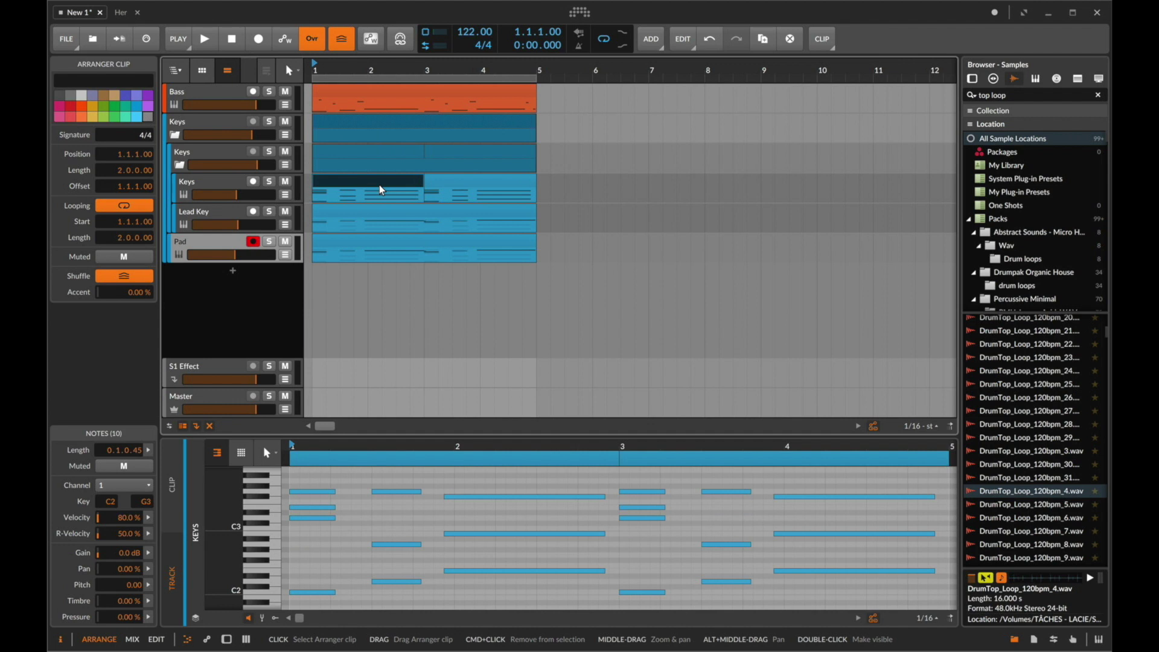
Play back the four-bar loop and collapse the Keys group track to hide its child tracks.
{"action": "key", "text": "space"}
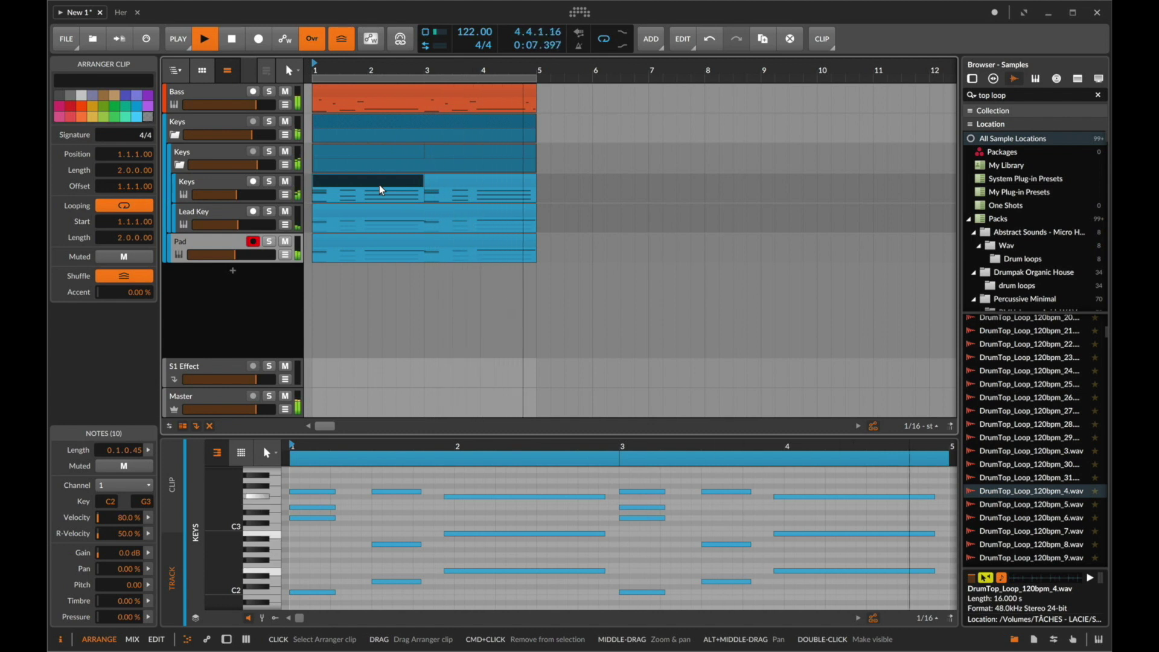
{"action": "key", "text": "space"}
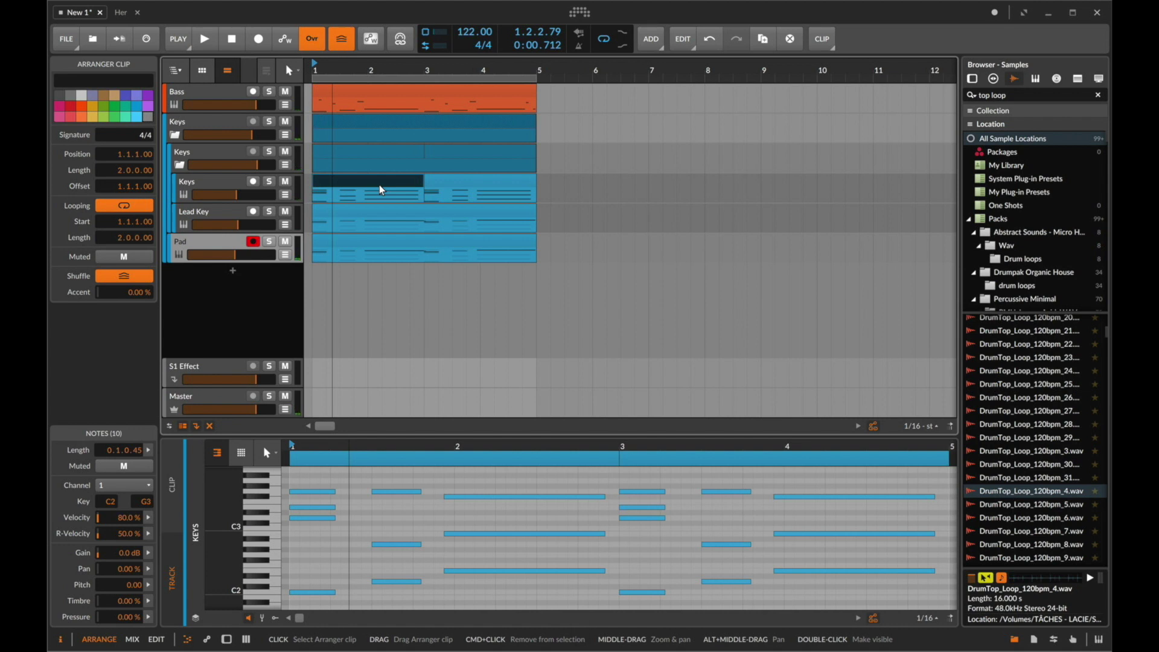
{"action": "left_click", "coordinate": [172, 141]}
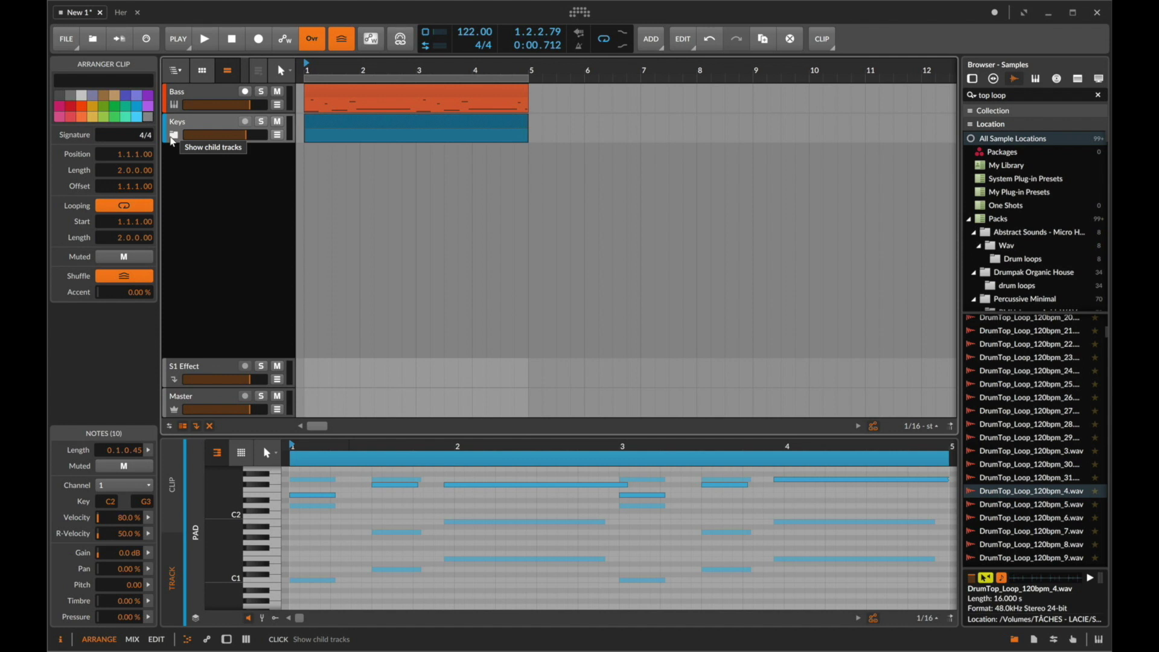
{"action": "left_click", "coordinate": [223, 125]}
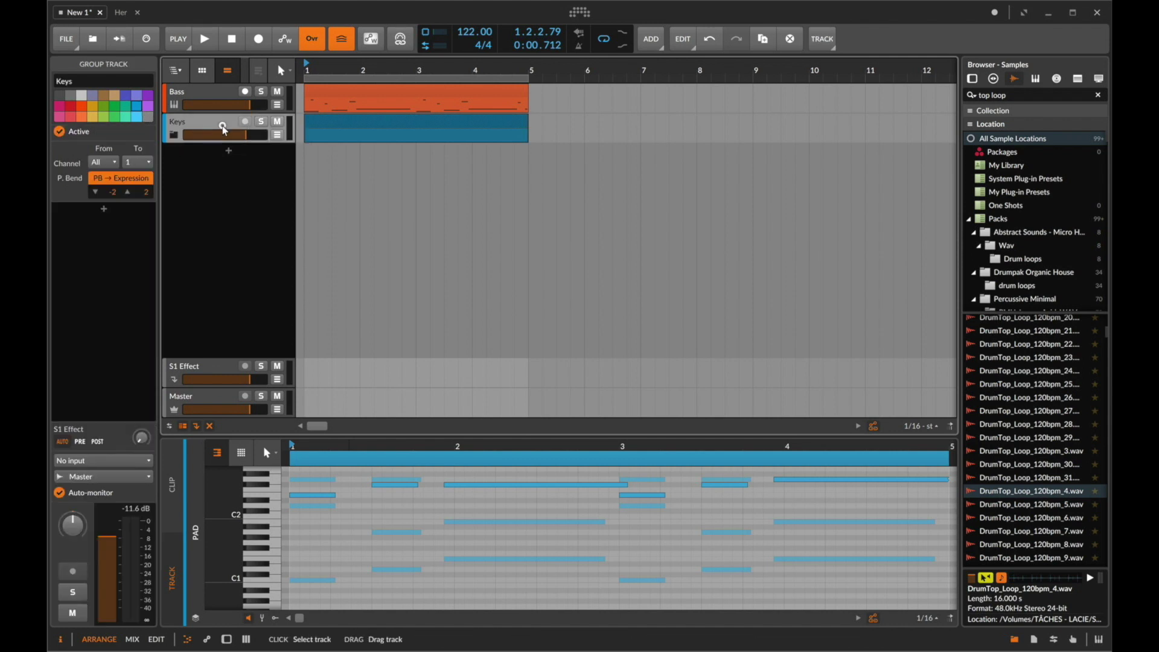
{"action": "left_click", "coordinate": [174, 134]}
{"action": "left_click", "coordinate": [174, 135]}
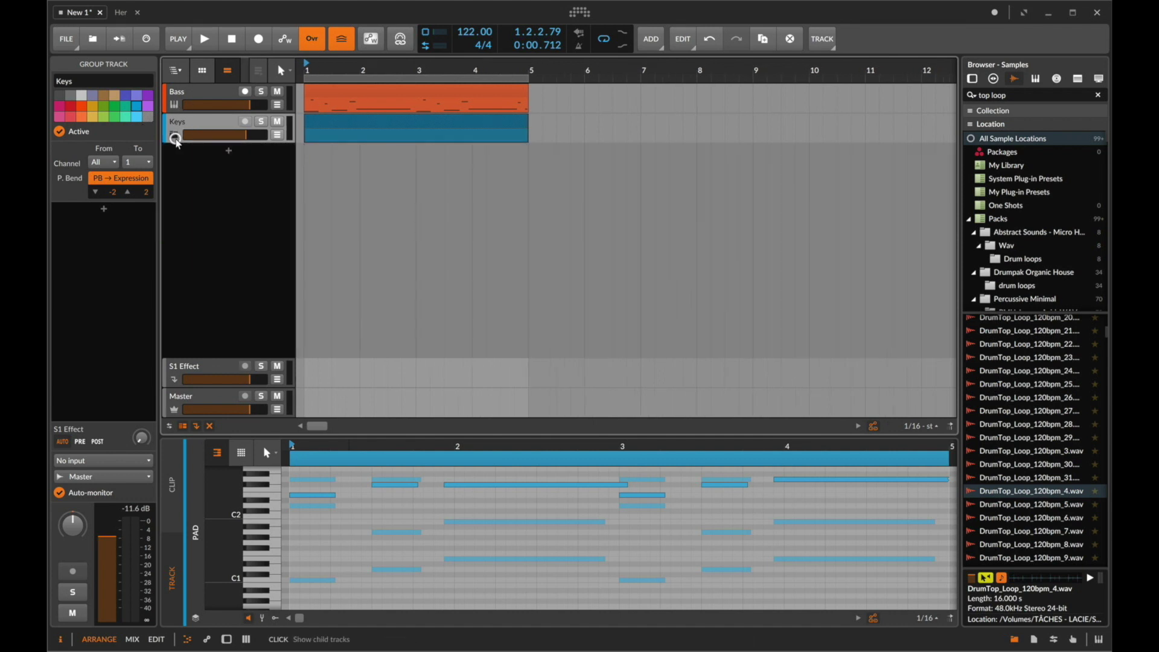
Add an instrument track and place it above the Bass track.
{"action": "left_click", "coordinate": [177, 97]}
{"action": "key", "text": "super+t"}
{"action": "key", "text": "Up"}
{"action": "left_click_drag", "start_coordinate": [173, 120], "coordinate": [175, 92]}
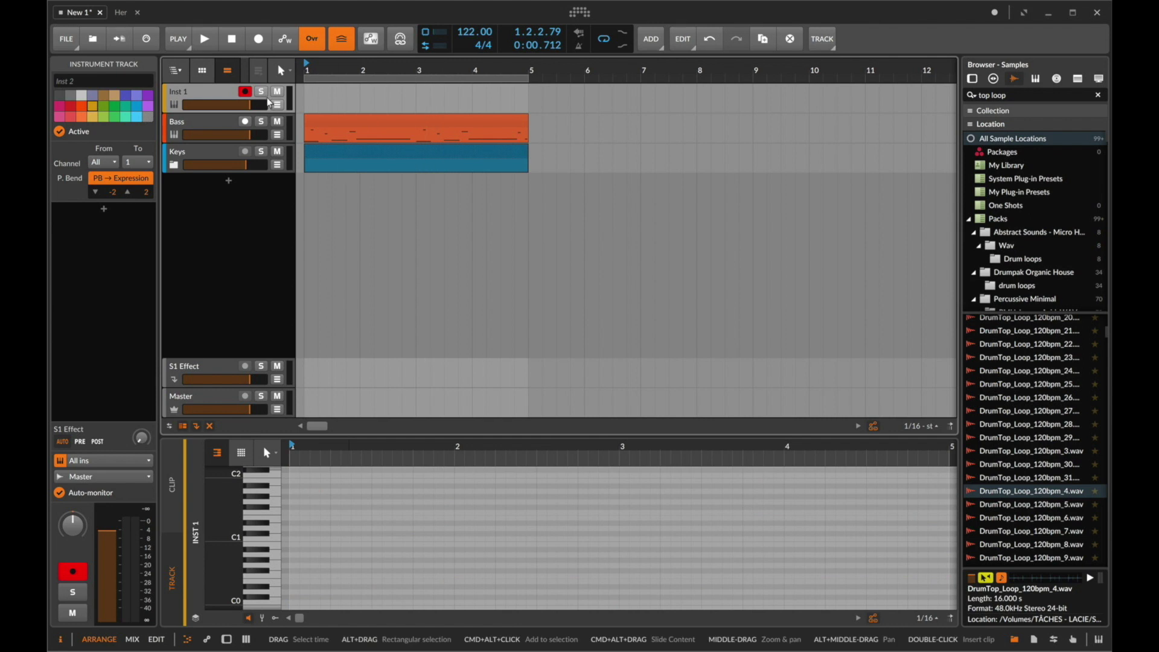
Search the sample browser for "kick mn" and load MNML_KICK_1.wav onto the new instrument track.
{"action": "left_click", "coordinate": [1041, 94]}
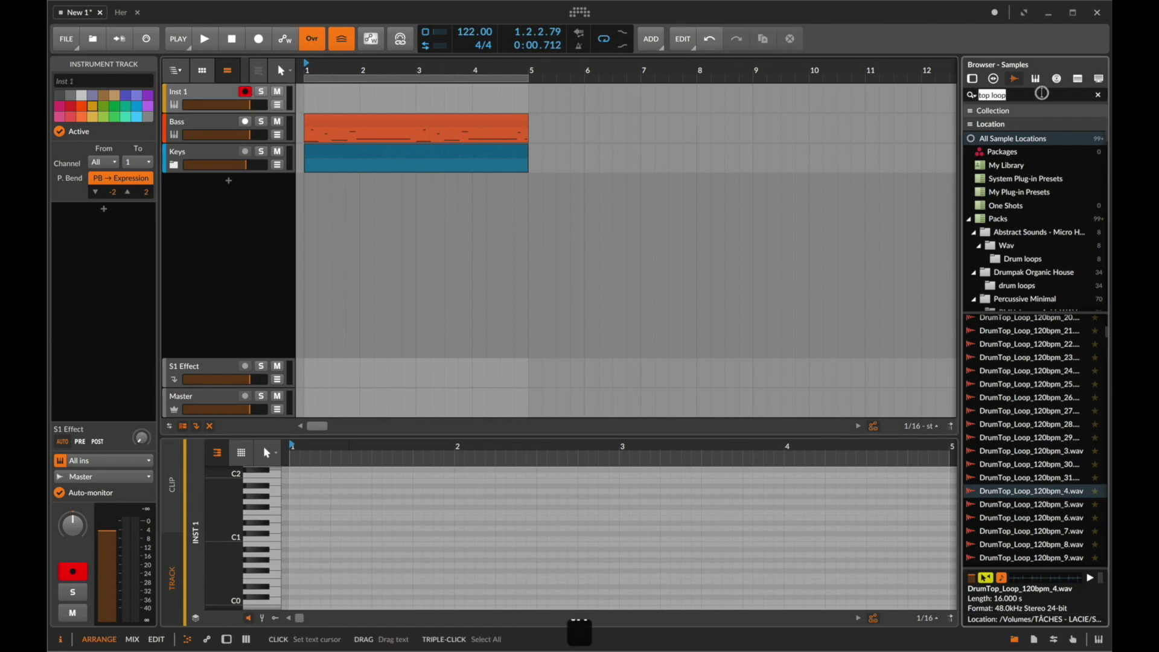
{"action": "key", "text": "BackSpace"}
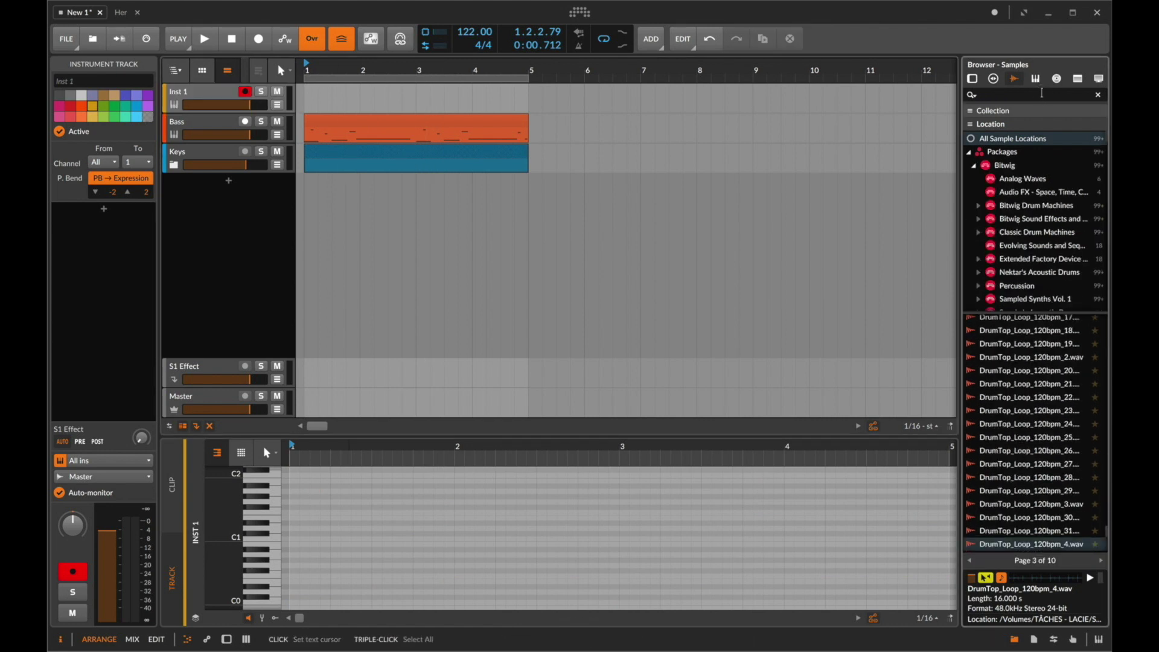
{"action": "type", "text": "kick"}
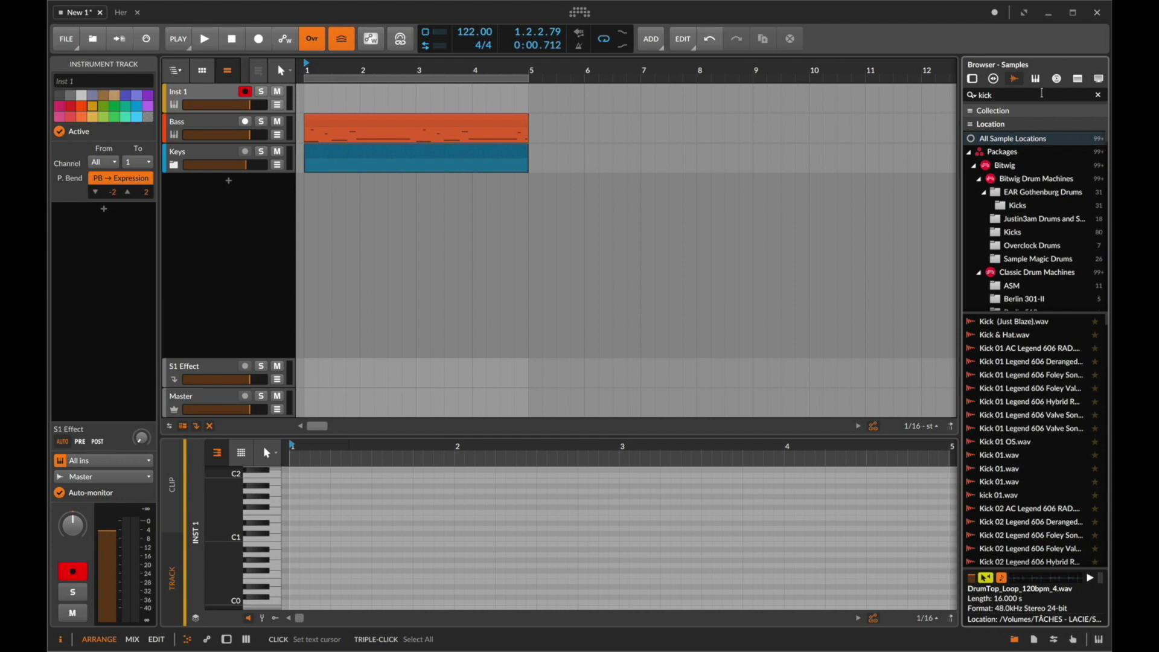
{"action": "scroll", "coordinate": [1040, 440], "scroll_direction": "down", "scroll_amount": 5}
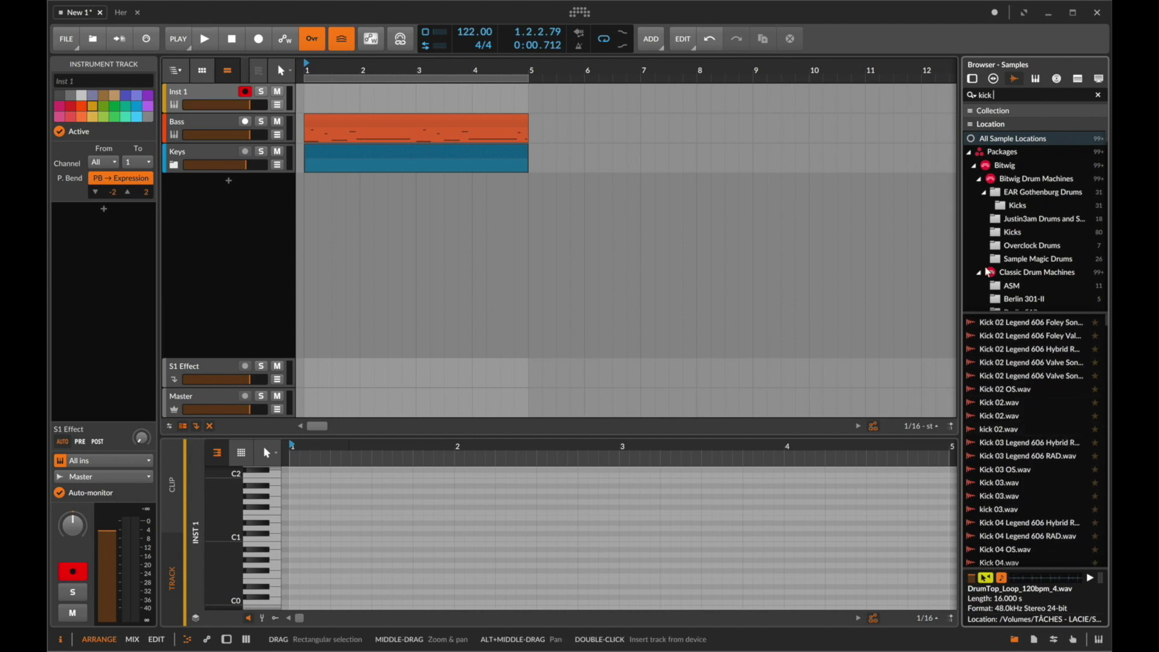
{"action": "type", "text": "mn"}
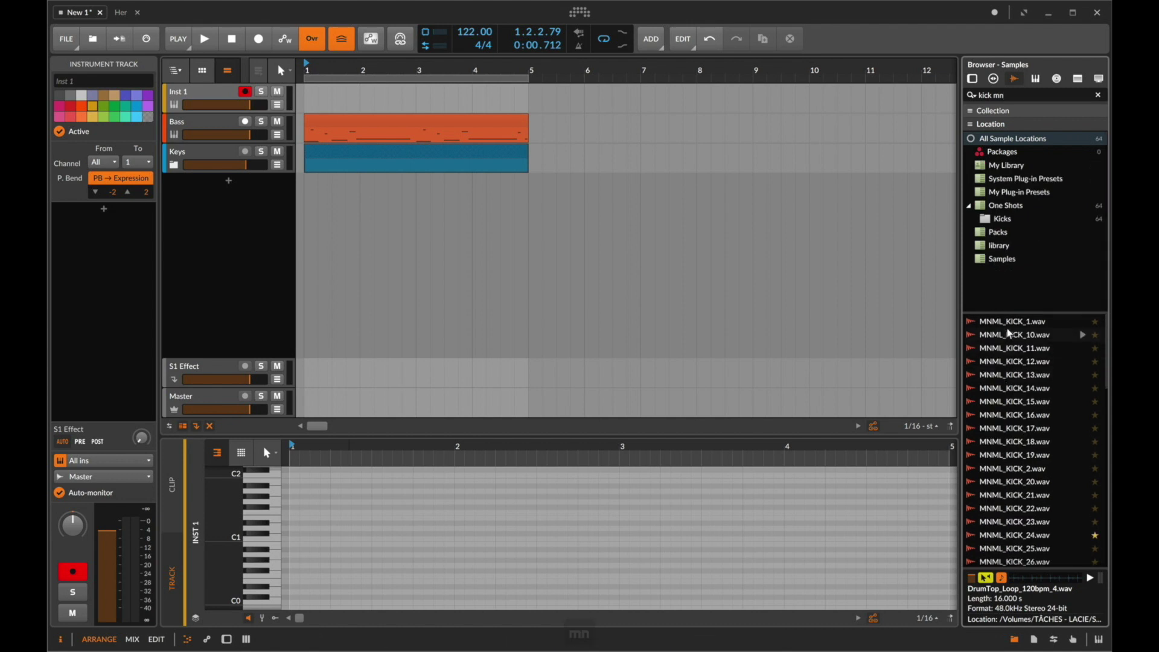
{"action": "left_click_drag", "start_coordinate": [999, 320], "coordinate": [191, 91]}
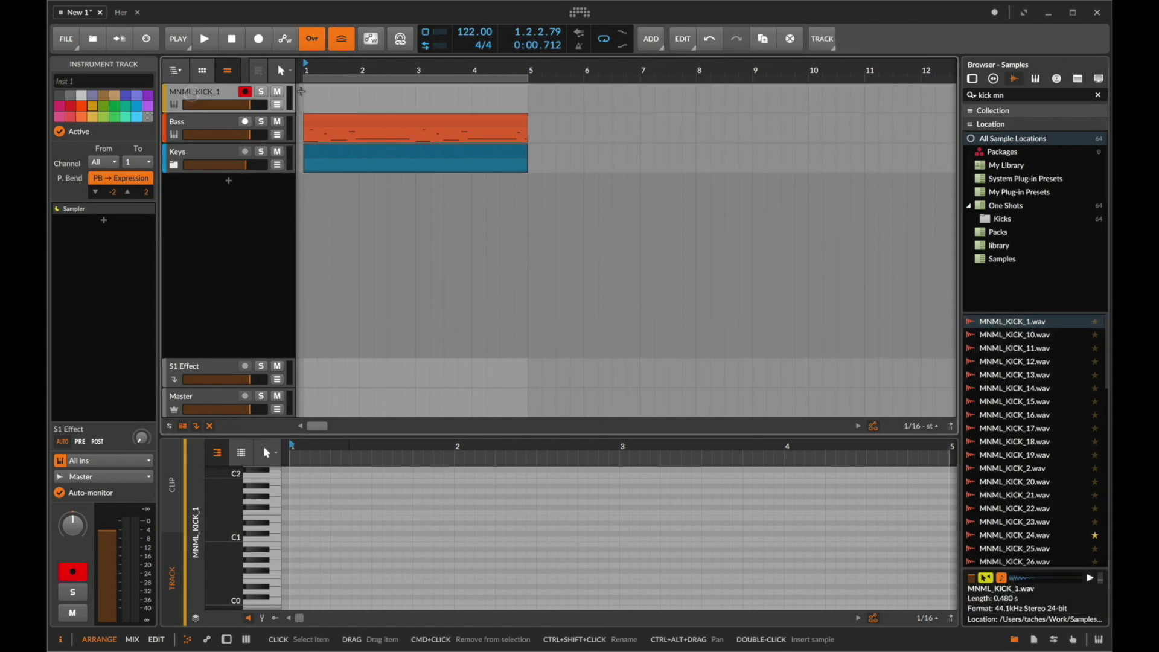
Create a one-bar clip at bar 1 of the kick track and open it in the note editor.
{"action": "double_click", "coordinate": [314, 94]}
{"action": "left_click", "coordinate": [357, 102]}
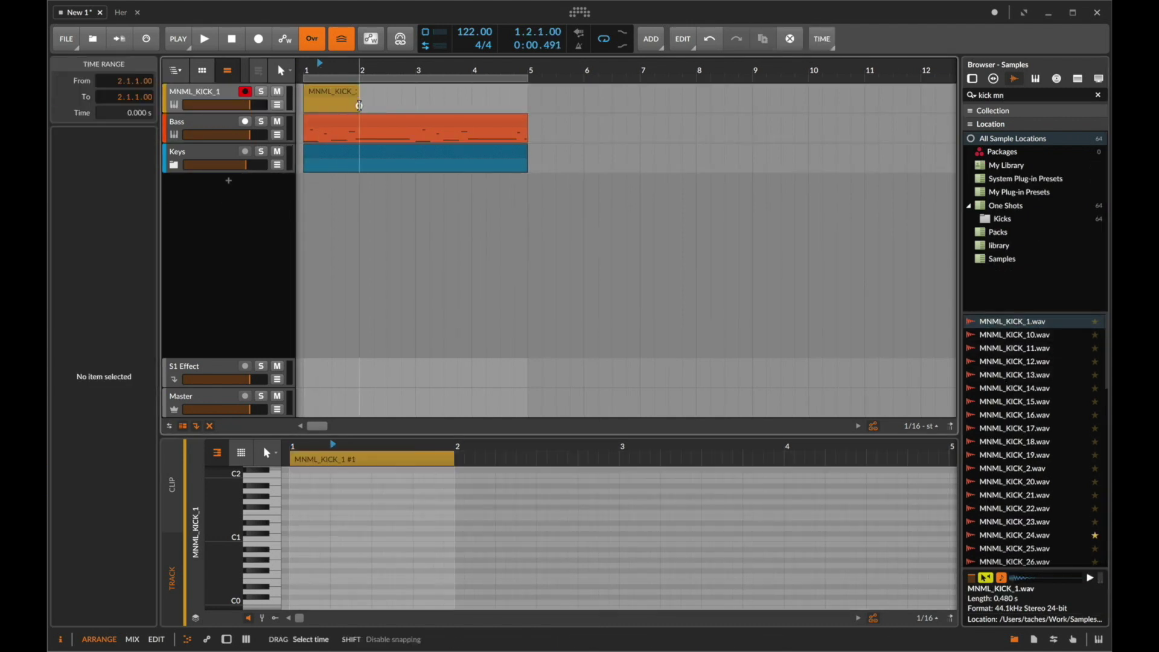
{"action": "double_click", "coordinate": [345, 93]}
{"action": "scroll", "coordinate": [302, 519], "scroll_direction": "up", "scroll_amount": 3}
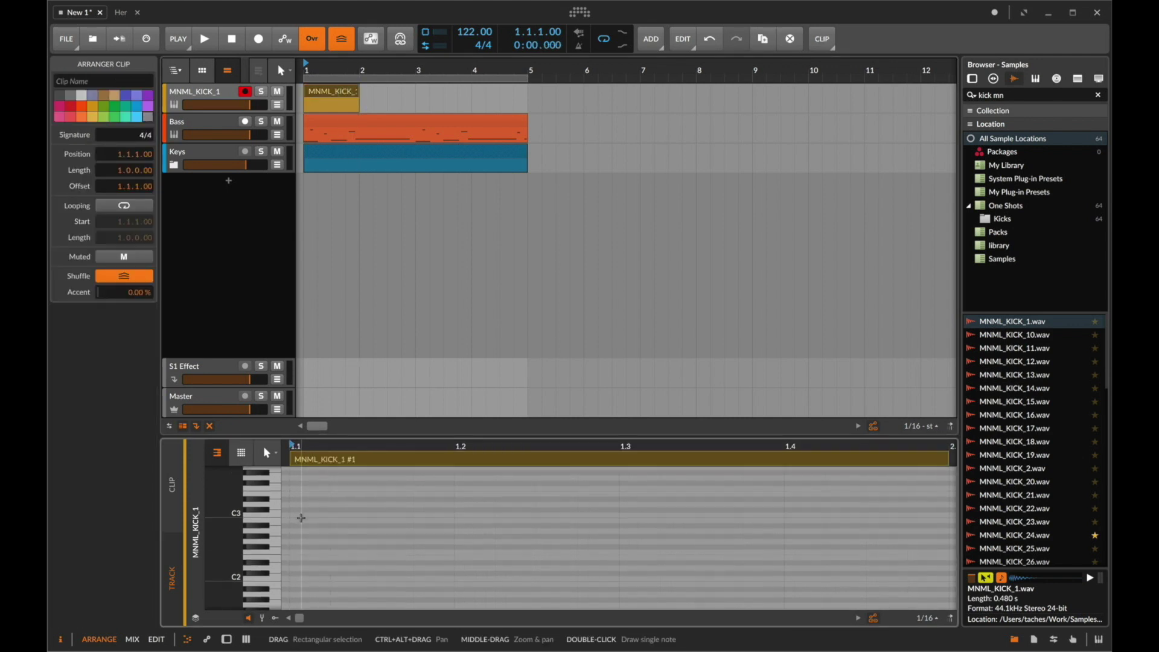
Place a B2 sixteenth note on each of the bar's four beats and loop the clip out to bar 5.
{"action": "double_click", "coordinate": [302, 527]}
{"action": "key", "text": "super+d"}
{"action": "key", "text": "Right"}
{"action": "key", "text": "Right"}
{"action": "key", "text": "Right"}
{"action": "key", "text": "super+a"}
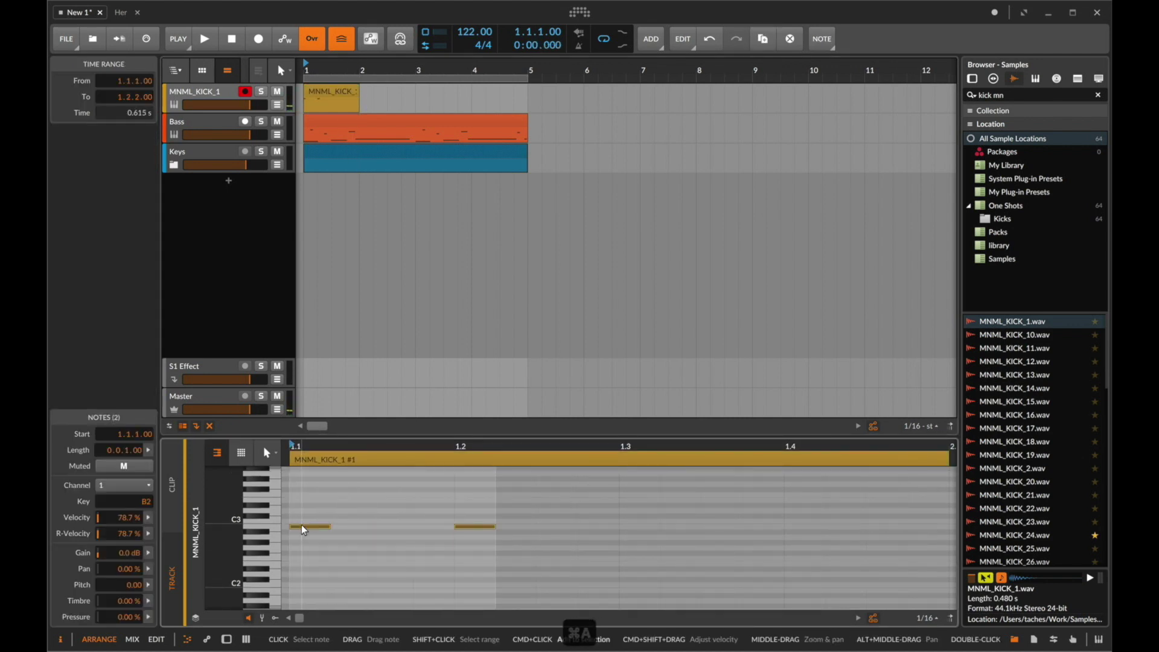
{"action": "key", "text": "super+d"}
{"action": "key", "text": "Right"}
{"action": "key", "text": "Right"}
{"action": "key", "text": "Right"}
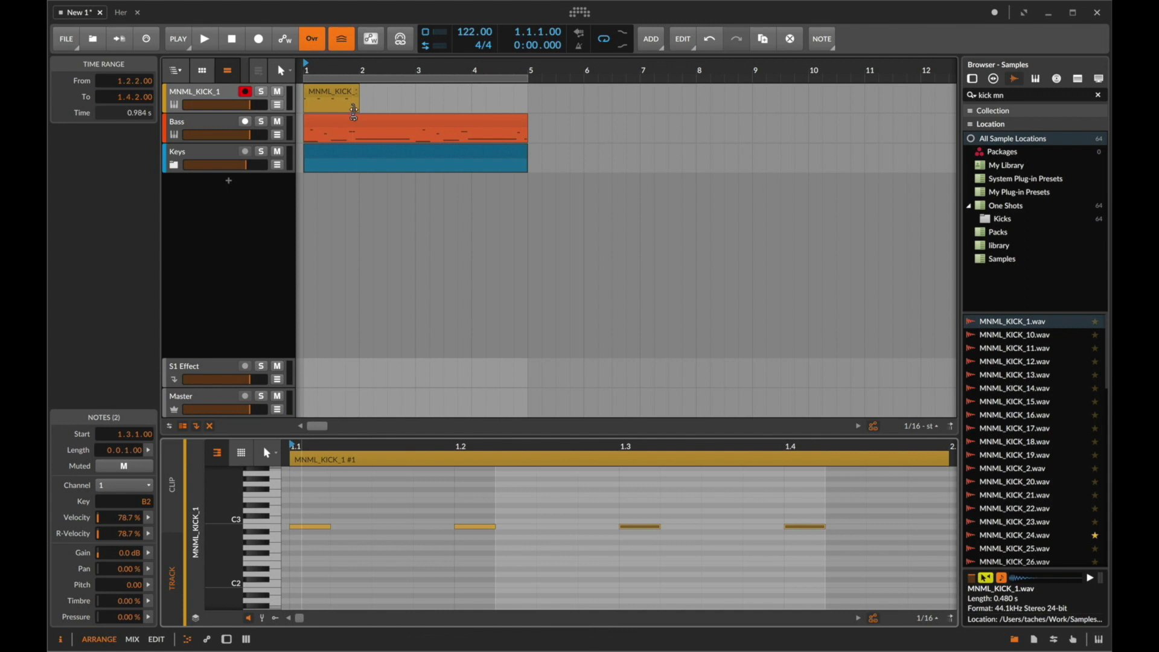
{"action": "left_click_drag", "start_coordinate": [359, 109], "coordinate": [498, 112]}
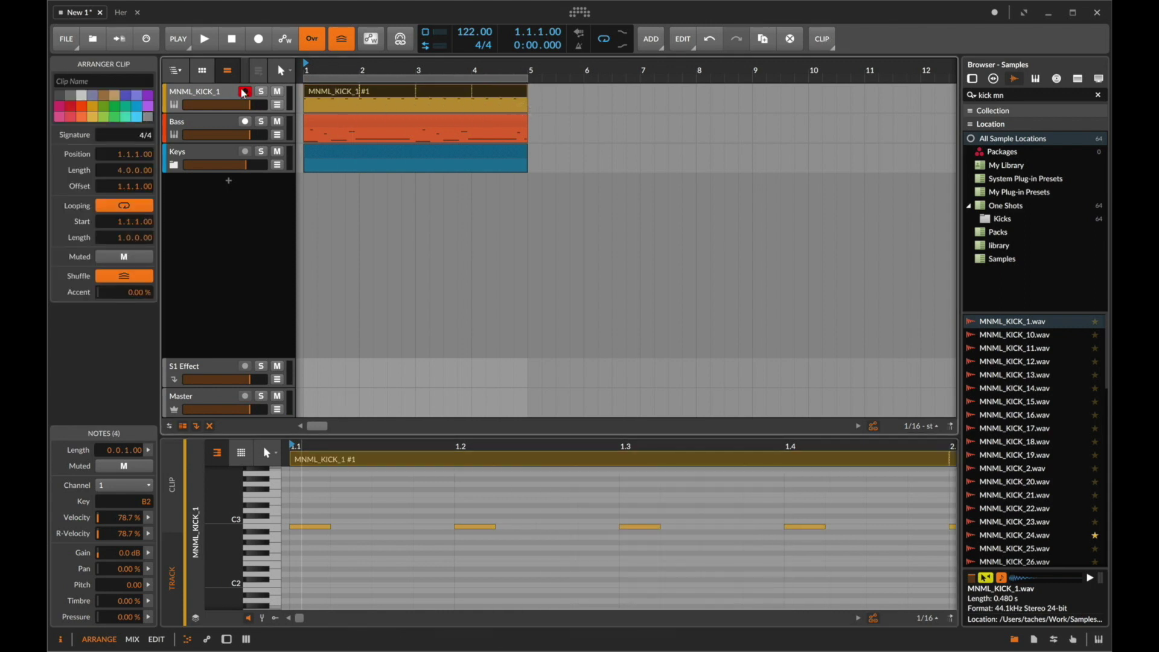
Rename the kick sample's track to "Kick" and change its colour to red.
{"action": "double_click", "coordinate": [216, 92]}
{"action": "type", "text": "Kick"}
{"action": "key", "text": "Return"}
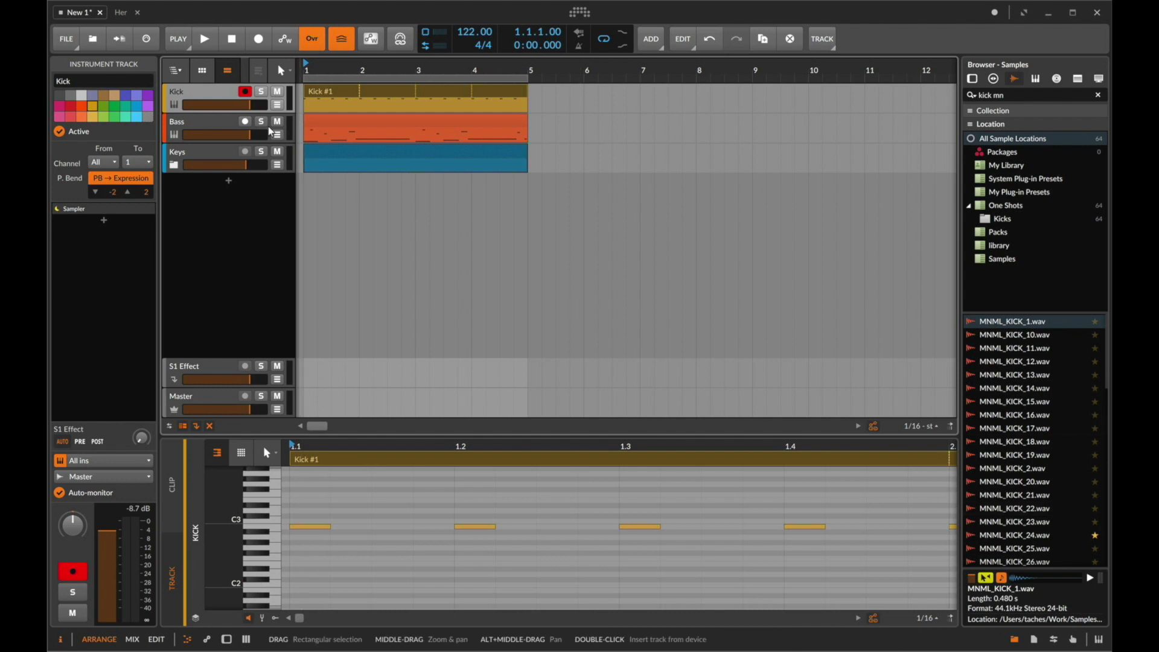
{"action": "right_click", "coordinate": [192, 89]}
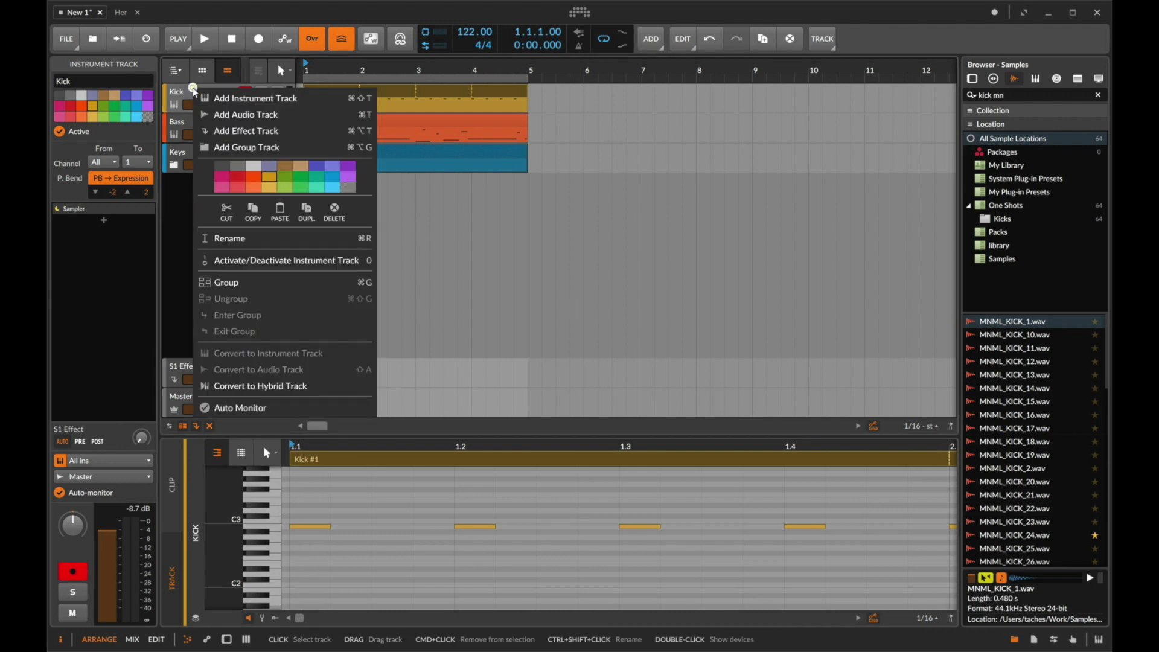
{"action": "left_click", "coordinate": [240, 173]}
{"action": "left_click", "coordinate": [442, 155]}
{"action": "left_click", "coordinate": [342, 100]}
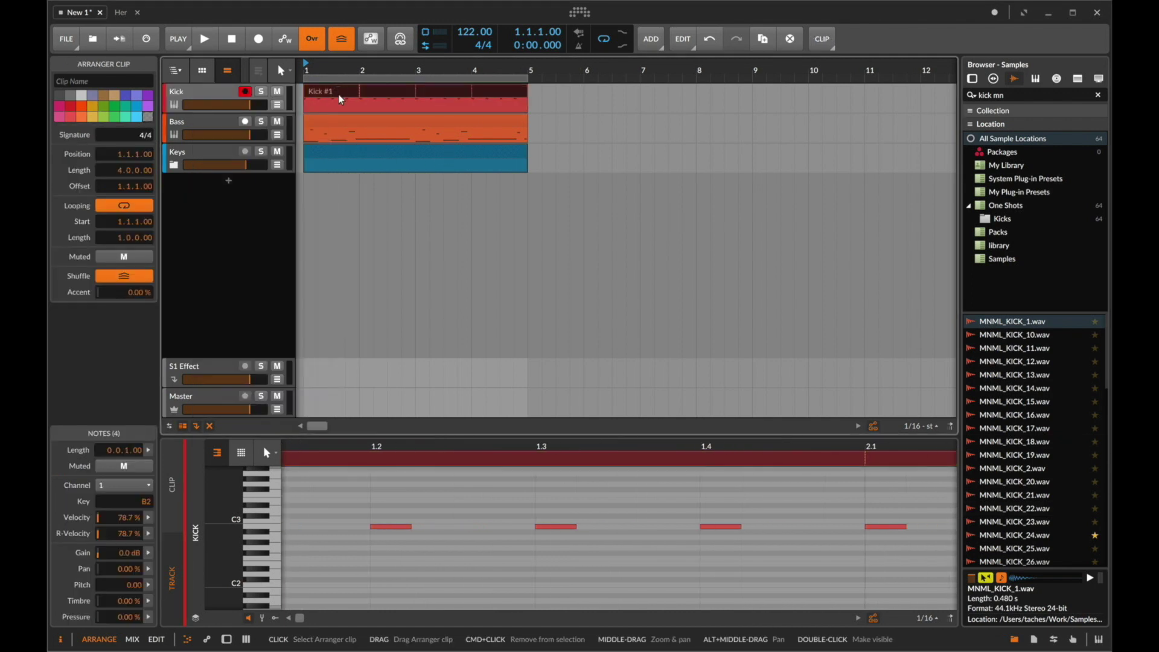
Show the Kick track's Sampler and raise its low-pass filter frequency to 30.0 kHz while listening to the loop.
{"action": "key", "text": "space"}
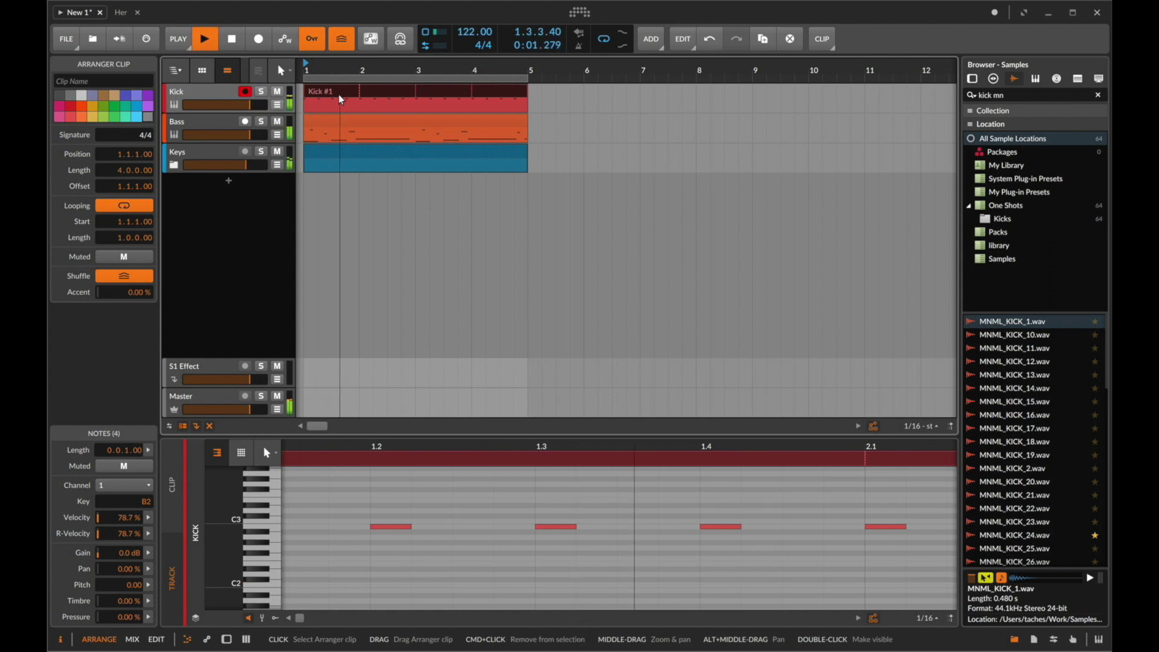
{"action": "double_click", "coordinate": [201, 88]}
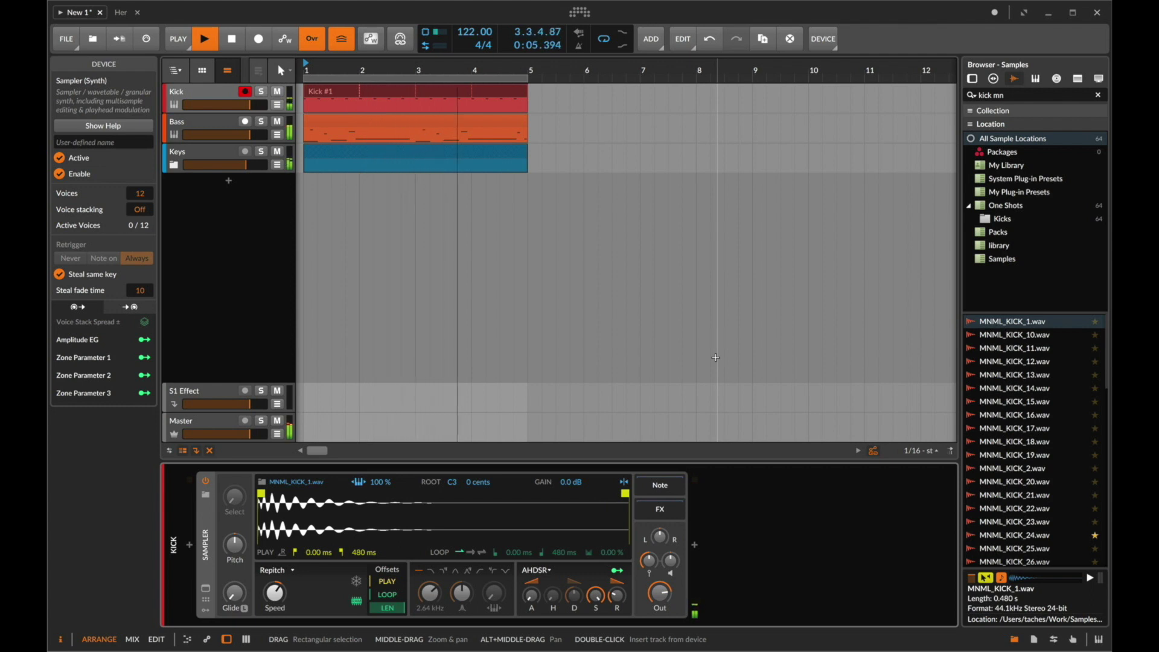
{"action": "key", "text": "space"}
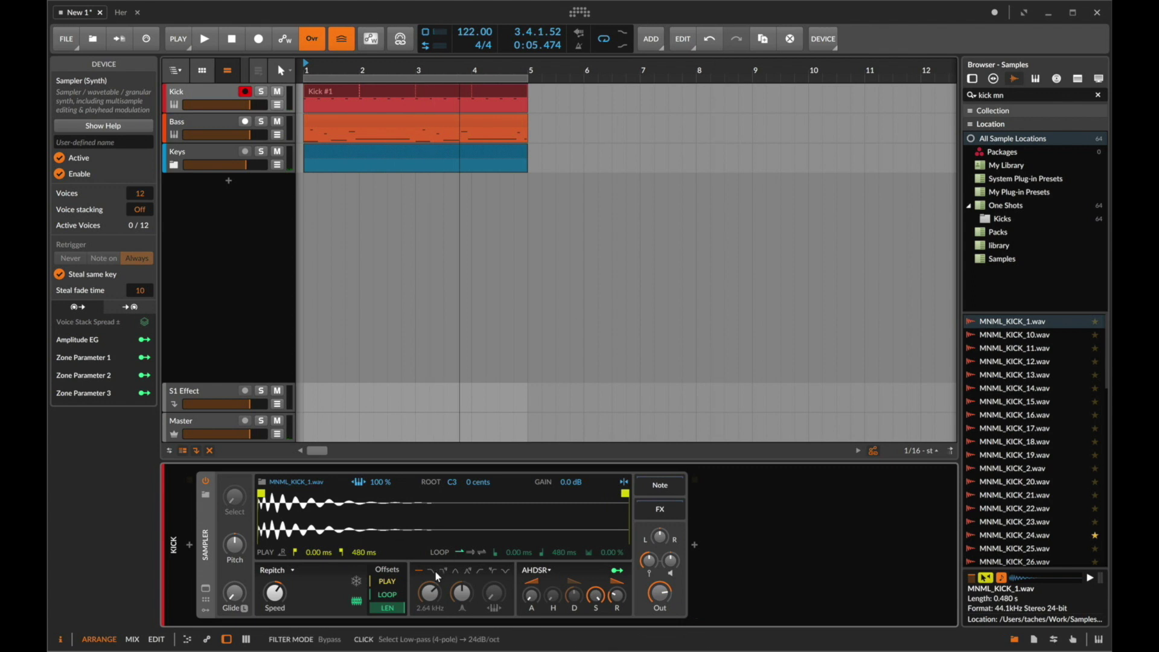
{"action": "key", "text": "space"}
{"action": "left_click_drag", "start_coordinate": [429, 594], "coordinate": [428, 543]}
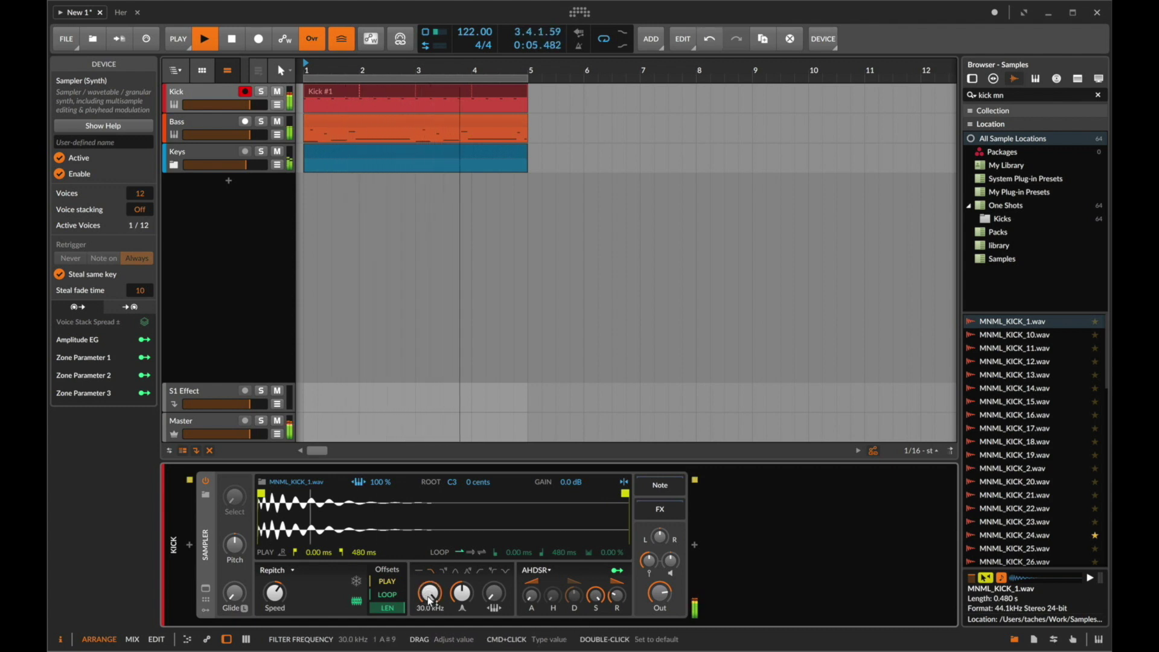
{"action": "key", "text": "space"}
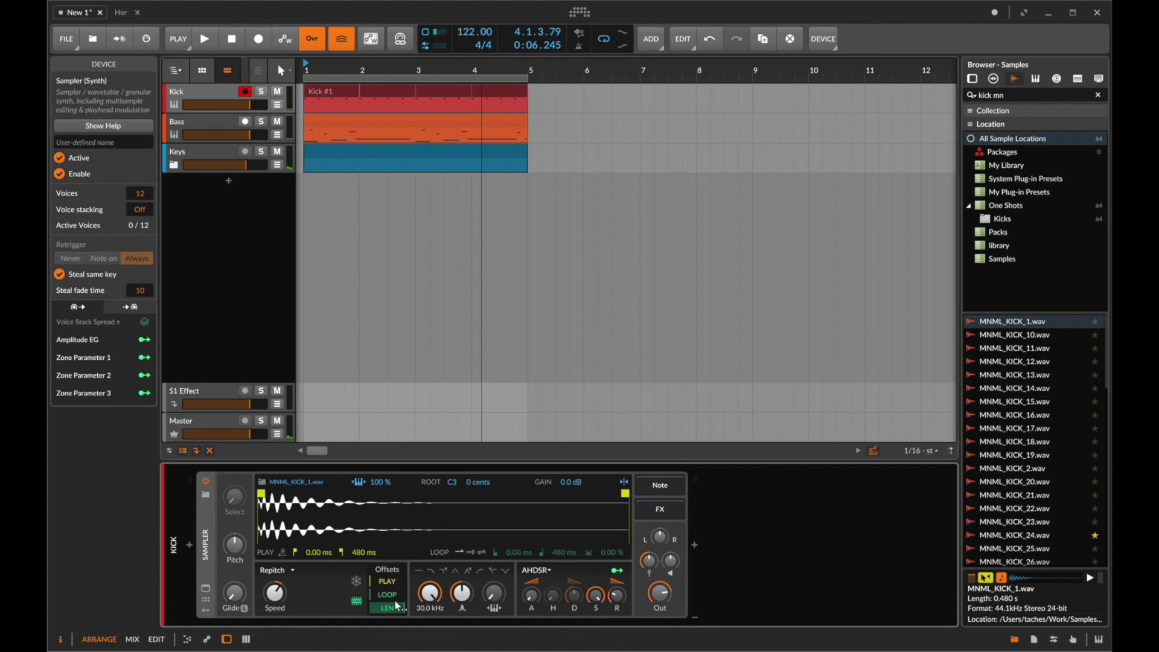
Audition other MNML kick samples and replace the Sampler's sample with MNML_KICK_12.wav.
{"action": "left_click", "coordinate": [1017, 349]}
{"action": "key", "text": "Down"}
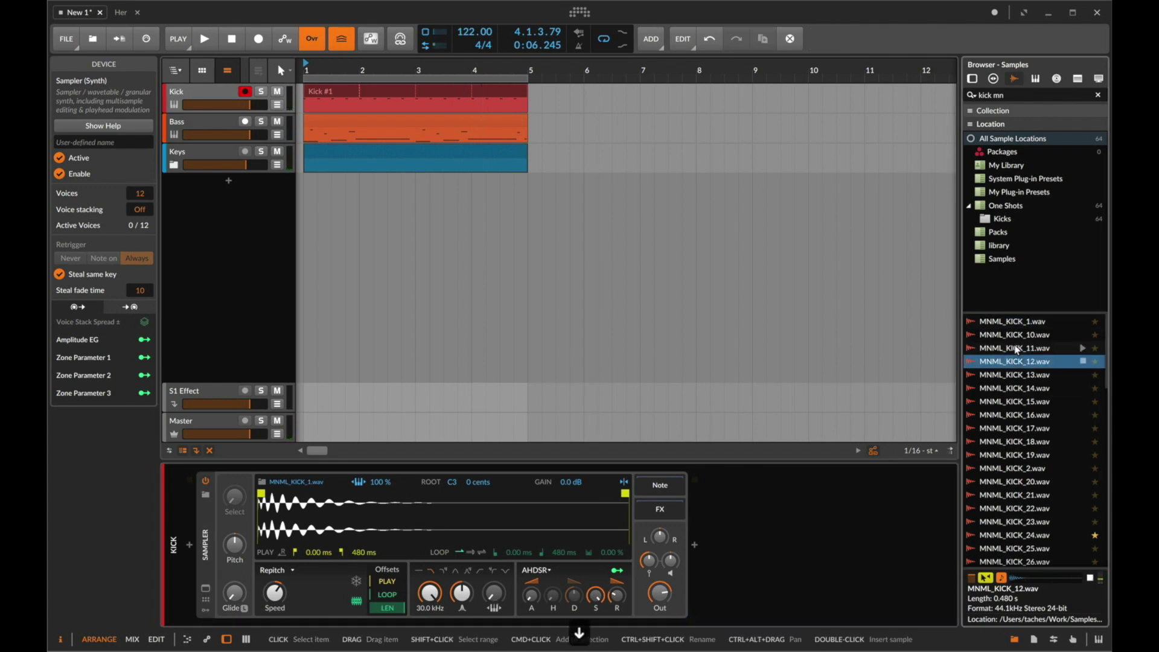
{"action": "left_click_drag", "start_coordinate": [1030, 372], "coordinate": [497, 543]}
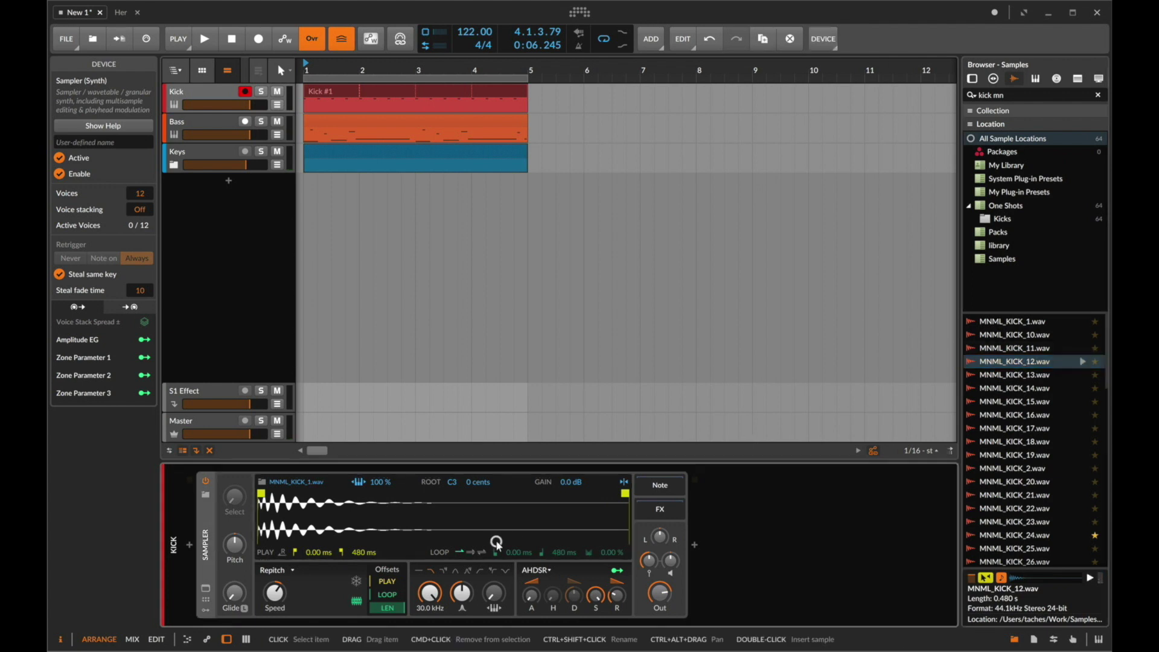
Compare the two kick samples during playback by undoing and redoing the sample replacement.
{"action": "key", "text": "space"}
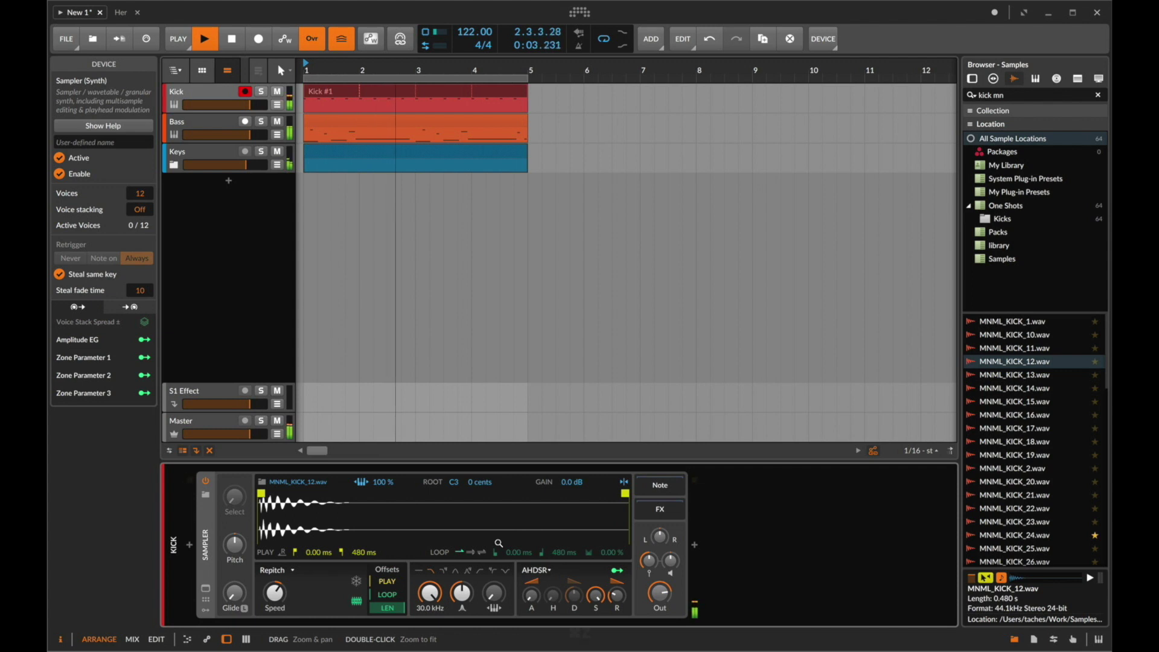
{"action": "key", "text": "super+z"}
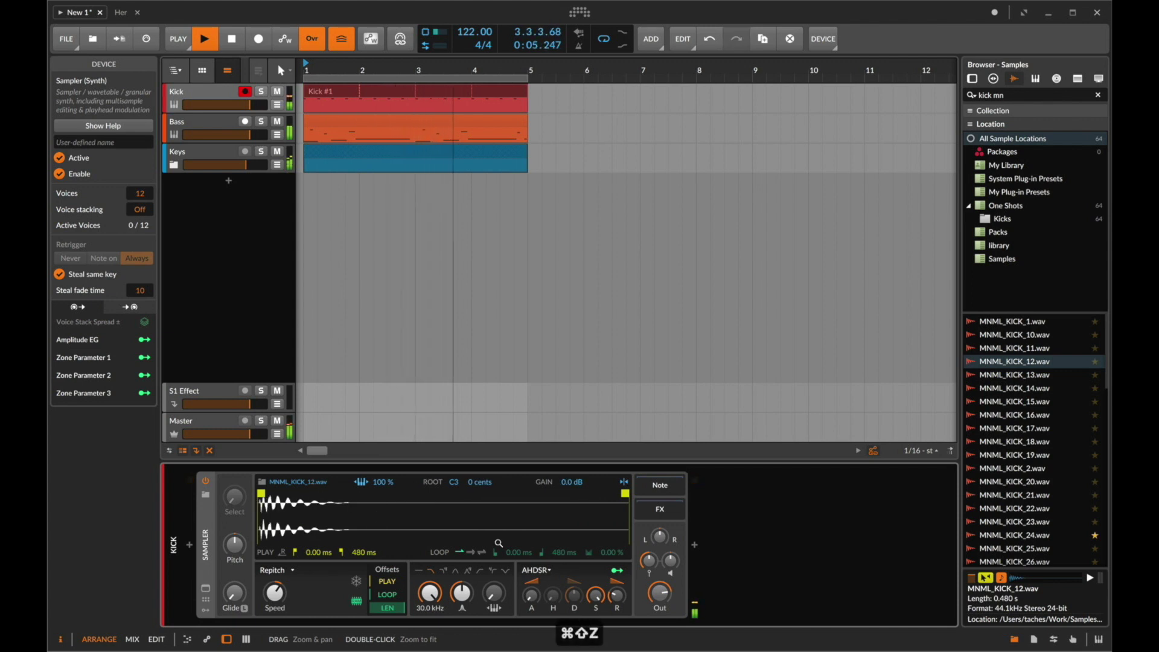
{"action": "key", "text": "super+z"}
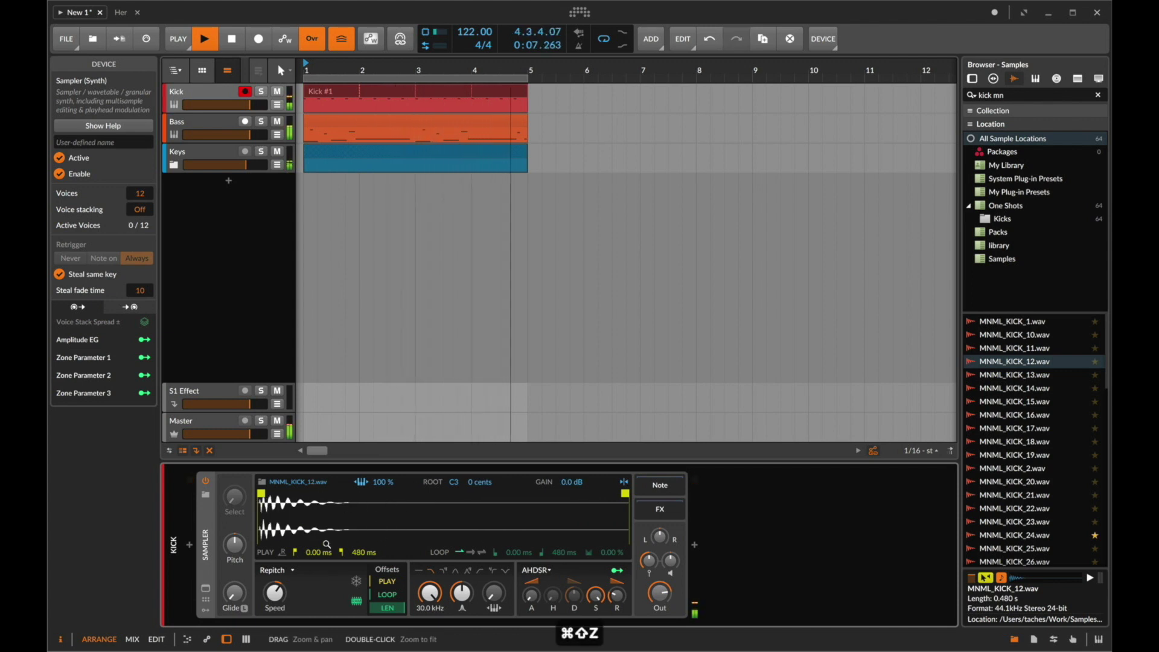
{"action": "key", "text": "super+shift+z"}
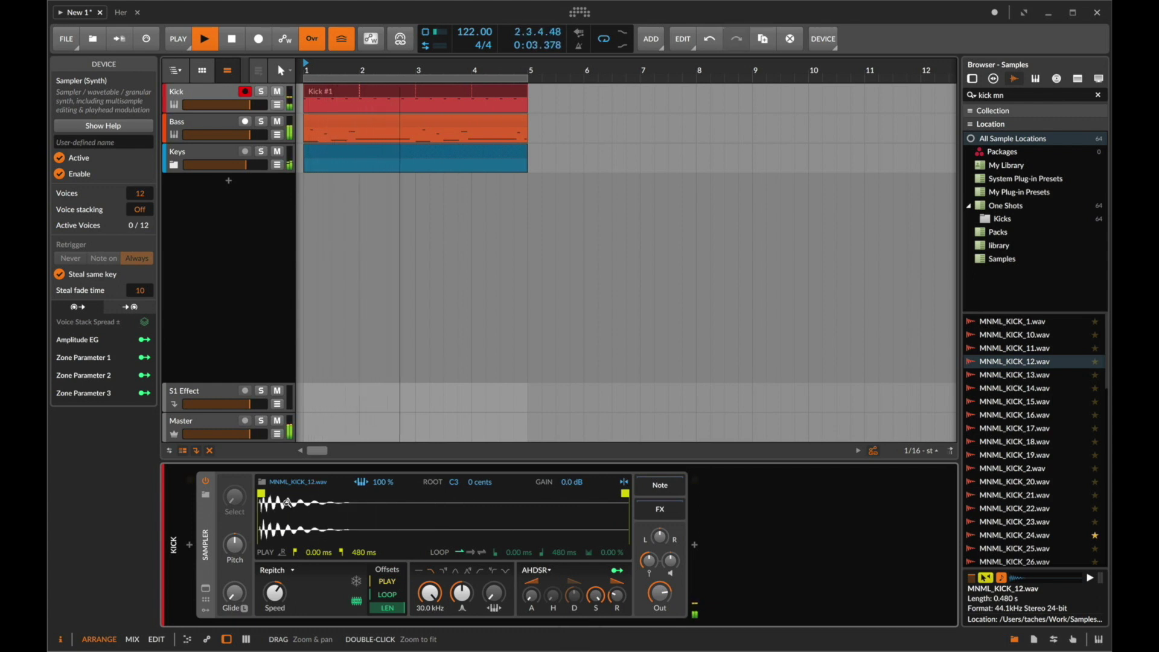
{"action": "key", "text": "space"}
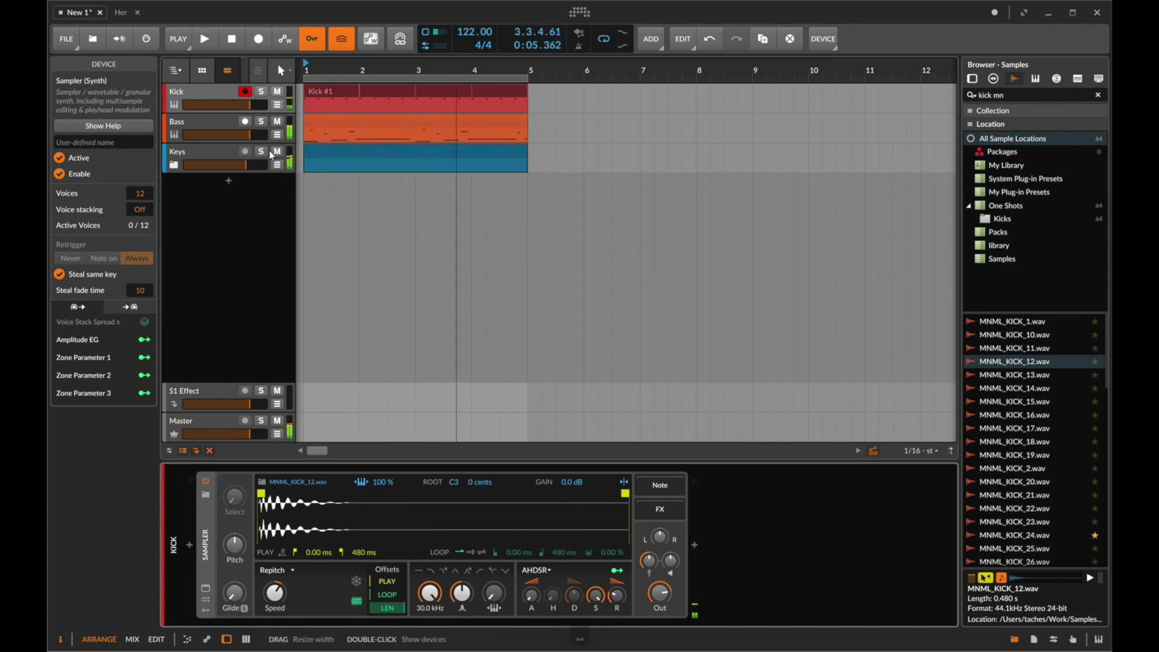
Lower the Bass track's volume, set the Keys group's volume to -4 dB, and play the loop.
{"action": "double_click", "coordinate": [254, 136]}
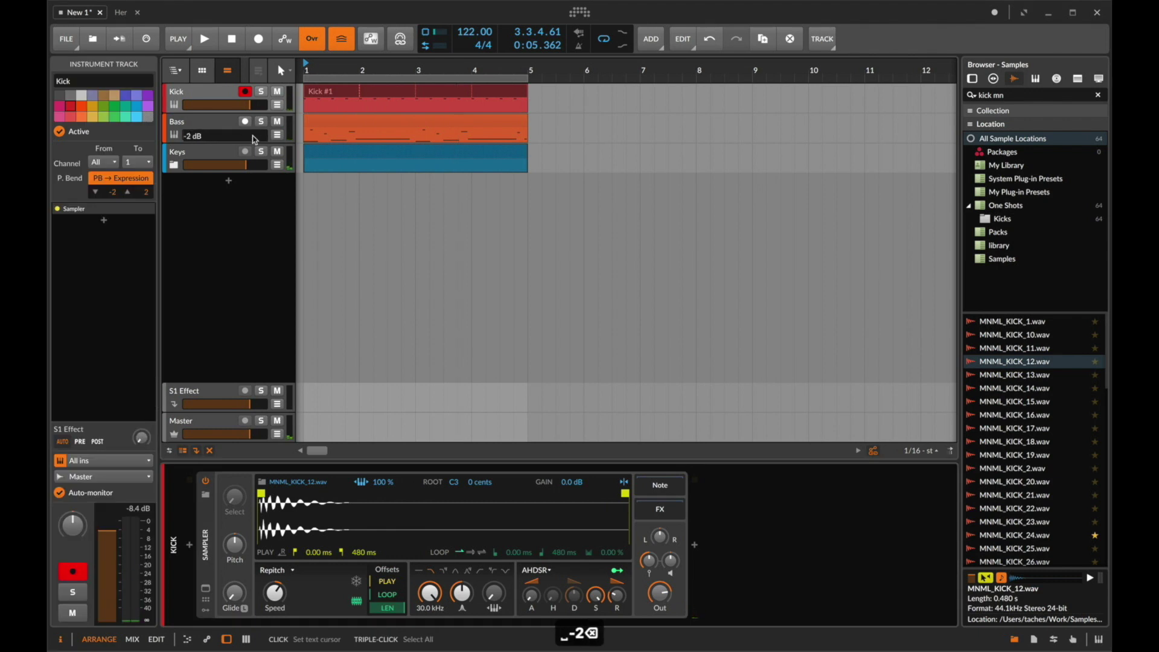
{"action": "key", "text": "Return"}
{"action": "left_click", "coordinate": [248, 163], "text": "super"}
{"action": "double_click", "coordinate": [248, 163]}
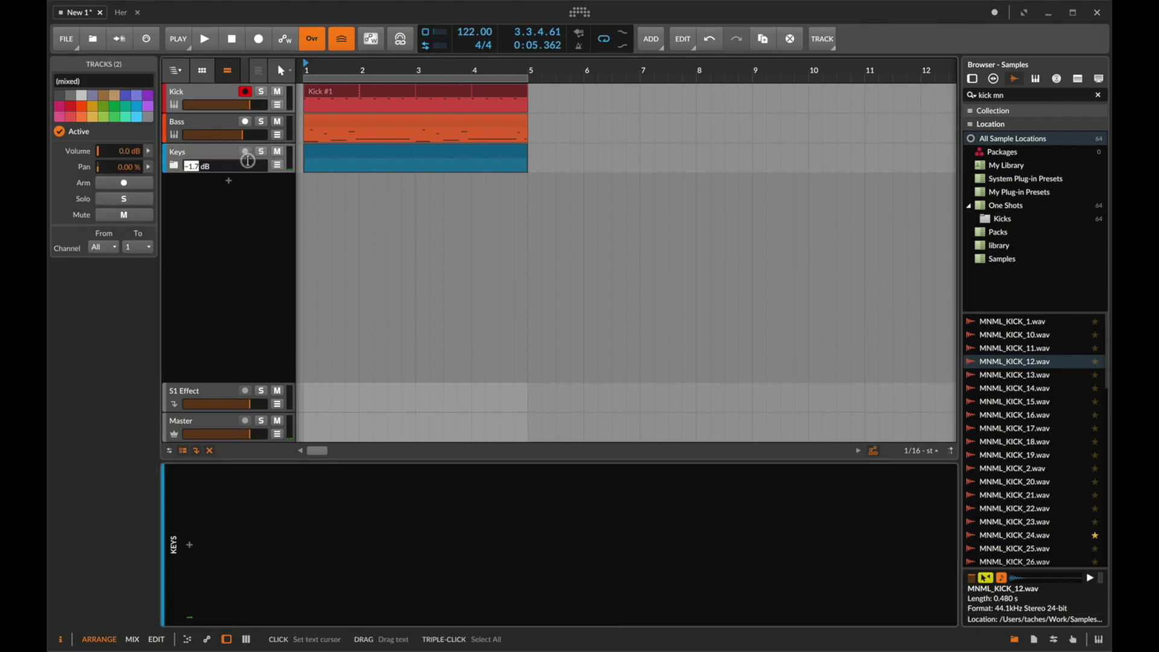
{"action": "type", "text": "-8.4"}
{"action": "key", "text": "Return"}
{"action": "key", "text": "space"}
{"action": "left_click", "coordinate": [220, 145]}
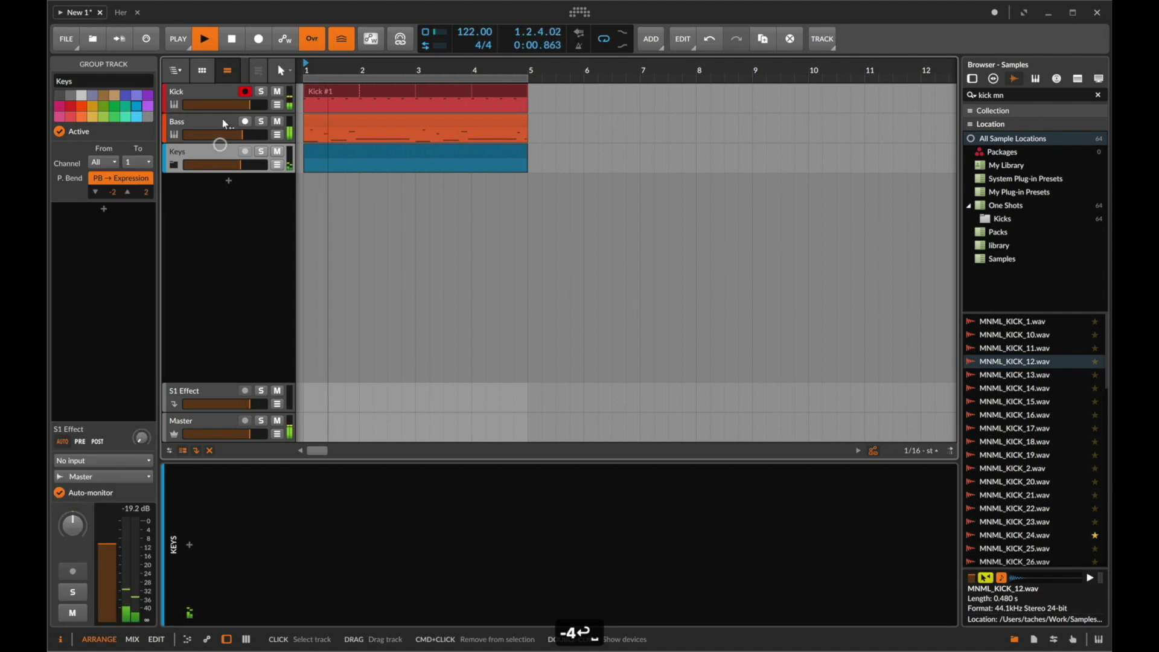
{"action": "left_click", "coordinate": [210, 91]}
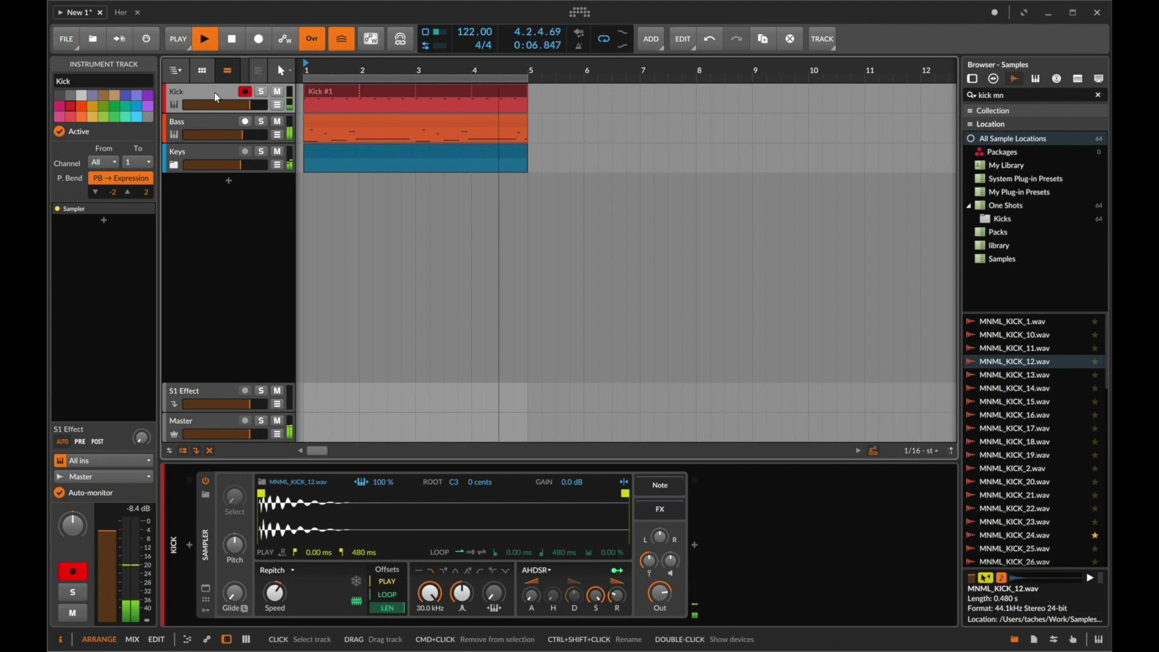
{"action": "key", "text": "space"}
{"action": "key", "text": "super+shift+d"}
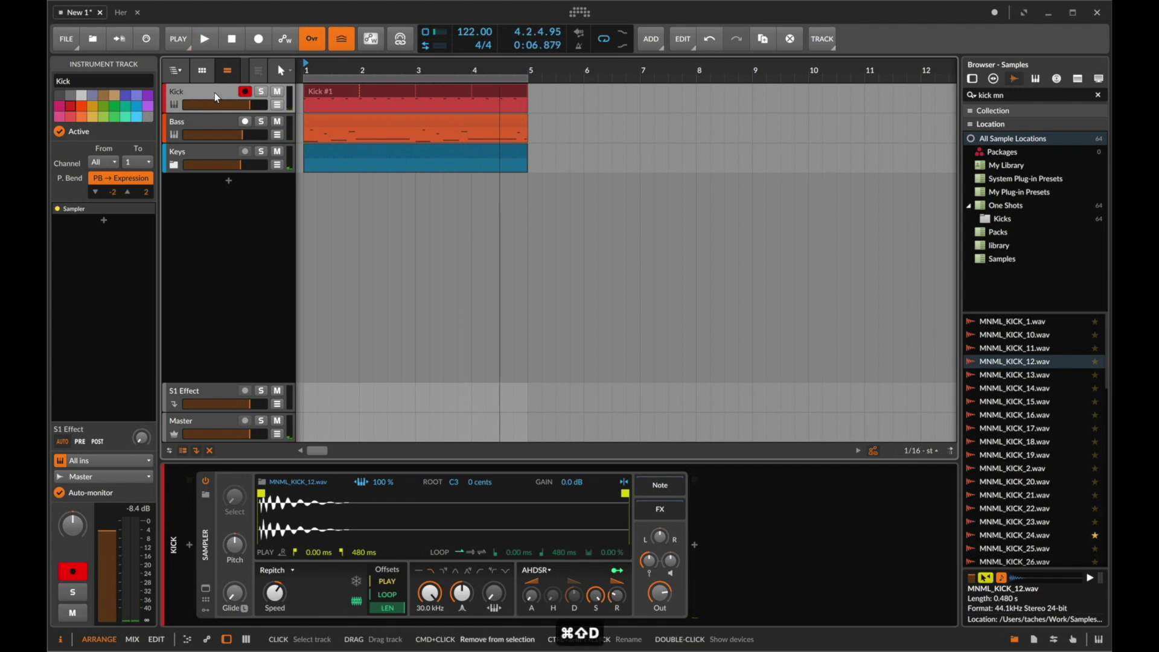
{"action": "left_click", "coordinate": [194, 93]}
{"action": "key", "text": "super+shift+t"}
{"action": "left_click", "coordinate": [197, 121]}
{"action": "key", "text": "BackSpace"}
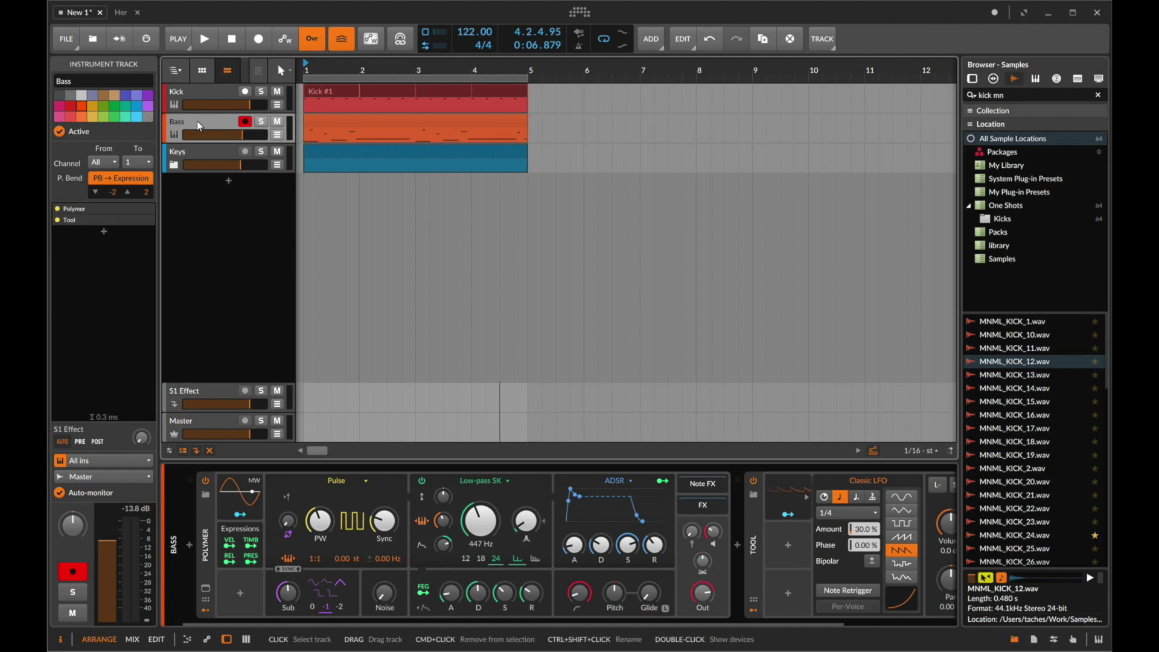
Replace the sample browser's search term with "closed" to find closed hi-hat samples.
{"action": "left_click", "coordinate": [997, 96]}
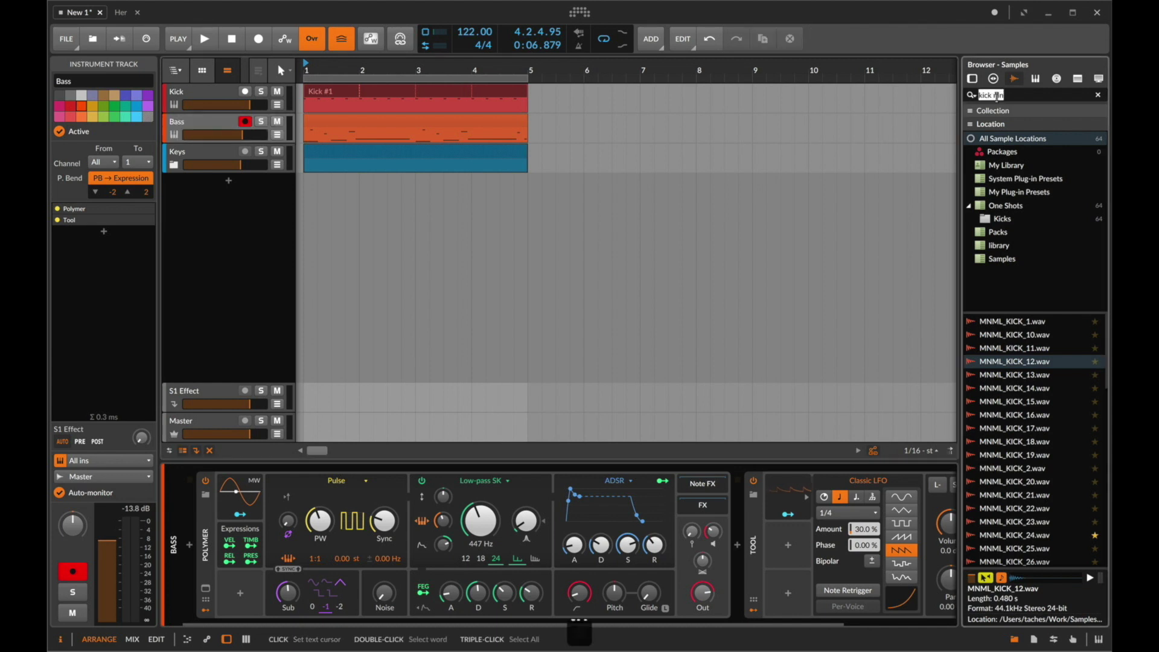
{"action": "key", "text": "BackSpace"}
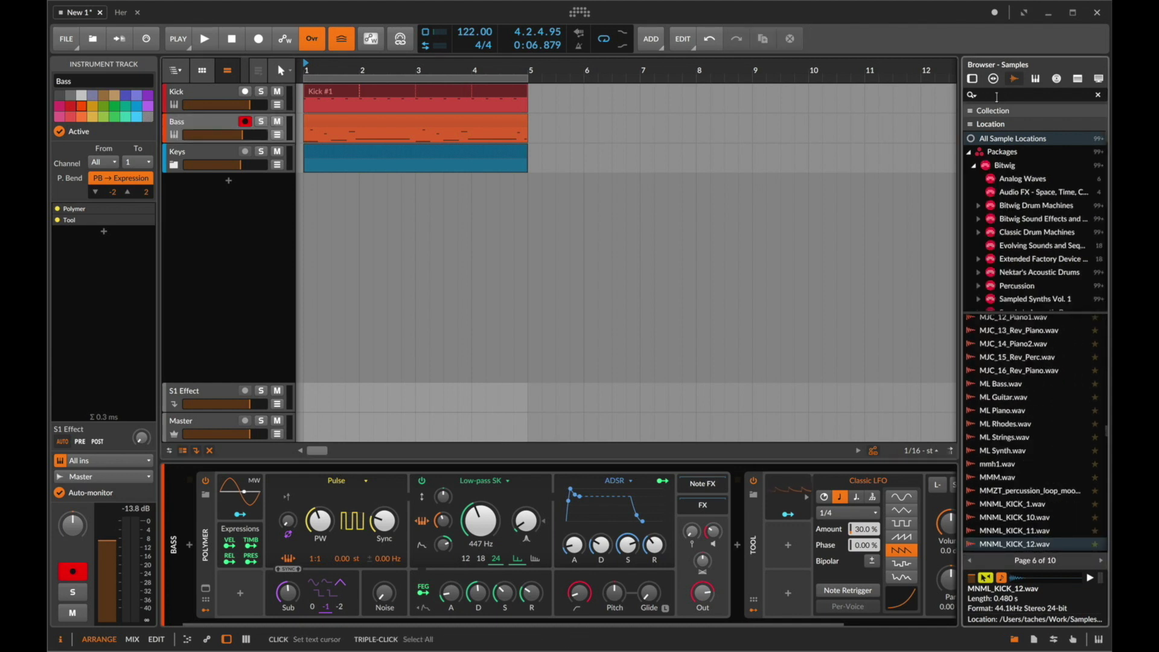
{"action": "type", "text": "closed"}
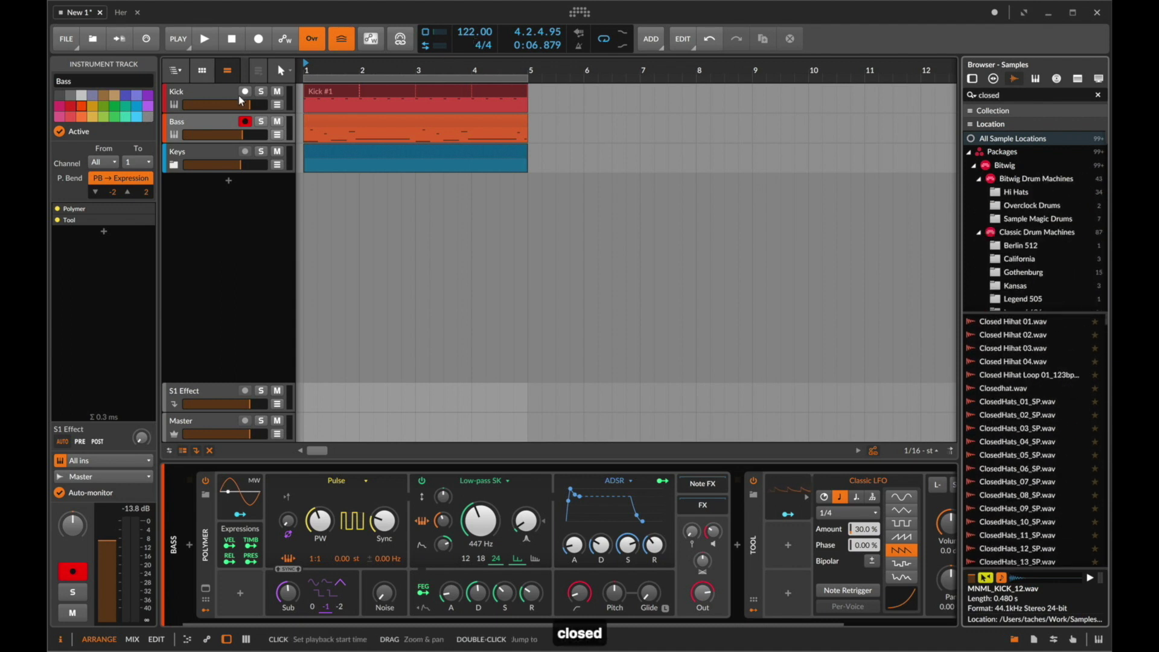
Duplicate the Kick track and shift all notes in the copied clip two sixteenths later, onto the offbeats.
{"action": "left_click", "coordinate": [229, 91]}
{"action": "key", "text": "super+d"}
{"action": "double_click", "coordinate": [357, 119]}
{"action": "left_click", "coordinate": [372, 506]}
{"action": "key", "text": "super+a"}
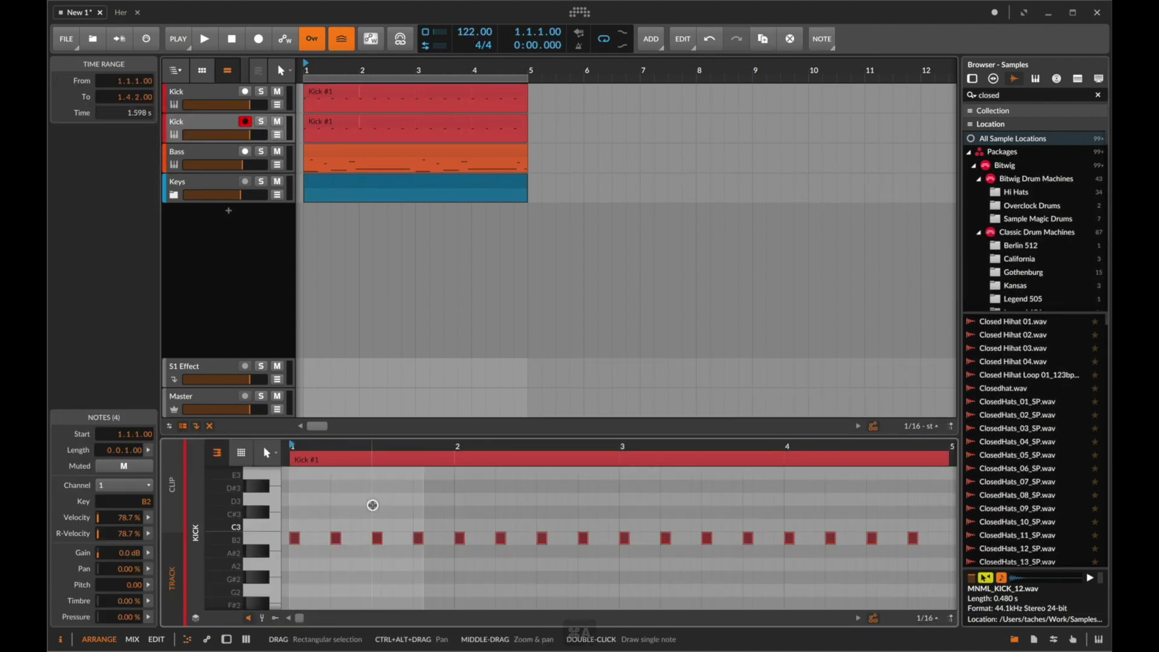
{"action": "key", "text": "Right"}
{"action": "key", "text": "Right"}
Rename the duplicated Kick track as Hat and select its clip.
{"action": "double_click", "coordinate": [191, 121]}
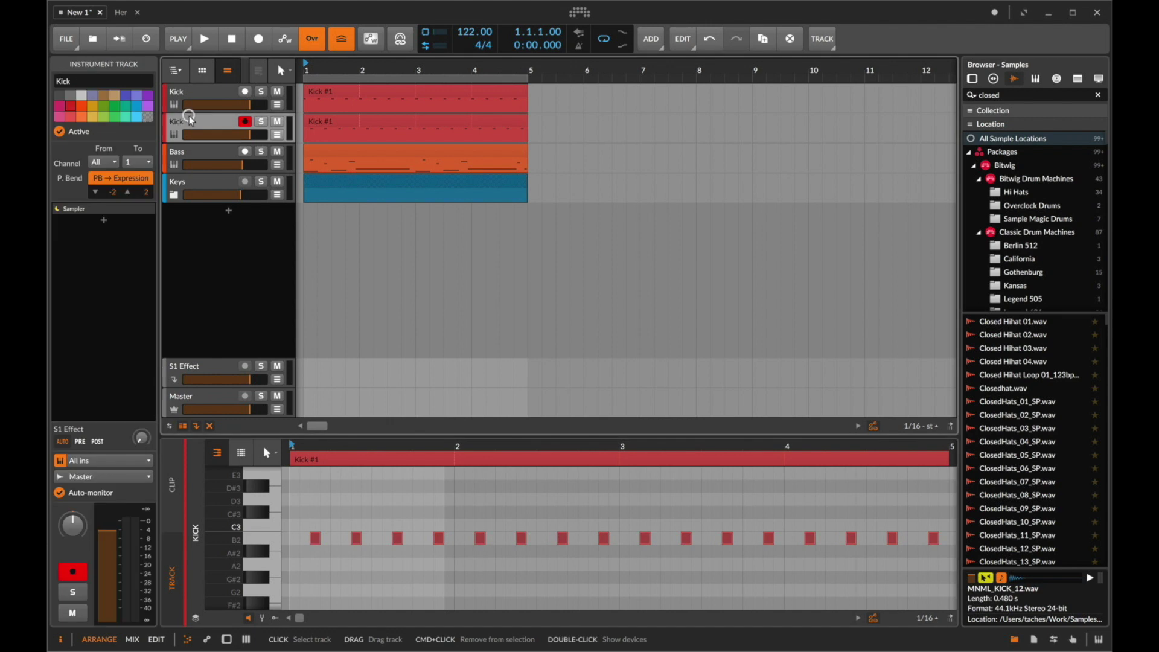
{"action": "type", "text": "Hat"}
{"action": "key", "text": "Return"}
{"action": "left_click", "coordinate": [315, 119]}
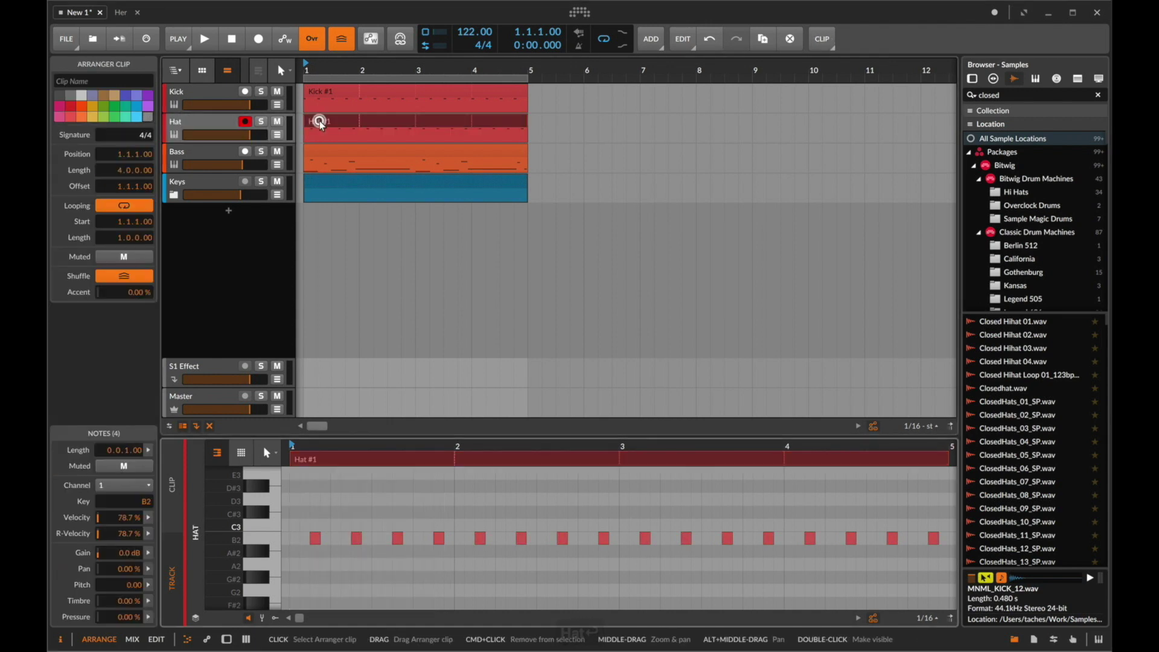
Audition closed hat samples, replace the Hat Sampler's sample with ClosedHats_15_SP.wav, and briefly play the loop.
{"action": "left_click", "coordinate": [1072, 482]}
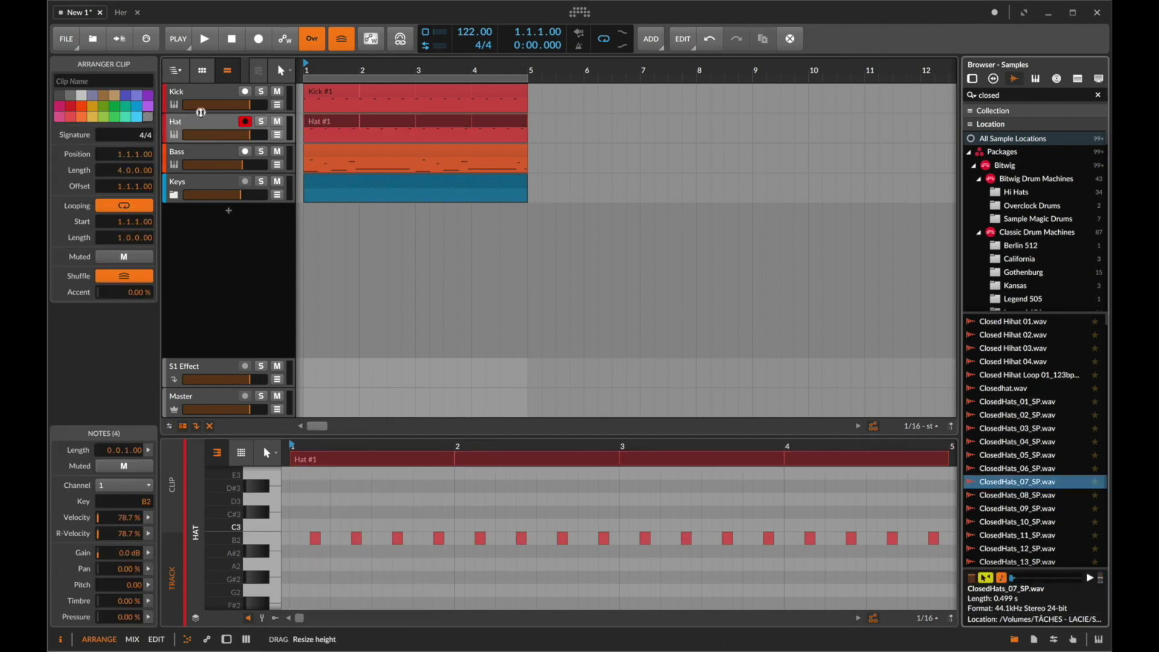
{"action": "double_click", "coordinate": [200, 122]}
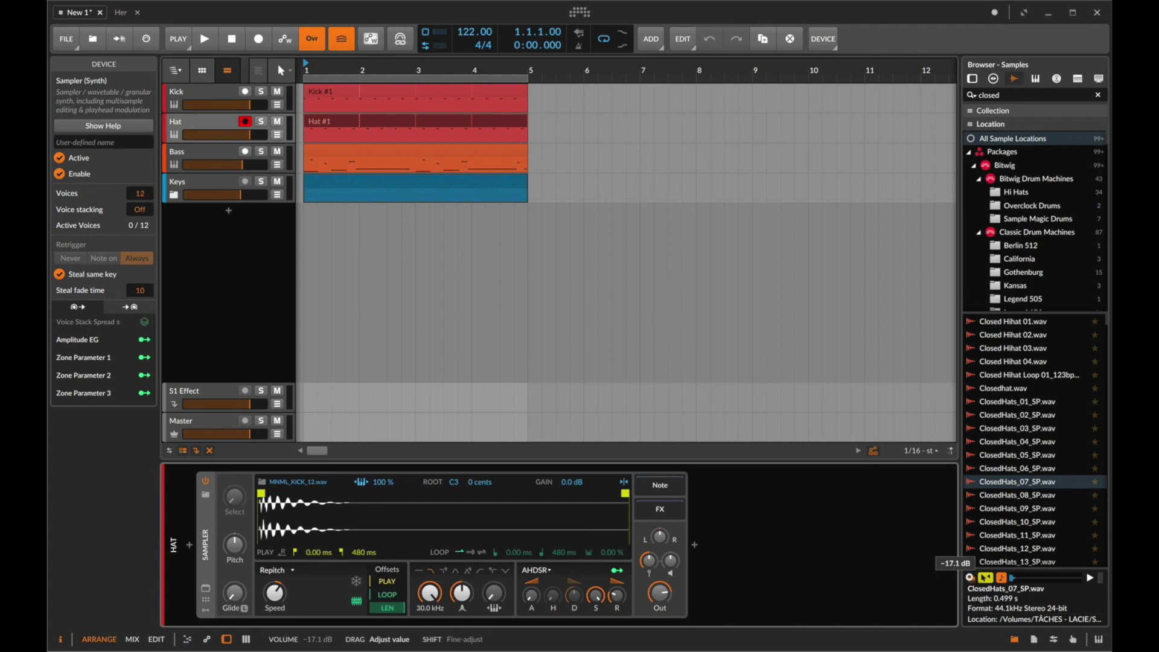
{"action": "left_click", "coordinate": [1019, 535]}
{"action": "scroll", "coordinate": [1020, 535], "scroll_direction": "down", "scroll_amount": 2}
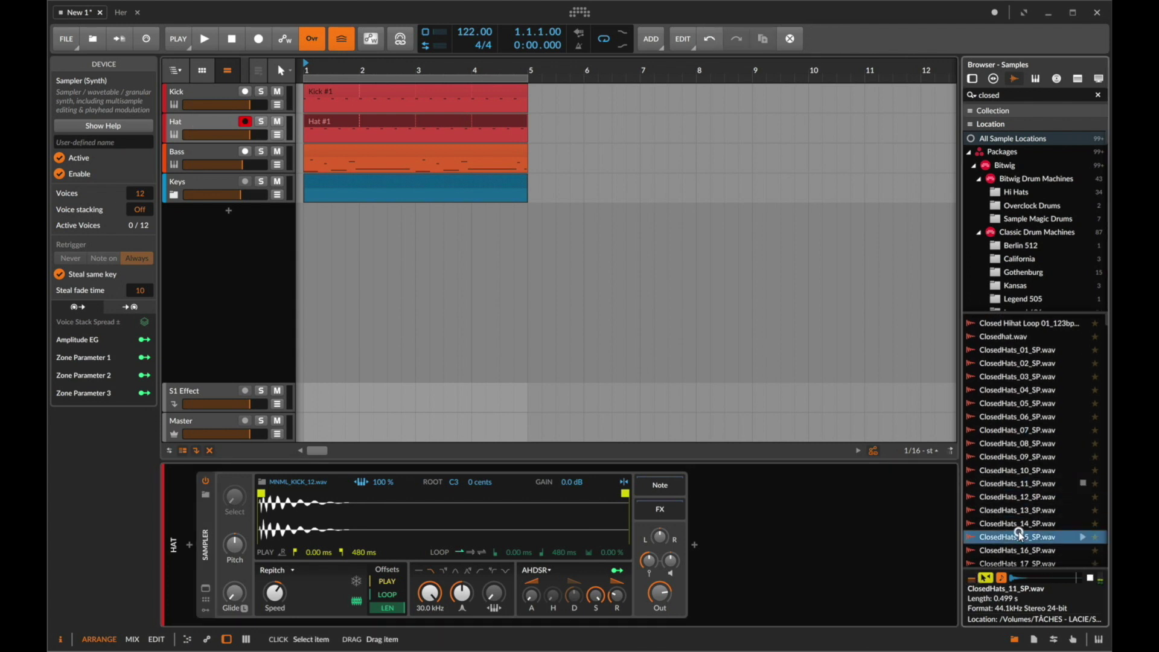
{"action": "left_click", "coordinate": [1019, 535]}
{"action": "left_click_drag", "start_coordinate": [1019, 543], "coordinate": [441, 516]}
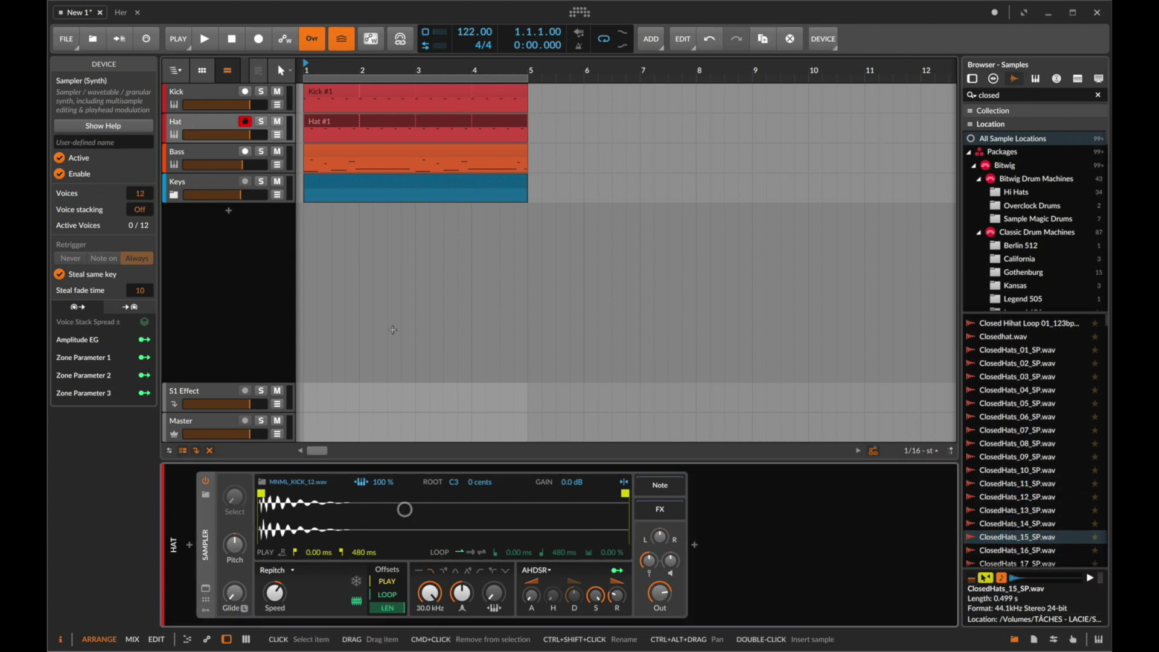
{"action": "key", "text": "space"}
{"action": "key", "text": "space"}
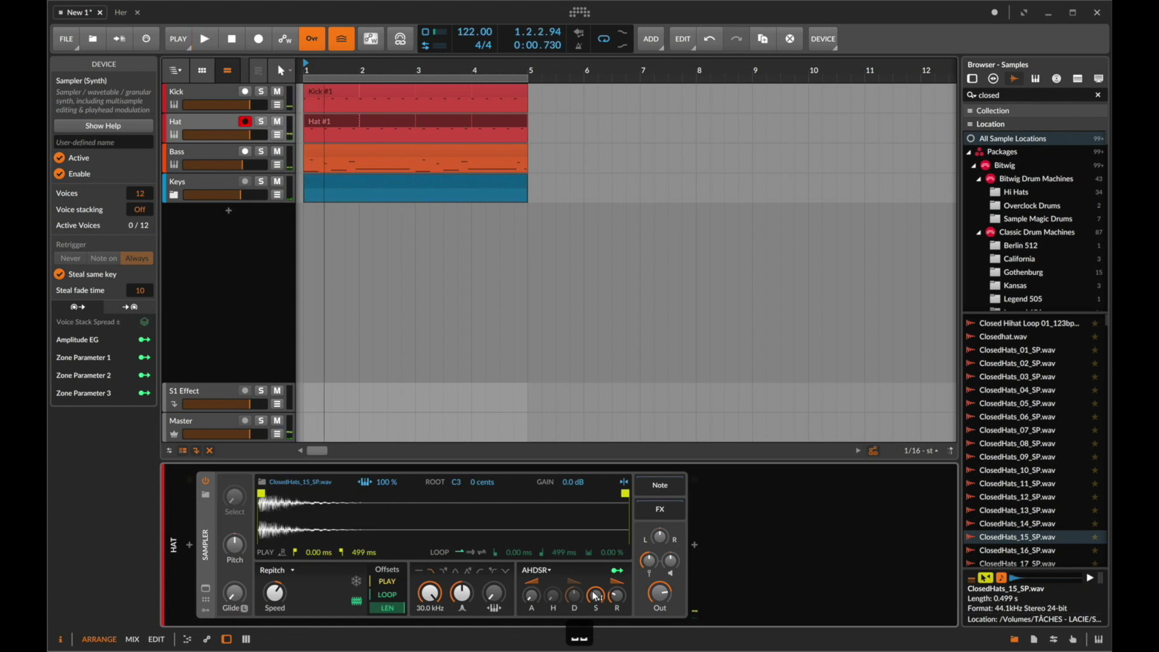
Shorten the hat by lowering its amplitude envelope's sustain to minimum and adjusting the decay, and check it in playback.
{"action": "left_click_drag", "start_coordinate": [596, 596], "coordinate": [596, 646]}
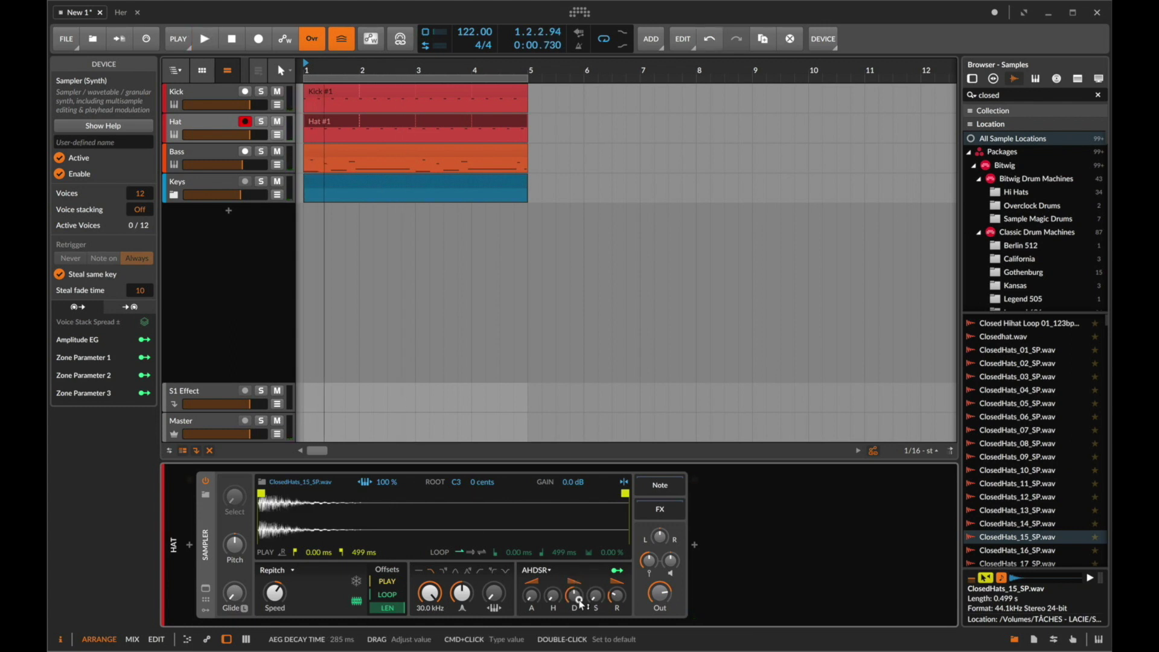
{"action": "left_click_drag", "start_coordinate": [578, 600], "coordinate": [579, 600]}
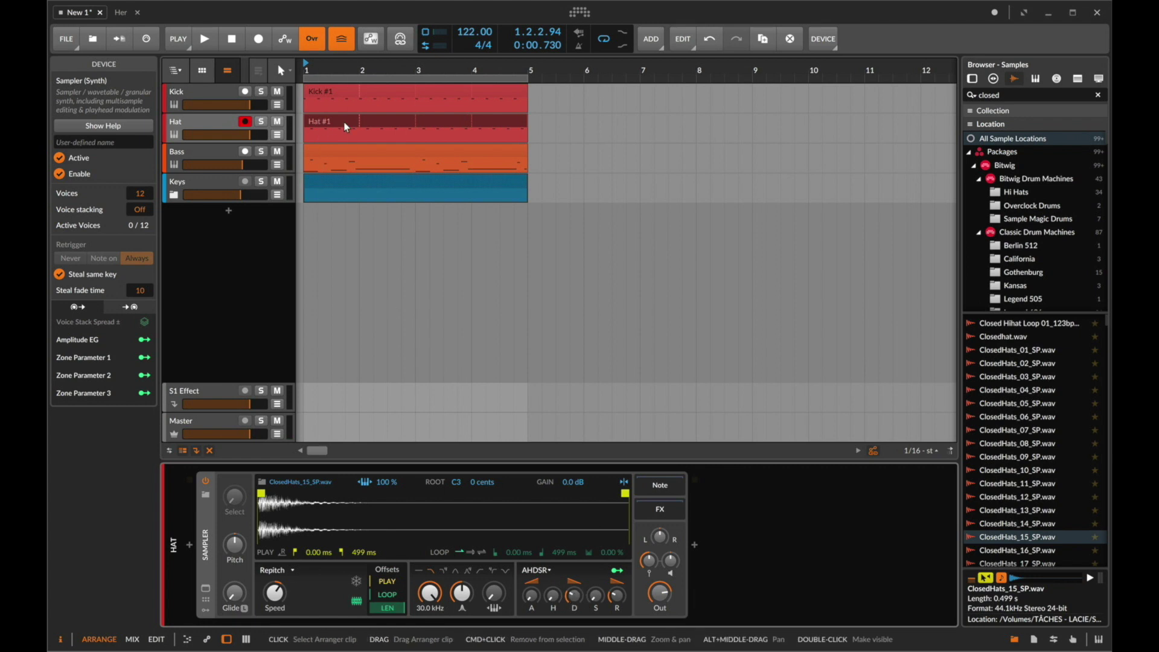
{"action": "key", "text": "space"}
{"action": "key", "text": "space"}
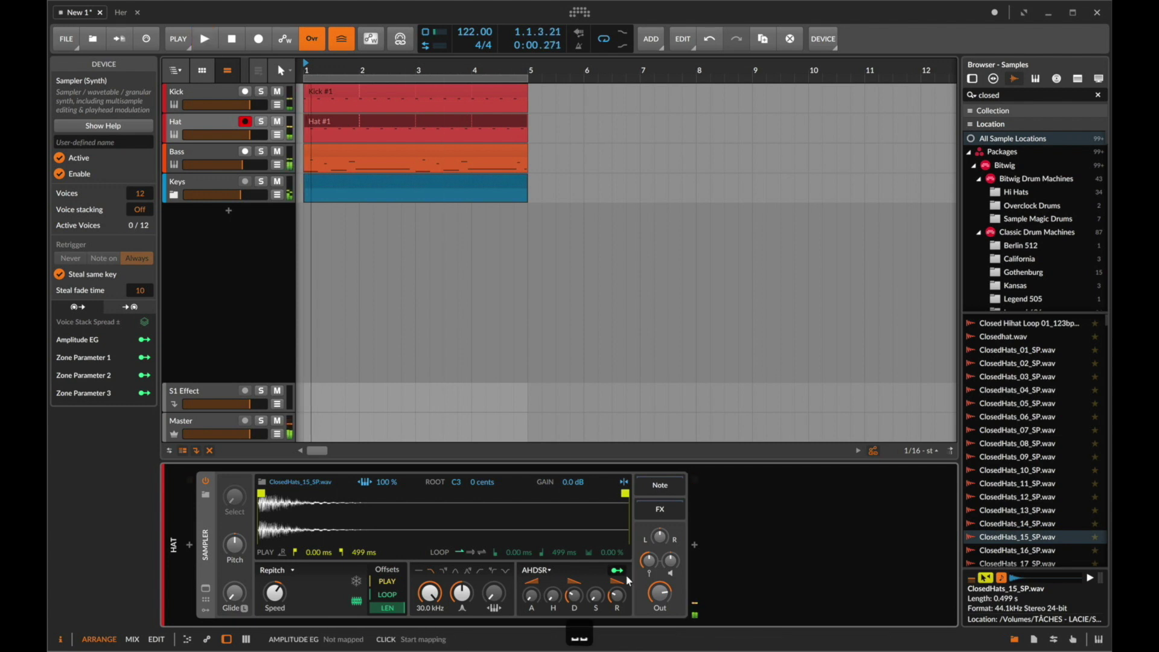
Try the Hat Sampler's output at -10 dB and -12 dB while playing the loop.
{"action": "left_click", "coordinate": [659, 606], "text": "super"}
{"action": "type", "text": "-10"}
{"action": "key", "text": "Return"}
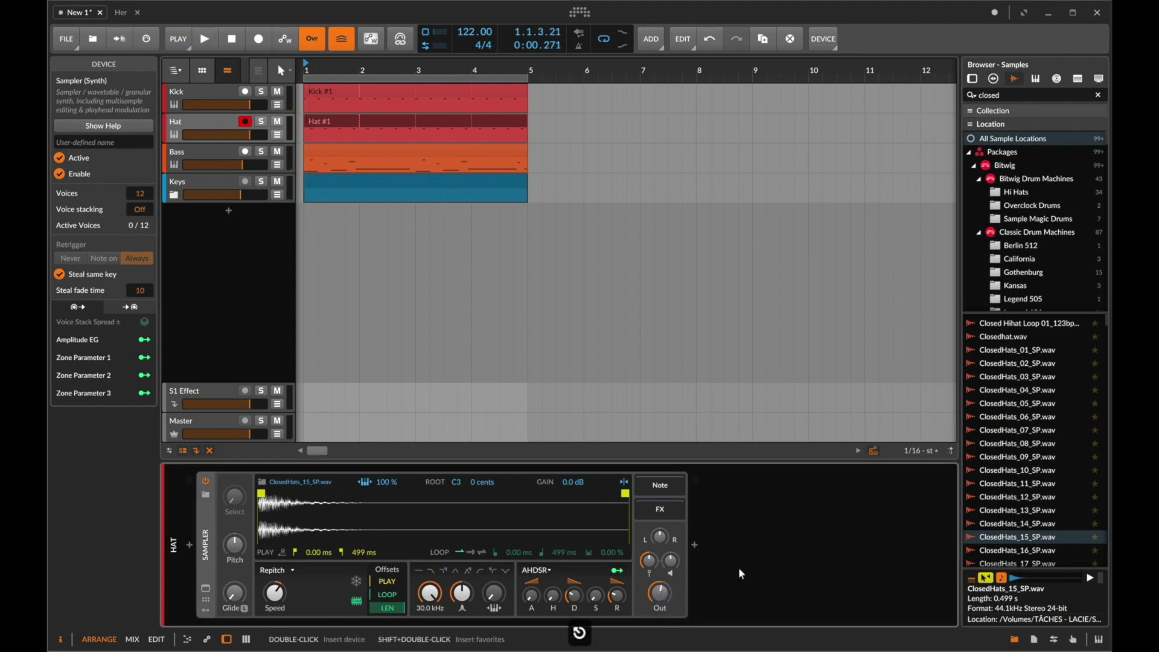
{"action": "key", "text": "space"}
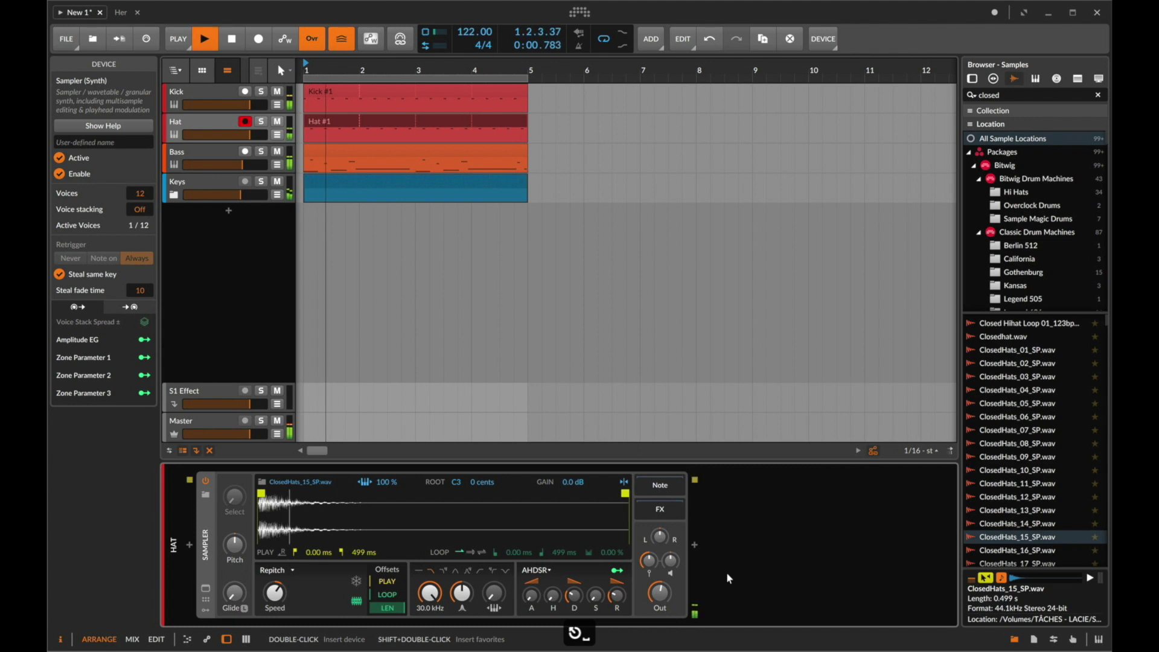
{"action": "left_click", "coordinate": [660, 595]}
{"action": "type", "text": "-12"}
{"action": "key", "text": "Return"}
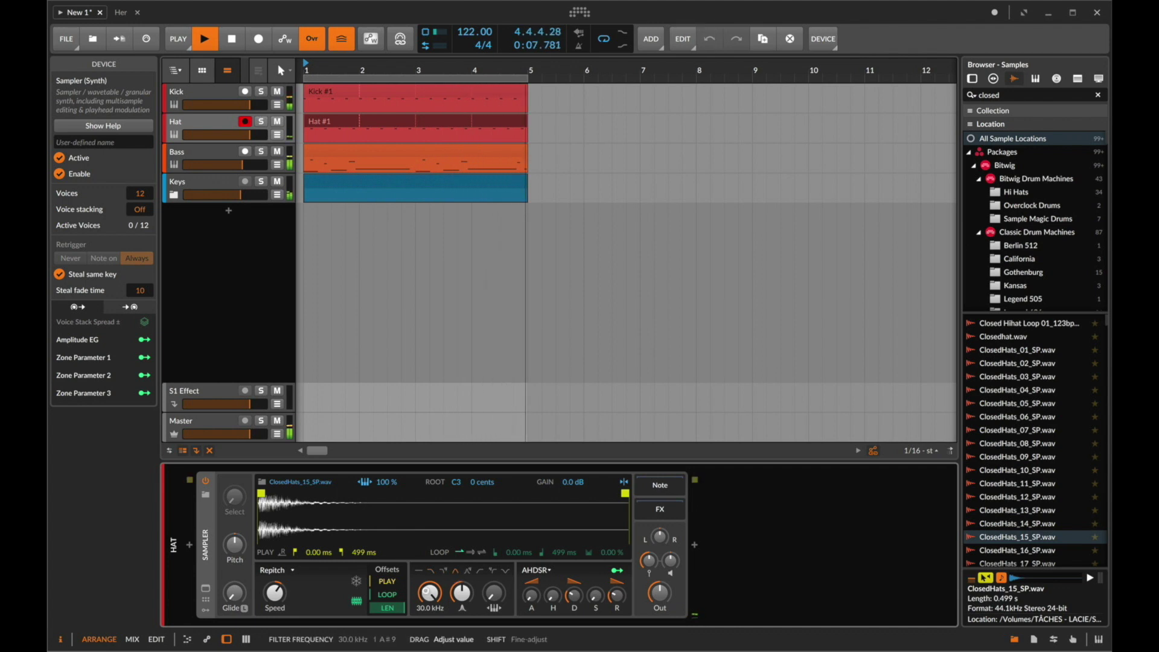
Shape the hat with a 2-pole band-pass filter at 7.13 kHz with raised resonance, comparing it against the bypassed filter.
{"action": "mouse_move", "coordinate": [430, 593]}
{"action": "left_mouse_down"}
{"action": "mouse_move", "coordinate": [430, 622]}
{"action": "mouse_move", "coordinate": [430, 600]}
{"action": "left_mouse_up"}
{"action": "left_click_drag", "start_coordinate": [428, 592], "coordinate": [453, 595]}
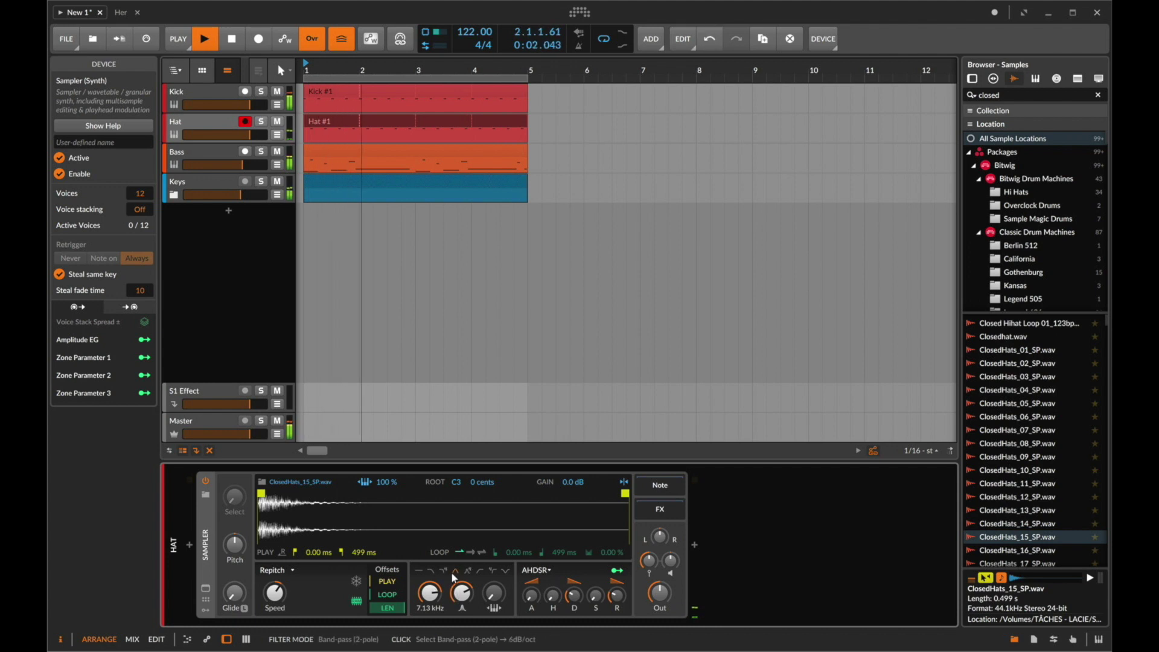
{"action": "left_click", "coordinate": [417, 572]}
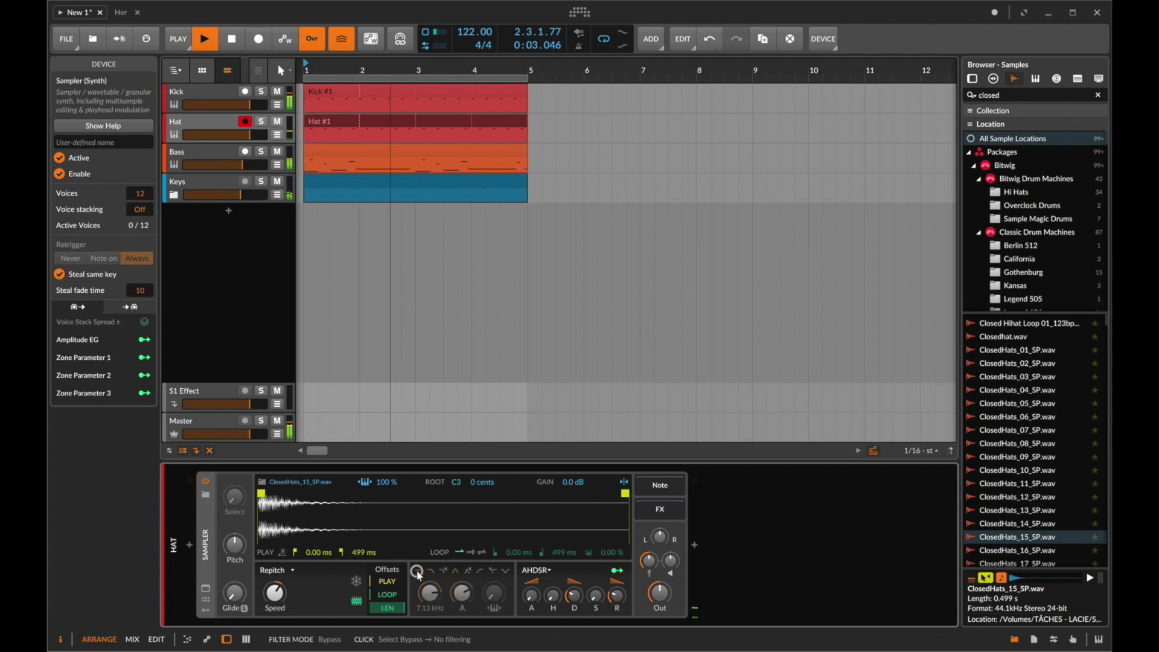
{"action": "left_click", "coordinate": [456, 572]}
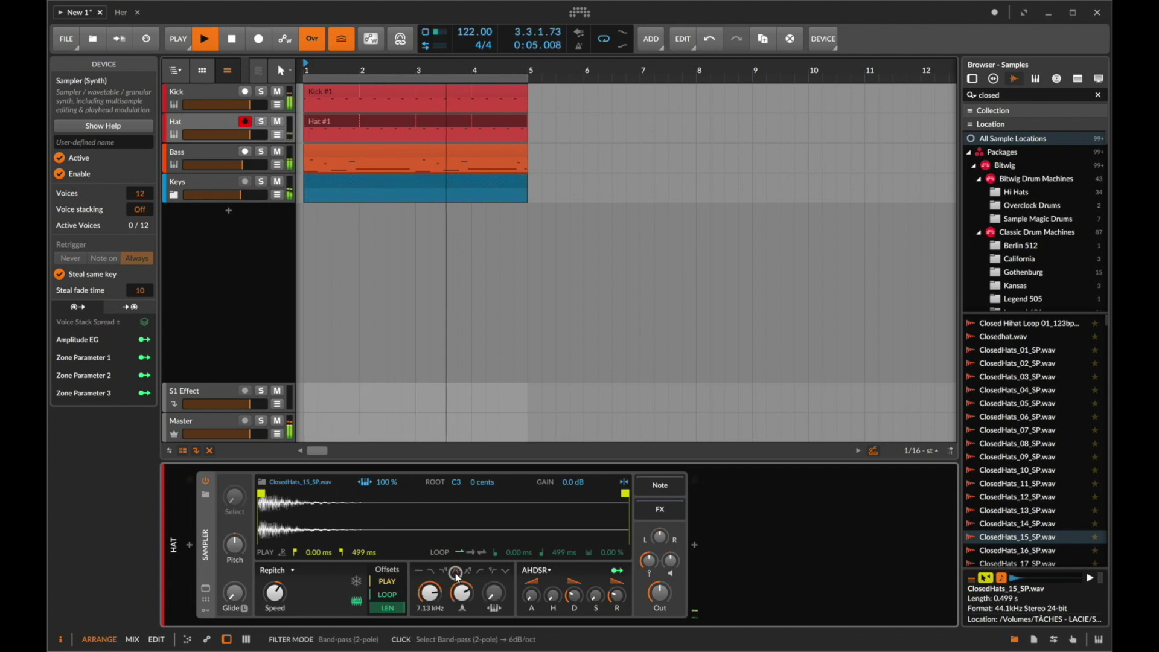
Set the Hat Sampler's output to -14 dB.
{"action": "left_click", "coordinate": [650, 602], "text": "super"}
{"action": "type", "text": "-14"}
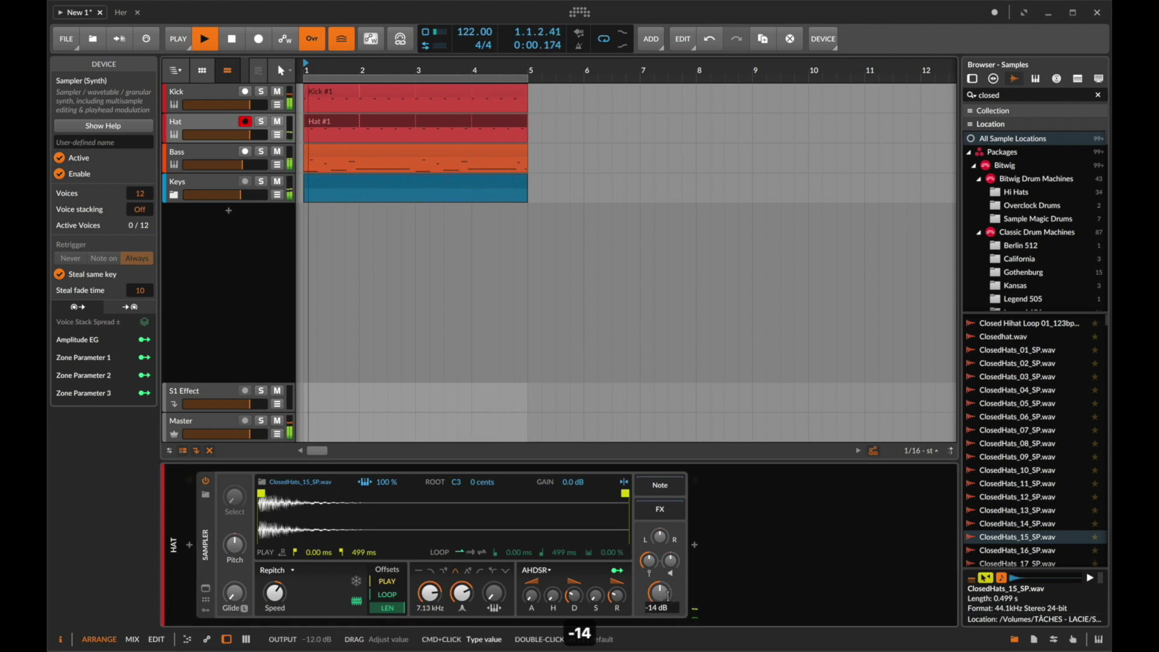
{"action": "key", "text": "Return"}
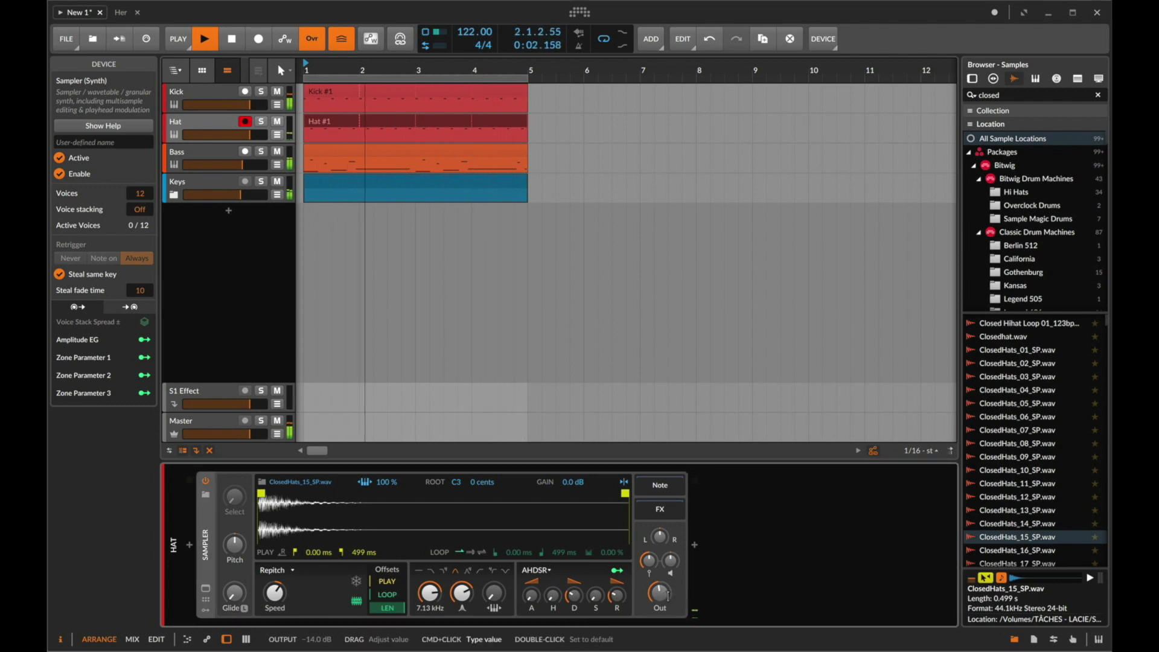
Add a new instrument track below Hat and search the sample browser for "clap".
{"action": "key", "text": "super+shift+t"}
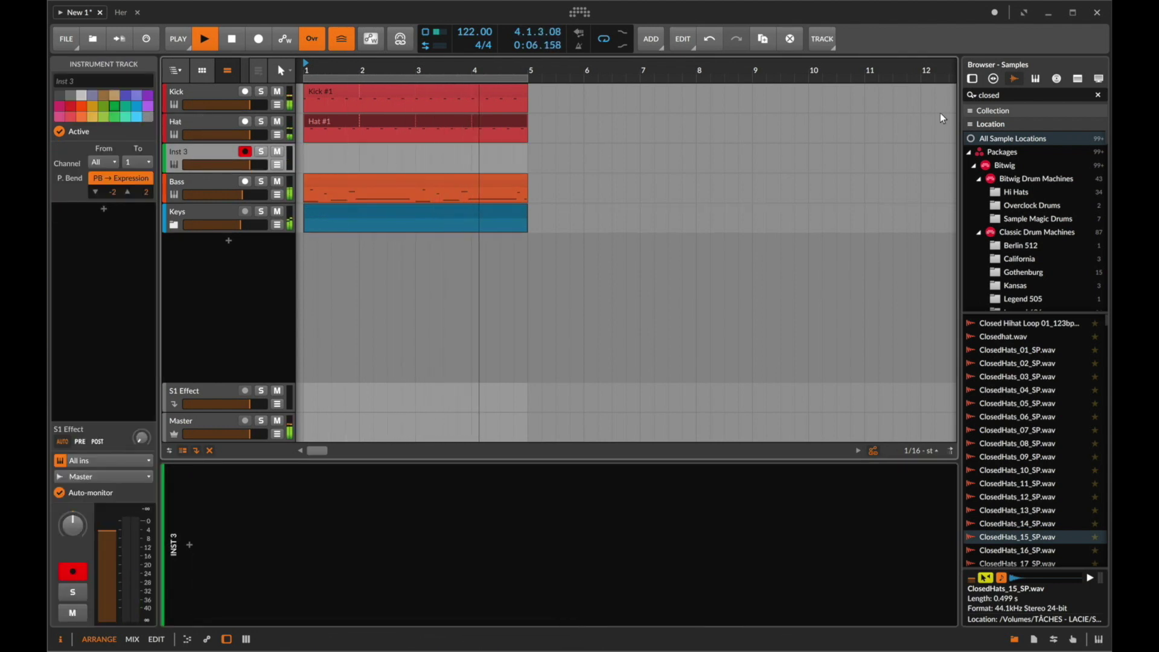
{"action": "left_click", "coordinate": [1013, 94]}
{"action": "key", "text": "BackSpace"}
{"action": "key", "text": "BackSpace"}
{"action": "key", "text": "BackSpace"}
{"action": "key", "text": "BackSpace"}
{"action": "key", "text": "BackSpace"}
{"action": "key", "text": "BackSpace"}
{"action": "type", "text": "clap"}
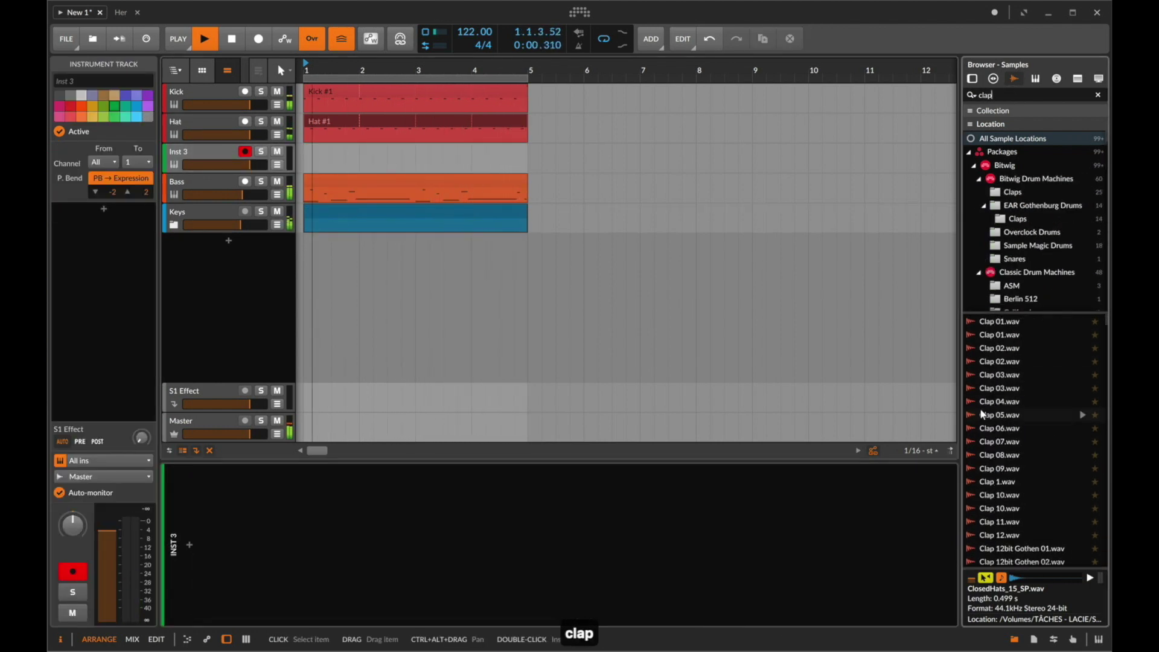
Stop playback, audition clap samples, and load Clap Arise.wav onto the new instrument track.
{"action": "scroll", "coordinate": [983, 414], "scroll_direction": "down", "scroll_amount": 5}
{"action": "left_click", "coordinate": [839, 549]}
{"action": "key", "text": "space"}
{"action": "scroll", "coordinate": [1015, 494], "scroll_direction": "down", "scroll_amount": 6}
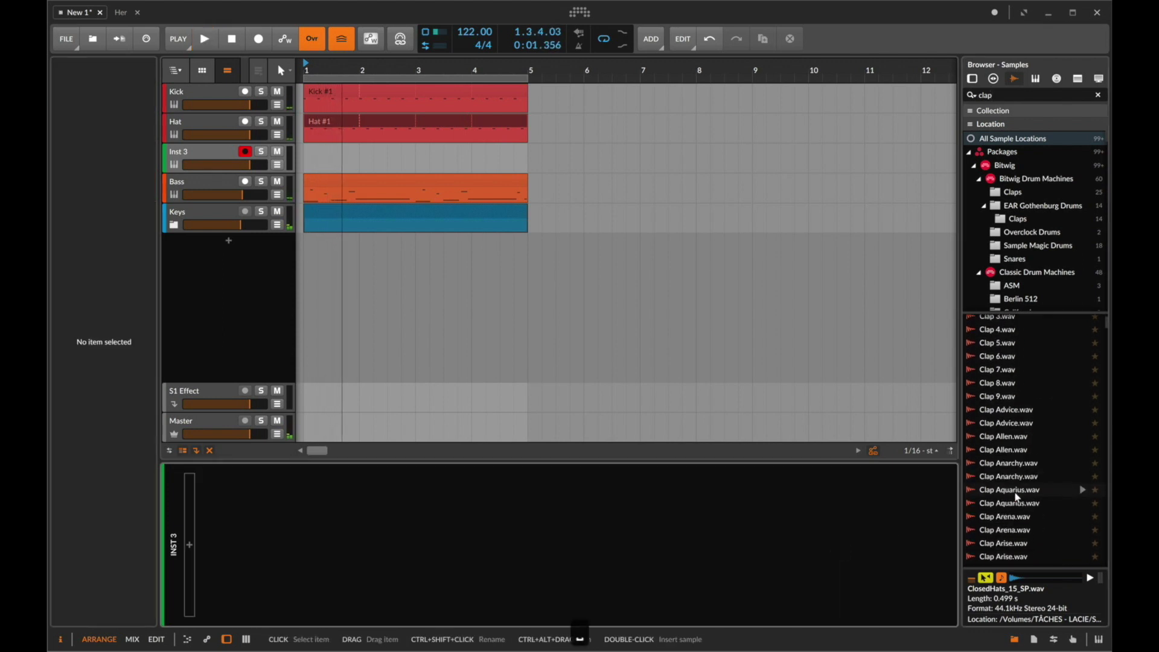
{"action": "left_click", "coordinate": [1018, 495]}
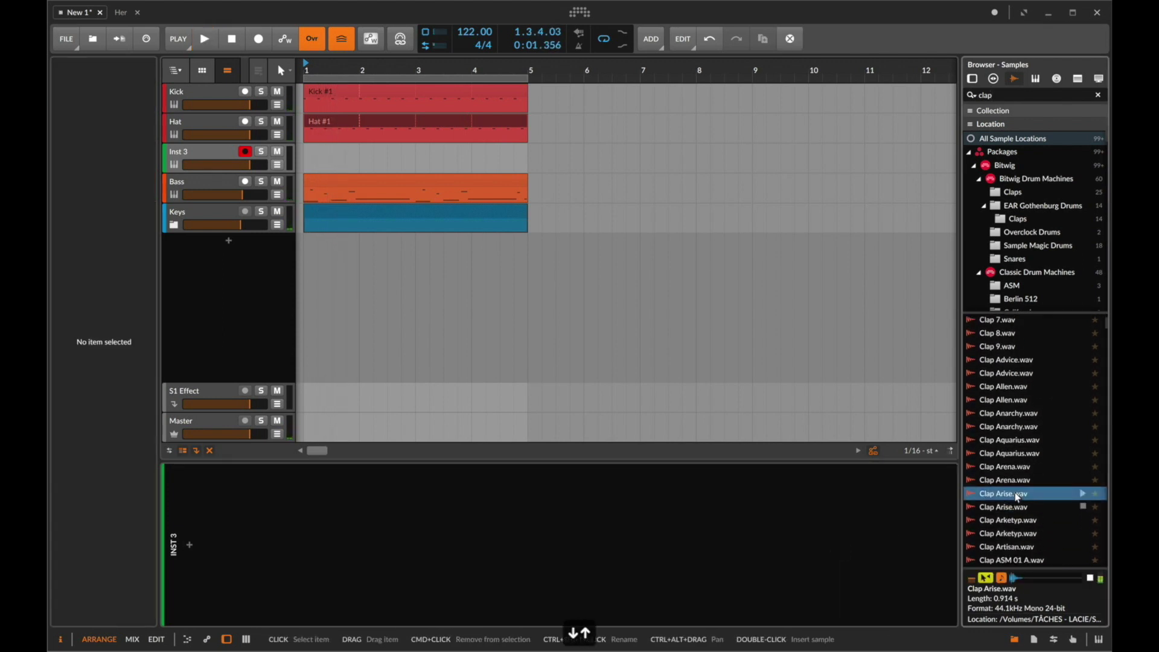
{"action": "left_click", "coordinate": [232, 157]}
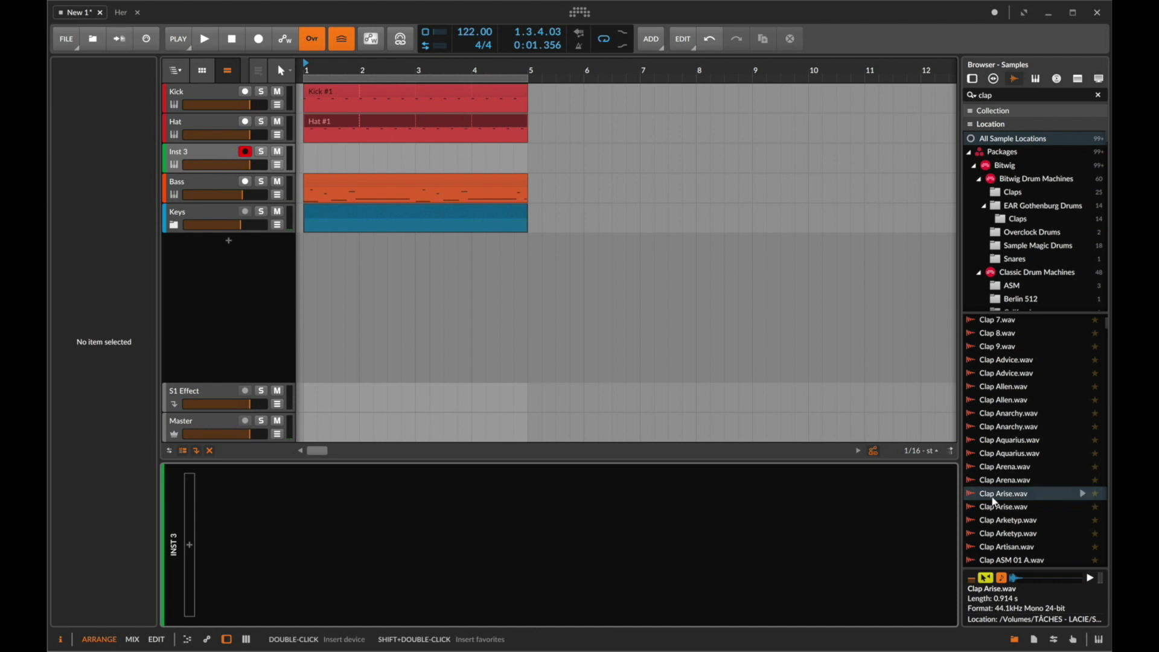
{"action": "left_click_drag", "start_coordinate": [994, 501], "coordinate": [622, 555]}
Copy the Kick clip to the clap track, delete its notes on beats 1 and 3, and play the loop.
{"action": "left_click_drag", "start_coordinate": [333, 99], "coordinate": [332, 152]}
{"action": "double_click", "coordinate": [331, 152]}
{"action": "left_click_drag", "start_coordinate": [287, 546], "coordinate": [382, 546]}
{"action": "key", "text": "BackSpace"}
{"action": "key", "text": "BackSpace"}
{"action": "key", "text": "space"}
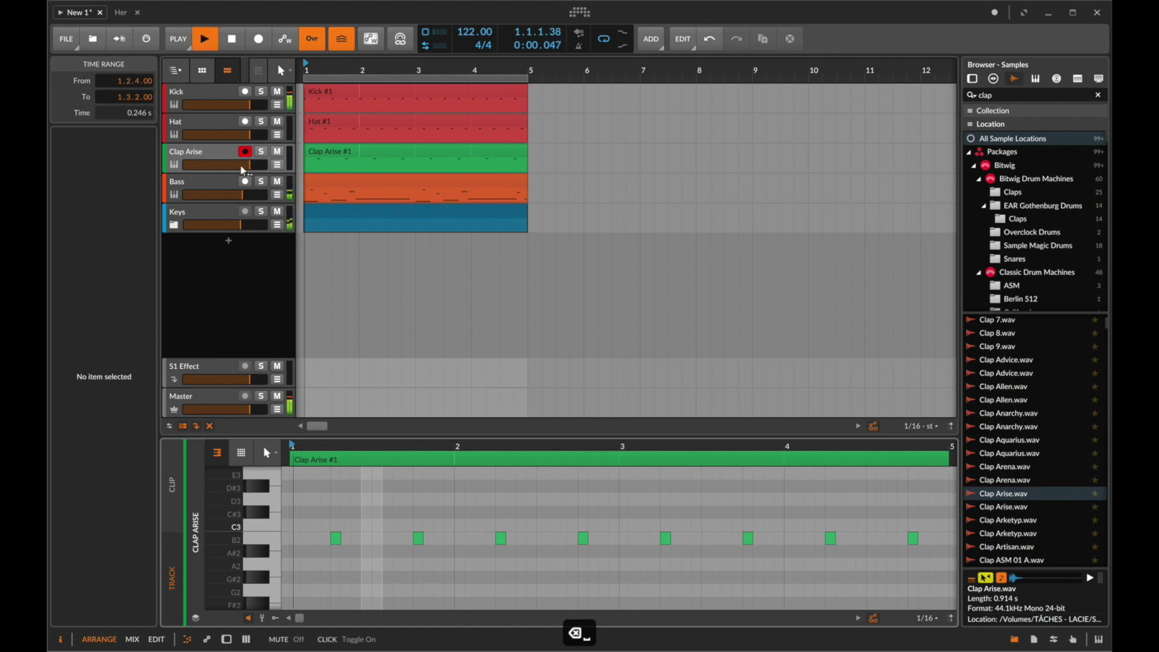
Show the clap track's Sampler, set its output to -10 dB, and play the loop.
{"action": "double_click", "coordinate": [191, 151]}
{"action": "key", "text": "space"}
{"action": "left_click", "coordinate": [658, 594], "text": "super"}
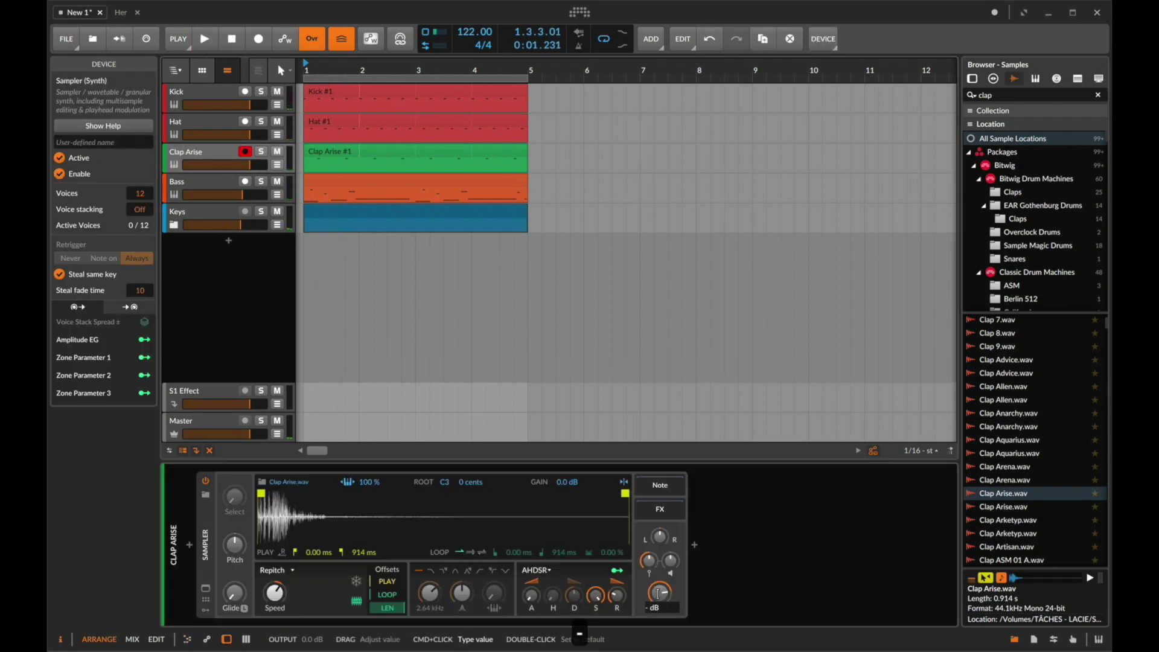
{"action": "left_click", "coordinate": [658, 594], "text": "super"}
{"action": "type", "text": "-10"}
{"action": "key", "text": "Return"}
{"action": "key", "text": "space"}
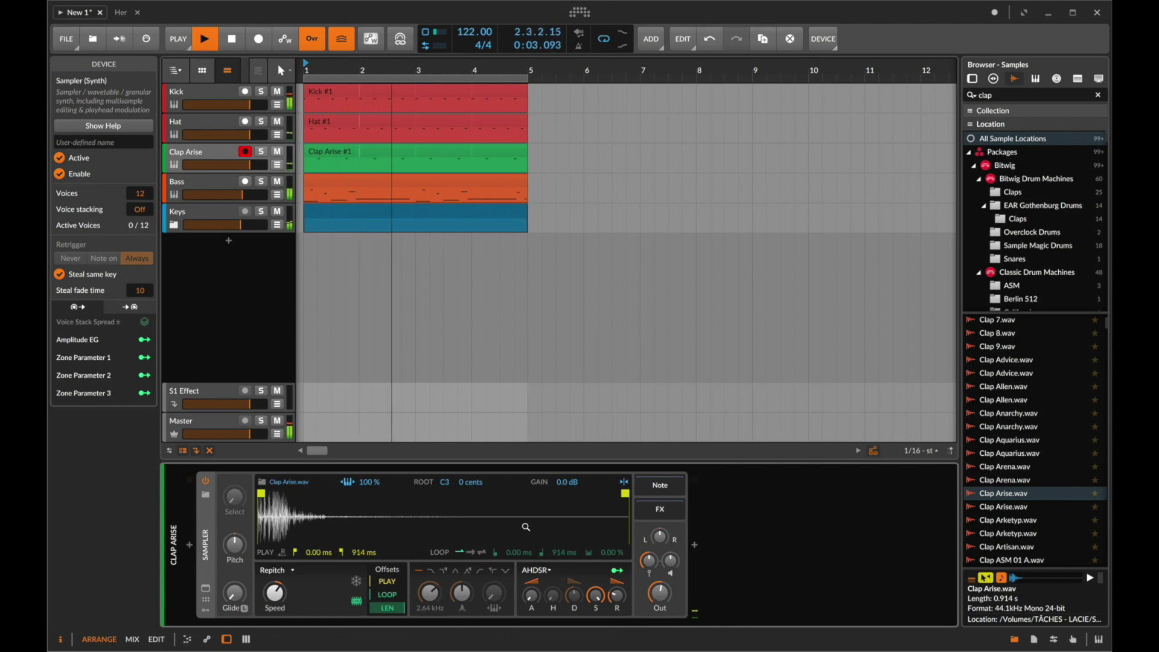
Replace the clap track's sample with Clap Arketyp.wav and play the loop.
{"action": "scroll", "coordinate": [1053, 534], "scroll_direction": "down", "scroll_amount": 3}
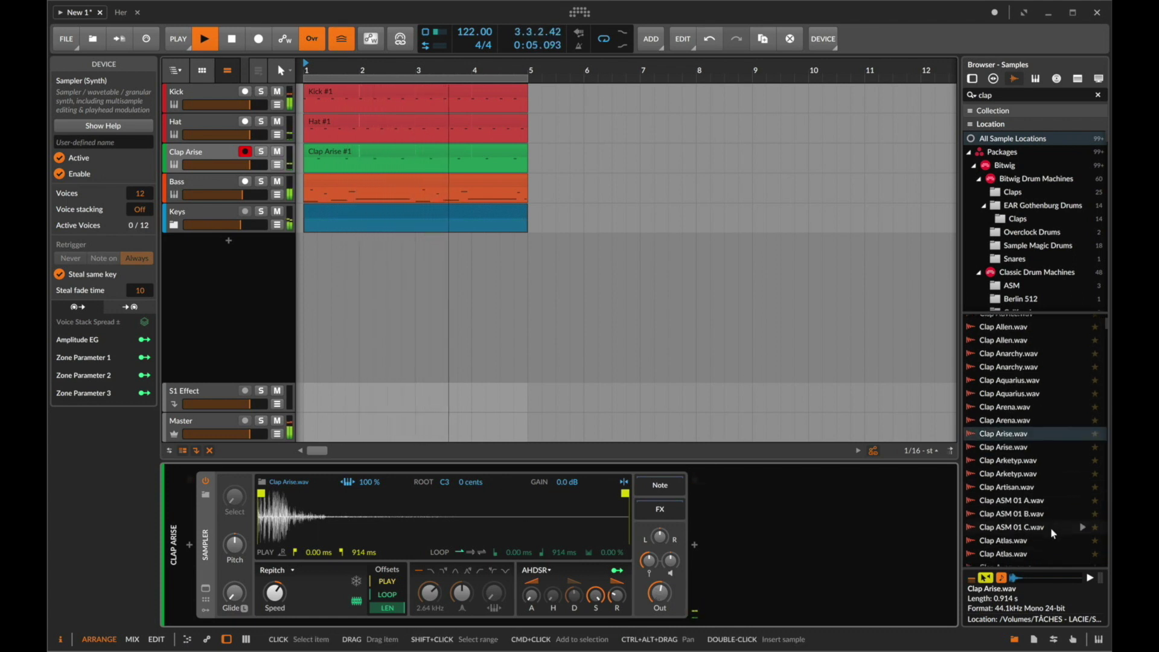
{"action": "key", "text": "space"}
{"action": "left_click", "coordinate": [1031, 480]}
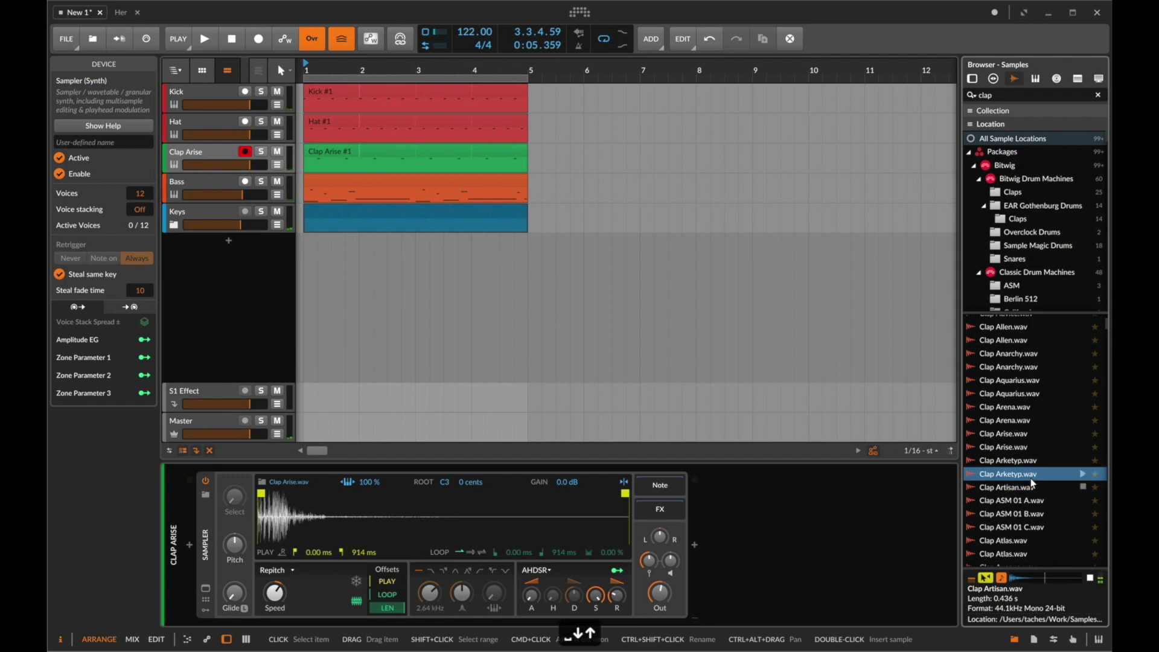
{"action": "left_click_drag", "start_coordinate": [1029, 475], "coordinate": [468, 513]}
{"action": "key", "text": "space"}
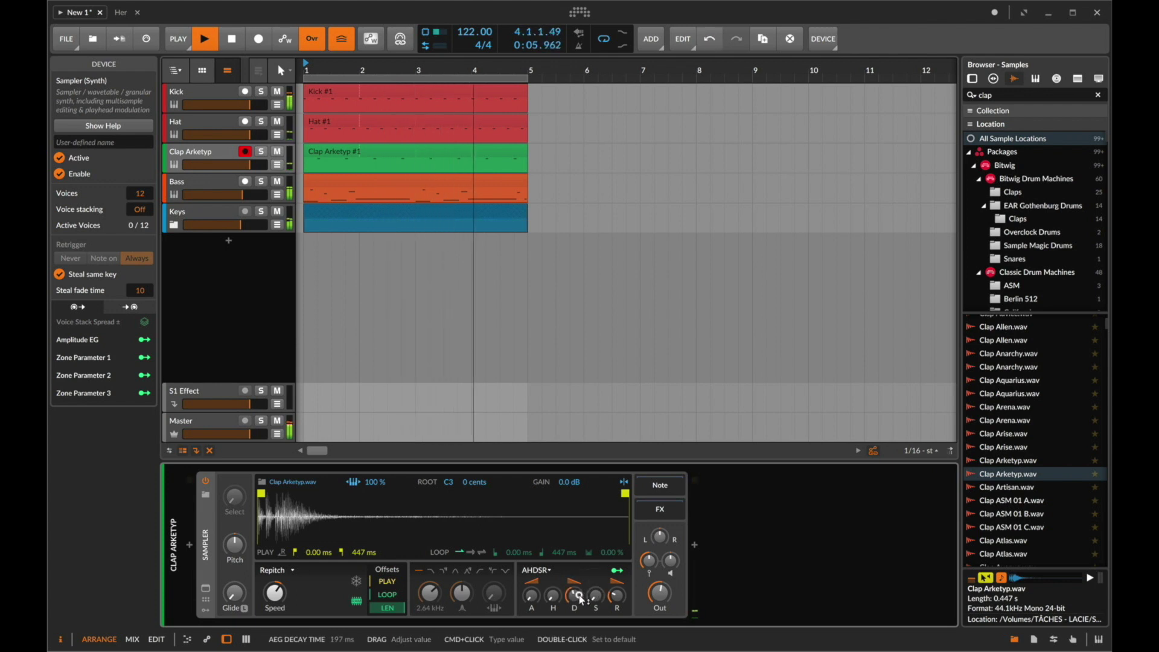
Shorten the clap Sampler's envelope decay to about 120 ms and set its output to -12 dB while the loop plays.
{"action": "left_click_drag", "start_coordinate": [580, 599], "coordinate": [579, 603]}
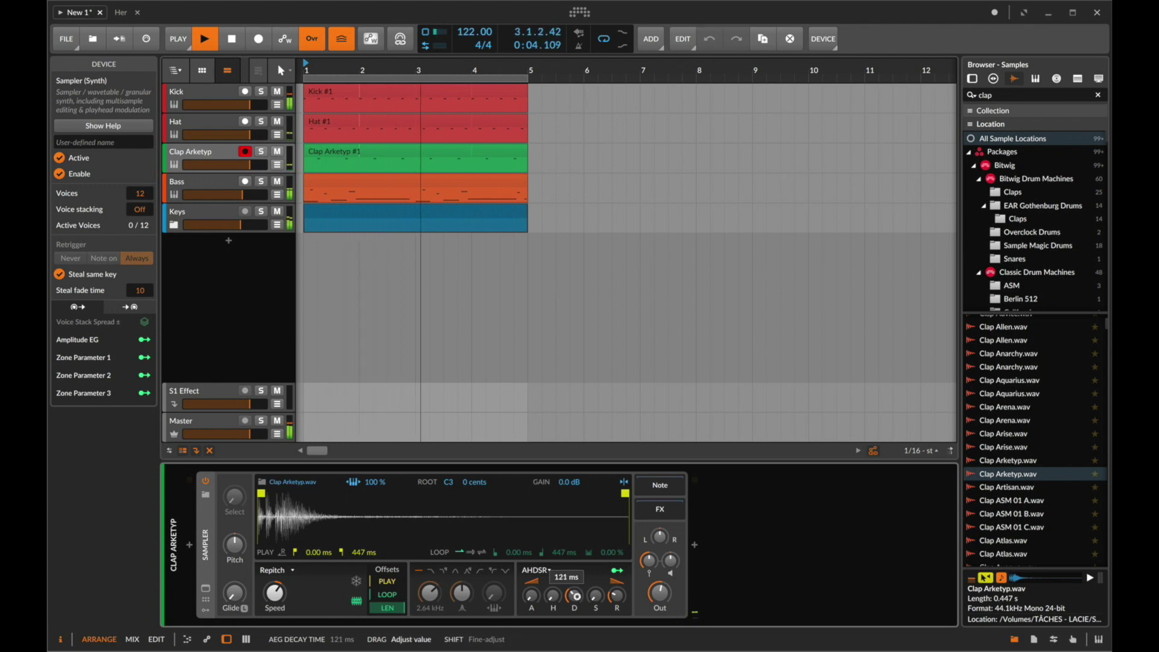
{"action": "left_click_drag", "start_coordinate": [577, 598], "coordinate": [577, 598]}
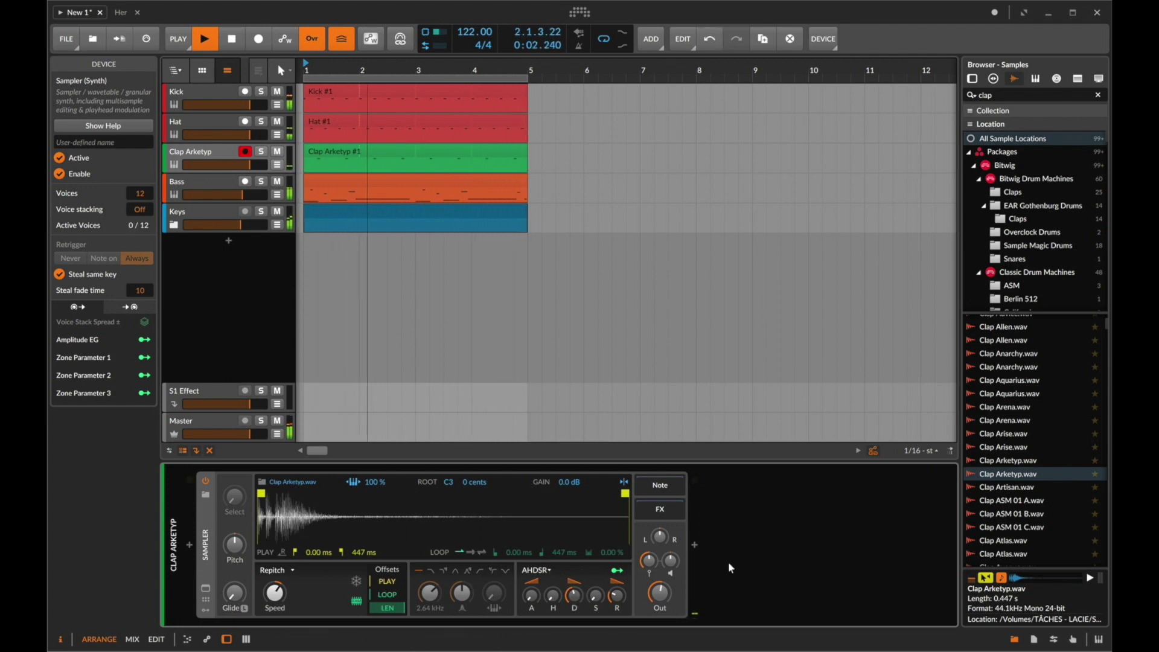
{"action": "left_click", "coordinate": [668, 596], "text": "super"}
{"action": "type", "text": "-1"}
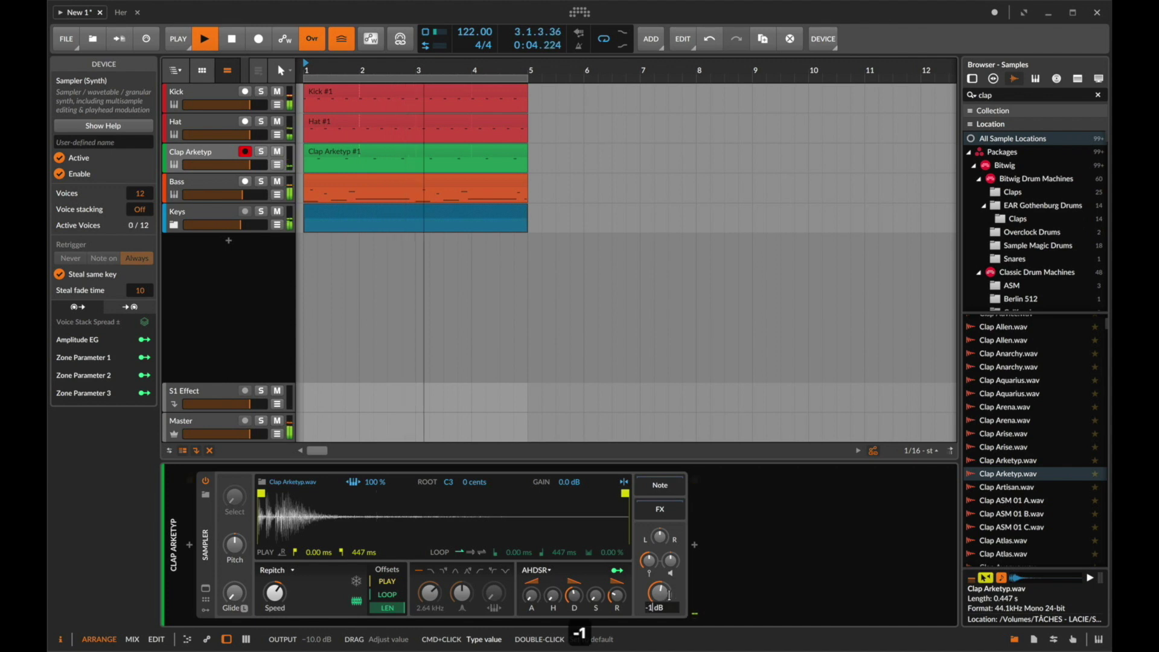
{"action": "type", "text": "2"}
{"action": "key", "text": "Return"}
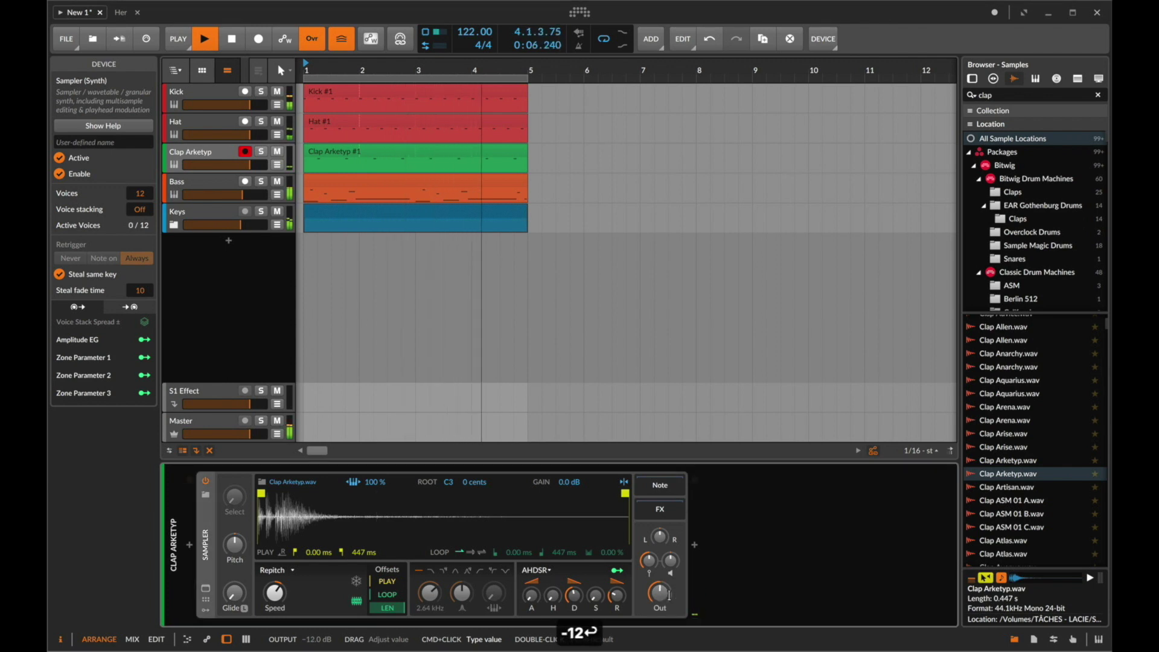
{"action": "key", "text": "space"}
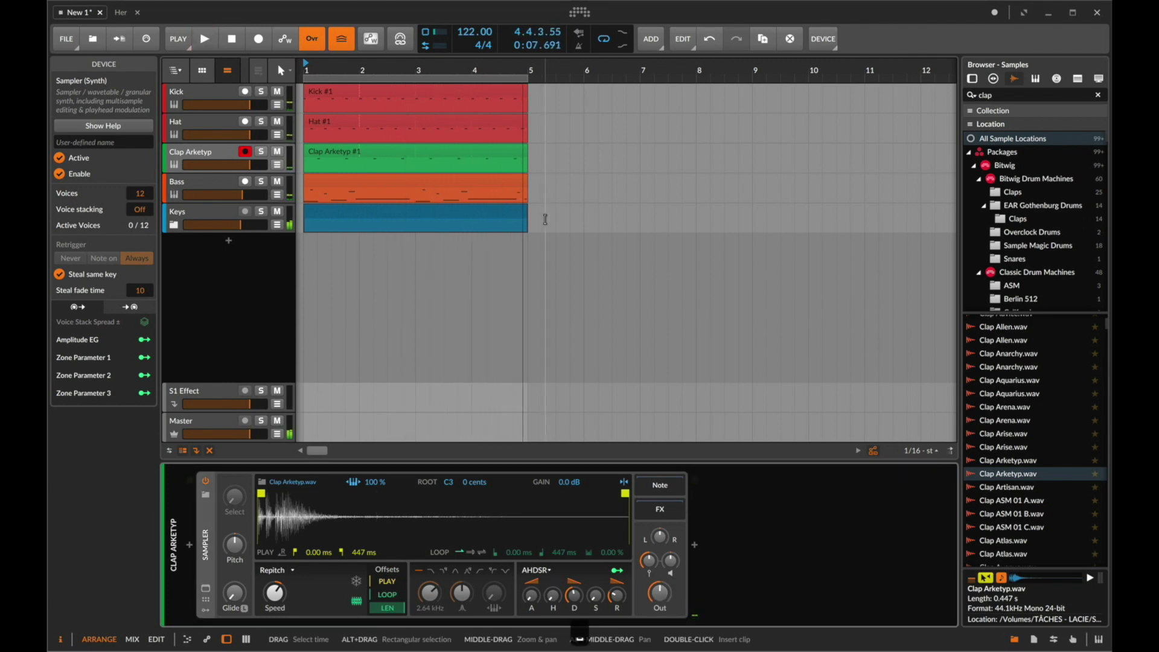
Rename the Clap Arketyp track as Clap.
{"action": "double_click", "coordinate": [193, 150]}
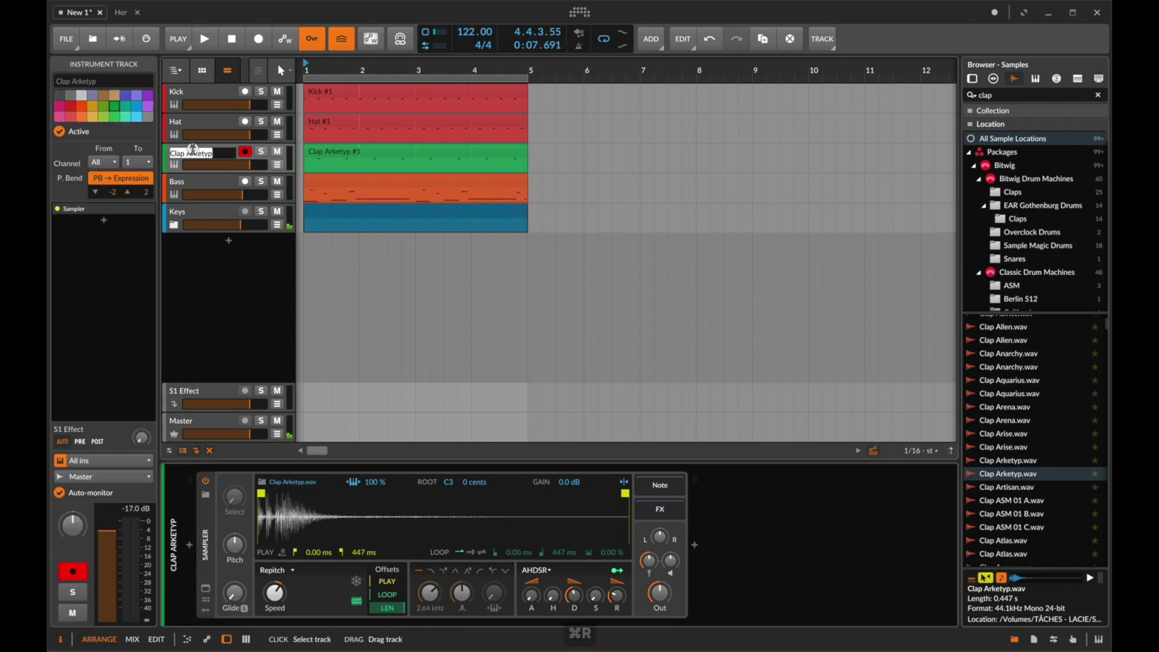
{"action": "type", "text": "Clap"}
{"action": "key", "text": "Return"}
Solo the Kick, Hat and Clap tracks together and play the loop.
{"action": "left_click", "coordinate": [186, 91], "text": "shift"}
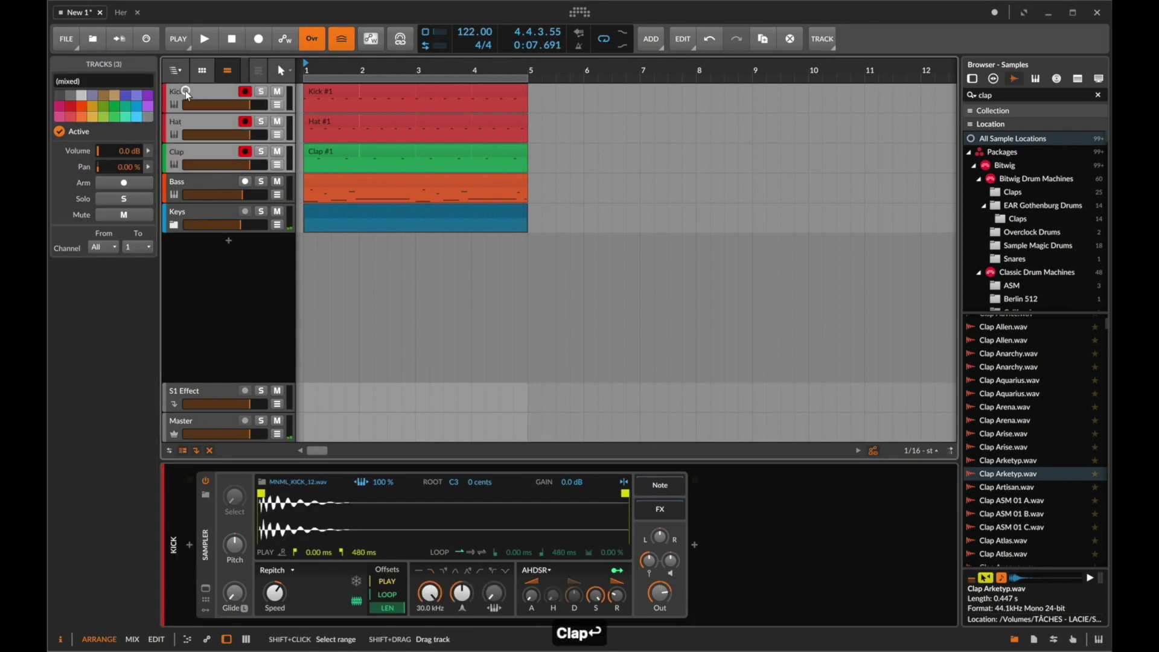
{"action": "left_click", "coordinate": [262, 151]}
{"action": "left_click", "coordinate": [261, 91]}
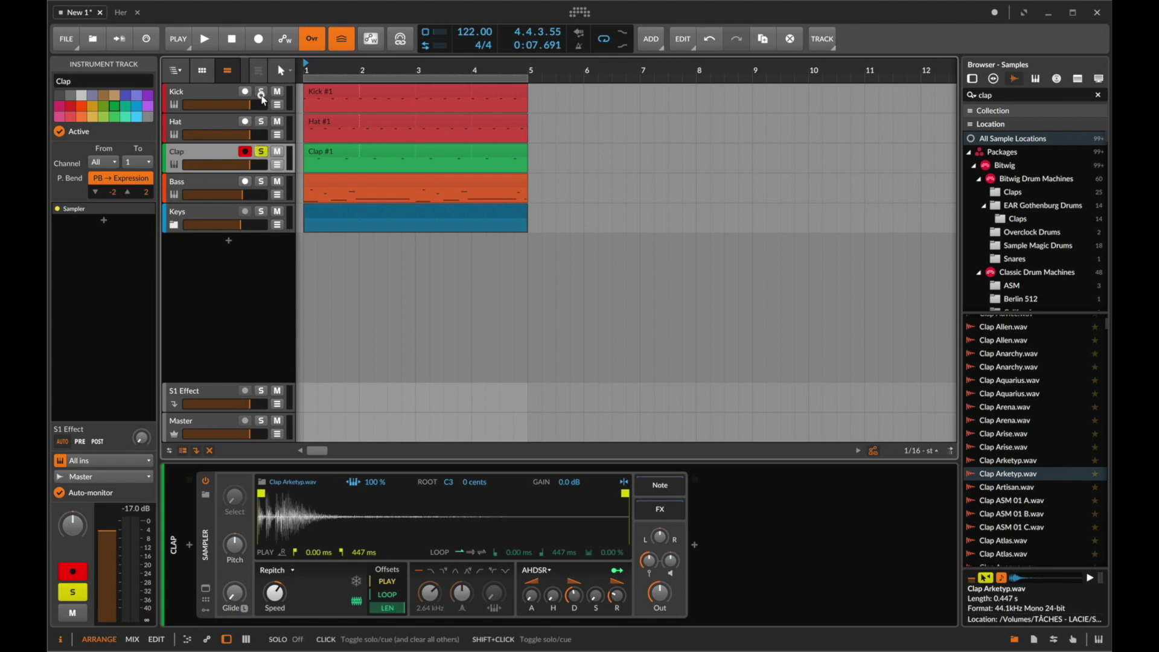
{"action": "left_click", "coordinate": [261, 151], "text": "shift"}
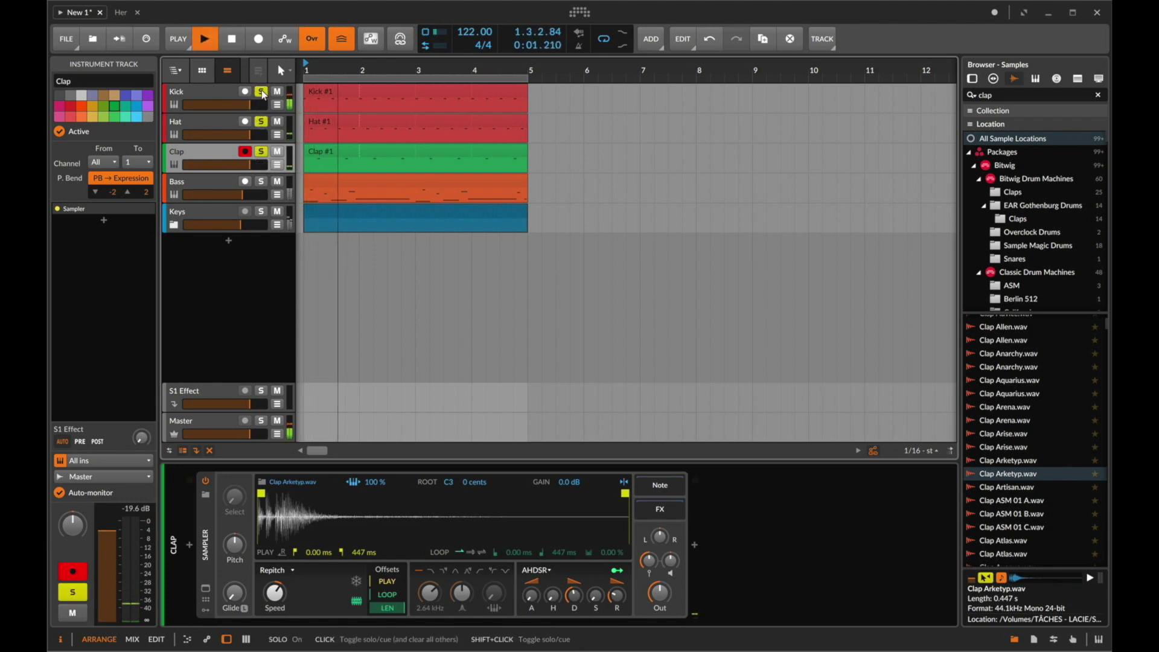
Recolour the Clap track red to match the Kick and Hat tracks.
{"action": "left_click", "coordinate": [200, 153], "text": "super"}
{"action": "key", "text": "super+c"}
{"action": "left_click", "coordinate": [199, 152]}
{"action": "key", "text": "super+r"}
{"action": "type", "text": "Clap"}
{"action": "key", "text": "Return"}
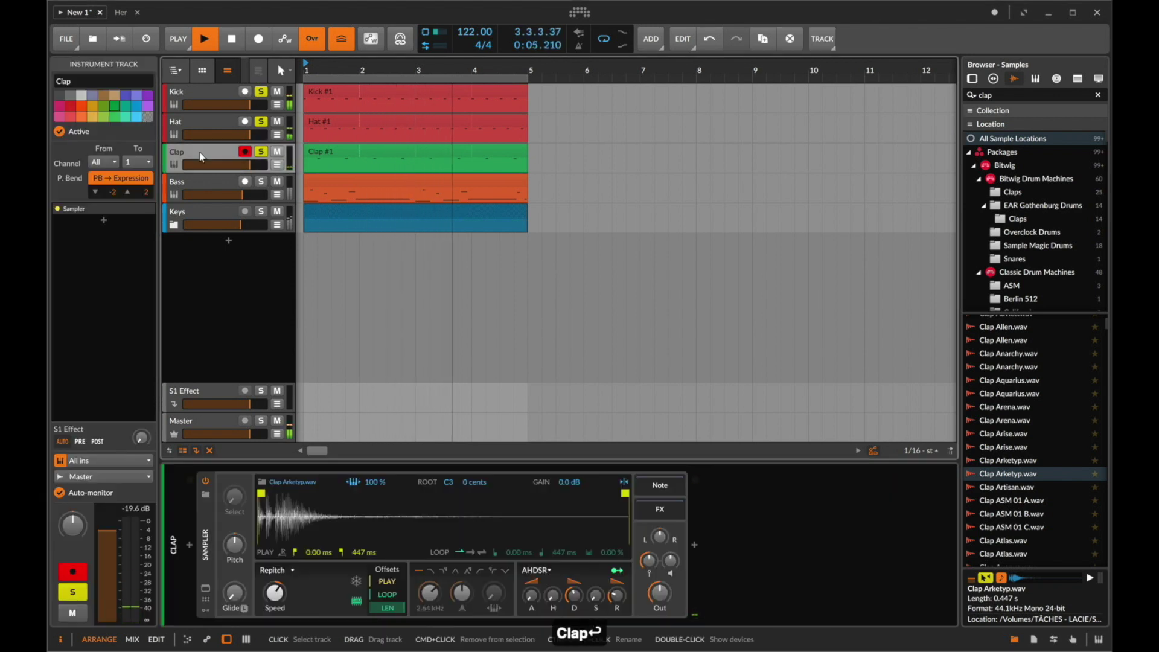
{"action": "right_click", "coordinate": [200, 154]}
{"action": "left_click", "coordinate": [242, 249]}
{"action": "left_click", "coordinate": [174, 139]}
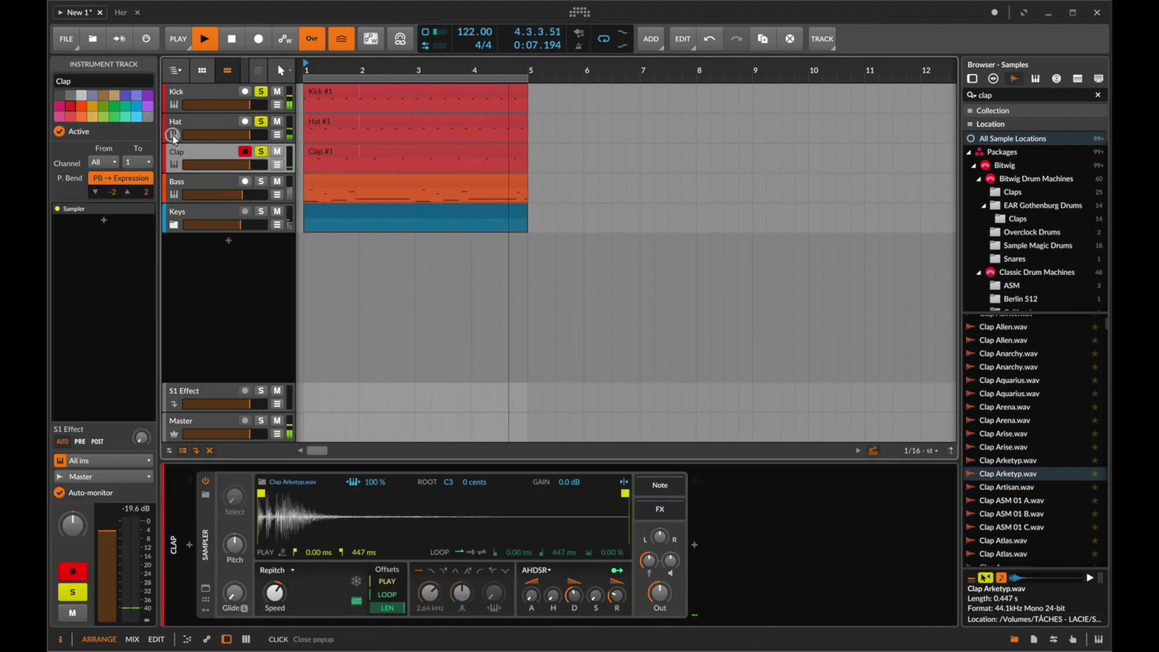
Group the Kick, Hat and Clap tracks and name the group Drums.
{"action": "left_click", "coordinate": [200, 95], "text": "shift"}
{"action": "key", "text": "super+g"}
{"action": "type", "text": "Dr"}
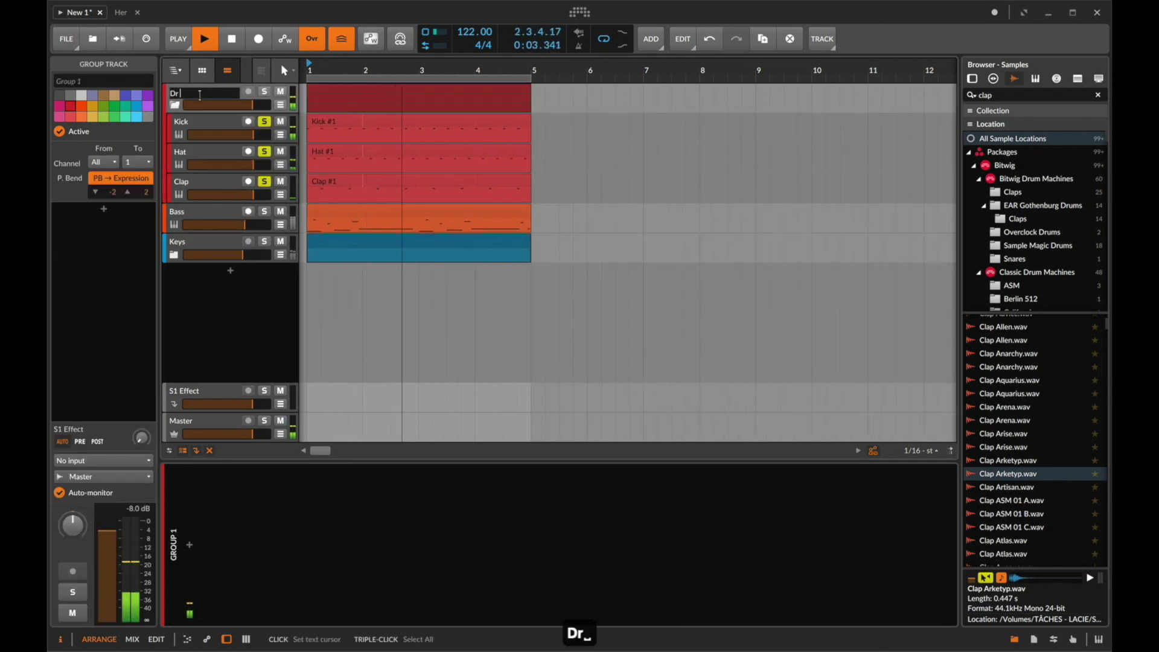
{"action": "type", "text": "ums"}
{"action": "key", "text": "Return"}
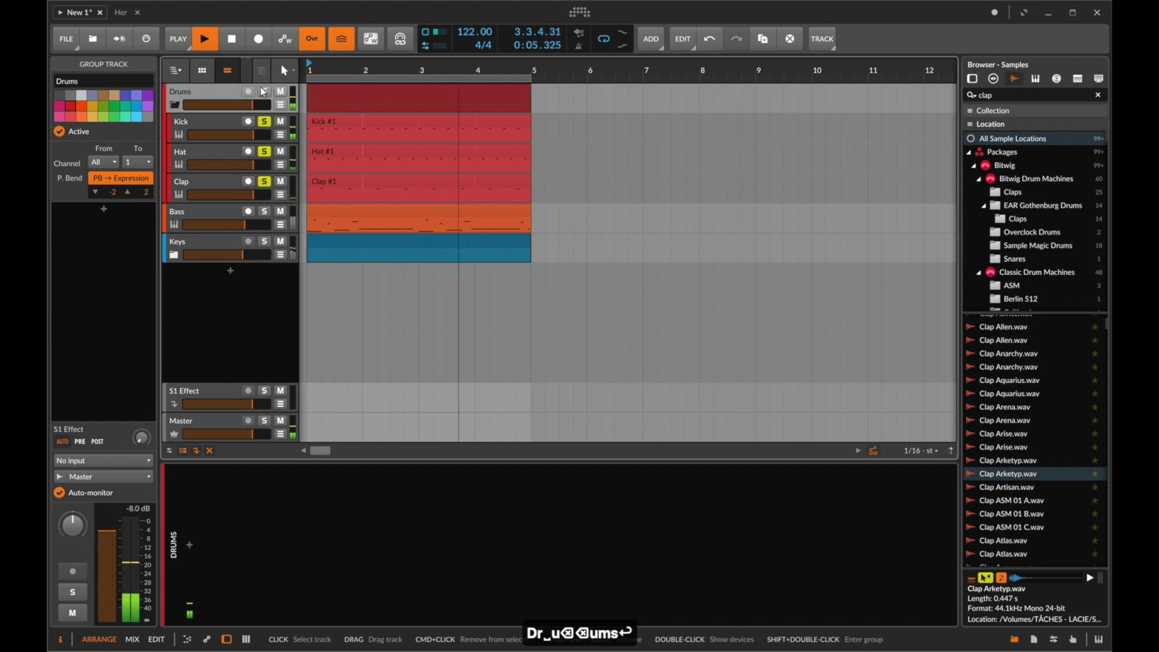
Solo and fold the Drums group, and add the Bass track to the solo.
{"action": "left_click", "coordinate": [265, 92]}
{"action": "left_click", "coordinate": [174, 105]}
{"action": "left_click", "coordinate": [275, 121]}
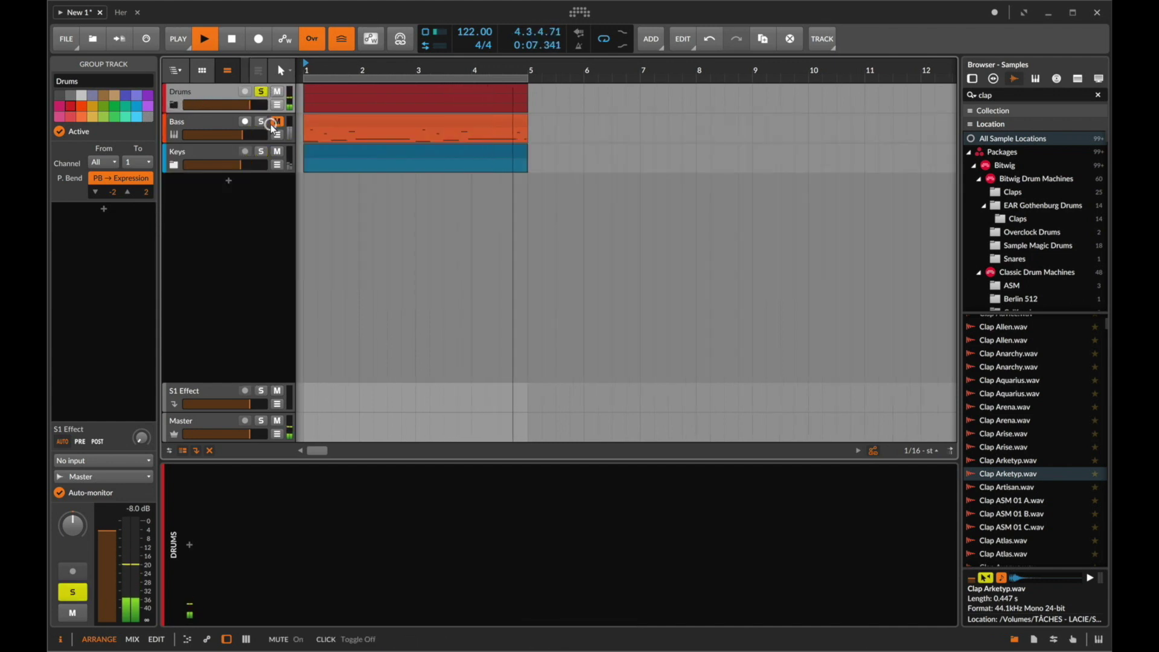
{"action": "left_click", "coordinate": [275, 122]}
{"action": "left_click", "coordinate": [262, 121], "text": "shift"}
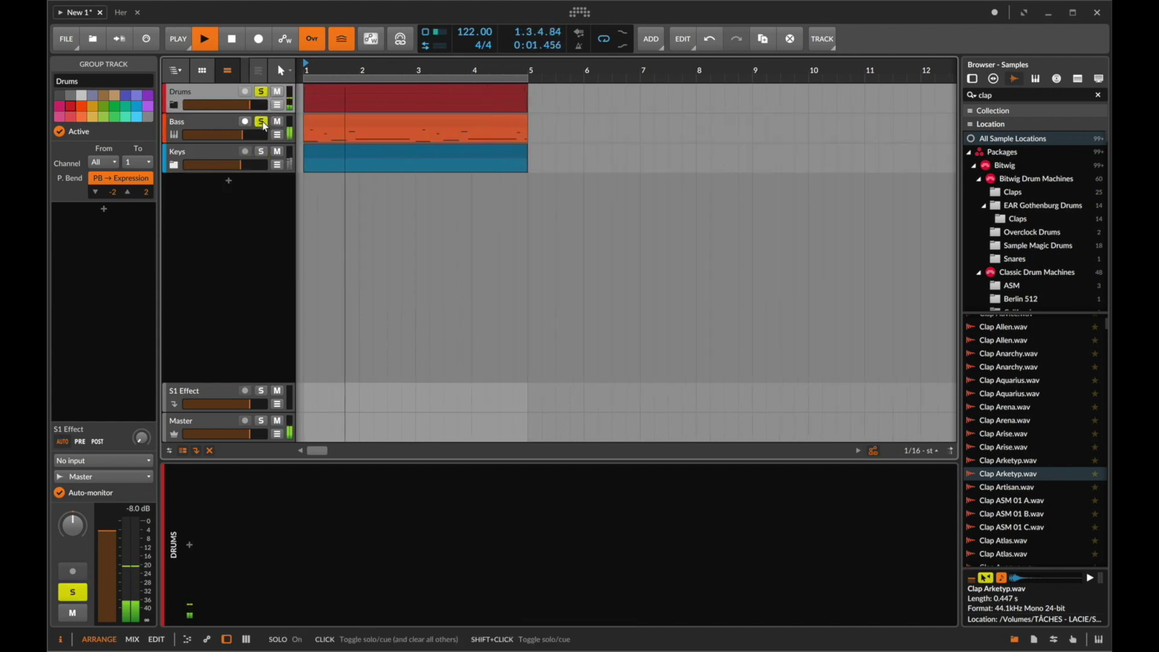
{"action": "left_click", "coordinate": [205, 124]}
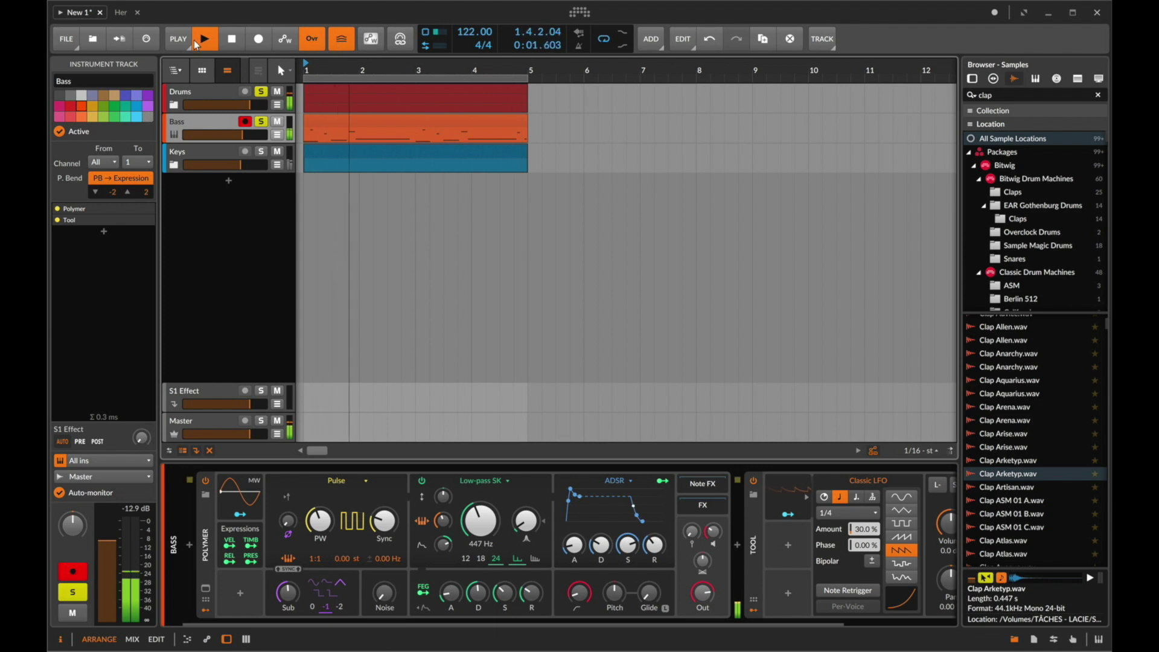
{"action": "left_click", "coordinate": [344, 48]}
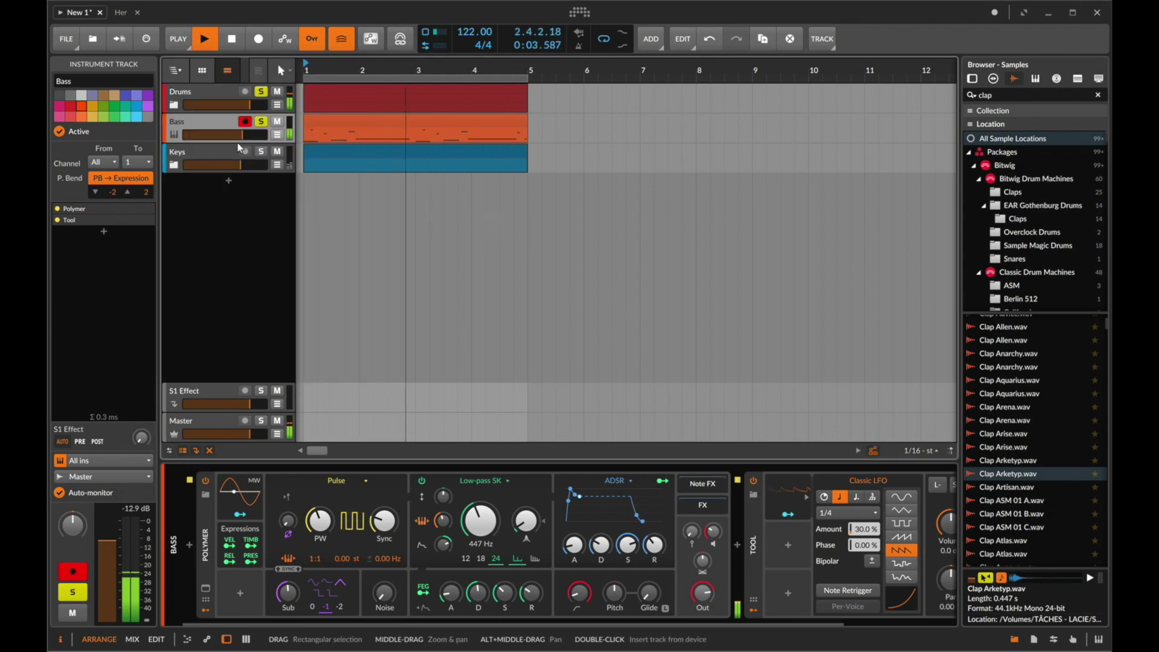
Unfold the Drums group and add a sixteenth-long B2 note at 1.2.4 and the same position in every bar of the Clap clip.
{"action": "left_click", "coordinate": [182, 107]}
{"action": "left_click", "coordinate": [175, 106]}
{"action": "left_click", "coordinate": [357, 180]}
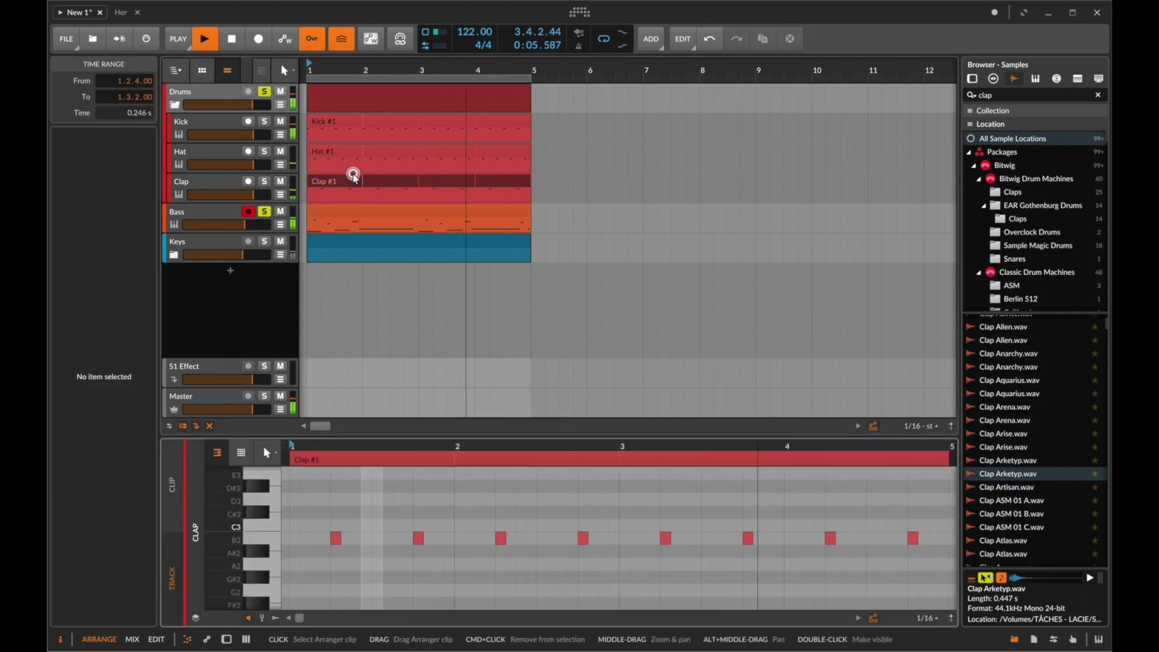
{"action": "double_click", "coordinate": [449, 538]}
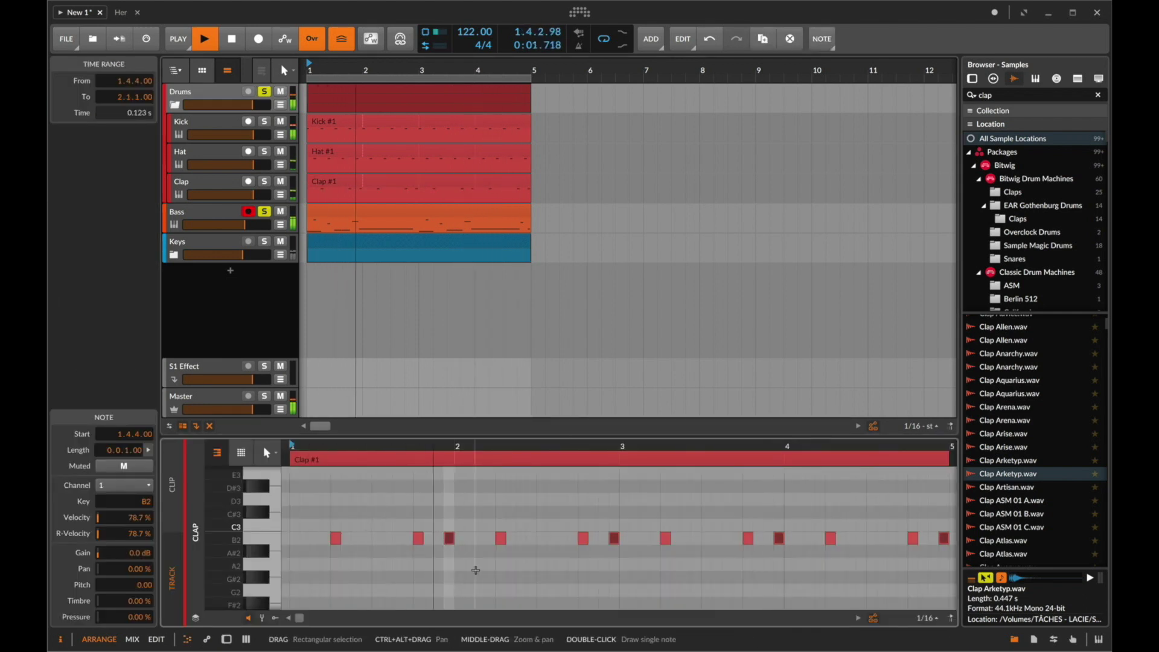
{"action": "key", "text": "Delete"}
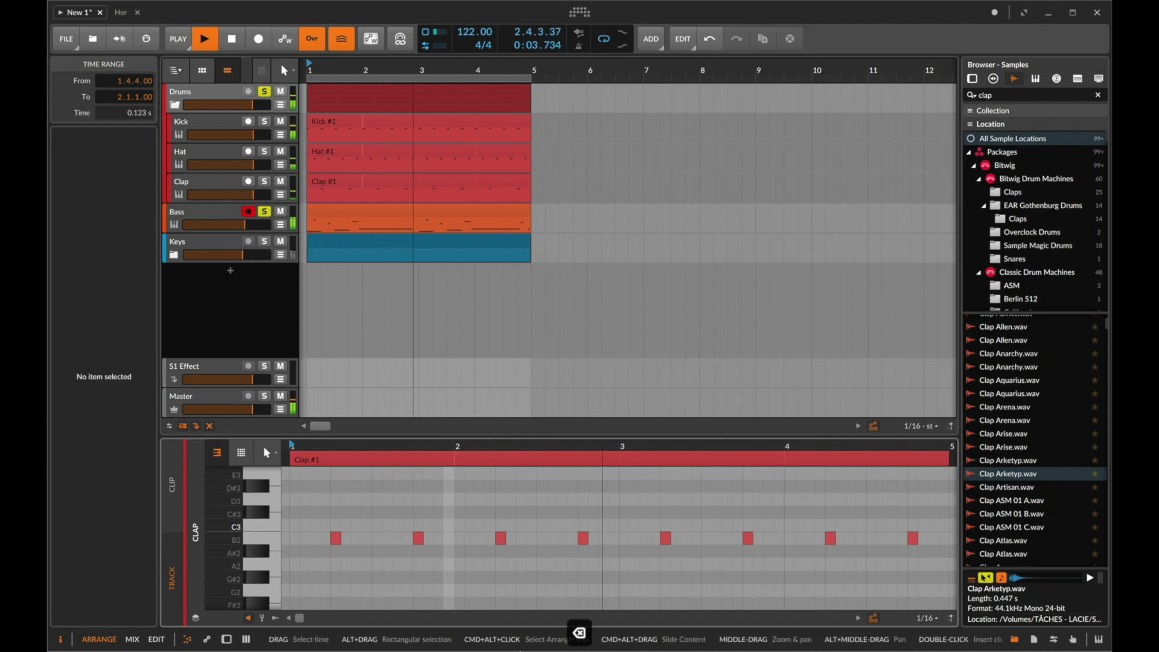
{"action": "double_click", "coordinate": [366, 538]}
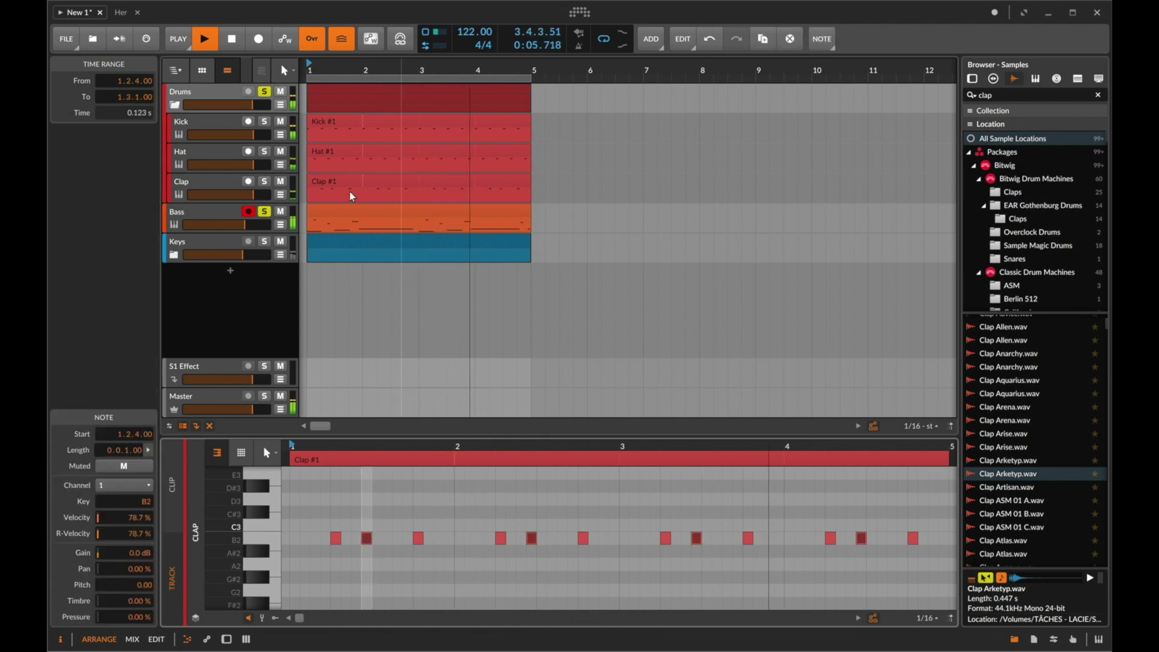
Adjust the global groove shuffle to about 33.6% and compare the loop with groove off and on.
{"action": "left_click", "coordinate": [178, 39]}
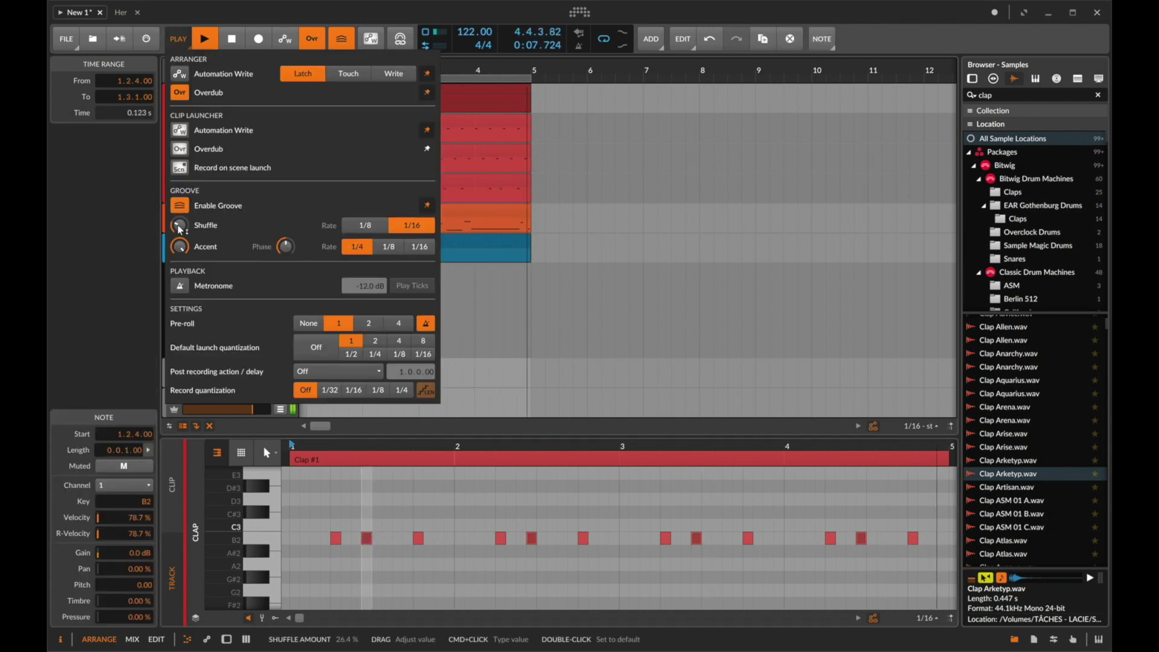
{"action": "left_click_drag", "start_coordinate": [178, 227], "coordinate": [178, 228]}
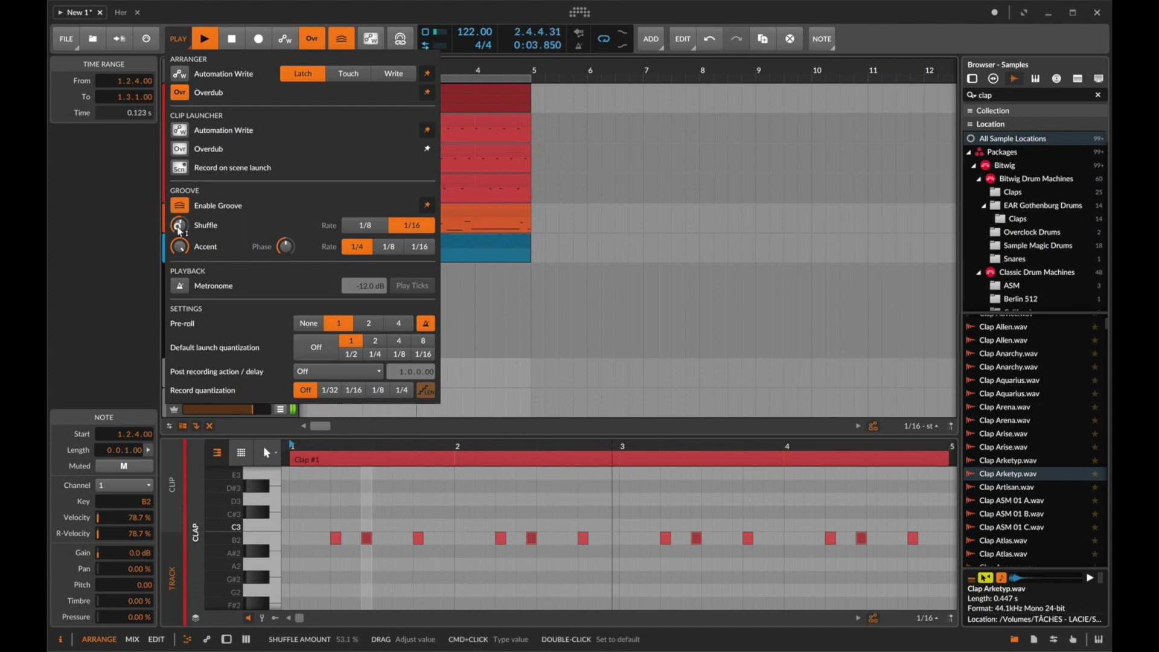
{"action": "left_click_drag", "start_coordinate": [178, 228], "coordinate": [180, 246]}
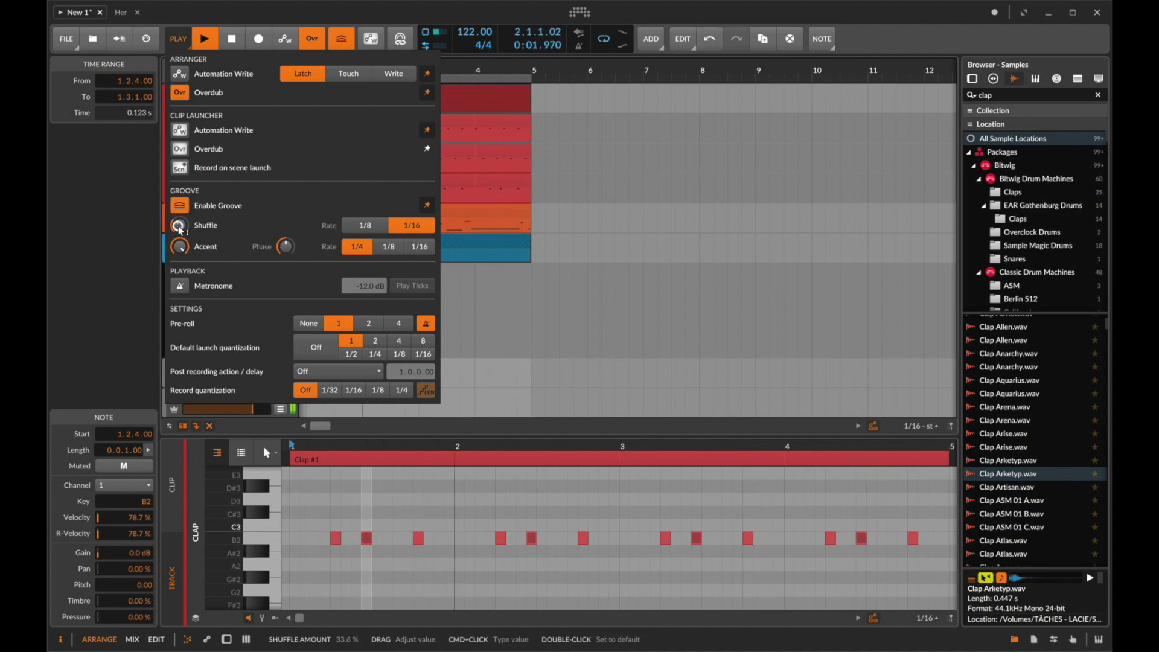
{"action": "left_click", "coordinate": [346, 41]}
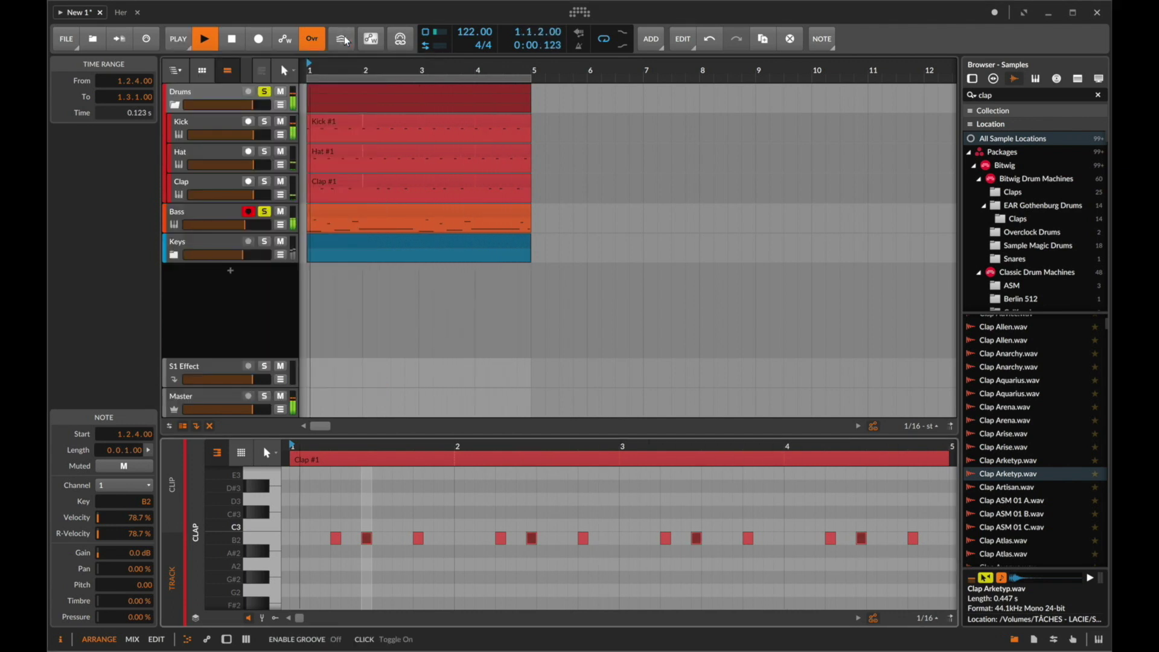
{"action": "left_click", "coordinate": [346, 41]}
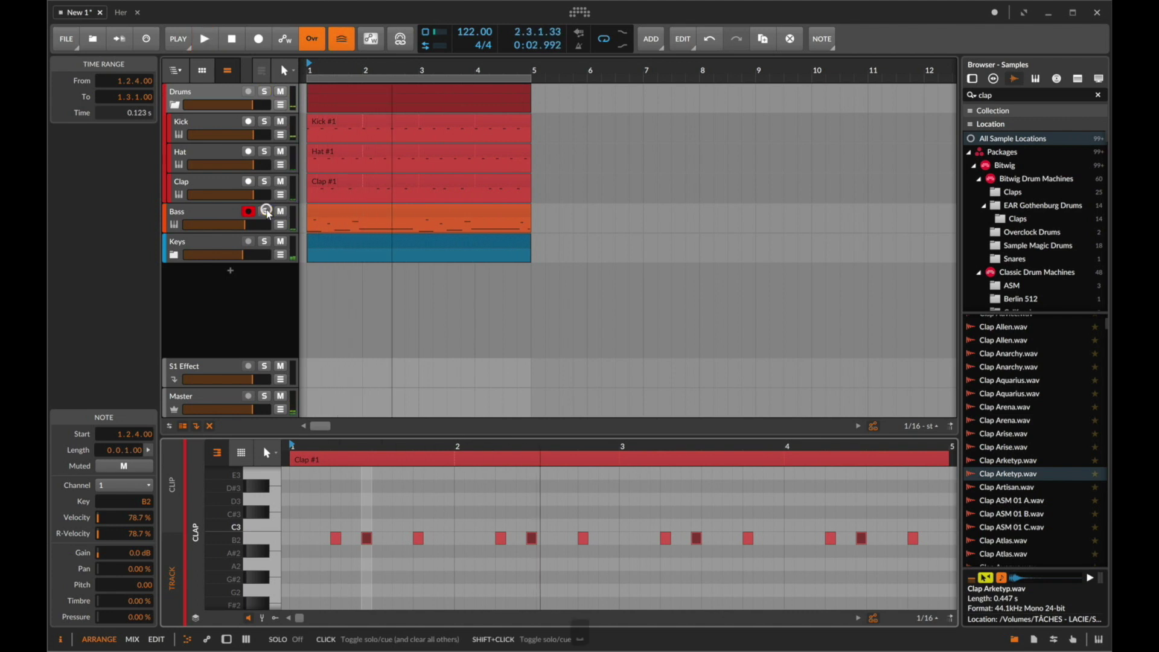
Select the Clap track and search the sample browser for "top".
{"action": "left_click", "coordinate": [199, 182]}
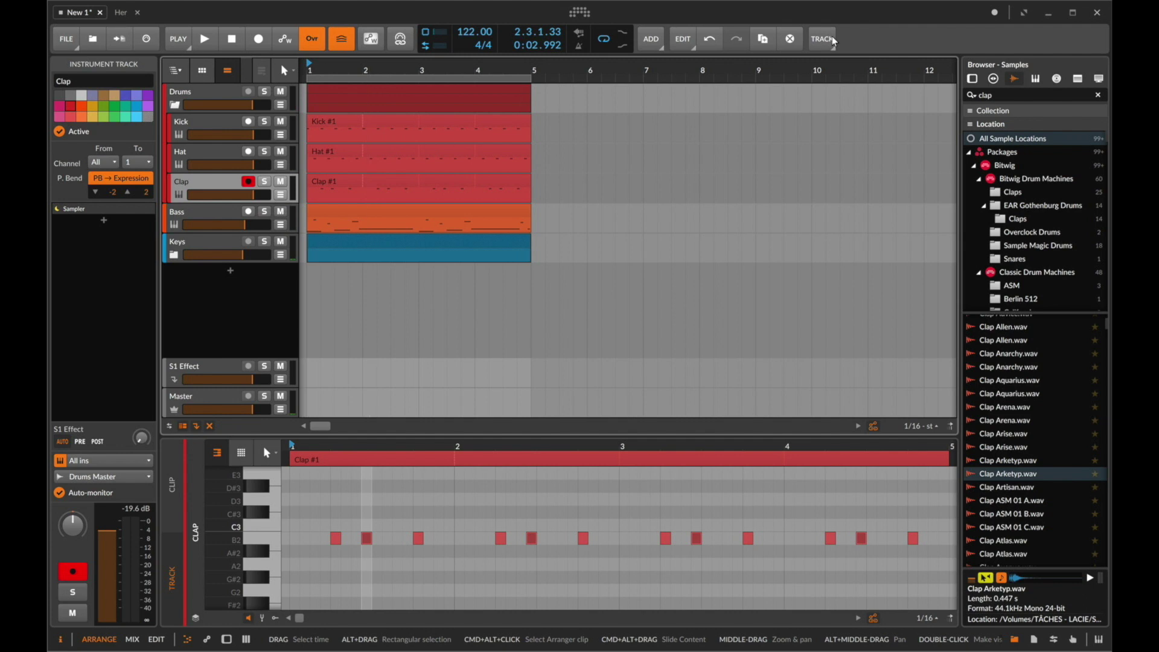
{"action": "left_click", "coordinate": [993, 94]}
{"action": "key", "text": "BackSpace"}
{"action": "type", "text": "top"}
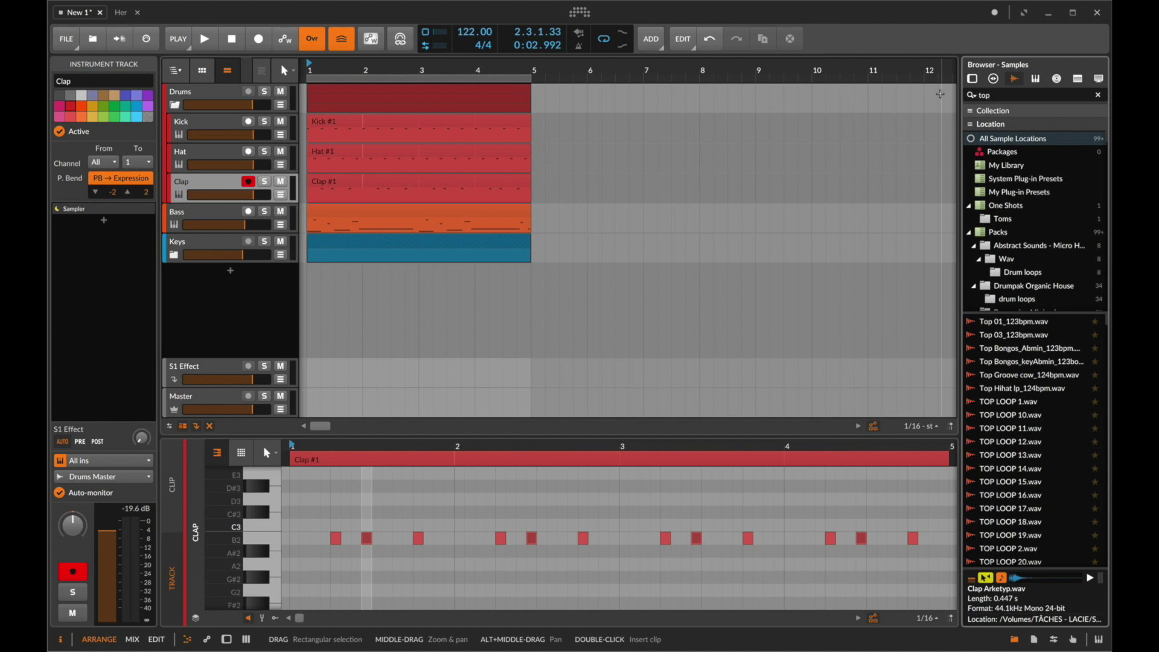
Audition several top loops from the results, including Top Toms 1_124bpm.wav, TOP LOOP 7.wav, 125_TopLoop_04_SP.wav and a 70_TopLoopTriplets_SP_01.wav.
{"action": "scroll", "coordinate": [1026, 483], "scroll_direction": "down", "scroll_amount": 7}
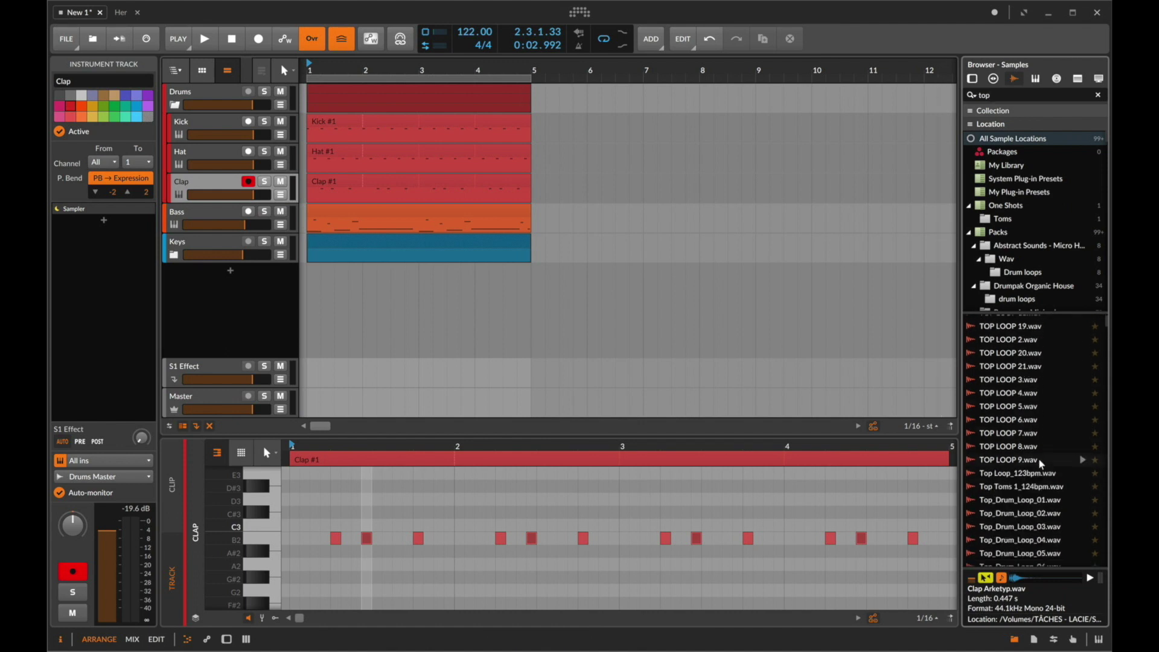
{"action": "left_click", "coordinate": [1021, 453]}
{"action": "left_click", "coordinate": [1045, 400]}
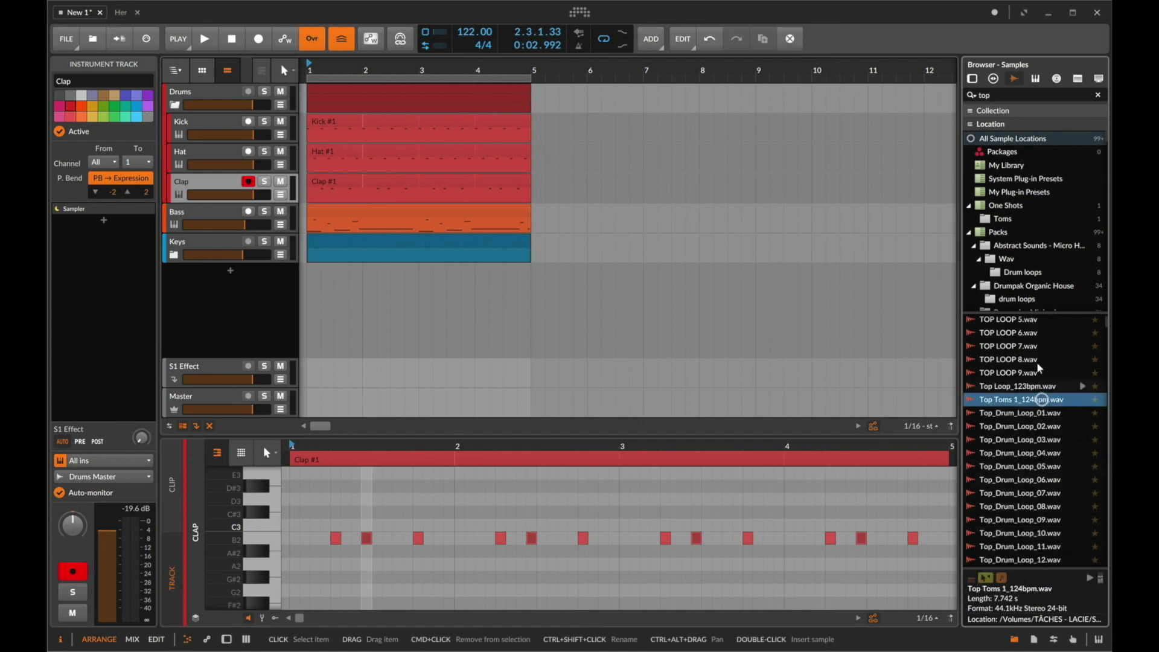
{"action": "left_click", "coordinate": [1033, 348]}
{"action": "scroll", "coordinate": [1047, 494], "scroll_direction": "down", "scroll_amount": 6}
{"action": "scroll", "coordinate": [1048, 497], "scroll_direction": "down", "scroll_amount": 3}
{"action": "left_click", "coordinate": [1020, 525]}
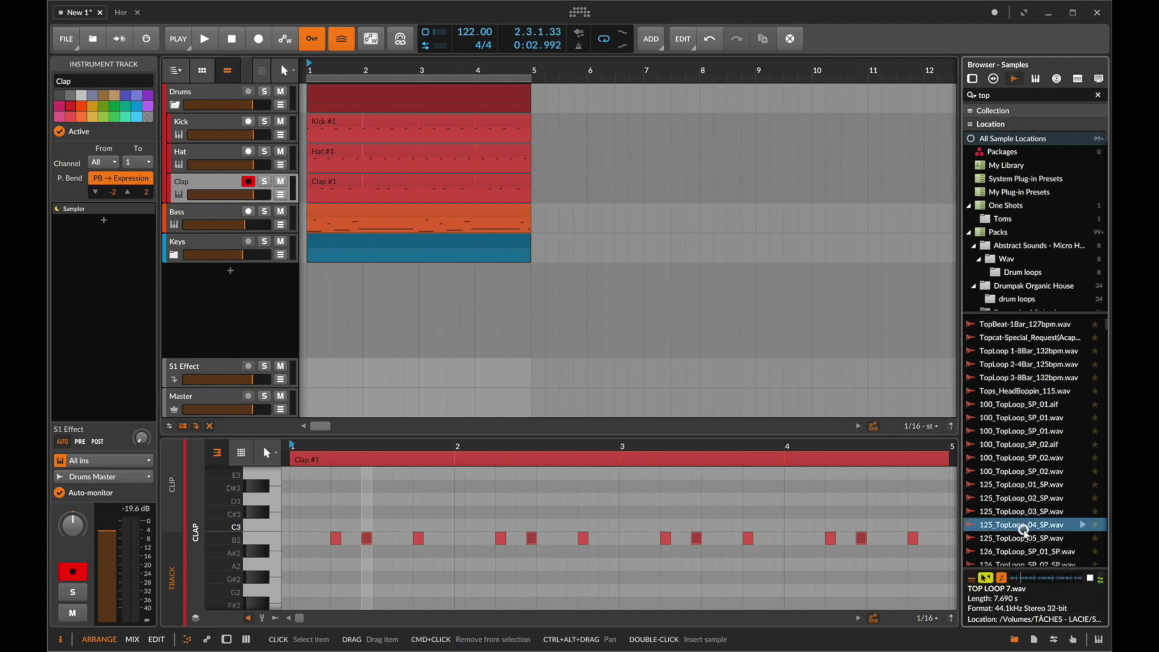
{"action": "scroll", "coordinate": [1032, 520], "scroll_direction": "down", "scroll_amount": 12}
{"action": "left_click", "coordinate": [1032, 519]}
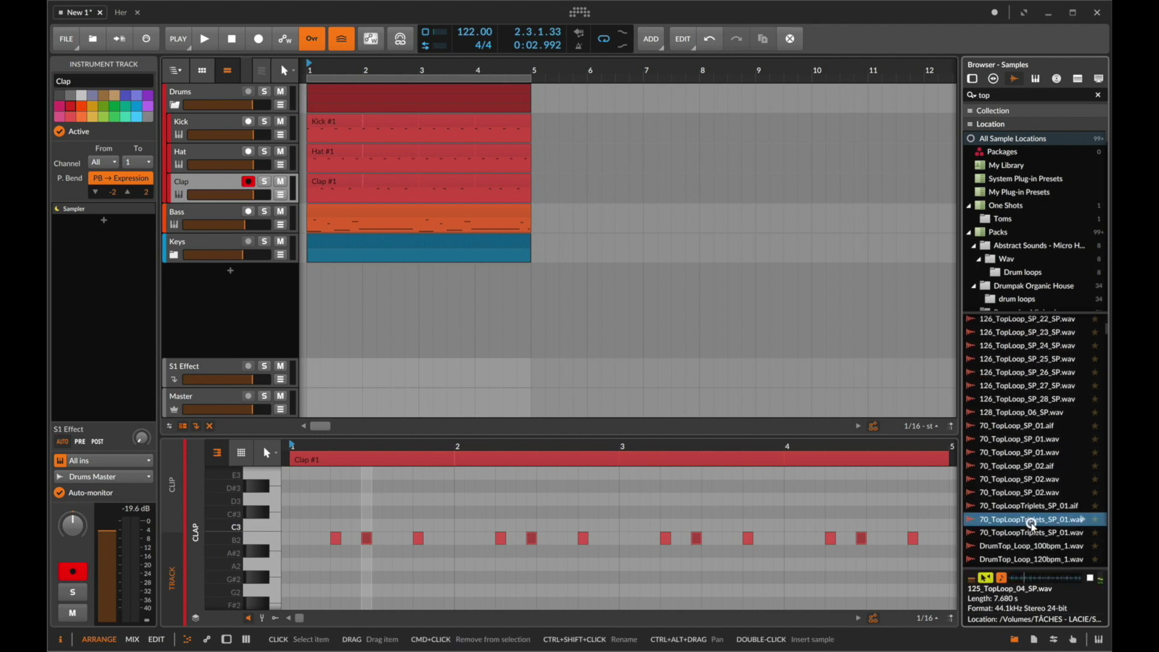
Audition loops from the DrumTop_Loop_120bpm series, including numbers 1, 11, 24, 29 and 5.
{"action": "key", "text": "Down"}
{"action": "key", "text": "Down"}
{"action": "key", "text": "Down"}
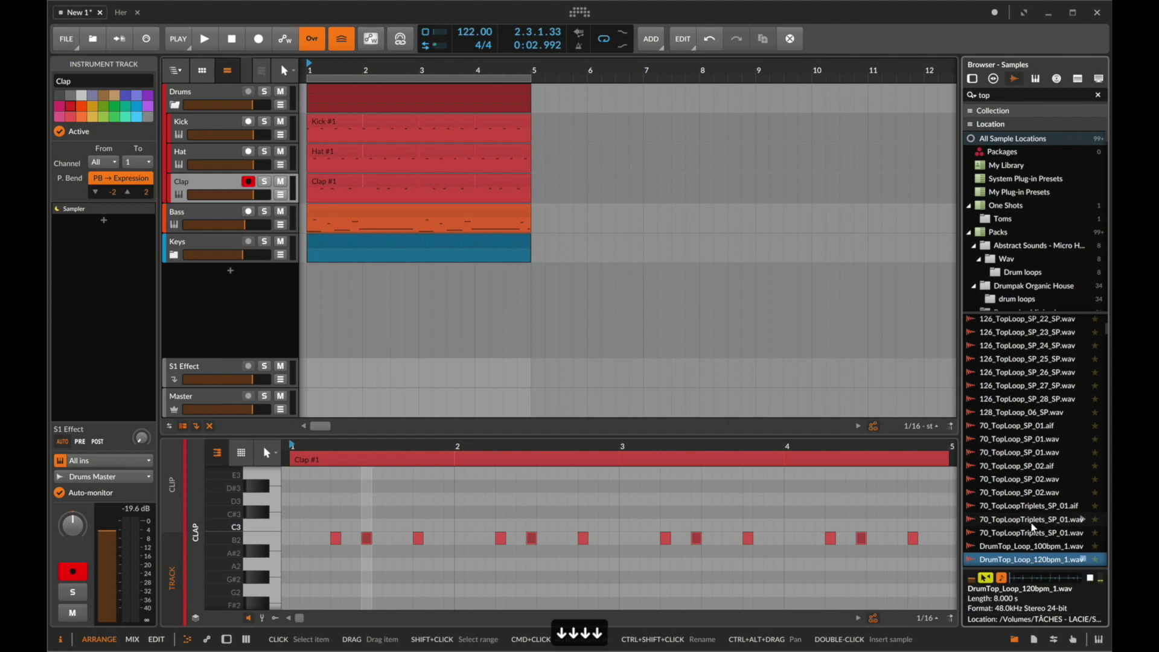
{"action": "key", "text": "Down"}
{"action": "key", "text": "Down"}
{"action": "scroll", "coordinate": [1032, 525], "scroll_direction": "down", "scroll_amount": 6}
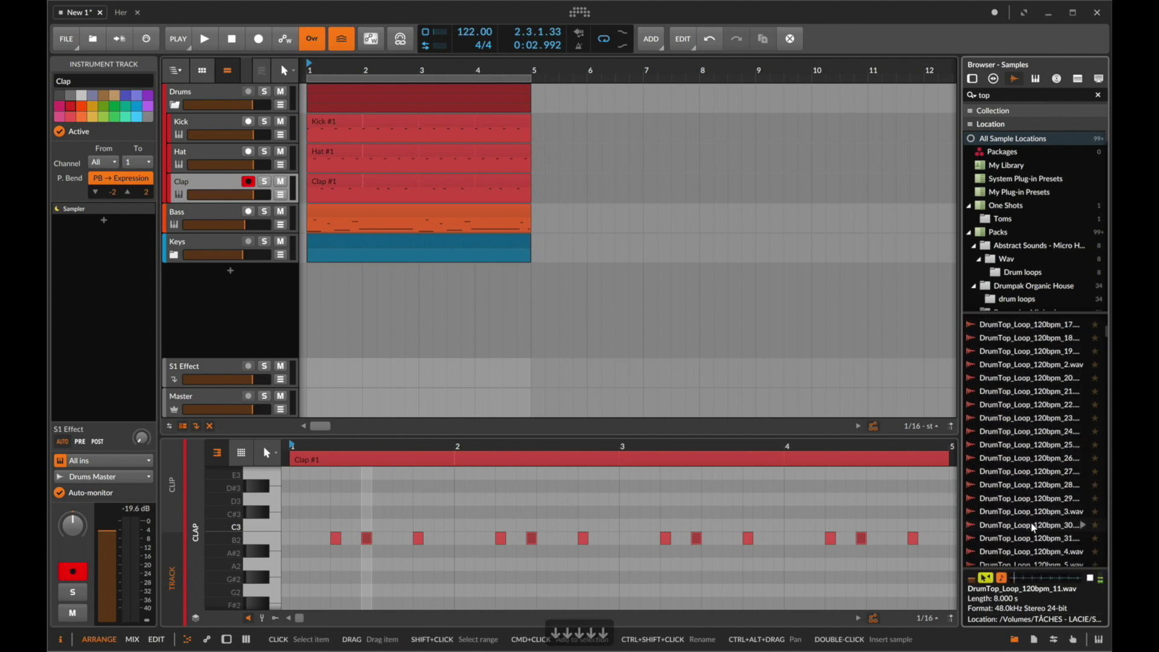
{"action": "left_click", "coordinate": [1040, 431]}
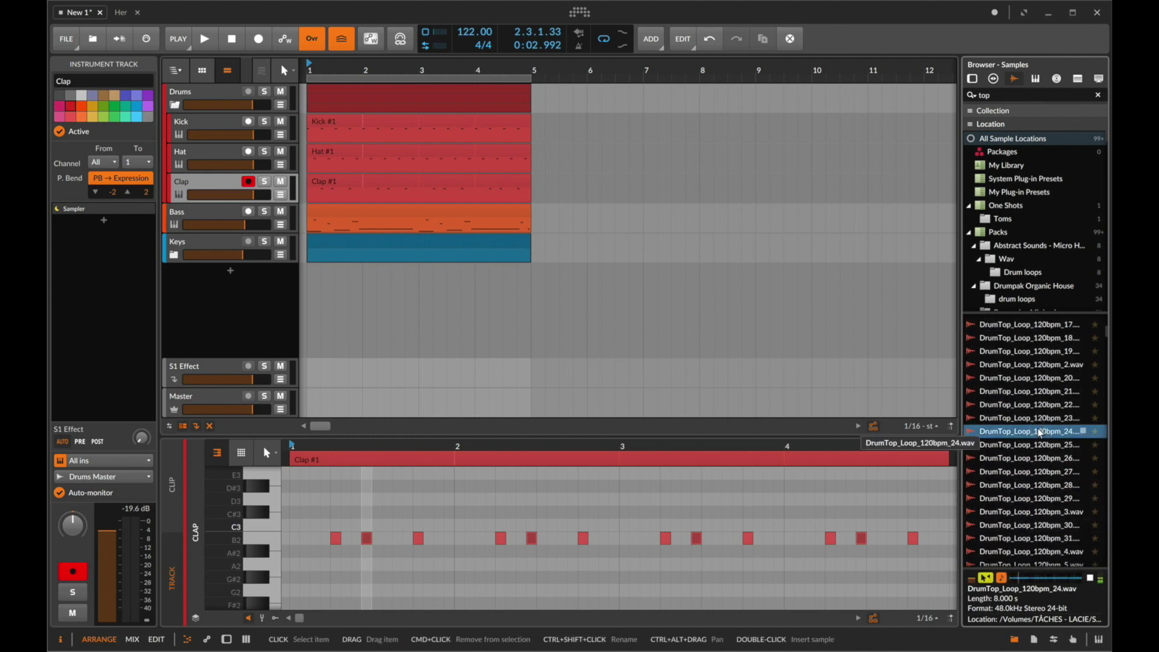
{"action": "scroll", "coordinate": [1038, 459], "scroll_direction": "up", "scroll_amount": 2}
{"action": "left_click", "coordinate": [1038, 521]}
{"action": "scroll", "coordinate": [1038, 521], "scroll_direction": "down", "scroll_amount": 5}
{"action": "left_click", "coordinate": [1039, 521]}
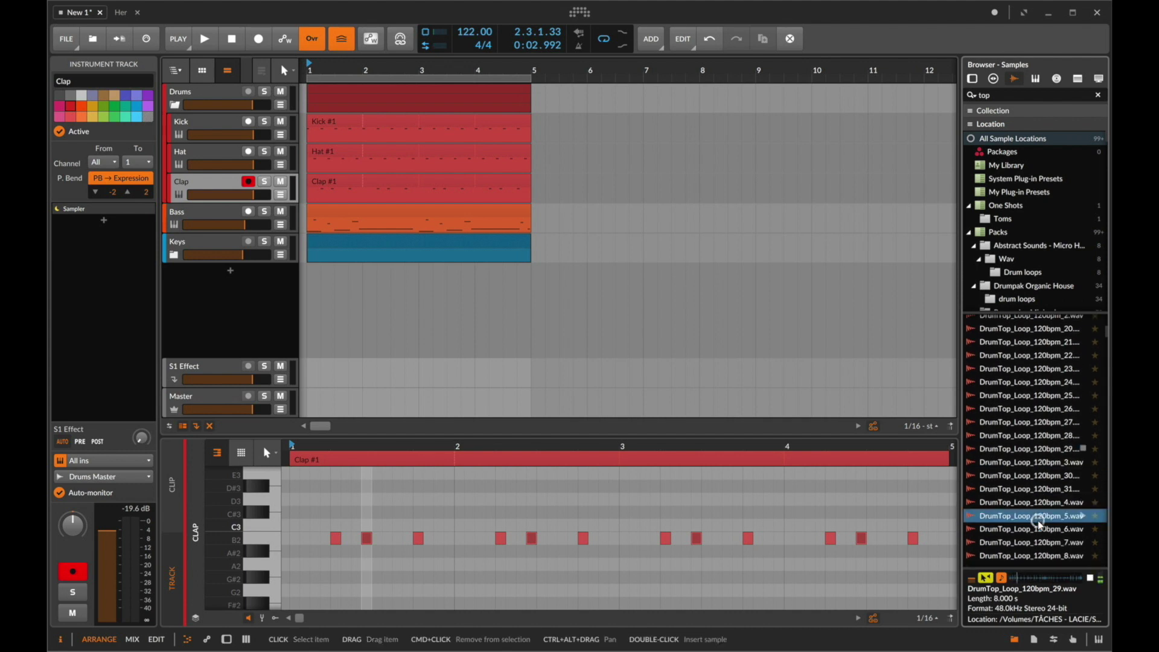
Audition PMH_Top_07_125.wav and PMH_Top_13_125.wav, ending on PMH_Top_11_125.wav as the selected sample.
{"action": "scroll", "coordinate": [1040, 525], "scroll_direction": "down", "scroll_amount": 8}
{"action": "left_click", "coordinate": [1039, 523]}
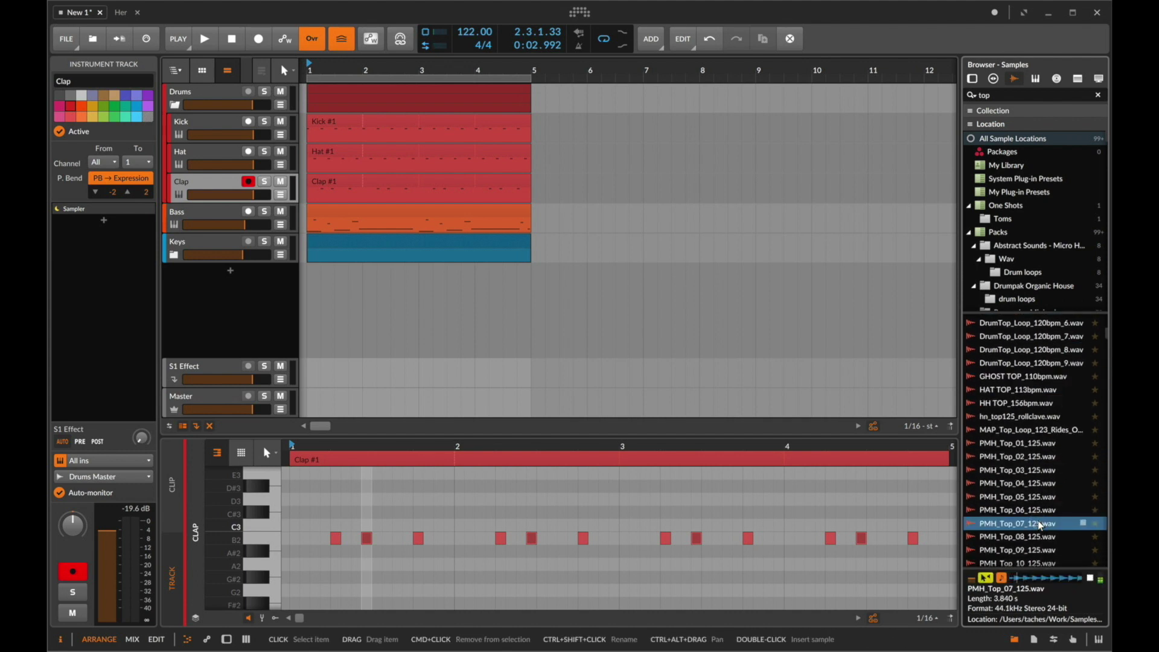
{"action": "scroll", "coordinate": [1040, 524], "scroll_direction": "down", "scroll_amount": 3}
{"action": "left_click", "coordinate": [1040, 524]}
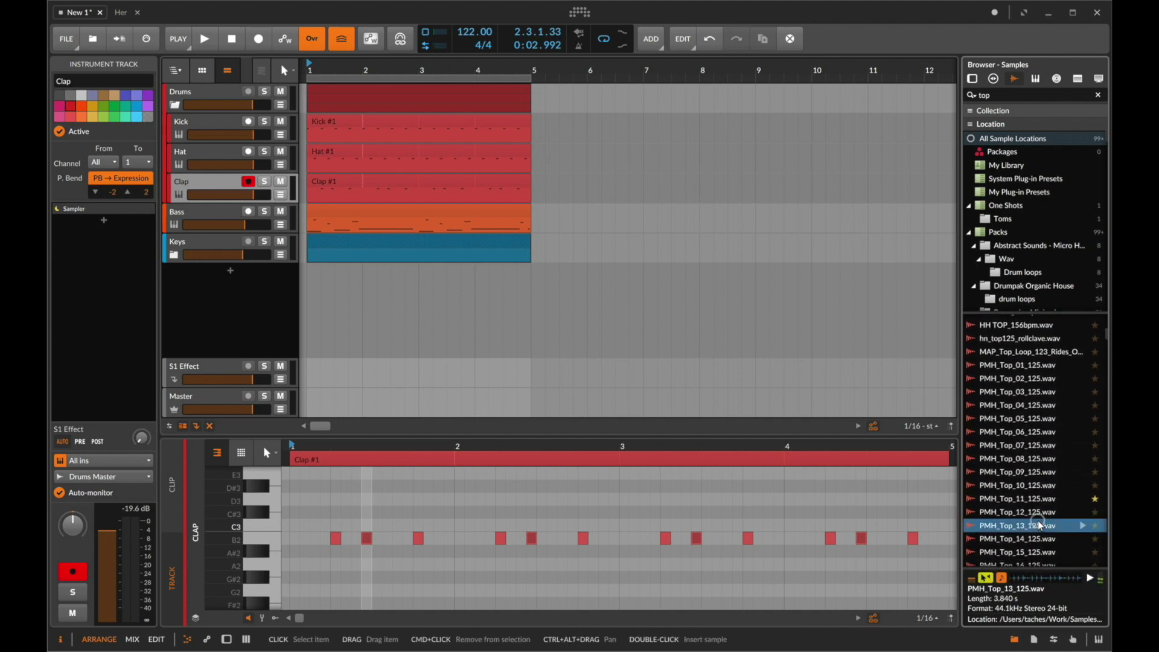
{"action": "key", "text": "Up"}
{"action": "key", "text": "Up"}
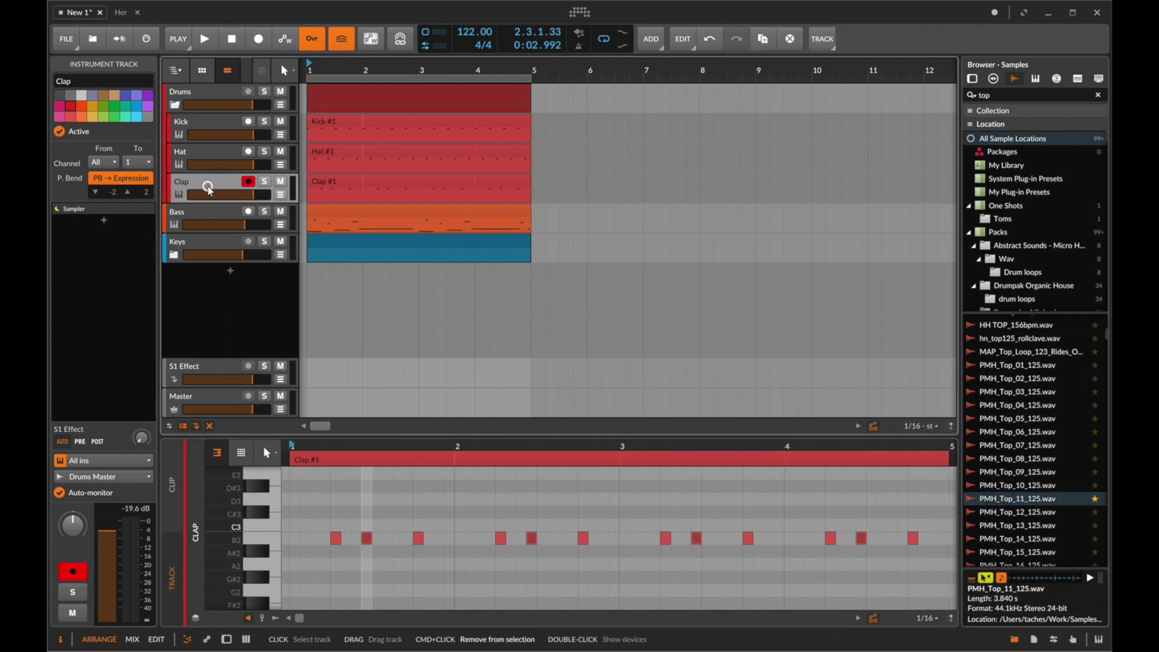
Add an audio track below Clap with PMH_Top_11_125.wav at bar 1 and set the loop's gain to -6 dB.
{"action": "key", "text": "super+t"}
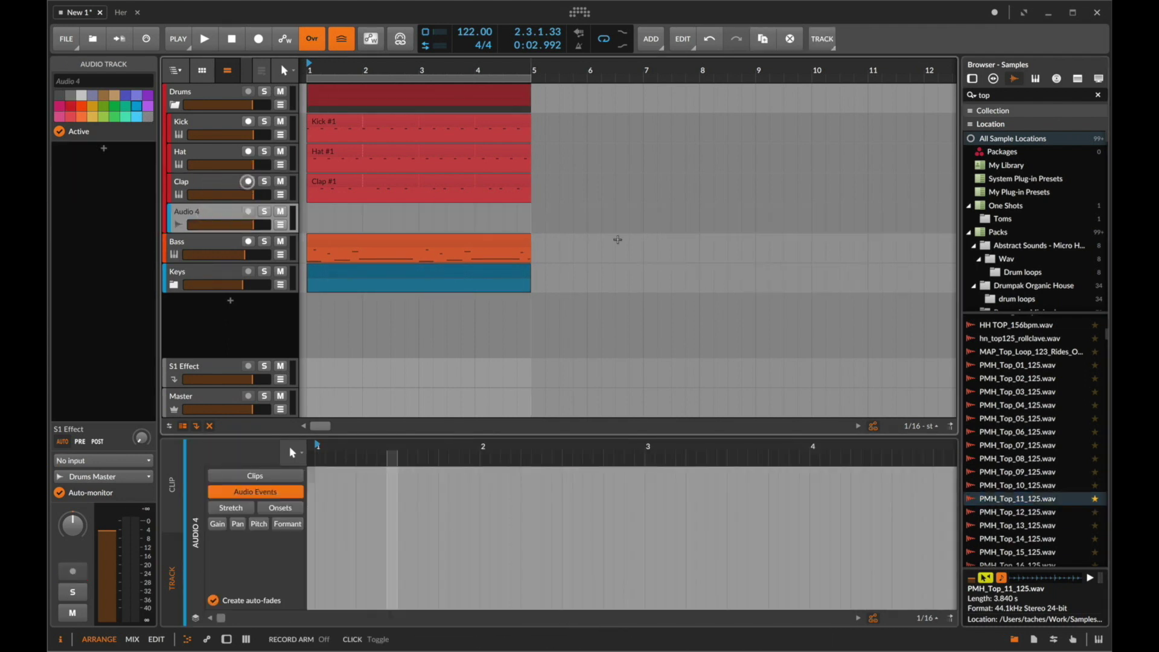
{"action": "left_click_drag", "start_coordinate": [1019, 499], "coordinate": [310, 221]}
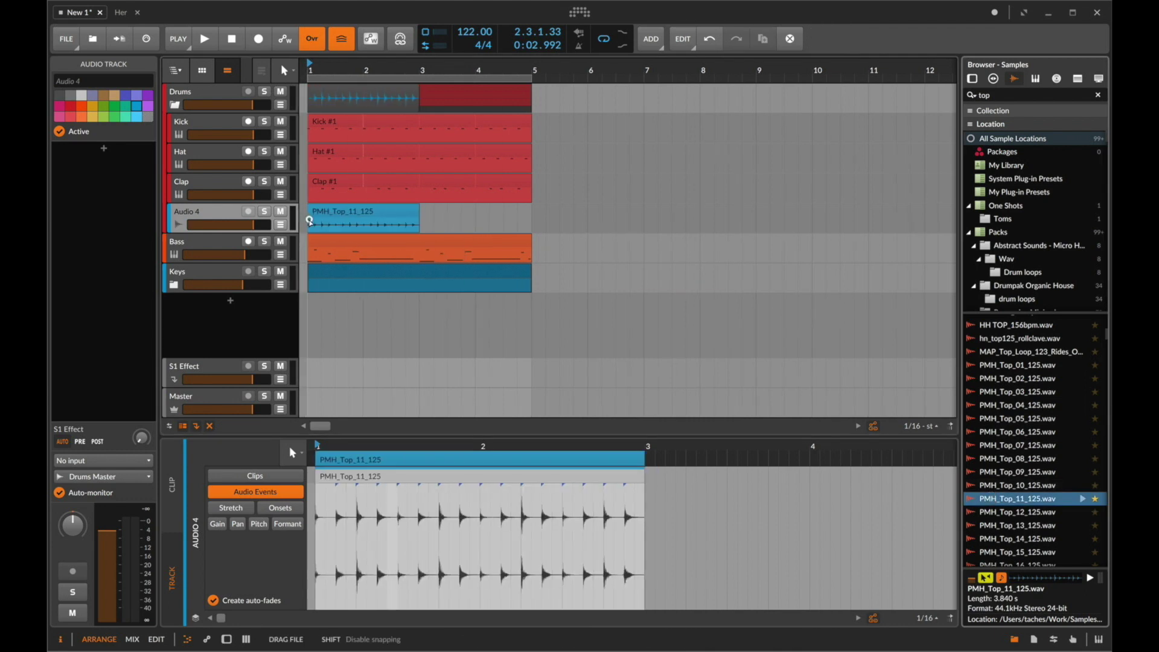
{"action": "left_click", "coordinate": [315, 216]}
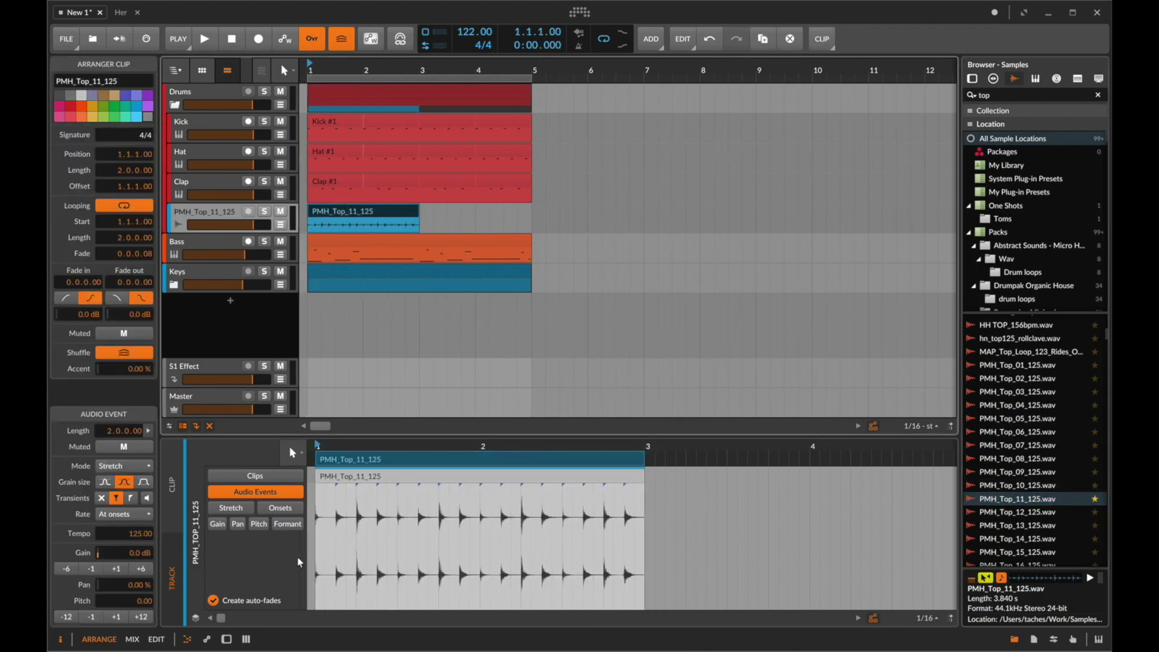
{"action": "left_click", "coordinate": [67, 569]}
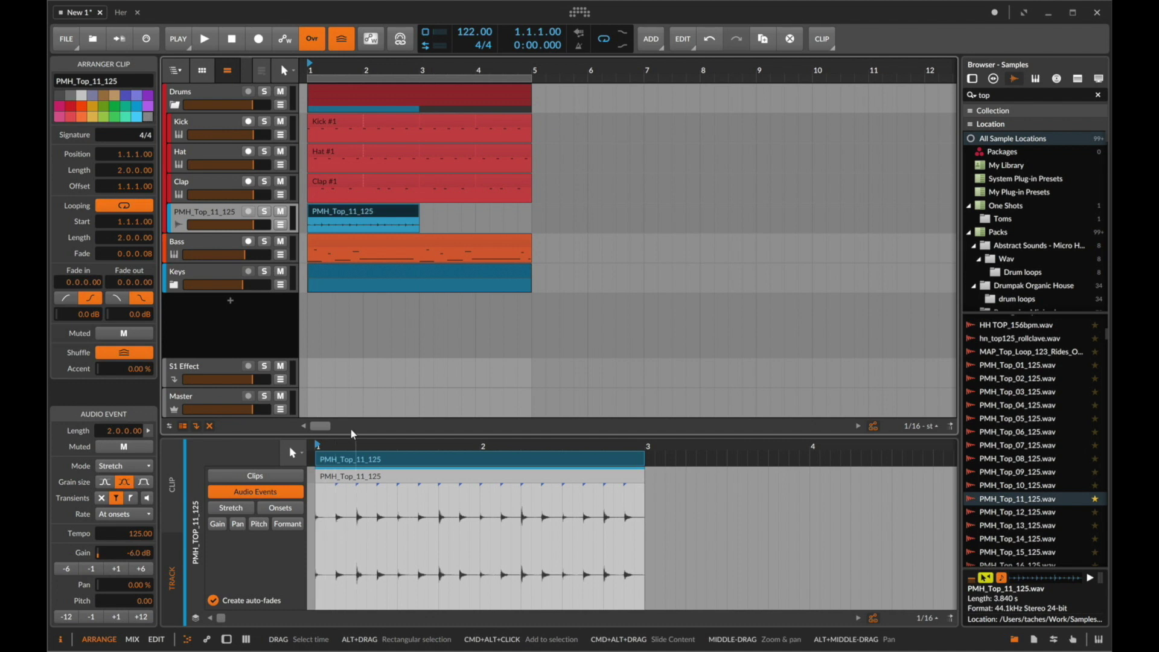
Play the soloed Drums group with the top loop track muted, and unmute the loop during playback.
{"action": "left_click", "coordinate": [256, 219]}
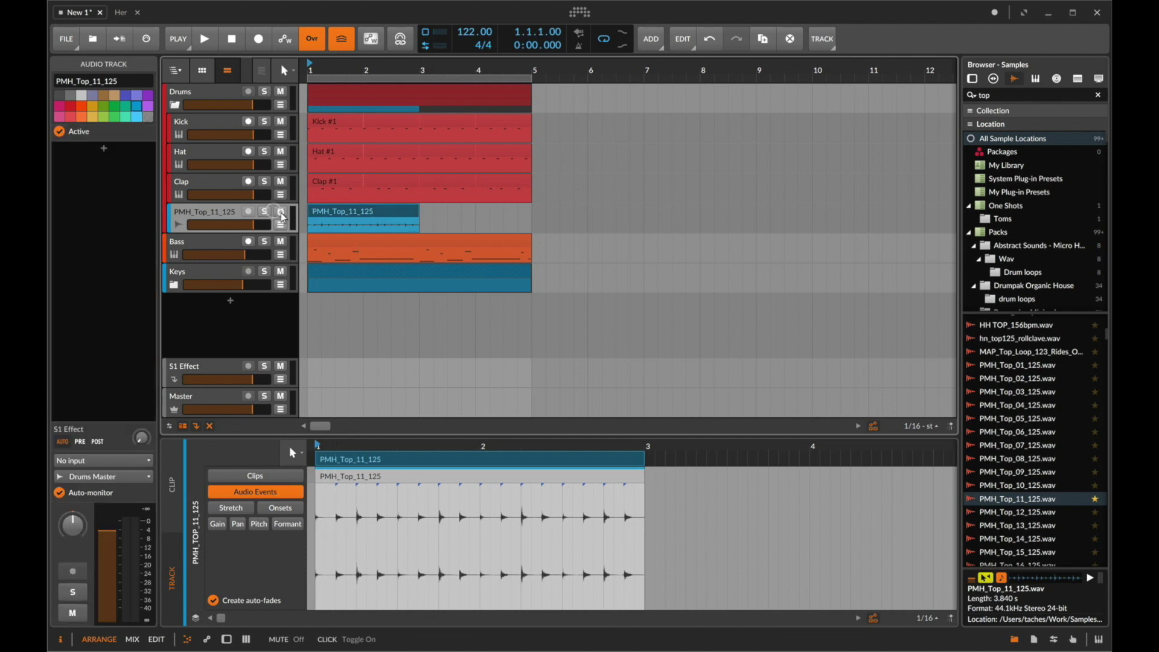
{"action": "left_click", "coordinate": [264, 92]}
{"action": "key", "text": "space"}
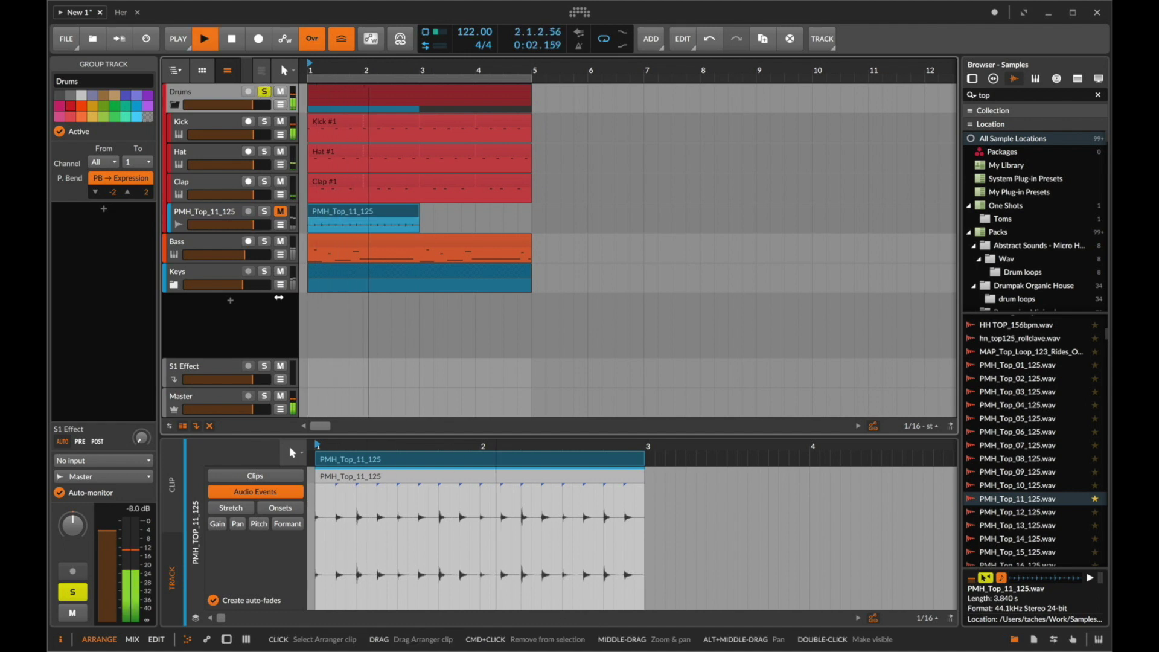
{"action": "left_click", "coordinate": [280, 212]}
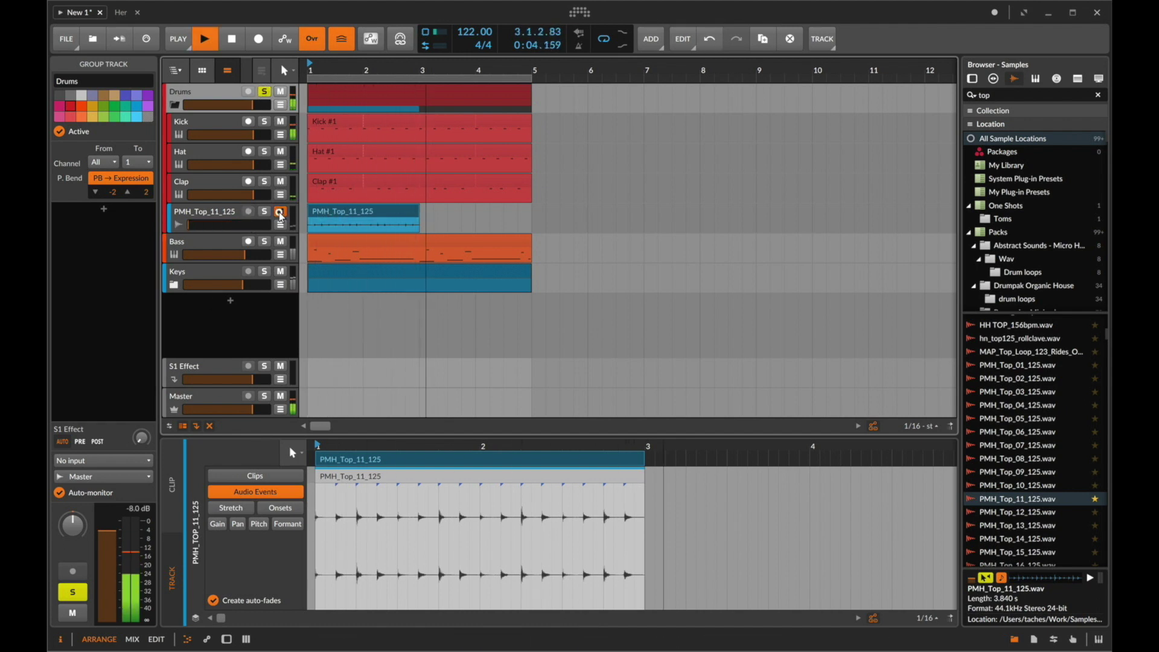
Duplicate the top loop clip so it fills bars 3 and 4, and bring its track volume to about -18 dB.
{"action": "left_click", "coordinate": [364, 212]}
{"action": "key", "text": "ctrl+d"}
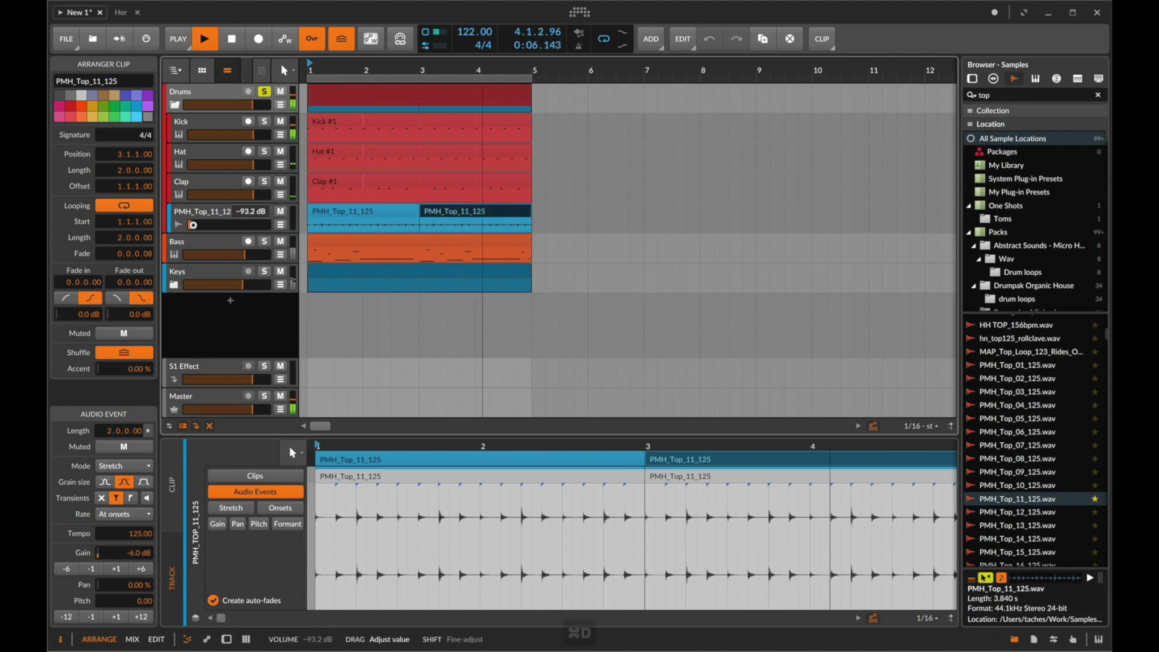
{"action": "left_click_drag", "start_coordinate": [194, 224], "coordinate": [222, 224]}
{"action": "double_click", "coordinate": [229, 228]}
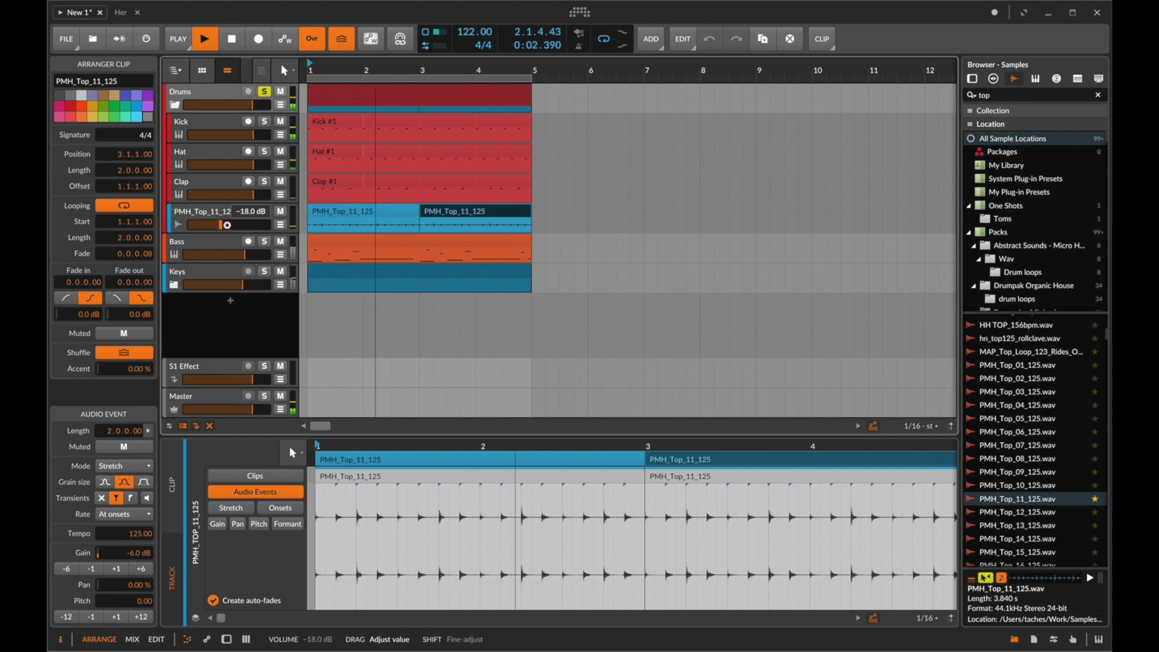
Set the gain of both top loop clips to -24 dB.
{"action": "left_click", "coordinate": [387, 201]}
{"action": "left_click", "coordinate": [383, 209]}
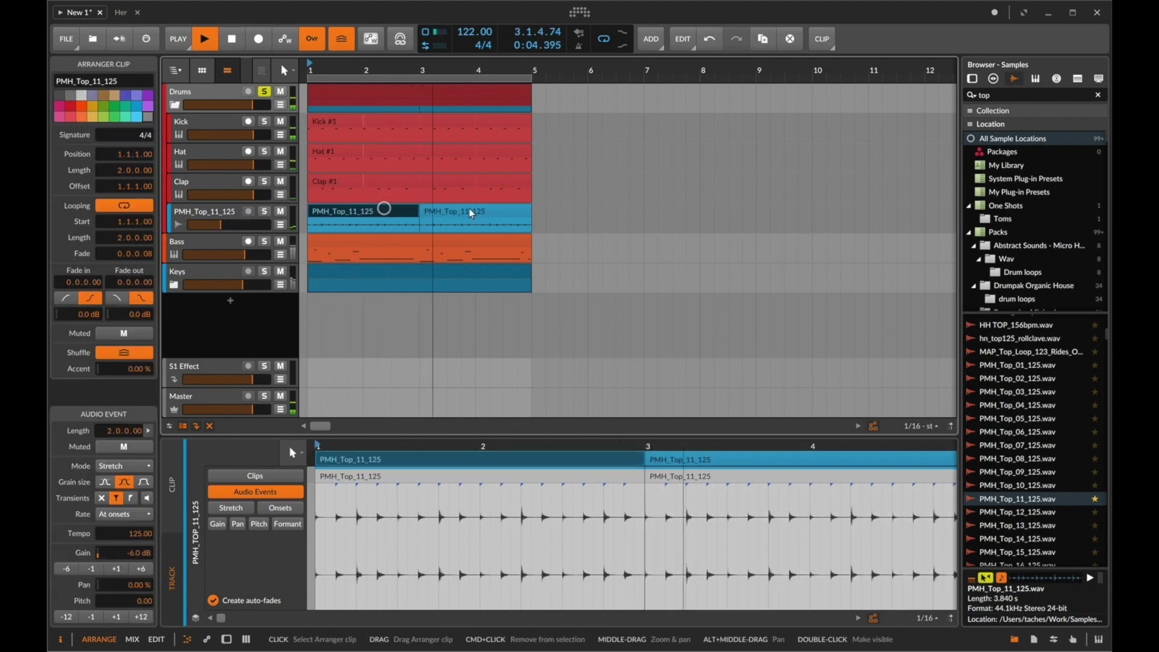
{"action": "left_click", "coordinate": [471, 210], "text": "shift"}
{"action": "double_click", "coordinate": [123, 554]}
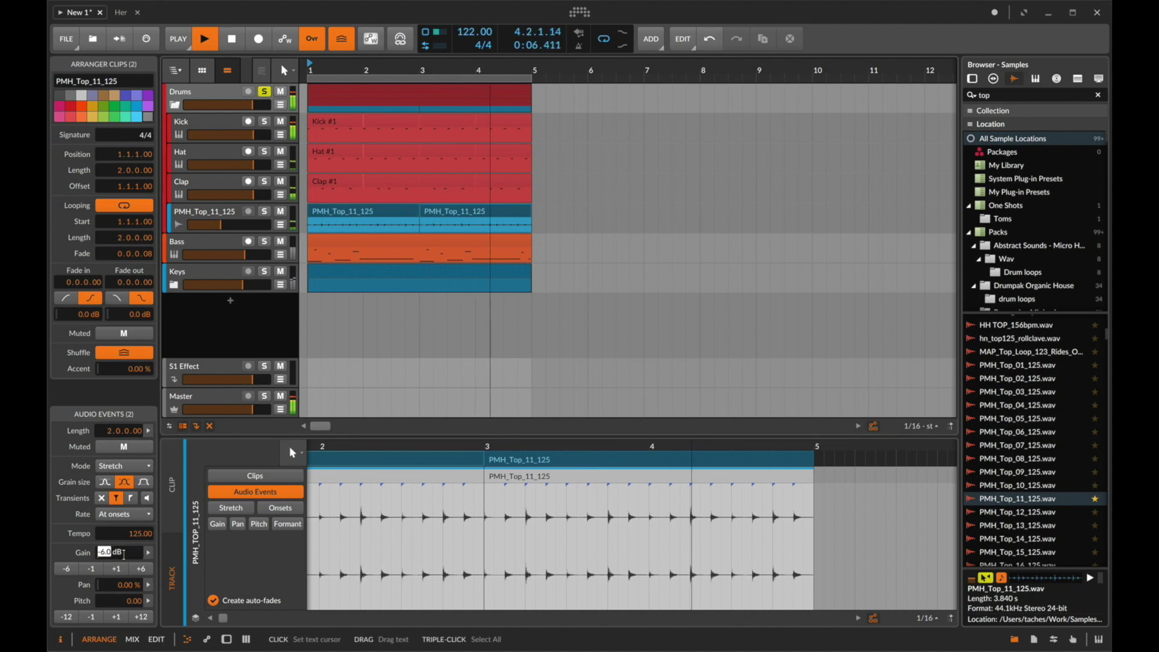
{"action": "type", "text": "-24"}
{"action": "key", "text": "Return"}
Rename the top loop track as "Glue Top" and recolour it red to match the other drum tracks.
{"action": "left_click", "coordinate": [255, 215]}
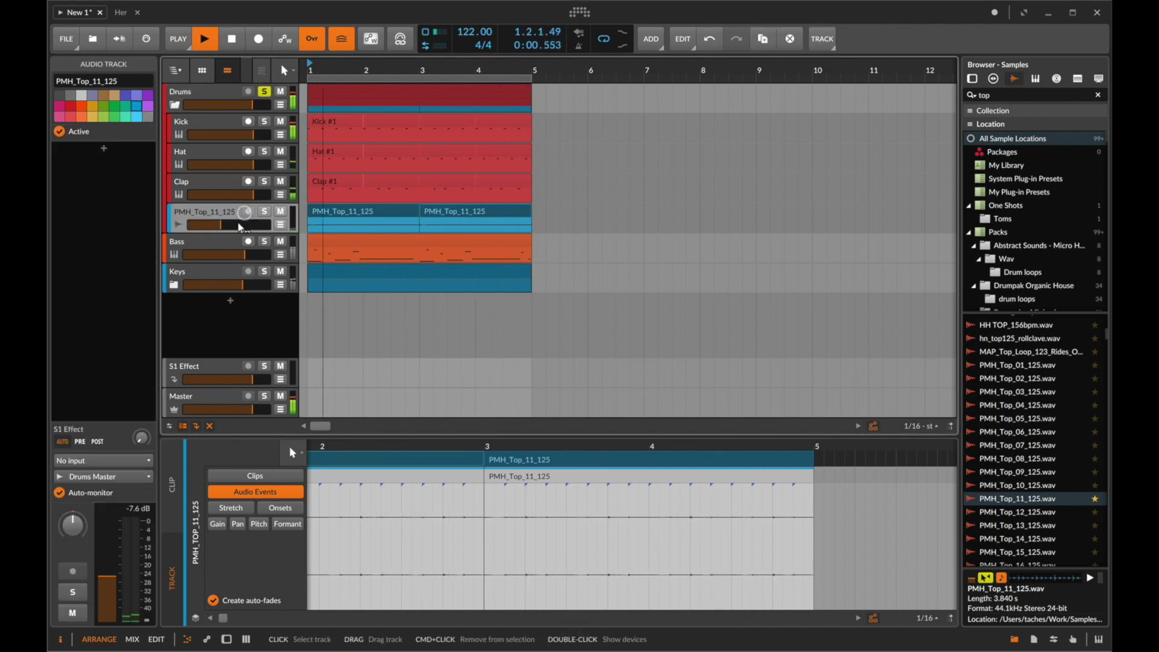
{"action": "key", "text": "super+r"}
{"action": "type", "text": "Glue Top"}
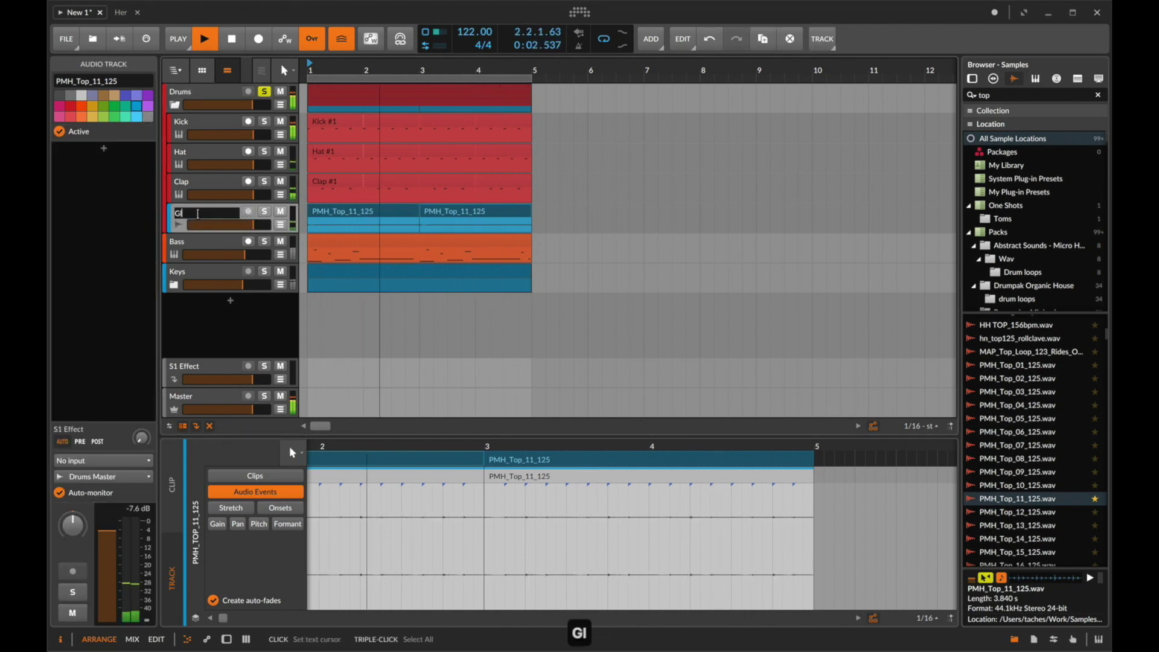
{"action": "key", "text": "Return"}
{"action": "right_click", "coordinate": [198, 215]}
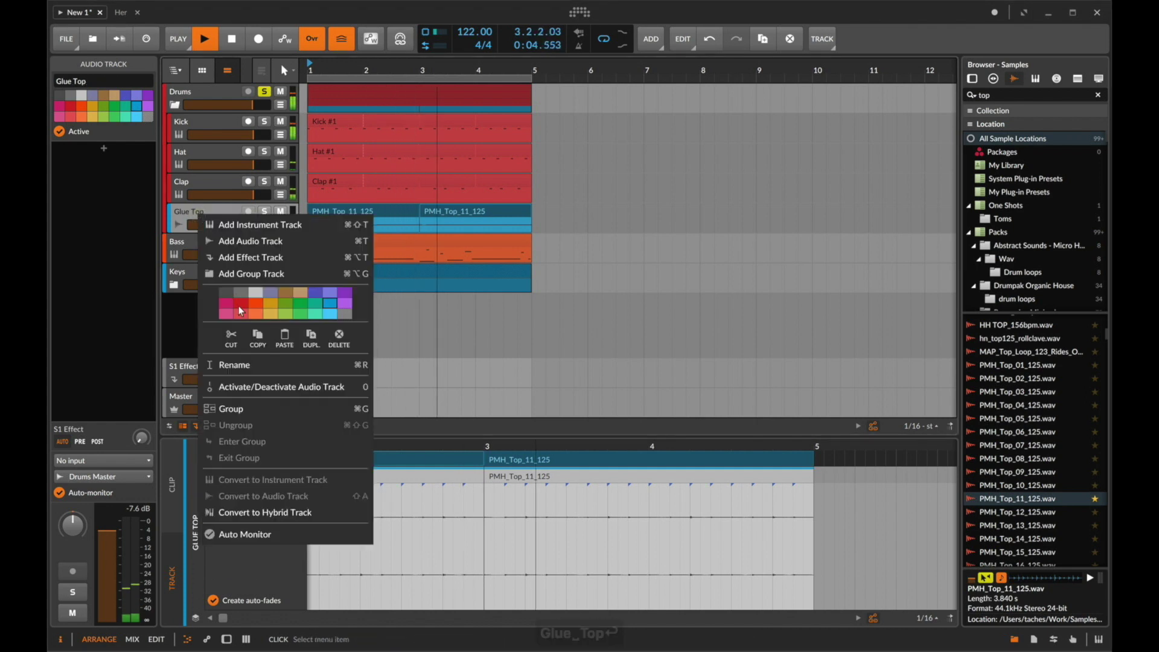
{"action": "left_click", "coordinate": [241, 303]}
{"action": "left_click", "coordinate": [616, 191]}
Solo the Glue Top track and insert a Gate device in its device chain.
{"action": "left_click", "coordinate": [264, 211]}
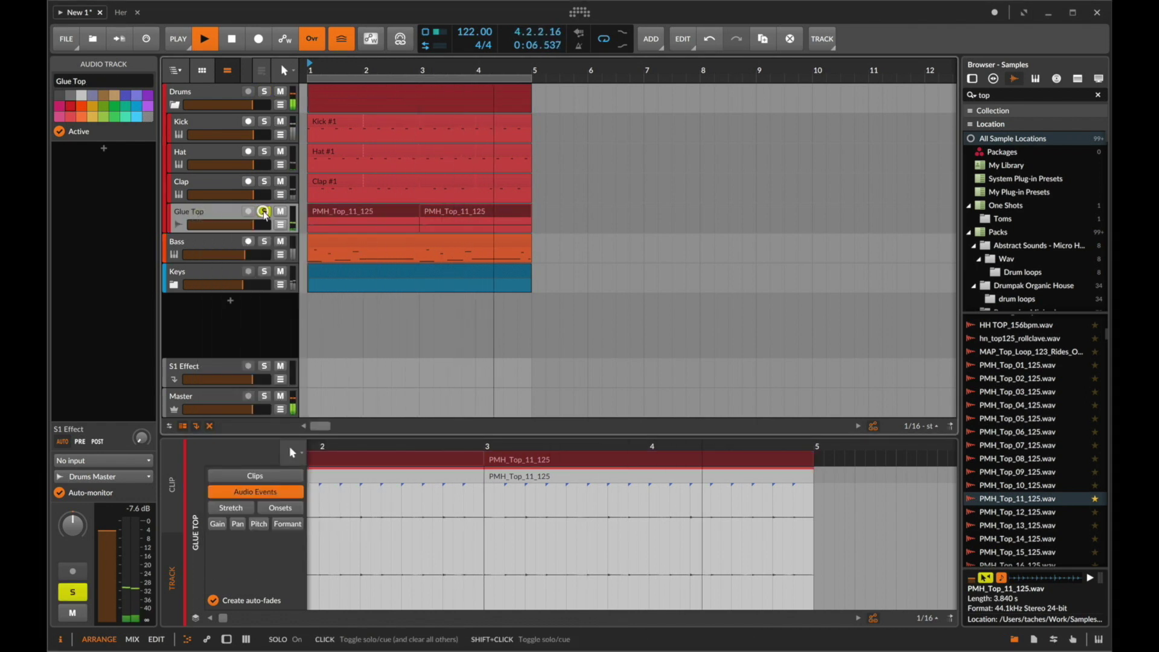
{"action": "double_click", "coordinate": [208, 212]}
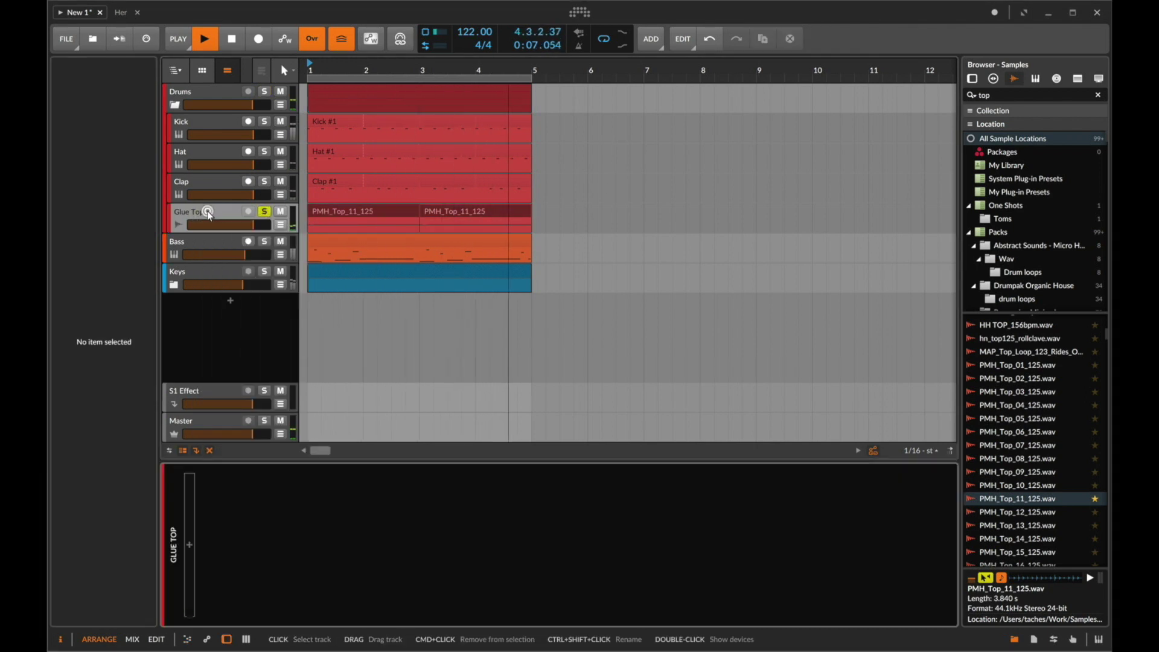
{"action": "left_click", "coordinate": [188, 547]}
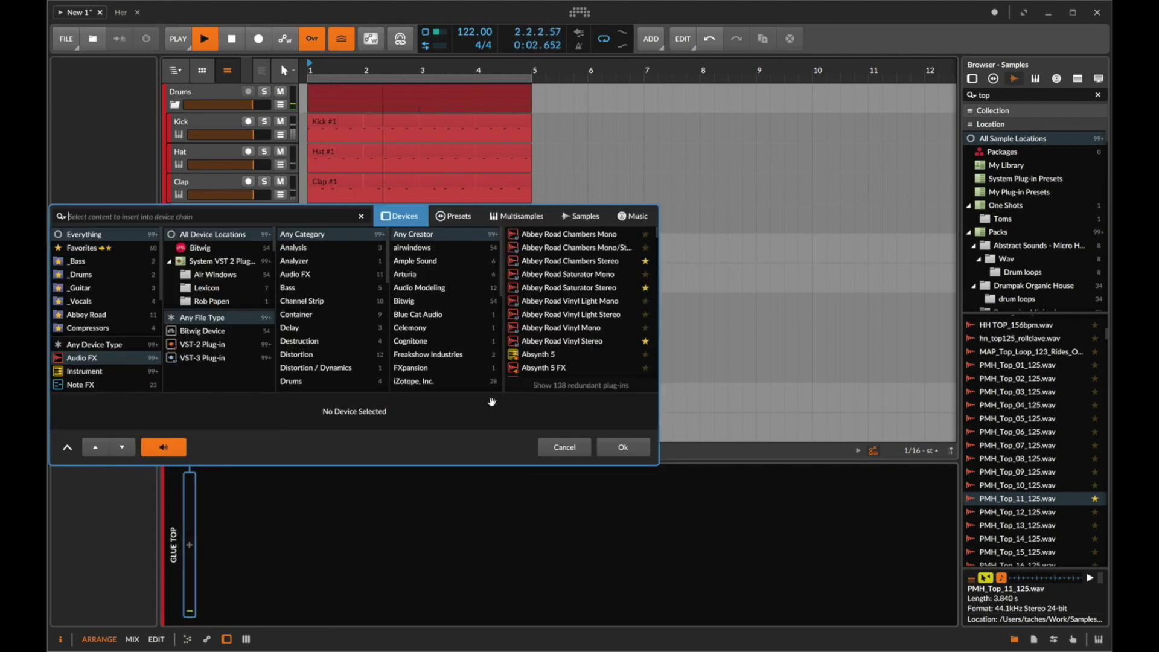
{"action": "type", "text": "g"}
{"action": "key", "text": "BackSpace"}
{"action": "type", "text": "gate"}
{"action": "key", "text": "Down"}
{"action": "key", "text": "Return"}
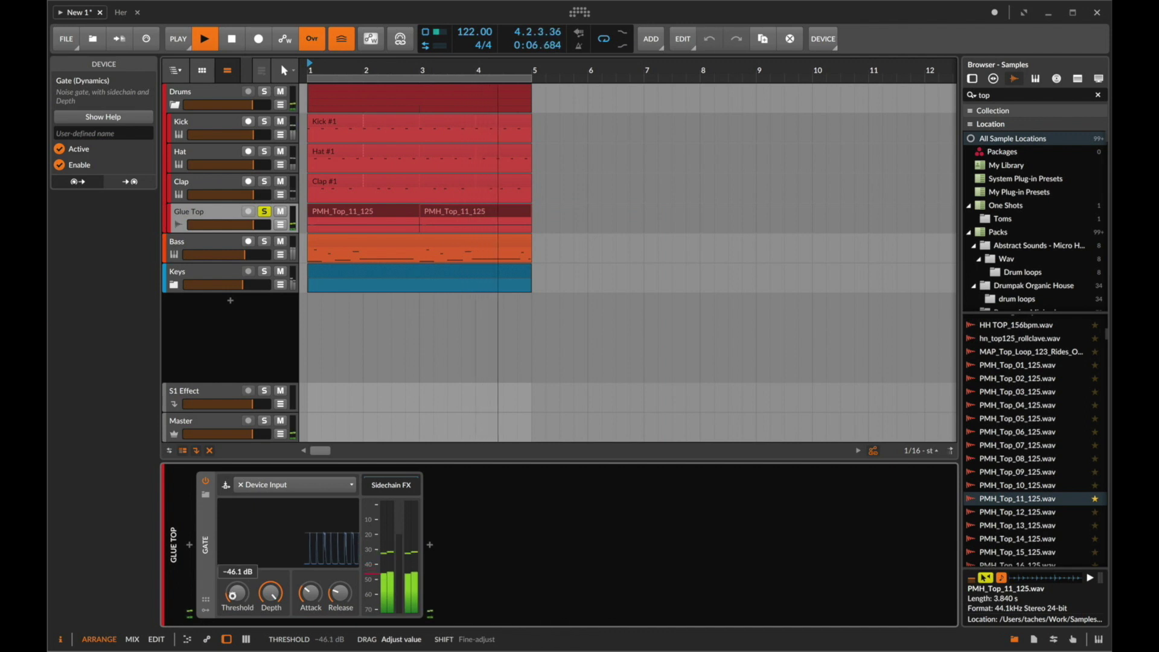
Set the Gate's threshold to about -39.5 dB and adjust its attack.
{"action": "left_click_drag", "start_coordinate": [233, 596], "coordinate": [233, 592]}
{"action": "left_click_drag", "start_coordinate": [308, 594], "coordinate": [309, 591]}
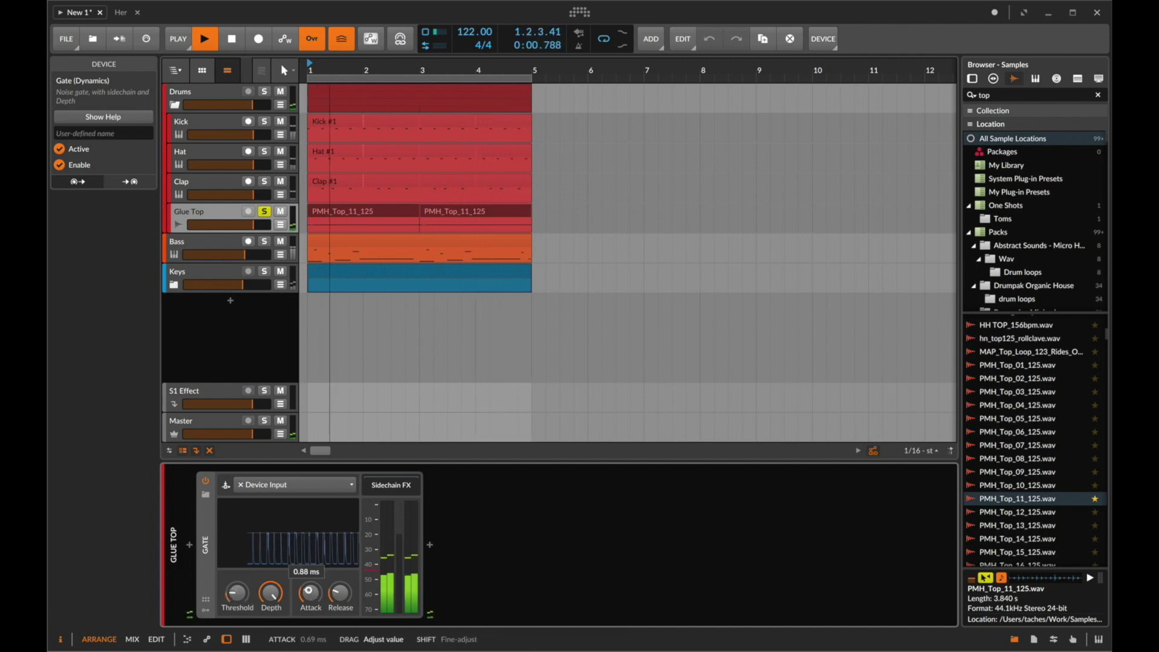
{"action": "left_click_drag", "start_coordinate": [233, 596], "coordinate": [232, 593]}
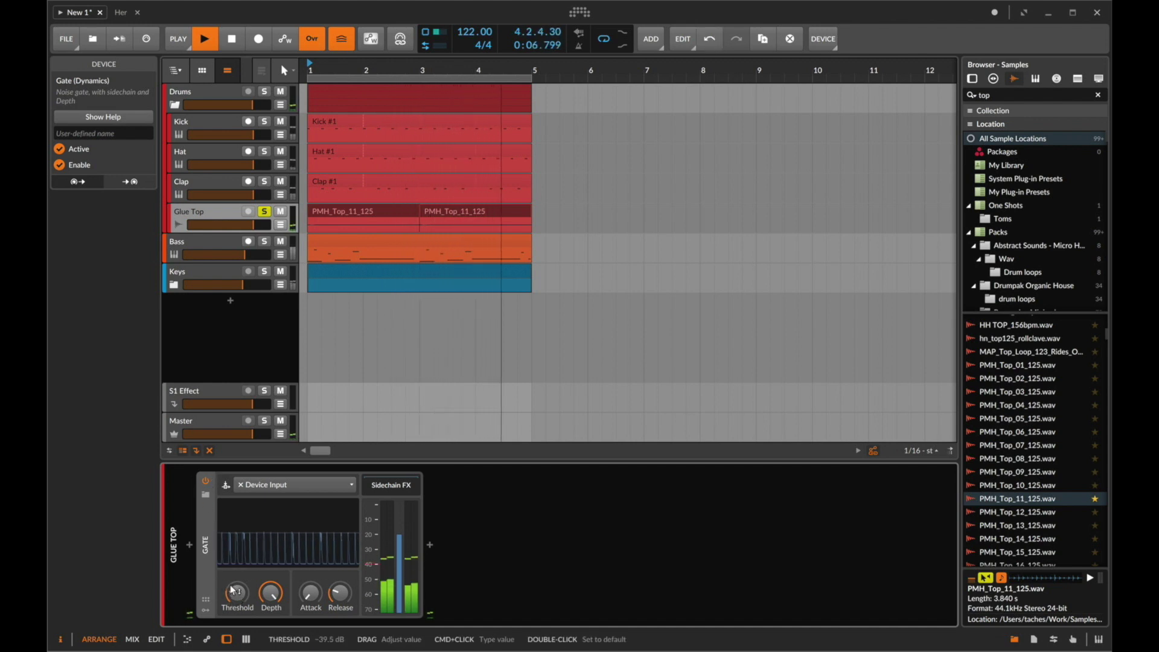
Compare the loop with the Gate off and on, and listen to the soloed Drums group with Glue Top muted.
{"action": "left_click", "coordinate": [207, 480]}
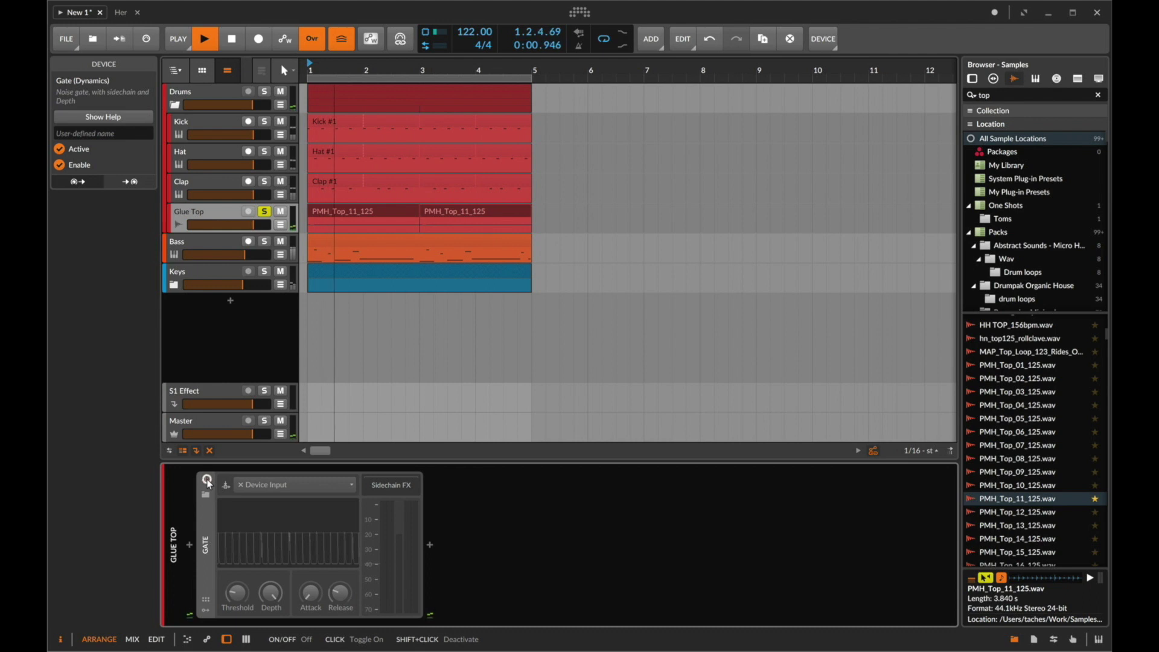
{"action": "left_click", "coordinate": [206, 481]}
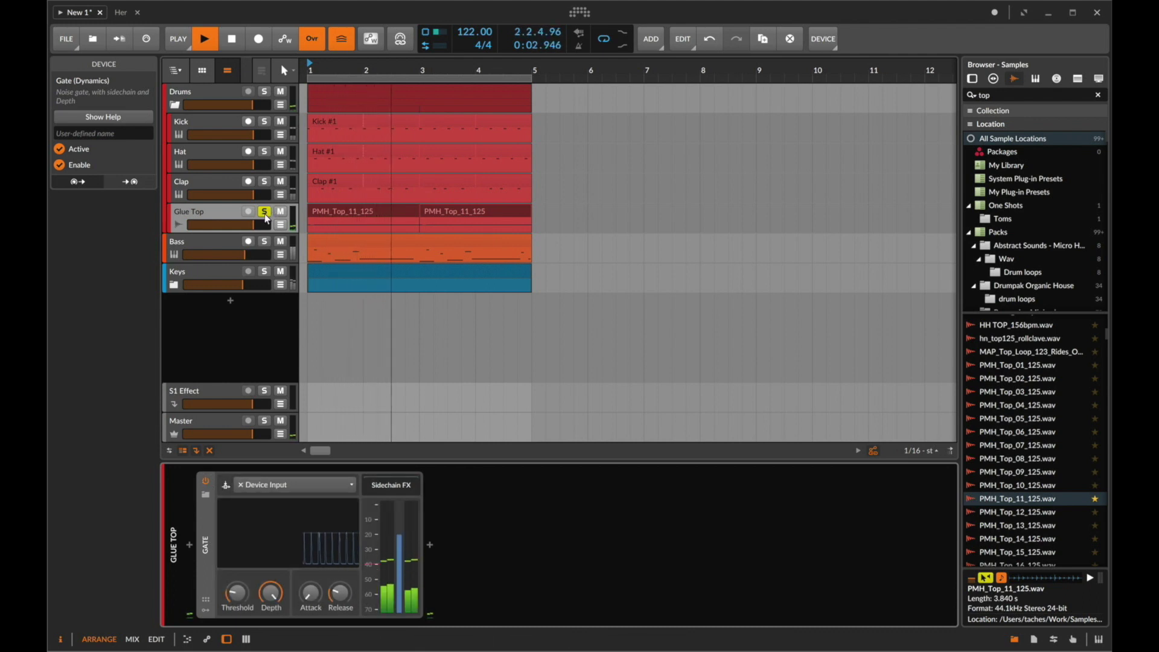
{"action": "left_click", "coordinate": [264, 91]}
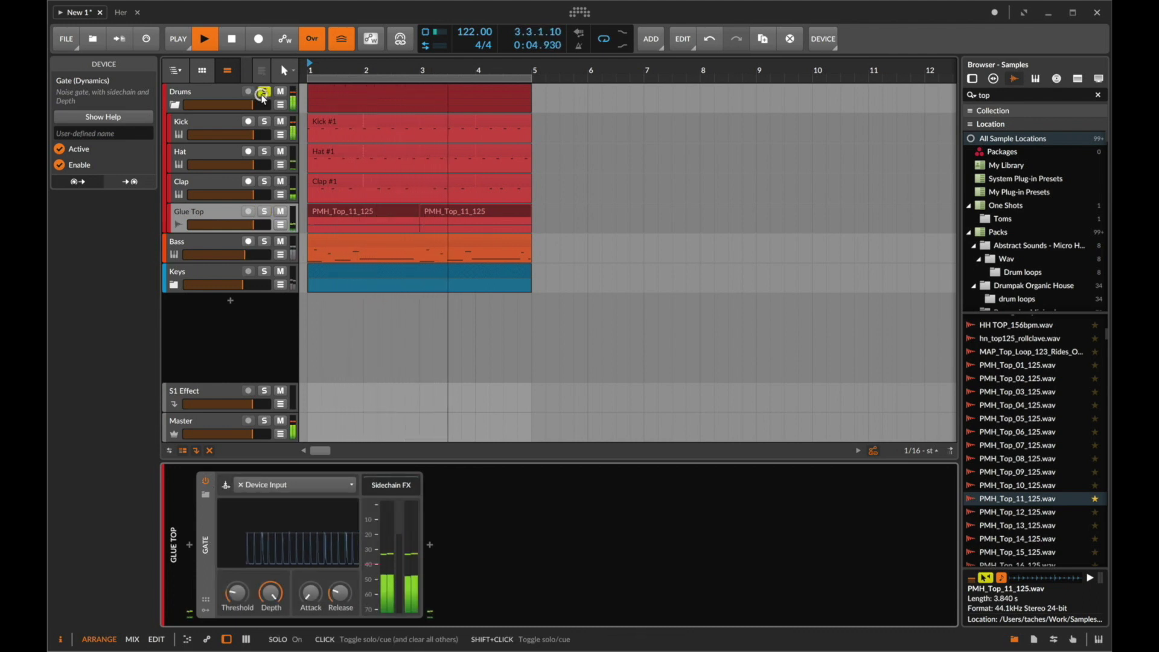
{"action": "left_click", "coordinate": [280, 212]}
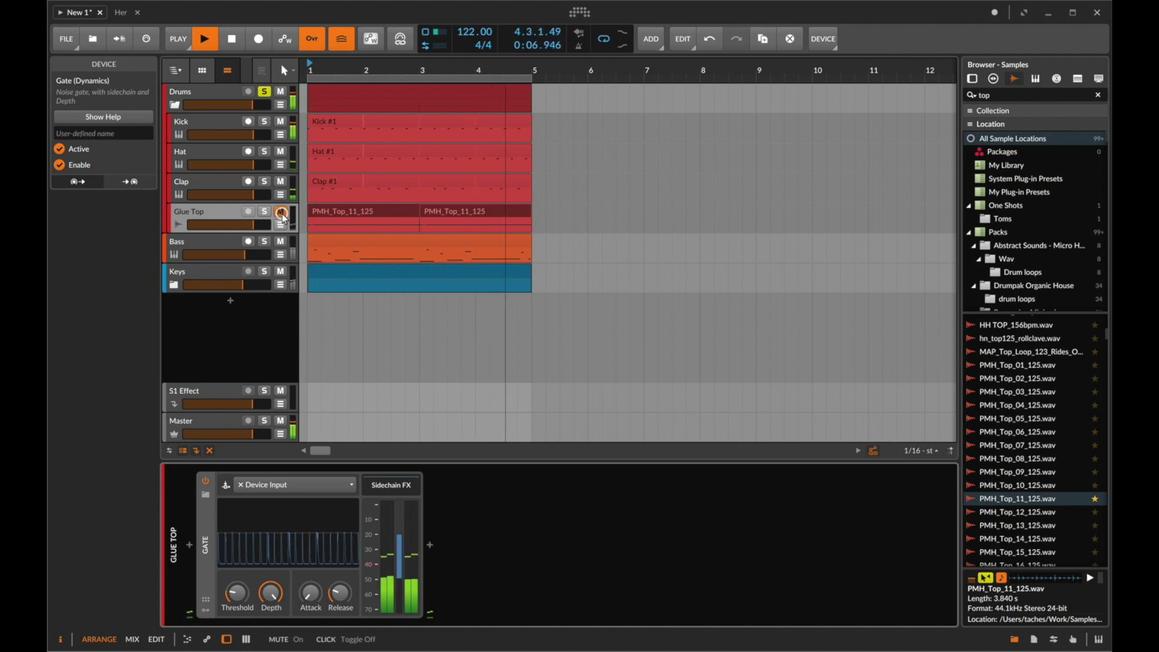
Set the gain of both Glue Top clips to -18 dB and unmute the track.
{"action": "left_click", "coordinate": [380, 212]}
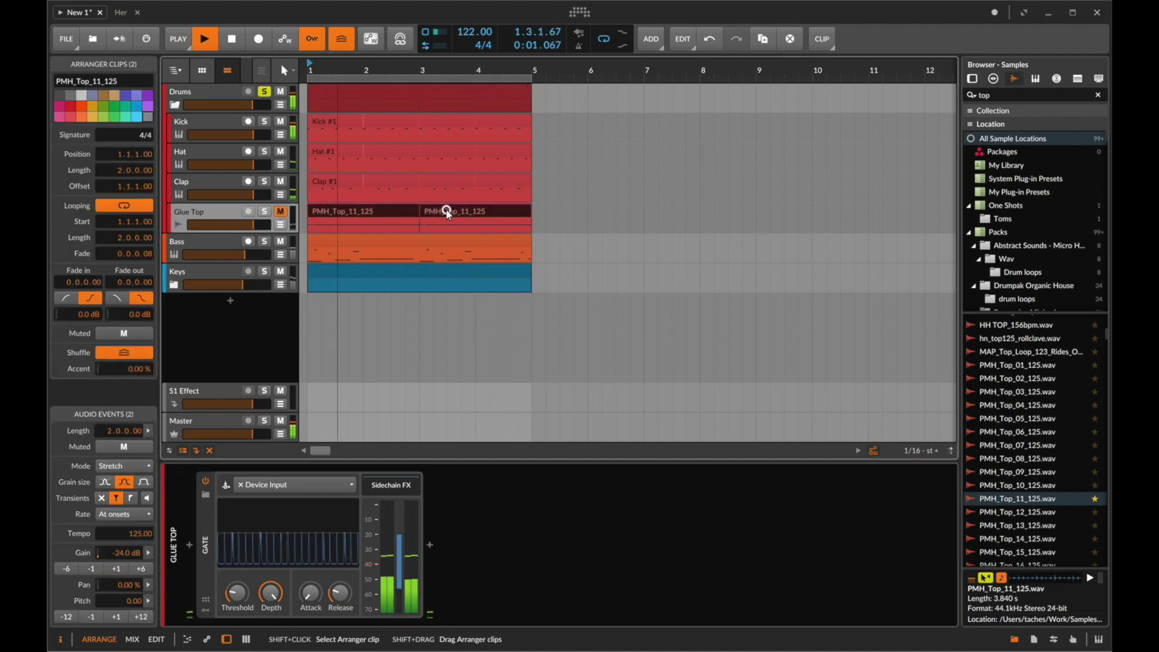
{"action": "left_click", "coordinate": [125, 553], "text": "super"}
{"action": "type", "text": "-1"}
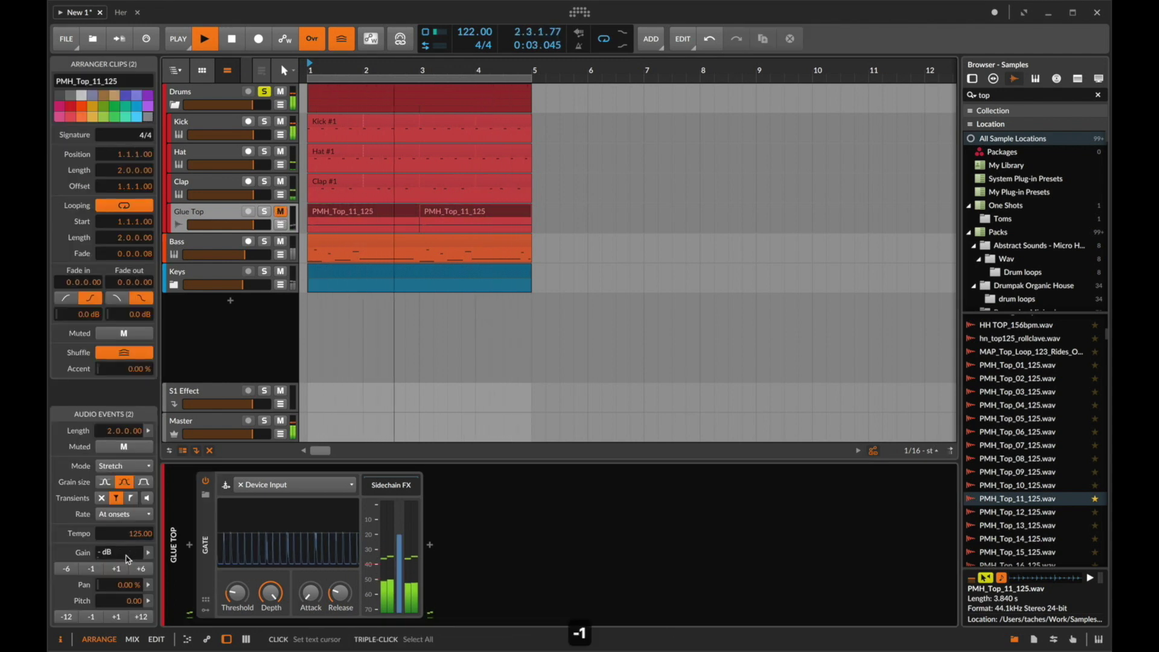
{"action": "type", "text": "8"}
{"action": "key", "text": "Return"}
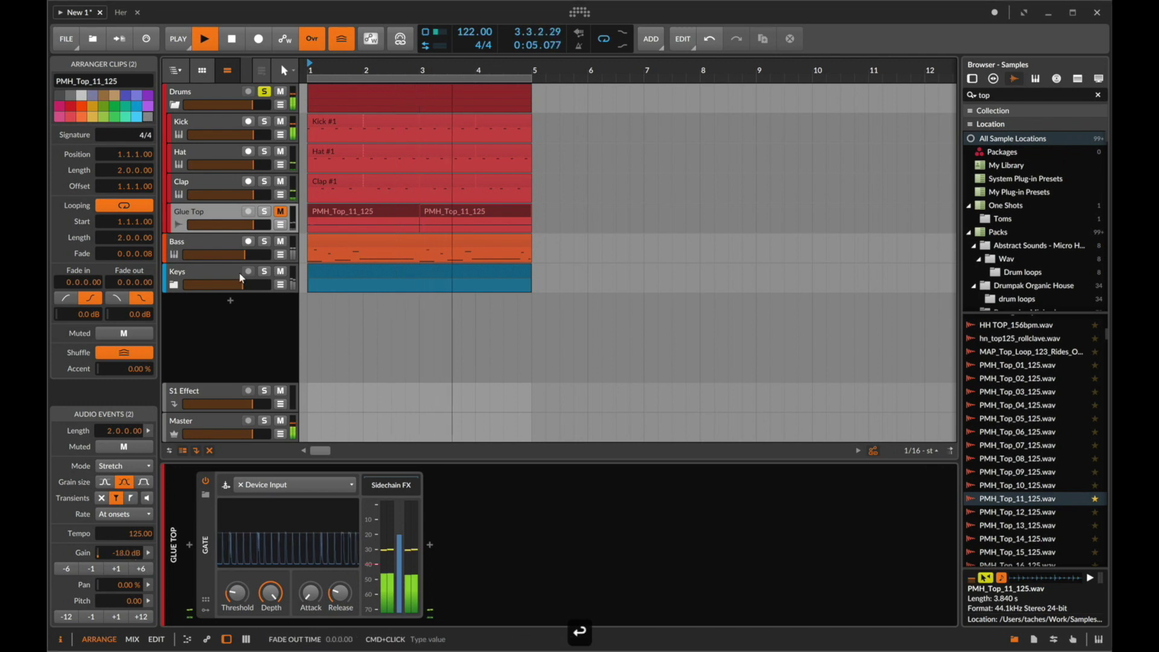
{"action": "left_click", "coordinate": [282, 218]}
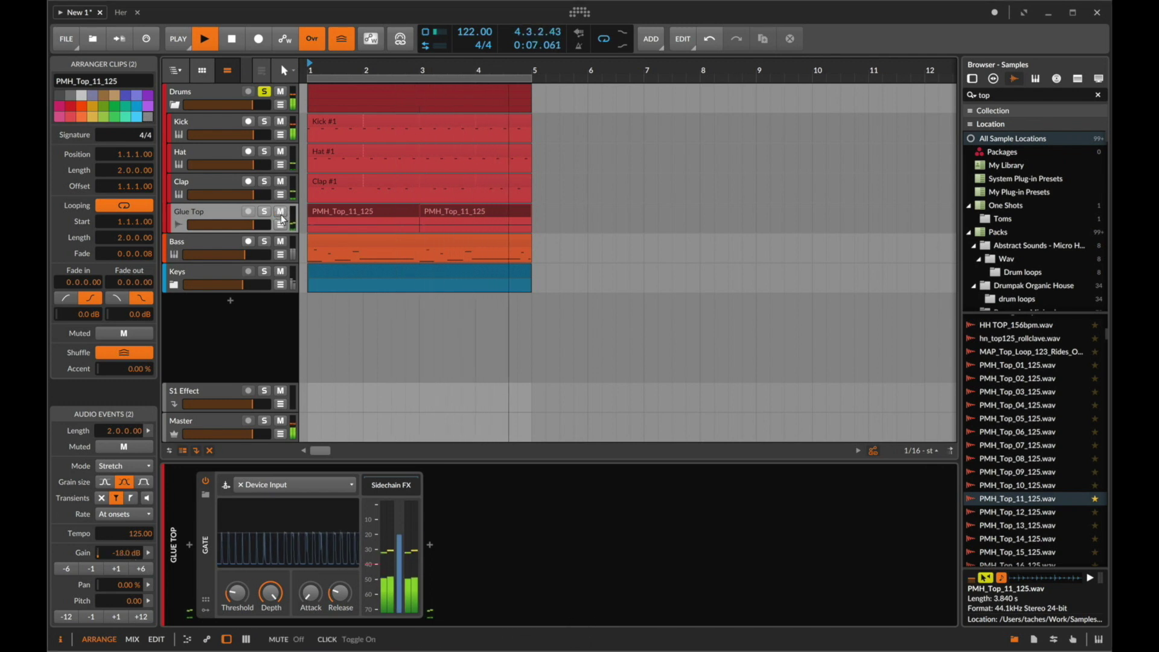
{"action": "left_click", "coordinate": [276, 220]}
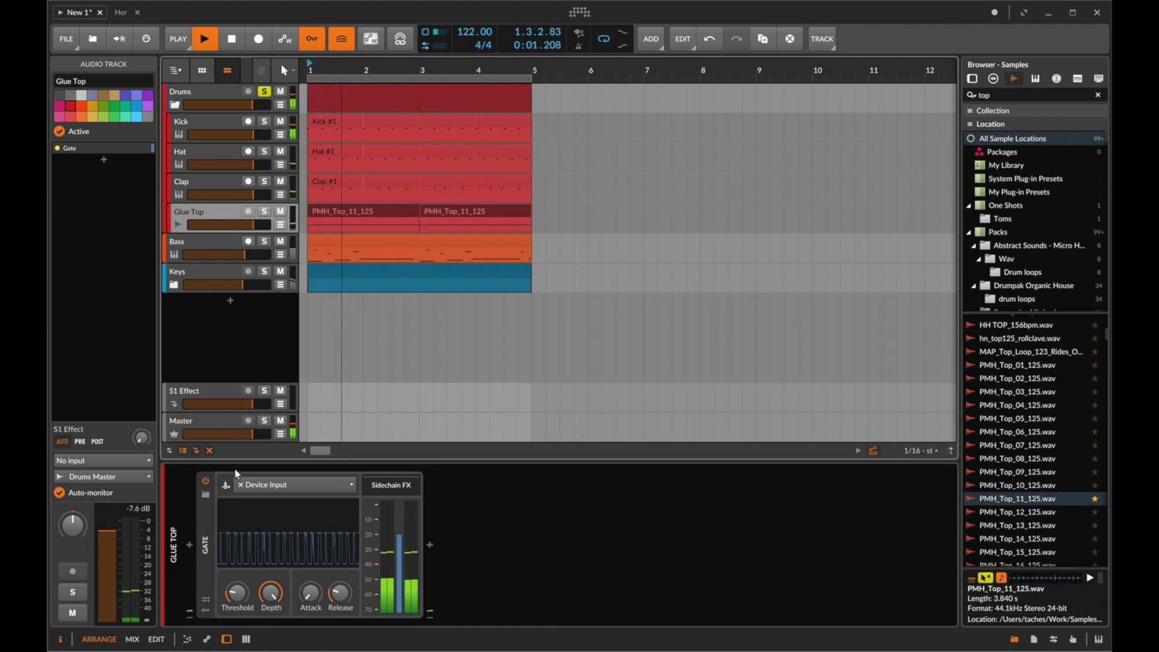
Lengthen the Gate's release to about 15.1 ms and compare the loop with the Gate off and on.
{"action": "left_click_drag", "start_coordinate": [234, 602], "coordinate": [234, 600]}
{"action": "left_click", "coordinate": [348, 596]}
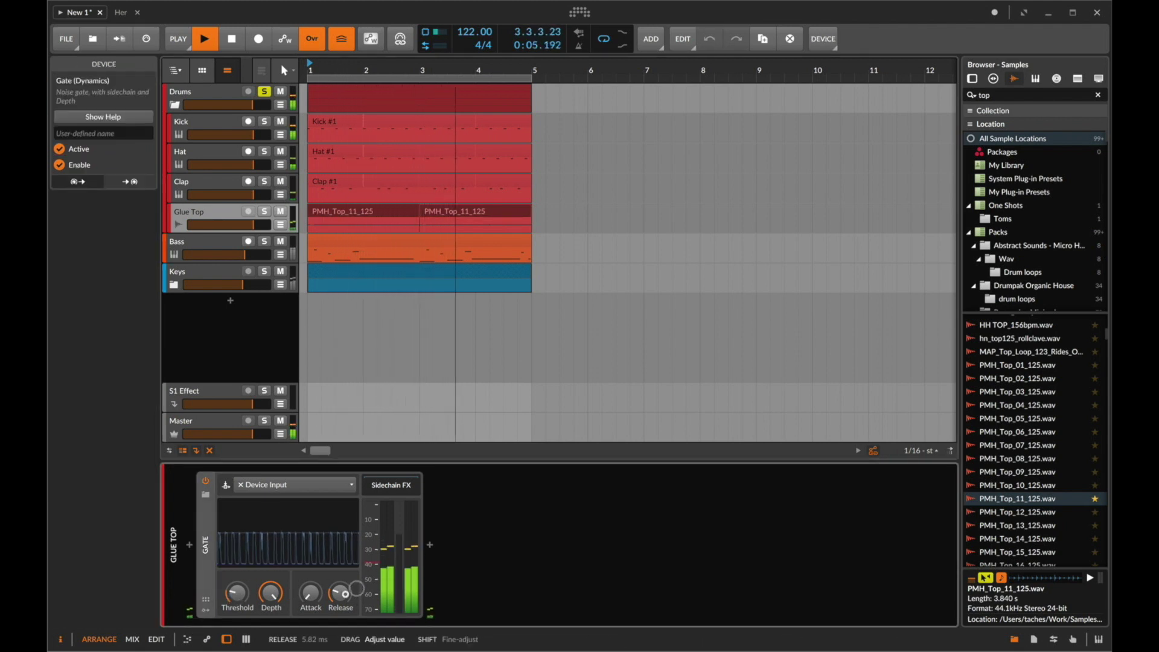
{"action": "left_click_drag", "start_coordinate": [346, 595], "coordinate": [346, 595]}
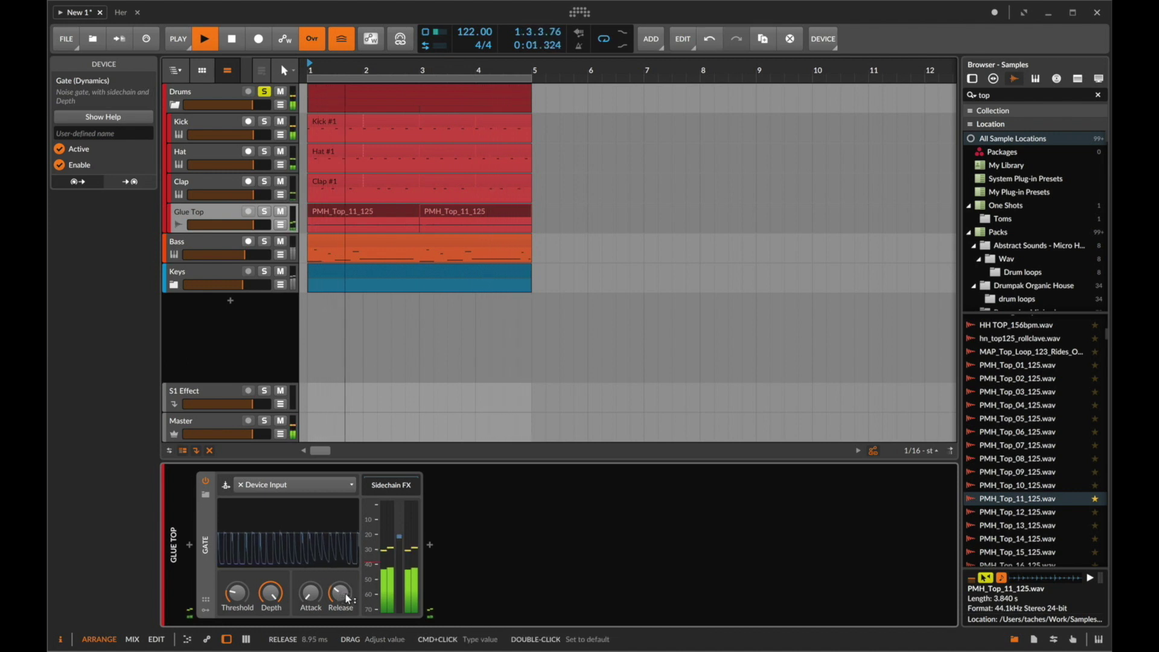
{"action": "left_click", "coordinate": [206, 483]}
{"action": "left_click", "coordinate": [206, 482]}
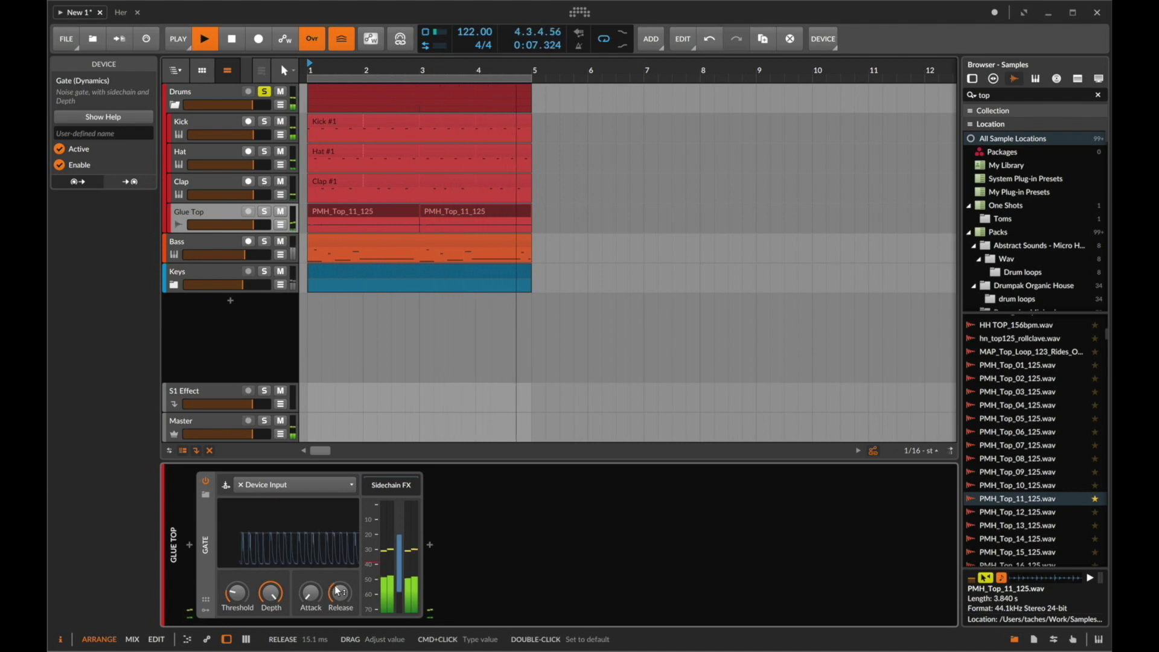
Insert an EQ+ after the Gate with a low-cut at about 257 Hz and a bell of about -3.3 dB at 634 Hz.
{"action": "left_click", "coordinate": [360, 209]}
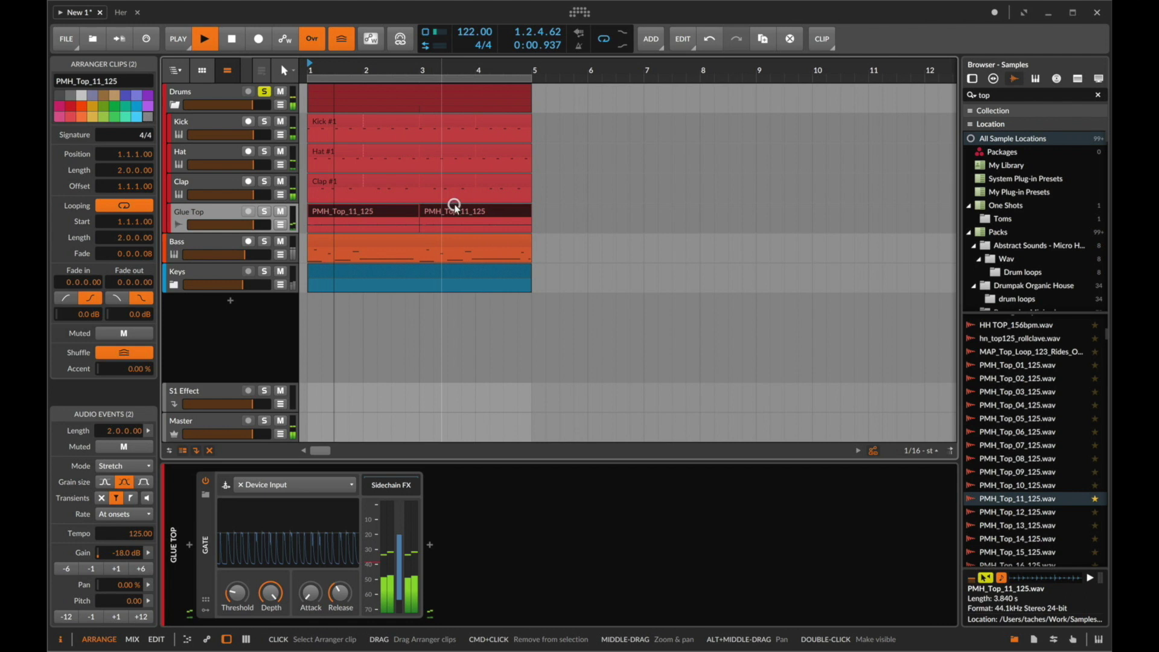
{"action": "left_click", "coordinate": [430, 545]}
{"action": "type", "text": "eq"}
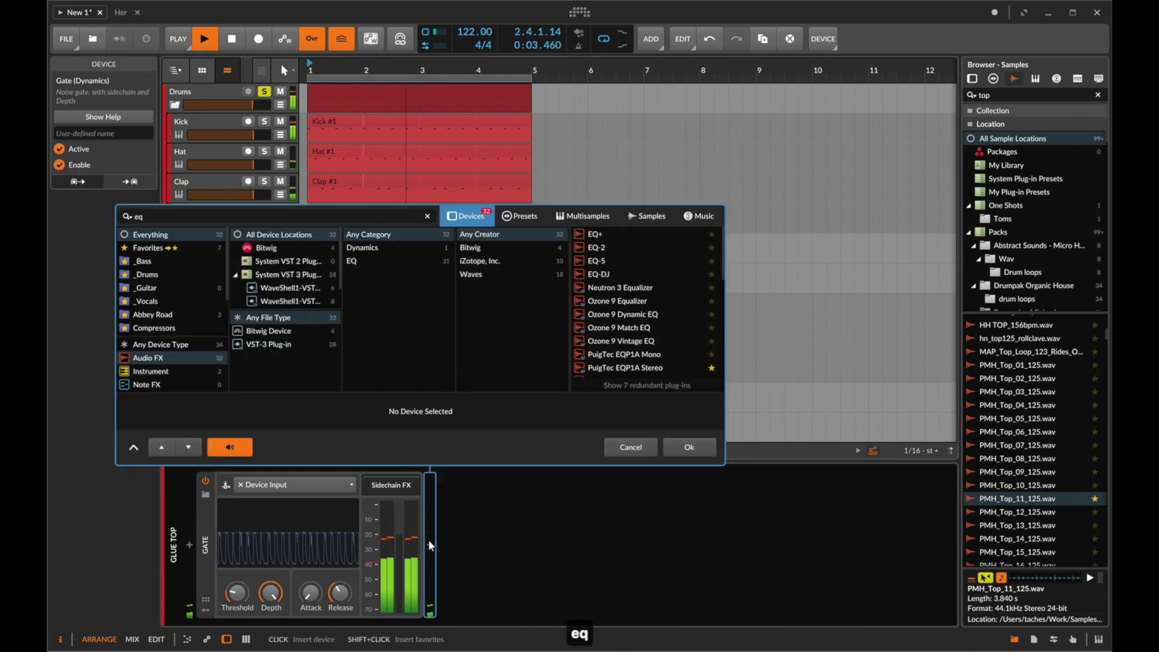
{"action": "key", "text": "Down"}
{"action": "key", "text": "Return"}
{"action": "left_click_drag", "start_coordinate": [473, 567], "coordinate": [563, 545]}
{"action": "left_click_drag", "start_coordinate": [651, 545], "coordinate": [599, 572]}
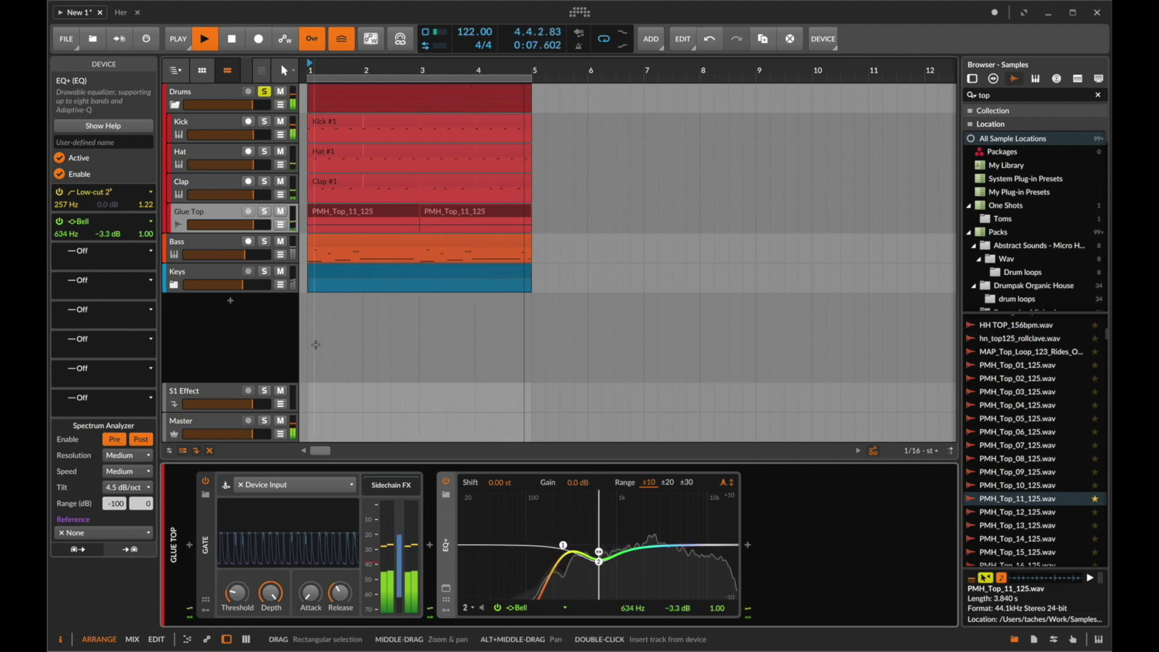
Lower the gain of both Glue Top clips to -21 dB while listening to the full mix with Drums unsoloed.
{"action": "left_click", "coordinate": [264, 92]}
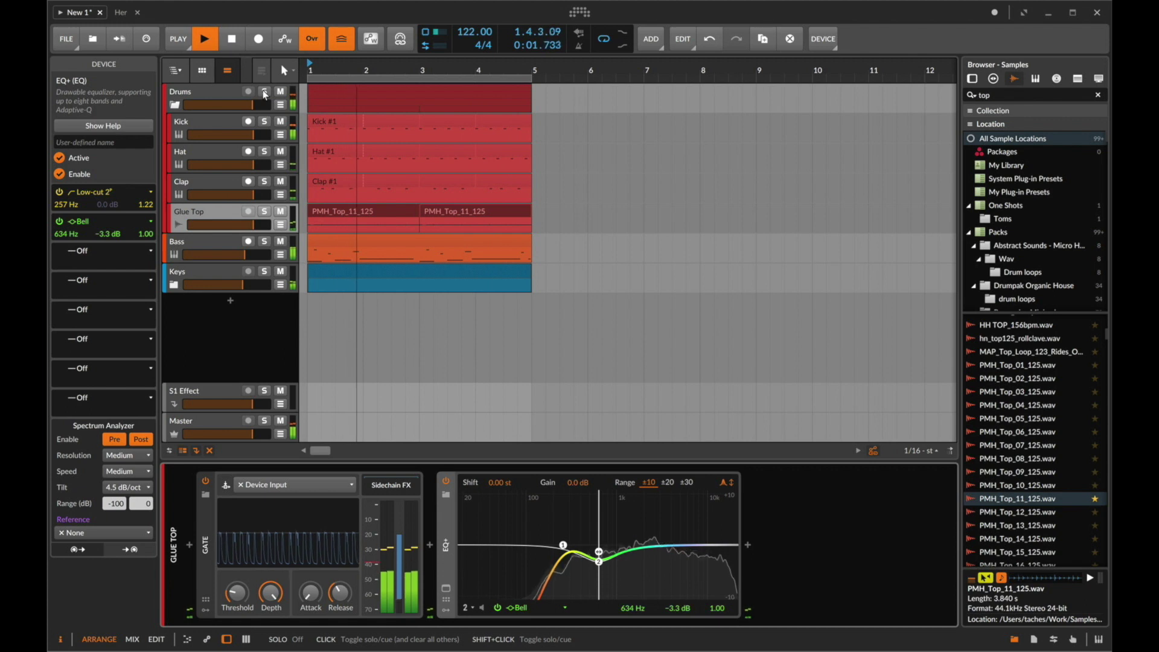
{"action": "left_click", "coordinate": [440, 212]}
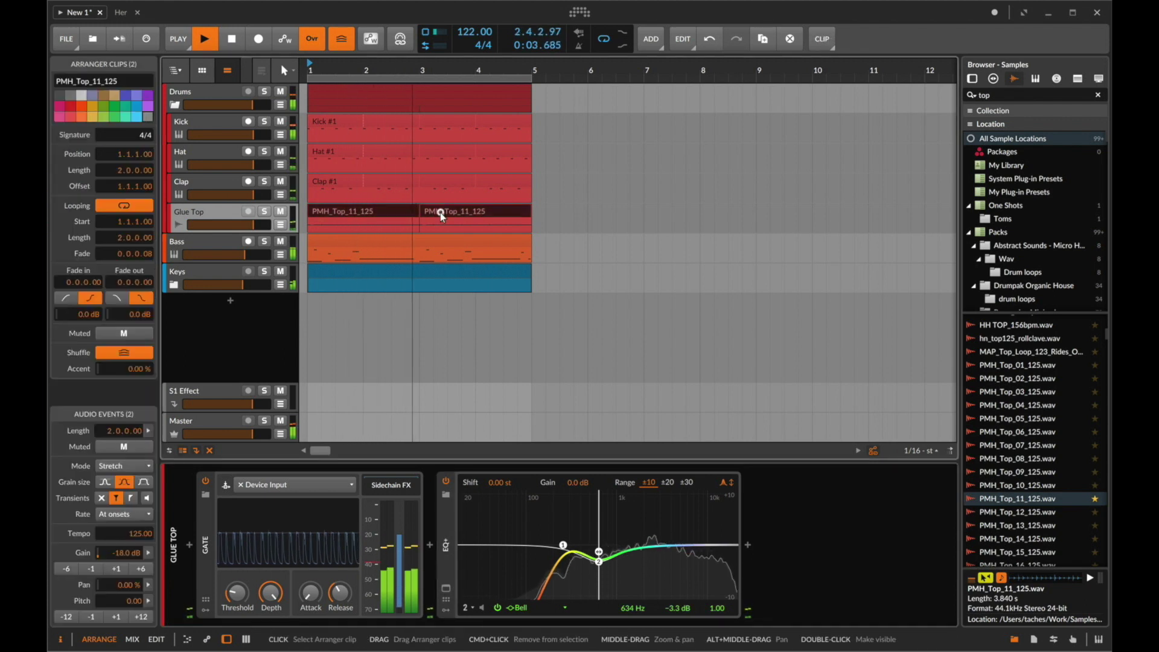
{"action": "left_click", "coordinate": [90, 569]}
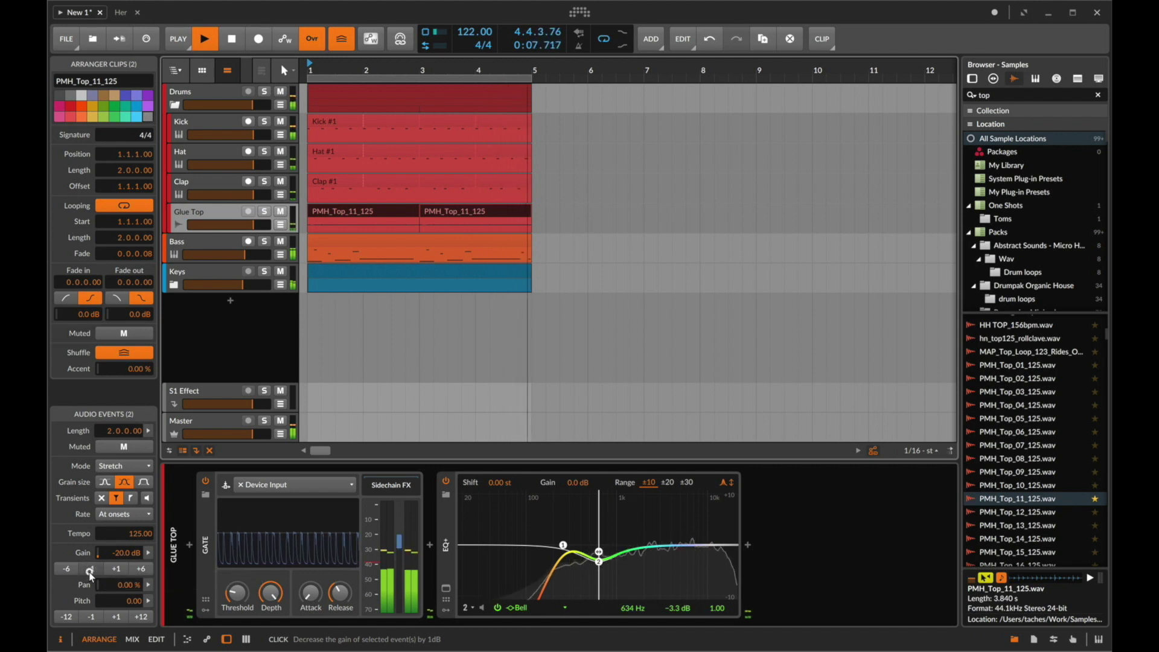
{"action": "left_click", "coordinate": [265, 91]}
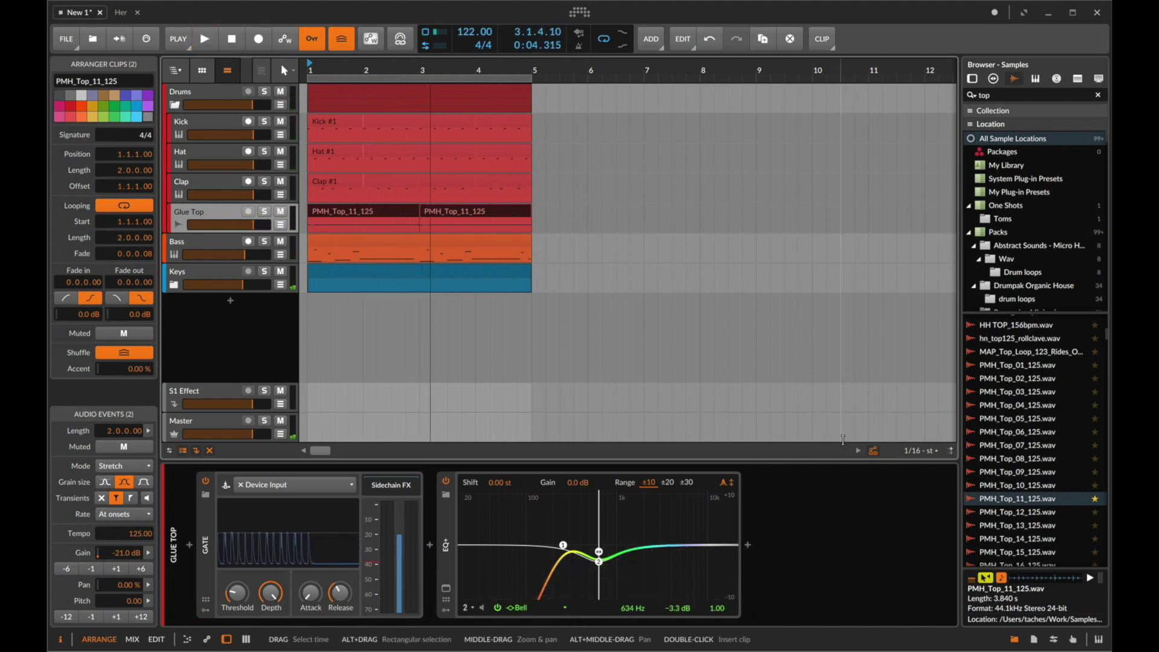
Find PMH_Top_28_125.wav among the top loop samples and place it at bar 1 on a new audio track below Glue Top.
{"action": "scroll", "coordinate": [985, 501], "scroll_direction": "down", "scroll_amount": 5}
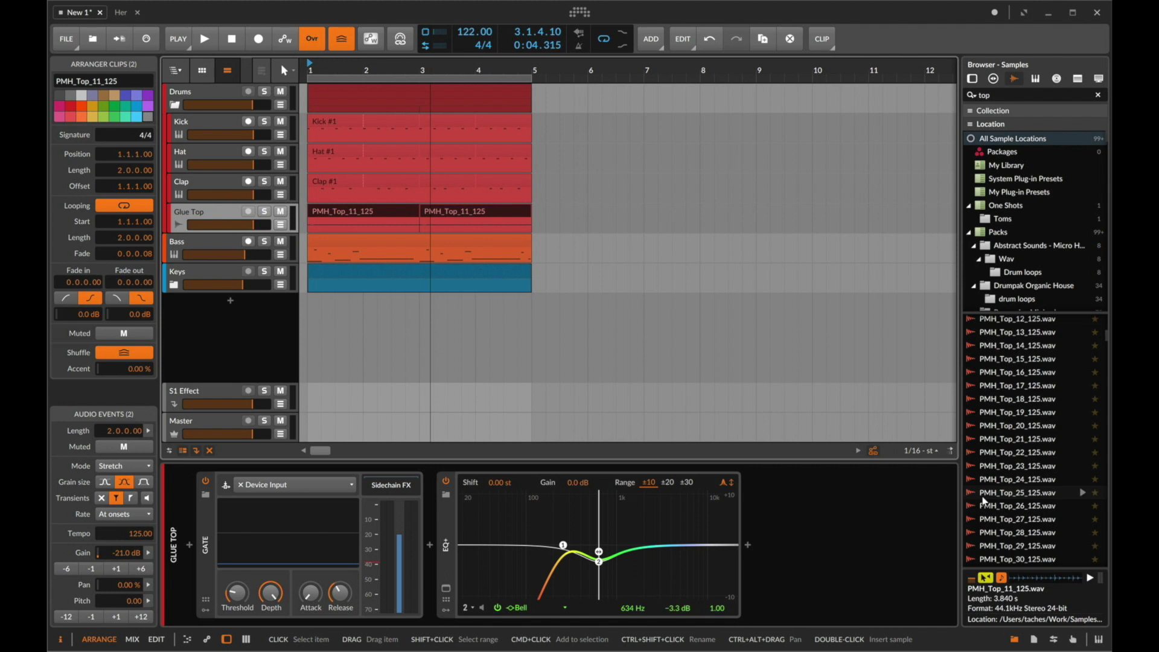
{"action": "scroll", "coordinate": [1046, 480], "scroll_direction": "down", "scroll_amount": 4}
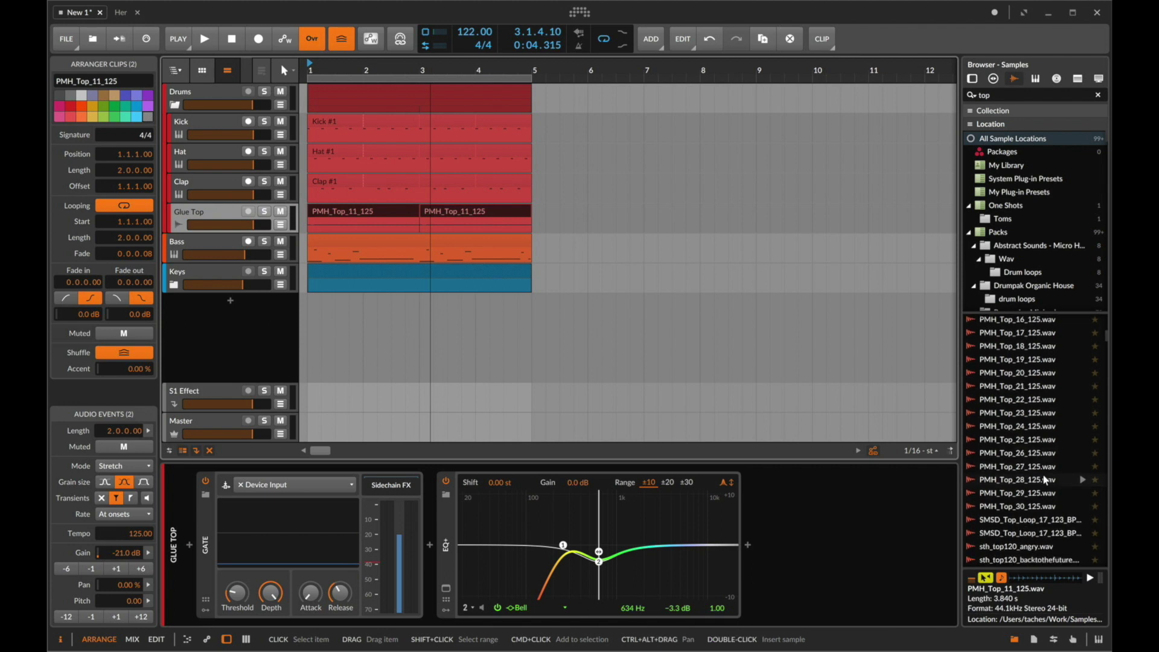
{"action": "scroll", "coordinate": [1078, 421], "scroll_direction": "down", "scroll_amount": 1}
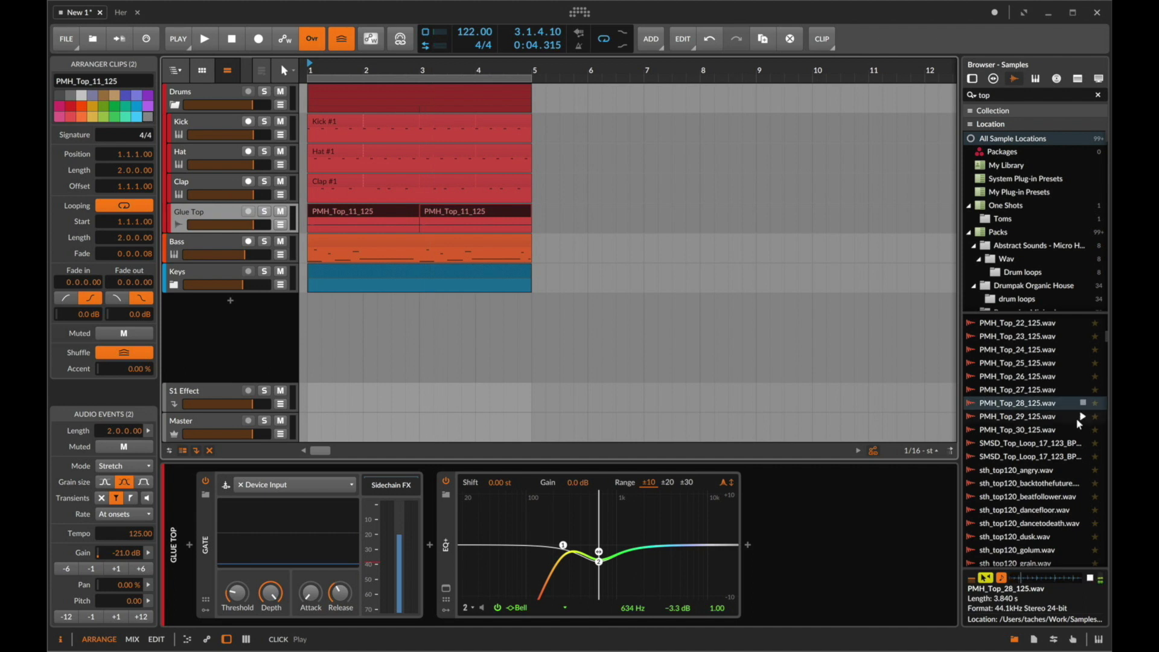
{"action": "left_click", "coordinate": [207, 220]}
{"action": "key", "text": "super+t"}
{"action": "key", "text": "space"}
{"action": "left_click_drag", "start_coordinate": [990, 403], "coordinate": [326, 245]}
Lower the PMH_Top_28_125 clip's gain to -12 dB and duplicate it to cover bars 3 and 4.
{"action": "key", "text": "space"}
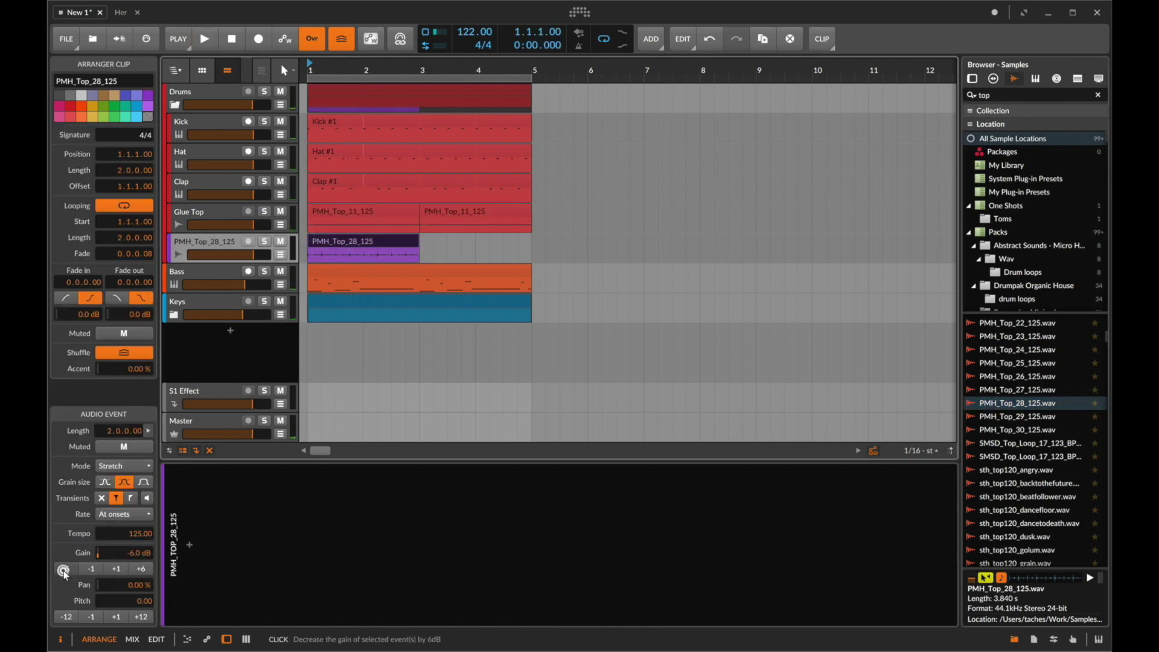
{"action": "left_click", "coordinate": [64, 570]}
{"action": "key", "text": "space"}
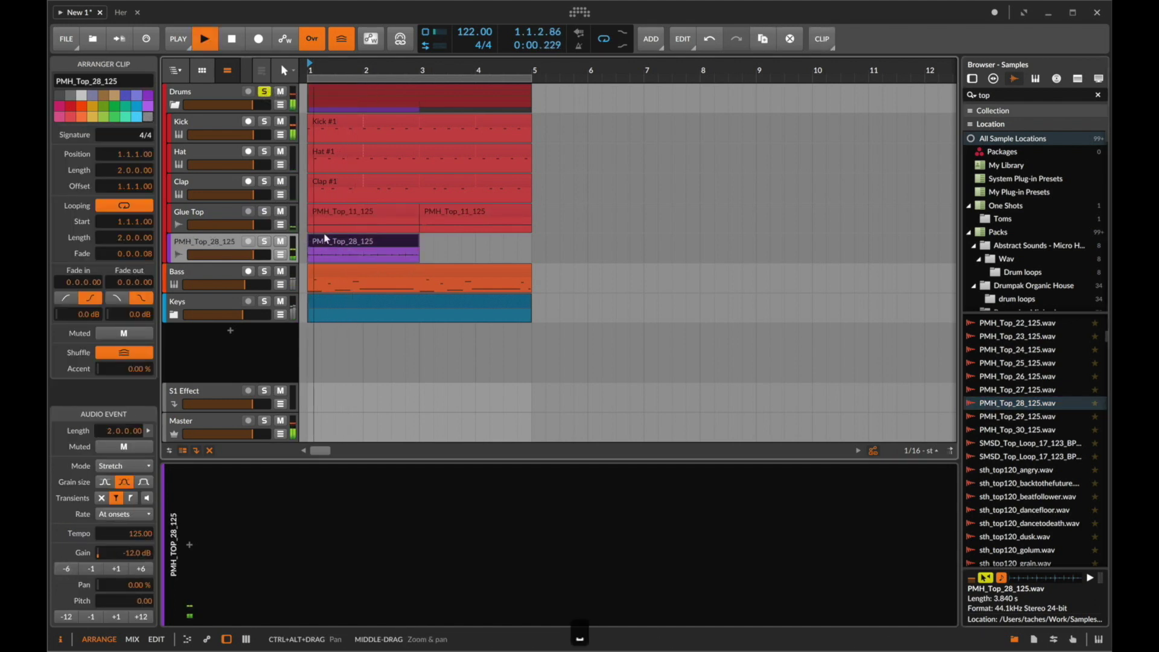
{"action": "key", "text": "super+d"}
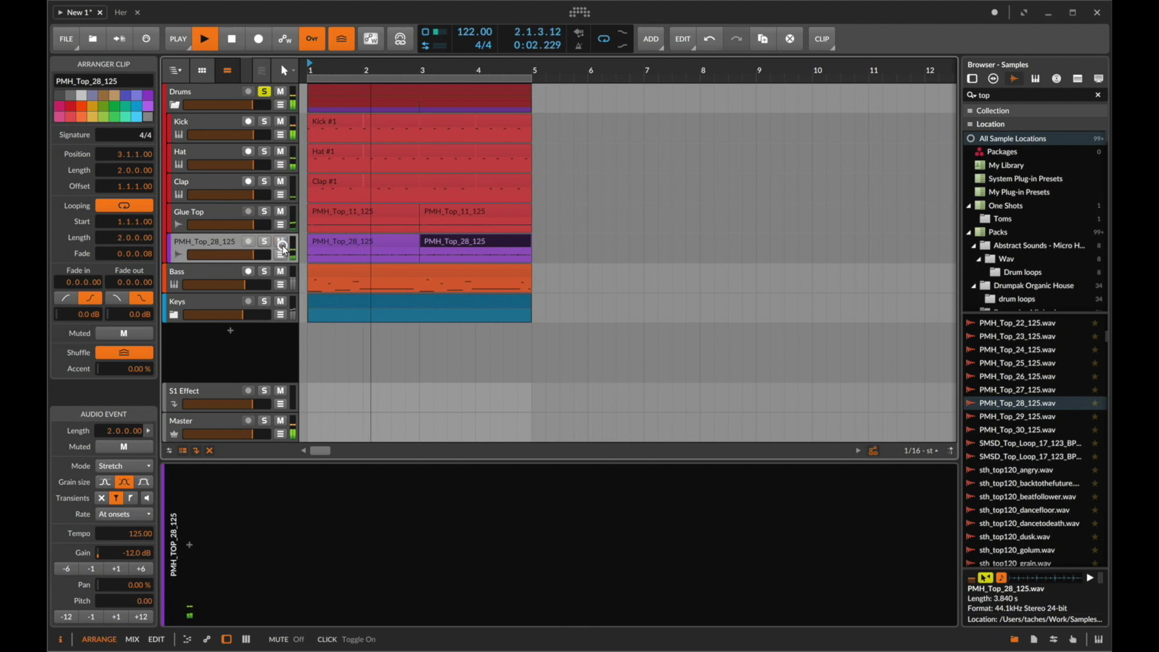
Lower both PMH_Top_28_125 clips to -16 dB and compare the soloed Drums group with the two top loops muted and unmuted.
{"action": "left_click", "coordinate": [384, 237]}
{"action": "left_click", "coordinate": [265, 241]}
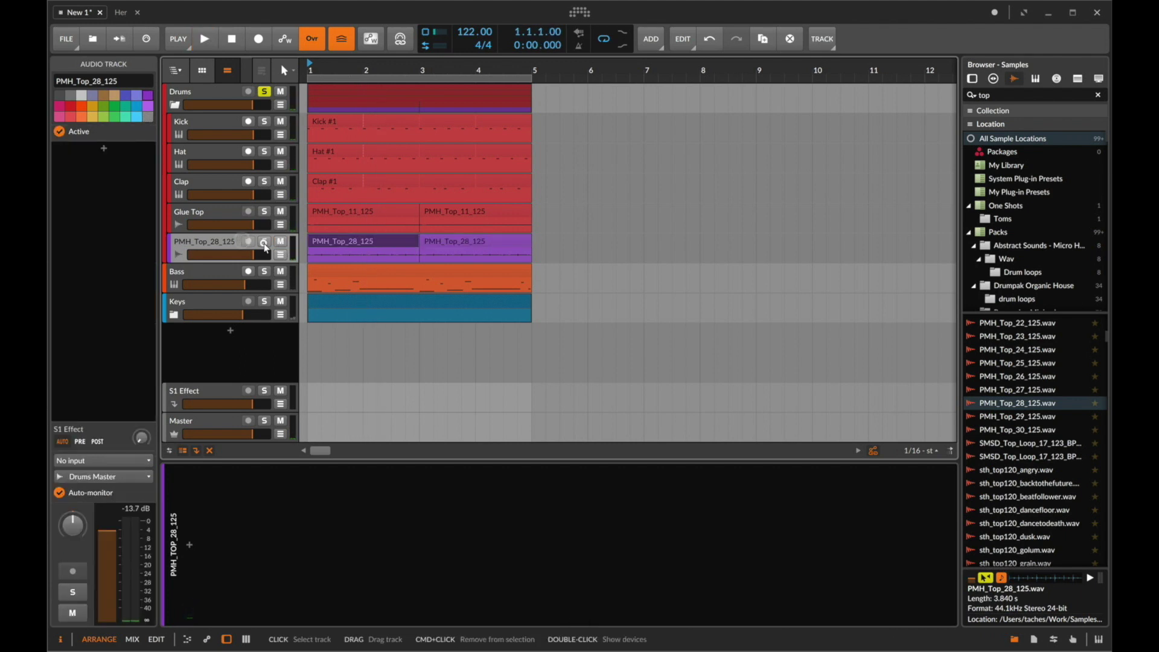
{"action": "key", "text": "space"}
{"action": "left_click", "coordinate": [476, 245], "text": "shift"}
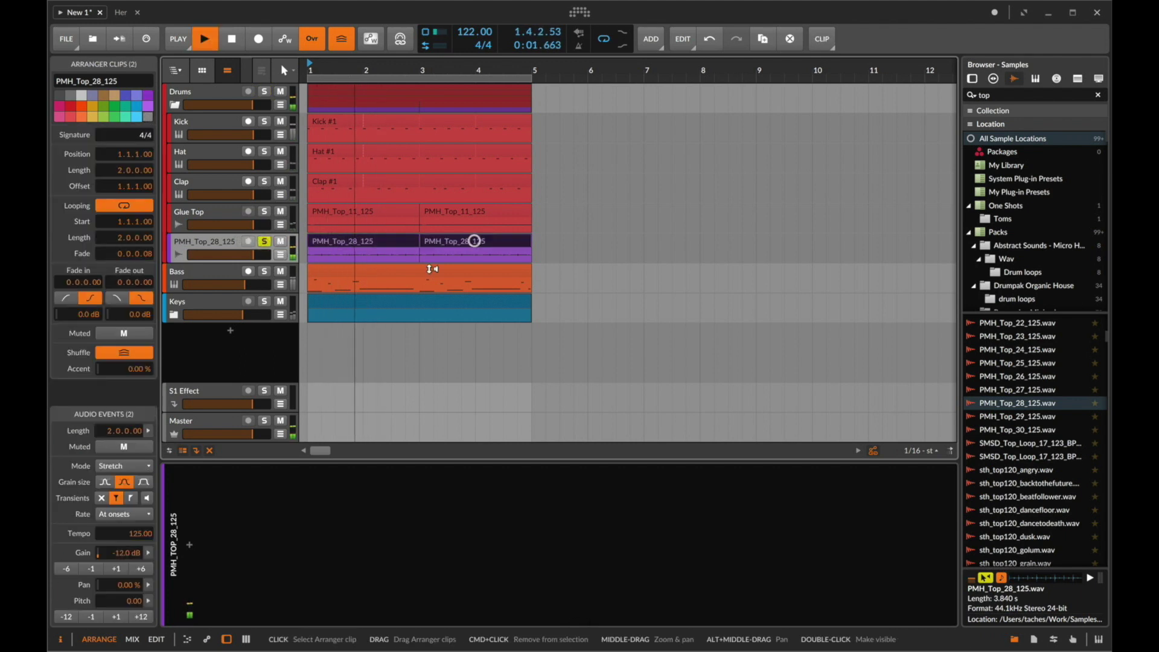
{"action": "left_click", "coordinate": [263, 92]}
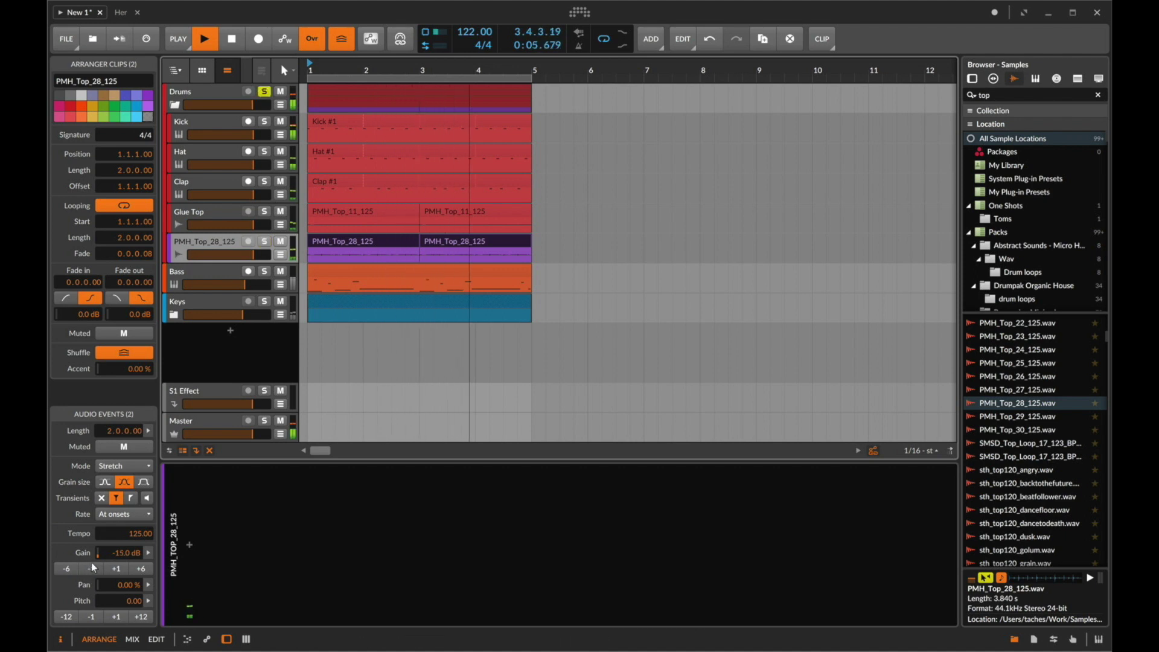
{"action": "left_click", "coordinate": [280, 212]}
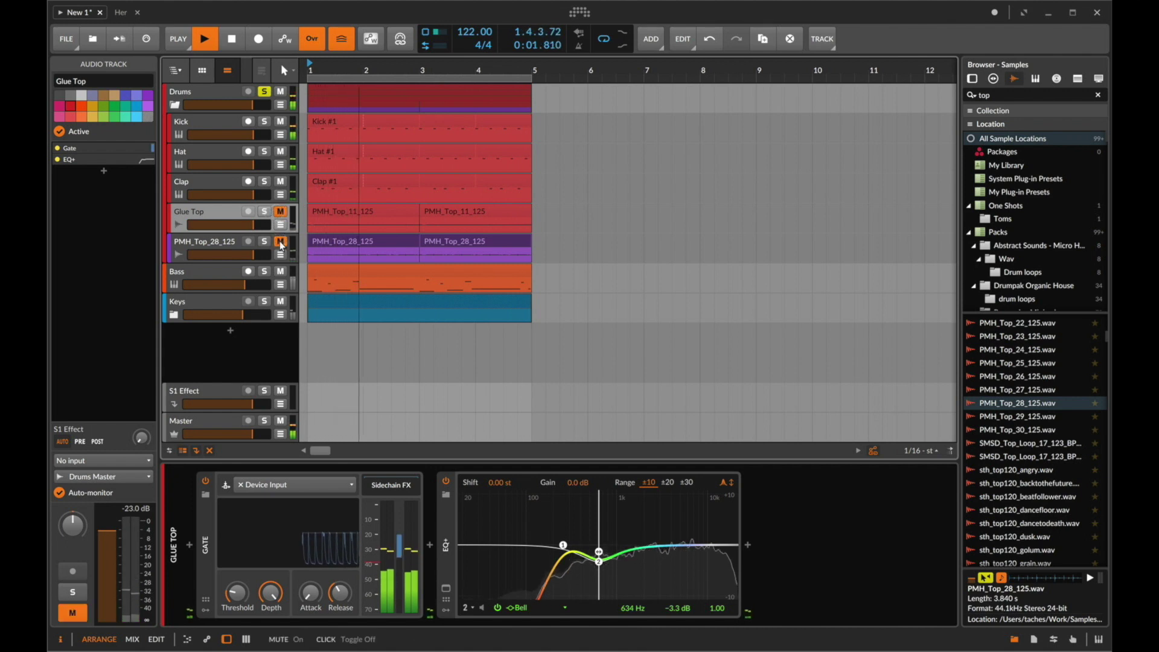
{"action": "left_click", "coordinate": [280, 212]}
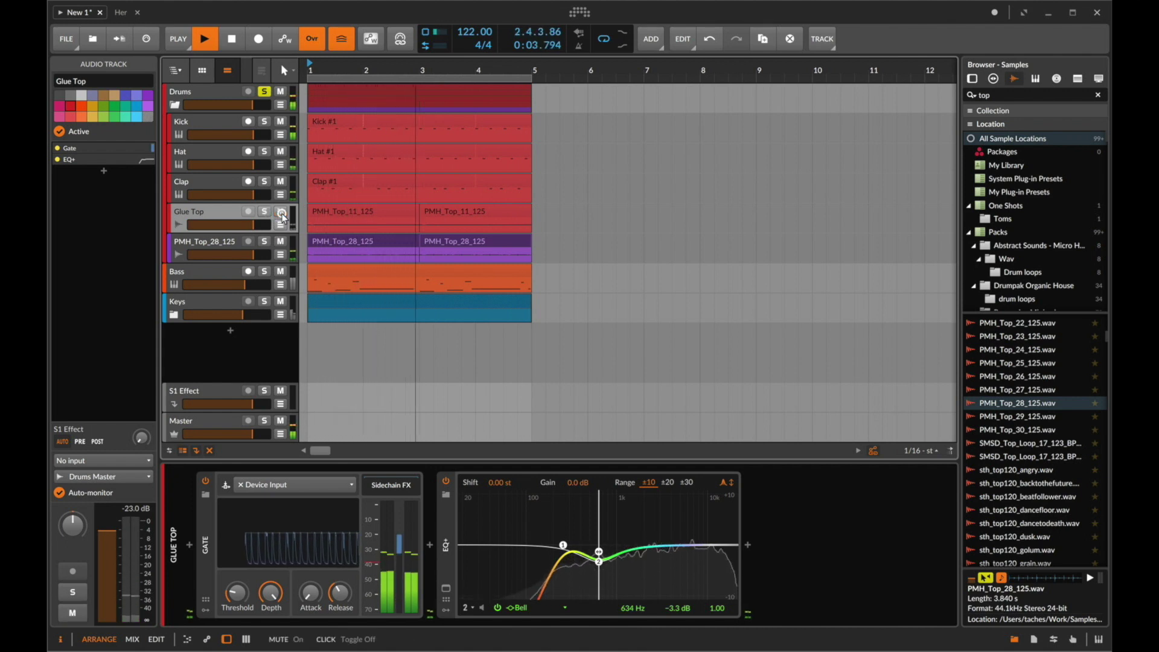
Rename the PMH_Top_28_125 track as "Glue Top 2" and the Glue Top track as "Glue Top 1".
{"action": "left_click", "coordinate": [216, 242]}
{"action": "double_click", "coordinate": [216, 241]}
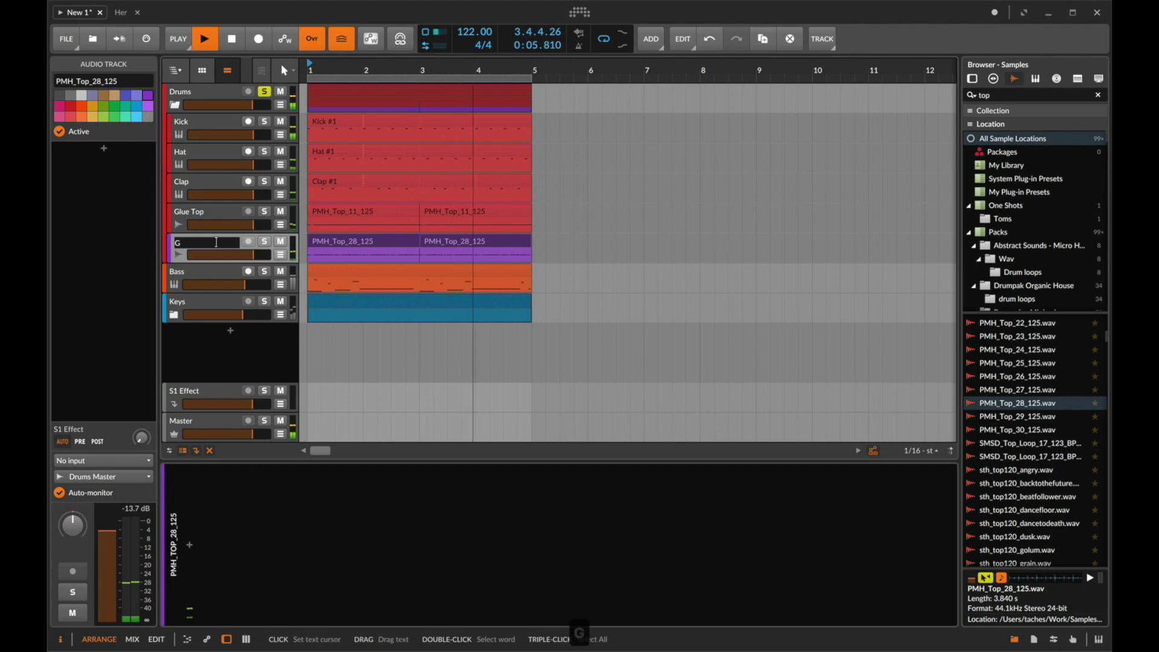
{"action": "type", "text": "Gulue Top 2"}
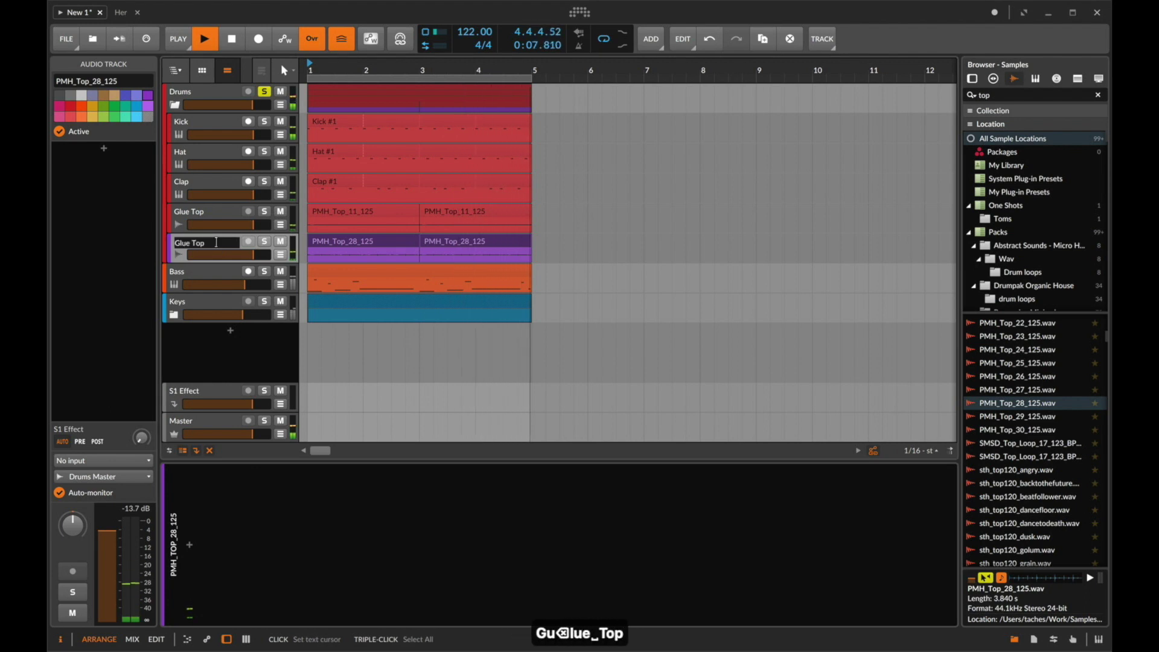
{"action": "key", "text": "Return"}
{"action": "left_click", "coordinate": [207, 210]}
{"action": "type", "text": "1"}
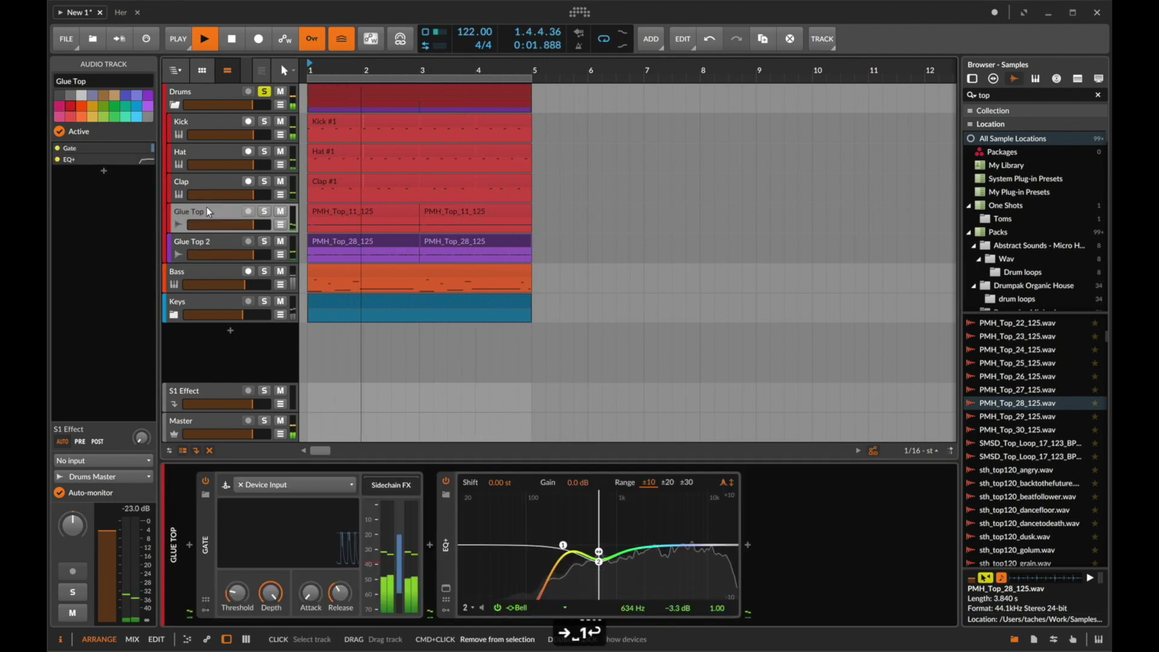
{"action": "key", "text": "Return"}
Recolour the Glue Top 2 track red and set the gain of both its clips to -18 dB.
{"action": "right_click", "coordinate": [233, 244]}
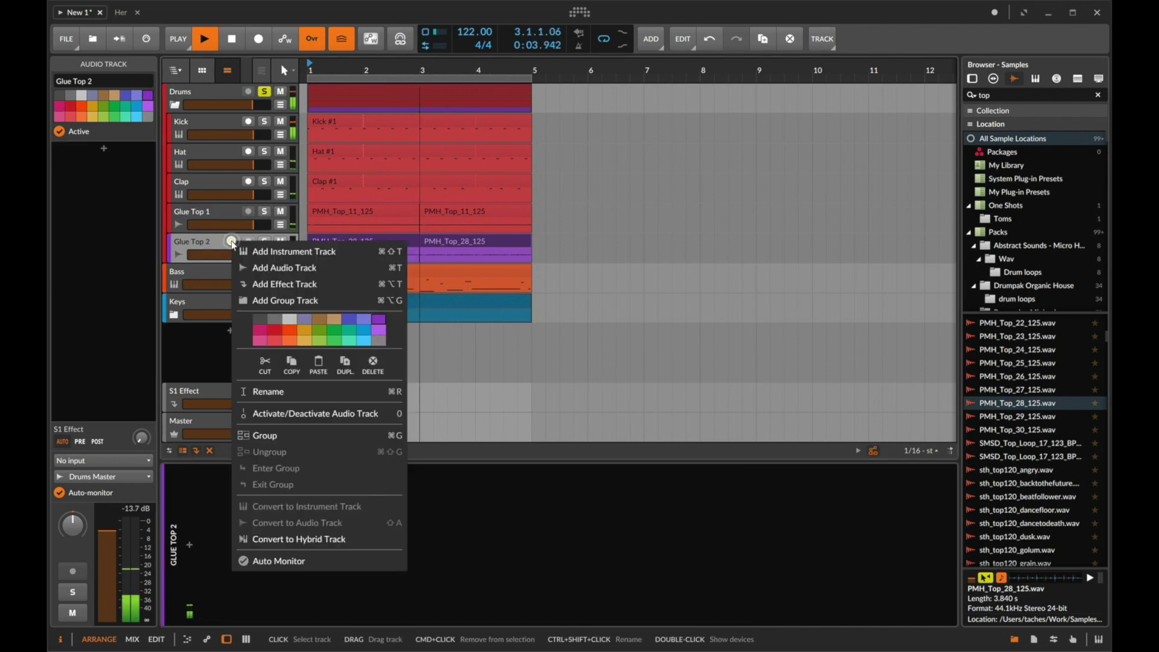
{"action": "left_click", "coordinate": [277, 336]}
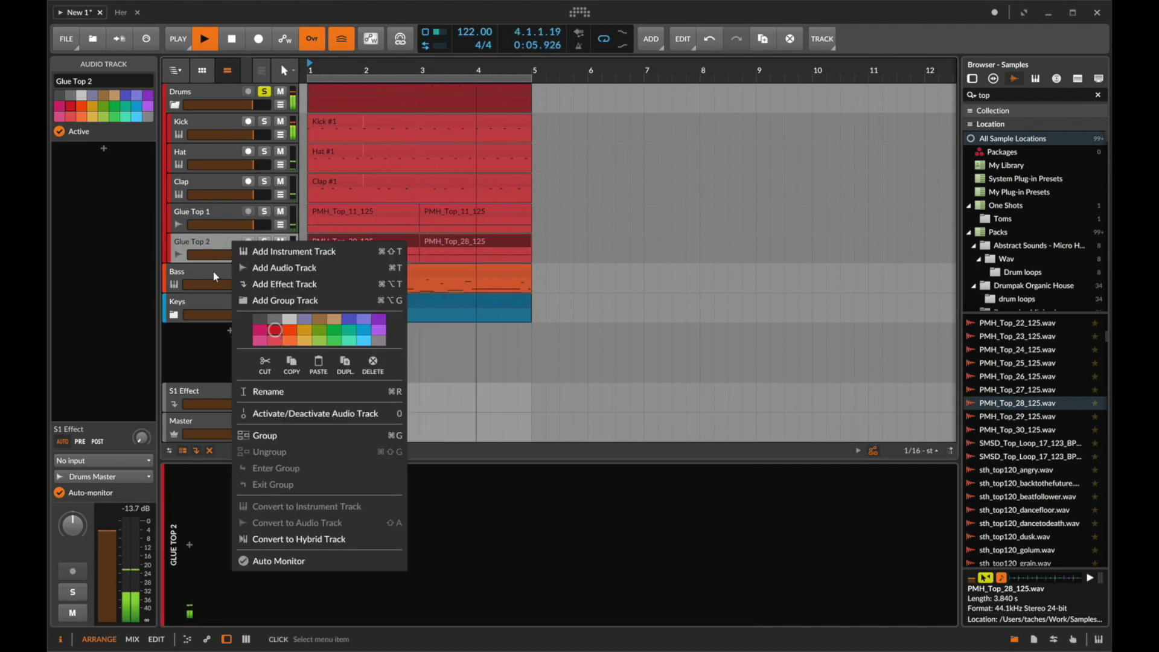
{"action": "left_click", "coordinate": [353, 240]}
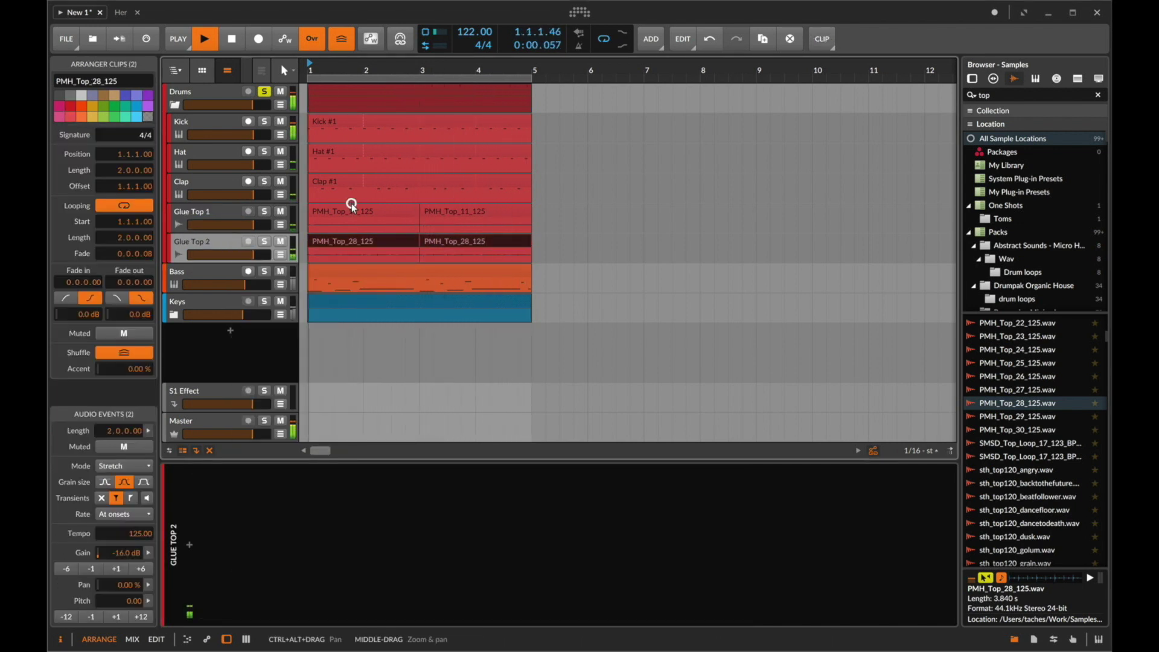
{"action": "left_click", "coordinate": [445, 245], "text": "shift"}
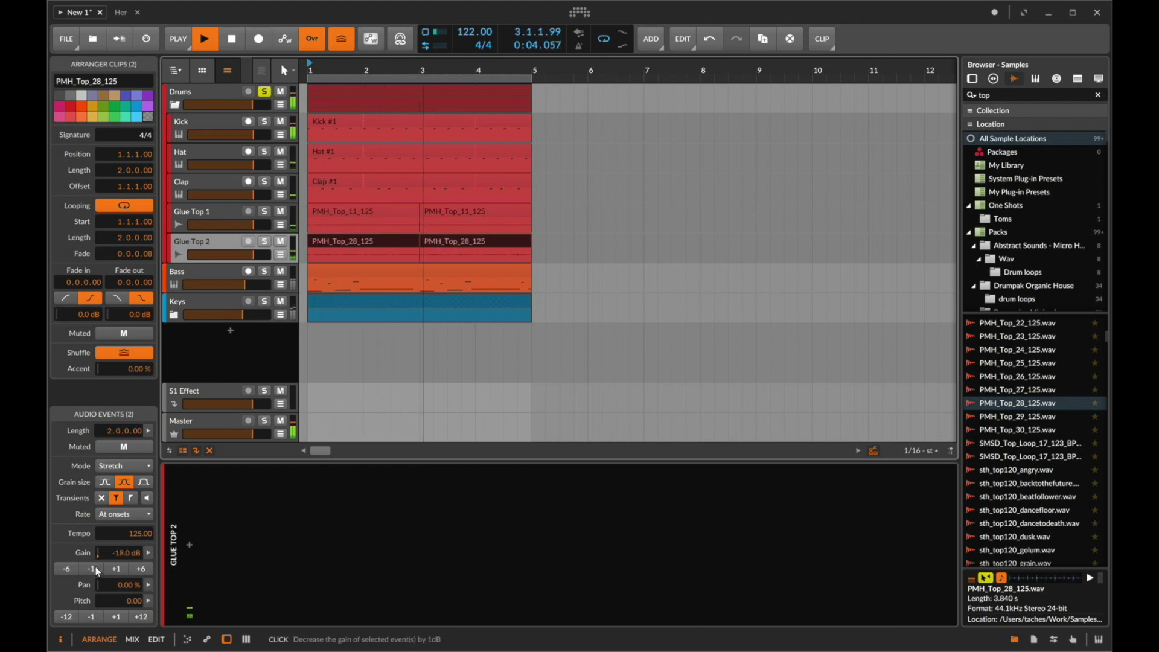
Unsolo the Drums group, solo the Glue Top 1 track to listen to it, and select the Drums group track.
{"action": "left_click", "coordinate": [265, 214]}
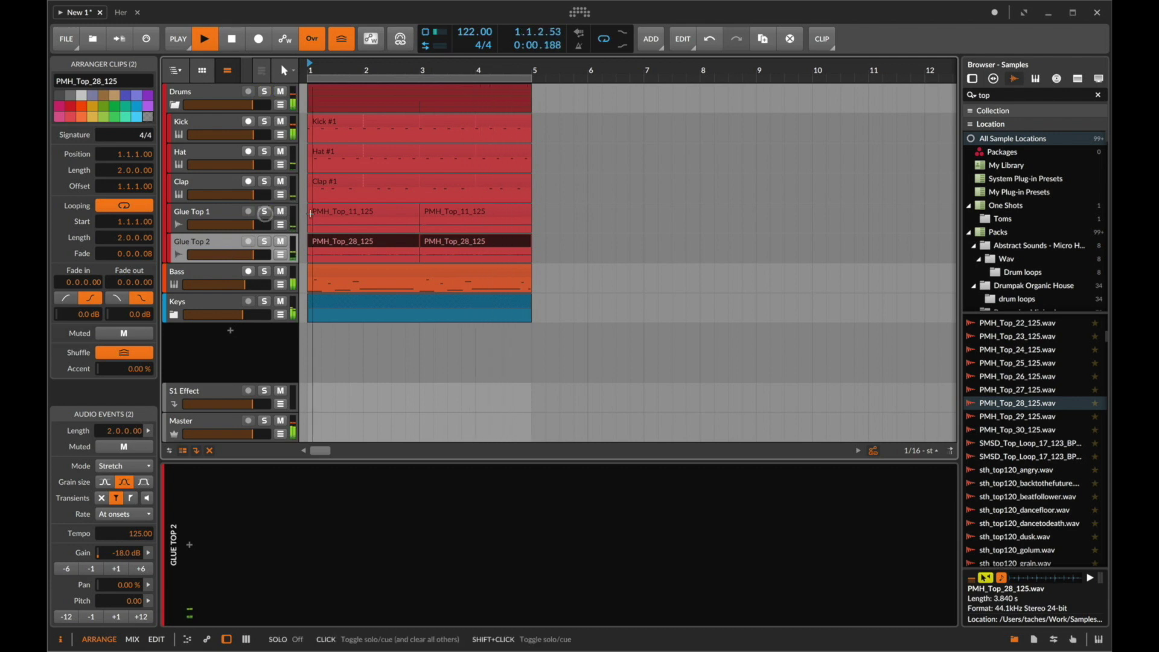
{"action": "left_click", "coordinate": [264, 212]}
{"action": "left_click", "coordinate": [263, 102]}
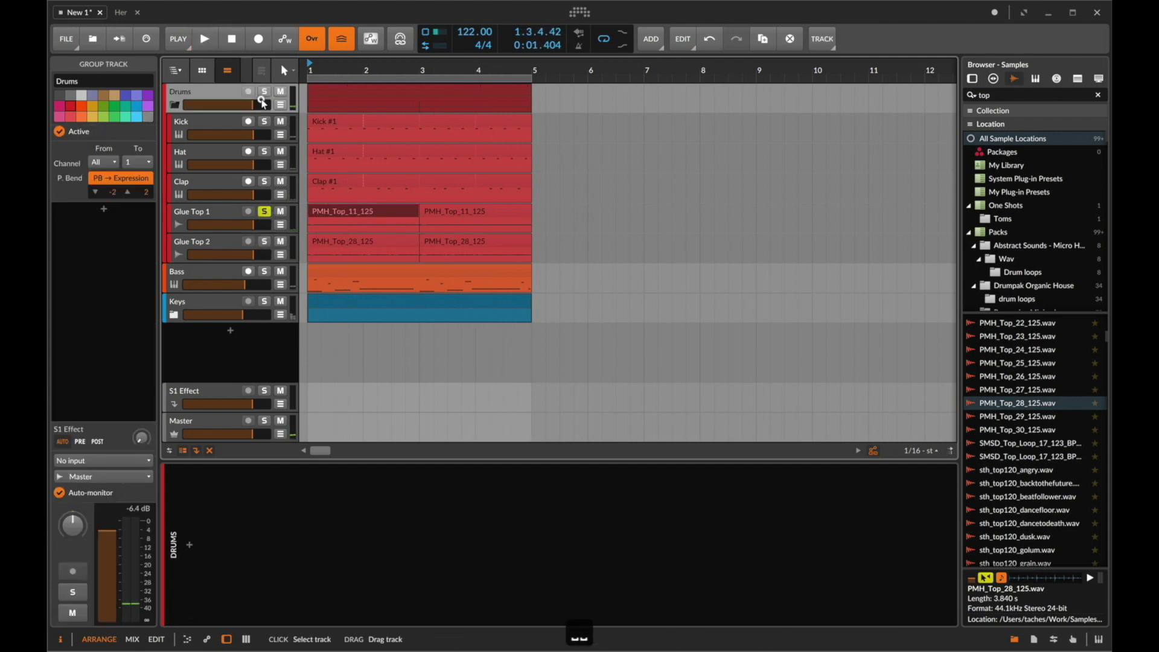
Raise the gain of the second PMH_Top_11_125 clip on Glue Top 1 to -15 dB.
{"action": "left_click", "coordinate": [375, 212]}
{"action": "left_click", "coordinate": [453, 212], "text": "shift"}
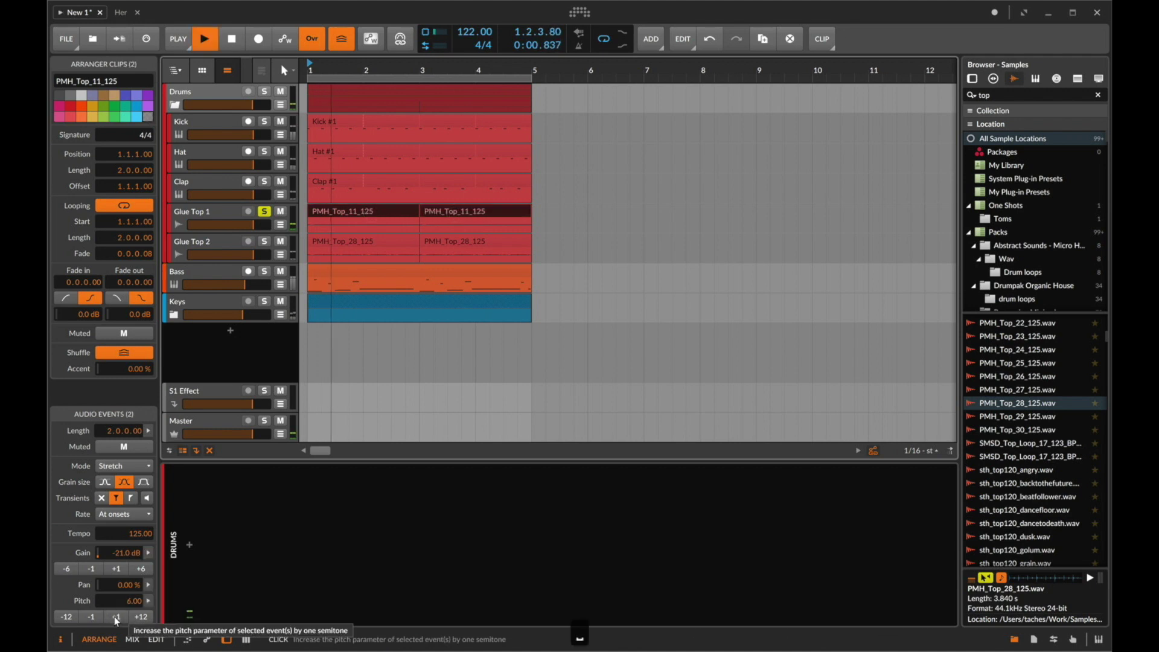
{"action": "left_click", "coordinate": [352, 209]}
{"action": "left_click", "coordinate": [466, 211]}
{"action": "left_click", "coordinate": [142, 568]}
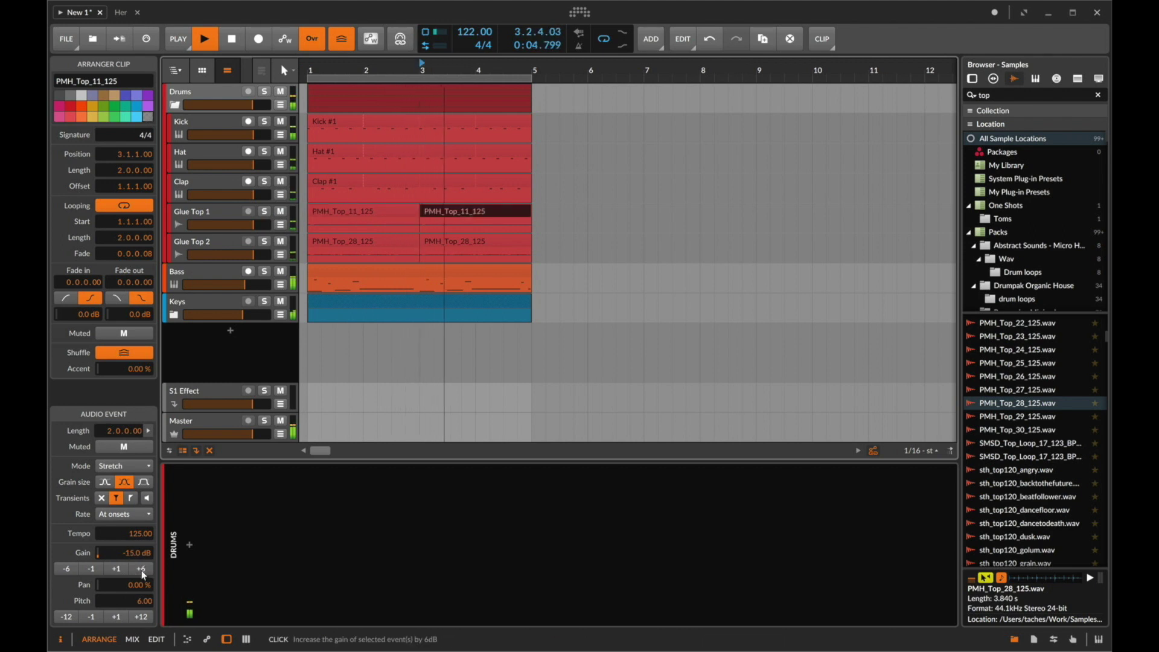
Solo the Drums group and mute Glue Top 1 to hear the drums without it.
{"action": "left_click", "coordinate": [264, 91]}
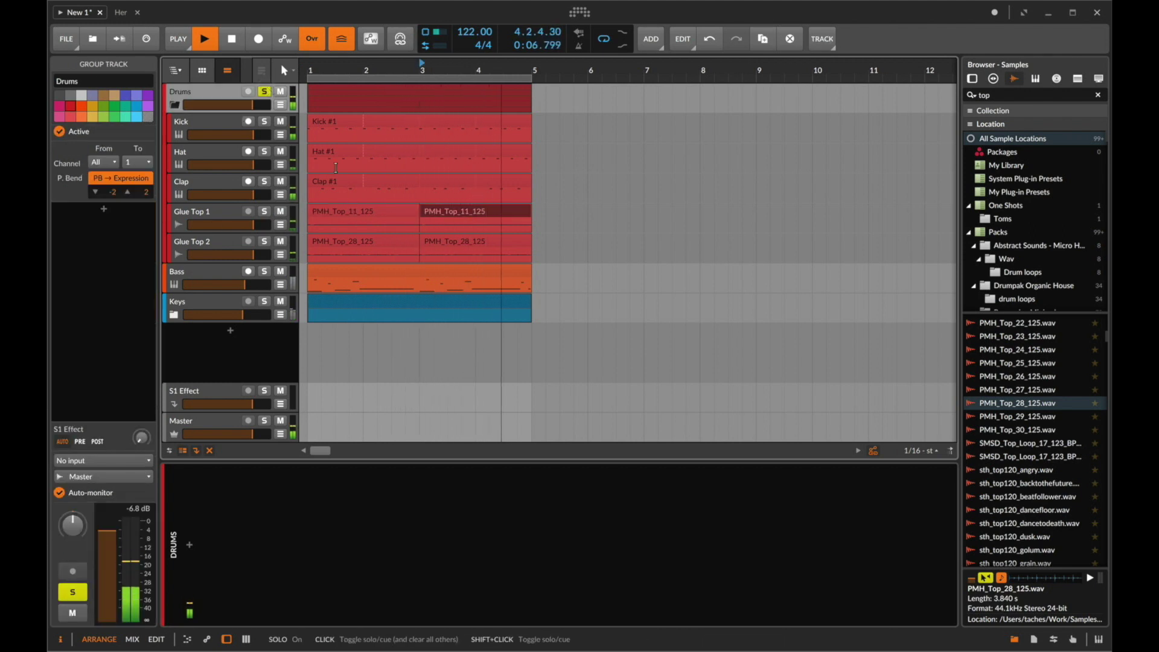
{"action": "left_click", "coordinate": [359, 215]}
{"action": "left_click", "coordinate": [282, 212]}
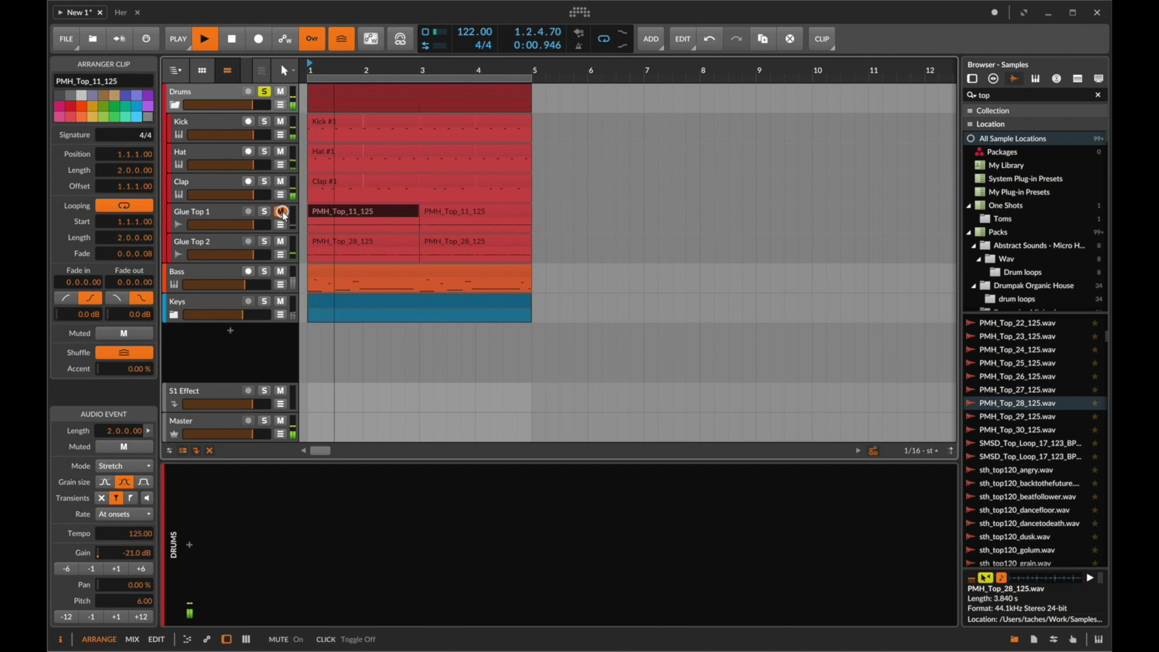
Bounce the first PMH_Top_11_125 clip pre-fader at 32-bit floating-point and replace both Glue Top 1 clips with the bounced audio.
{"action": "key", "text": "super+alt+b"}
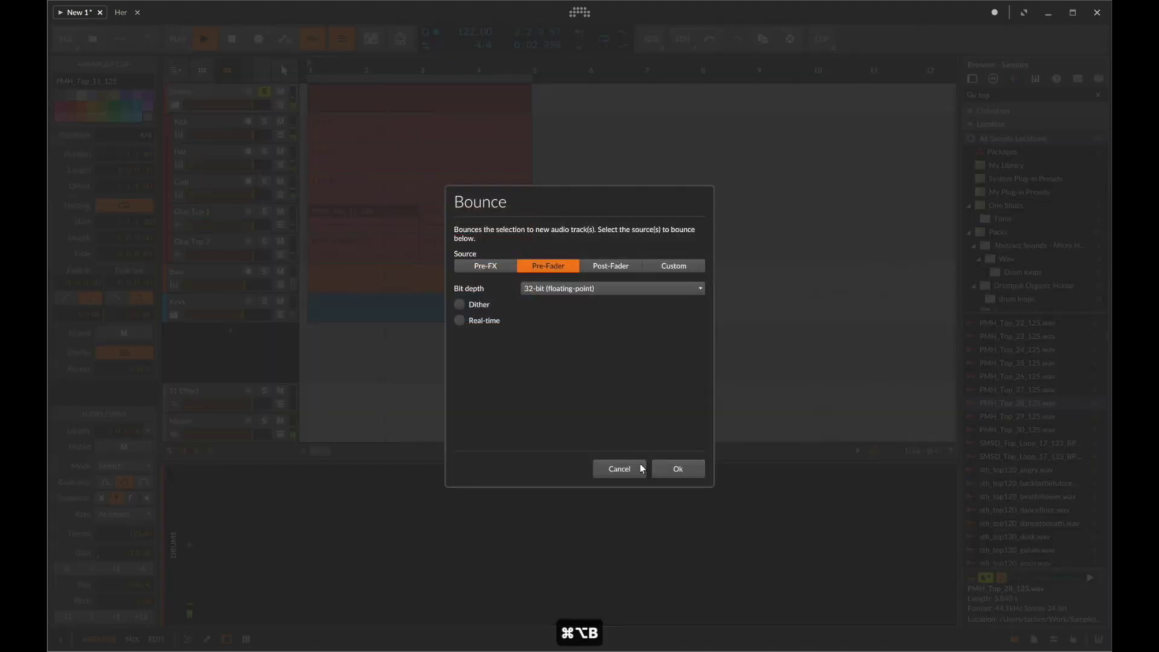
{"action": "left_click", "coordinate": [677, 475]}
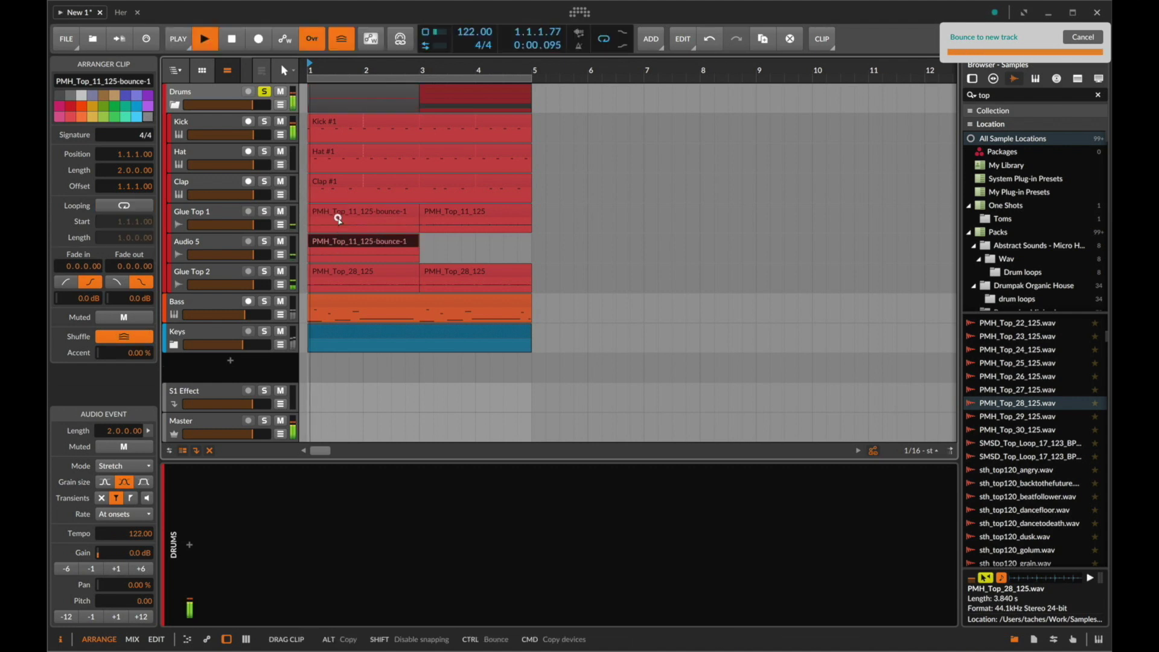
{"action": "left_click_drag", "start_coordinate": [338, 219], "coordinate": [336, 217]}
{"action": "key", "text": "super+d"}
Slice the bounced Glue Top 1 clip into audio events at its onsets, quantize the slices, and duplicate the clip over bars 3 and 4.
{"action": "double_click", "coordinate": [352, 212]}
{"action": "key", "text": "space"}
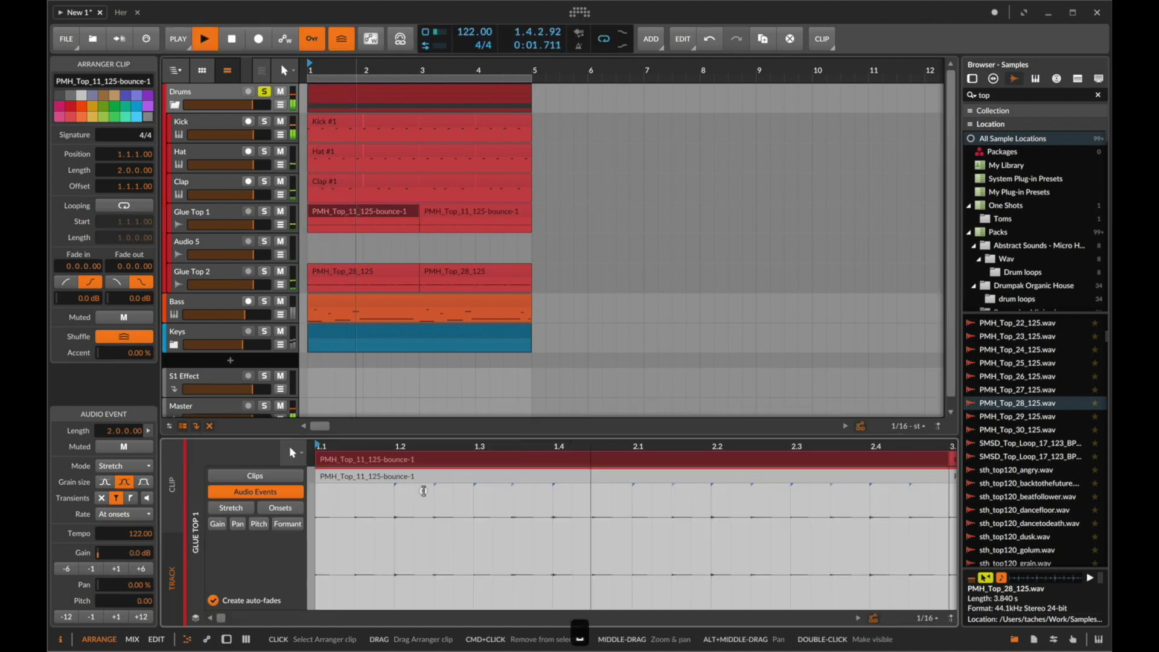
{"action": "key", "text": "super+a"}
{"action": "key", "text": "super+p"}
{"action": "key", "text": "Return"}
{"action": "key", "text": "super+a"}
{"action": "key", "text": "super+u"}
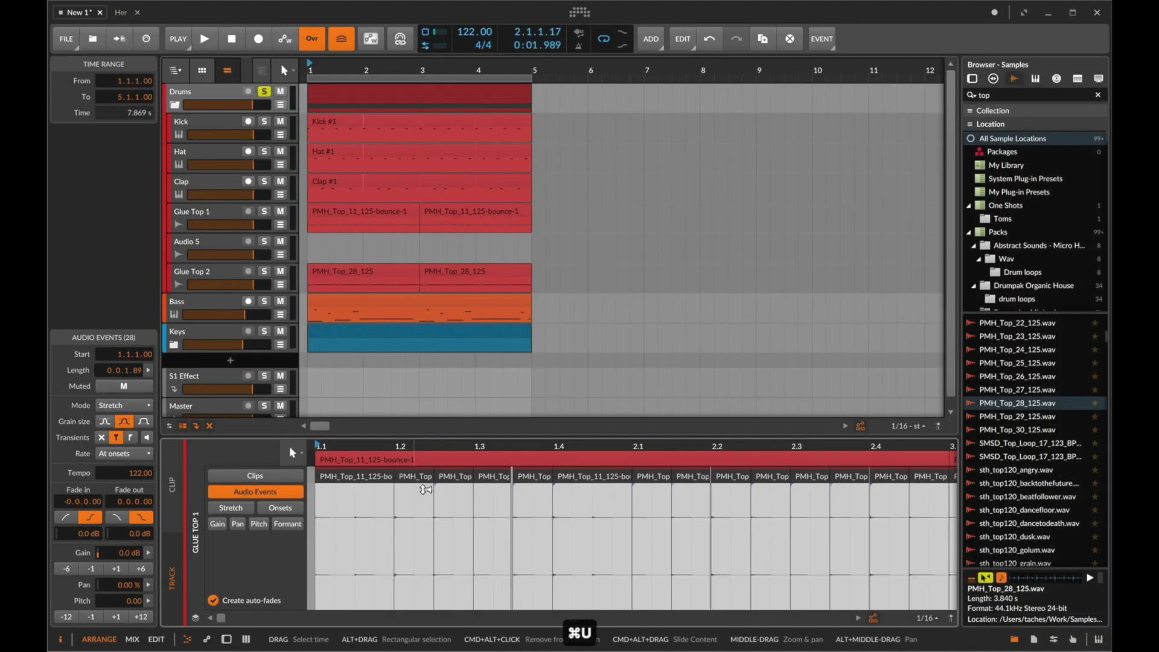
{"action": "left_click", "coordinate": [350, 212]}
{"action": "key", "text": "super+d"}
{"action": "left_click", "coordinate": [353, 272]}
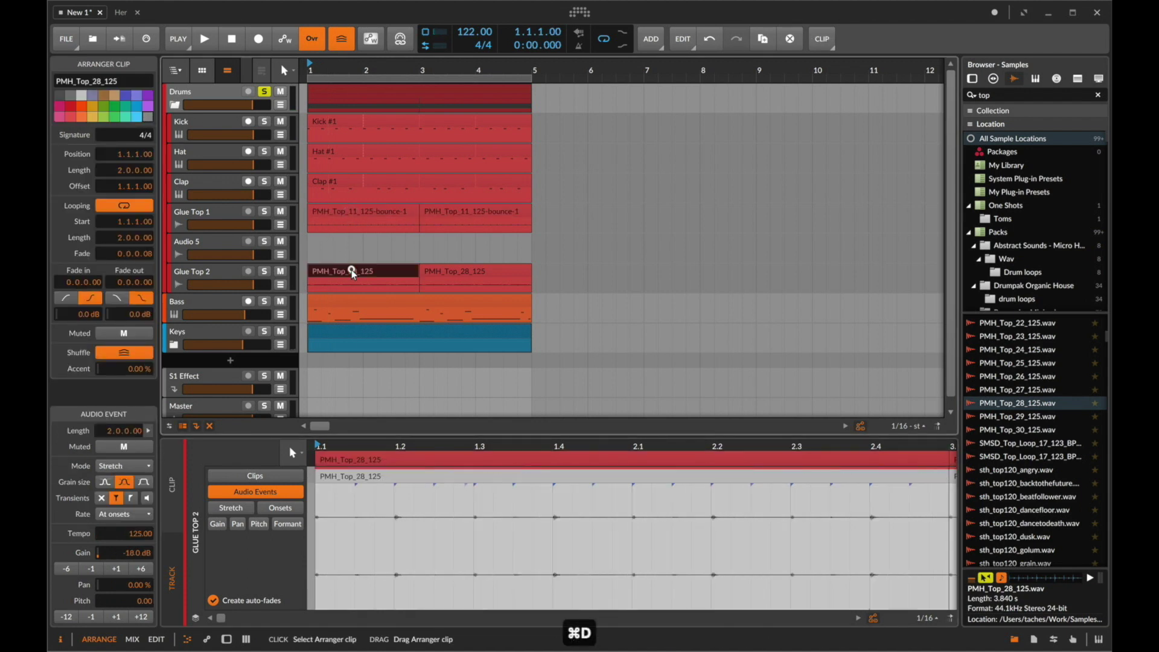
{"action": "left_click", "coordinate": [395, 510]}
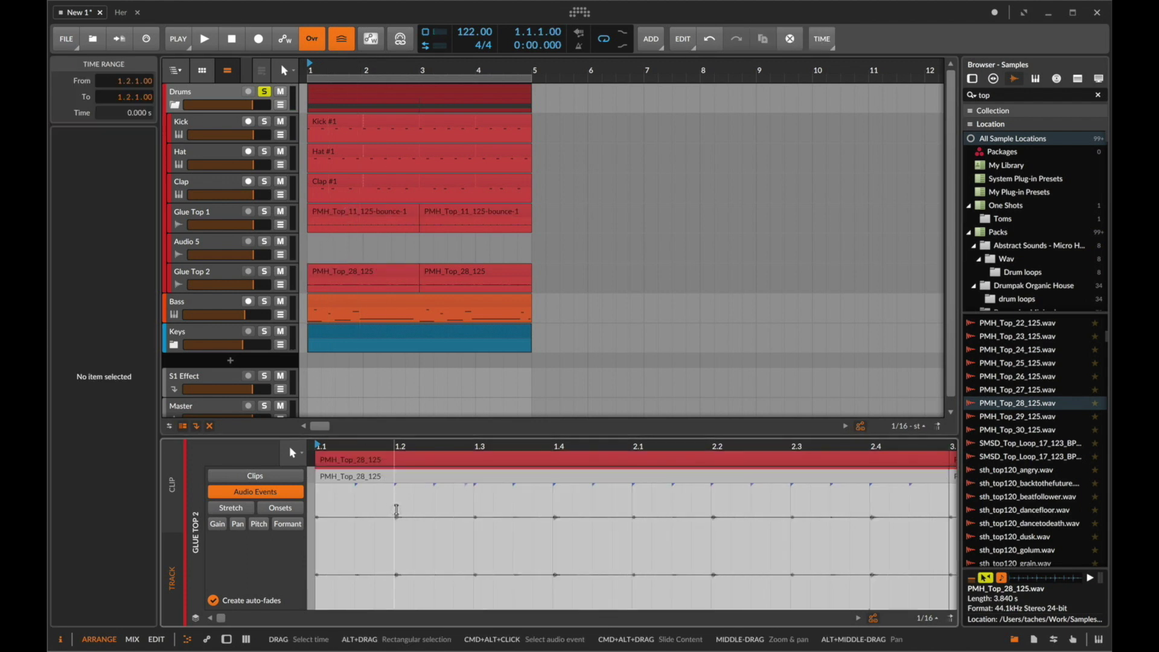
{"action": "key", "text": "super+a"}
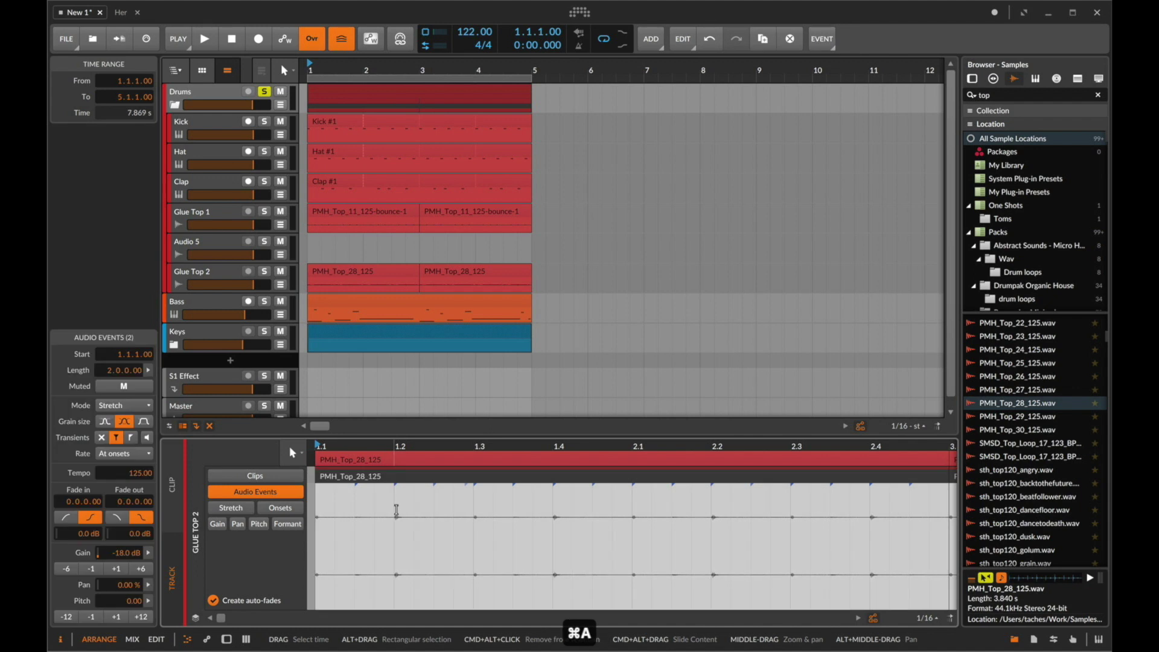
Delete the empty Audio 5 track and remove the Gate and EQ+ devices from Glue Top 1.
{"action": "left_click", "coordinate": [201, 243]}
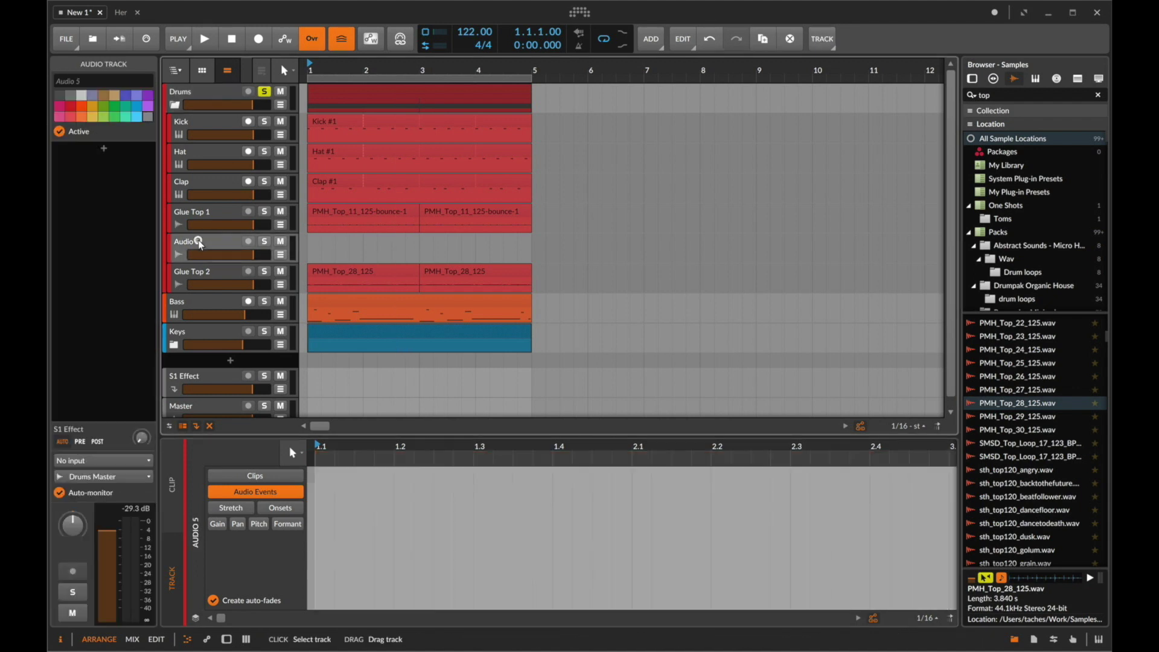
{"action": "key", "text": "BackSpace"}
{"action": "key", "text": "Up"}
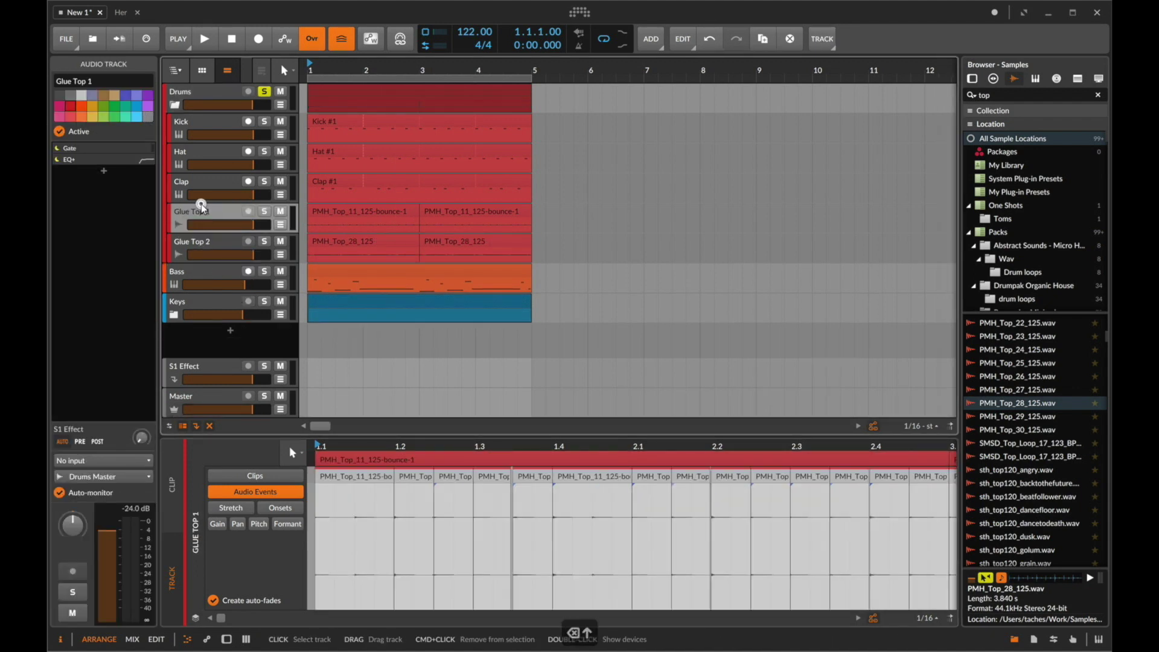
{"action": "key", "text": "d"}
{"action": "key", "text": "super+a"}
{"action": "key", "text": "BackSpace"}
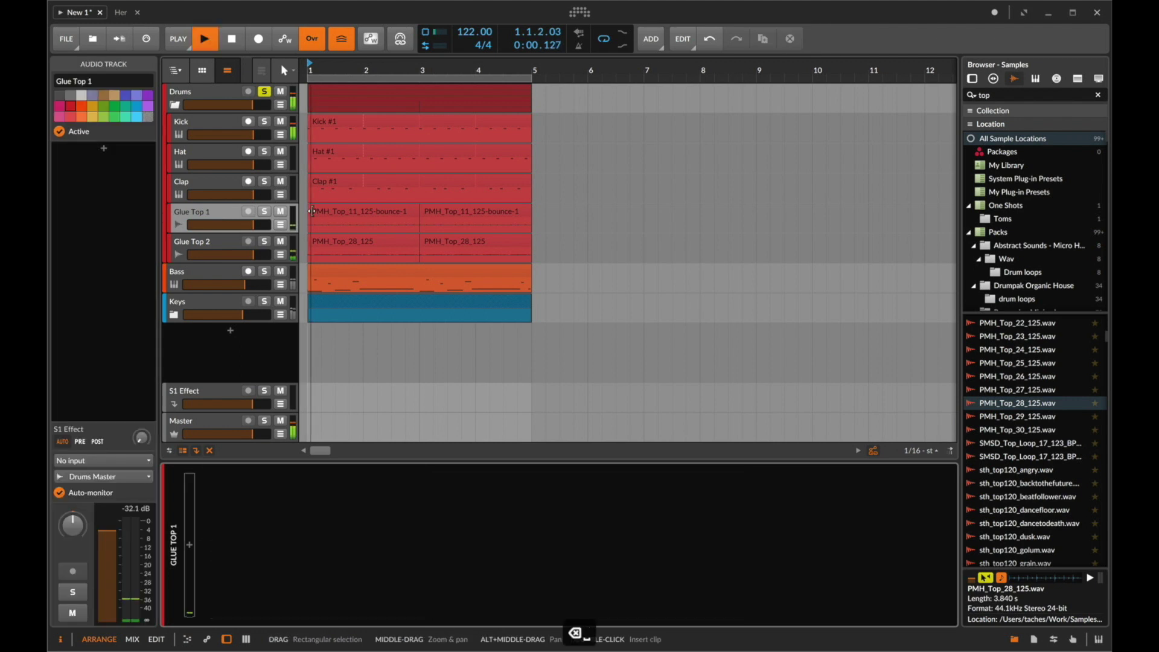
Solo Glue Top 2 and add an EQ+ to it with a low-cut at 264 Hz and a +5.5 dB bell at 3.89 kHz.
{"action": "left_click", "coordinate": [264, 242]}
{"action": "left_click", "coordinate": [186, 550]}
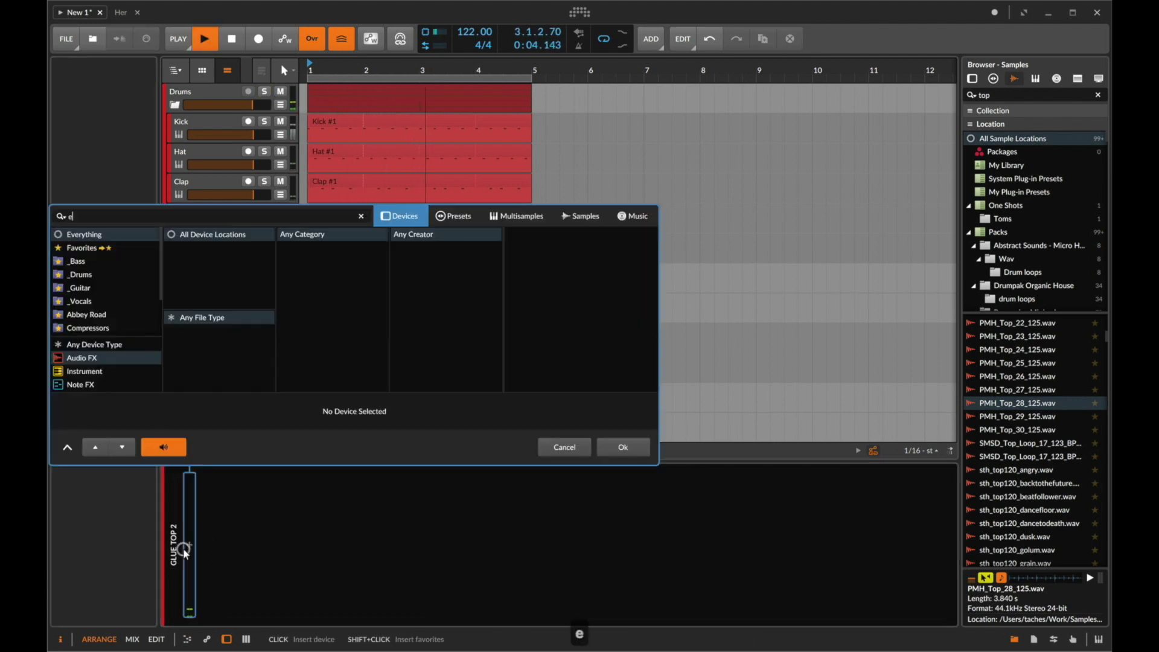
{"action": "type", "text": "eq"}
{"action": "key", "text": "Down"}
{"action": "key", "text": "Return"}
{"action": "left_click_drag", "start_coordinate": [218, 560], "coordinate": [324, 571]}
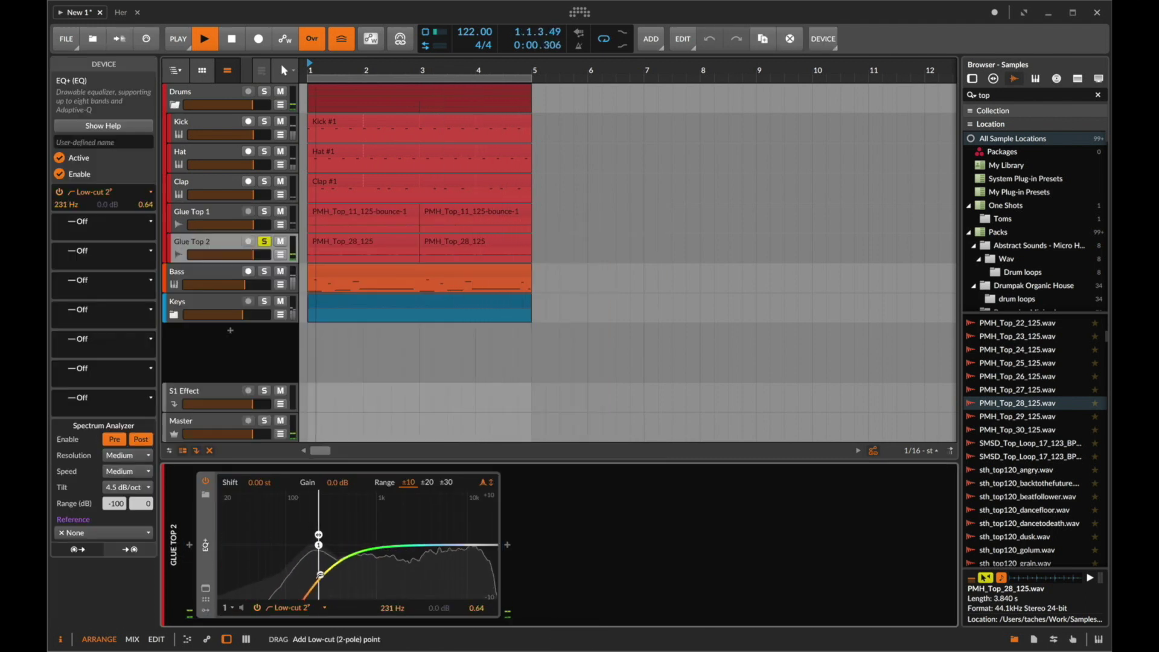
{"action": "left_click", "coordinate": [434, 547]}
{"action": "left_click_drag", "start_coordinate": [435, 549], "coordinate": [430, 519]}
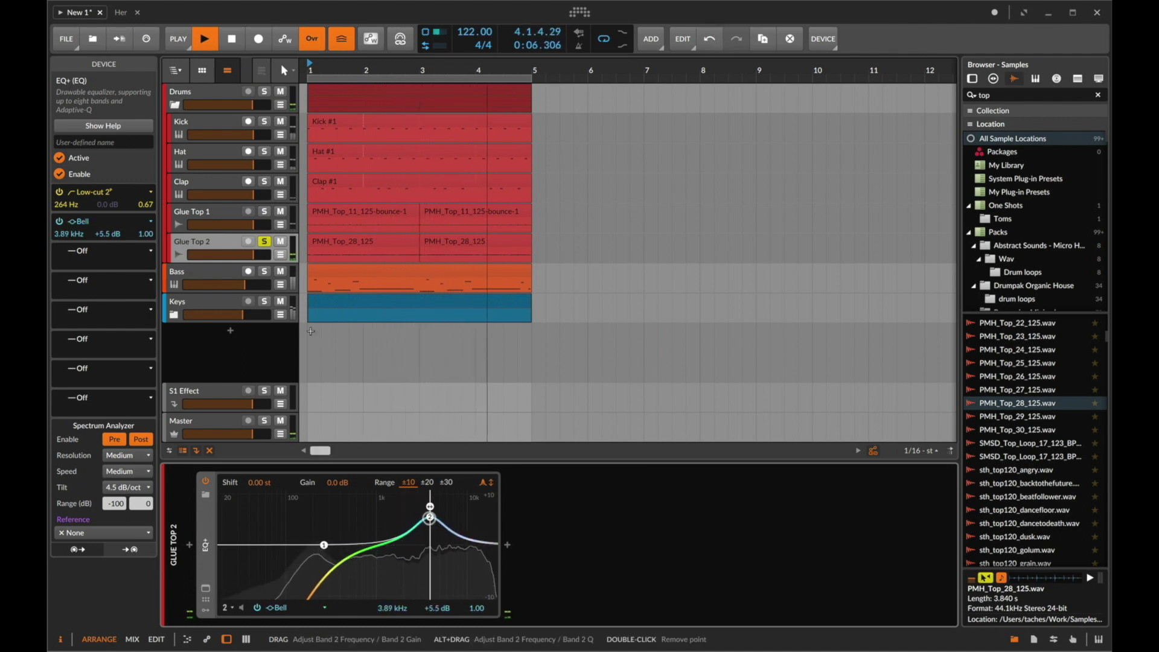
Solo the Drums group instead of Glue Top 2 and add a high-cut band at 3.57 kHz to the Glue Top 2 EQ+.
{"action": "left_click", "coordinate": [264, 241]}
{"action": "left_click", "coordinate": [264, 91]}
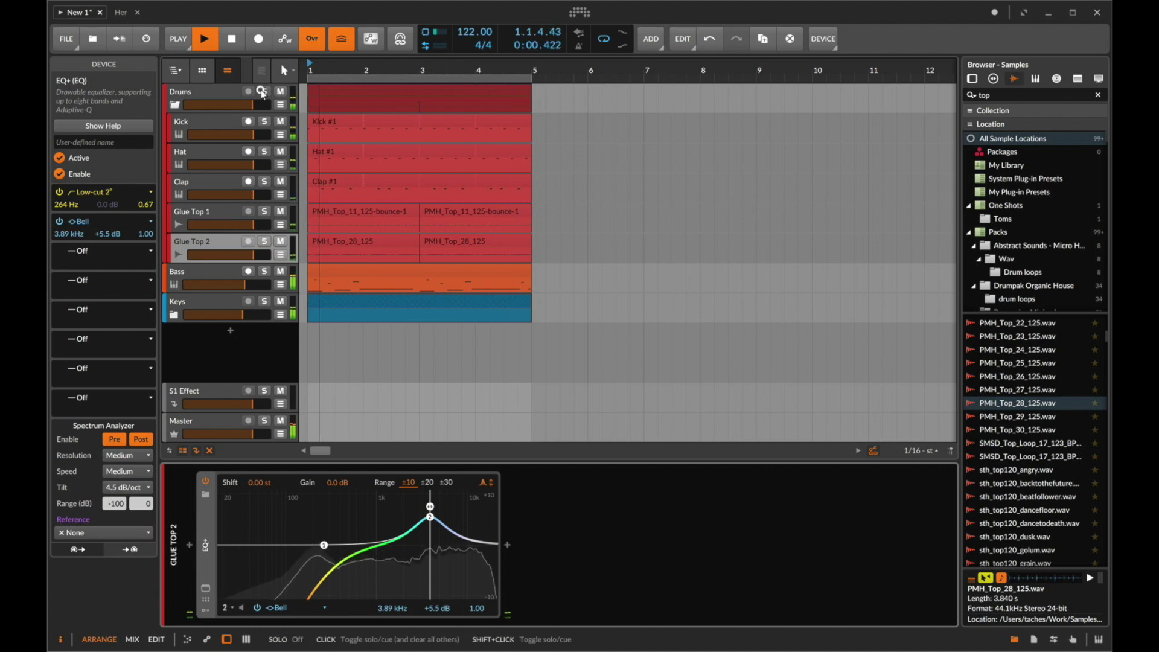
{"action": "left_click", "coordinate": [343, 240]}
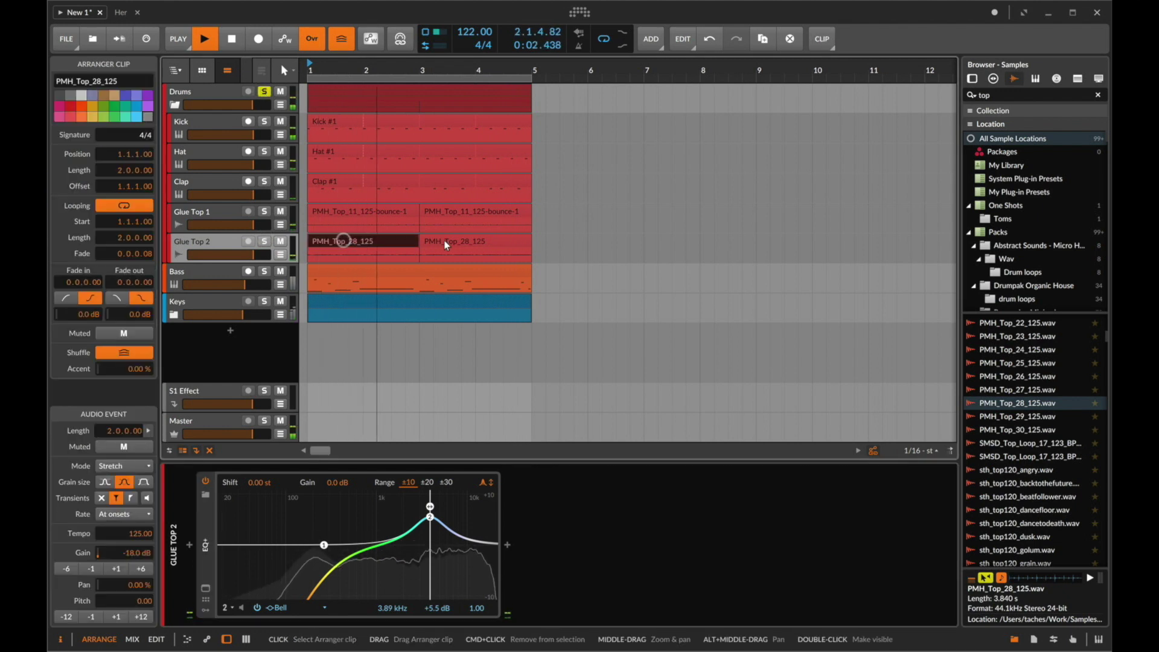
{"action": "left_click", "coordinate": [447, 241], "text": "shift"}
{"action": "left_click_drag", "start_coordinate": [489, 560], "coordinate": [426, 535]}
Compare the soloed drums with Glue Top 1 and Glue Top 2 muted and unmuted, and stop playback.
{"action": "left_click", "coordinate": [280, 242]}
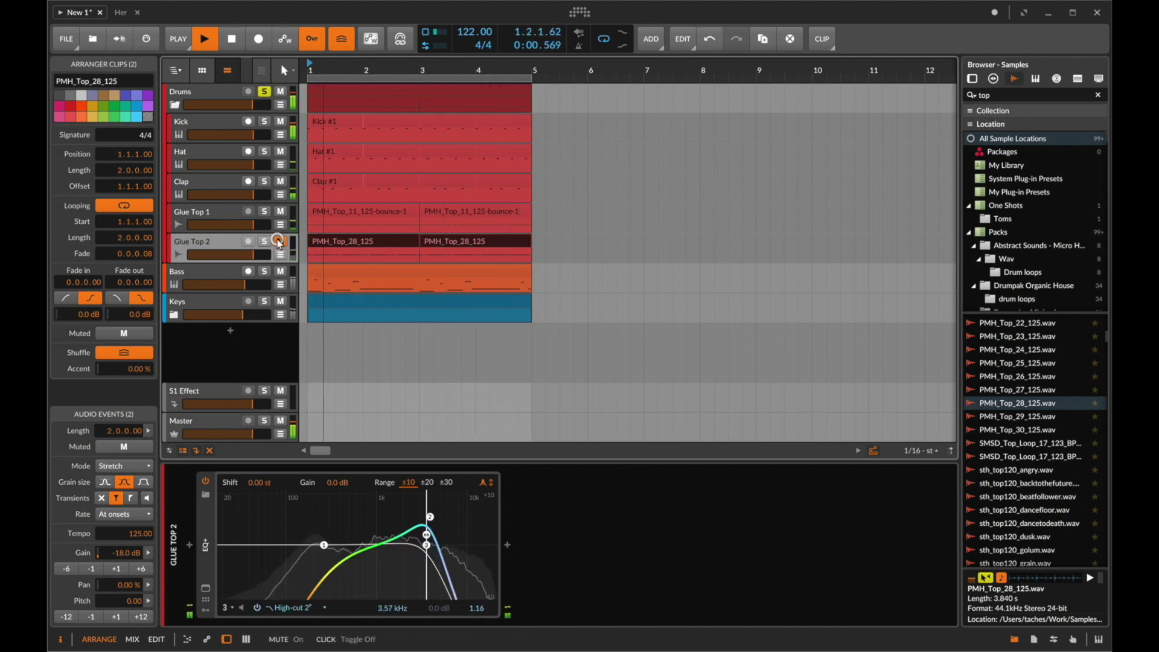
{"action": "left_click", "coordinate": [280, 212]}
{"action": "left_click", "coordinate": [281, 212]}
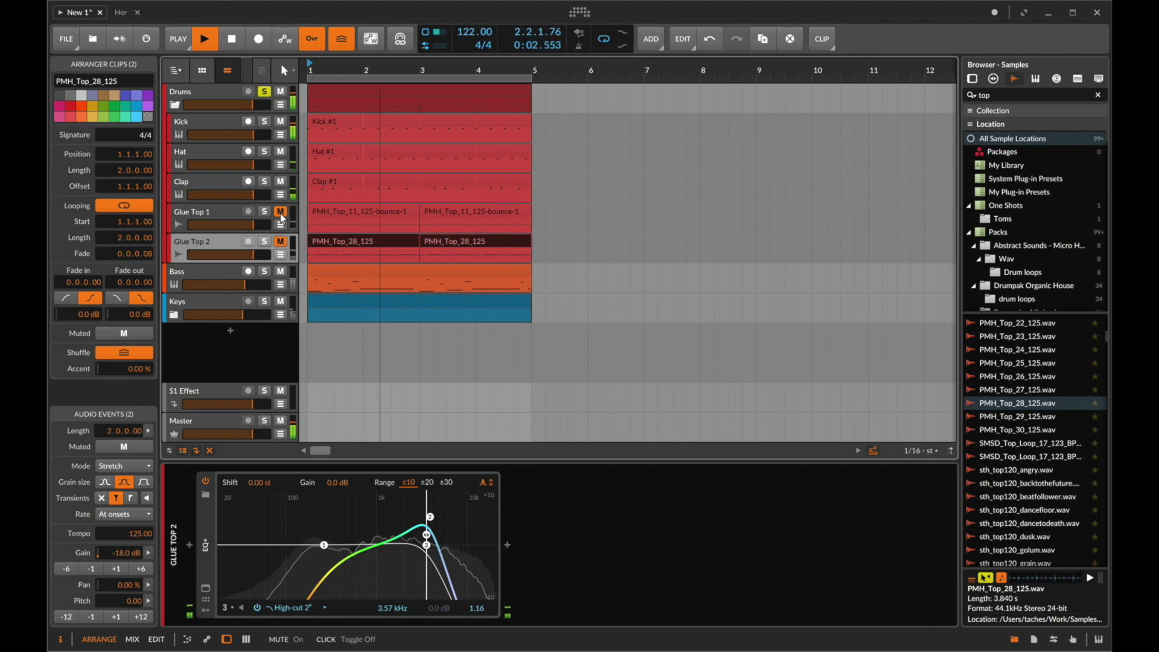
{"action": "left_click", "coordinate": [281, 242]}
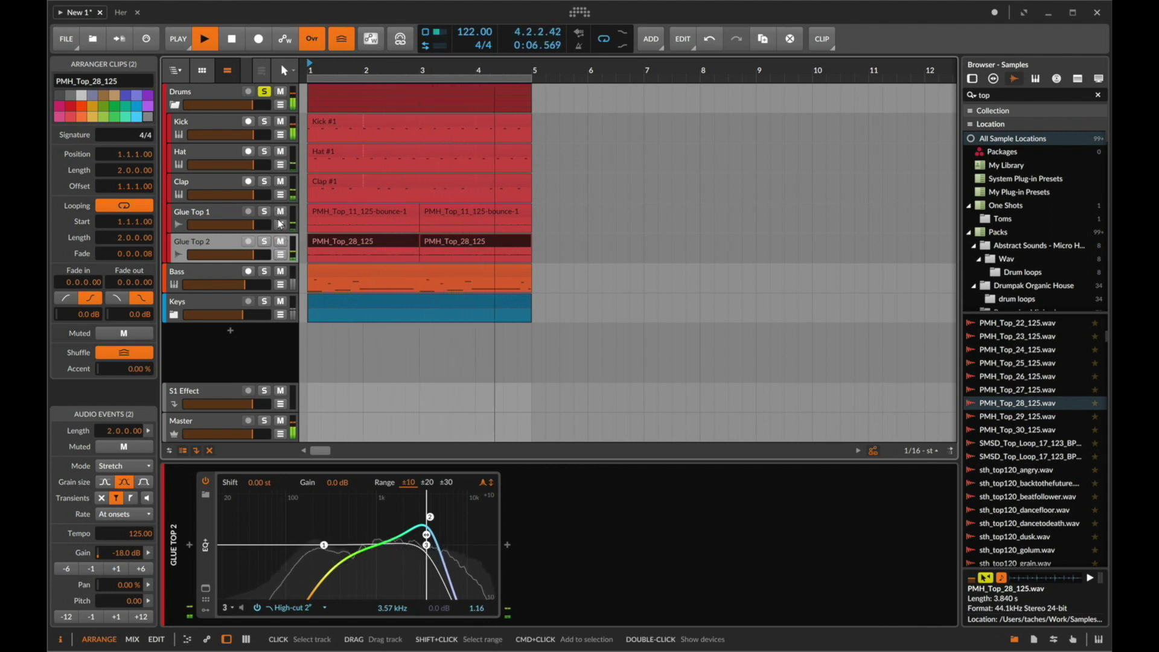
{"action": "left_click", "coordinate": [280, 218]}
{"action": "left_click", "coordinate": [280, 212]}
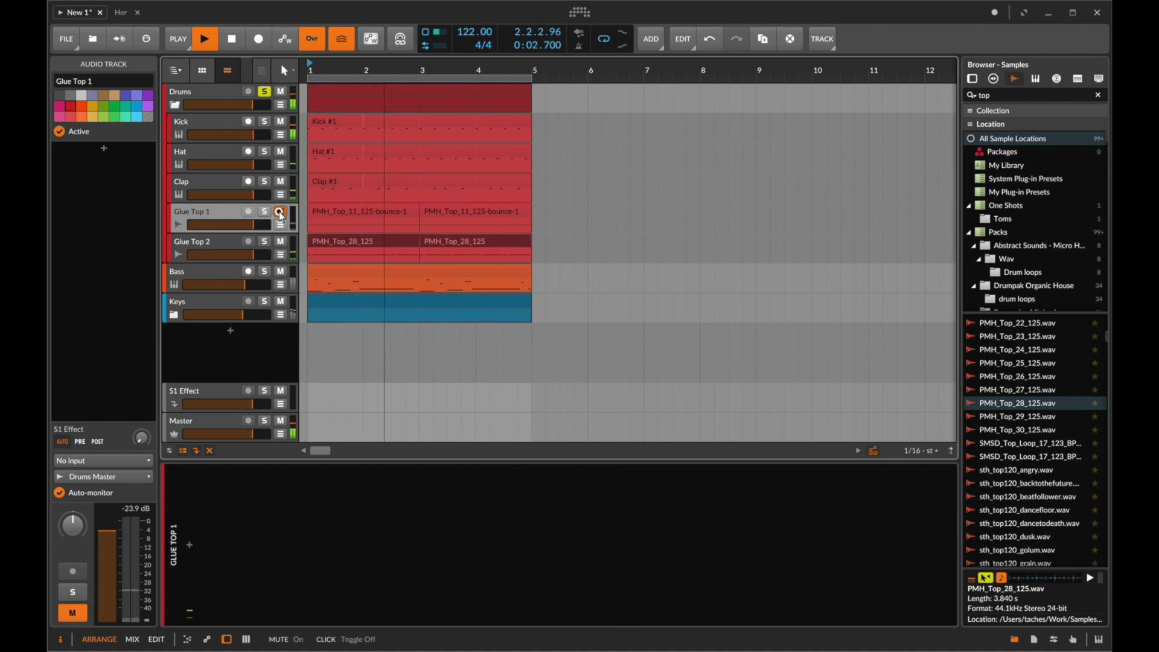
{"action": "left_click", "coordinate": [280, 212]}
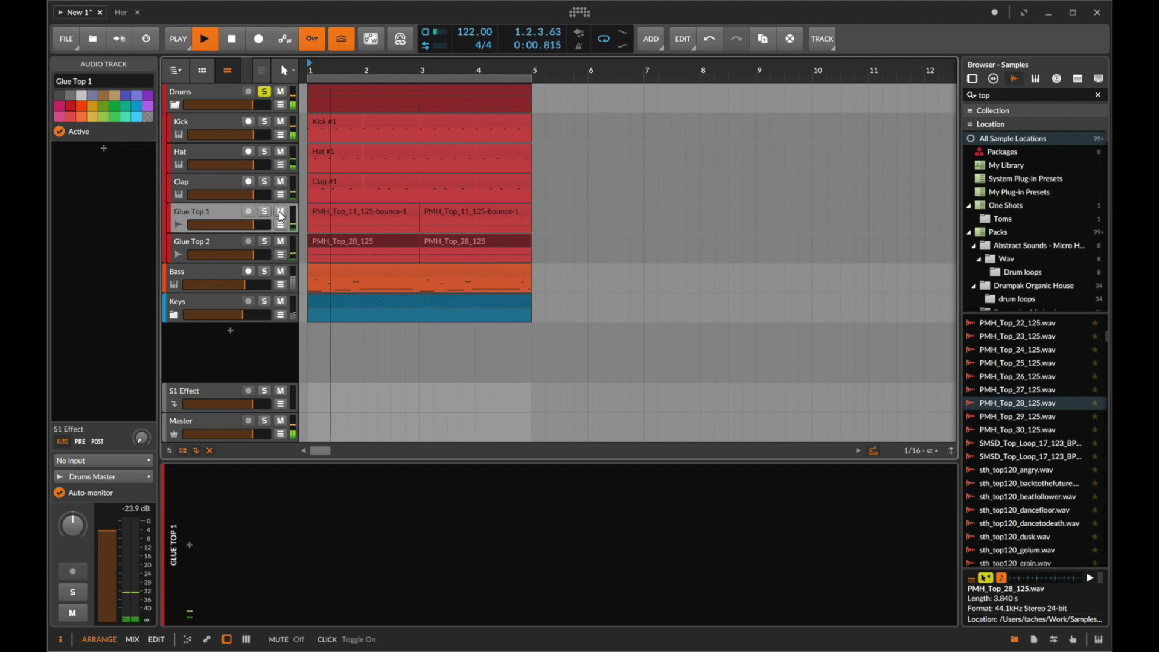
{"action": "left_click", "coordinate": [351, 215]}
{"action": "left_click", "coordinate": [211, 240]}
{"action": "key", "text": "space"}
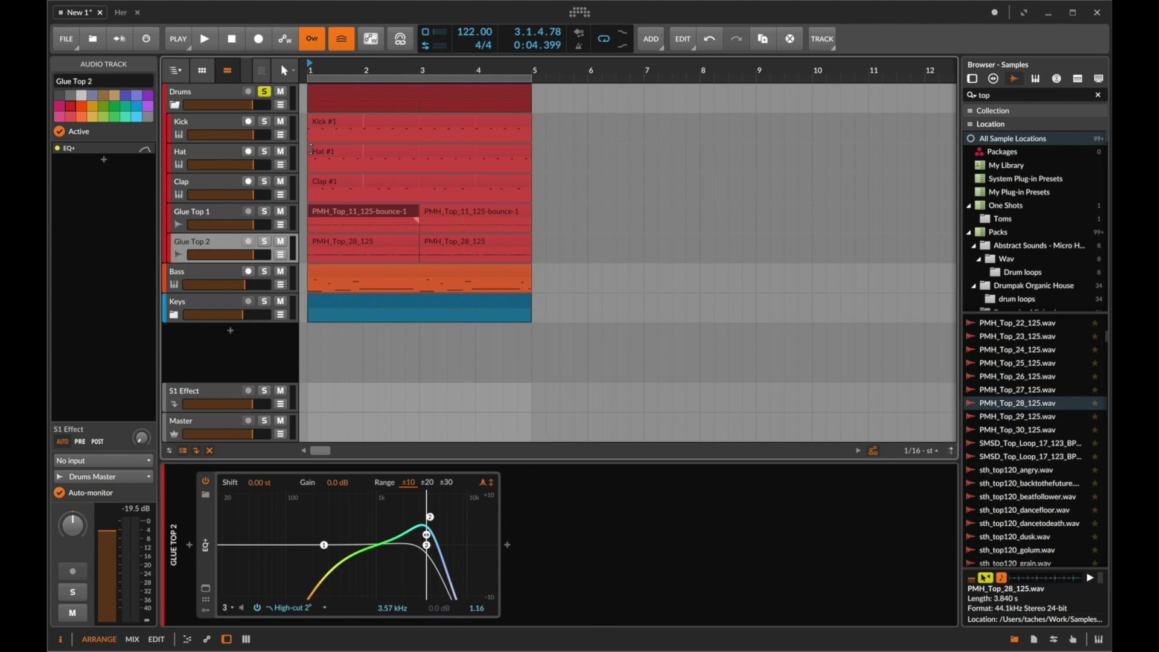
Add a new instrument track directly below Kick in the Drums group.
{"action": "left_click", "coordinate": [211, 116]}
{"action": "key", "text": "shift+super+t"}
{"action": "double_click", "coordinate": [203, 158]}
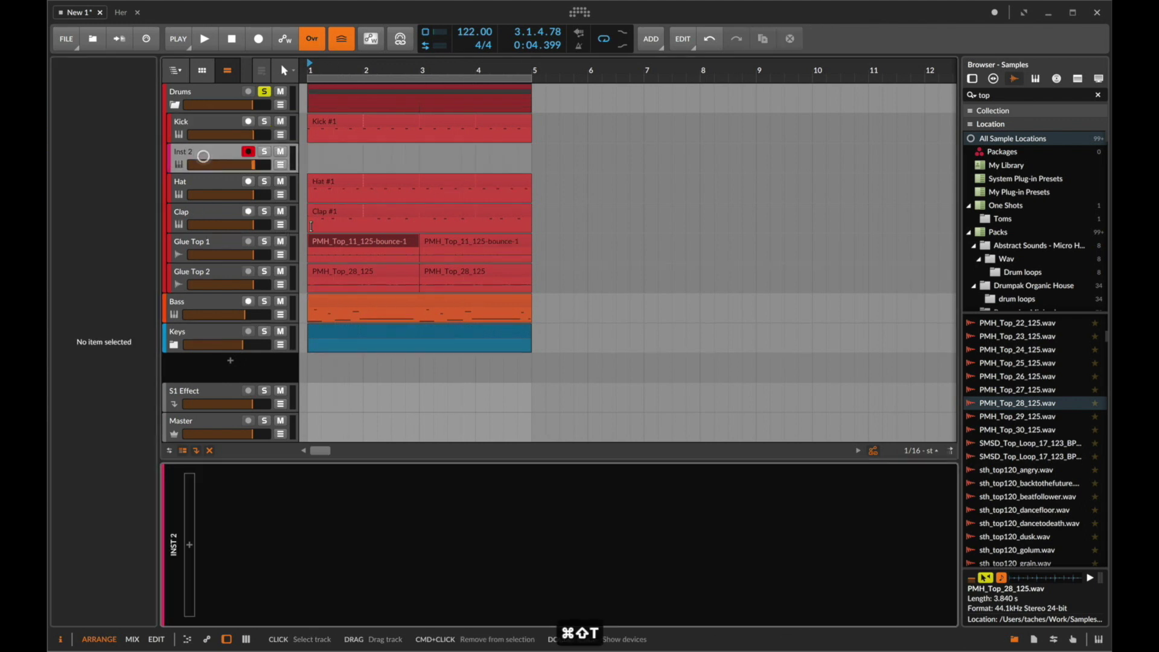
Search the samples for "808 conga" and load 808 Conga 1.wav onto the new instrument track.
{"action": "triple_click", "coordinate": [1007, 94]}
{"action": "type", "text": "8"}
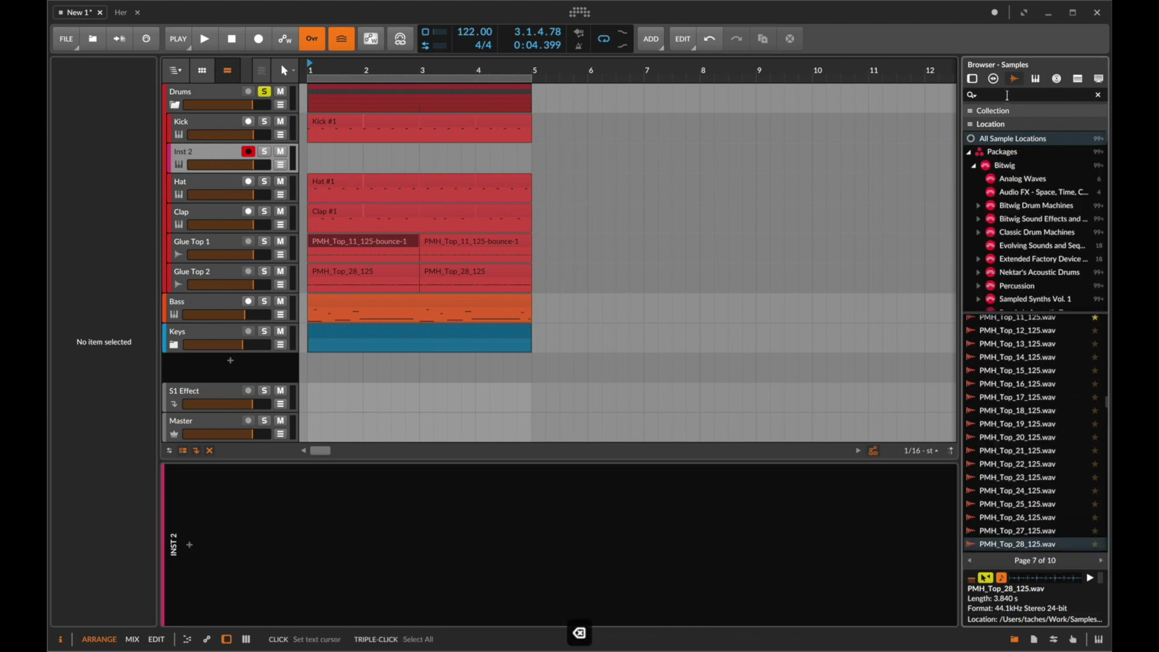
{"action": "type", "text": "08 conga"}
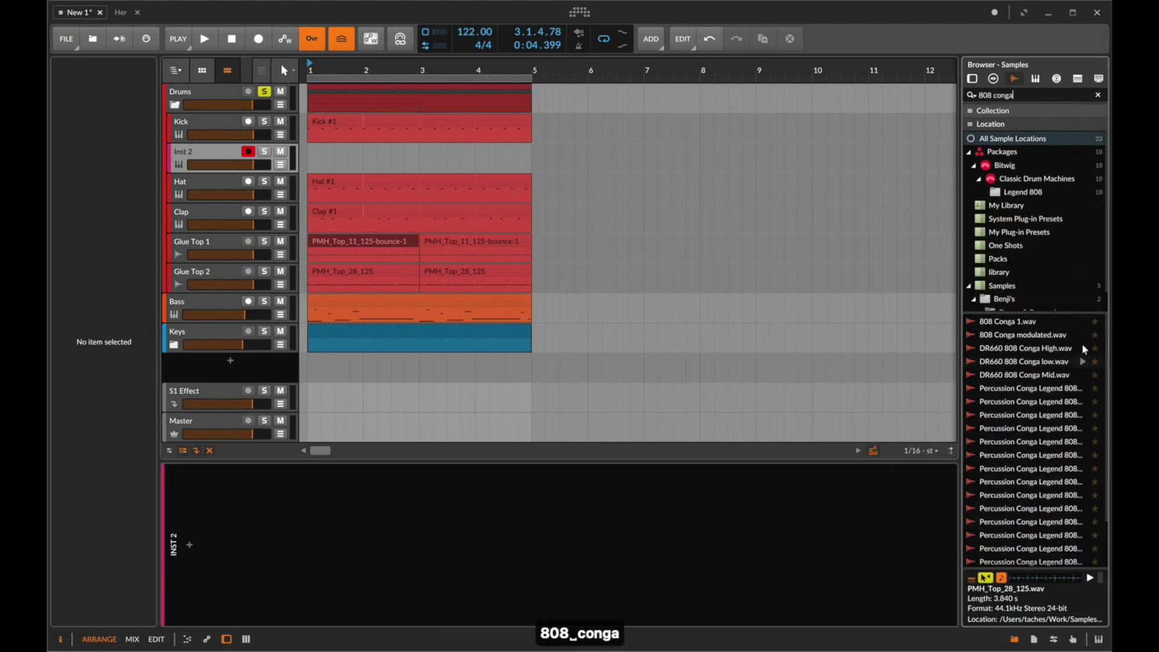
{"action": "left_click", "coordinate": [993, 323]}
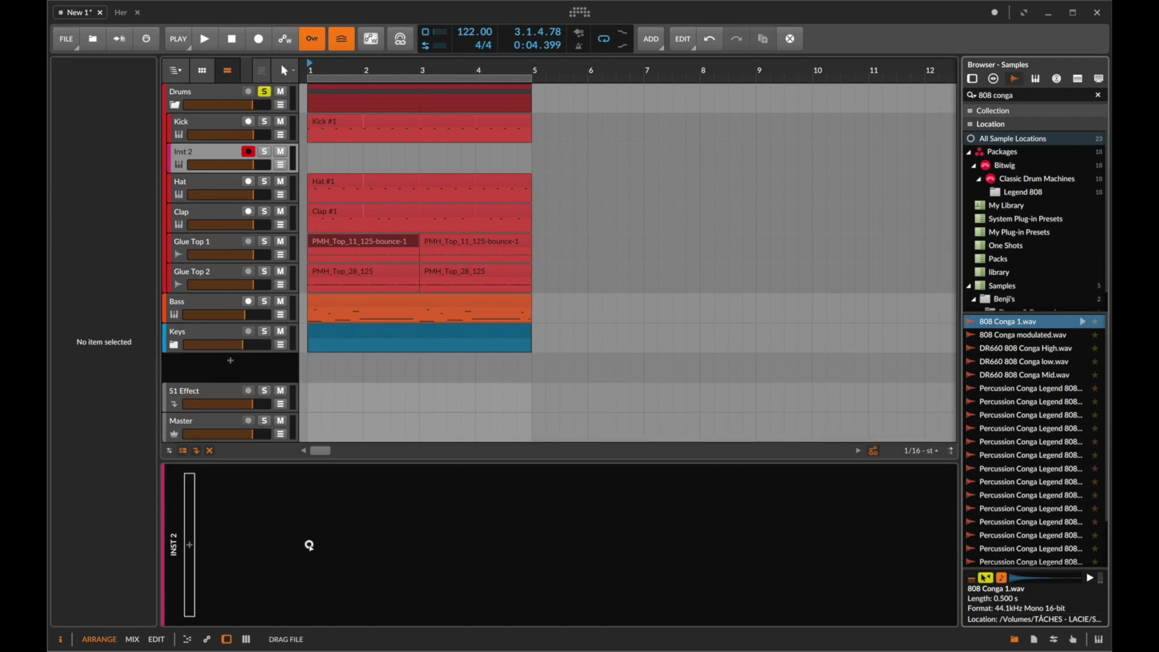
{"action": "left_click_drag", "start_coordinate": [309, 546], "coordinate": [309, 545]}
Create a looping one-bar clip on the 808 Conga 1 track, extend it to four bars, and open it for note editing.
{"action": "double_click", "coordinate": [326, 155]}
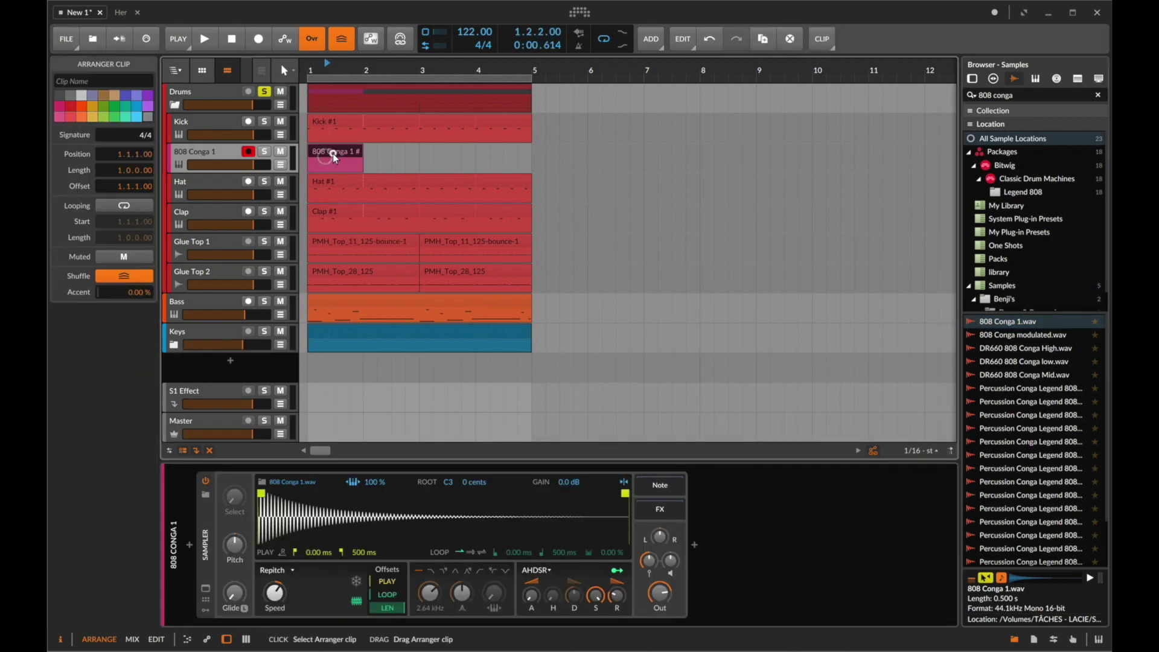
{"action": "left_click_drag", "start_coordinate": [363, 170], "coordinate": [519, 156]}
{"action": "double_click", "coordinate": [520, 156]}
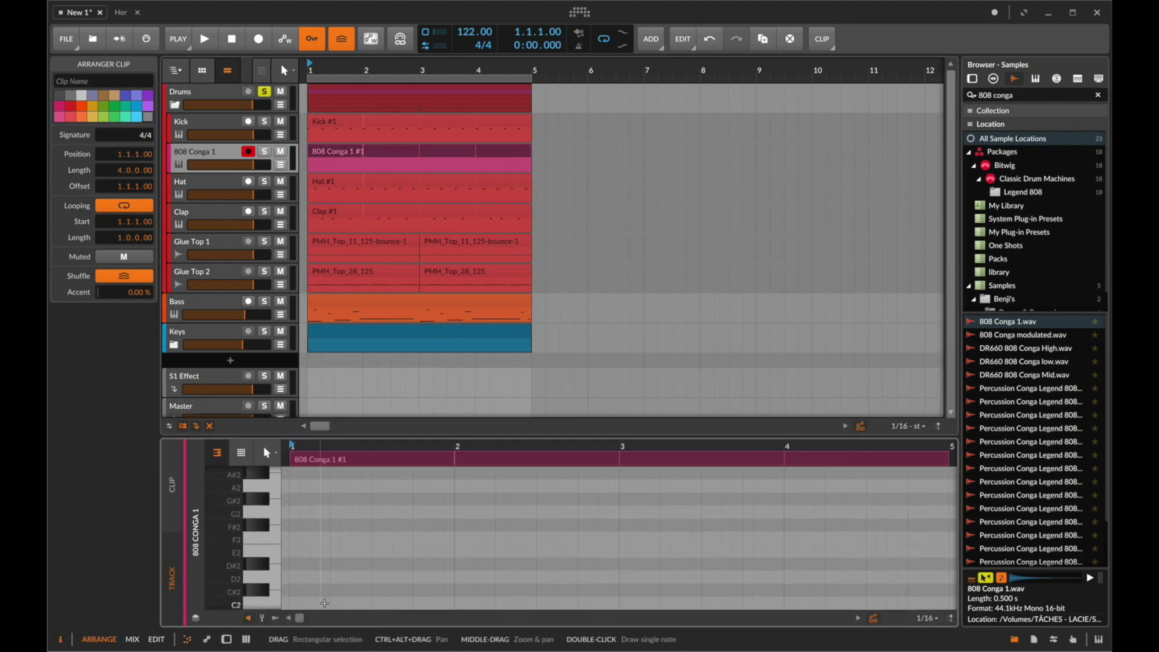
Draw four sixteenth conga notes at 1.1.4, 1.2.3, 1.3.4 and 1.4.3, transpose them up an octave to C3, and play the loop.
{"action": "double_click", "coordinate": [324, 604]}
{"action": "double_click", "coordinate": [356, 604]}
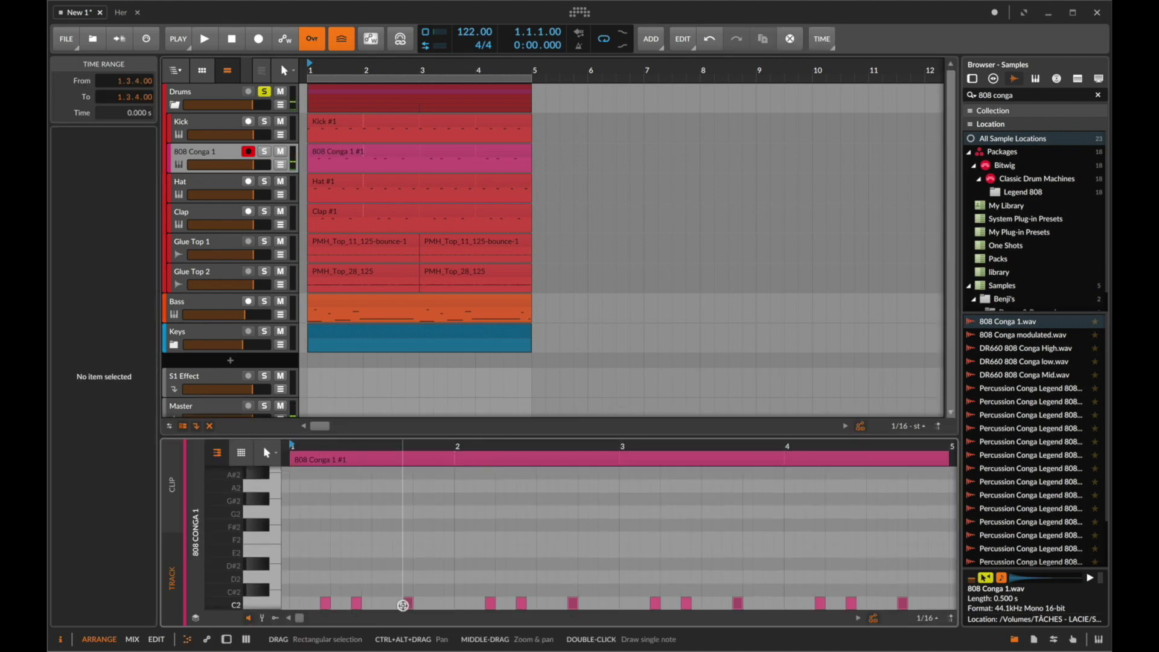
{"action": "double_click", "coordinate": [406, 604]}
{"action": "double_click", "coordinate": [436, 604]}
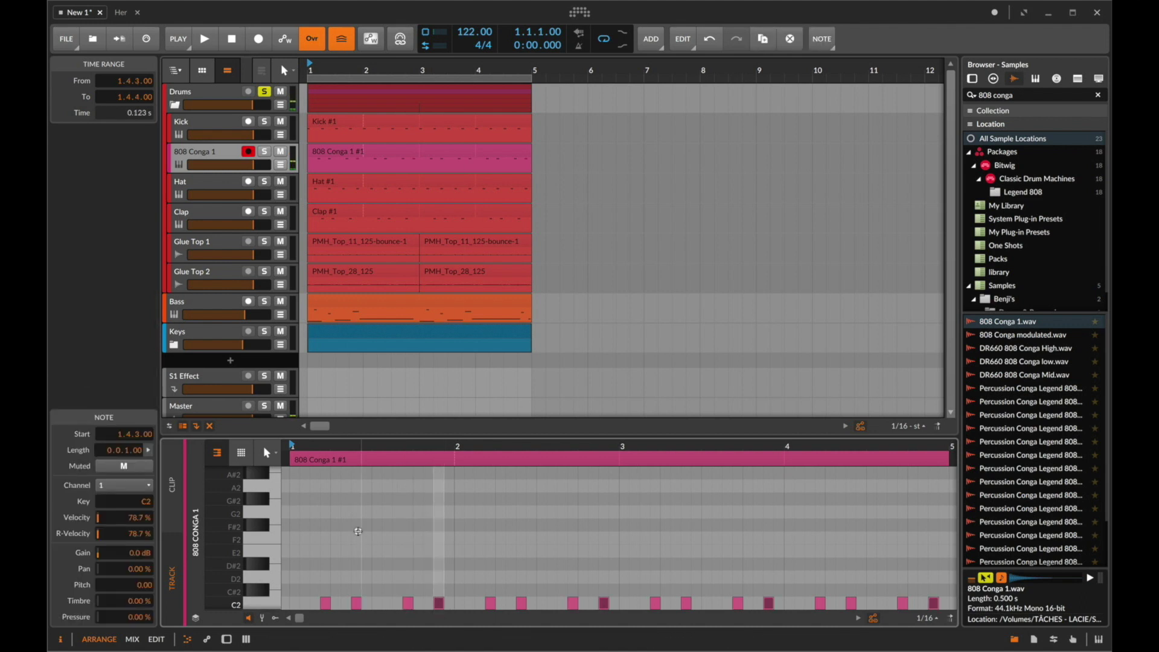
{"action": "key", "text": "super+a"}
{"action": "key", "text": "shift+Up"}
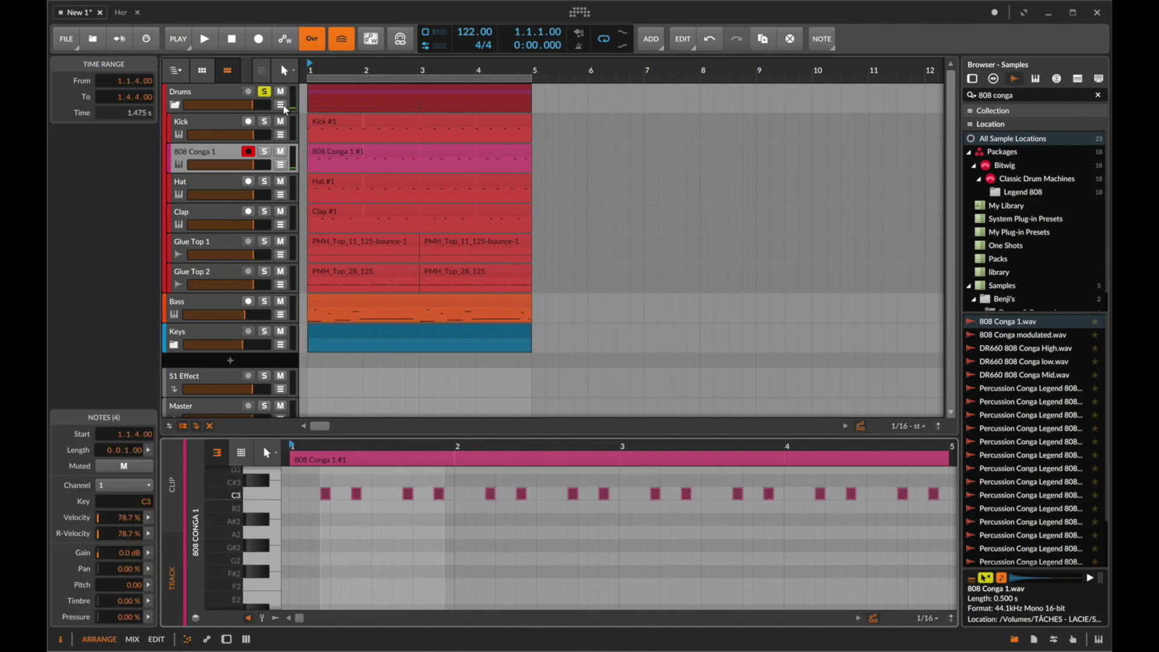
{"action": "key", "text": "space"}
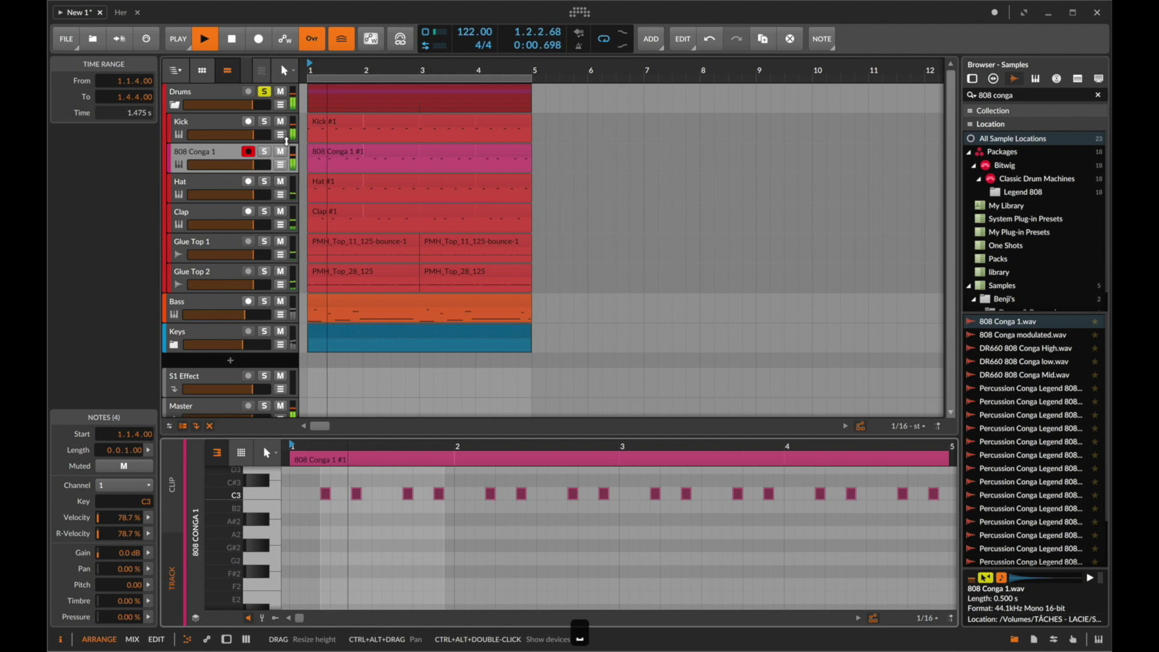
Open the 808 Conga 1 track's Sampler and set its output level to -10 dB.
{"action": "double_click", "coordinate": [211, 155]}
{"action": "left_click", "coordinate": [597, 514], "text": "super"}
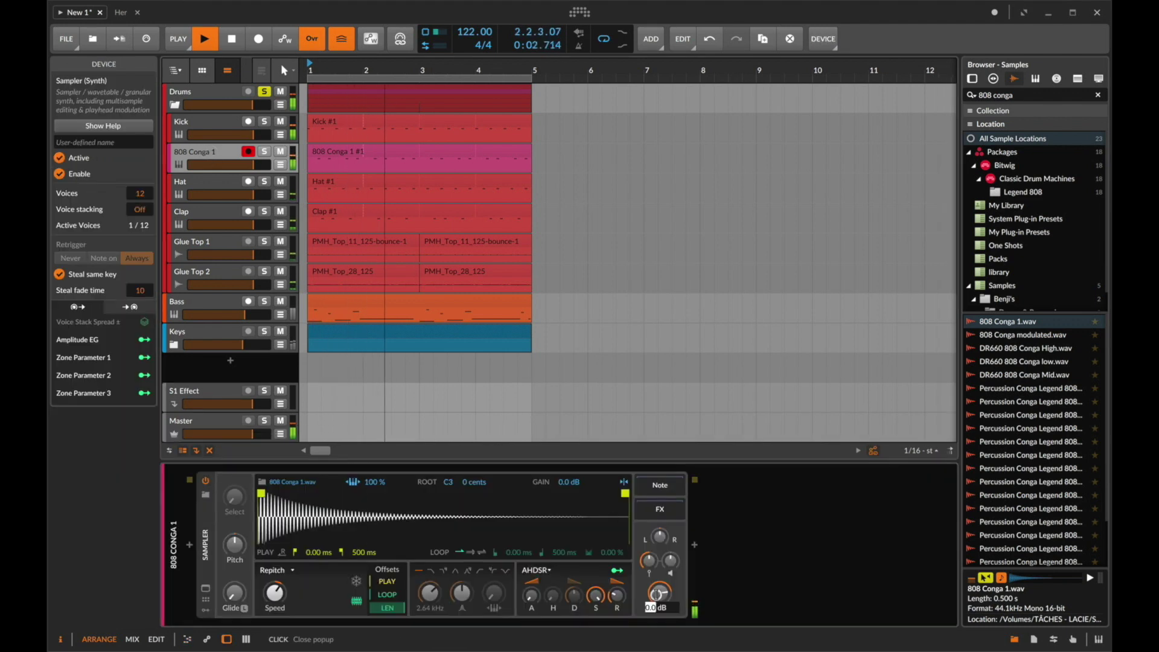
{"action": "type", "text": "-10"}
{"action": "key", "text": "Return"}
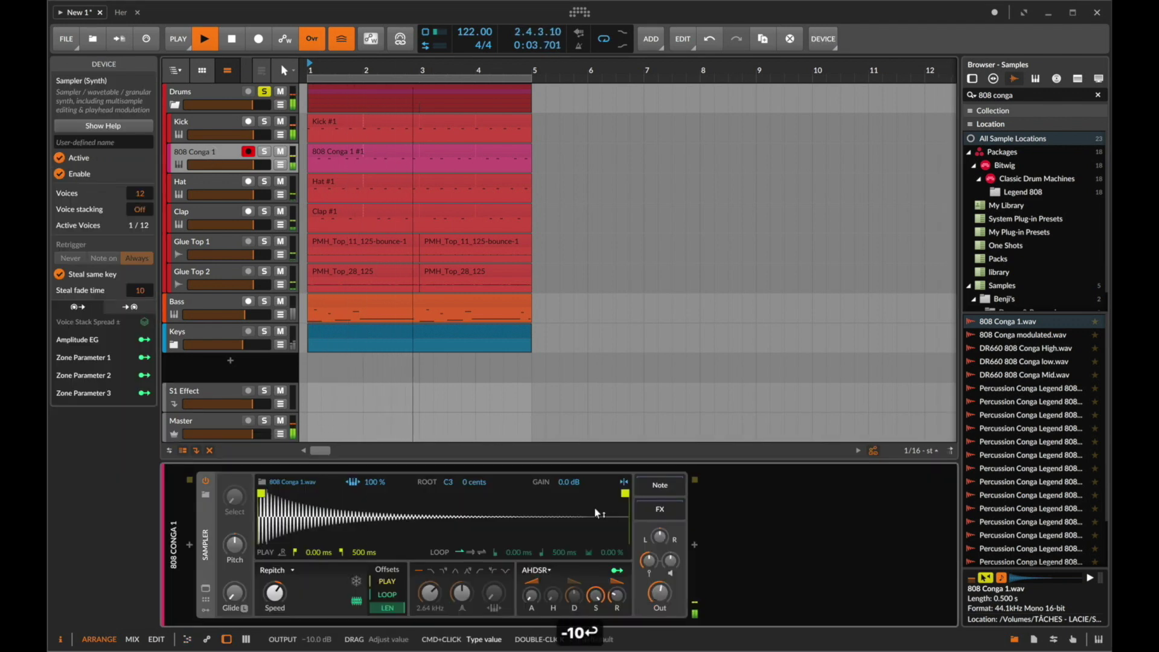
Solo the Bass track alongside the Drums group and detect the conga sample's root pitch in the Sampler.
{"action": "left_click", "coordinate": [264, 301]}
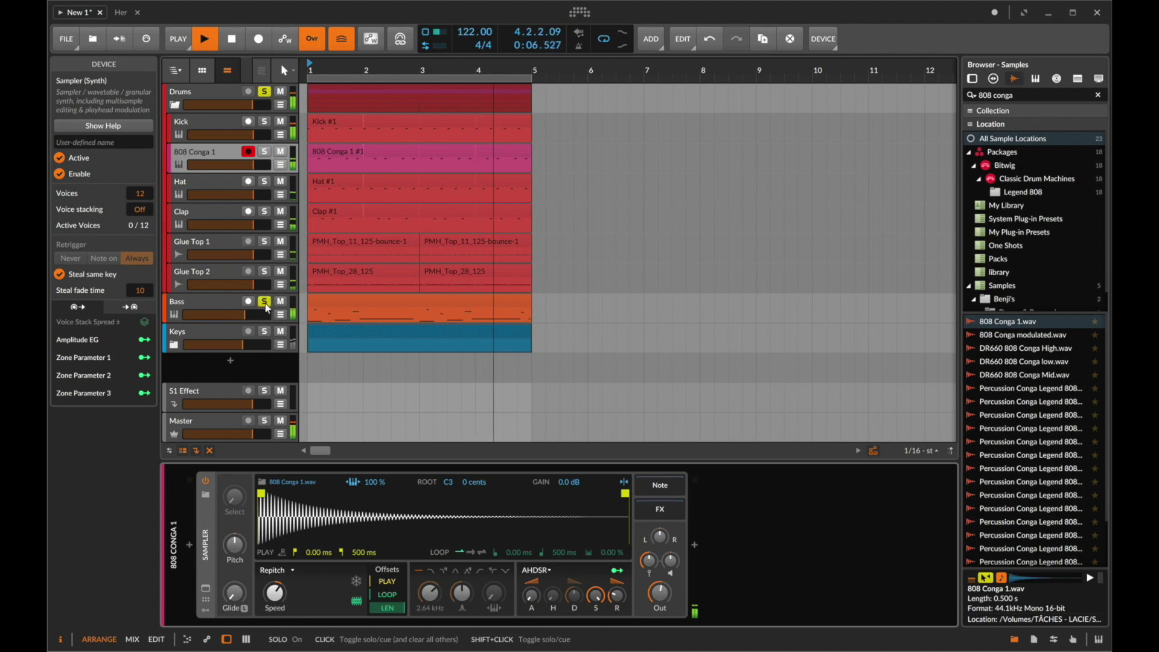
{"action": "left_click", "coordinate": [208, 153]}
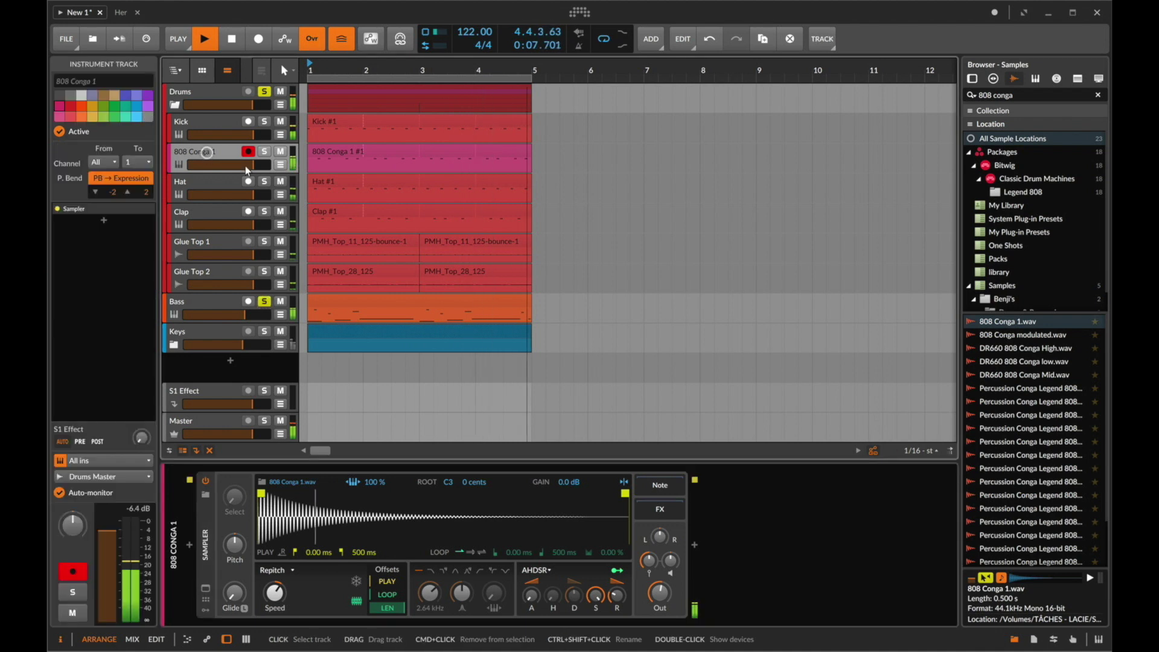
{"action": "right_click", "coordinate": [424, 517]}
{"action": "left_click", "coordinate": [475, 593]}
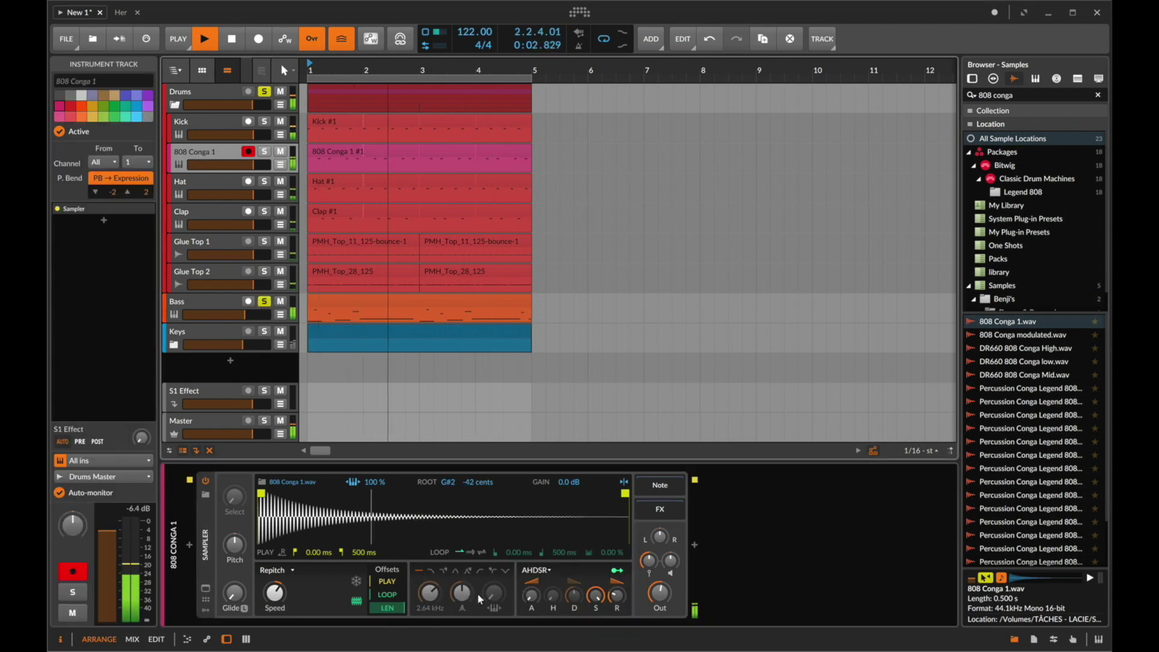
{"action": "left_click", "coordinate": [239, 546]}
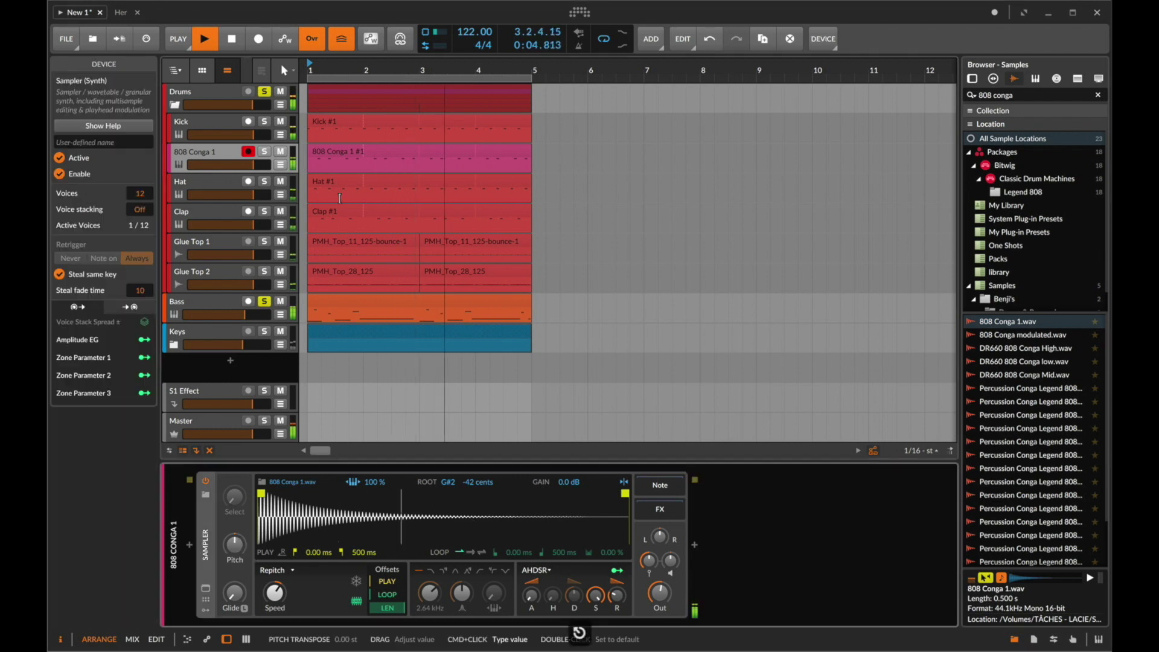
Open the 808 Conga 1 clip, stop playback, and transpose all its notes up two semitones to D3.
{"action": "double_click", "coordinate": [339, 152]}
{"action": "left_click", "coordinate": [343, 589]}
{"action": "key", "text": "super+a"}
{"action": "key", "text": "space"}
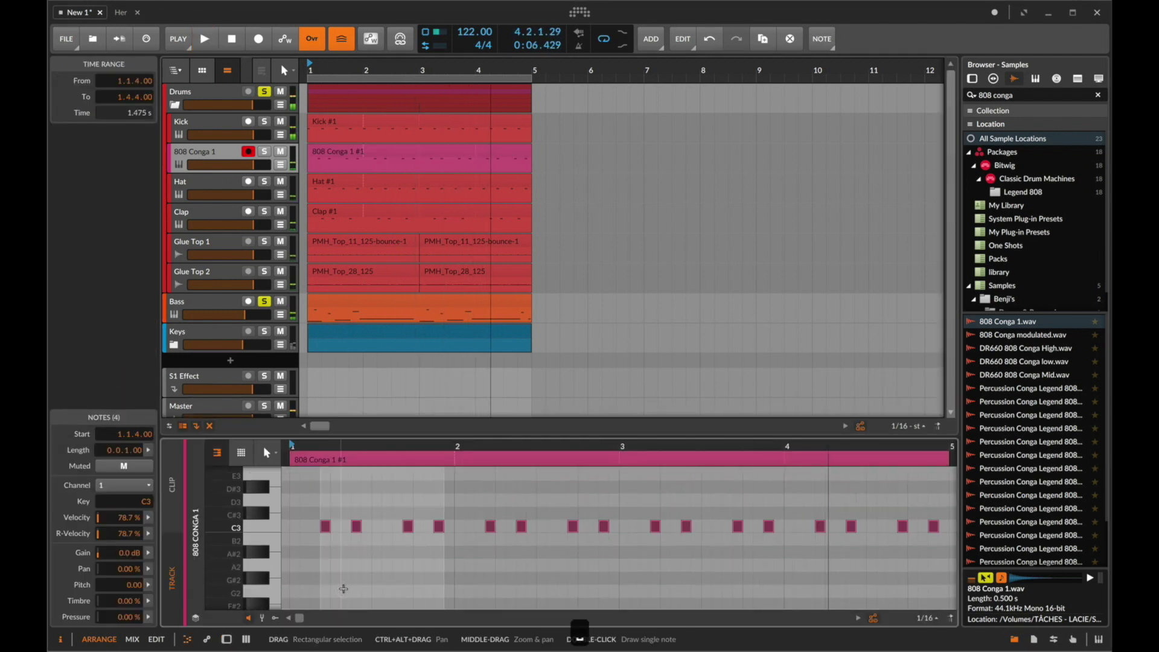
{"action": "key", "text": "Up"}
{"action": "key", "text": "Up"}
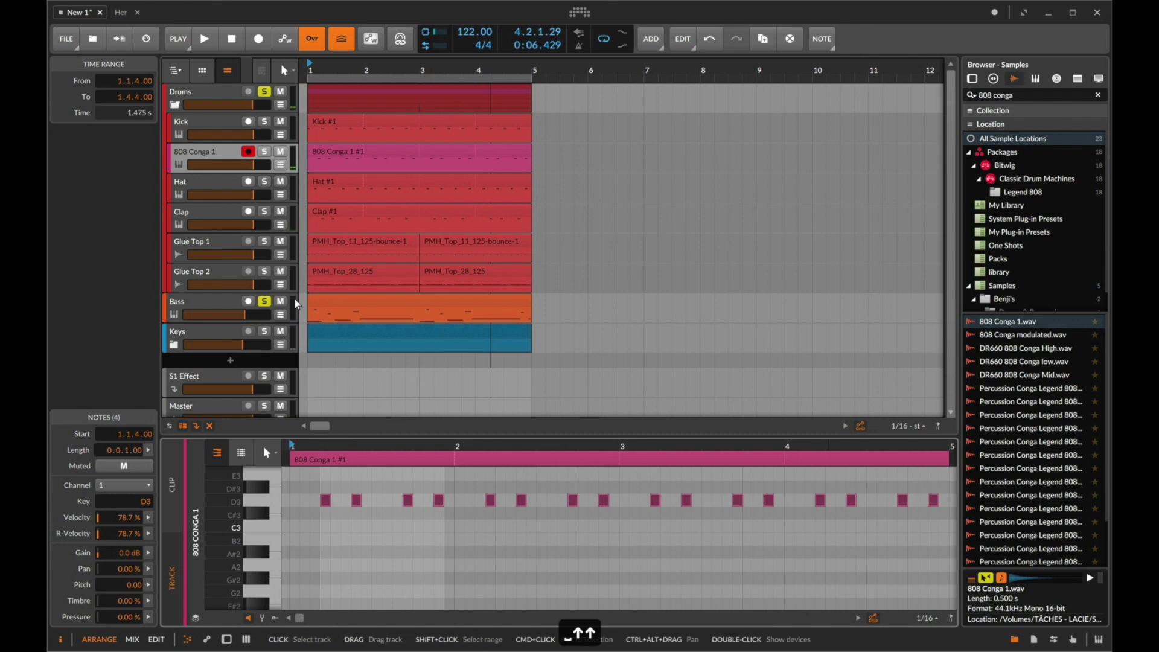
Check the bass clip's notes, then transpose all the conga notes to E2 and play the loop.
{"action": "left_click", "coordinate": [352, 299]}
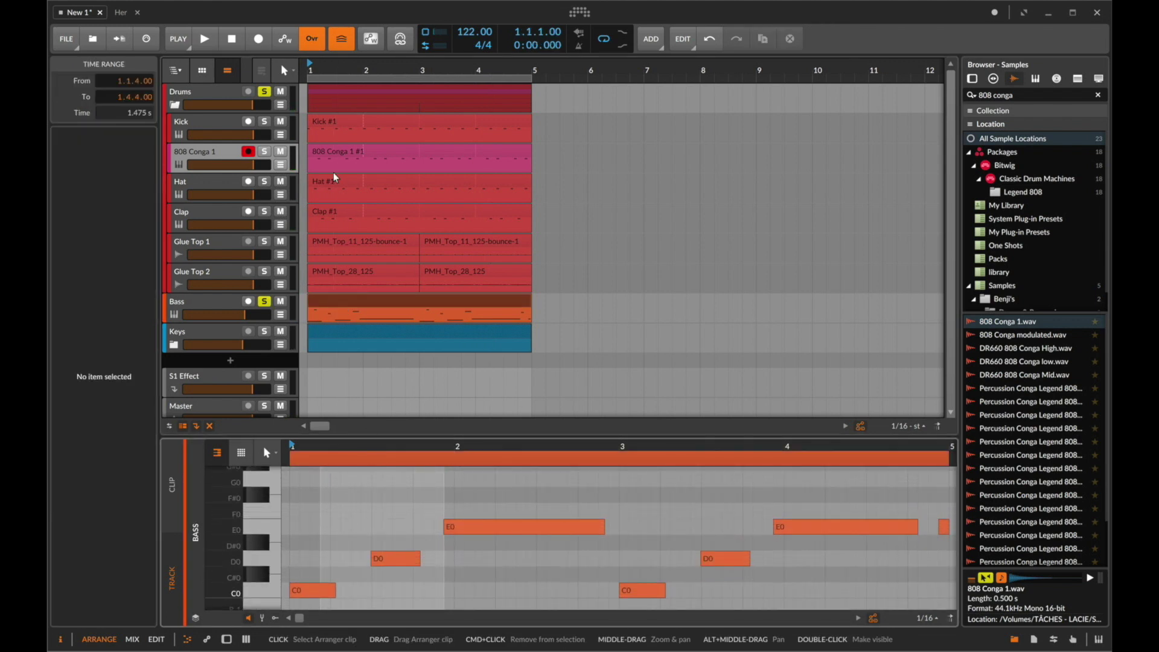
{"action": "left_click", "coordinate": [331, 152]}
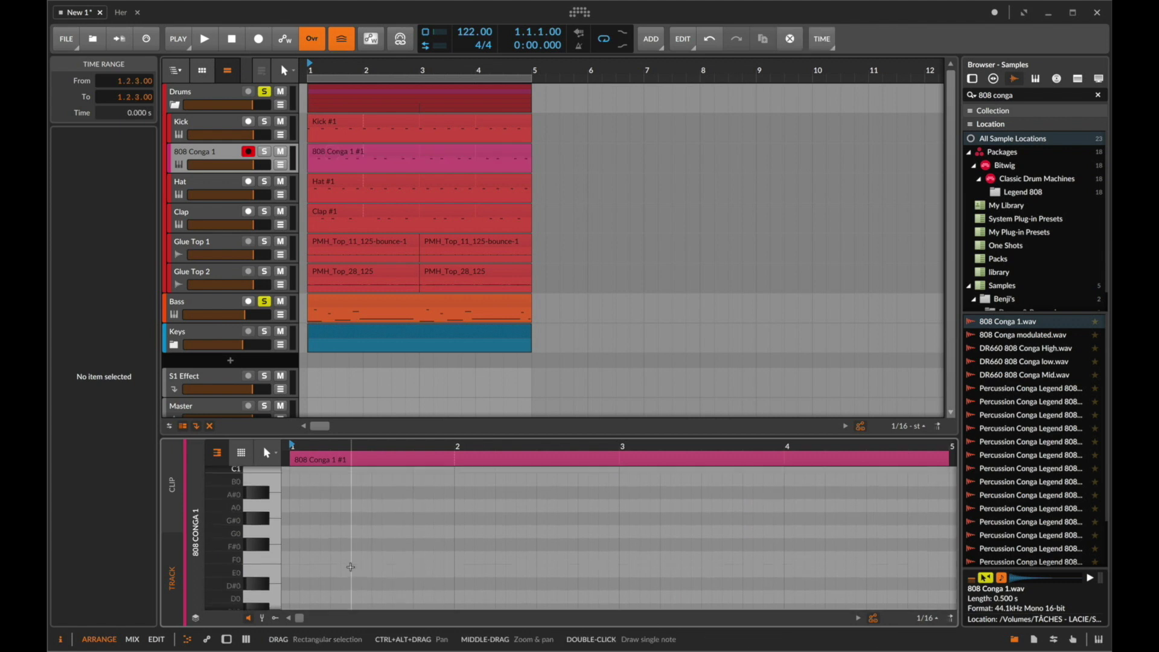
{"action": "key", "text": "super+a"}
{"action": "key", "text": "Up"}
{"action": "key", "text": "Up"}
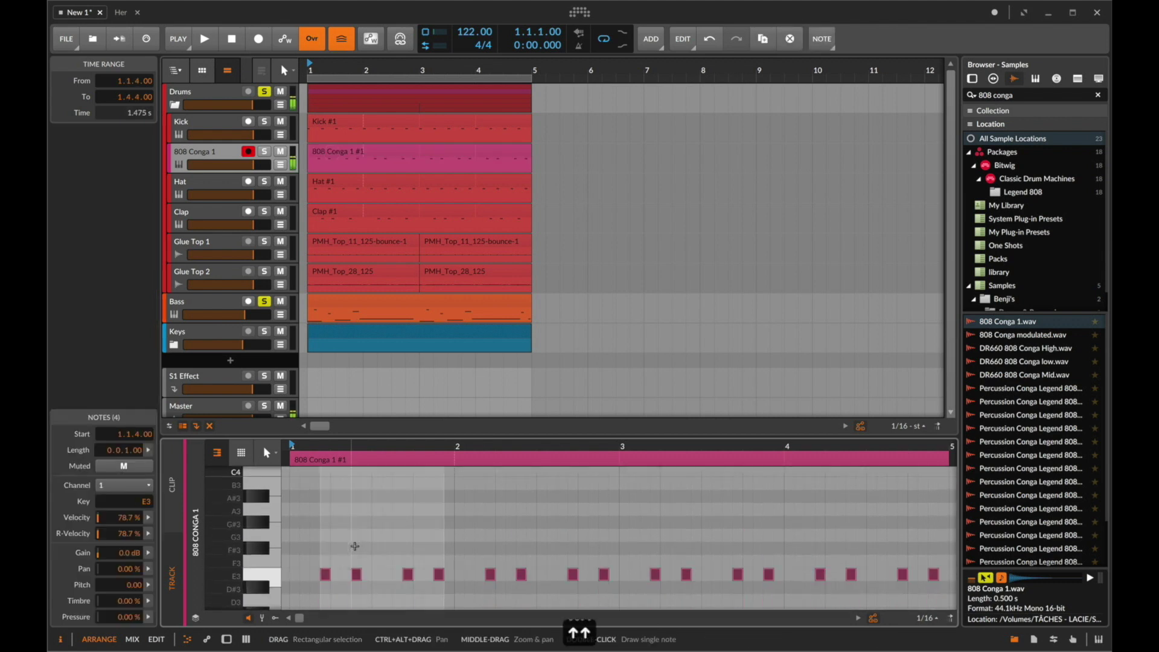
{"action": "key", "text": "shift+Down"}
{"action": "key", "text": "space"}
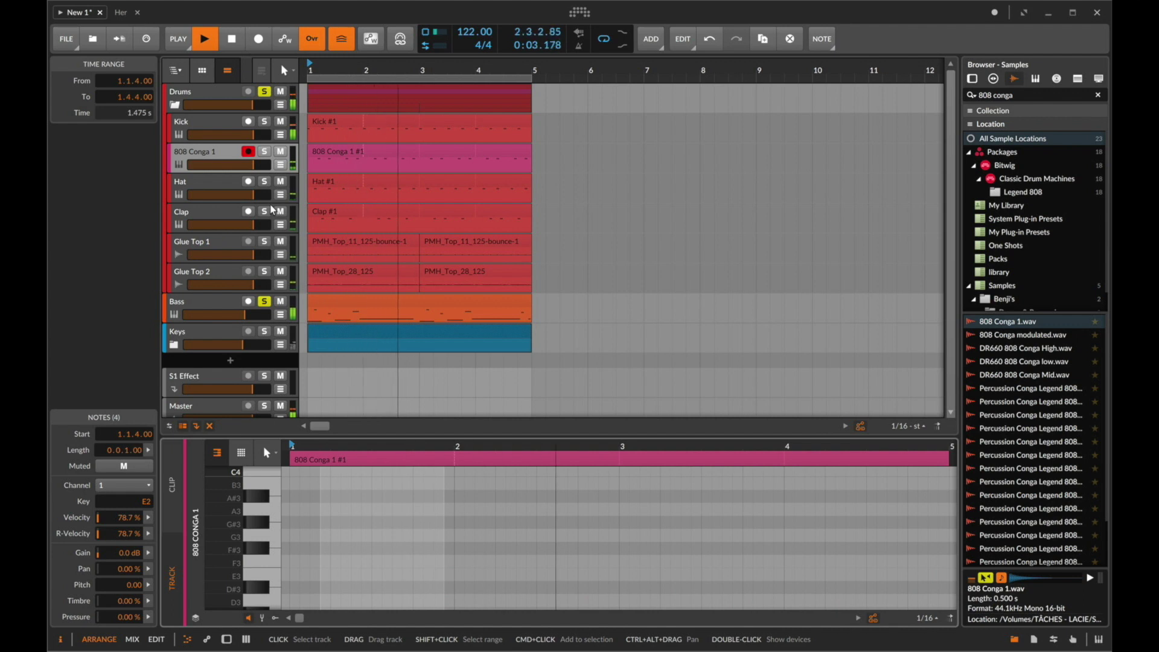
Lower the 808 Conga 1 Sampler's output level to -15 dB.
{"action": "left_click", "coordinate": [204, 149]}
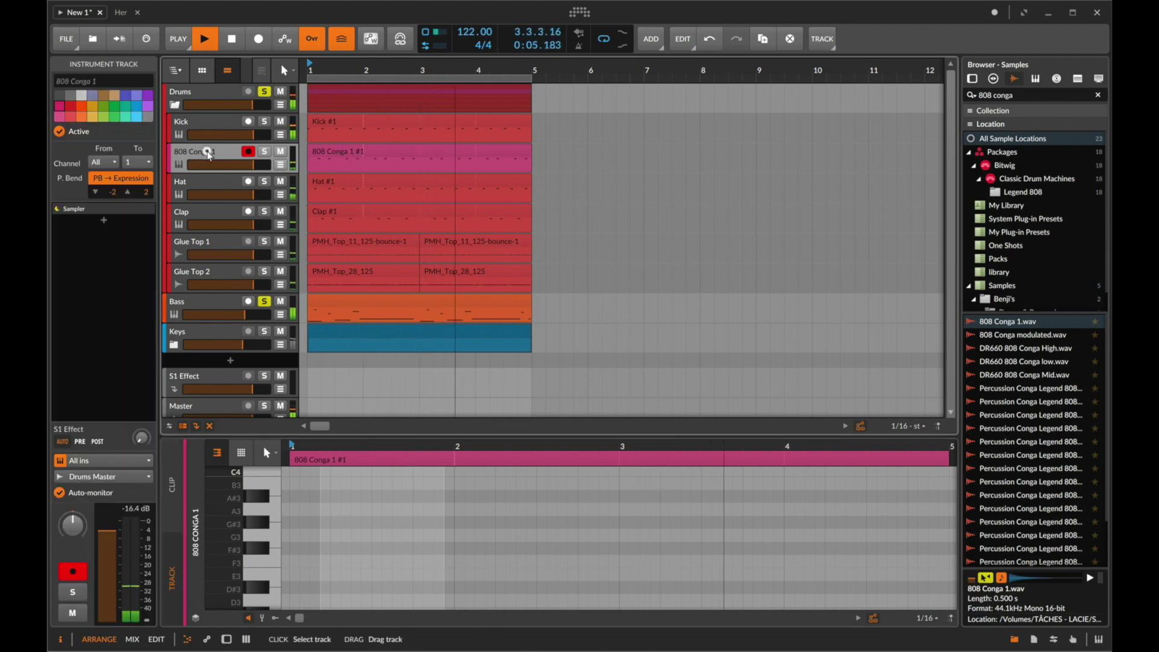
{"action": "double_click", "coordinate": [207, 153]}
{"action": "left_click", "coordinate": [665, 592], "text": "super"}
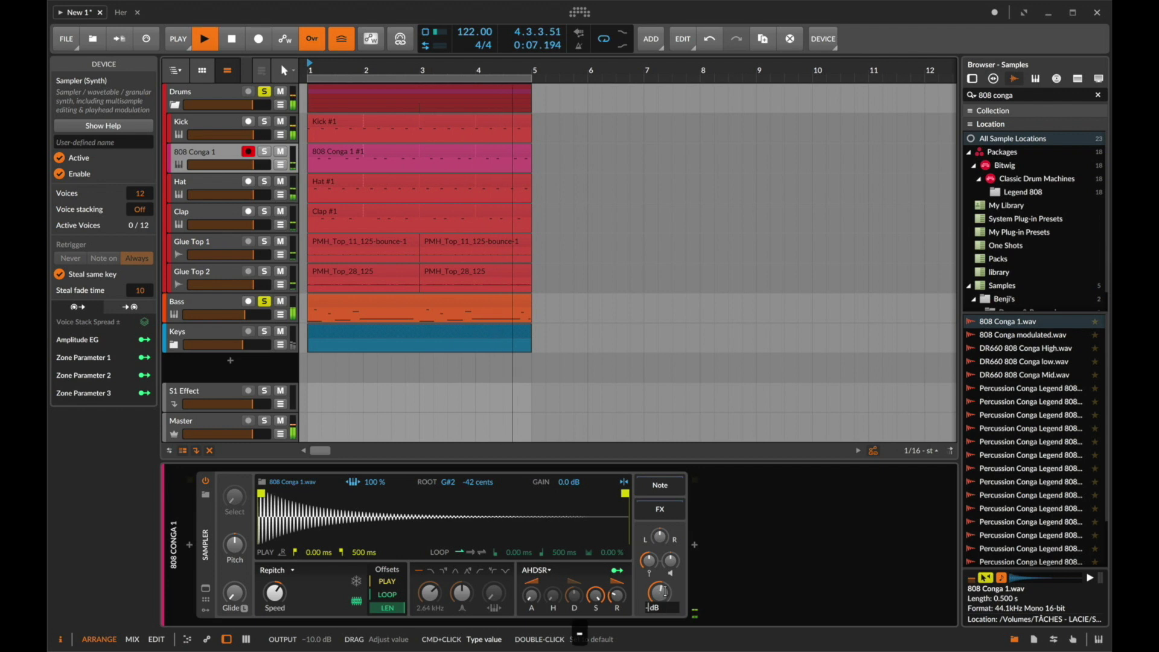
{"action": "type", "text": "5"}
{"action": "key", "text": "Return"}
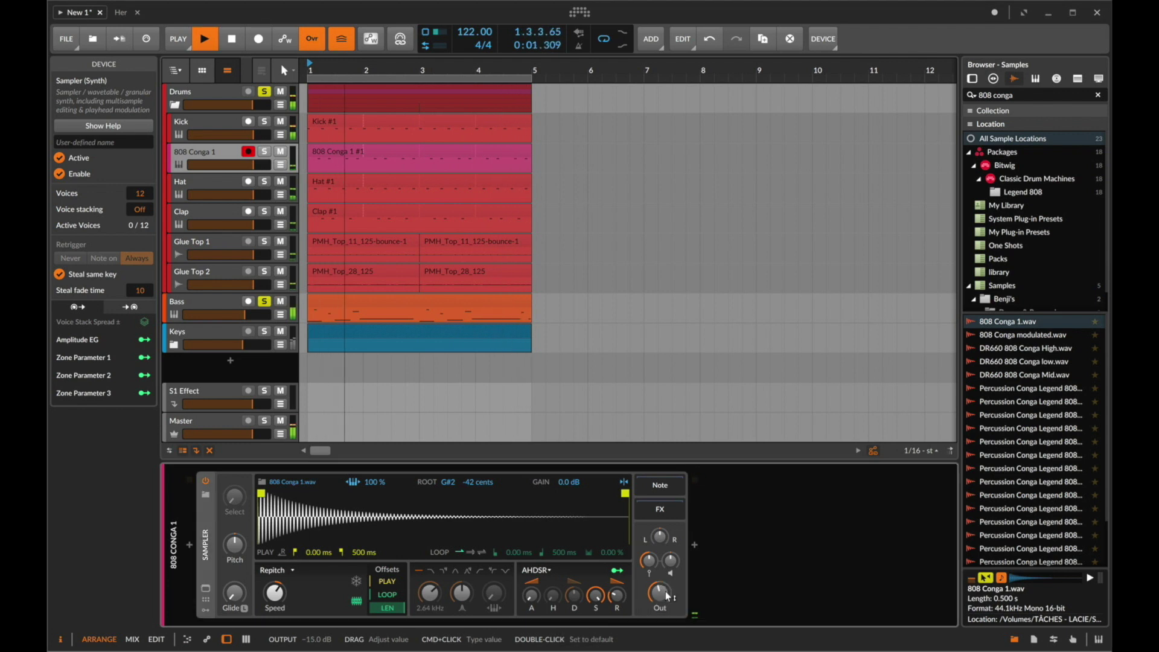
Double the 808 Conga 1 clip's loop content twice to make a four-bar pattern.
{"action": "double_click", "coordinate": [440, 155]}
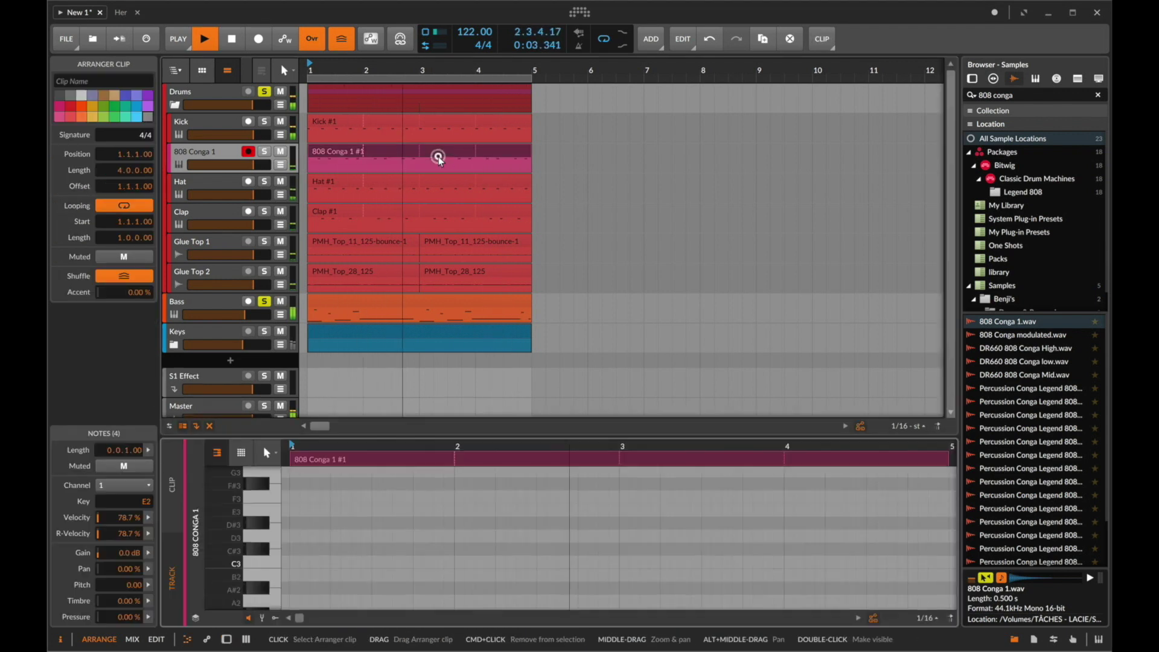
{"action": "key", "text": "d"}
{"action": "key", "text": "ctrl+d"}
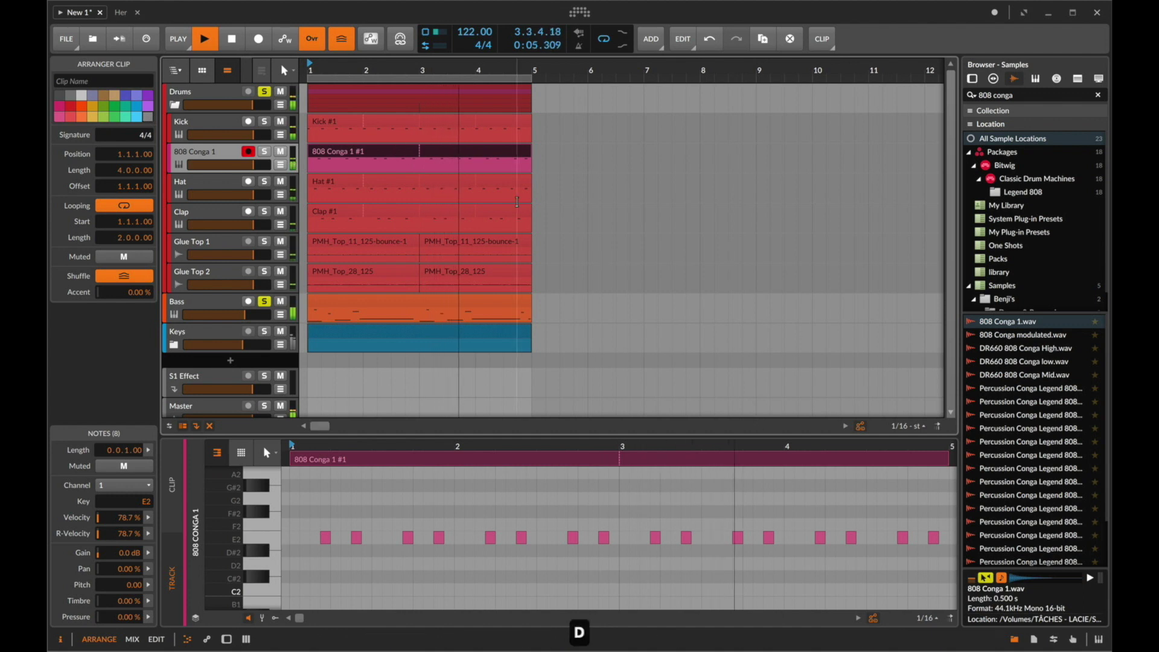
Add extra sixteenth conga notes on E2 at 4.3.2 and 2.3.2, playing the loop in between.
{"action": "key", "text": "space"}
{"action": "double_click", "coordinate": [881, 537]}
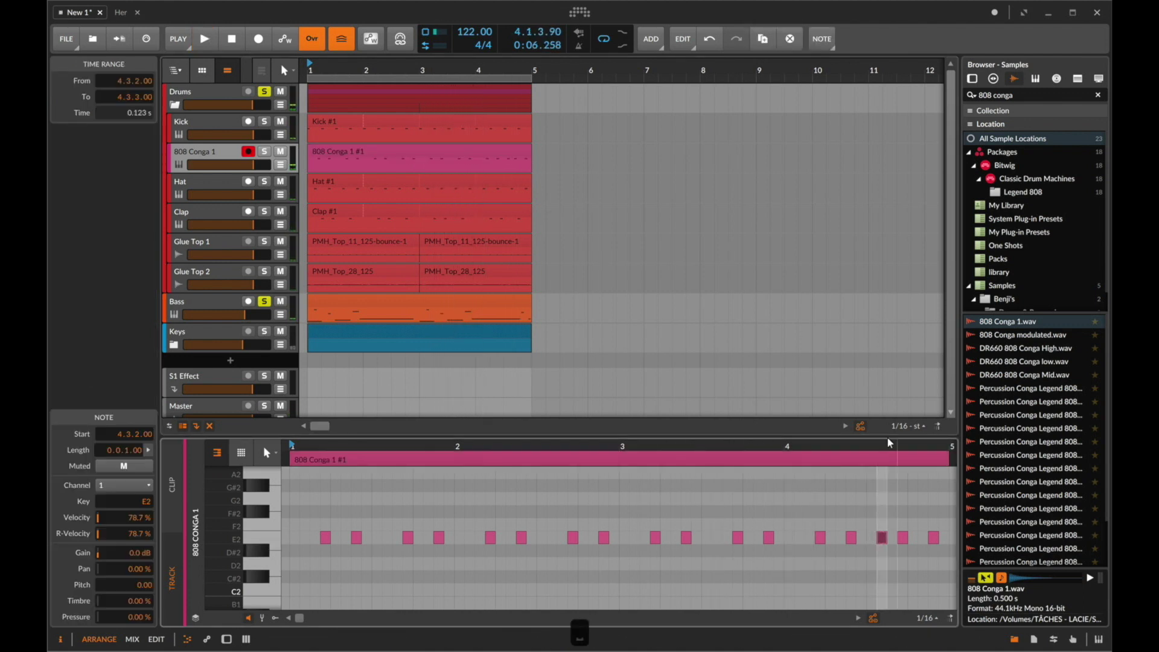
{"action": "key", "text": "space"}
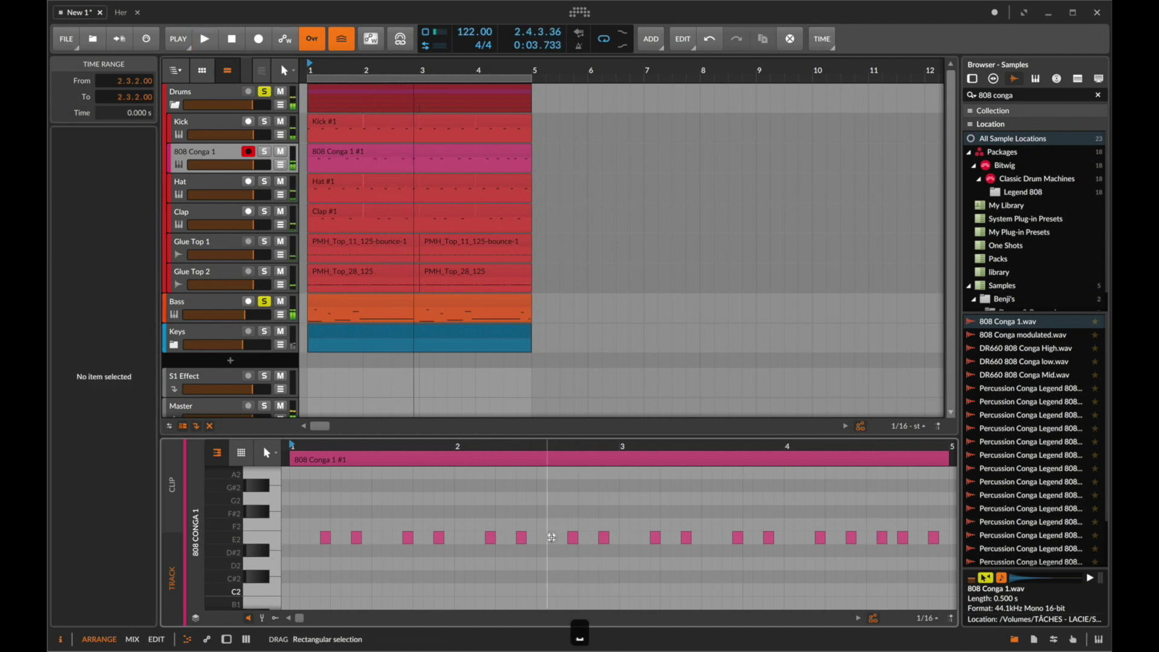
{"action": "double_click", "coordinate": [553, 537]}
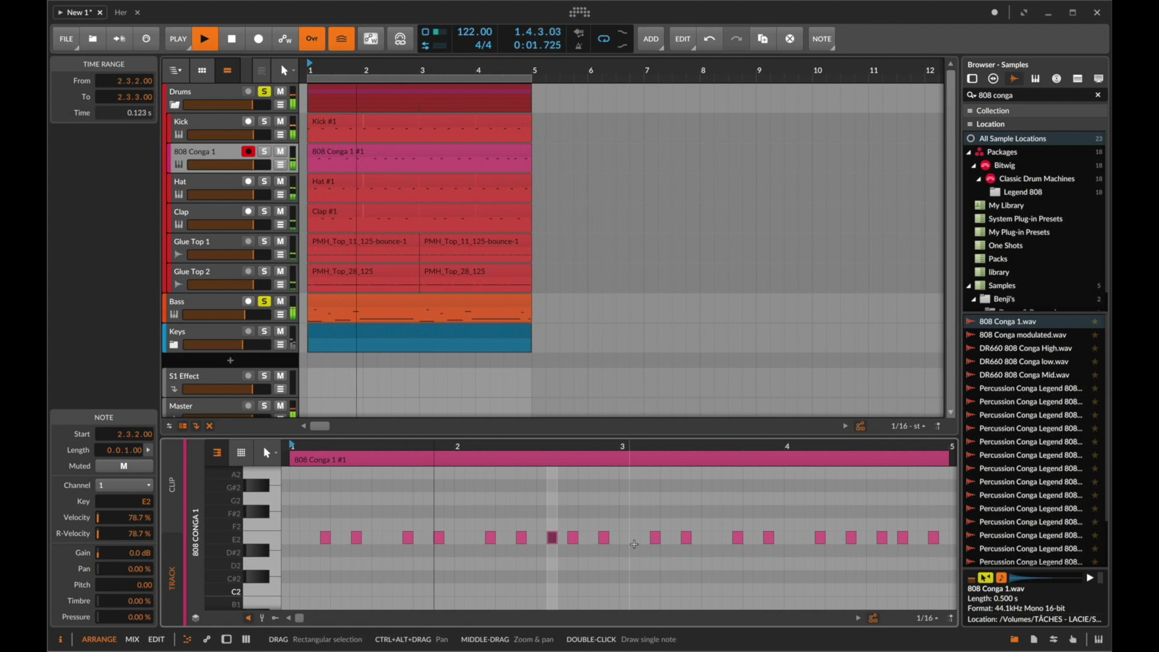
Rename the 808 Conga 1 track as 808 Conga.
{"action": "left_click", "coordinate": [206, 151]}
{"action": "key", "text": "super+r"}
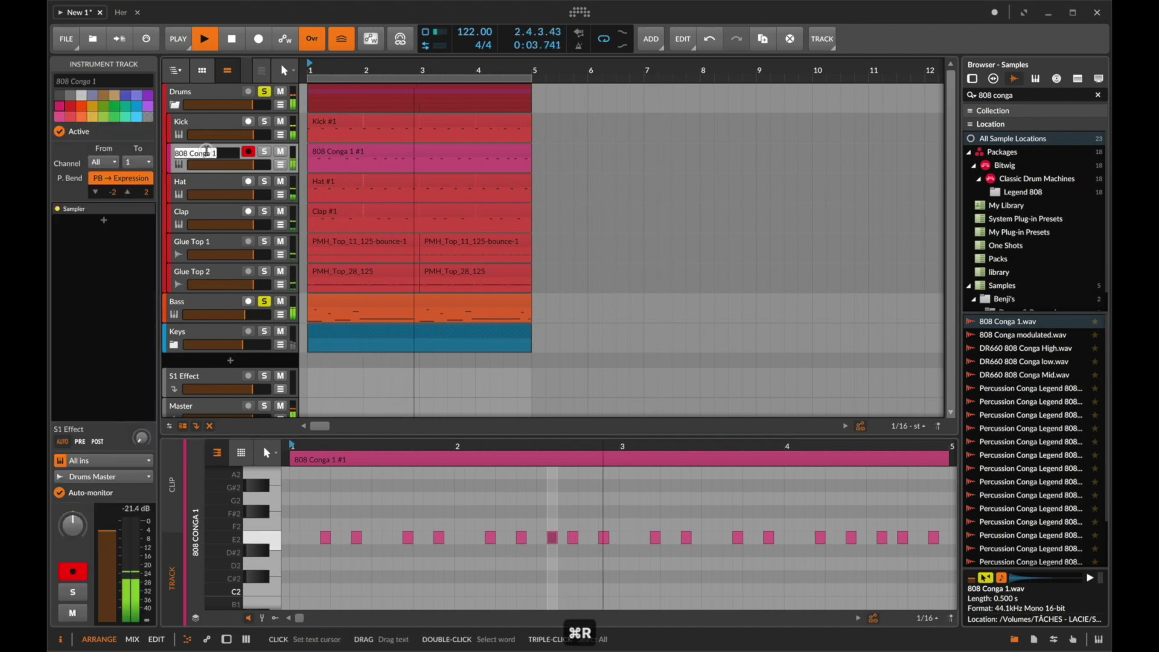
{"action": "type", "text": "808"}
{"action": "key", "text": "BackSpace"}
{"action": "key", "text": "BackSpace"}
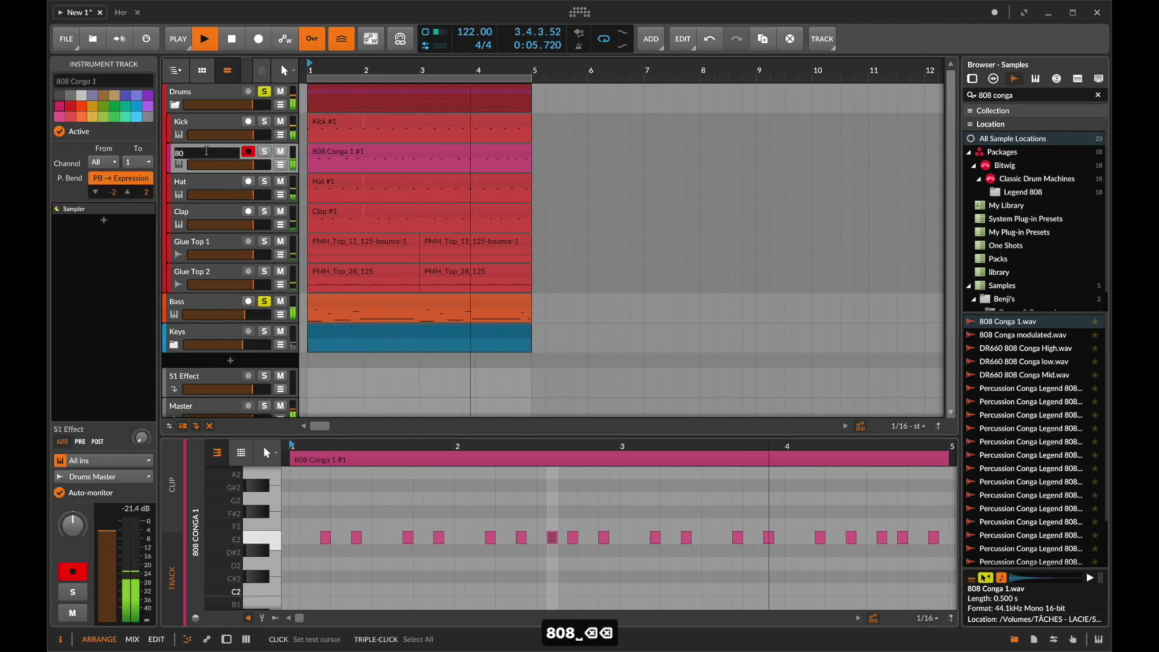
{"action": "type", "text": "8 COnga"}
{"action": "key", "text": "Return"}
{"action": "key", "text": "super+r"}
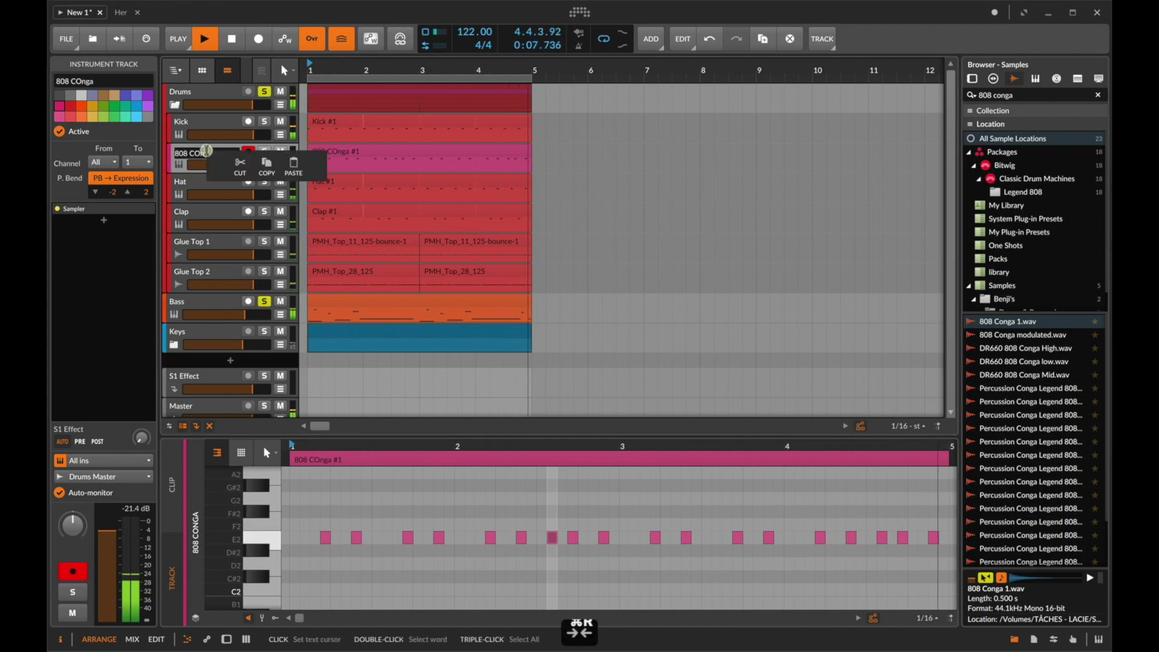
{"action": "key", "text": "Right"}
{"action": "key", "text": "Left"}
{"action": "key", "text": "Left"}
{"action": "left_click", "coordinate": [207, 153]}
{"action": "key", "text": "BackSpace"}
{"action": "type", "text": "o"}
{"action": "key", "text": "Return"}
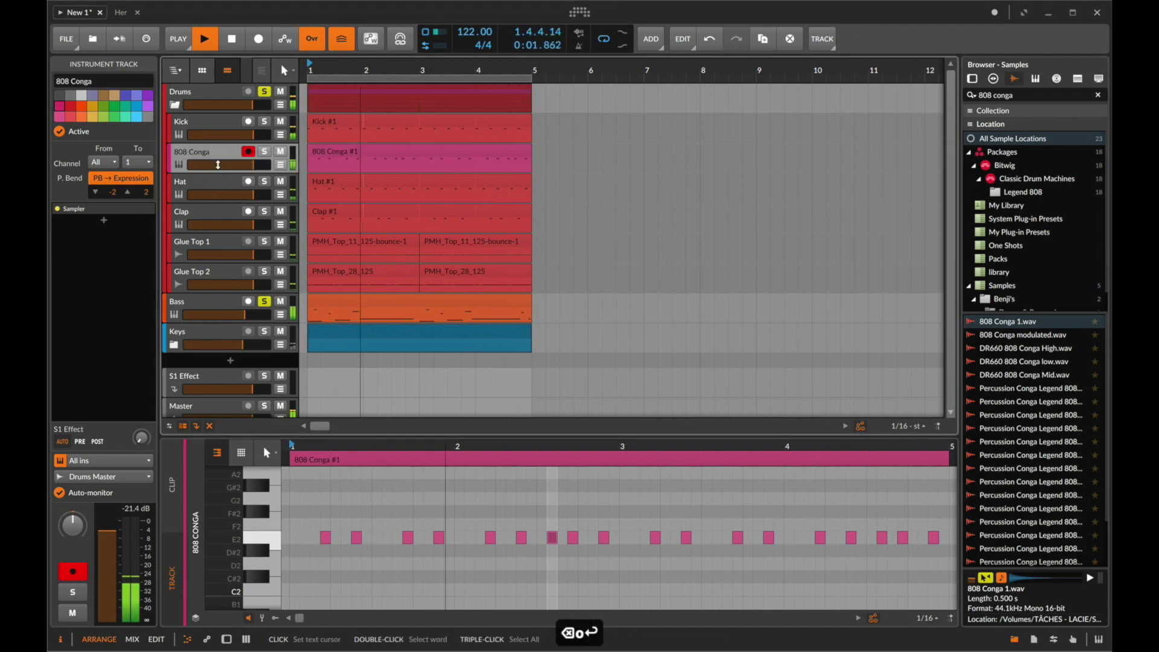
Recolour the 808 Conga track red to match the other tracks in the Drums group.
{"action": "right_click", "coordinate": [208, 152]}
{"action": "left_click", "coordinate": [251, 239]}
{"action": "left_click", "coordinate": [627, 202]}
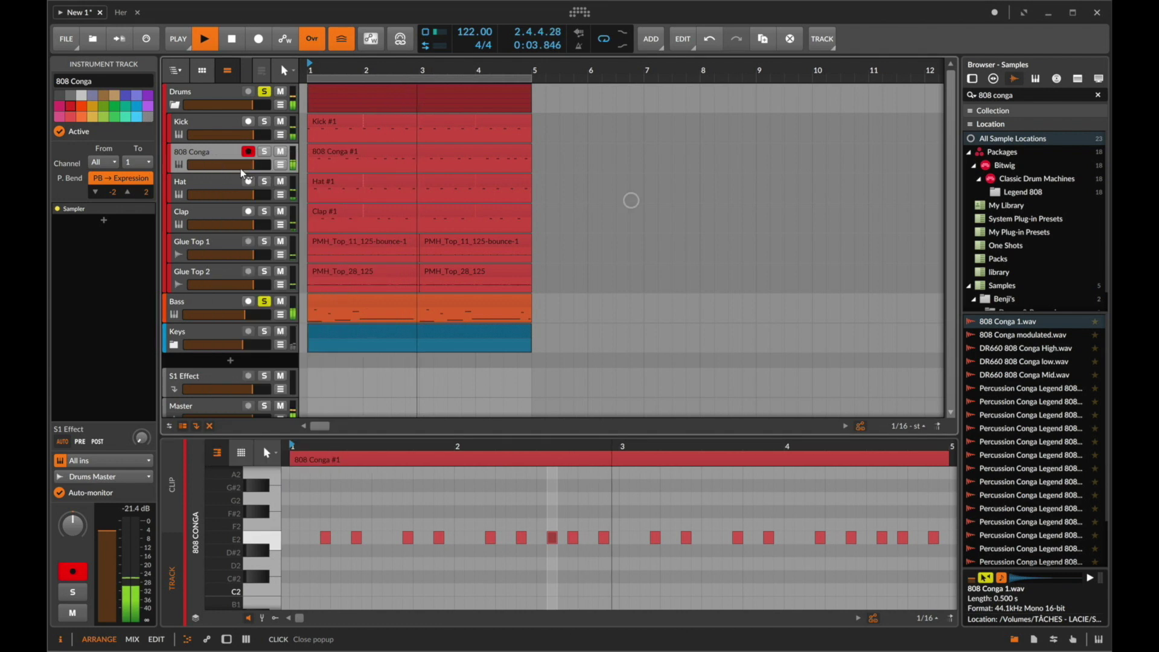
Clear the Drums and Bass solos to play the full loop, and mute the Bass and Keys tracks.
{"action": "key", "text": "space"}
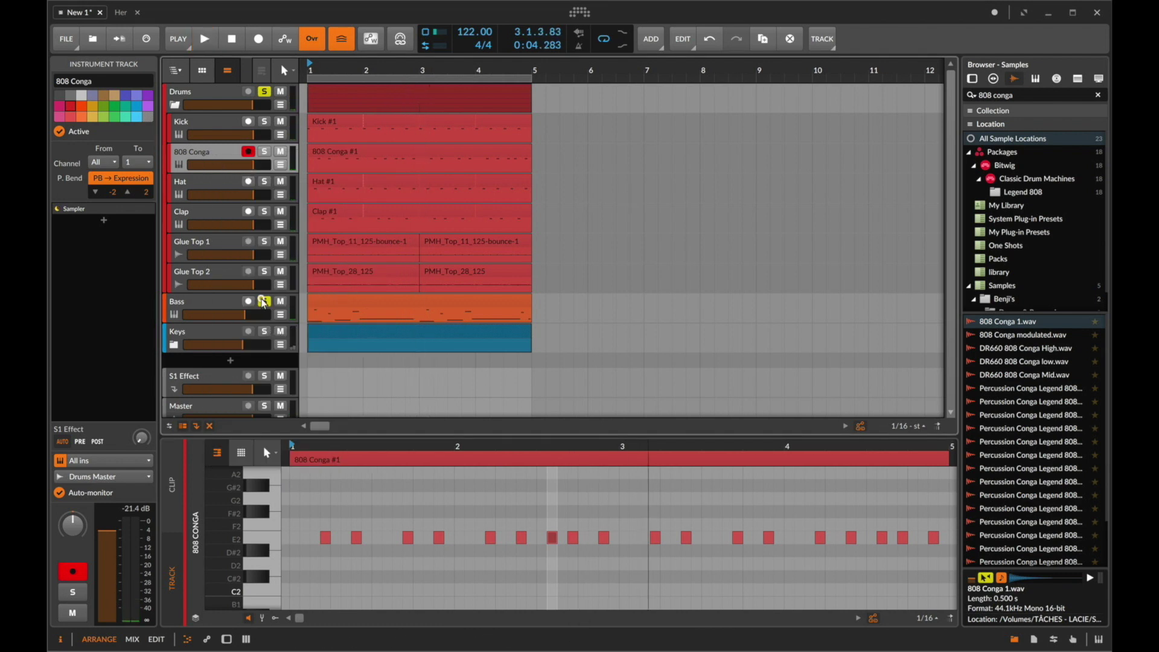
{"action": "left_click", "coordinate": [263, 301]}
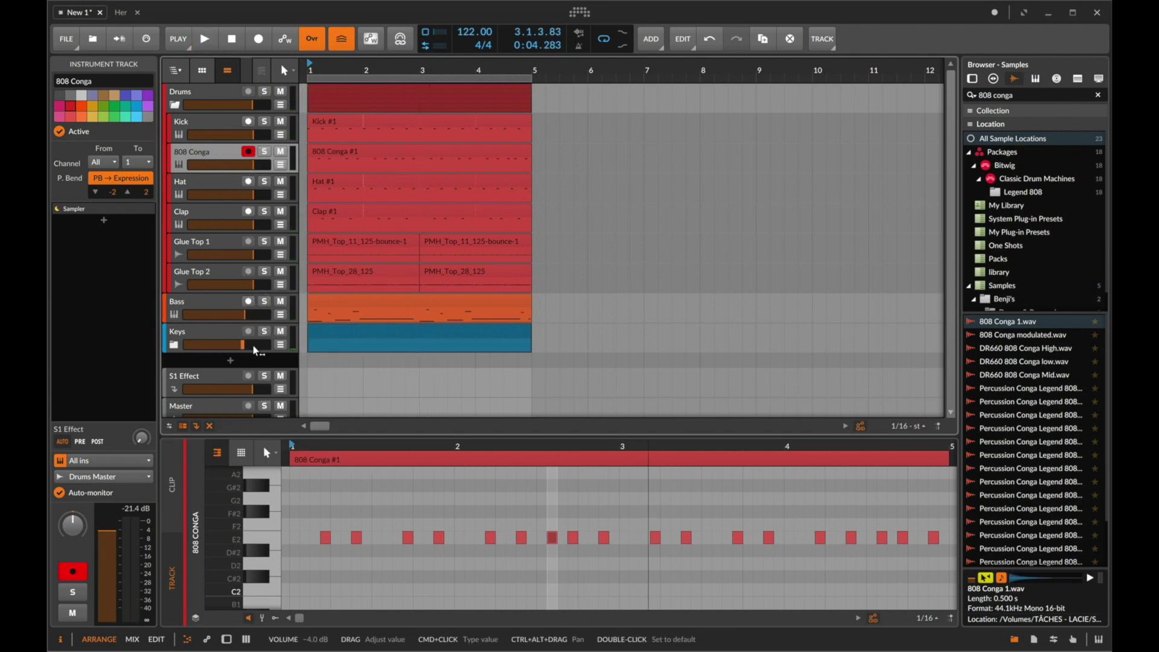
{"action": "key", "text": "space"}
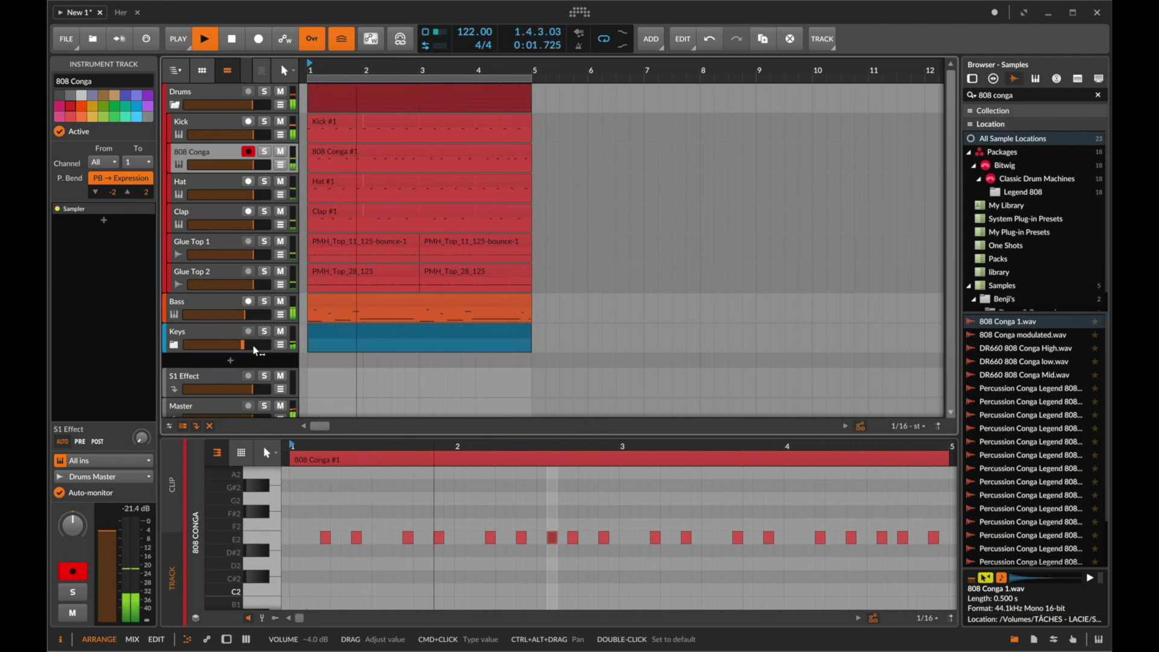
{"action": "key", "text": "space"}
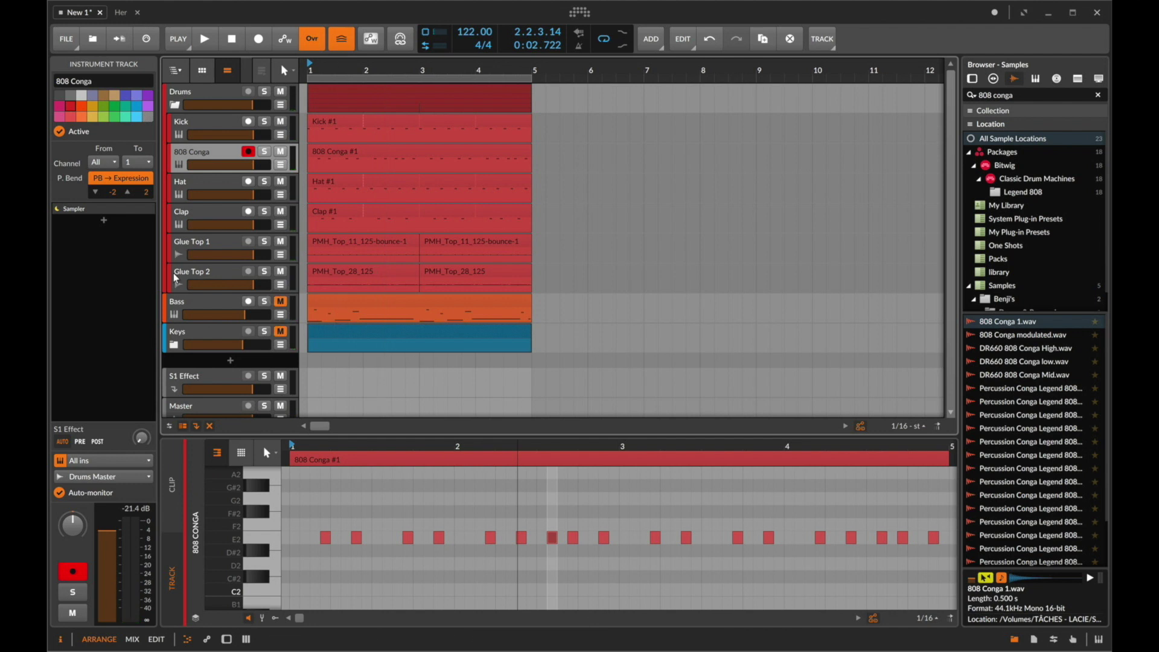
Insert a Spectrum analyzer on the Drums group and play the drums to examine their frequency balance.
{"action": "left_click", "coordinate": [196, 90]}
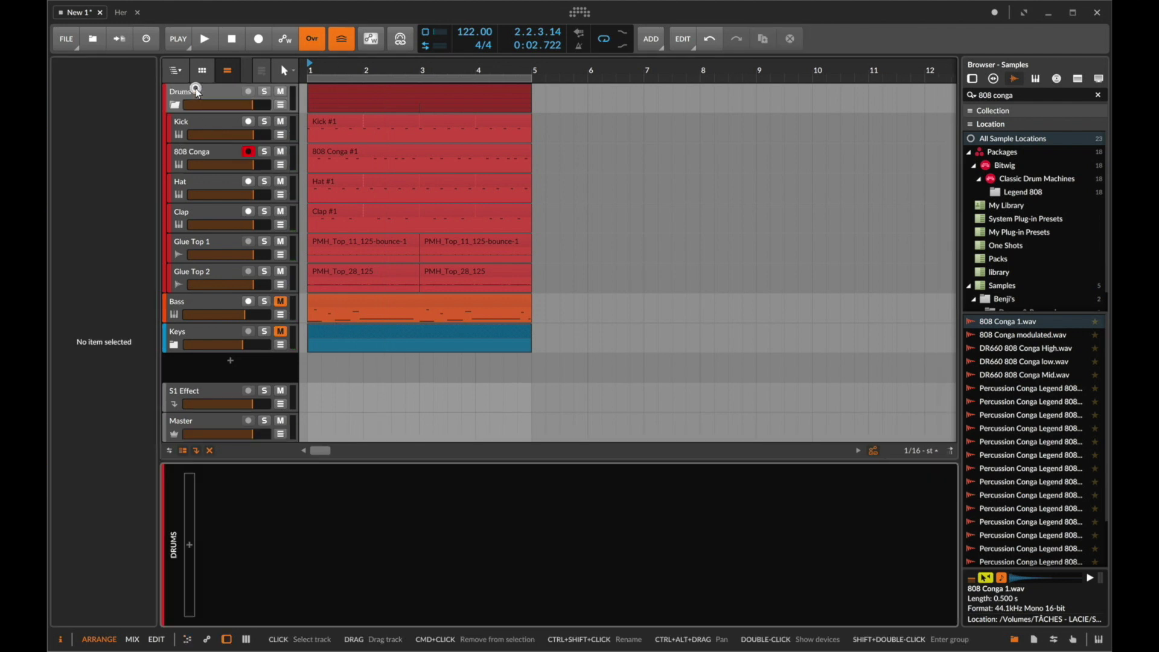
{"action": "left_click", "coordinate": [189, 549]}
{"action": "type", "text": "spec"}
{"action": "key", "text": "Down"}
{"action": "key", "text": "Return"}
{"action": "key", "text": "space"}
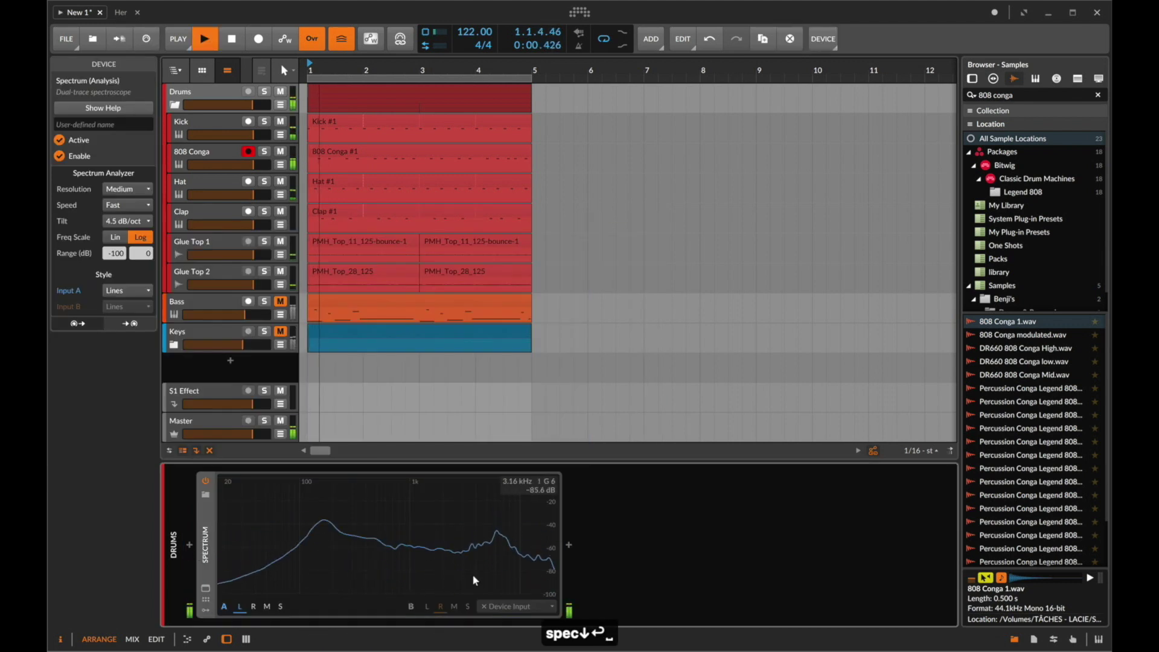
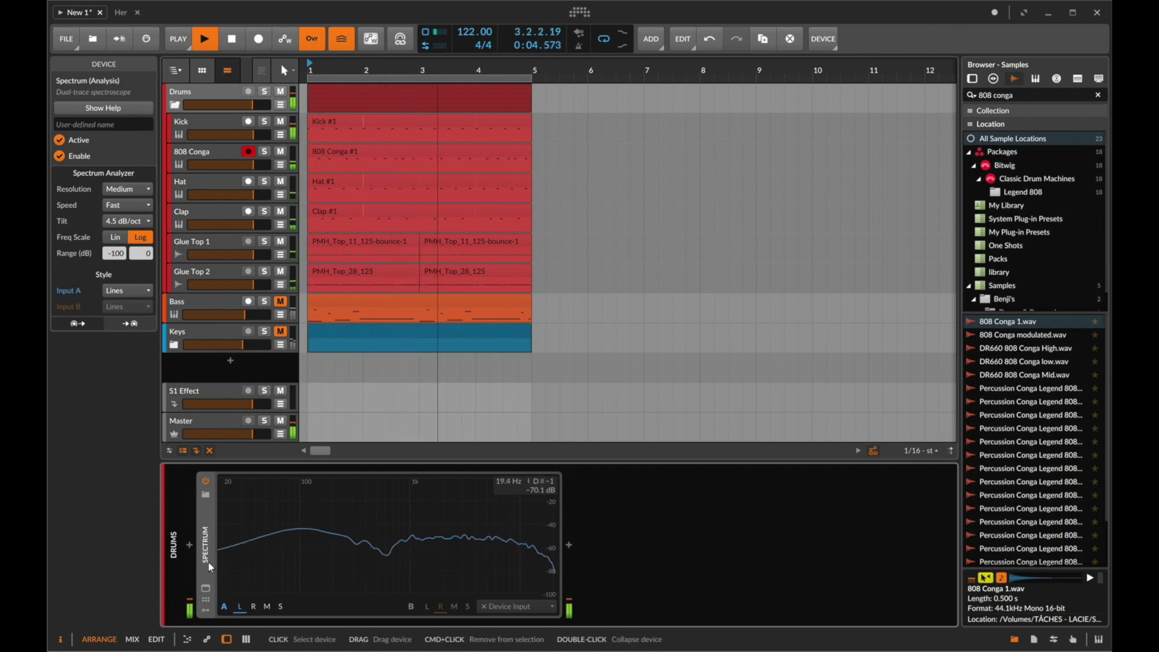
Add an instrument track at the end of the Drums group and load the Ethno World - Shakers 120 preset on it.
{"action": "key", "text": "super+t"}
{"action": "key", "text": "space"}
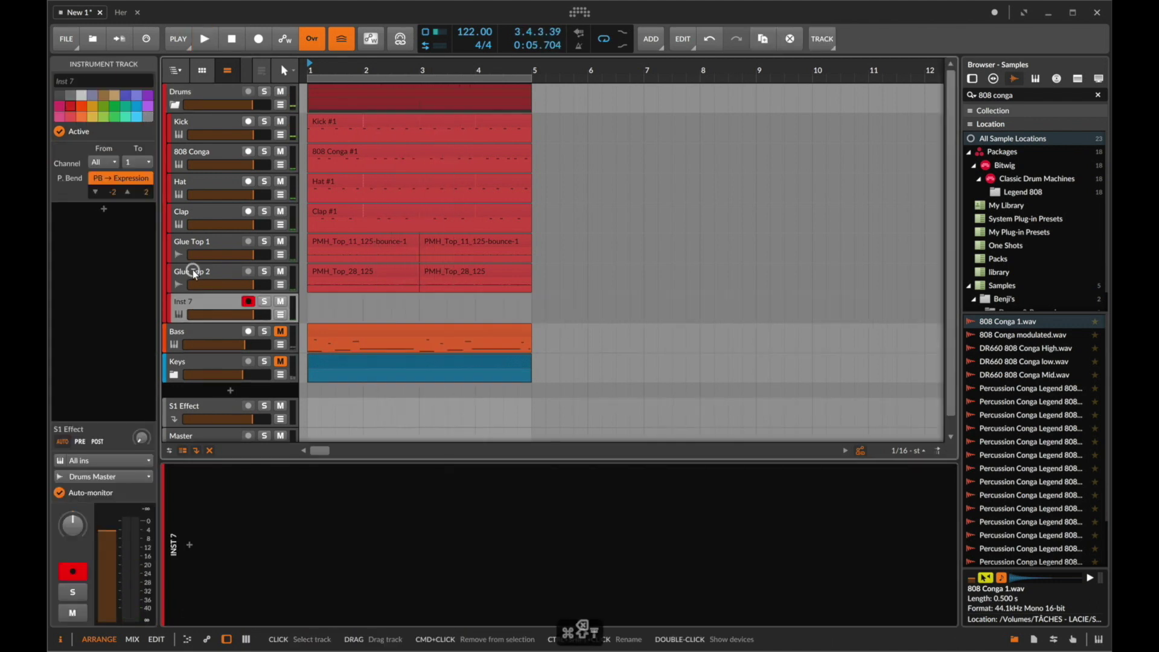
{"action": "left_click", "coordinate": [190, 543]}
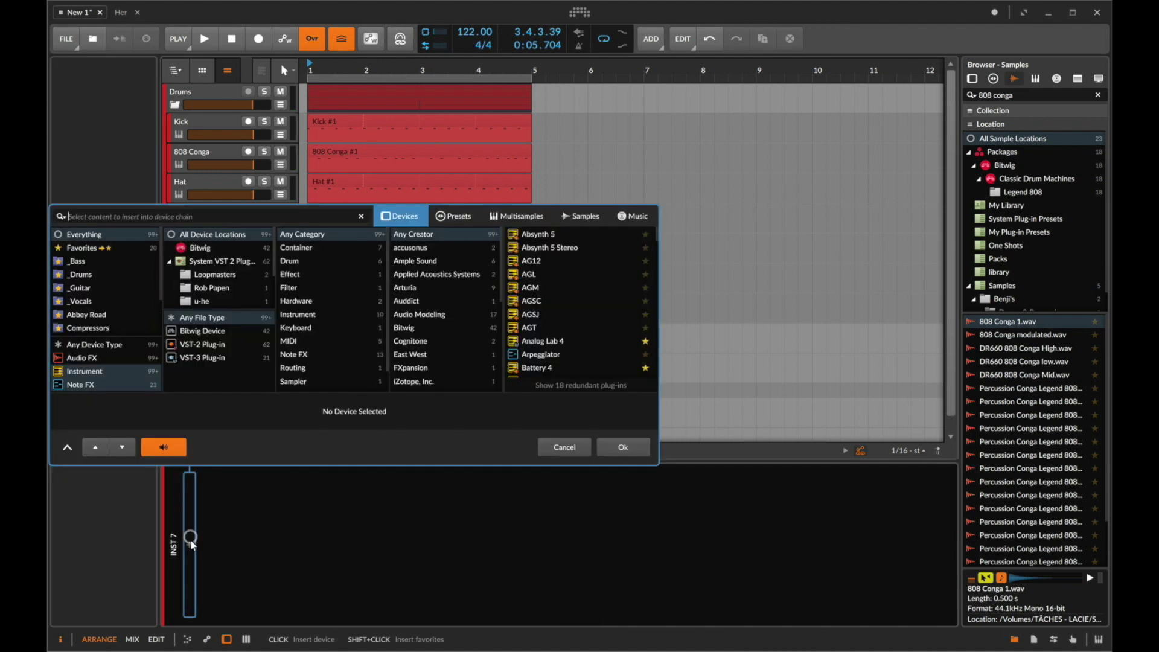
{"action": "type", "text": "ethno"}
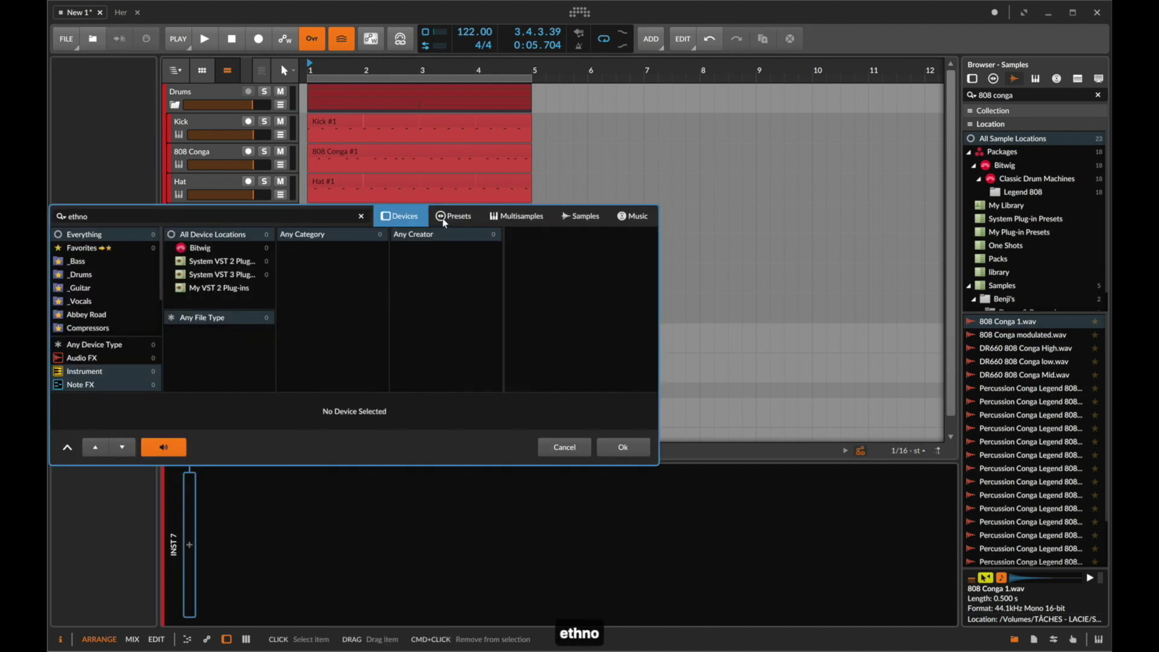
{"action": "left_click", "coordinate": [450, 205]}
{"action": "double_click", "coordinate": [588, 233]}
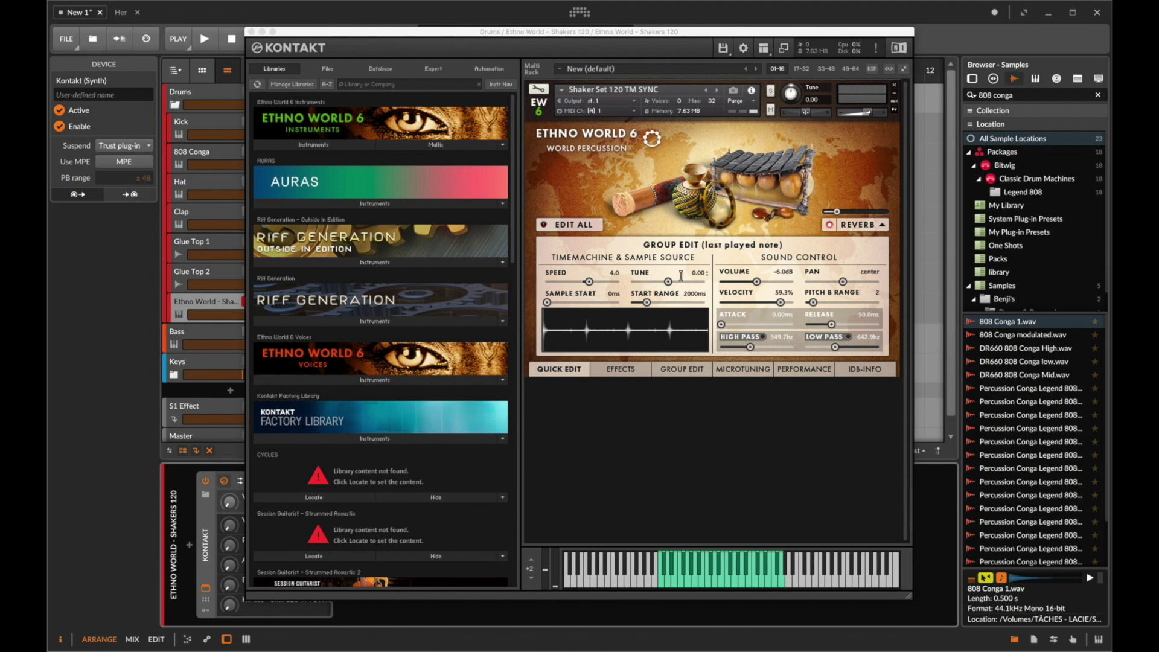
Examine the Shaker Set's instrument information and the Shakers patches in Ethno World 6's World Percussion folder.
{"action": "left_click", "coordinate": [344, 145]}
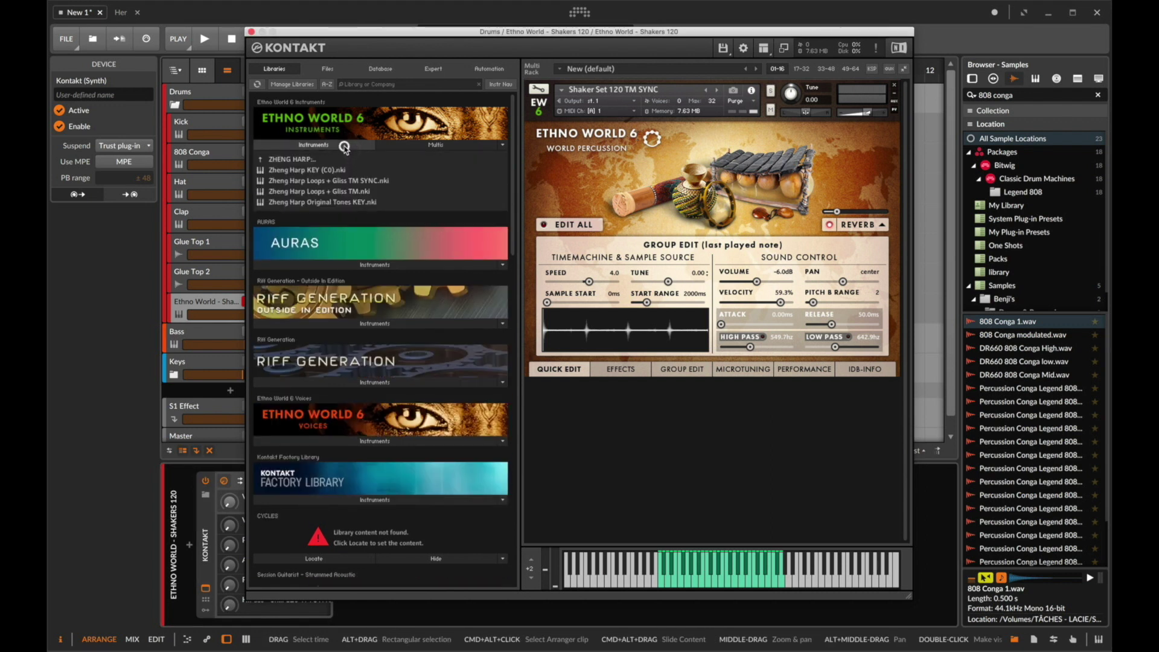
{"action": "left_click", "coordinate": [344, 159]}
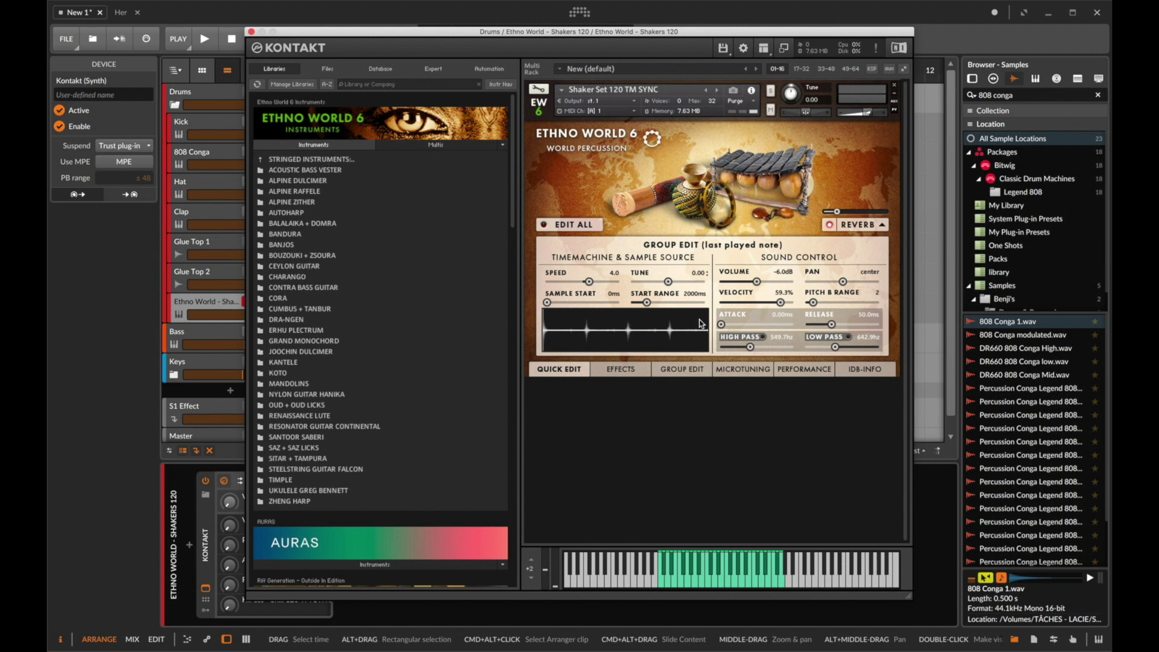
{"action": "left_click", "coordinate": [863, 370]}
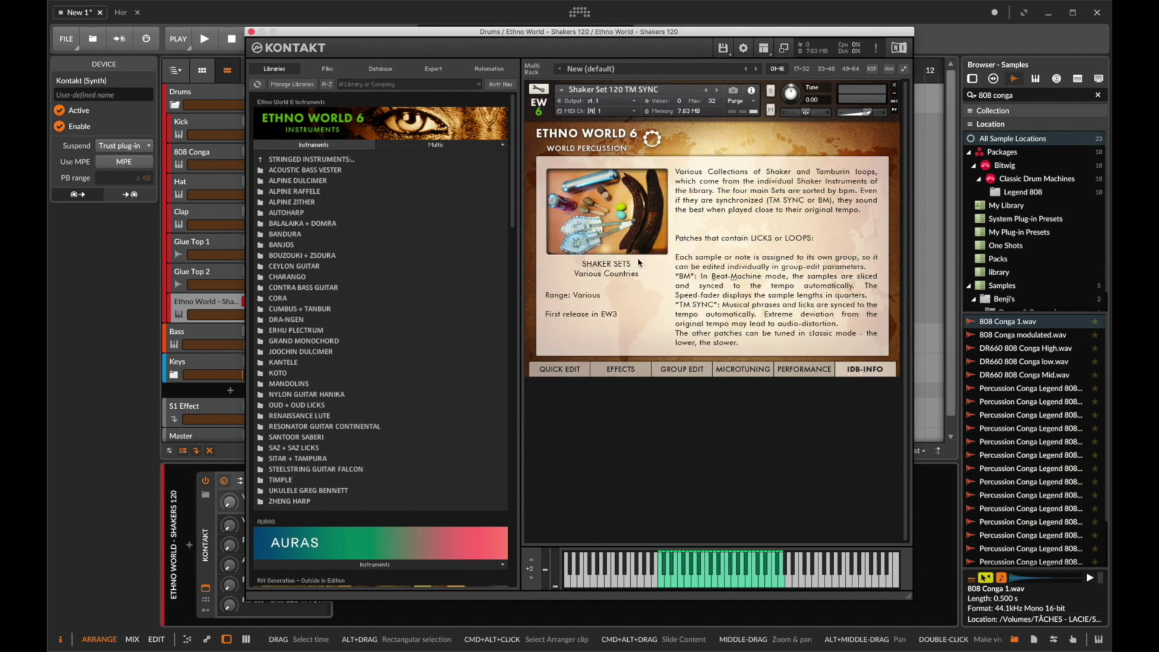
{"action": "left_click", "coordinate": [325, 159]}
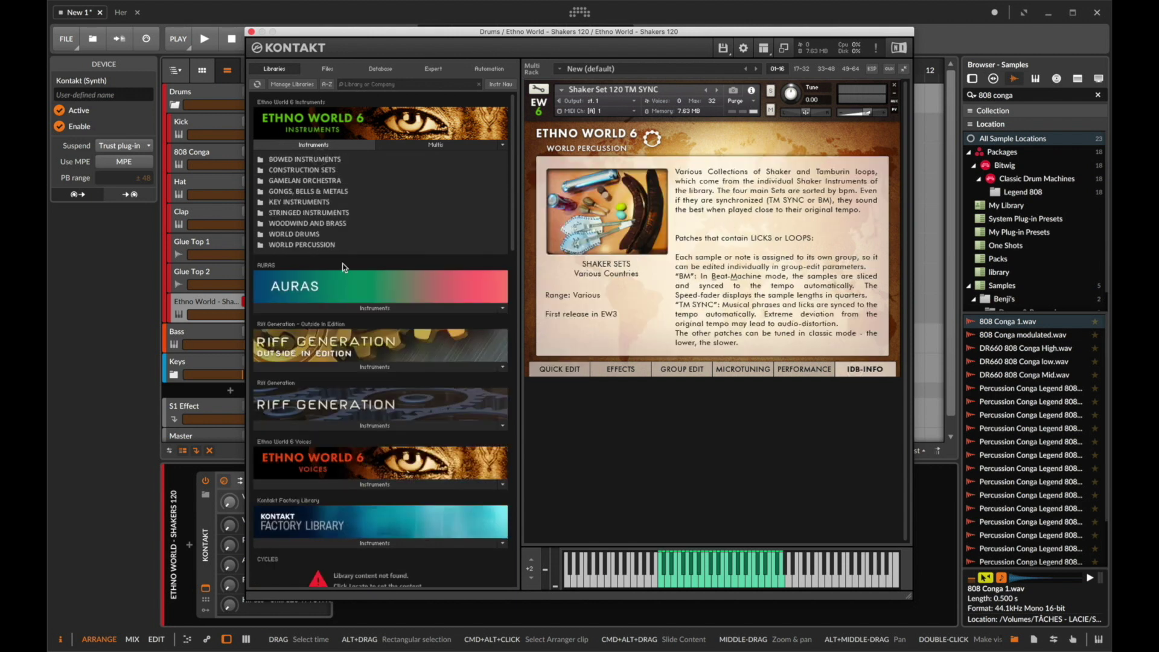
{"action": "left_click", "coordinate": [310, 244]}
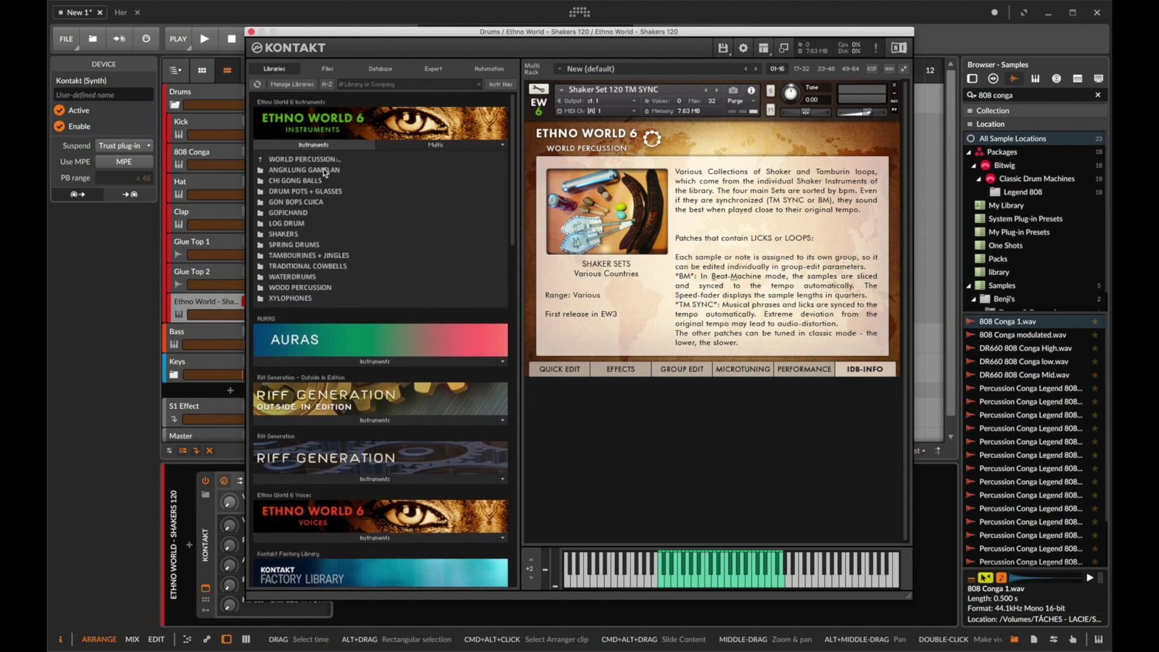
{"action": "left_click", "coordinate": [285, 233]}
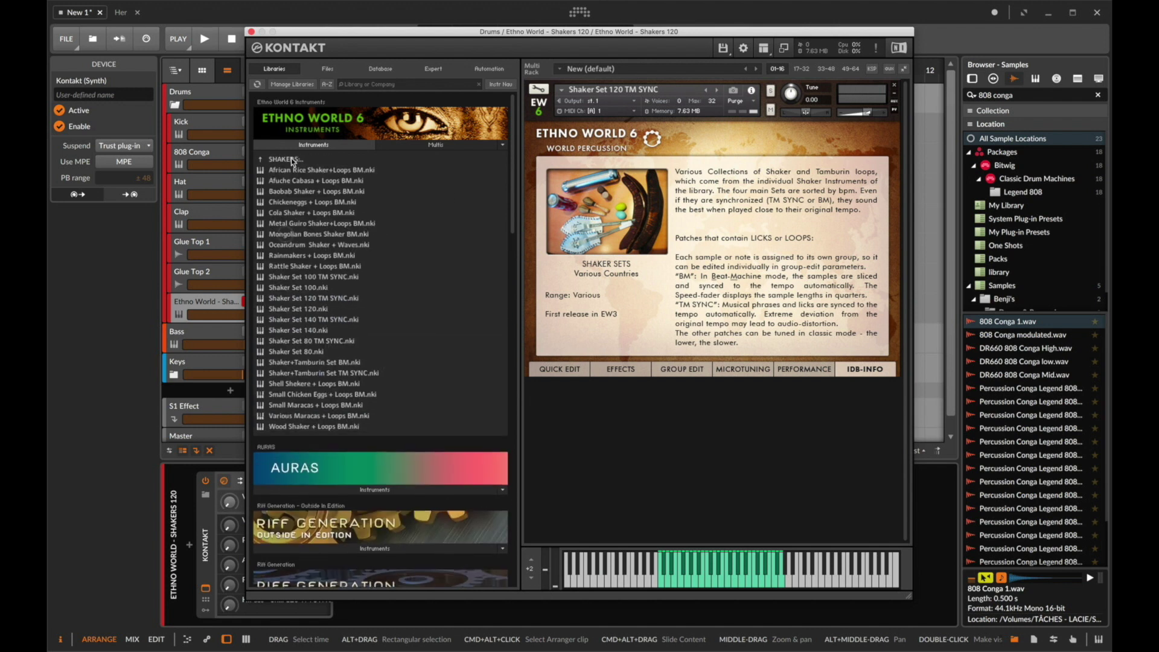
{"action": "left_click", "coordinate": [253, 32]}
Create a clip at bar 1 on the Ethno World track and draw a D#2 note at its start.
{"action": "double_click", "coordinate": [338, 305]}
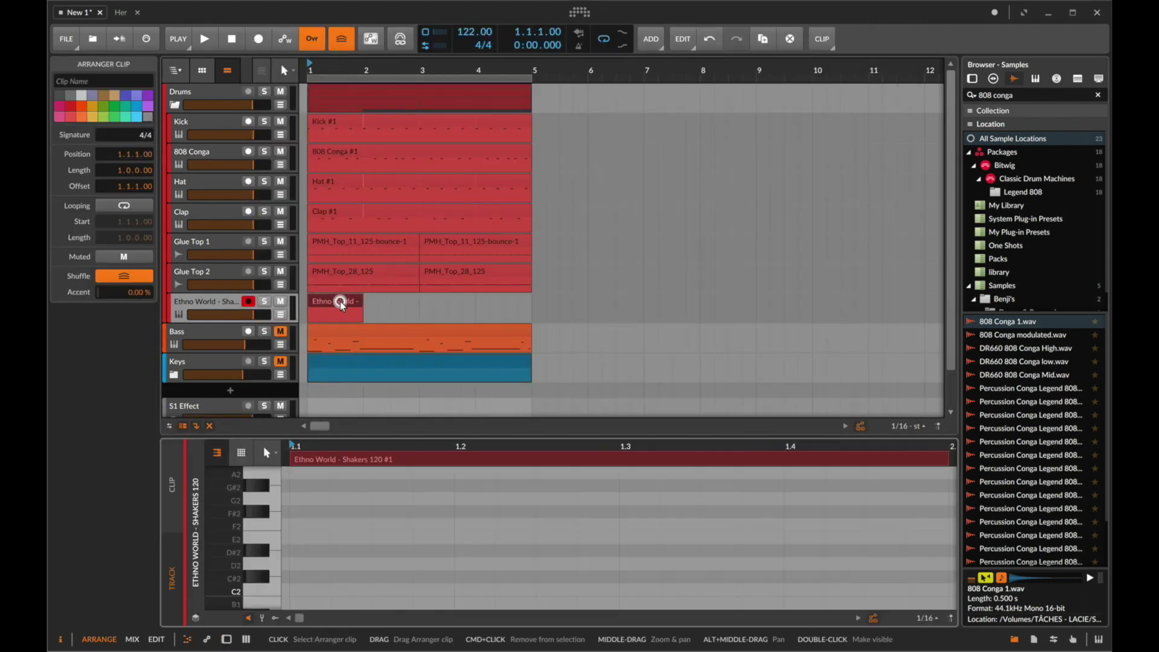
{"action": "double_click", "coordinate": [314, 598]}
{"action": "key", "text": "Up"}
{"action": "key", "text": "Up"}
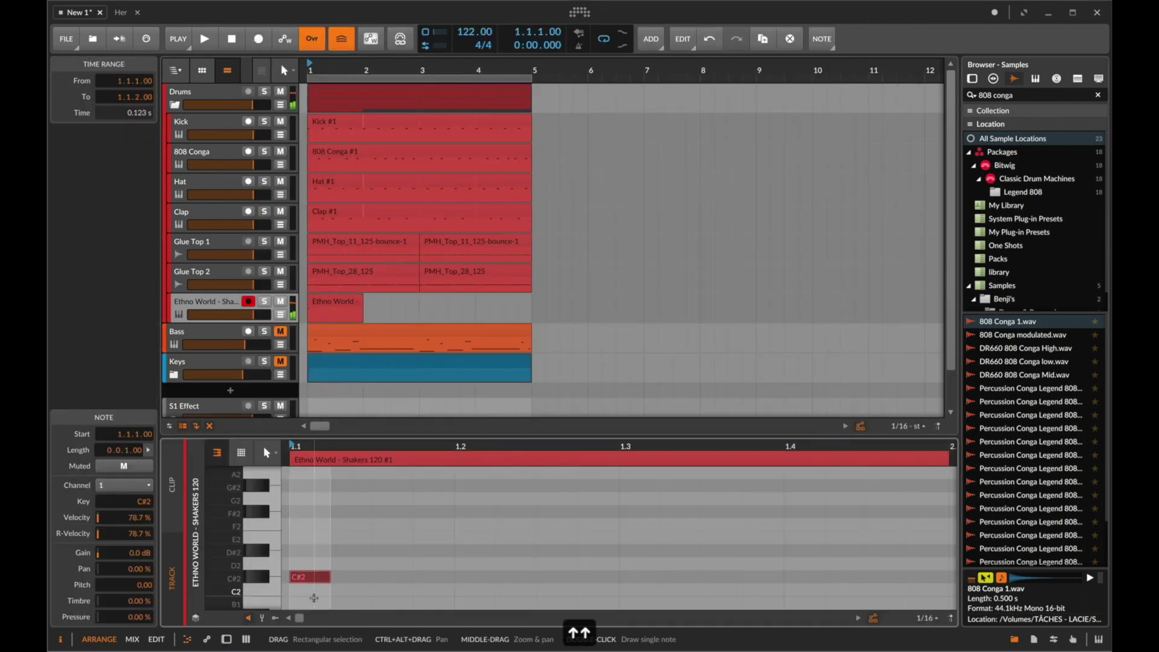
{"action": "key", "text": "Up"}
{"action": "key", "text": "Up"}
Lengthen the D#2 note by repeated doubling and extend the Ethno World clip to four bars.
{"action": "key", "text": "bracketright"}
{"action": "key", "text": "bracketright"}
{"action": "key", "text": "bracketright"}
{"action": "key", "text": "bracketright"}
{"action": "key", "text": "bracketright"}
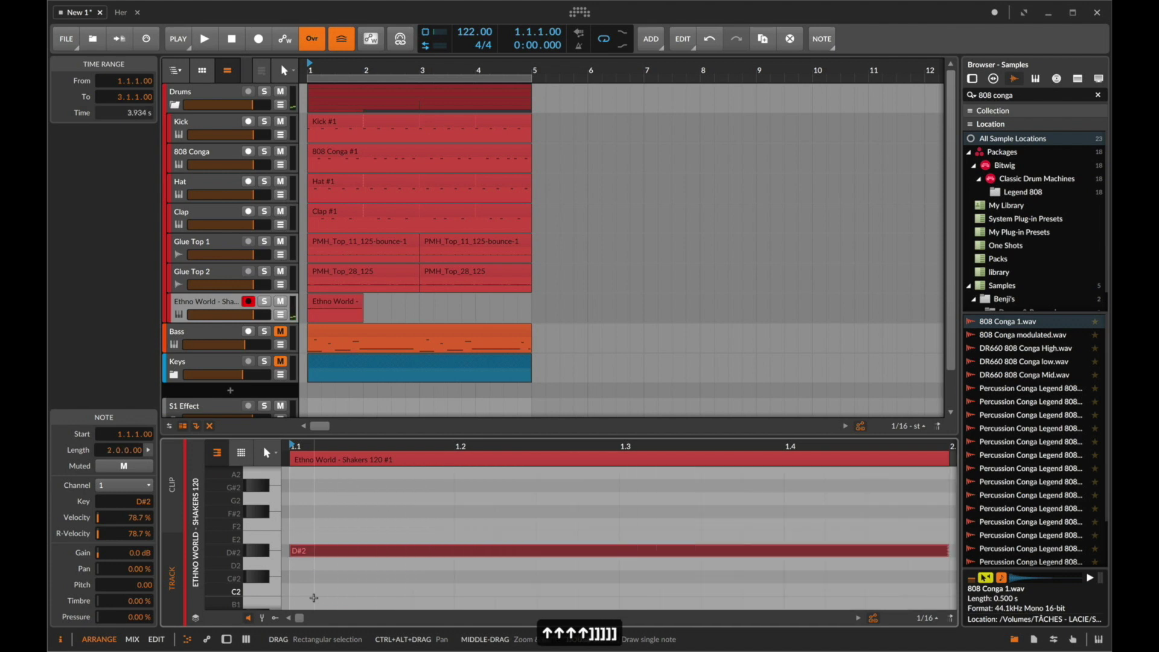
{"action": "key", "text": "bracketright"}
{"action": "left_click", "coordinate": [346, 305]}
{"action": "key", "text": "bracketright"}
{"action": "key", "text": "bracketright"}
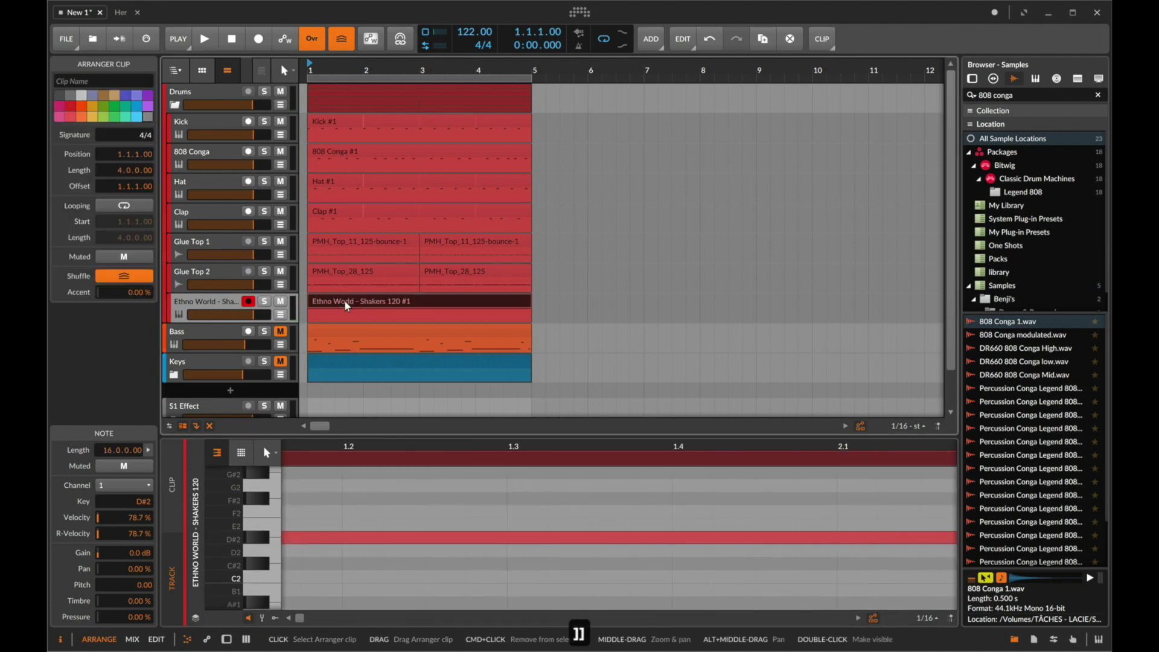
{"action": "key", "text": "space"}
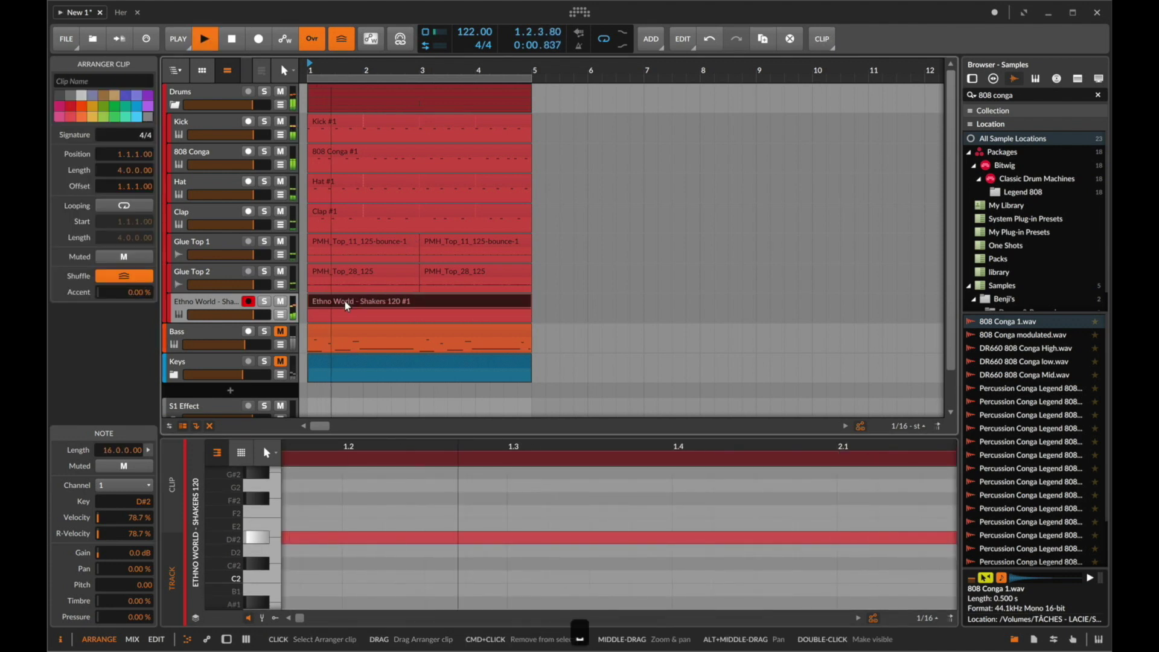
{"action": "double_click", "coordinate": [249, 311]}
{"action": "key", "text": "space"}
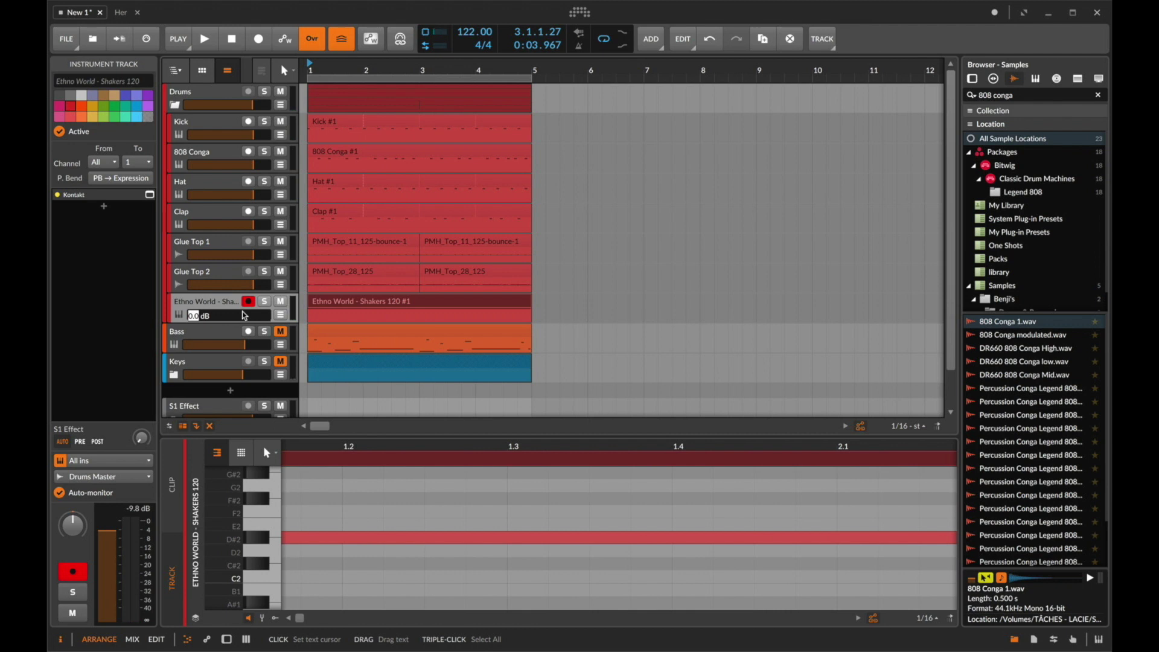
{"action": "key", "text": "Escape"}
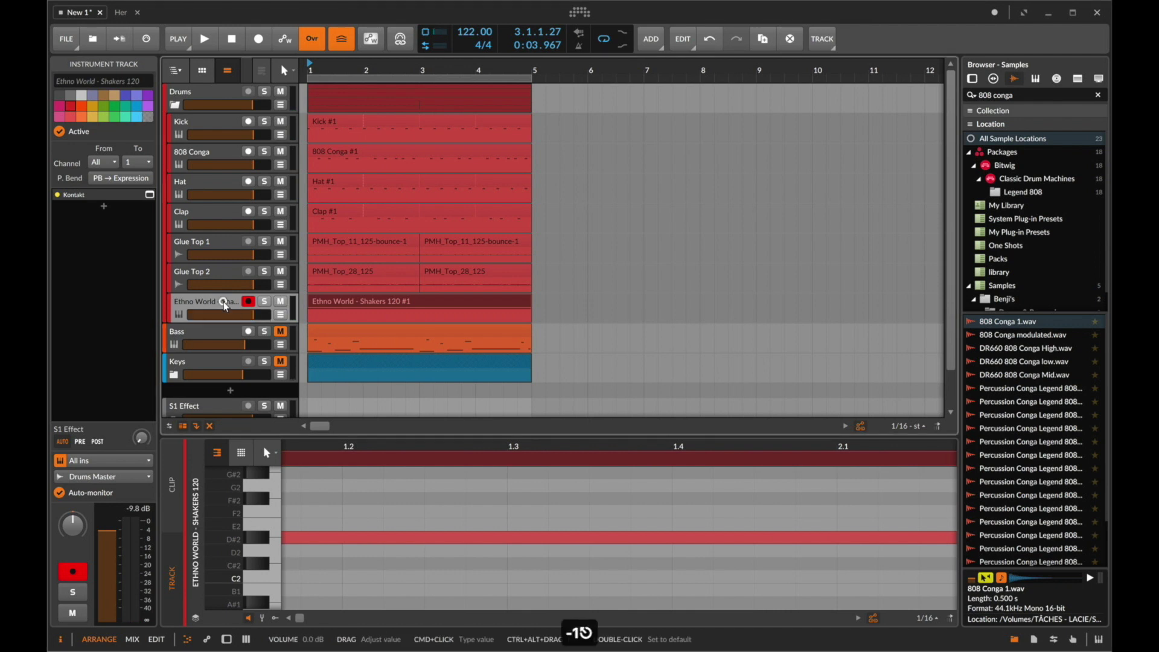
Lower the output volume of the Shaker Set 120 TM SYNC instrument inside Kontakt.
{"action": "double_click", "coordinate": [224, 301]}
{"action": "left_click", "coordinate": [205, 588]}
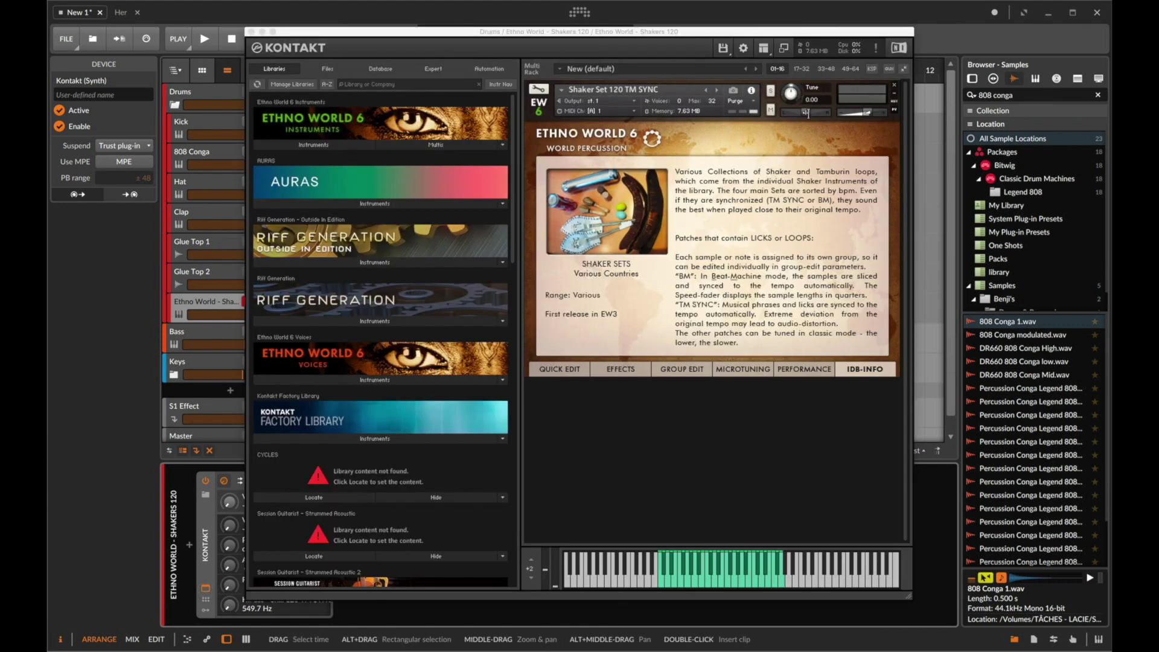
{"action": "left_click_drag", "start_coordinate": [867, 113], "coordinate": [859, 114]}
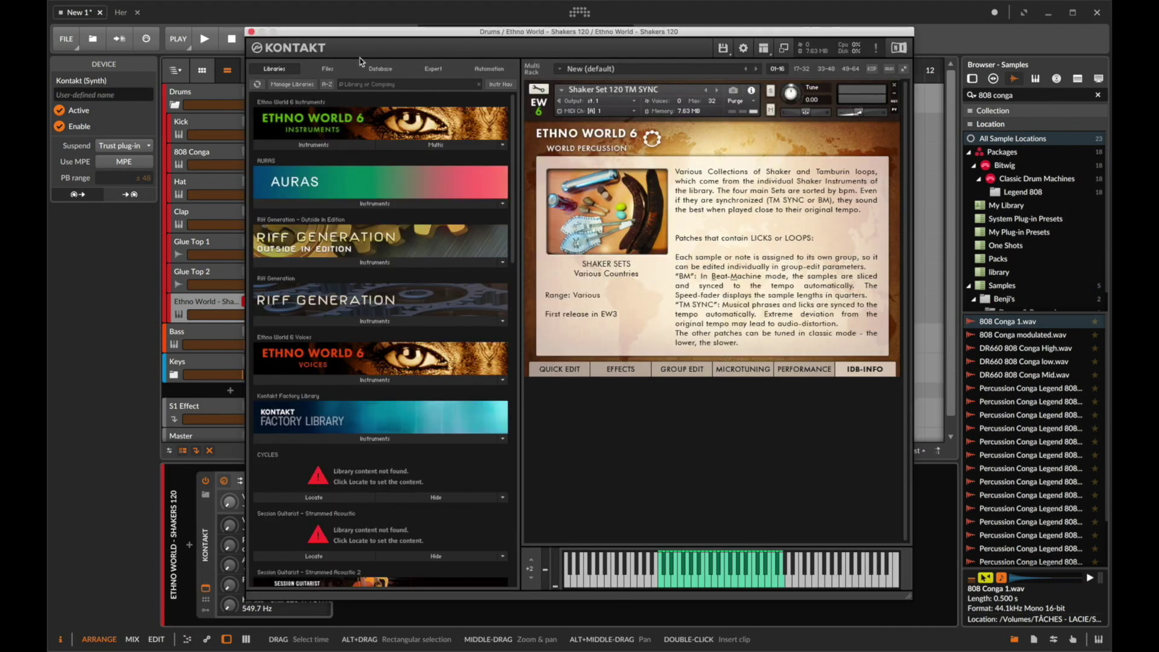
{"action": "left_click", "coordinate": [251, 32]}
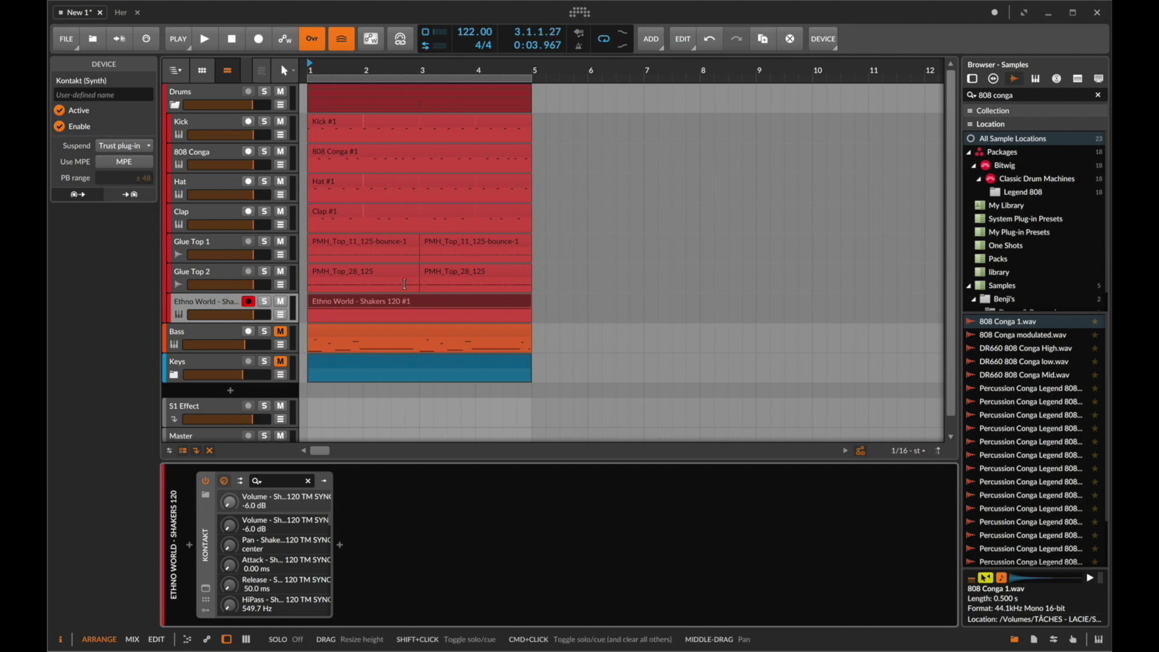
Rename the Ethno World - Shakers 120 track as Shaker.
{"action": "left_click", "coordinate": [205, 299]}
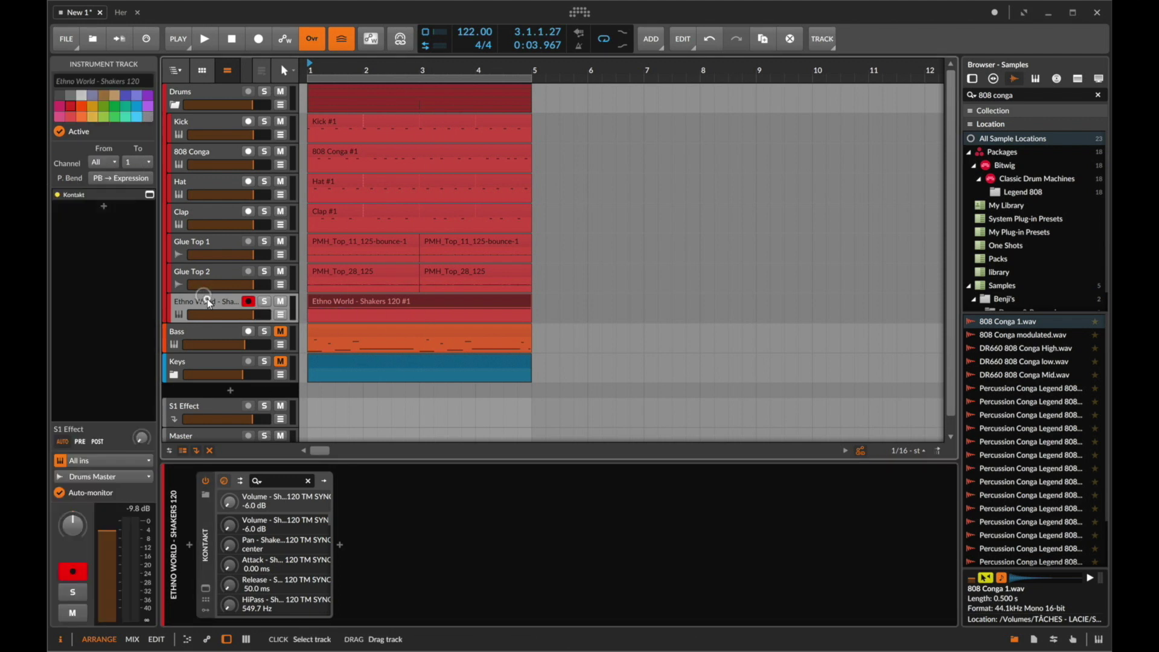
{"action": "double_click", "coordinate": [208, 299]}
{"action": "type", "text": "Shaker"}
{"action": "key", "text": "Return"}
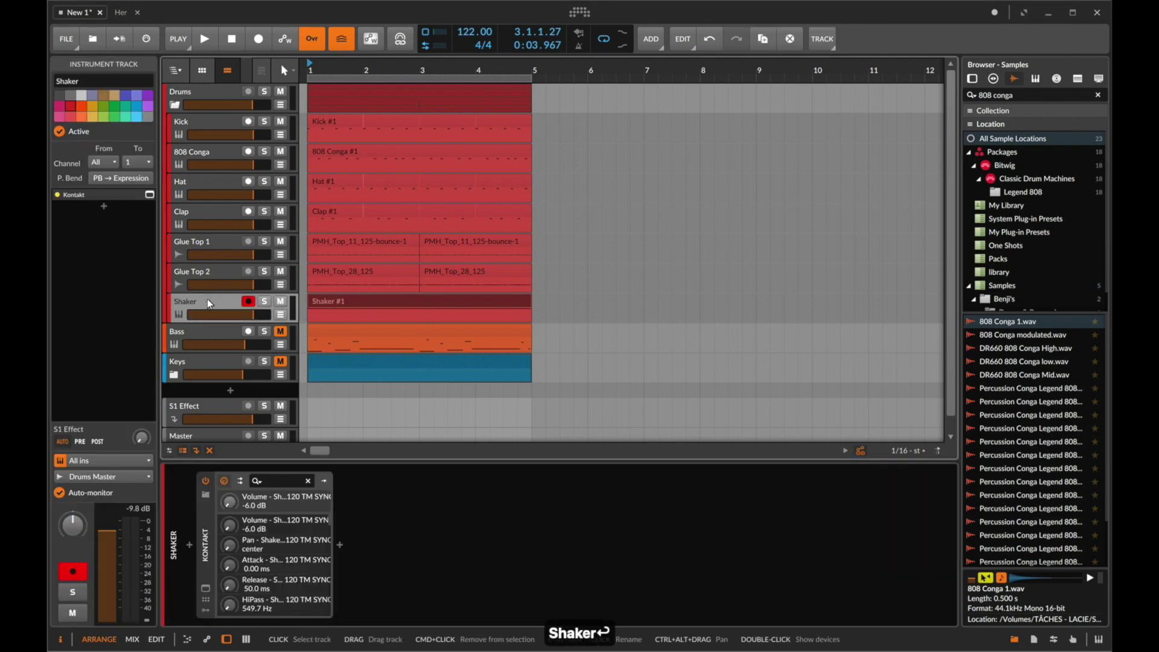
Play the drums with the Shaker track muted and unmute it to compare the groove with and without it.
{"action": "left_click", "coordinate": [280, 302]}
{"action": "key", "text": "space"}
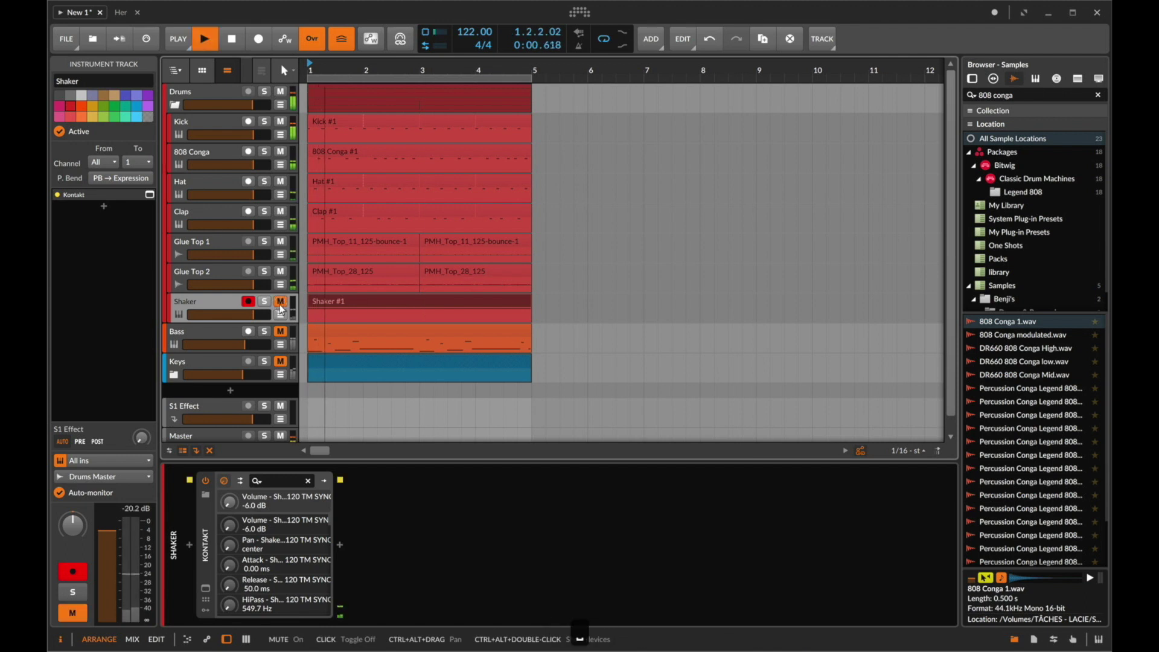
{"action": "left_click", "coordinate": [280, 302]}
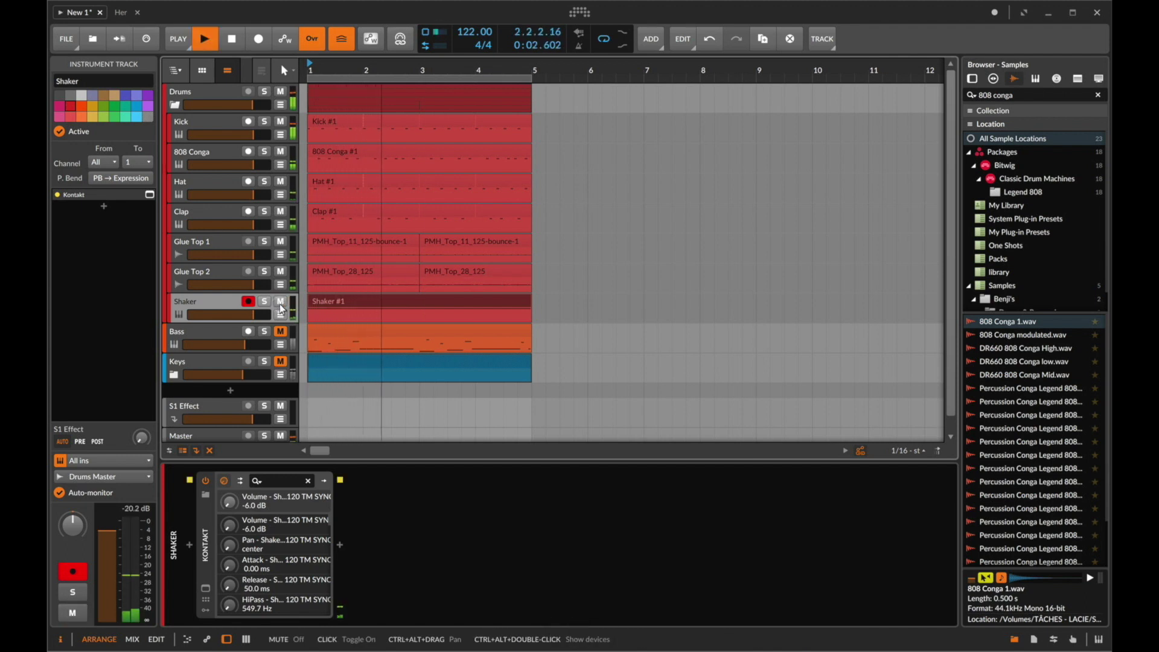
Reduce the Shaker Set's output volume in Kontakt to about -15 dB while the drums play.
{"action": "left_click", "coordinate": [205, 588]}
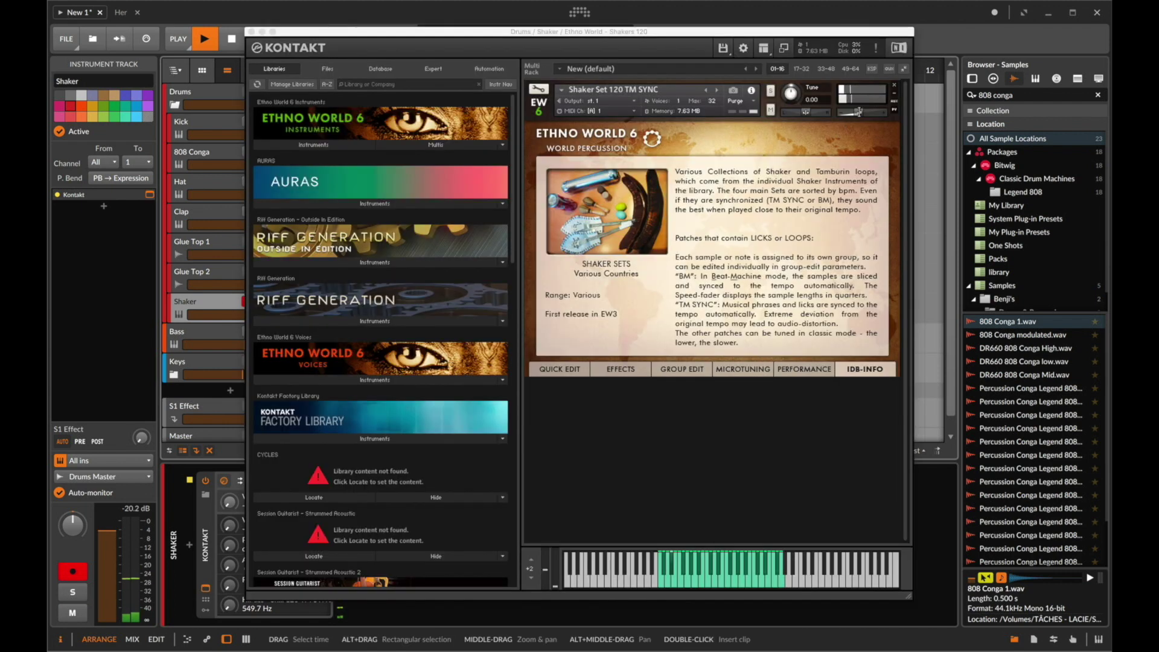
{"action": "left_click_drag", "start_coordinate": [859, 112], "coordinate": [857, 113]}
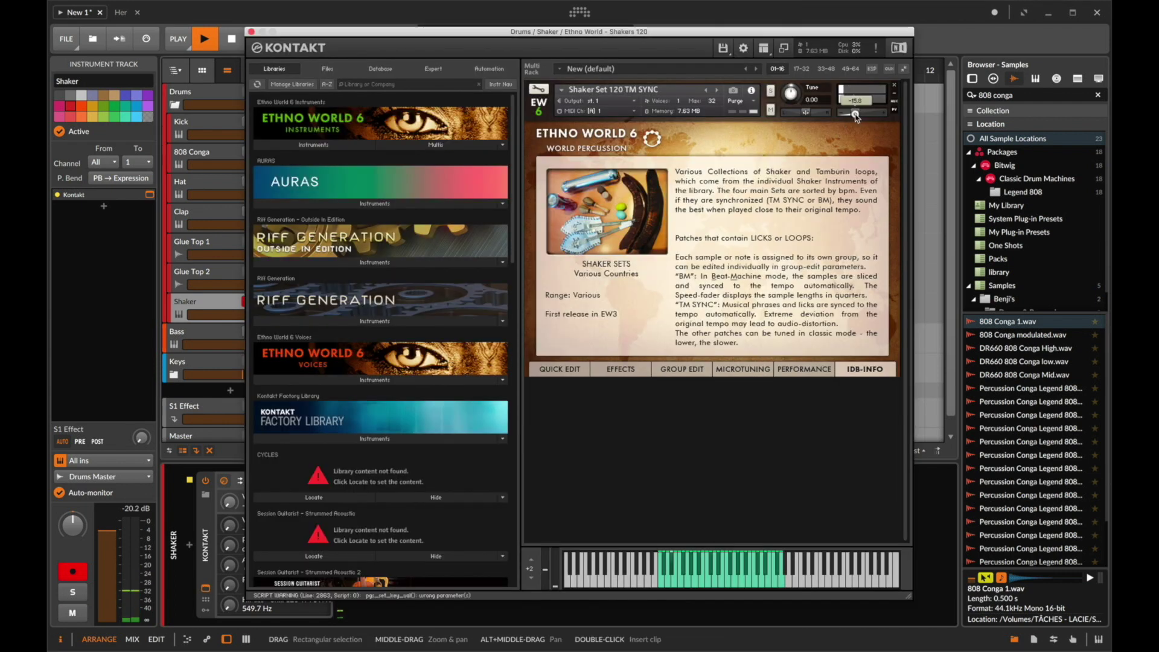
{"action": "left_click", "coordinate": [251, 32]}
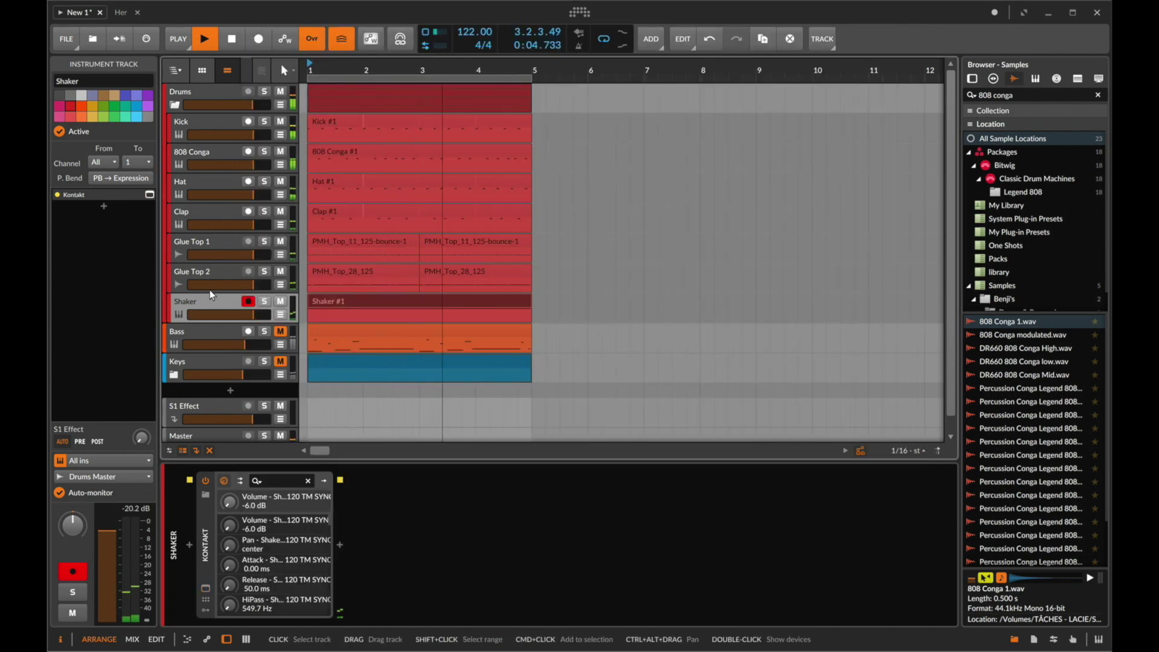
Select all clips from Kick to Shaker and clear their clip names.
{"action": "left_click", "coordinate": [179, 217]}
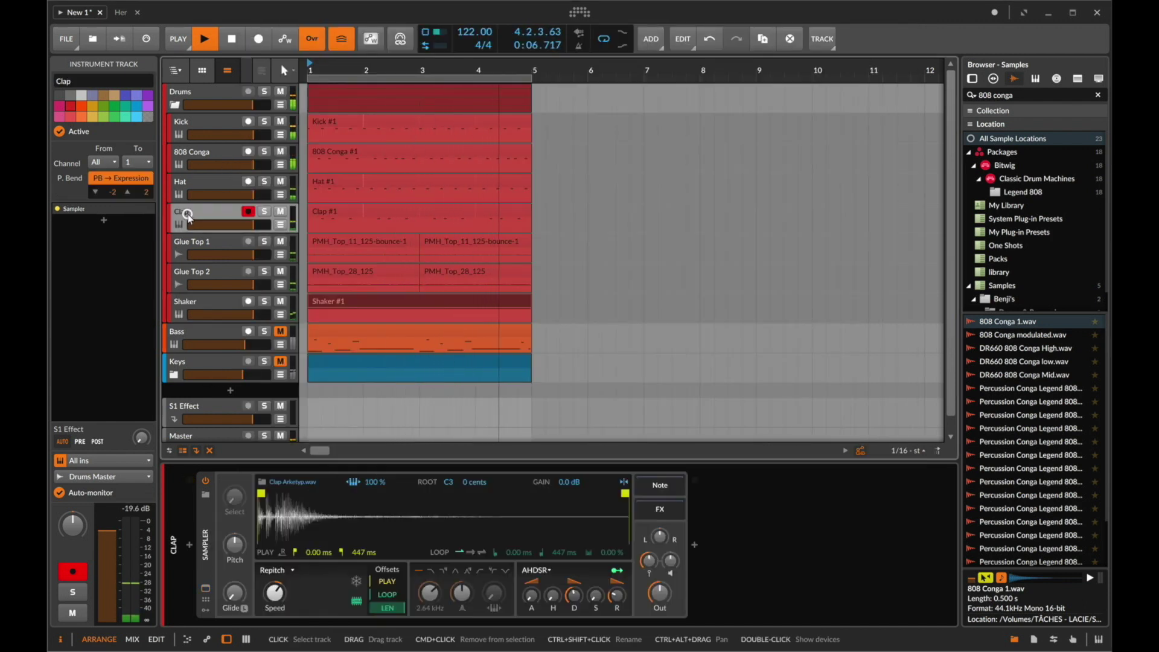
{"action": "left_click", "coordinate": [386, 241]}
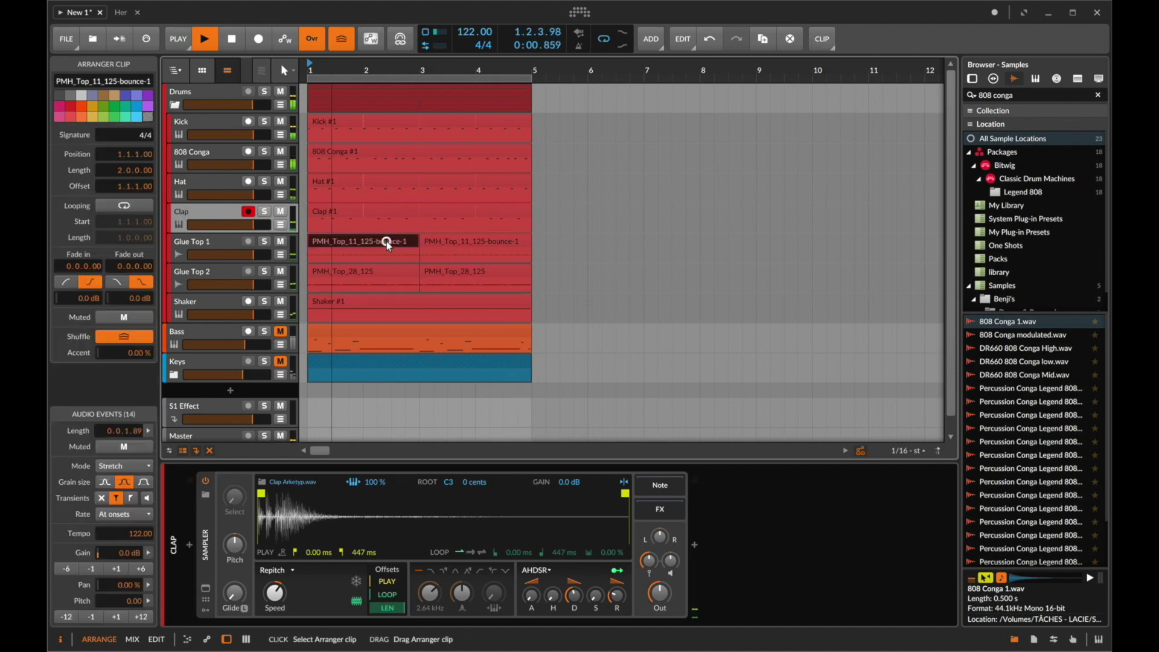
{"action": "left_click", "coordinate": [386, 301]}
{"action": "left_click", "coordinate": [380, 124], "text": "shift"}
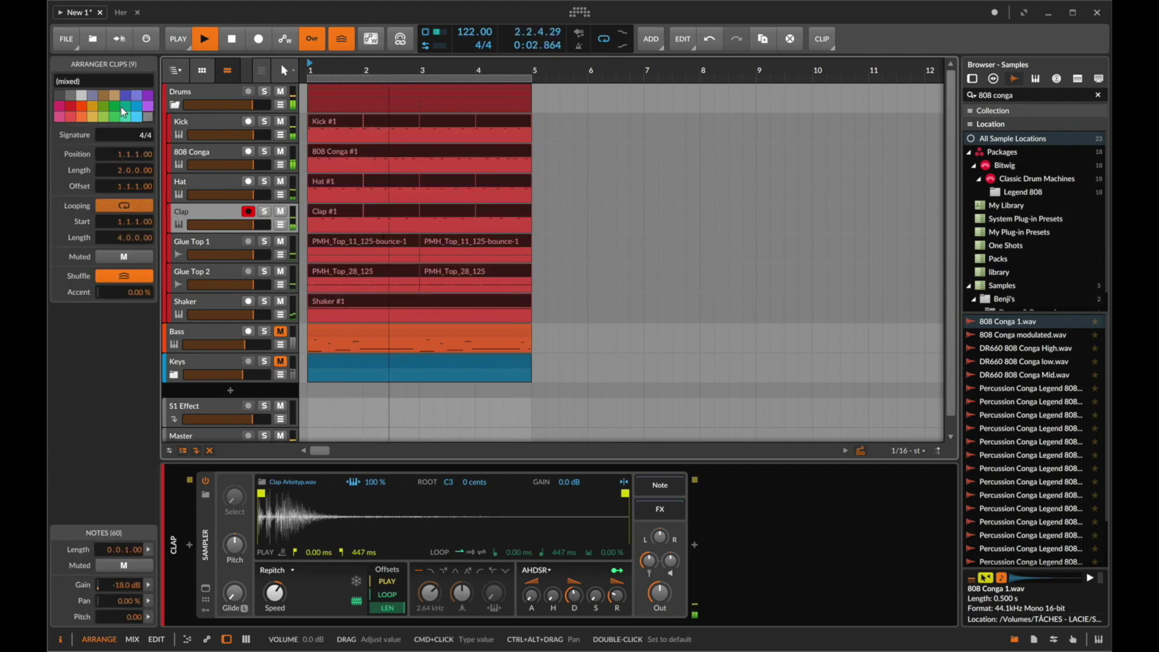
{"action": "left_click", "coordinate": [109, 82]}
{"action": "key", "text": "Return"}
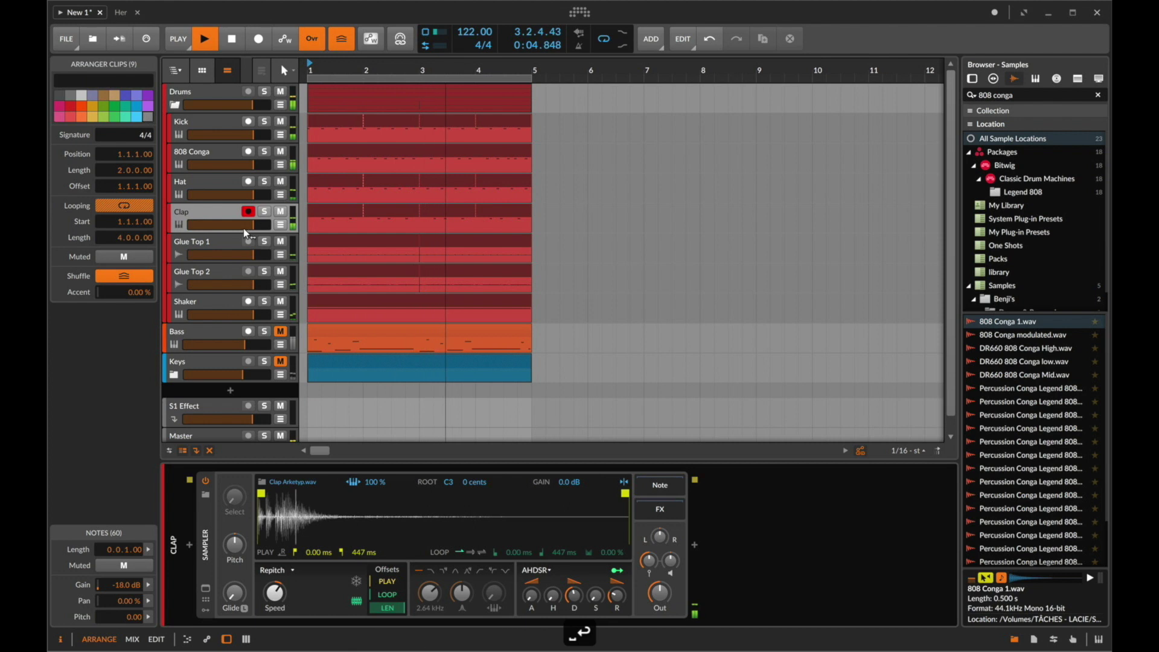
Add an instrument track below Clap, load the Hand Clap Studio synth on it, and stop playback.
{"action": "left_click", "coordinate": [179, 214]}
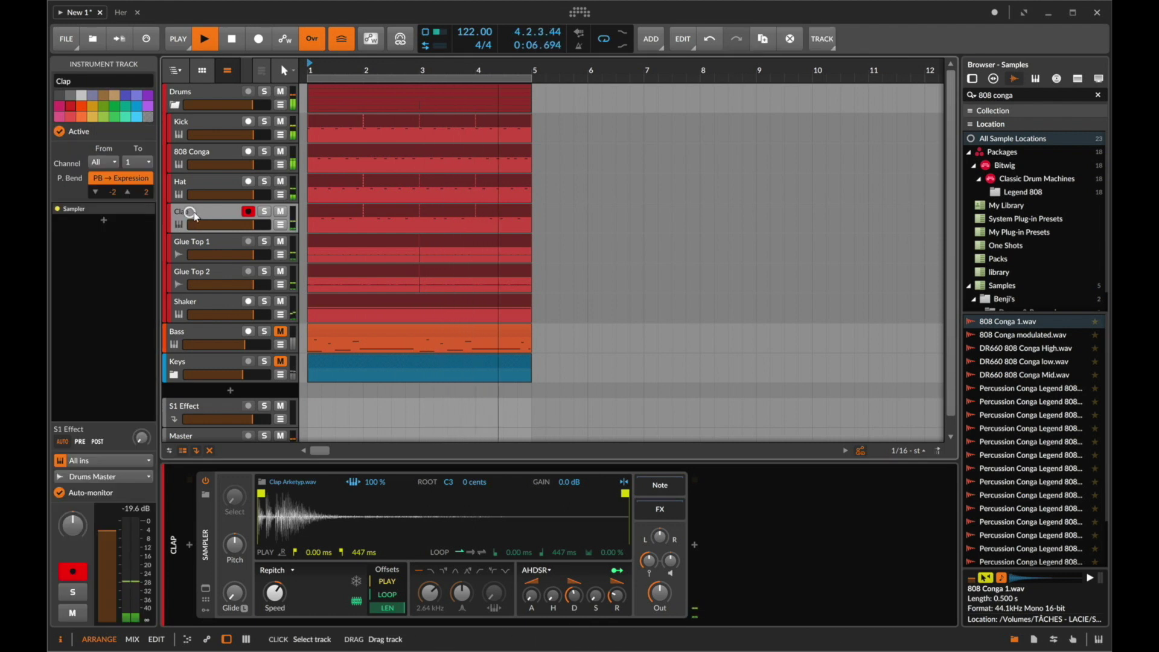
{"action": "key", "text": "super+shift+t"}
{"action": "left_click", "coordinate": [191, 532]}
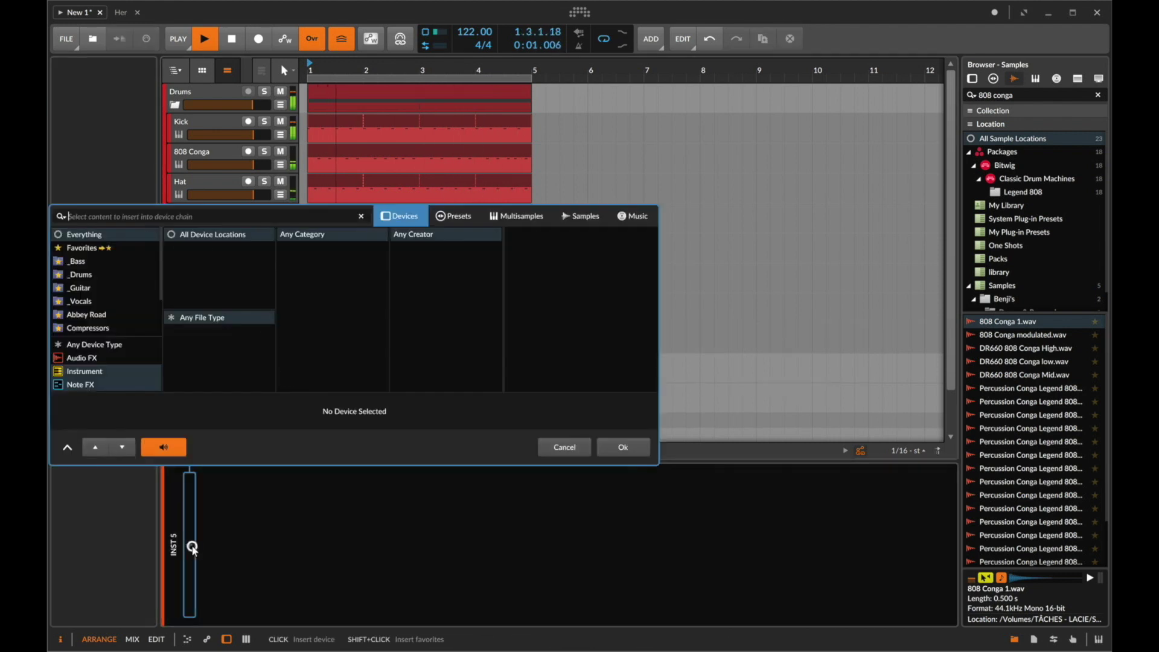
{"action": "type", "text": "hand cl"}
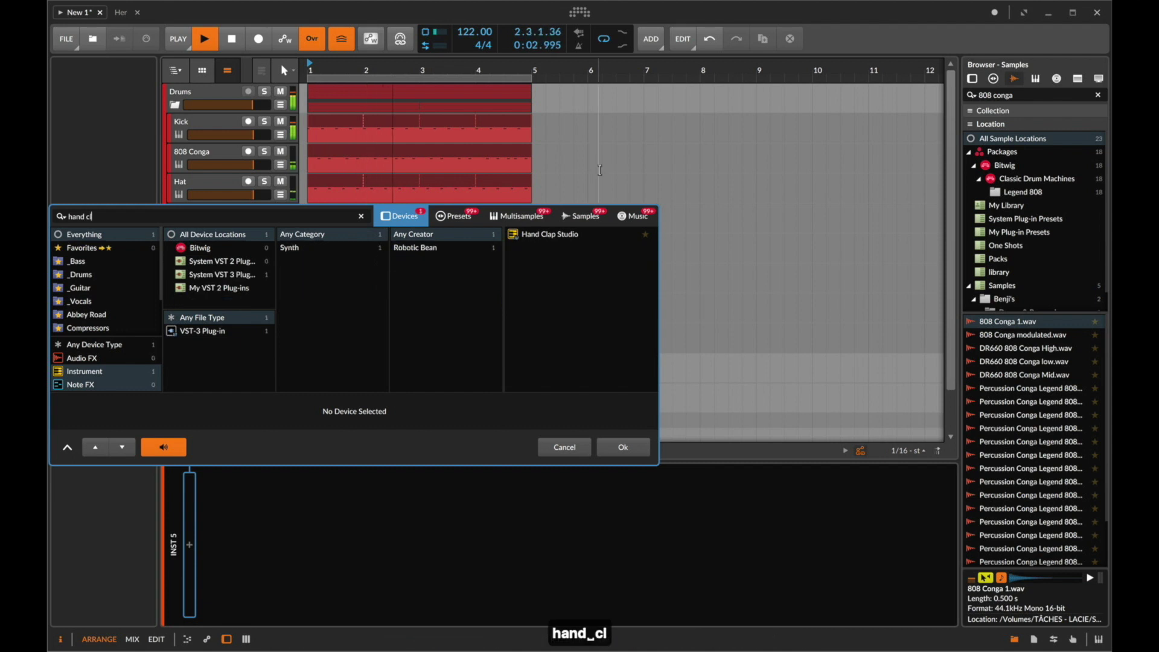
{"action": "left_click", "coordinate": [580, 216]}
{"action": "left_click", "coordinate": [387, 215]}
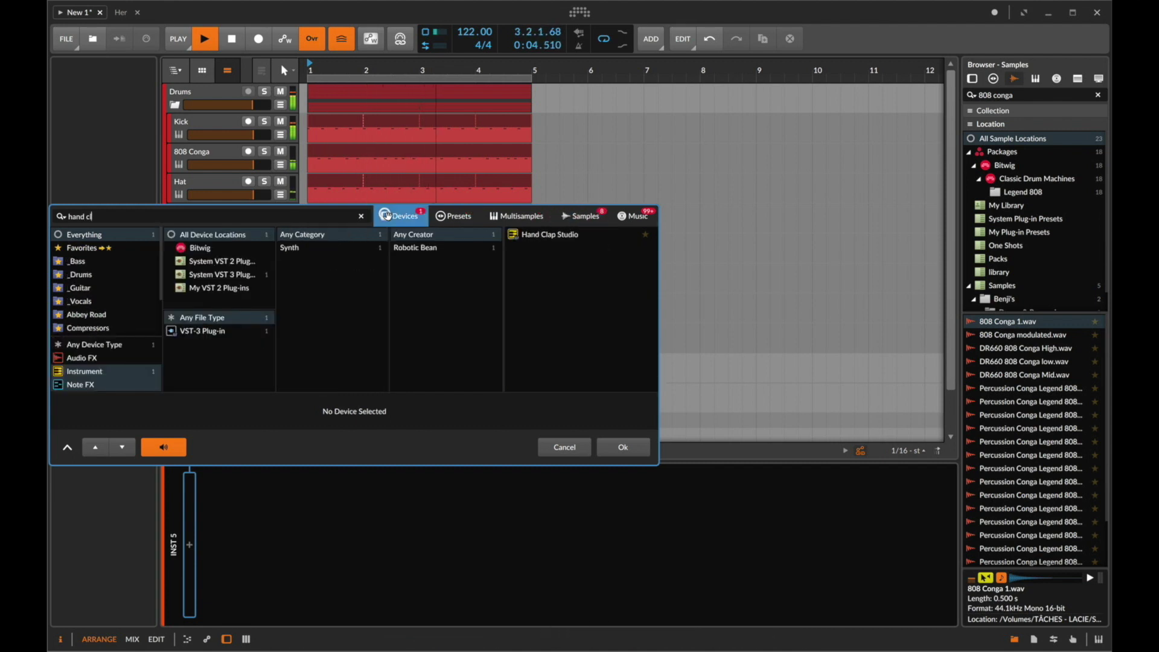
{"action": "double_click", "coordinate": [545, 236]}
{"action": "key", "text": "space"}
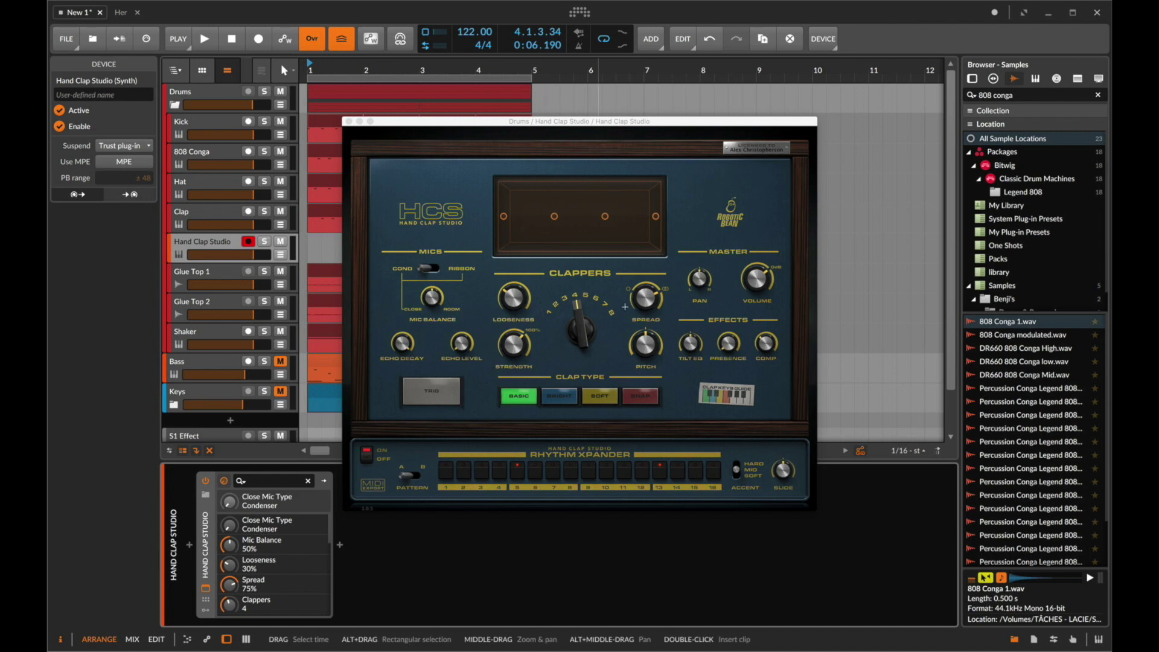
Audition the hand claps over the drum loop and set Hand Clap Studio's volume to about -6.4 dB.
{"action": "key", "text": "space"}
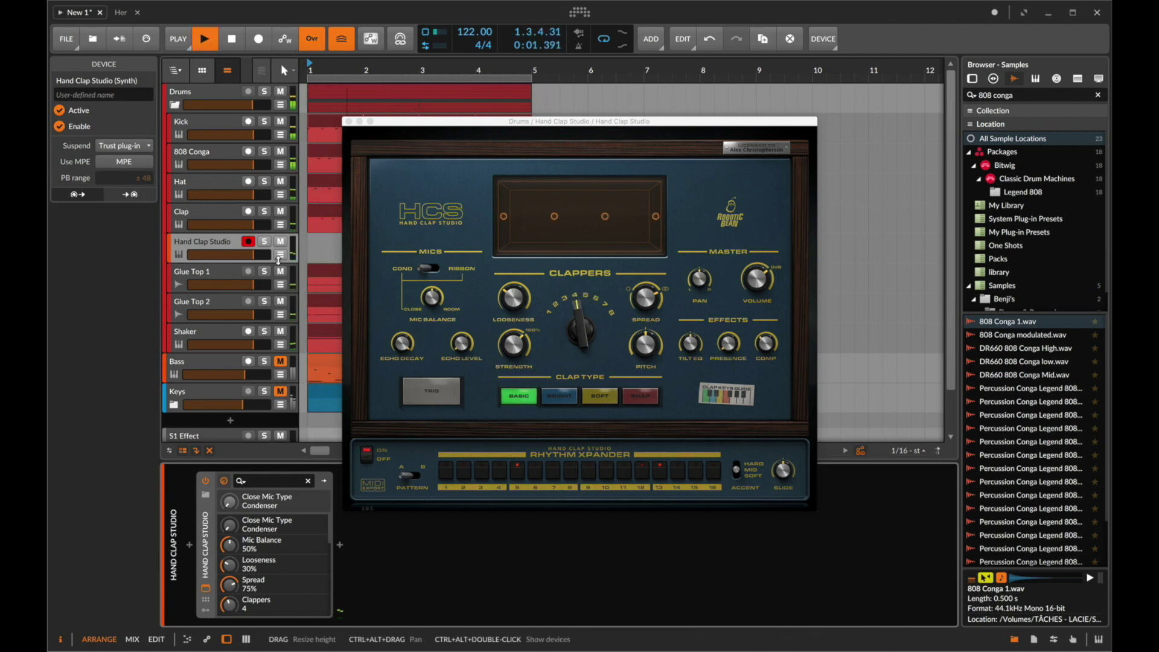
{"action": "key", "text": "space"}
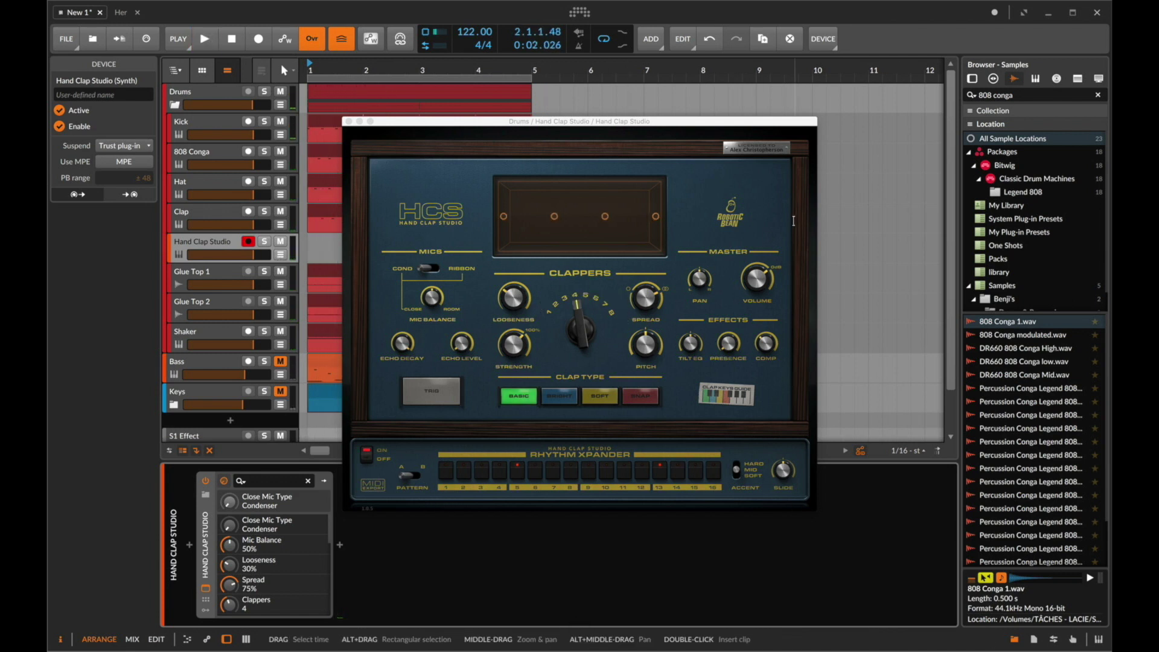
{"action": "left_click", "coordinate": [760, 280]}
{"action": "key", "text": "space"}
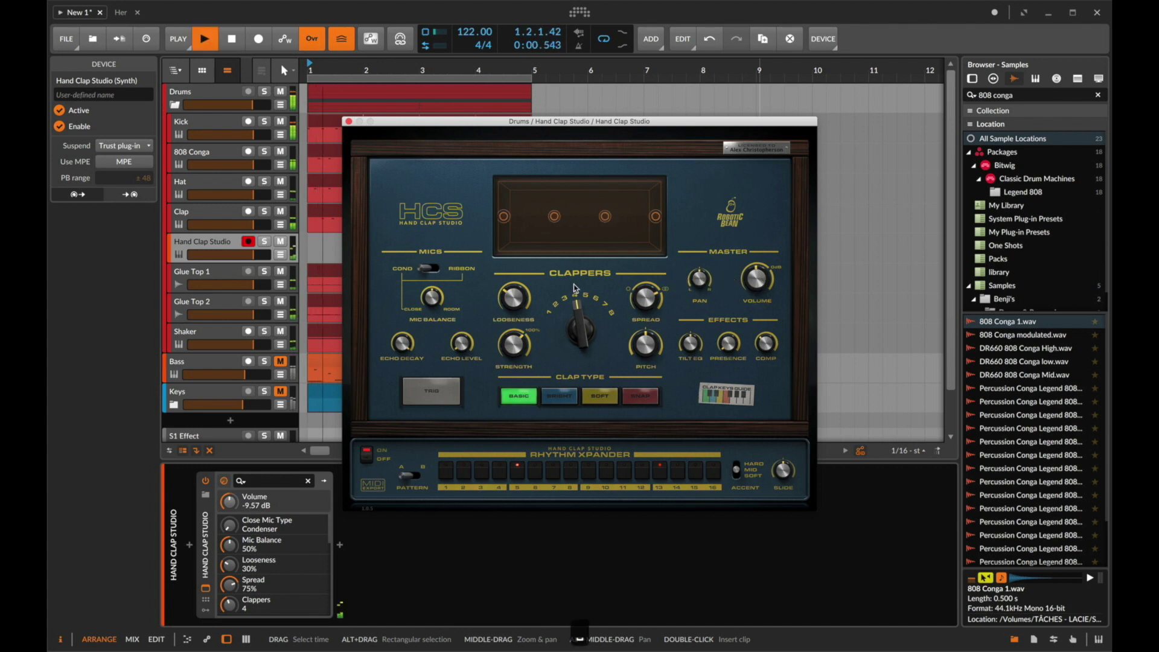
{"action": "mouse_move", "coordinate": [713, 273]}
{"action": "mouse_move", "coordinate": [757, 273]}
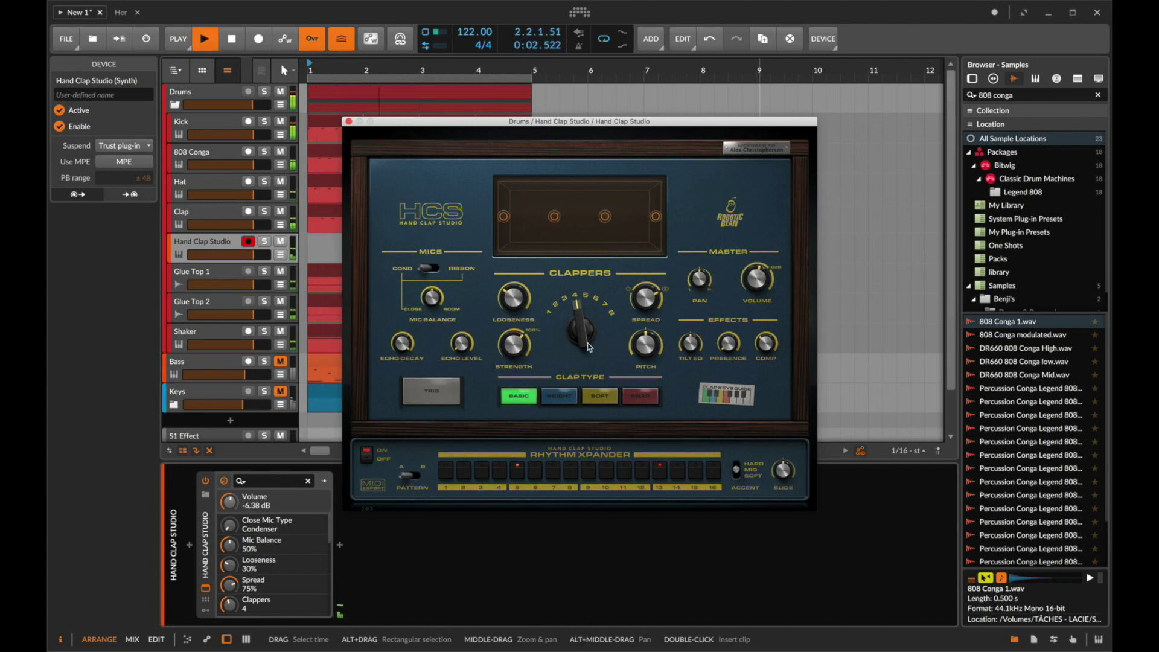
Set Hand Clap Studio to 8 clappers with 0% mic balance, 90% looseness and 0 dB volume while the drums play.
{"action": "left_click_drag", "start_coordinate": [432, 297], "coordinate": [436, 302]}
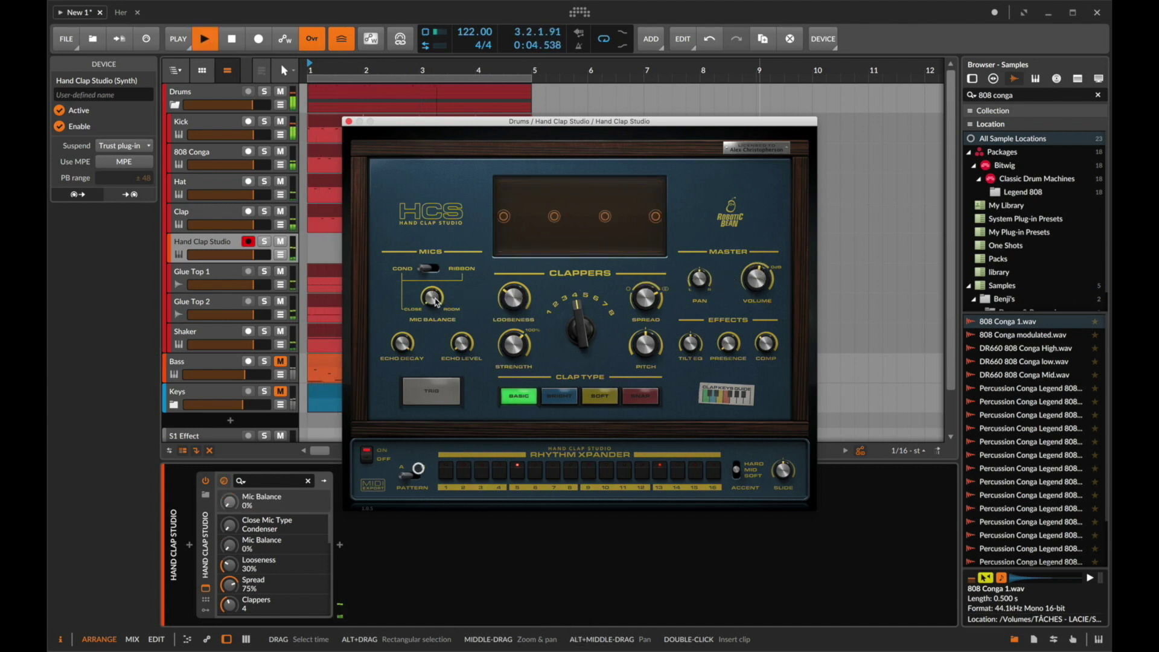
{"action": "left_click", "coordinate": [613, 314]}
{"action": "left_click_drag", "start_coordinate": [518, 302], "coordinate": [519, 280]}
{"action": "left_click_drag", "start_coordinate": [758, 276], "coordinate": [759, 264]}
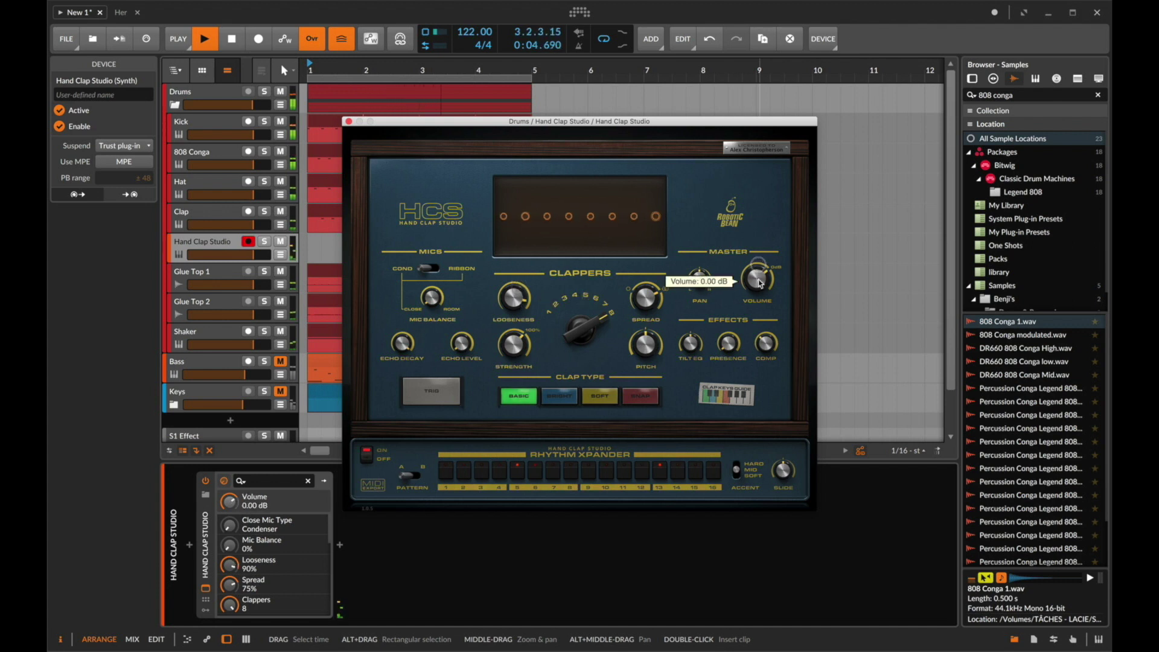
Set the claps' spread to 73%, strength to 150% and looseness to about 32%.
{"action": "left_click_drag", "start_coordinate": [518, 296], "coordinate": [525, 302]}
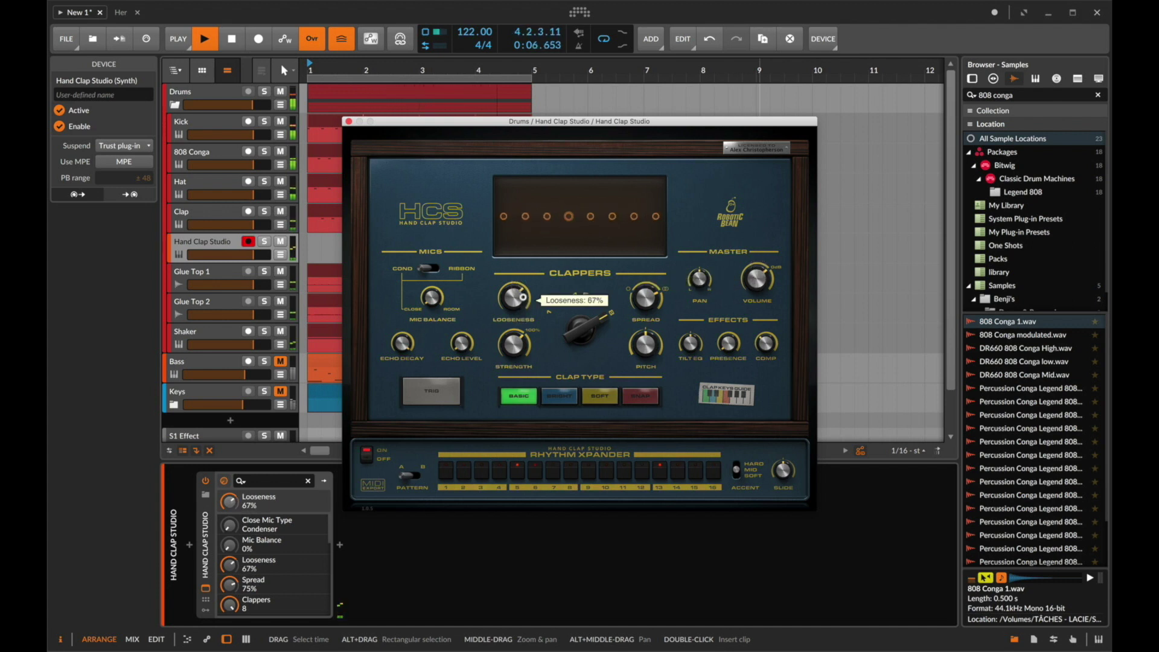
{"action": "left_click_drag", "start_coordinate": [641, 339], "coordinate": [648, 300]}
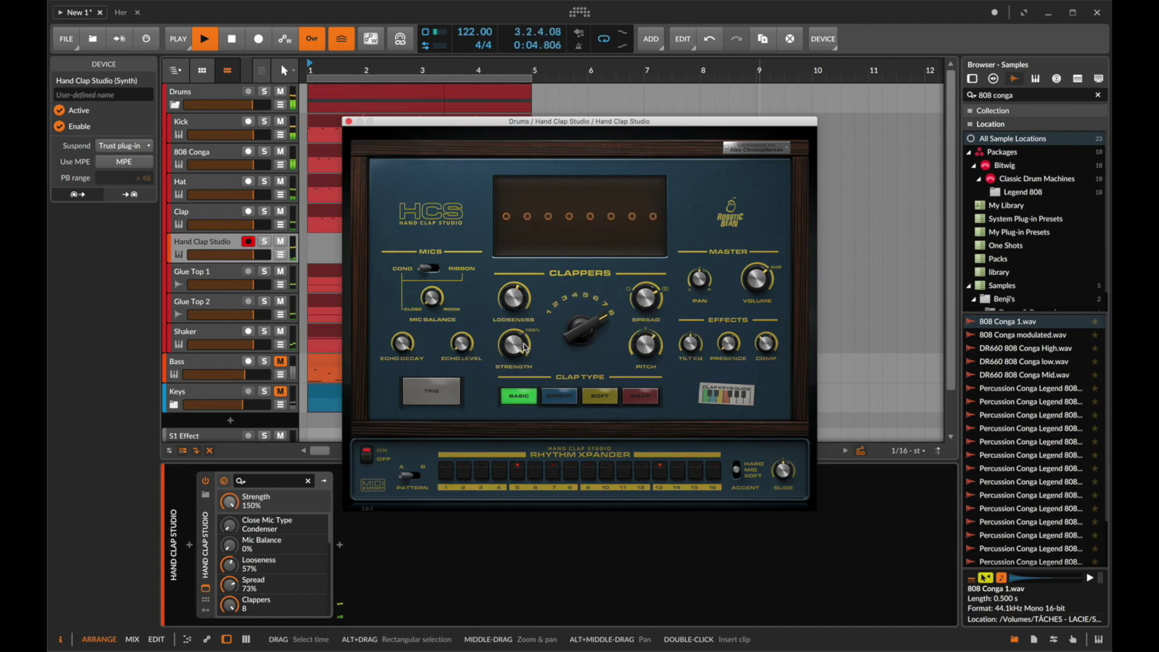
{"action": "mouse_move", "coordinate": [519, 316]}
{"action": "left_click_drag", "start_coordinate": [519, 315], "coordinate": [520, 334]}
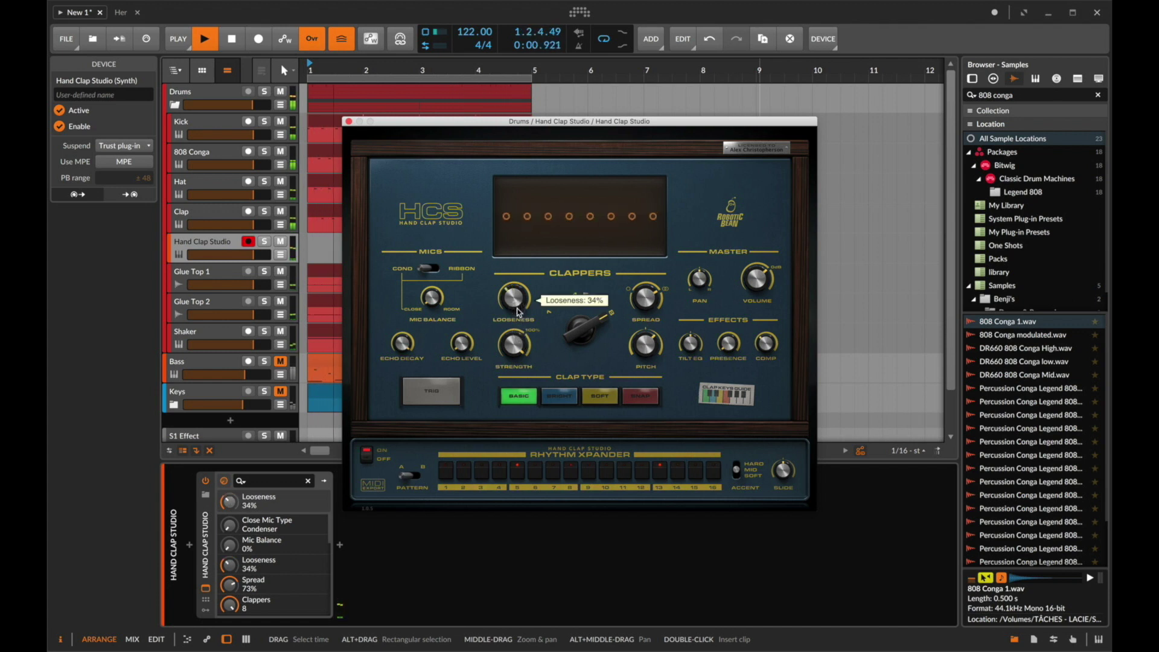
Shape the claps with the effects: tilt EQ at 53%, presence at 27% and compression at 73%.
{"action": "left_click_drag", "start_coordinate": [640, 345], "coordinate": [636, 348]}
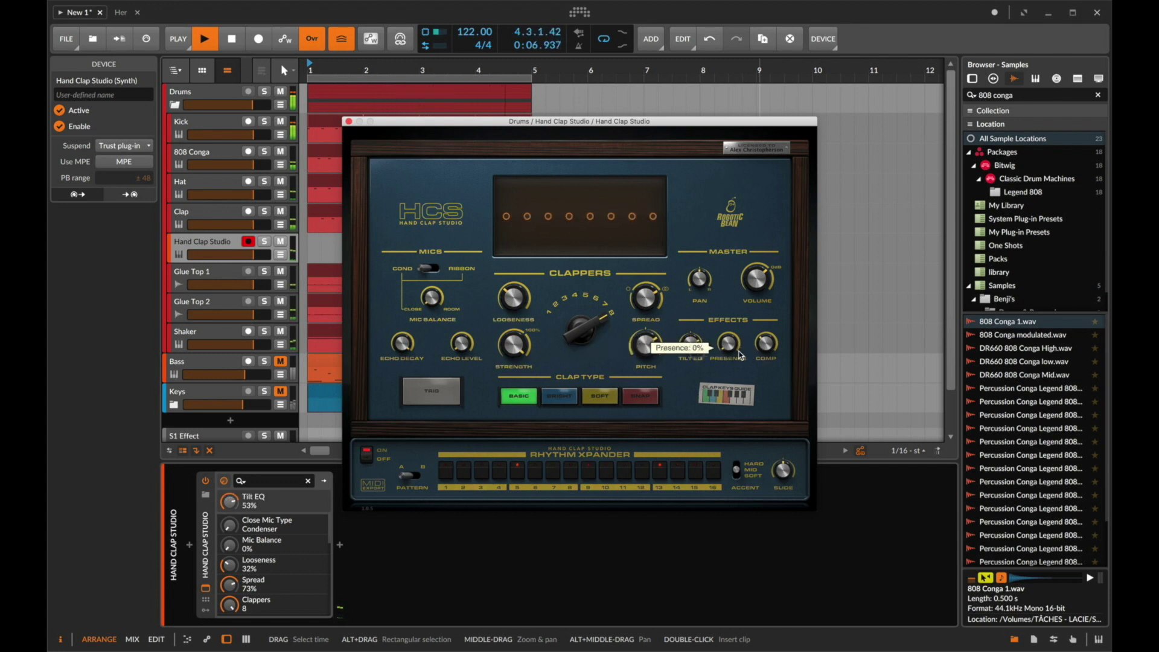
{"action": "left_click_drag", "start_coordinate": [734, 321], "coordinate": [734, 314]}
{"action": "left_click_drag", "start_coordinate": [772, 353], "coordinate": [772, 316]}
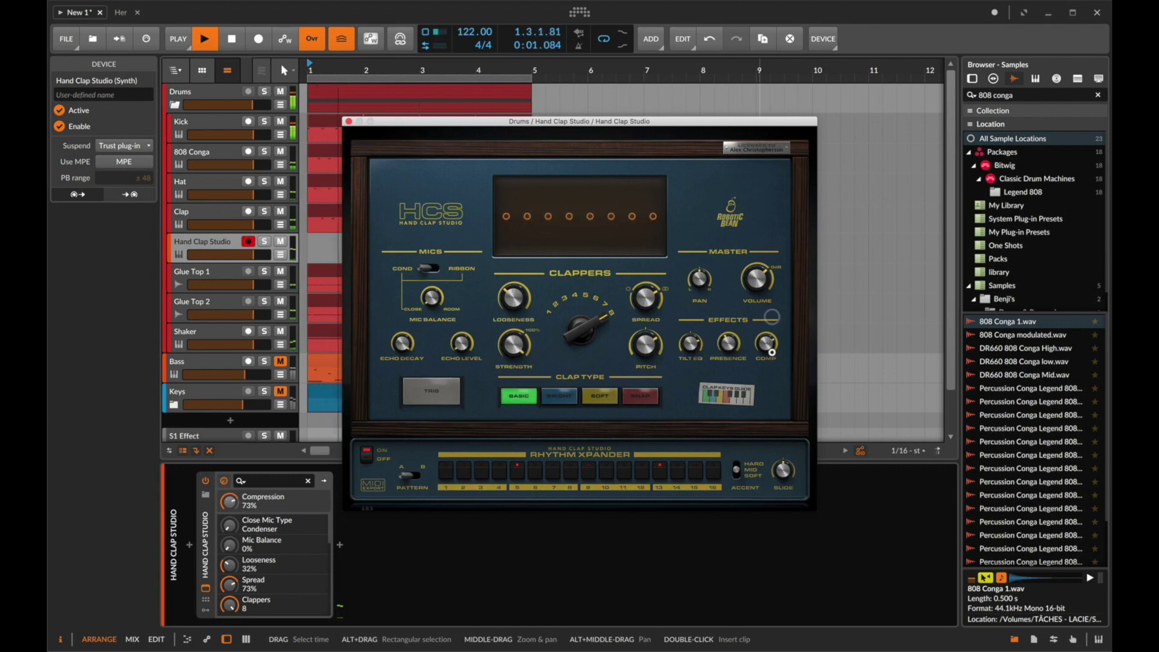
{"action": "left_click_drag", "start_coordinate": [723, 345], "coordinate": [722, 356]}
Restart the loop and lower Hand Clap Studio's master volume to sit the claps in the drum mix.
{"action": "key", "text": "space"}
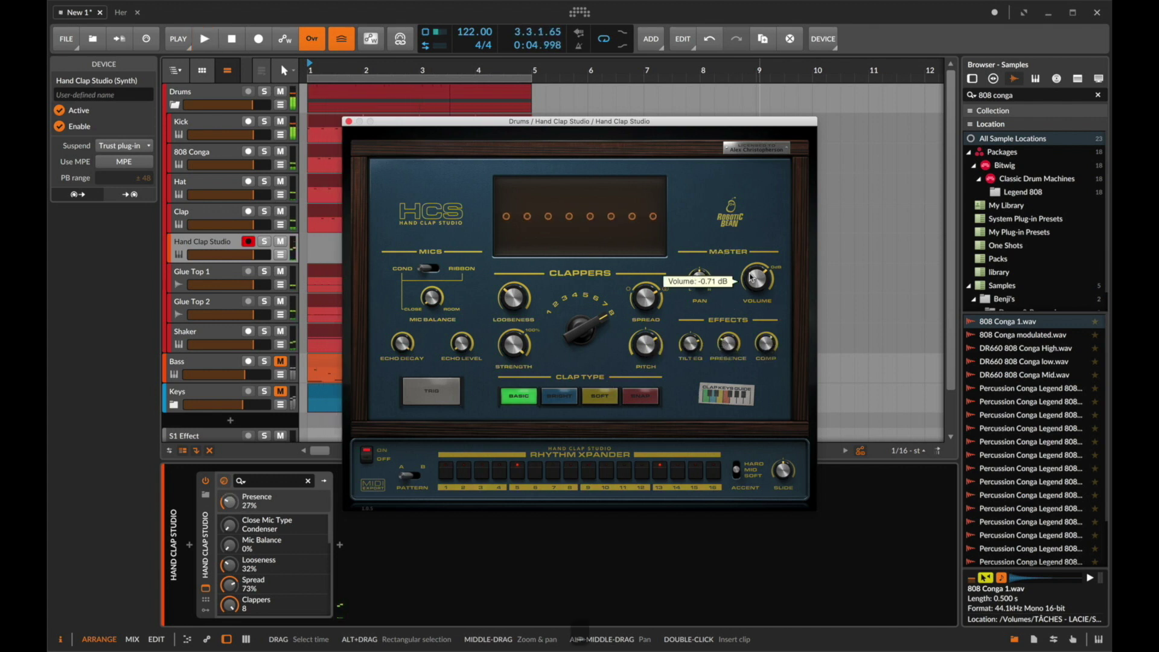
{"action": "key", "text": "space"}
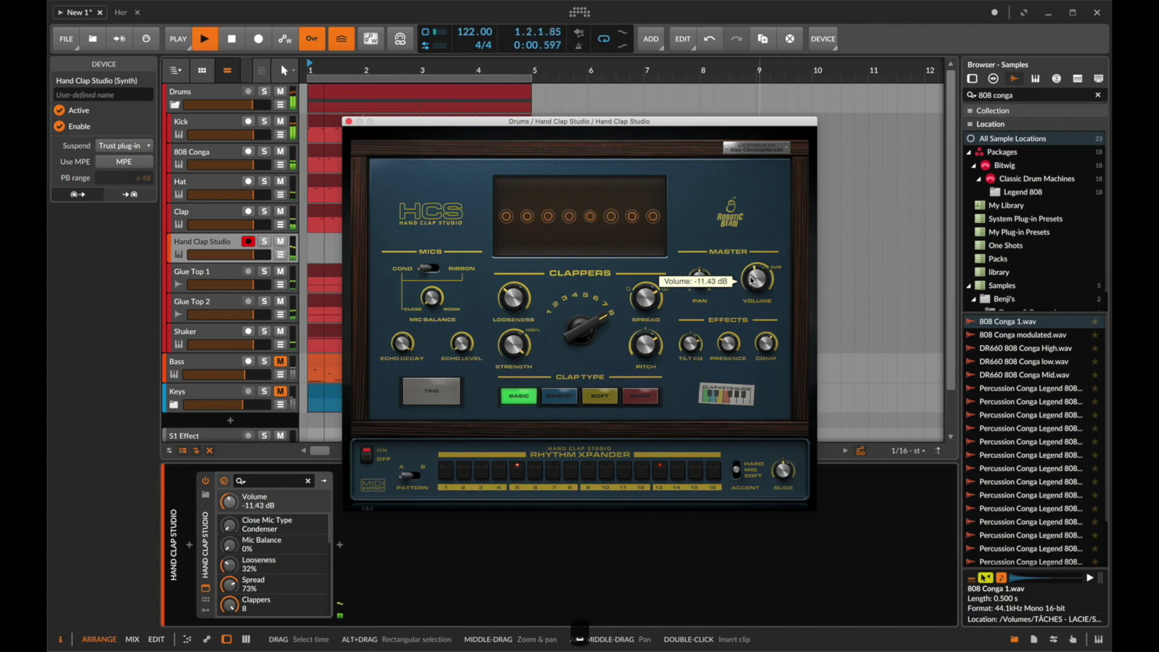
{"action": "left_click_drag", "start_coordinate": [751, 280], "coordinate": [751, 273]}
Compare the claps with close and room mic blends and set the mic balance to 25%.
{"action": "left_click_drag", "start_coordinate": [432, 296], "coordinate": [427, 308]}
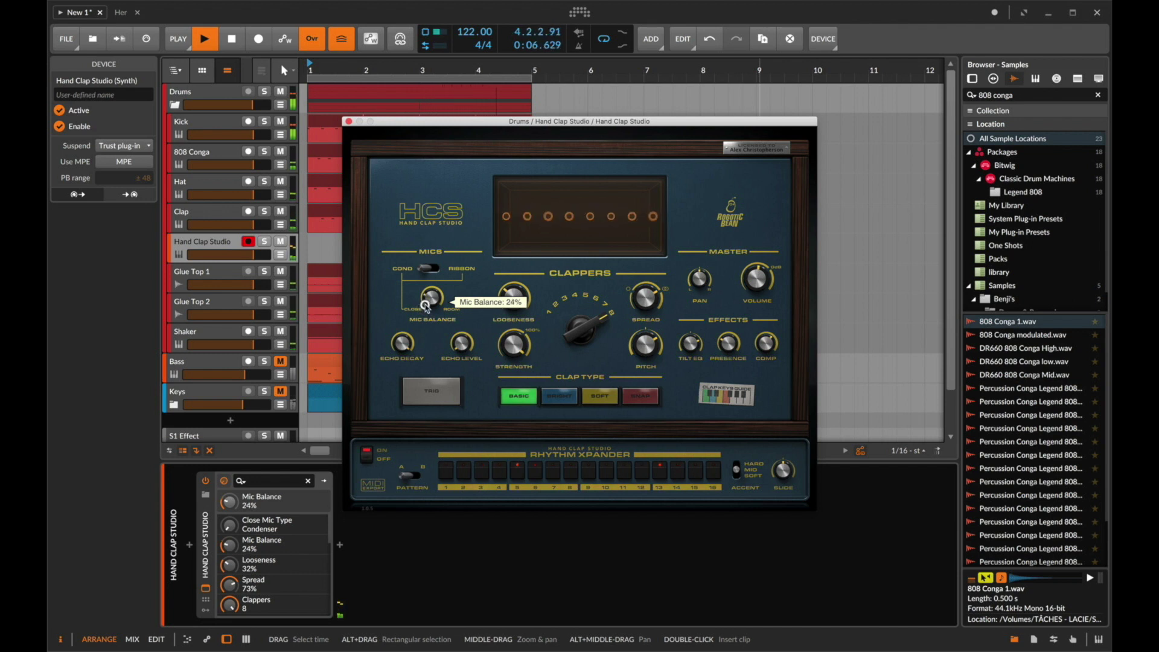
{"action": "left_click_drag", "start_coordinate": [426, 308], "coordinate": [435, 350]}
{"action": "mouse_move", "coordinate": [436, 304]}
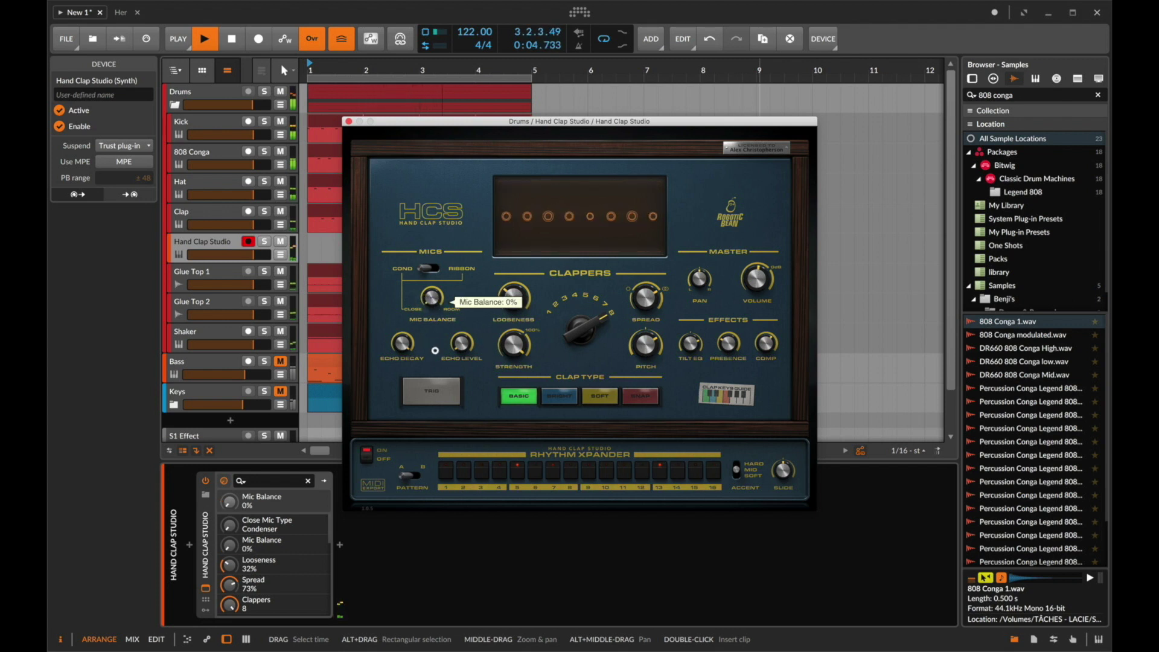
{"action": "left_click_drag", "start_coordinate": [426, 309], "coordinate": [437, 305]}
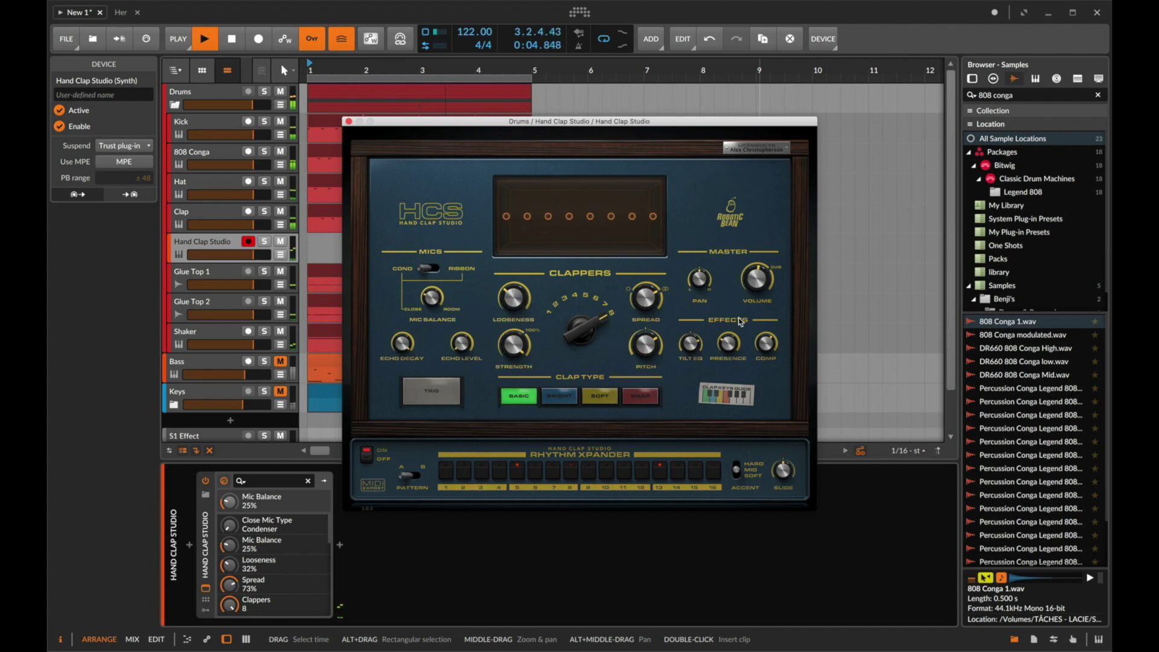
Set the tilt EQ to 25%, stop playback and close the Hand Clap Studio window.
{"action": "left_click_drag", "start_coordinate": [690, 338], "coordinate": [693, 351]}
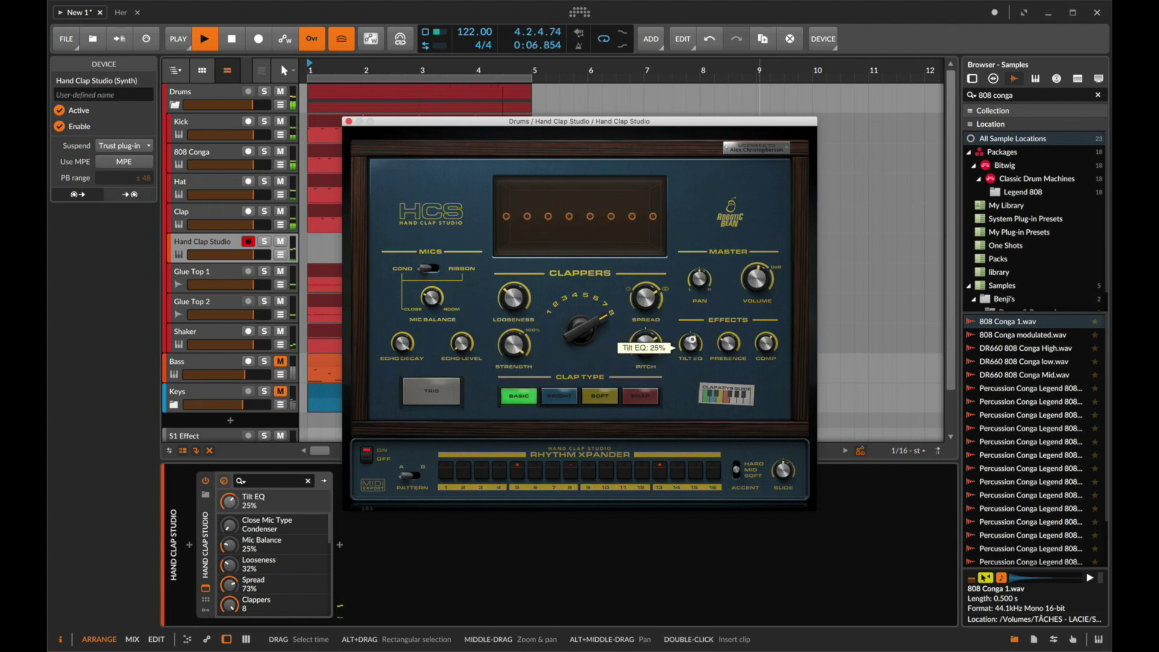
{"action": "key", "text": "space"}
{"action": "left_click", "coordinate": [348, 121]}
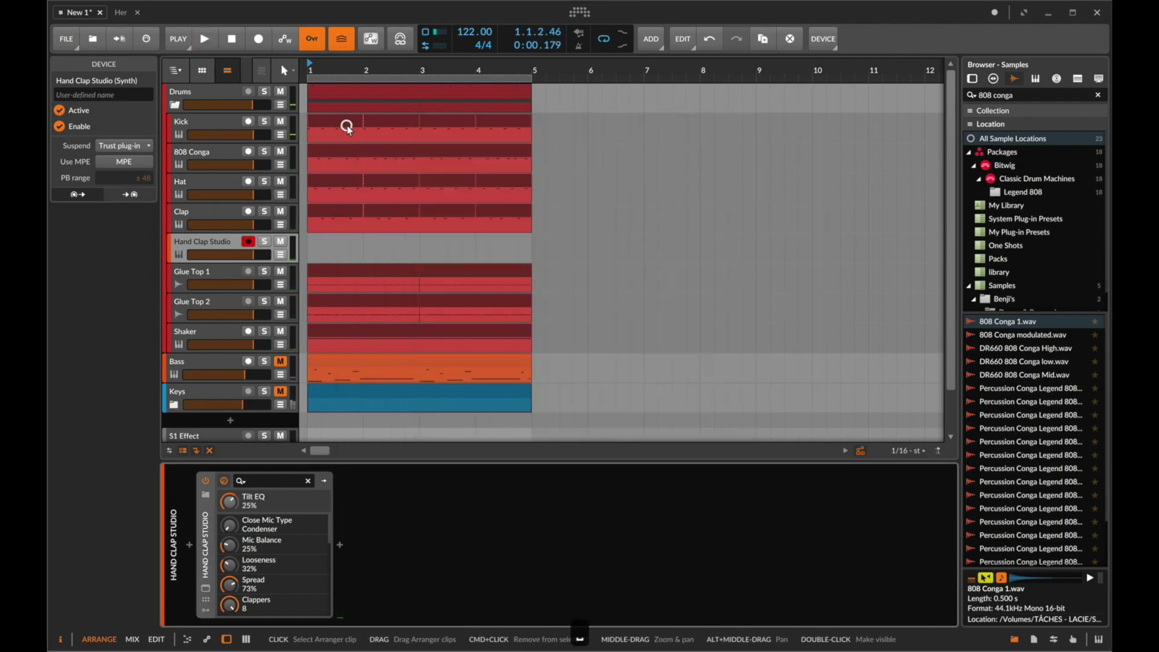
Try bouncing a one-bar Hand Clap Studio clip to a new track and duplicating the bounced audio through bar 4.
{"action": "left_click", "coordinate": [221, 246]}
{"action": "double_click", "coordinate": [334, 244]}
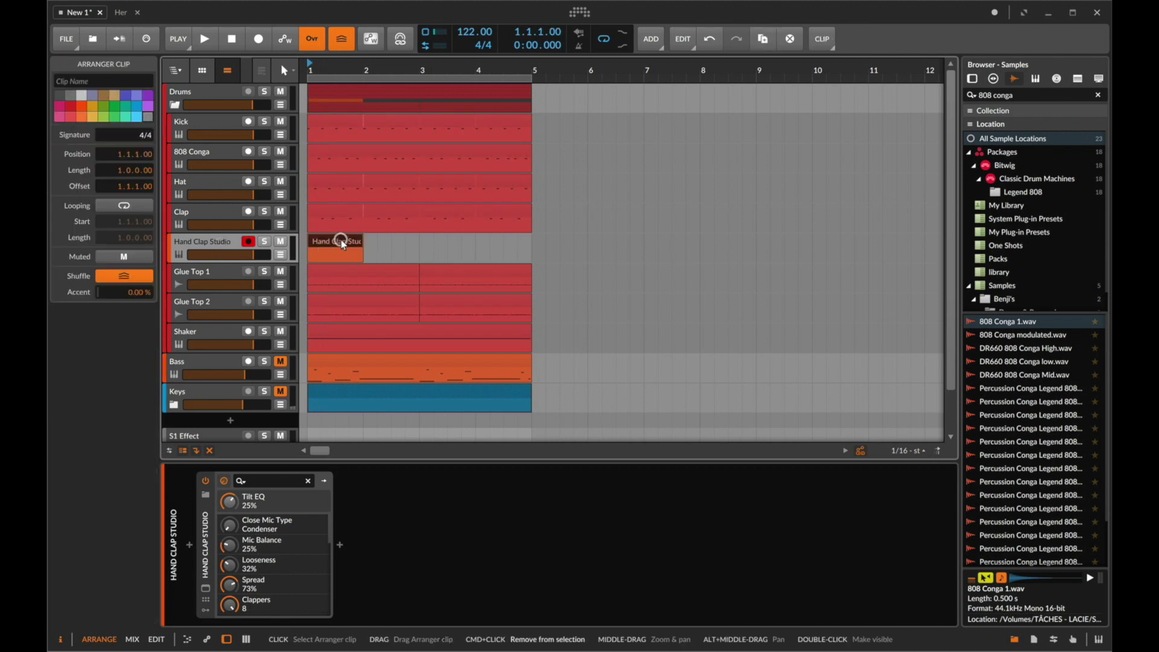
{"action": "key", "text": "super+alt+b"}
{"action": "left_click", "coordinate": [674, 465]}
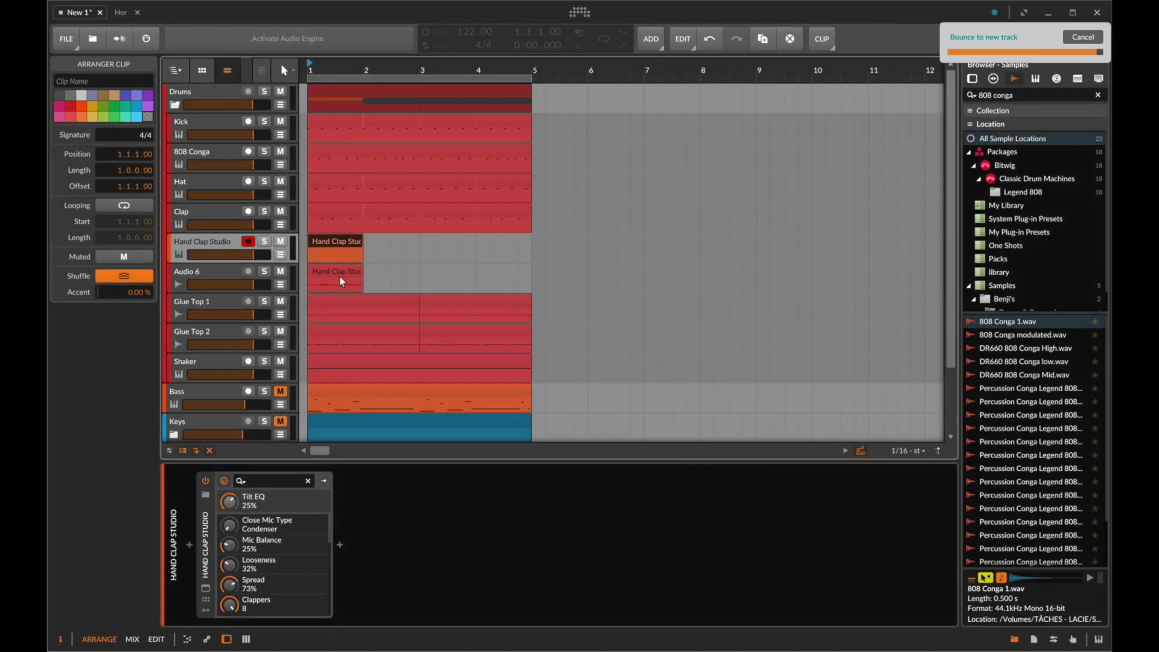
{"action": "key", "text": "super+d"}
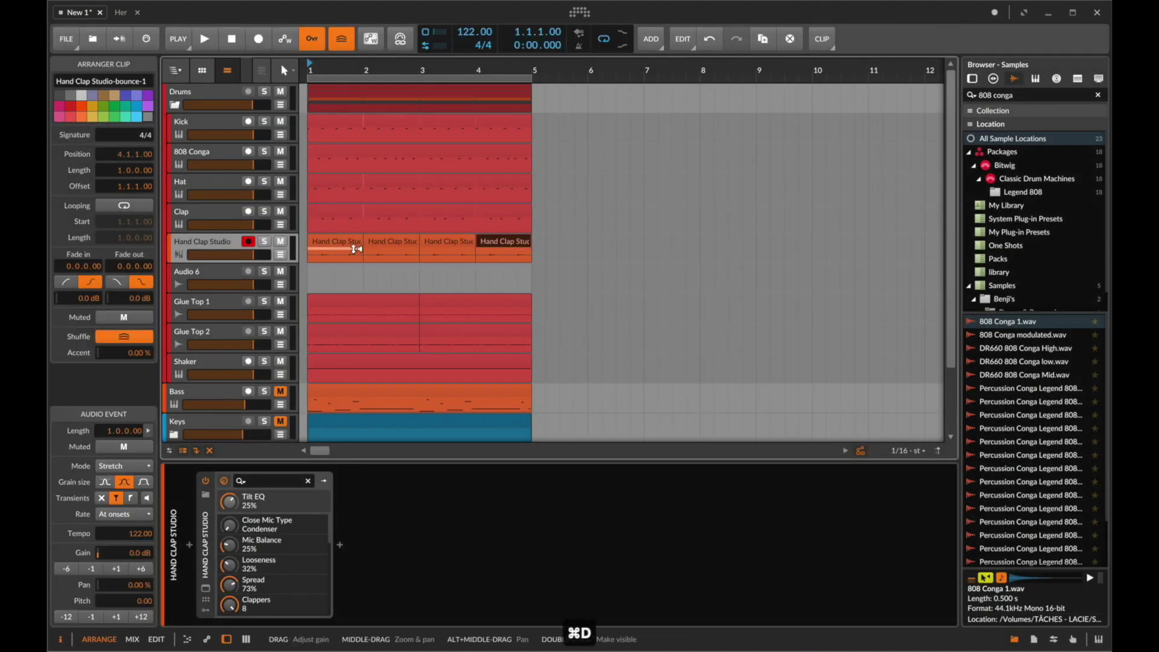
Undo the duplicated bounces and delete both the one-bar Hand Clap Studio clip and its bounced audio clip.
{"action": "key", "text": "super+z"}
{"action": "left_click", "coordinate": [344, 268], "text": "shift"}
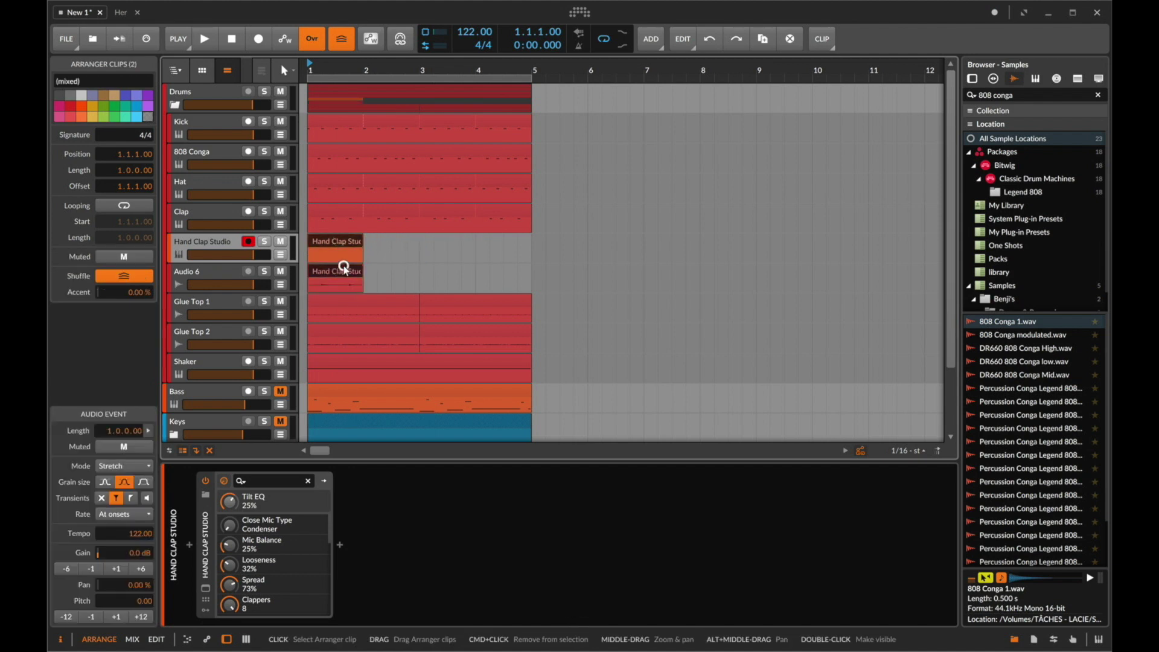
{"action": "key", "text": "BackSpace"}
Create a clip at bar 1 of the Hand Clap Studio track, extend it to eight bars and bounce it to audio.
{"action": "double_click", "coordinate": [322, 249]}
{"action": "left_click_drag", "start_coordinate": [358, 244], "coordinate": [752, 232]}
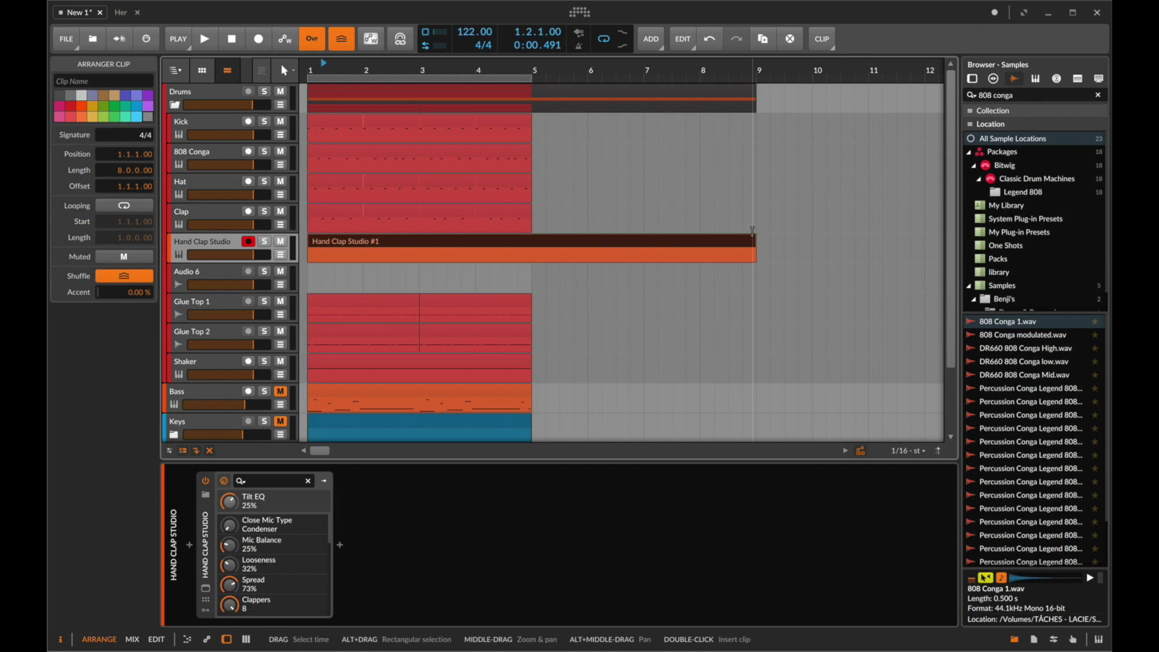
{"action": "key", "text": "super+b"}
{"action": "left_click", "coordinate": [683, 471]}
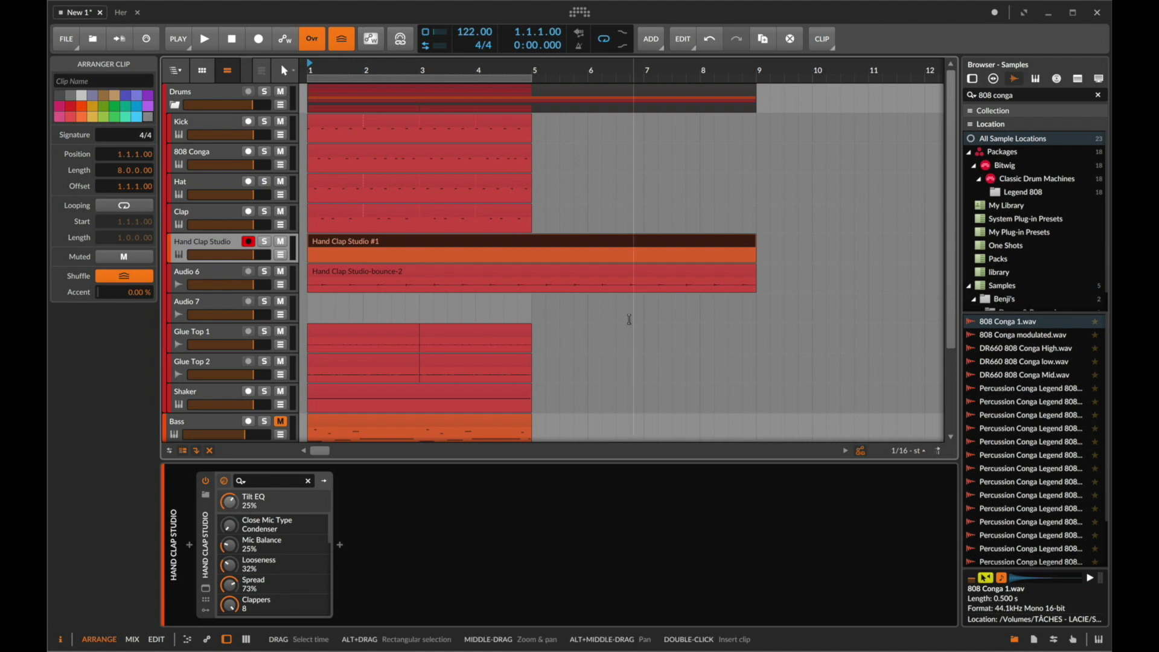
Duplicate the Kick, 808 Conga, Hat and Clap clips into bars 5 to 8.
{"action": "left_click", "coordinate": [589, 271]}
{"action": "left_click", "coordinate": [471, 122]}
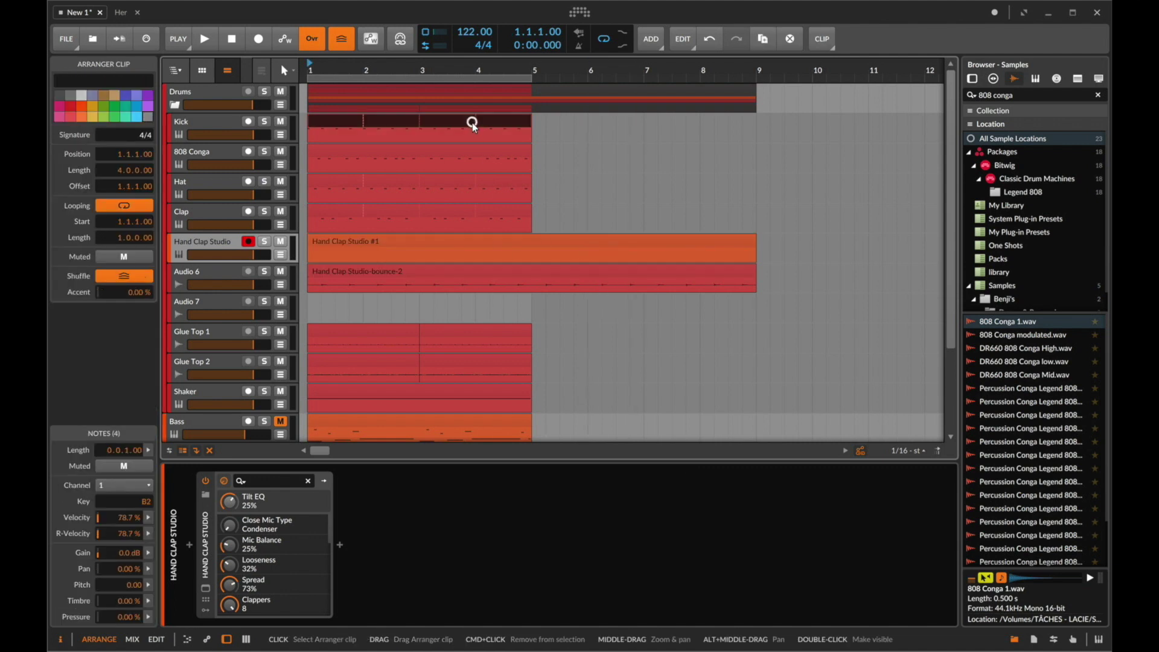
{"action": "left_click", "coordinate": [484, 210], "text": "shift"}
{"action": "key", "text": "super+d"}
{"action": "scroll", "coordinate": [485, 211], "scroll_direction": "down", "scroll_amount": 3}
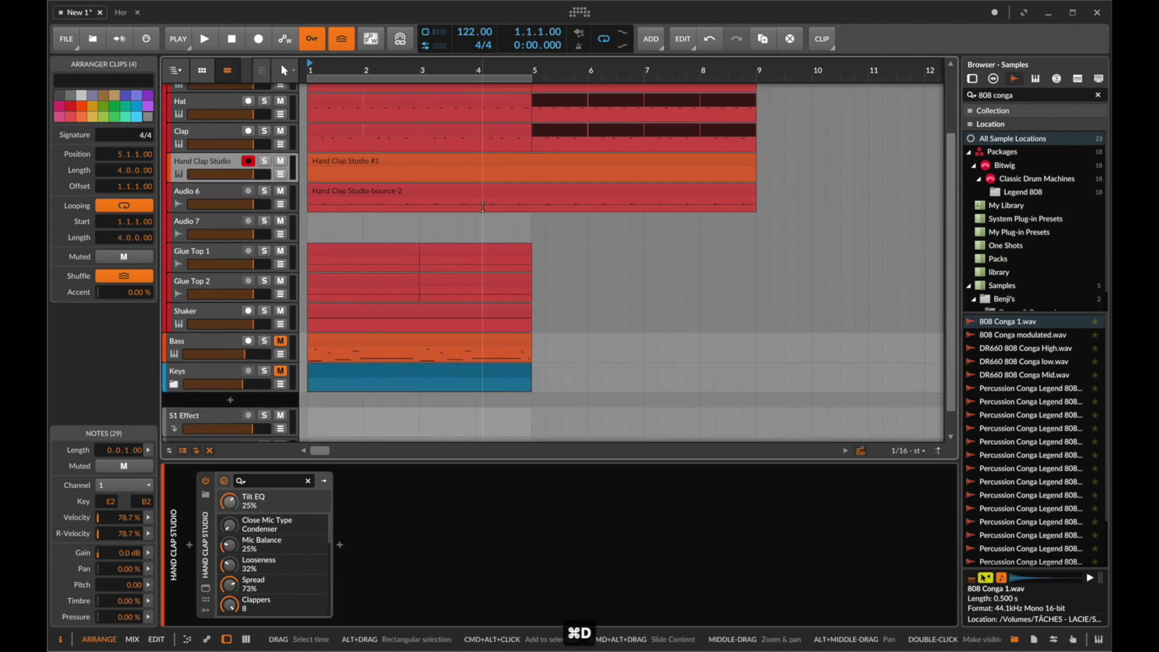
Duplicate the four-bar Glue Top, Shaker, Bass and Keys clips so they also fill bars 5 to 8.
{"action": "left_click", "coordinate": [477, 258]}
{"action": "left_click", "coordinate": [375, 375], "text": "shift"}
{"action": "key", "text": "super+d"}
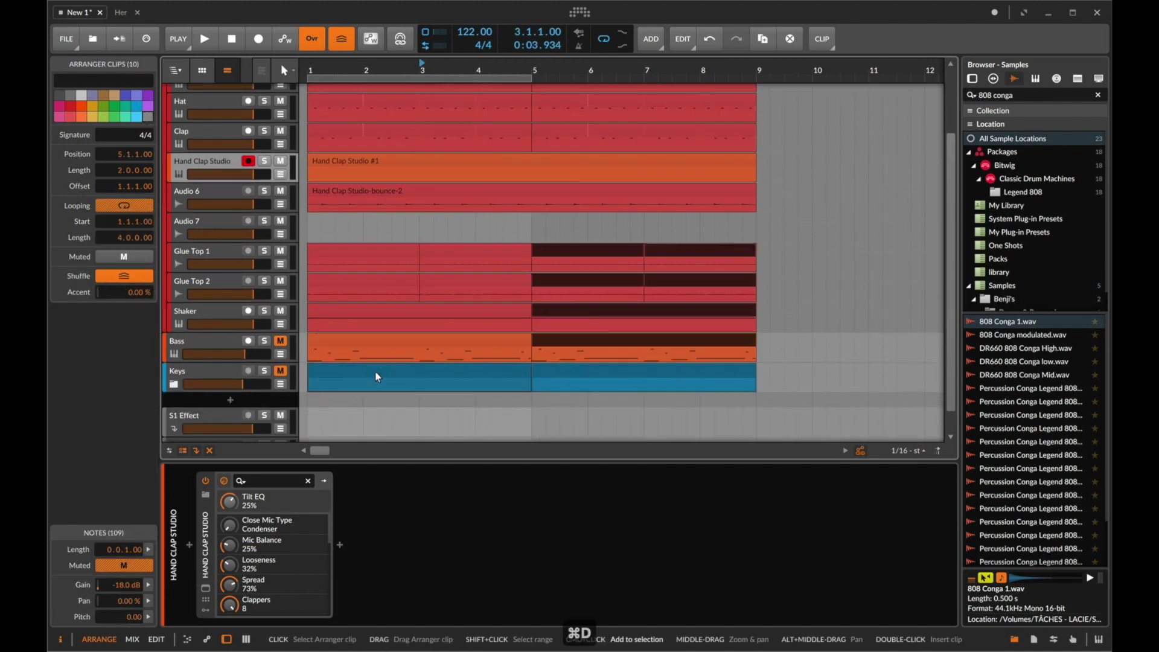
Rename the Audio 6 track holding the bounced hand clap as "Live Clap".
{"action": "left_click", "coordinate": [509, 194]}
{"action": "key", "text": "super+l"}
{"action": "double_click", "coordinate": [242, 193]}
{"action": "type", "text": "c"}
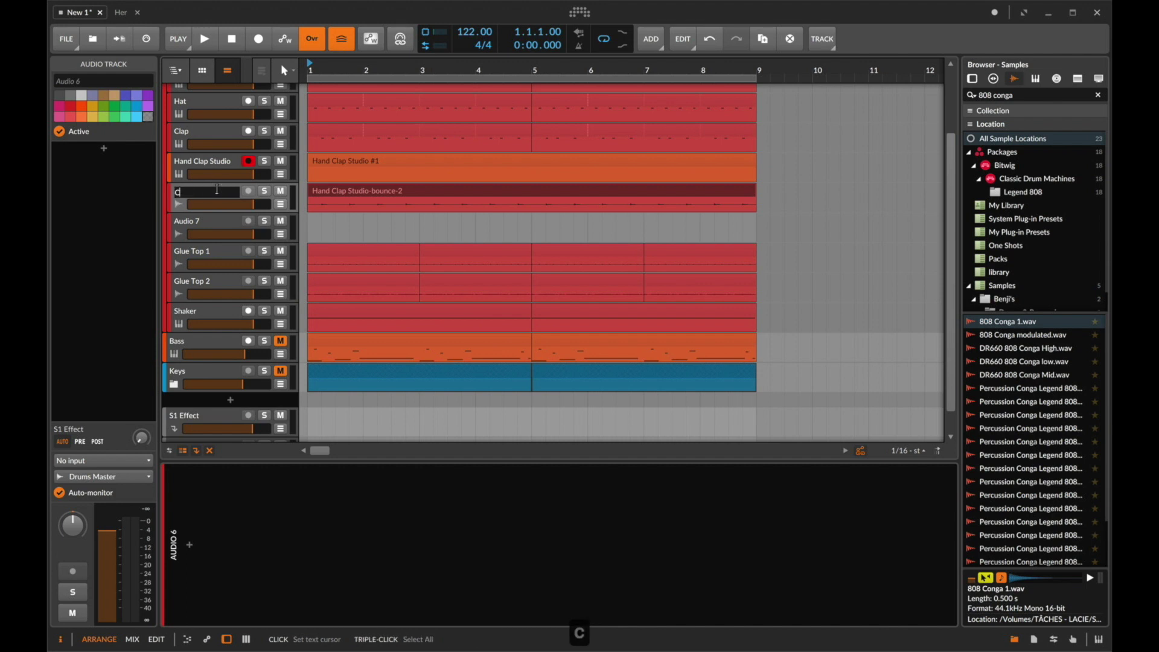
{"action": "type", "text": "Live Clap"}
{"action": "key", "text": "Return"}
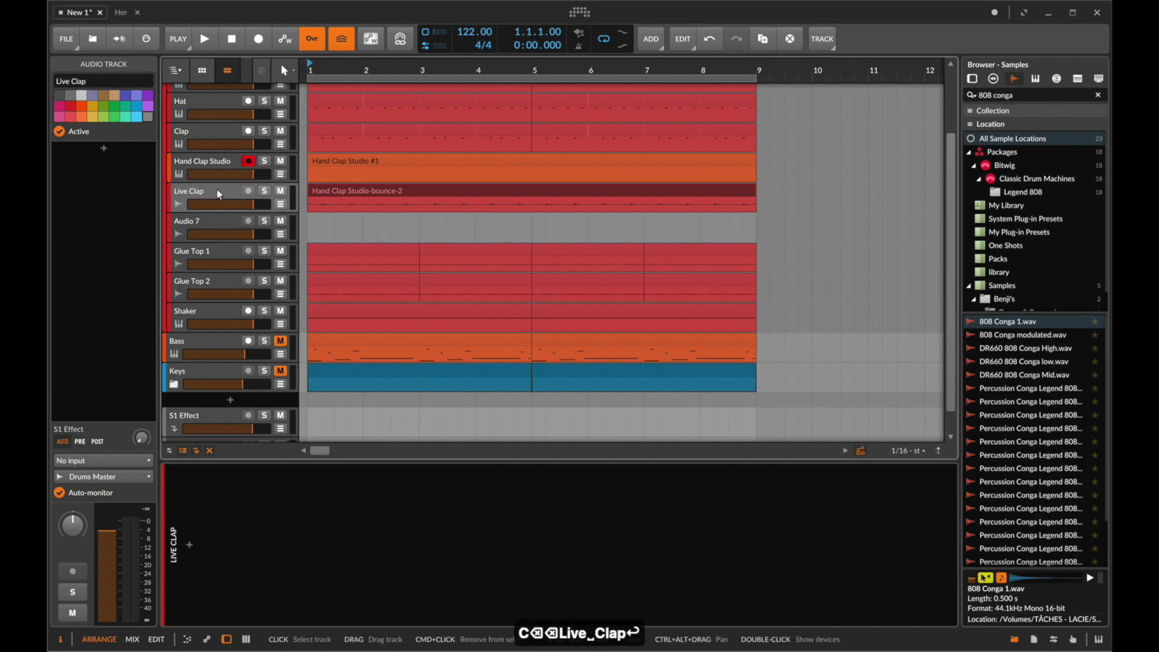
Delete the Hand Clap Studio instrument track and the empty Audio 7 track.
{"action": "key", "text": "Up"}
{"action": "key", "text": "BackSpace"}
{"action": "key", "text": "BackSpace"}
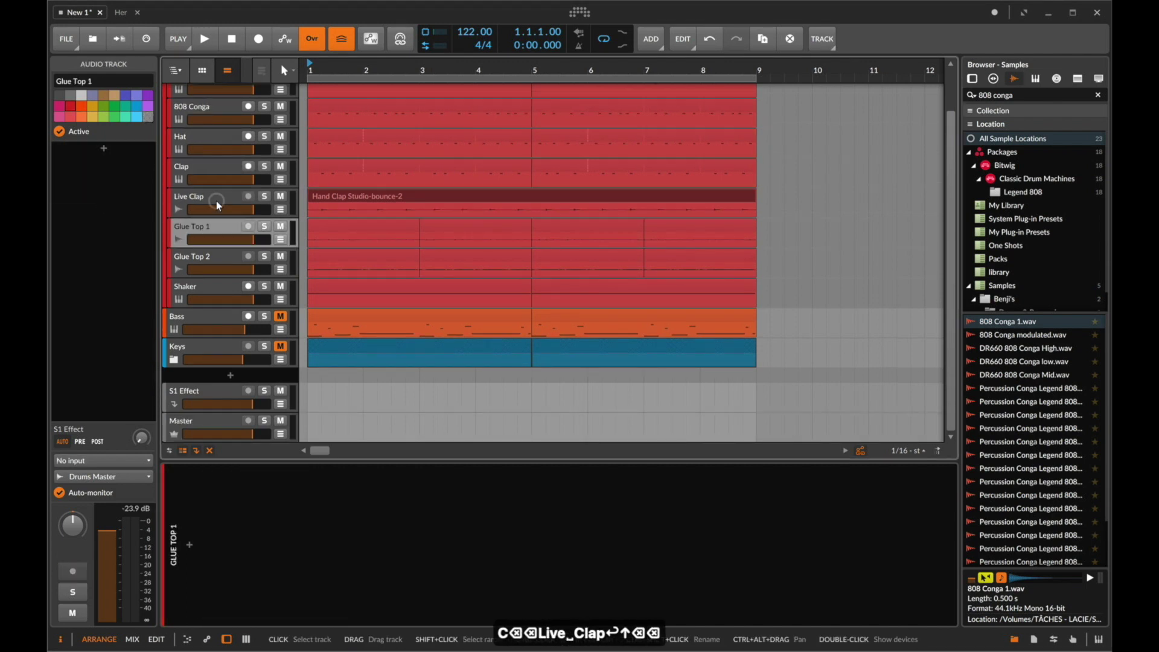
Clear the name of the audio clip on the Live Clap track.
{"action": "left_click", "coordinate": [354, 198]}
{"action": "left_click", "coordinate": [139, 80]}
{"action": "key", "text": "super+a"}
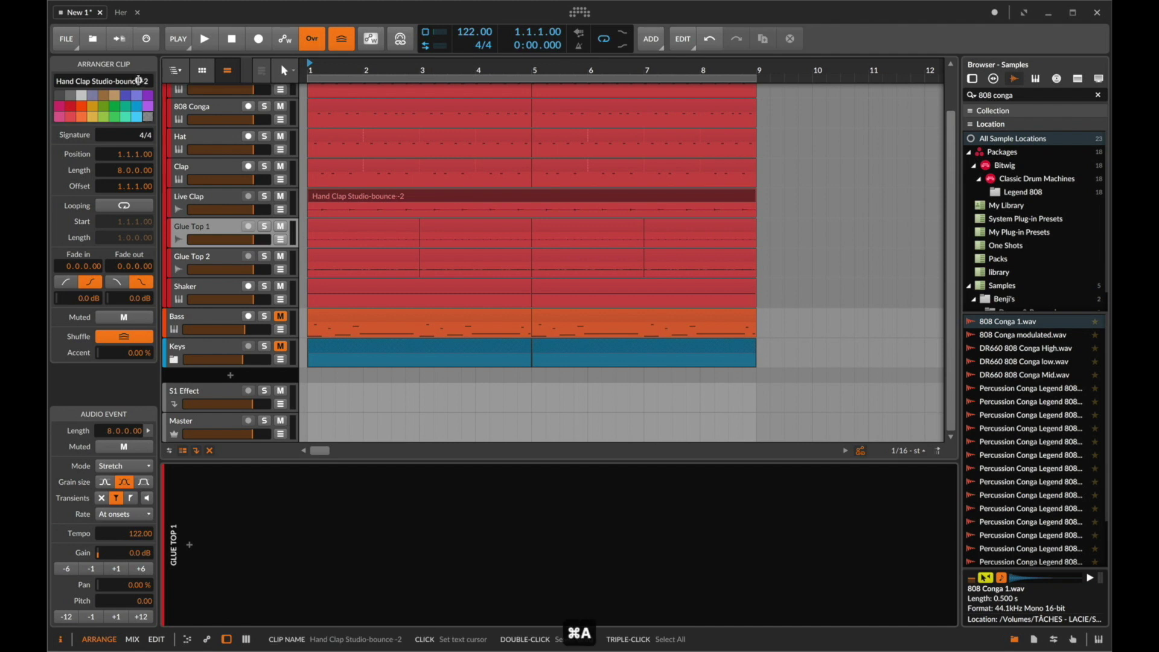
{"action": "key", "text": "BackSpace"}
{"action": "left_click", "coordinate": [347, 187]}
{"action": "scroll", "coordinate": [347, 187], "scroll_direction": "up", "scroll_amount": 3}
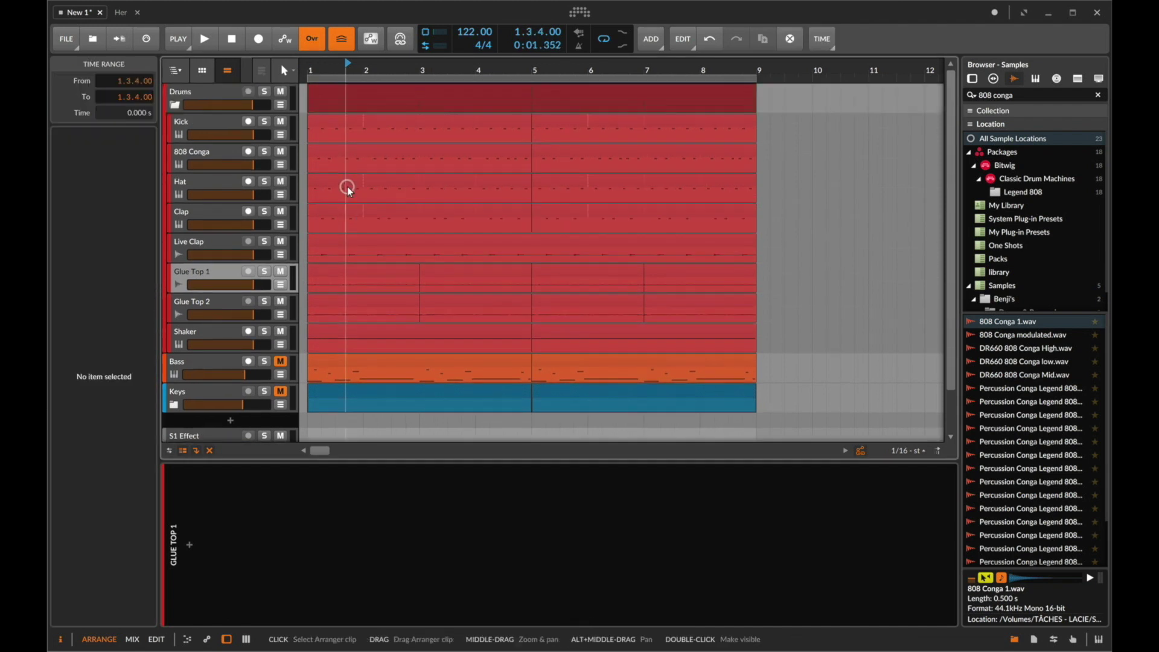
Play the arrangement from the start and set the Live Clap audio event's gain to -3.0 dB.
{"action": "left_click", "coordinate": [339, 121]}
{"action": "key", "text": "space"}
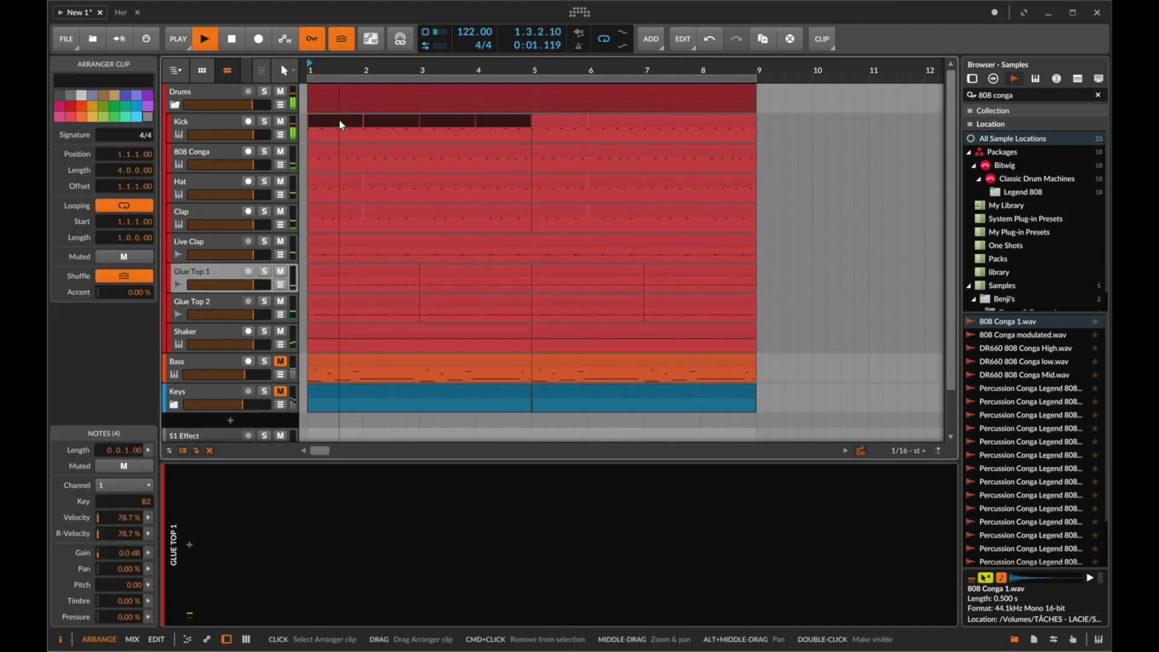
{"action": "left_click", "coordinate": [346, 239]}
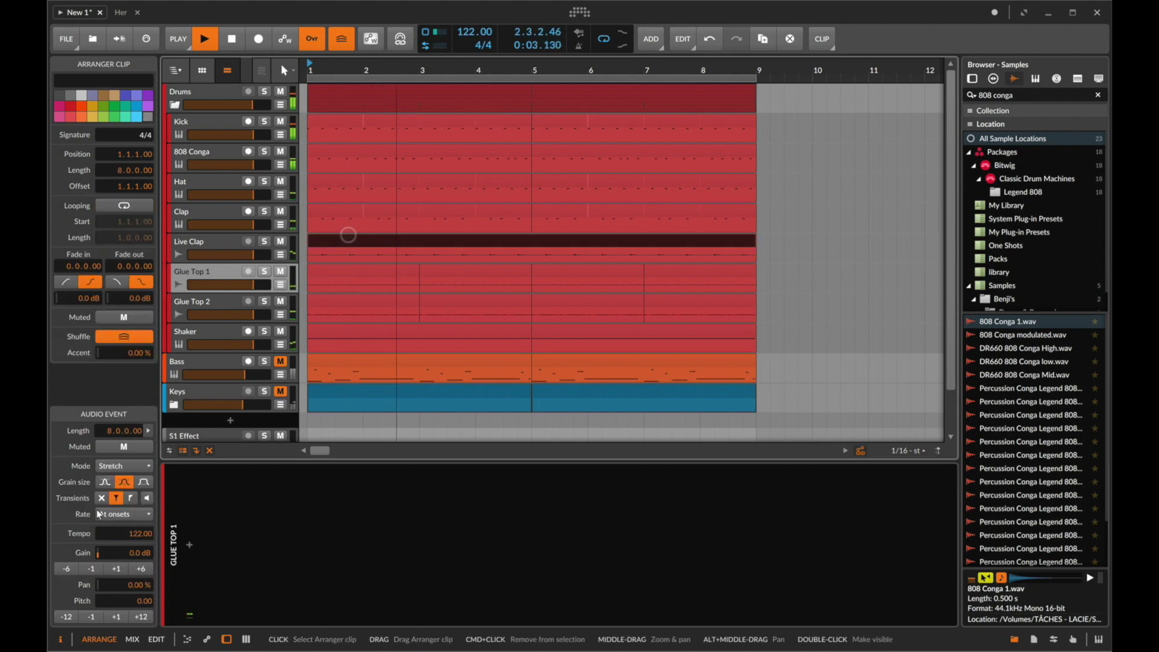
{"action": "left_click", "coordinate": [92, 569]}
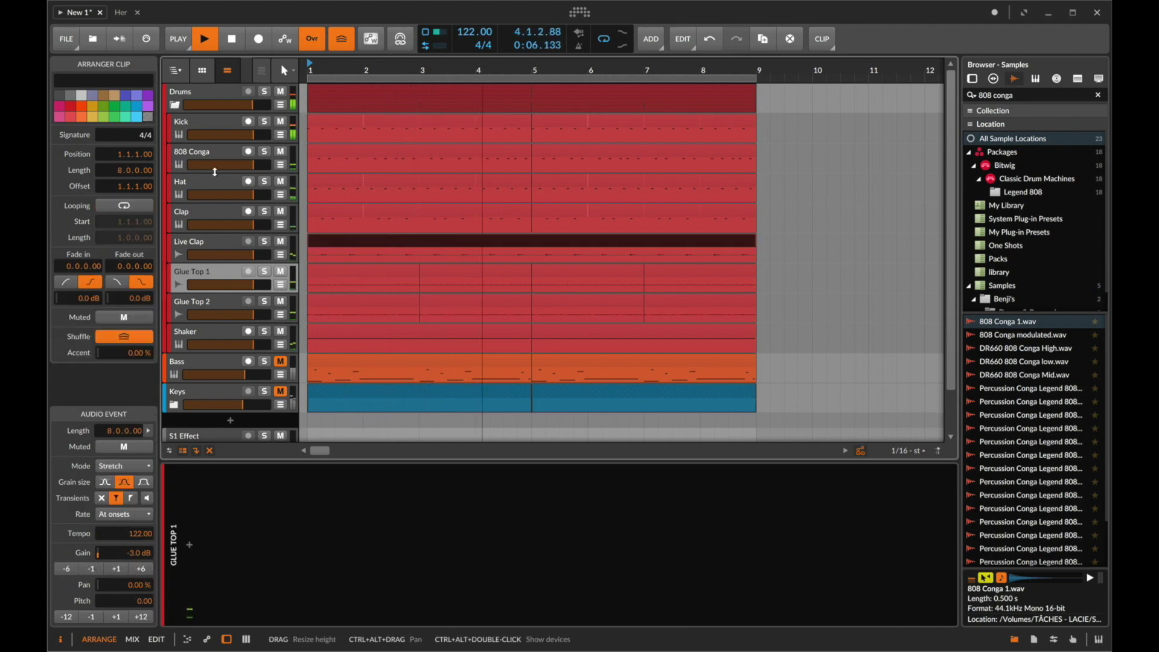
Mute the Clap and Live Clap tracks and move the Shaker track directly below Hat.
{"action": "left_click", "coordinate": [206, 335]}
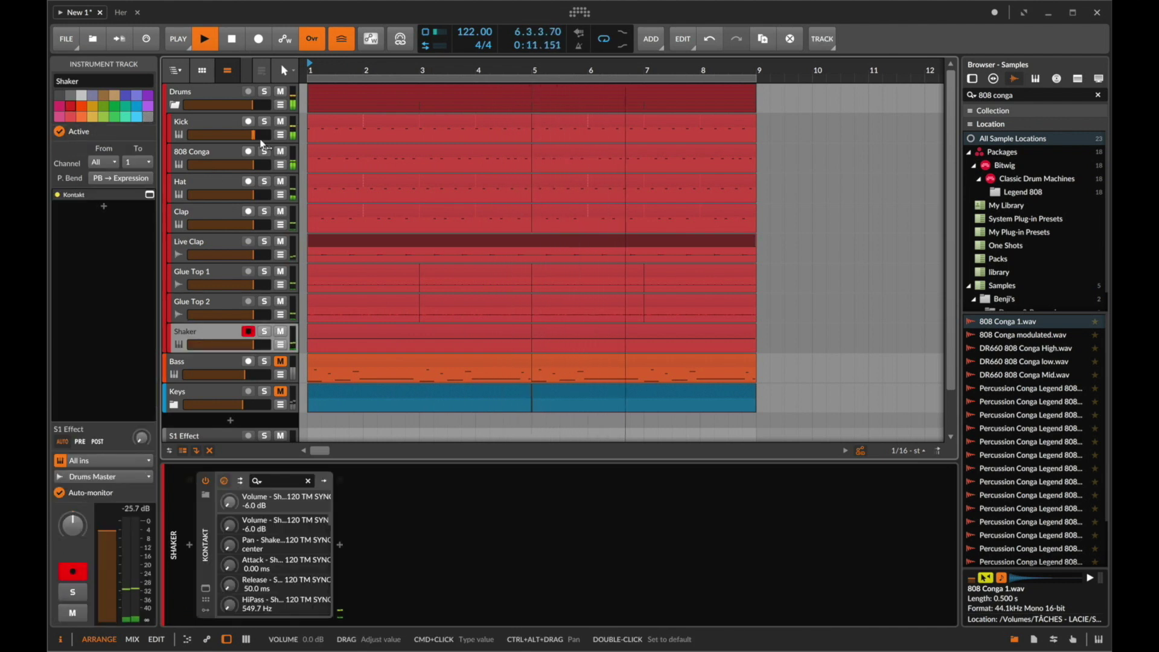
{"action": "left_click", "coordinate": [282, 212]}
{"action": "left_click", "coordinate": [281, 242]}
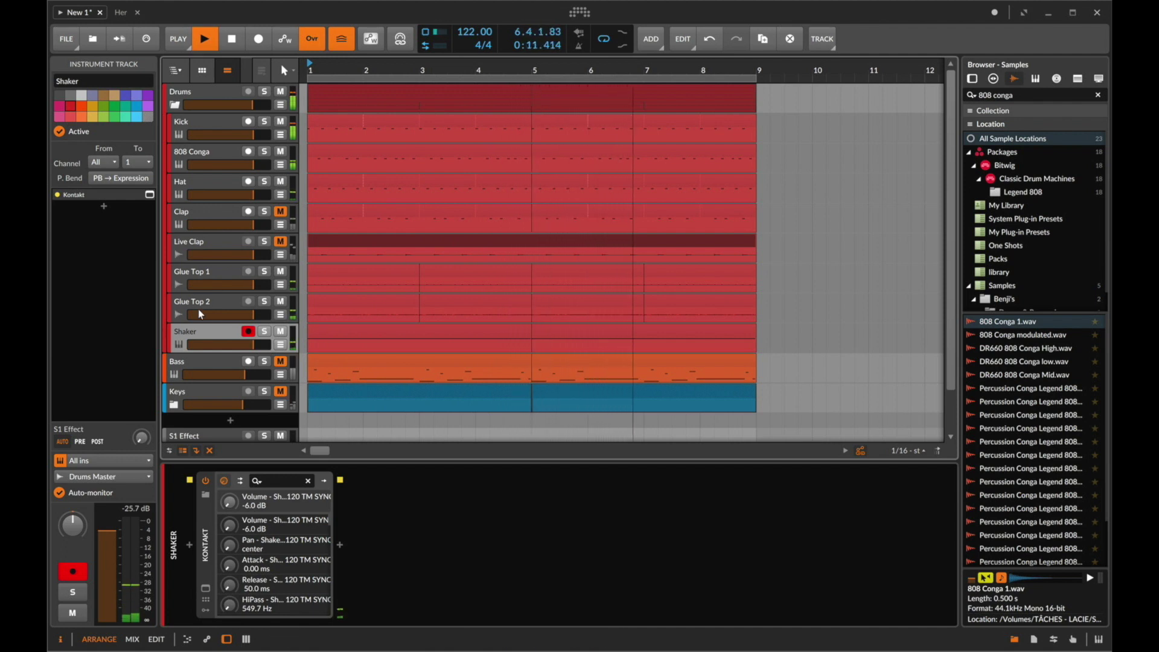
{"action": "left_click_drag", "start_coordinate": [197, 328], "coordinate": [208, 201]}
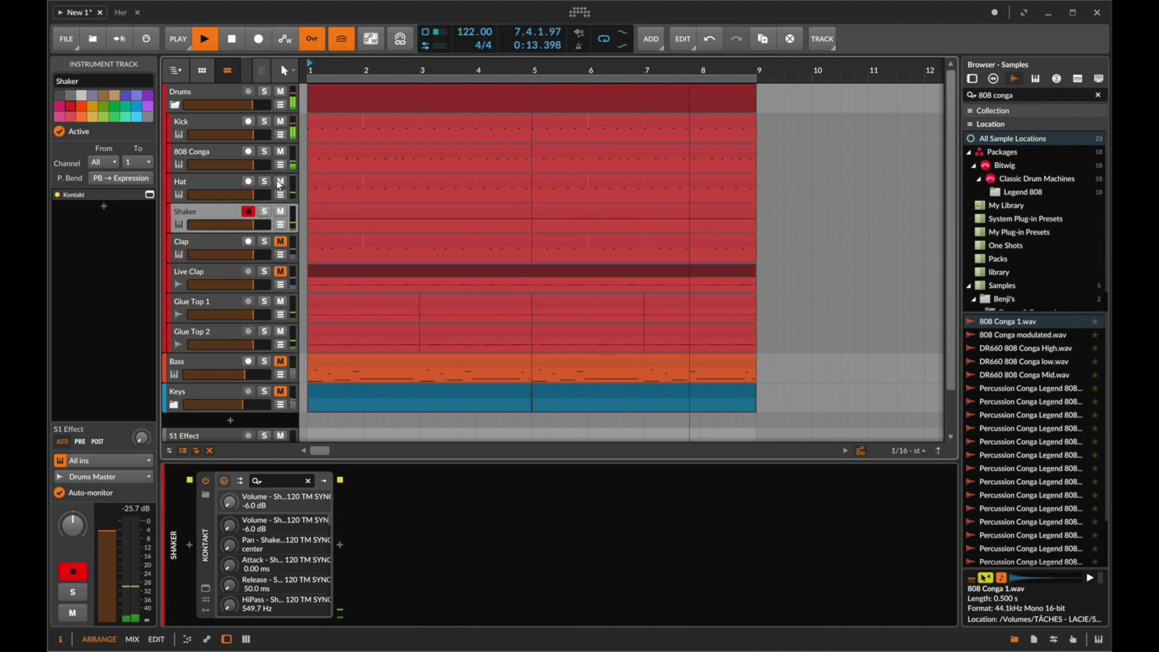
Search the samples for "closed hat" and audition the LIT_Bristol_ClosedHat samples with playback stopped.
{"action": "triple_click", "coordinate": [1036, 96]}
{"action": "type", "text": "closed hat"}
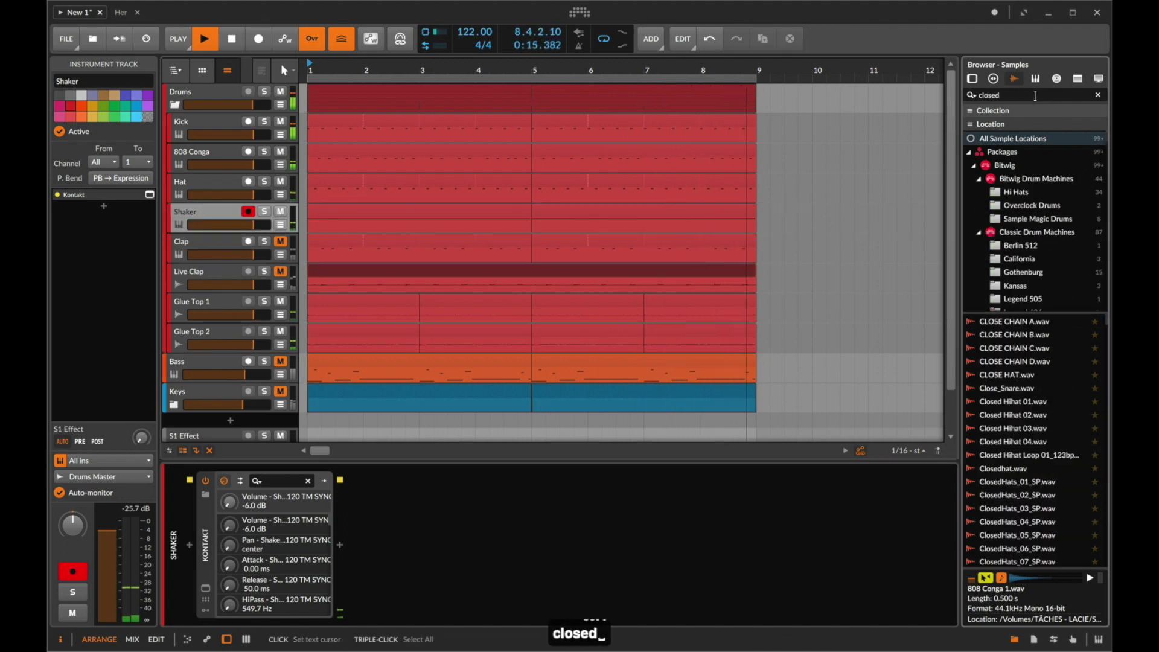
{"action": "scroll", "coordinate": [1045, 514], "scroll_direction": "down", "scroll_amount": 2}
{"action": "scroll", "coordinate": [1044, 513], "scroll_direction": "down", "scroll_amount": 5}
{"action": "left_click", "coordinate": [1044, 512]}
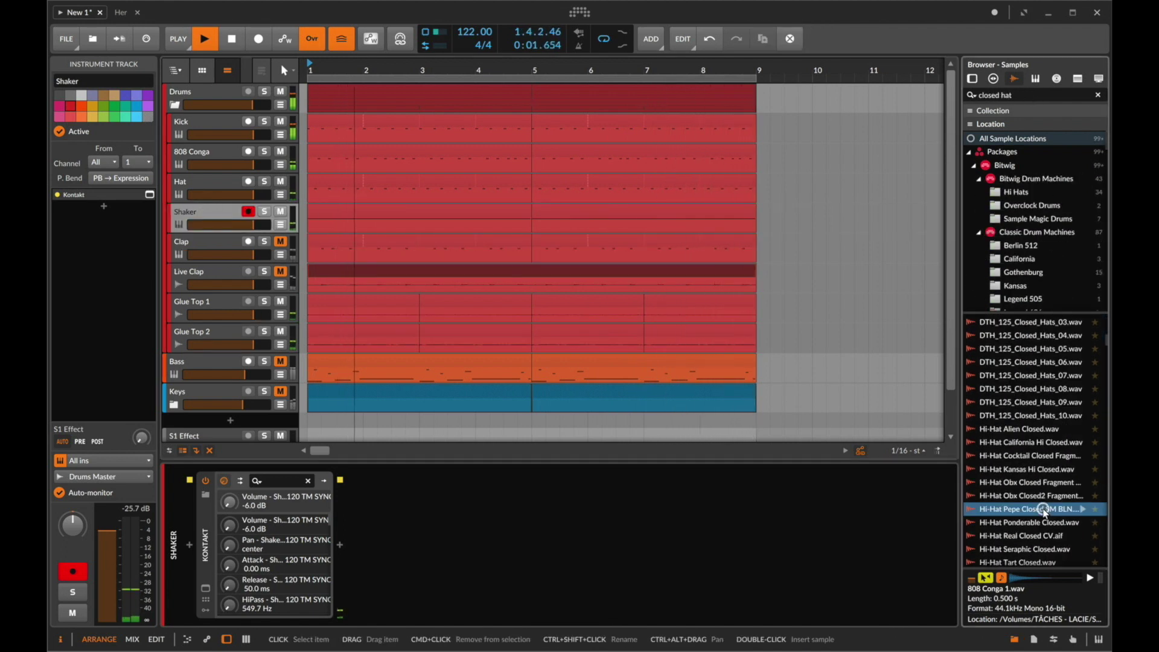
{"action": "scroll", "coordinate": [1045, 513], "scroll_direction": "down", "scroll_amount": 3}
{"action": "left_click", "coordinate": [1044, 512]}
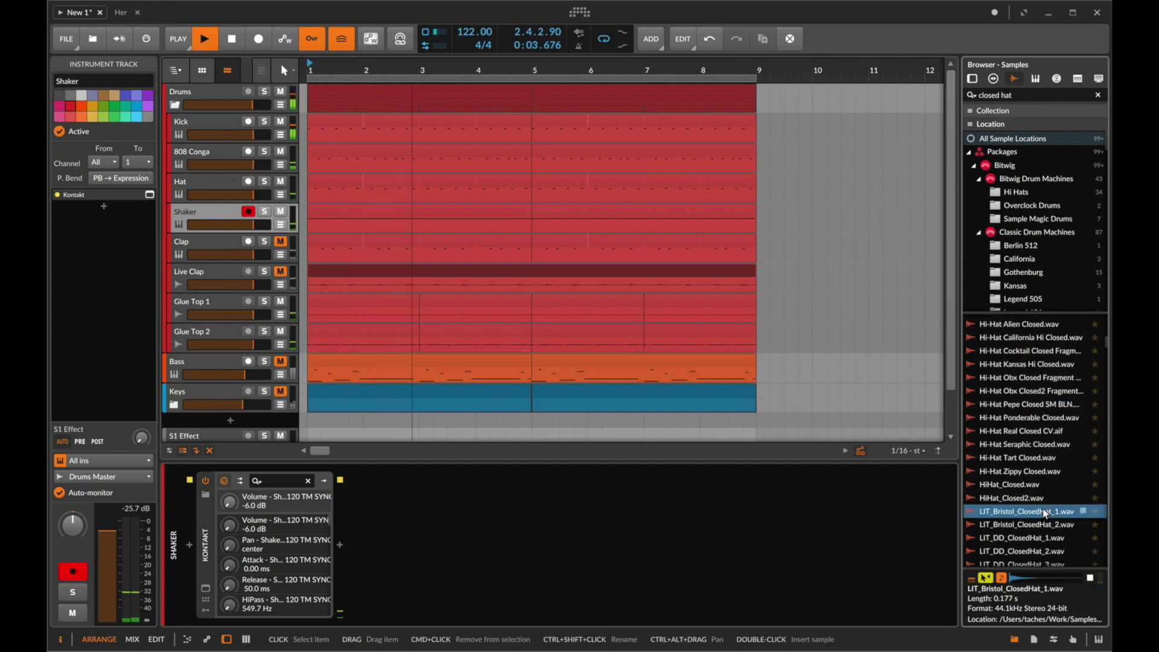
{"action": "key", "text": "space"}
{"action": "key", "text": "Down"}
{"action": "key", "text": "Down"}
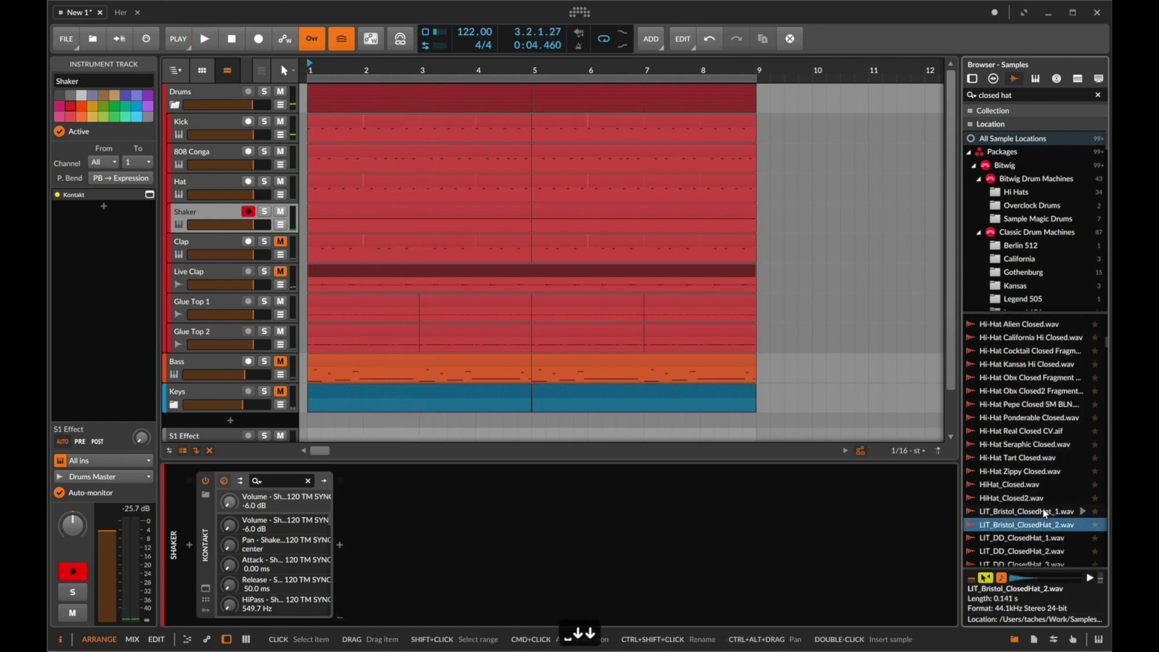
{"action": "key", "text": "Up"}
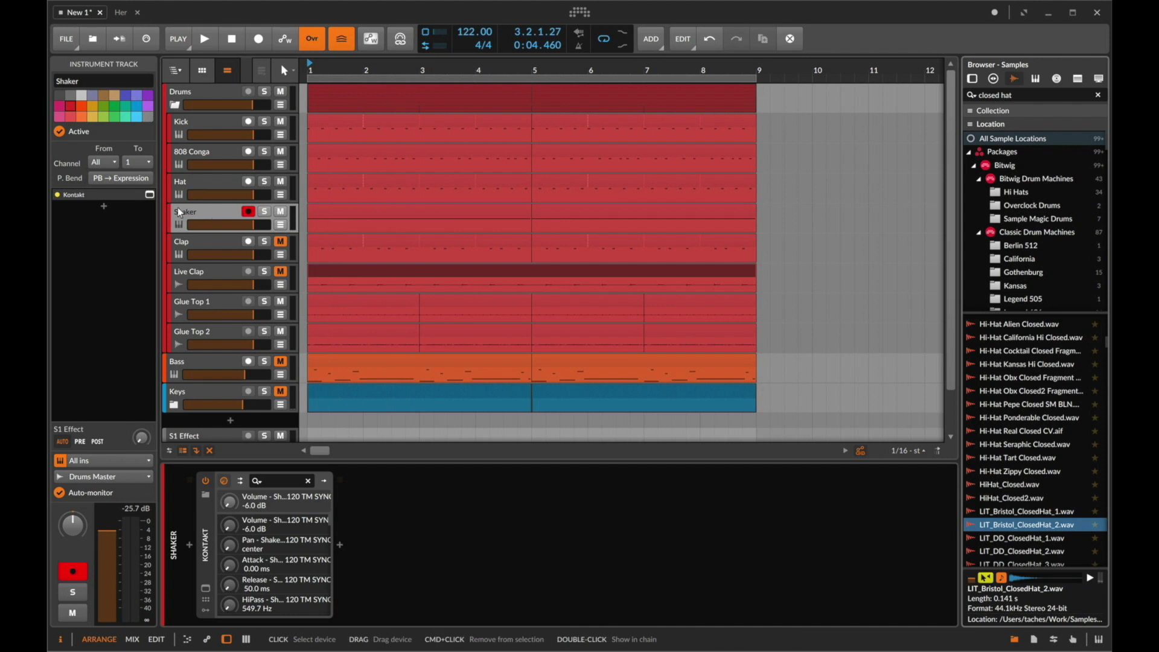
Duplicate the Hat track, load LIT_Bristol_ClosedHat_2.wav into the copy's Sampler with the envelope's sustain and release raised.
{"action": "left_click", "coordinate": [193, 187]}
{"action": "key", "text": "super+d"}
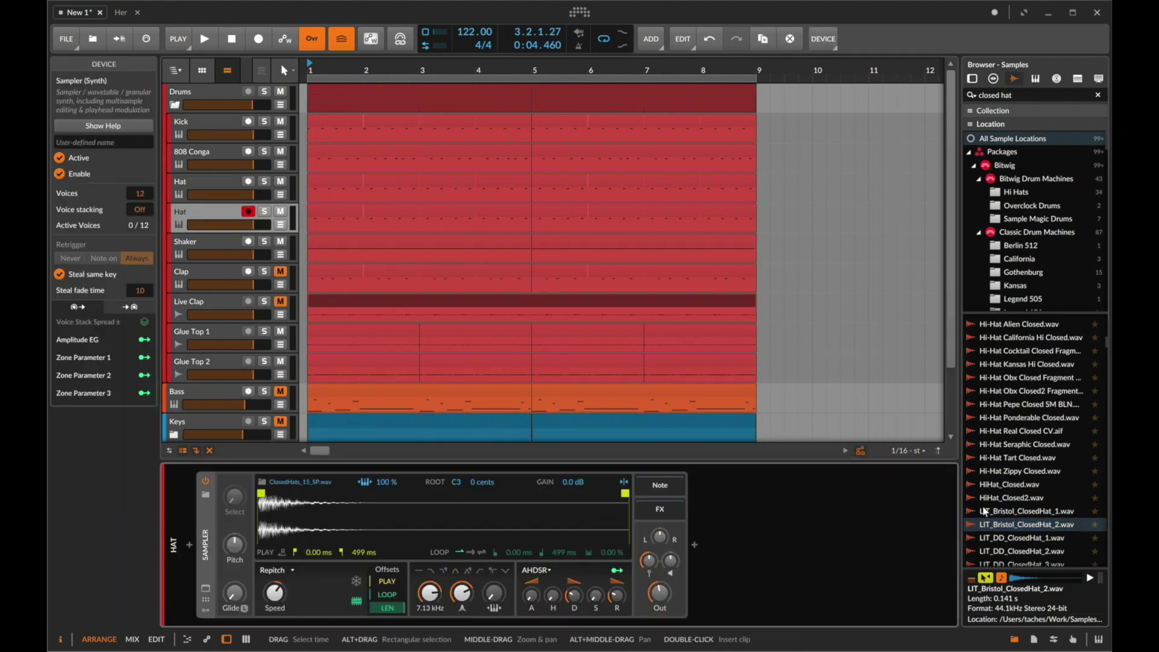
{"action": "left_click_drag", "start_coordinate": [997, 524], "coordinate": [423, 519]}
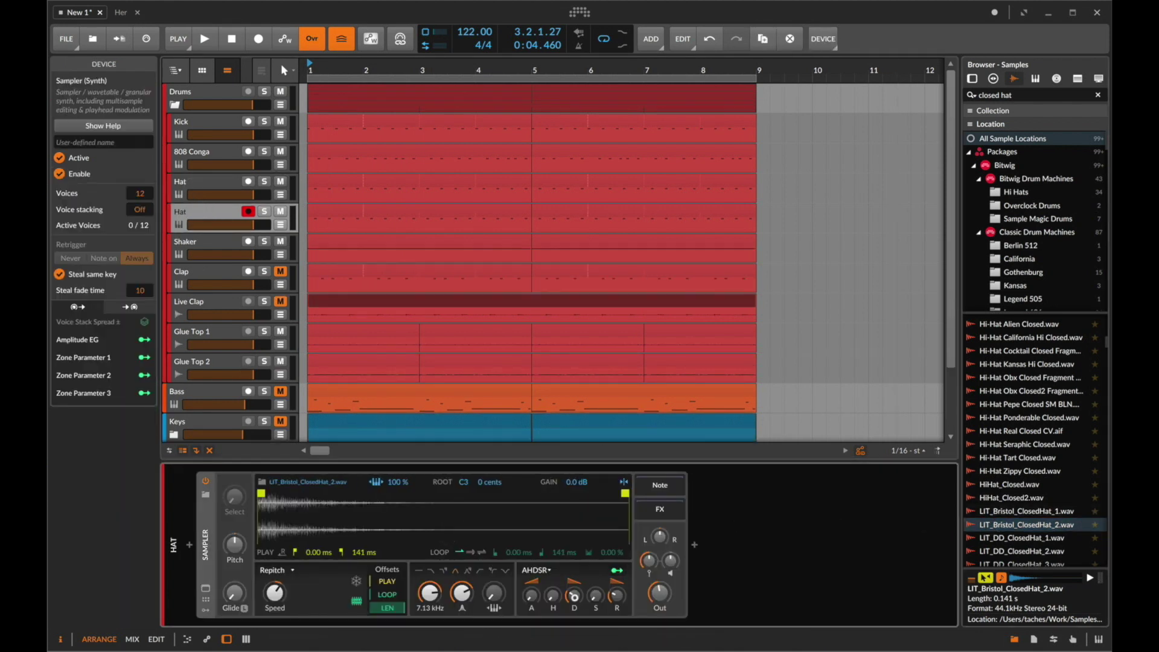
{"action": "left_click_drag", "start_coordinate": [616, 597], "coordinate": [597, 531]}
Play the beat, unmute the Clap and Live Clap tracks, and toggle the second Hat's mute to compare.
{"action": "key", "text": "space"}
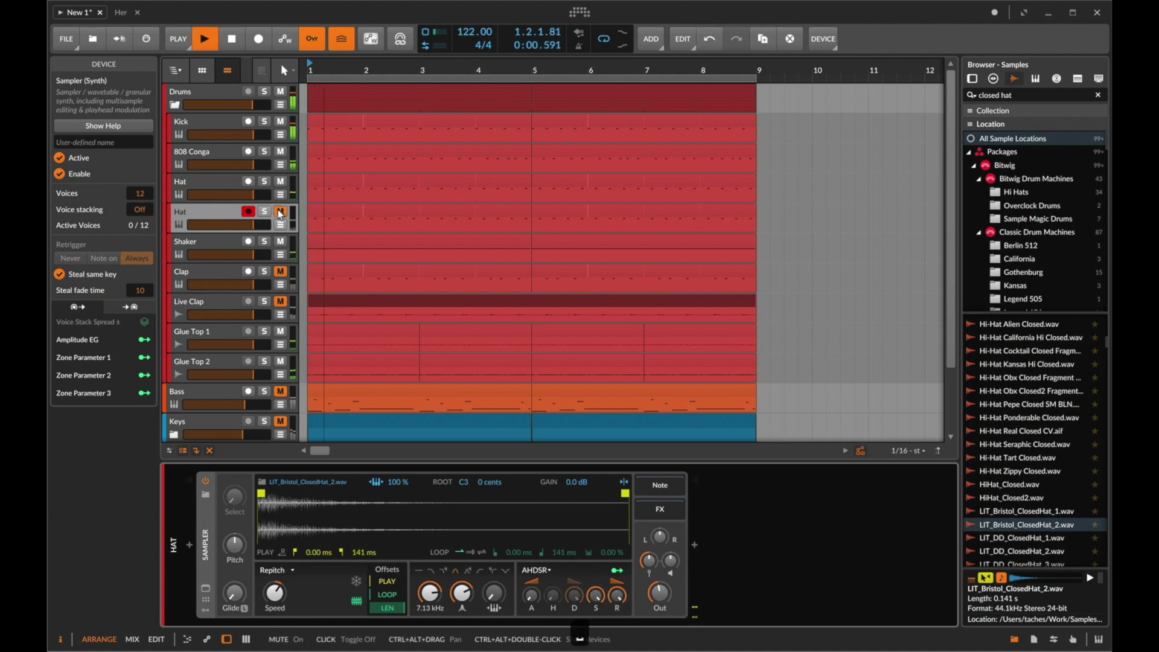
{"action": "left_click", "coordinate": [281, 272]}
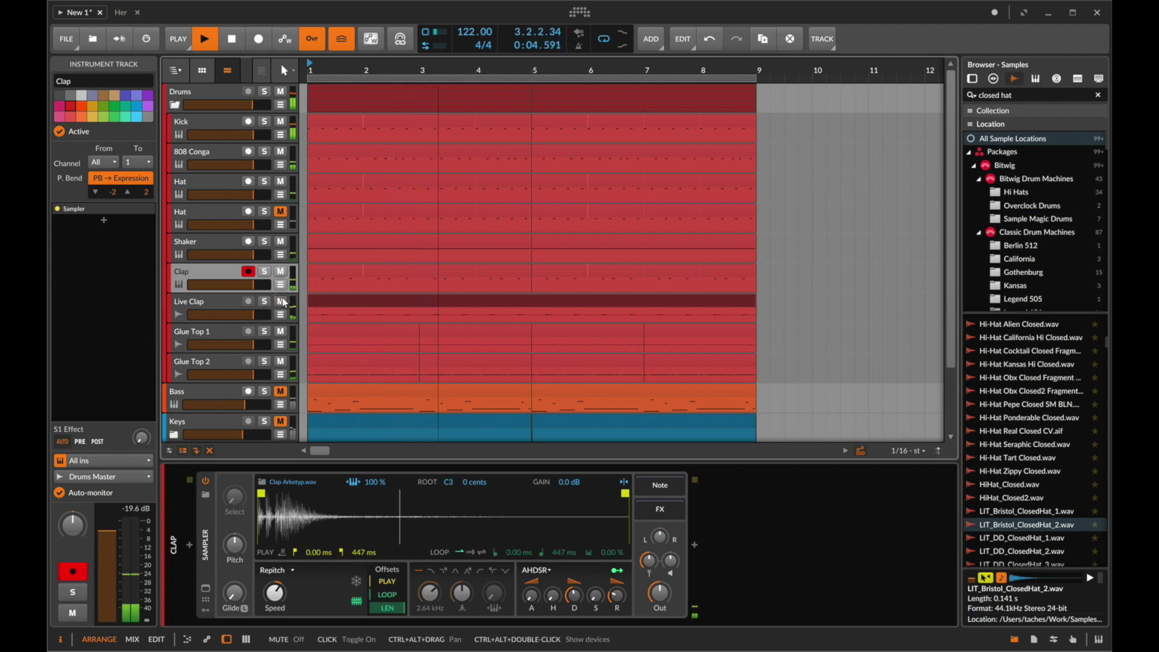
{"action": "left_click", "coordinate": [280, 212]}
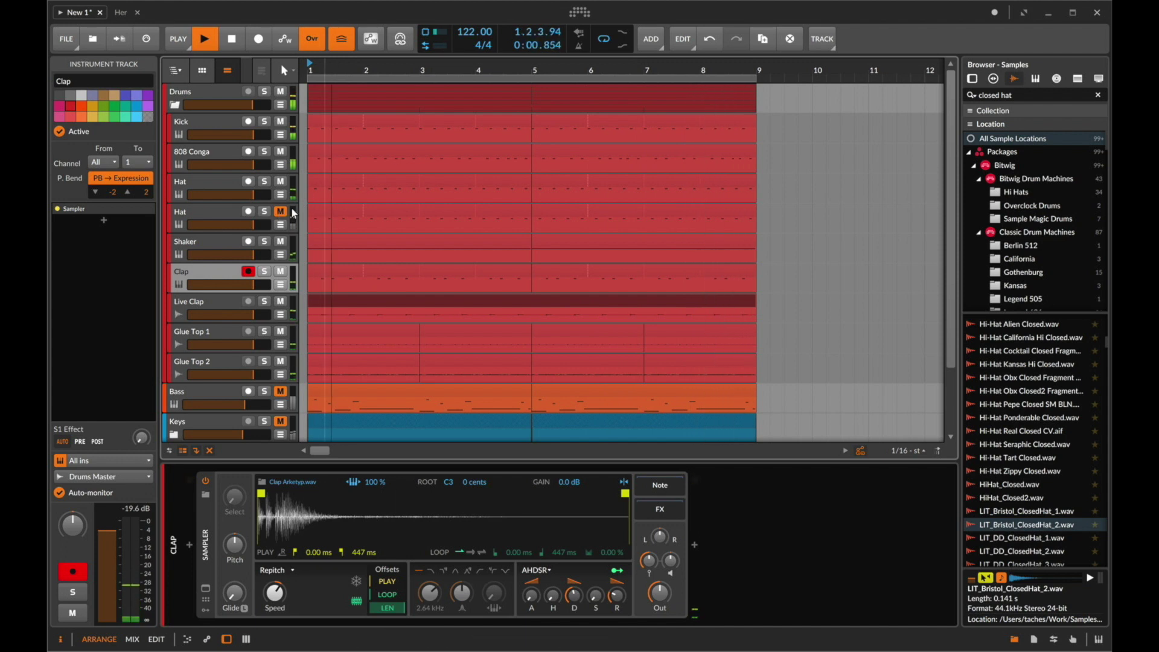
Delete the second Hat's clip in bars 1 to 4 and shorten the first Kick clip, leaving a gap before bar 5.
{"action": "left_click", "coordinate": [509, 212]}
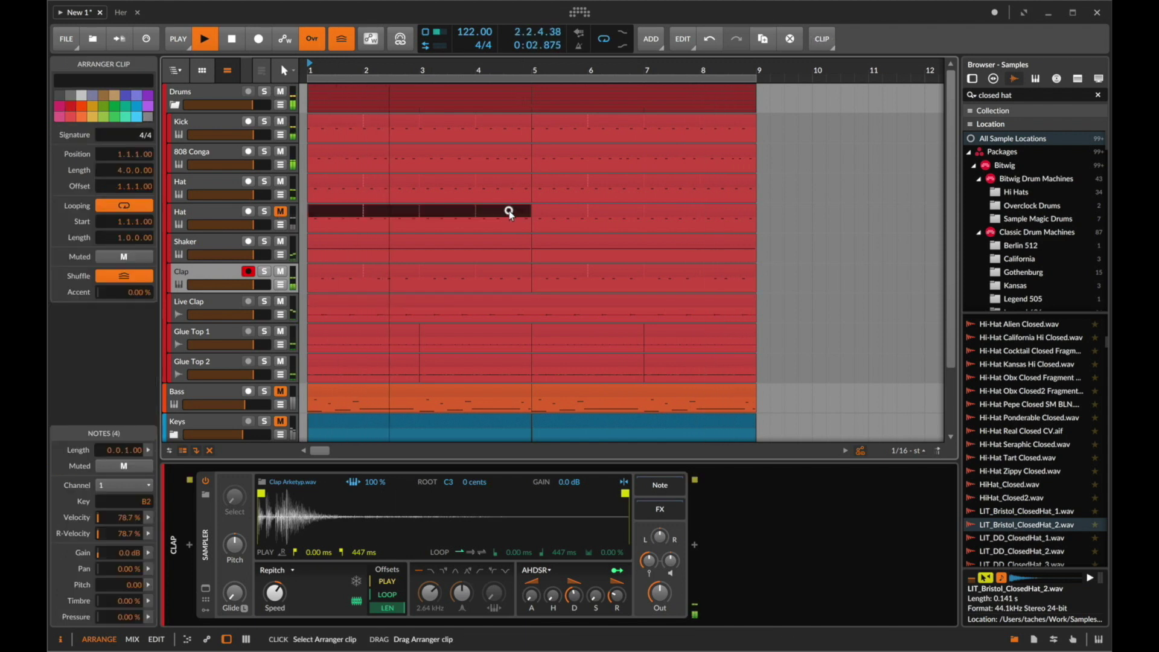
{"action": "key", "text": "BackSpace"}
{"action": "left_click", "coordinate": [510, 128]}
{"action": "left_click_drag", "start_coordinate": [531, 128], "coordinate": [522, 128]}
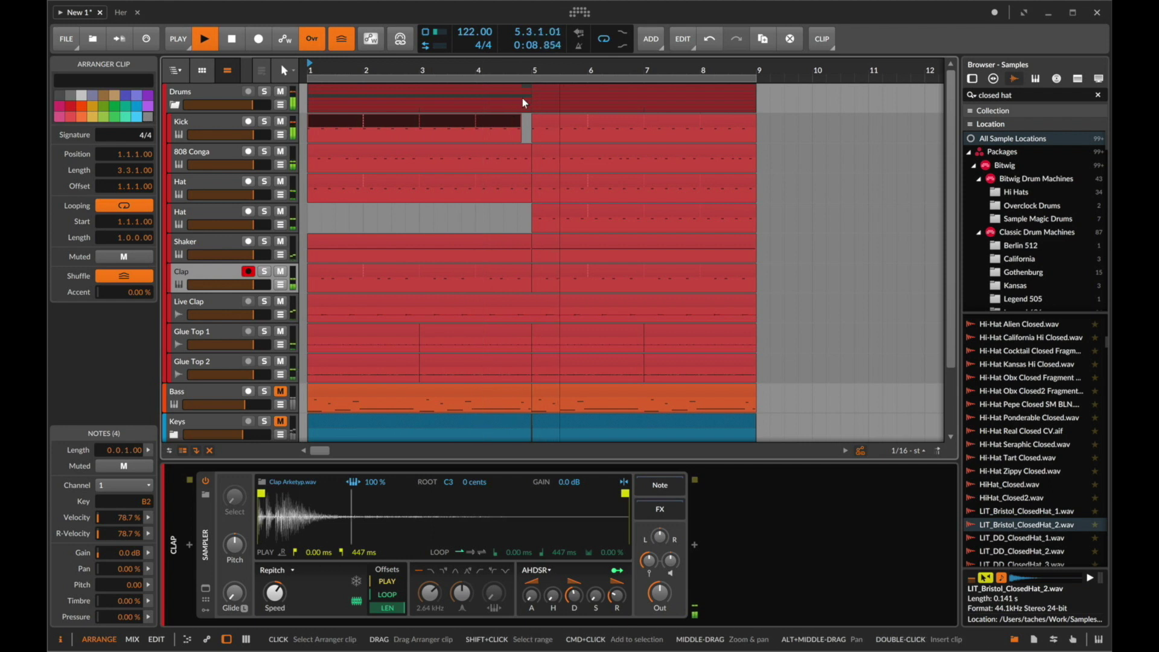
{"action": "left_click", "coordinate": [447, 129]}
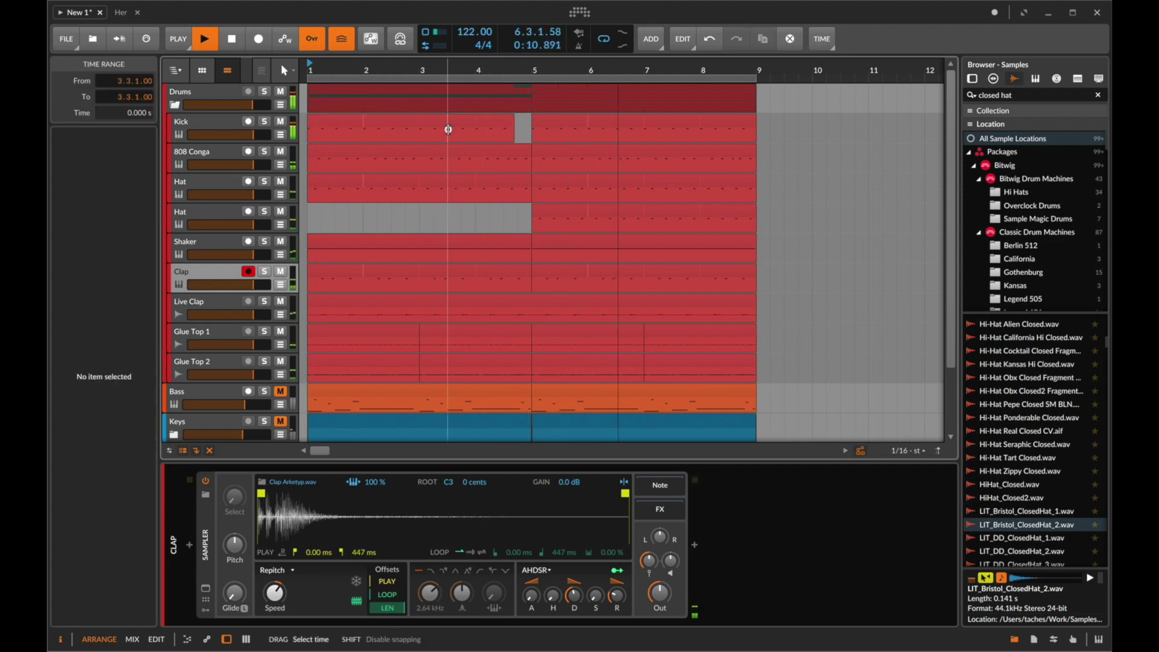
Listen to the beat with Bass and Keys unmuted, mute both tracks again and stop playback.
{"action": "scroll", "coordinate": [279, 326], "scroll_direction": "down", "scroll_amount": 3}
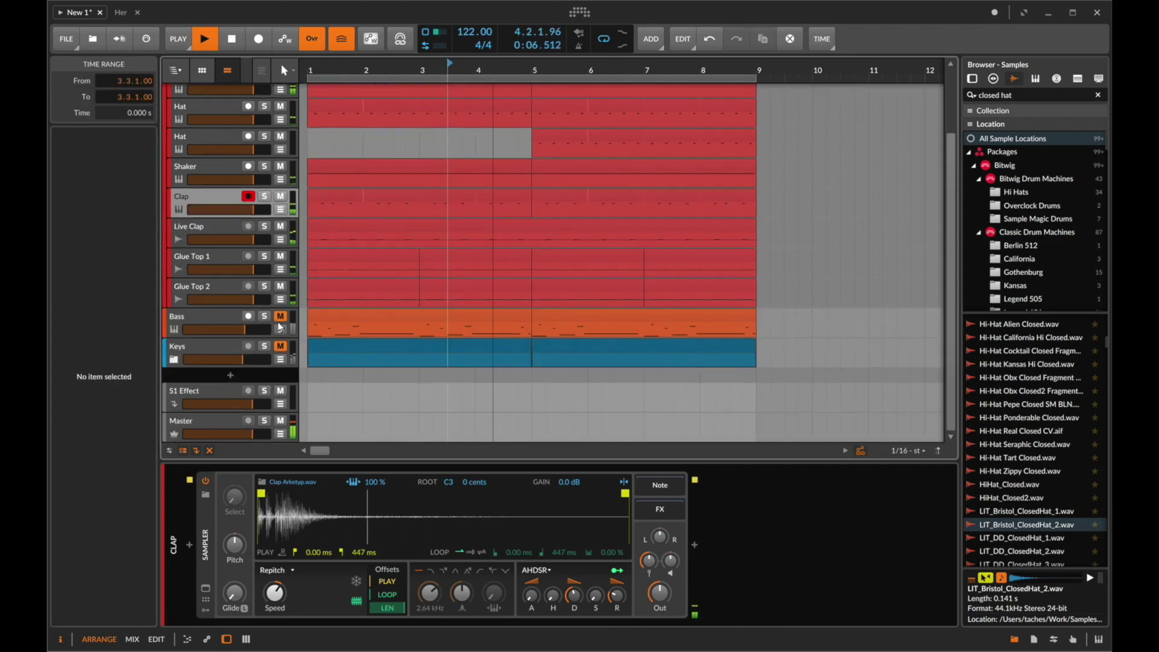
{"action": "left_click", "coordinate": [280, 318]}
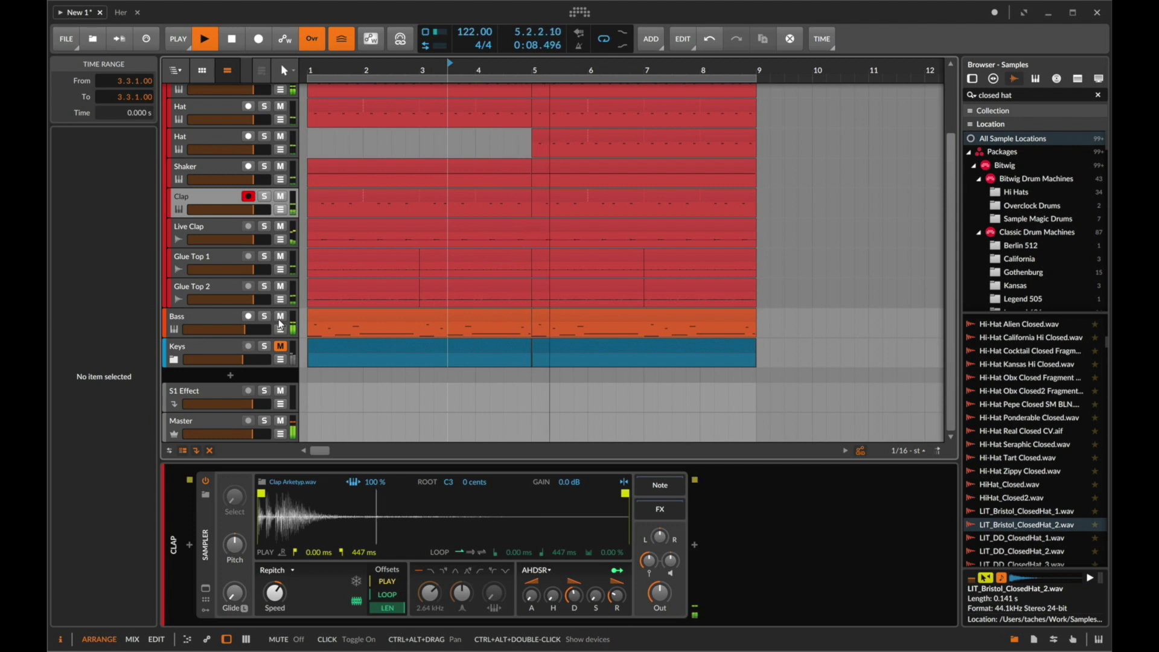
{"action": "scroll", "coordinate": [280, 326], "scroll_direction": "up", "scroll_amount": 3}
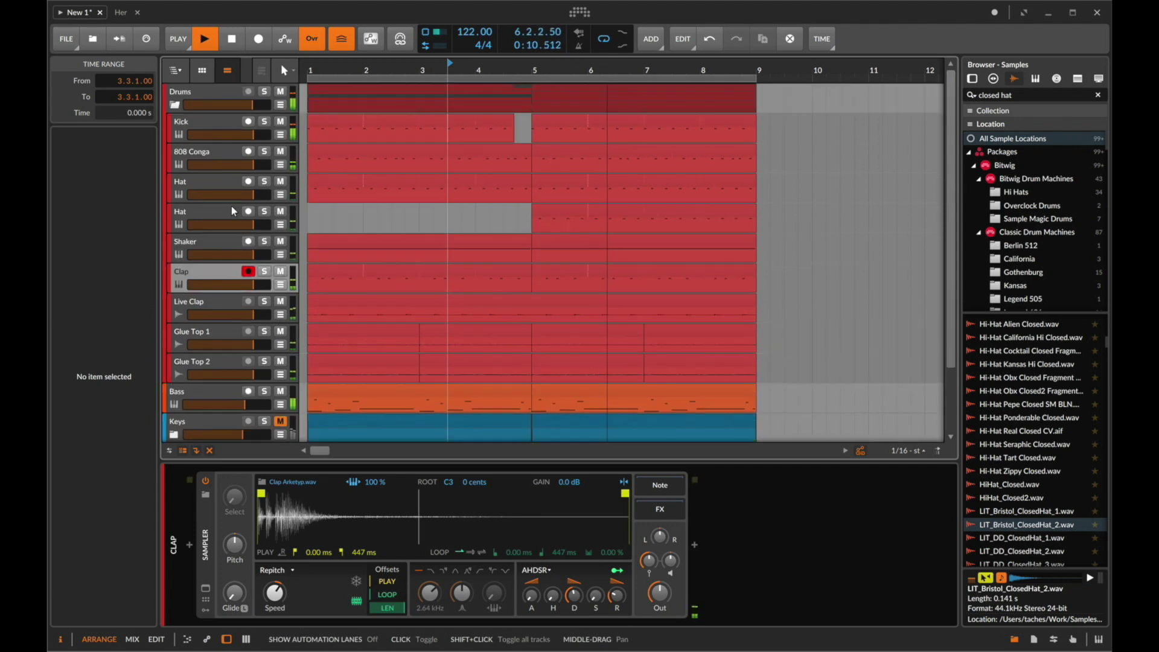
{"action": "scroll", "coordinate": [279, 326], "scroll_direction": "down", "scroll_amount": 3}
{"action": "left_click", "coordinate": [280, 346]}
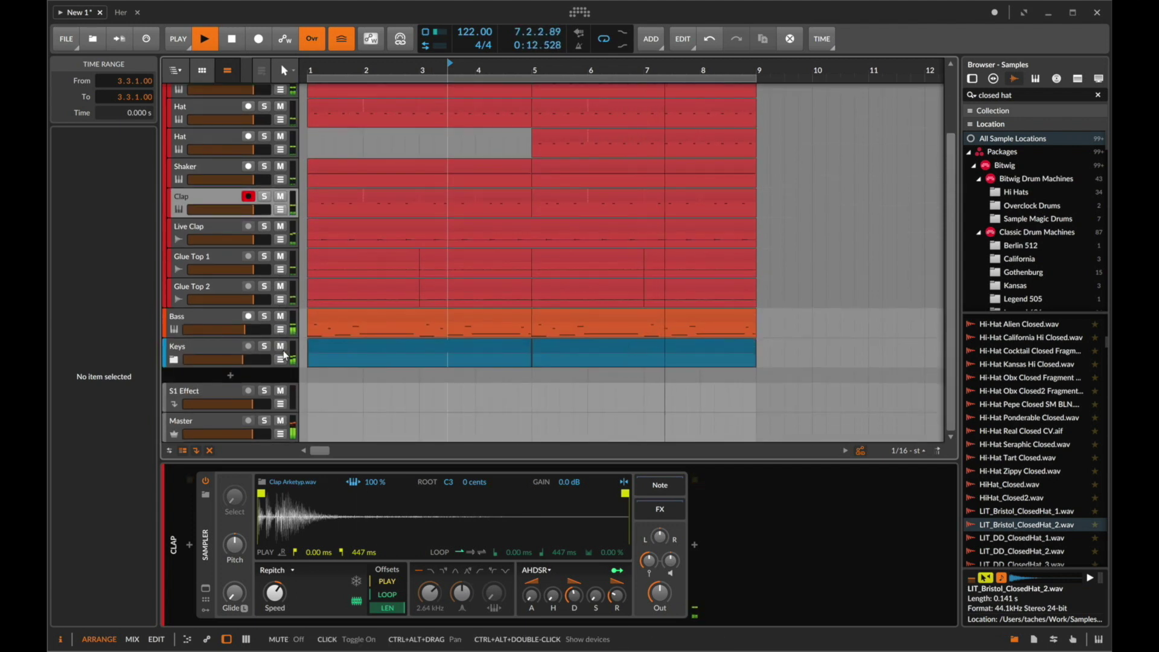
{"action": "left_click", "coordinate": [283, 349]}
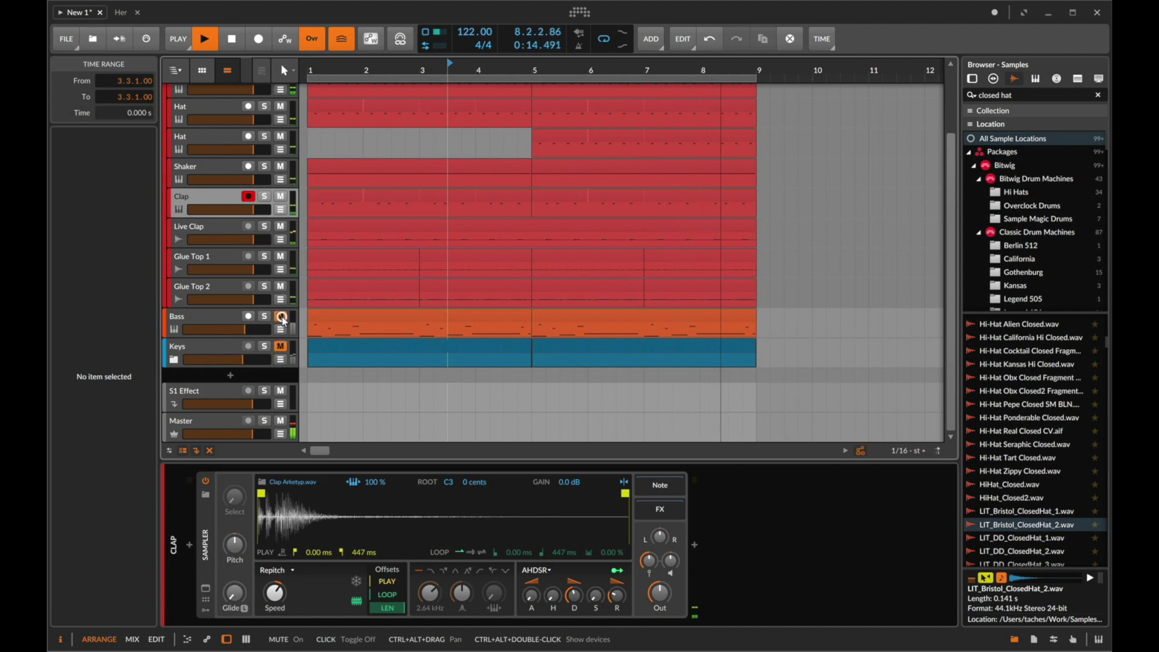
{"action": "left_click", "coordinate": [283, 320]}
{"action": "scroll", "coordinate": [283, 321], "scroll_direction": "up", "scroll_amount": 3}
{"action": "key", "text": "space"}
Lower the second Hat's Sampler pitch to -6.67 st and compare it muted and unmuted, playing from bar 5.
{"action": "left_click", "coordinate": [547, 213]}
{"action": "left_click", "coordinate": [189, 223]}
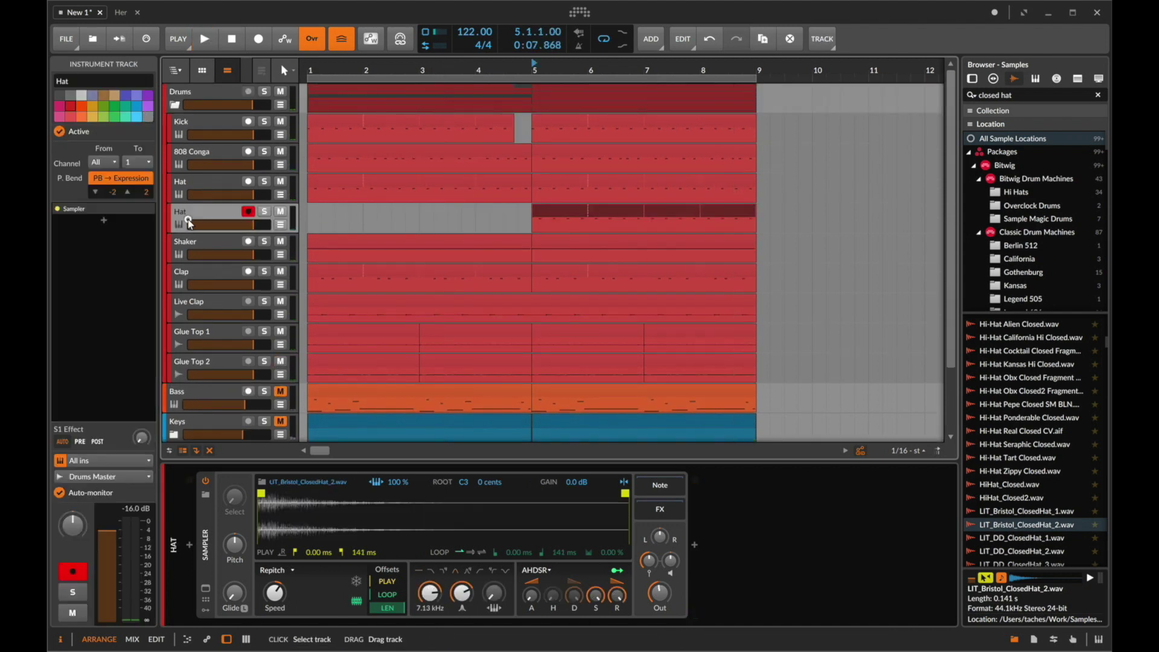
{"action": "left_click_drag", "start_coordinate": [235, 540], "coordinate": [234, 547]}
{"action": "key", "text": "space"}
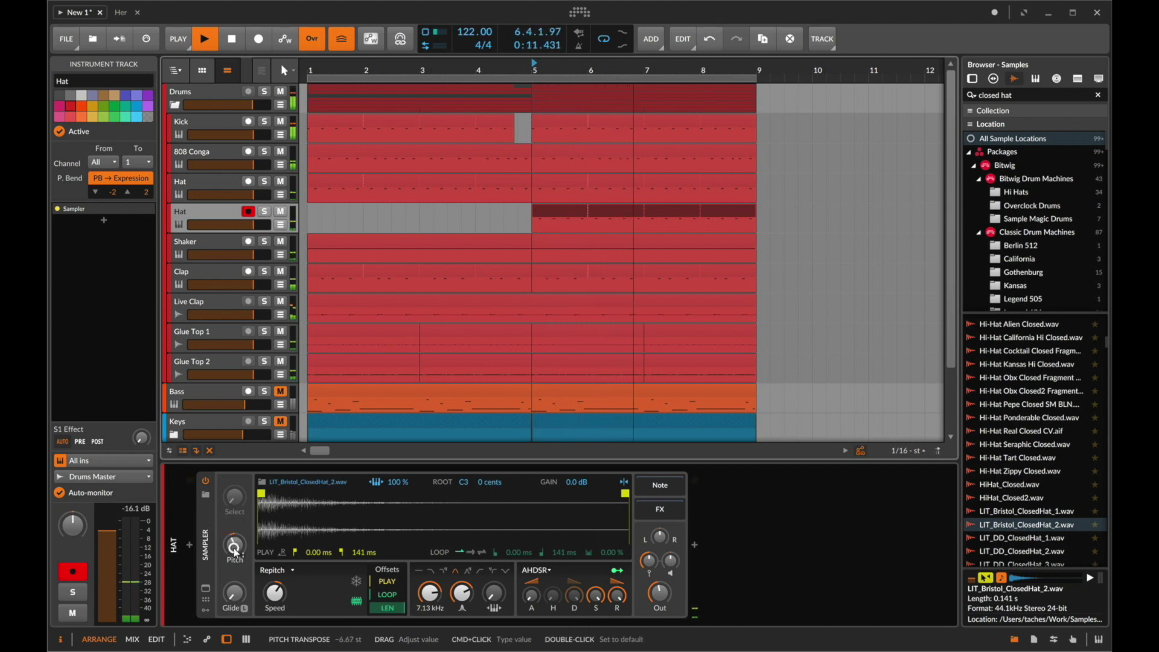
{"action": "left_click", "coordinate": [281, 212]}
{"action": "left_click", "coordinate": [283, 213]}
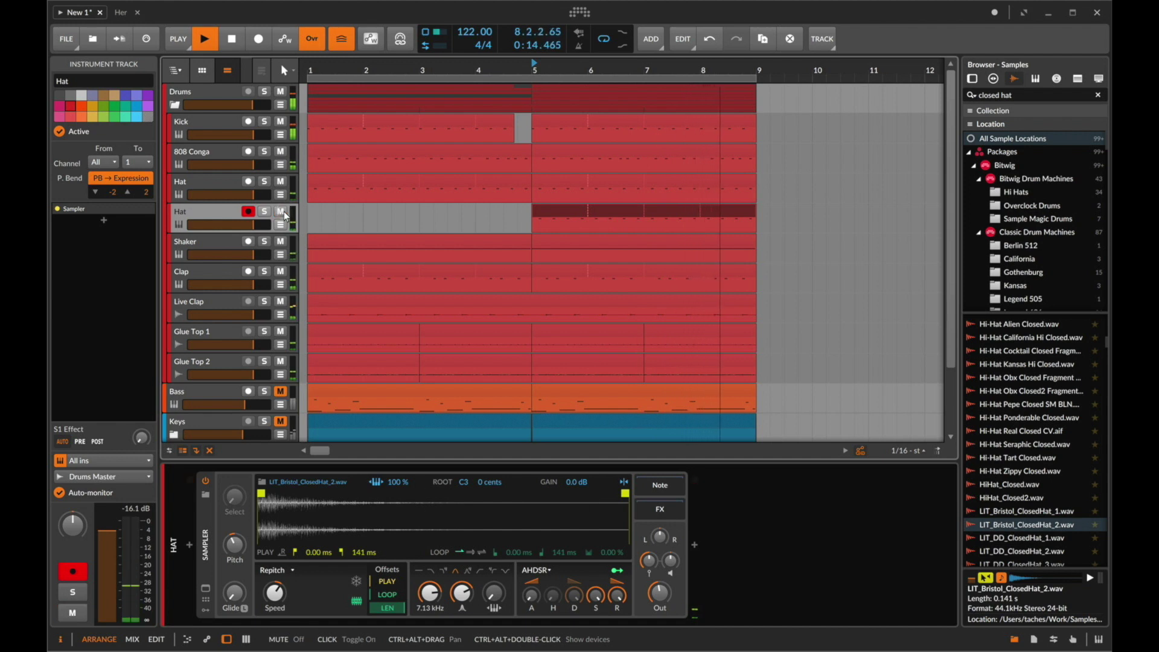
Set the second Hat's Sampler envelope decay to about 352 ms and its output to -17 dB, checking the result in playback.
{"action": "left_click_drag", "start_coordinate": [597, 596], "coordinate": [577, 603]}
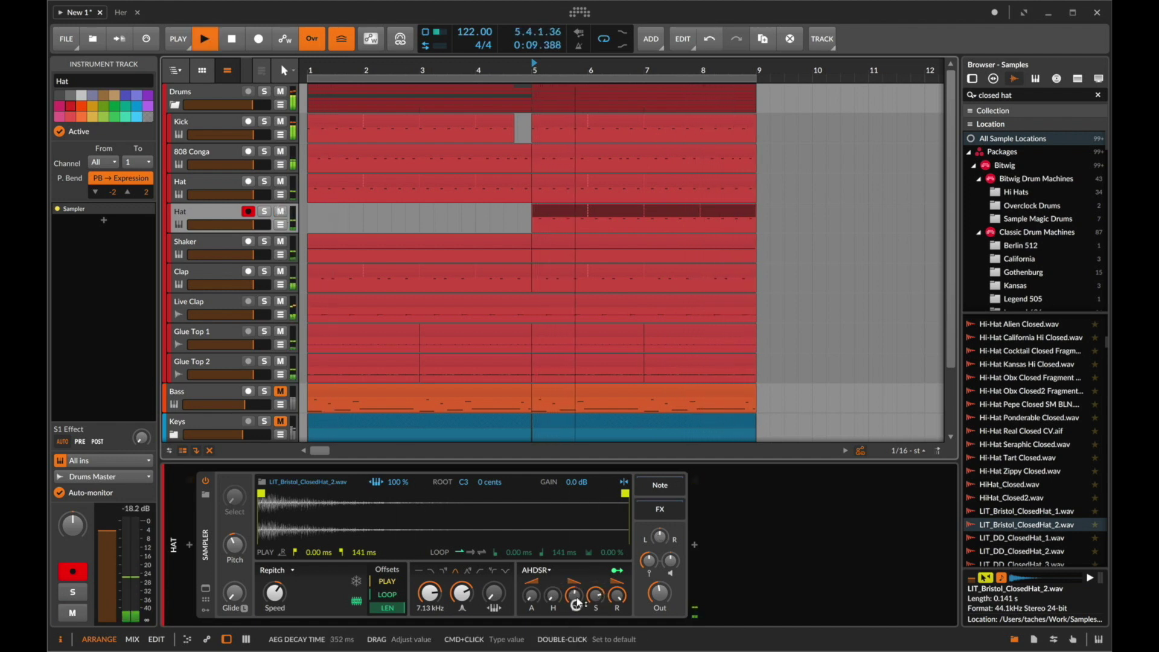
{"action": "left_click", "coordinate": [658, 593]}
{"action": "type", "text": "-1dB"}
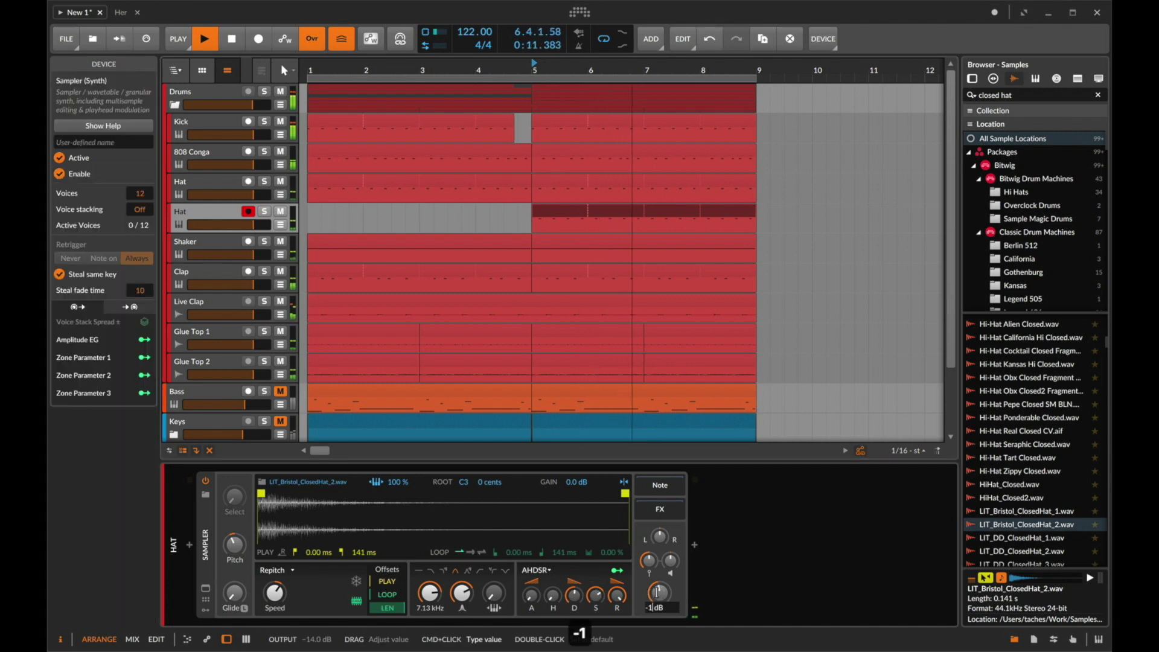
{"action": "type", "text": "7"}
{"action": "key", "text": "Return"}
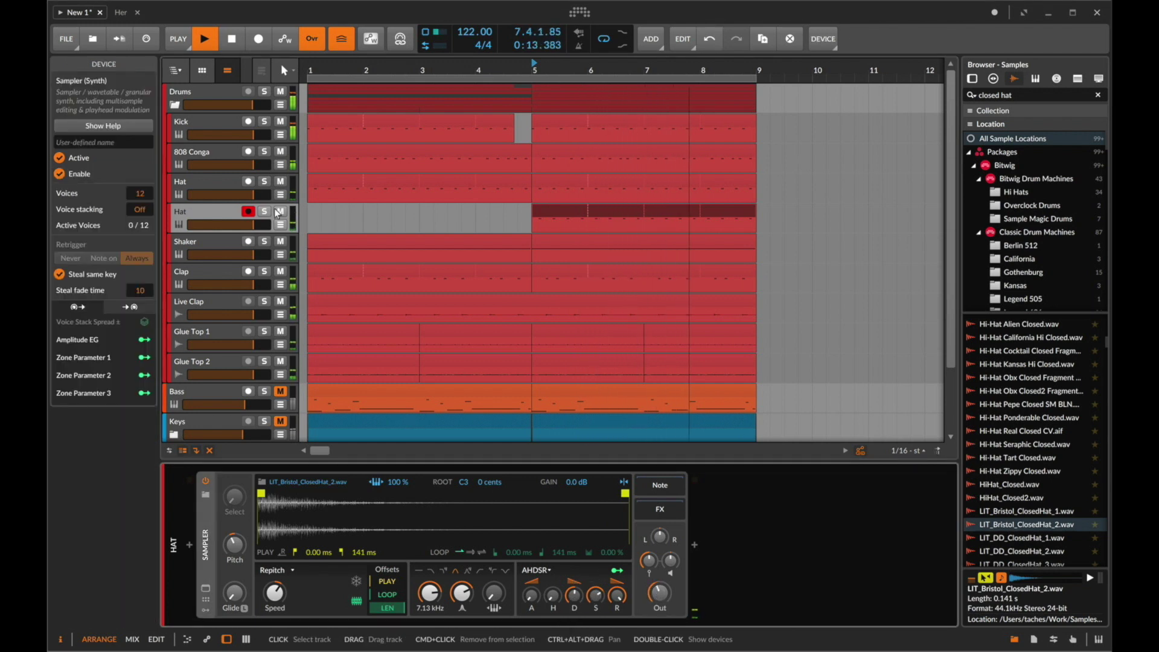
{"action": "left_click", "coordinate": [277, 212]}
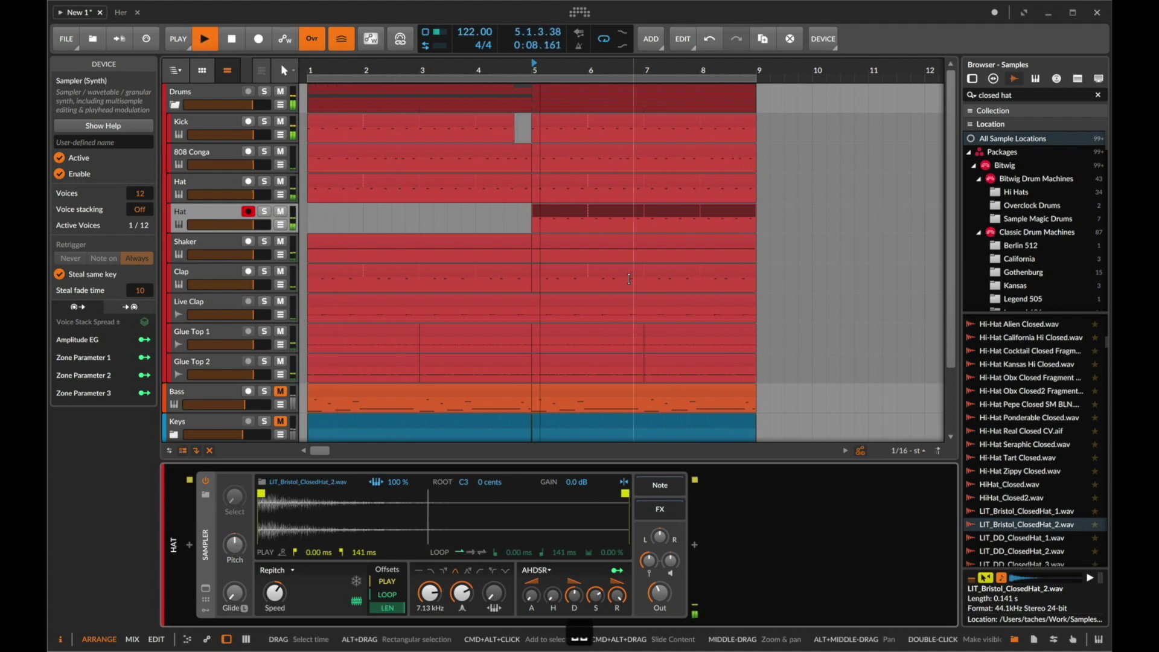
{"action": "scroll", "coordinate": [411, 283], "scroll_direction": "down", "scroll_amount": 3}
{"action": "scroll", "coordinate": [411, 279], "scroll_direction": "up", "scroll_amount": 3}
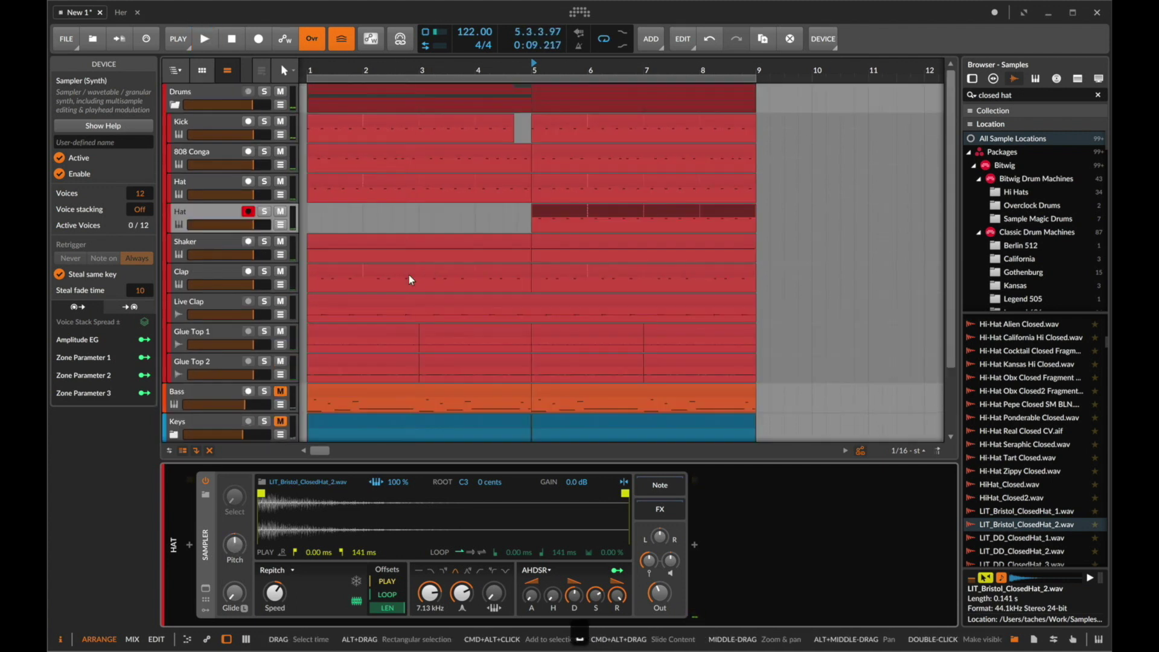
Extend the second Hat's clip back to bar 1 and the first Kick clip up to bar 5.
{"action": "left_click_drag", "start_coordinate": [534, 211], "coordinate": [201, 210]}
{"action": "left_click", "coordinate": [515, 119]}
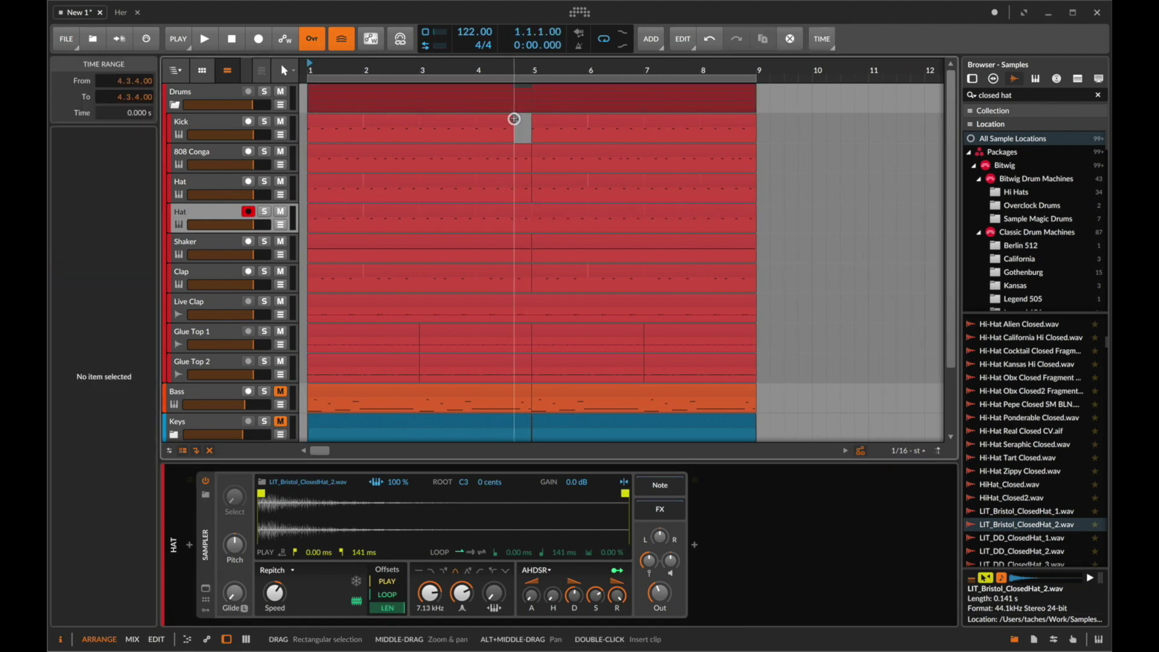
{"action": "left_click_drag", "start_coordinate": [514, 119], "coordinate": [532, 121]}
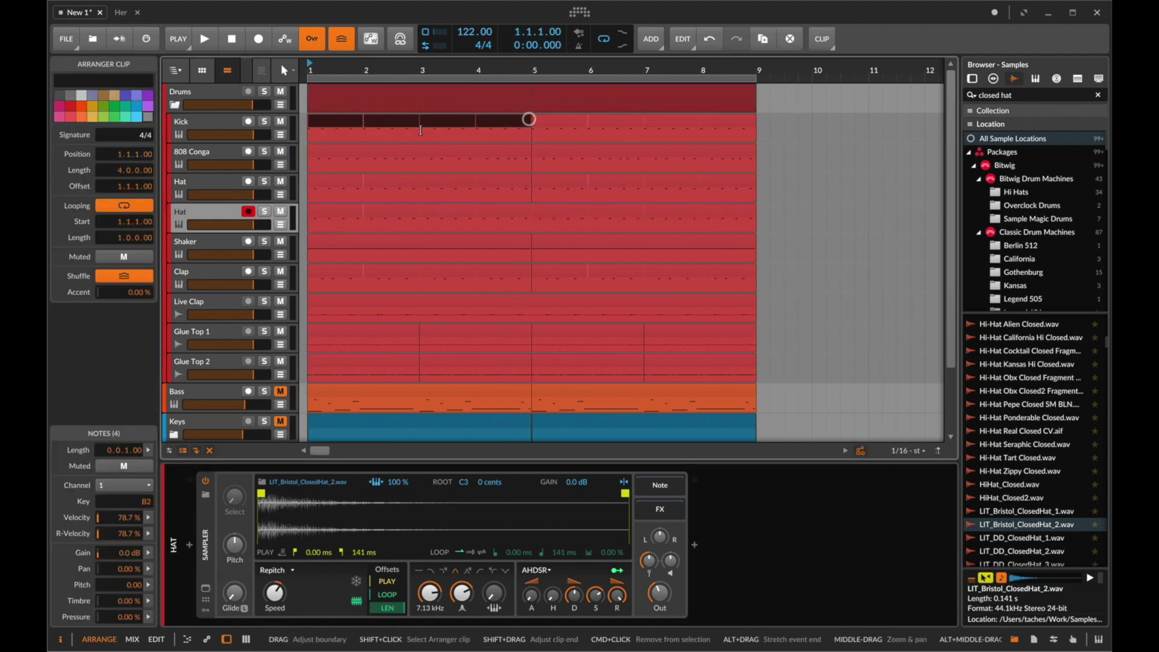
Add a new track directly below the Kick track in the Drums group.
{"action": "left_click", "coordinate": [211, 390]}
{"action": "scroll", "coordinate": [423, 289], "scroll_direction": "down", "scroll_amount": 3}
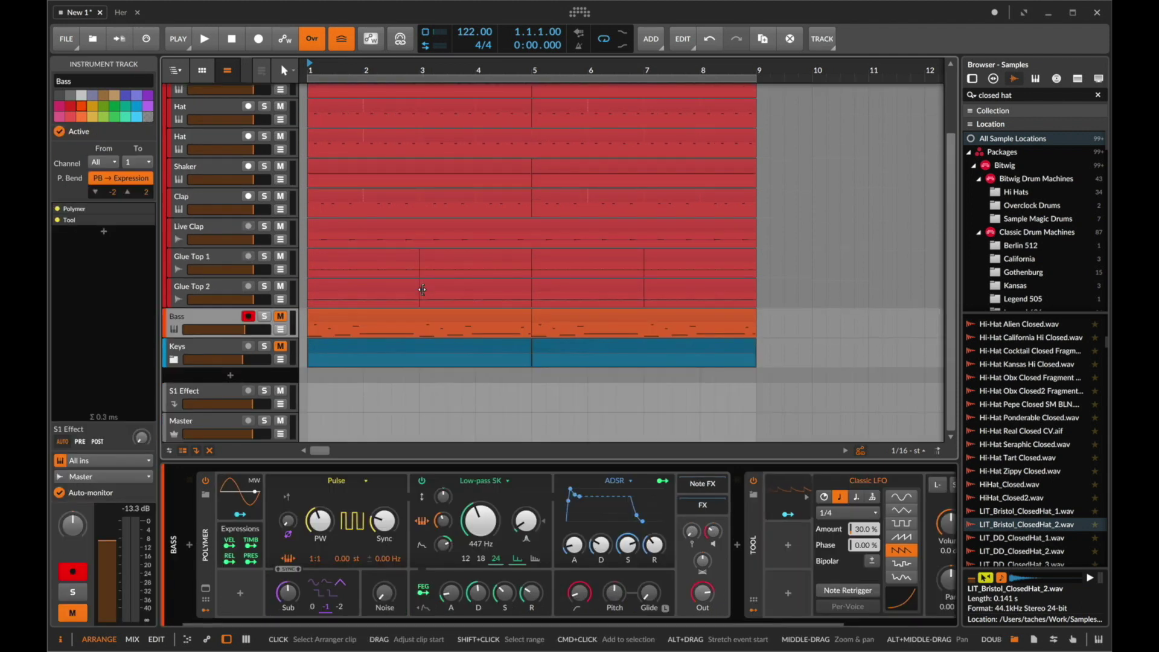
{"action": "scroll", "coordinate": [423, 290], "scroll_direction": "up", "scroll_amount": 3}
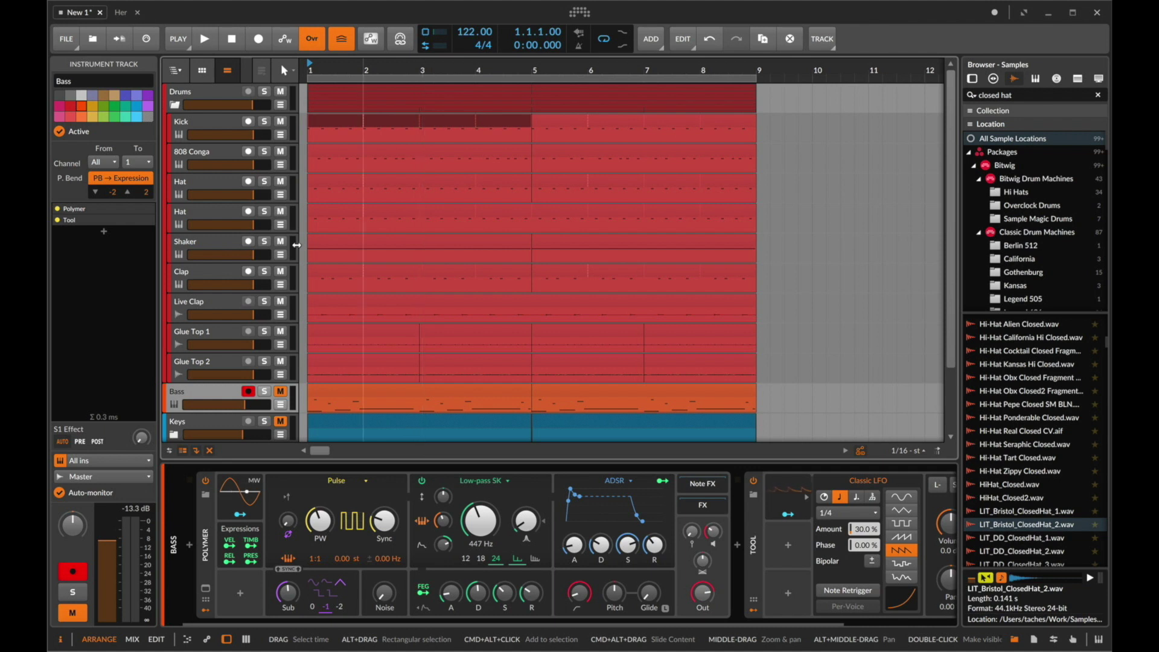
{"action": "left_click", "coordinate": [209, 129]}
{"action": "key", "text": "super+t"}
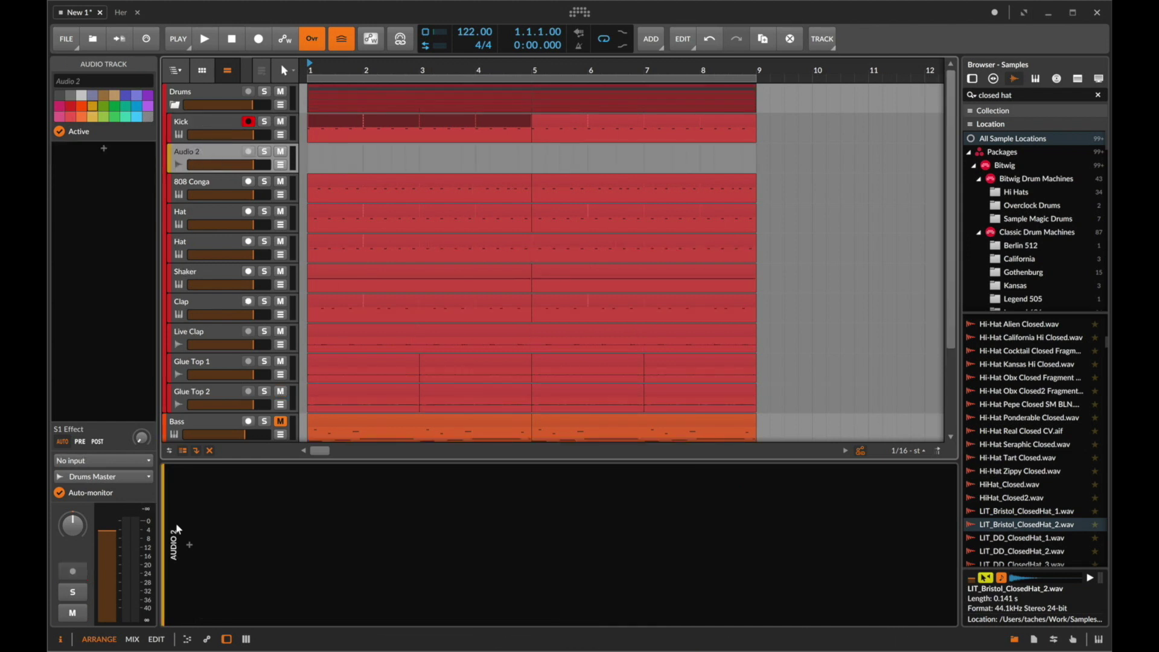
Search the presets of any device type for "kick coll" and load Kick Collection 1 on the new track.
{"action": "left_click", "coordinate": [189, 545]}
{"action": "type", "text": "kick"}
{"action": "left_click", "coordinate": [453, 219]}
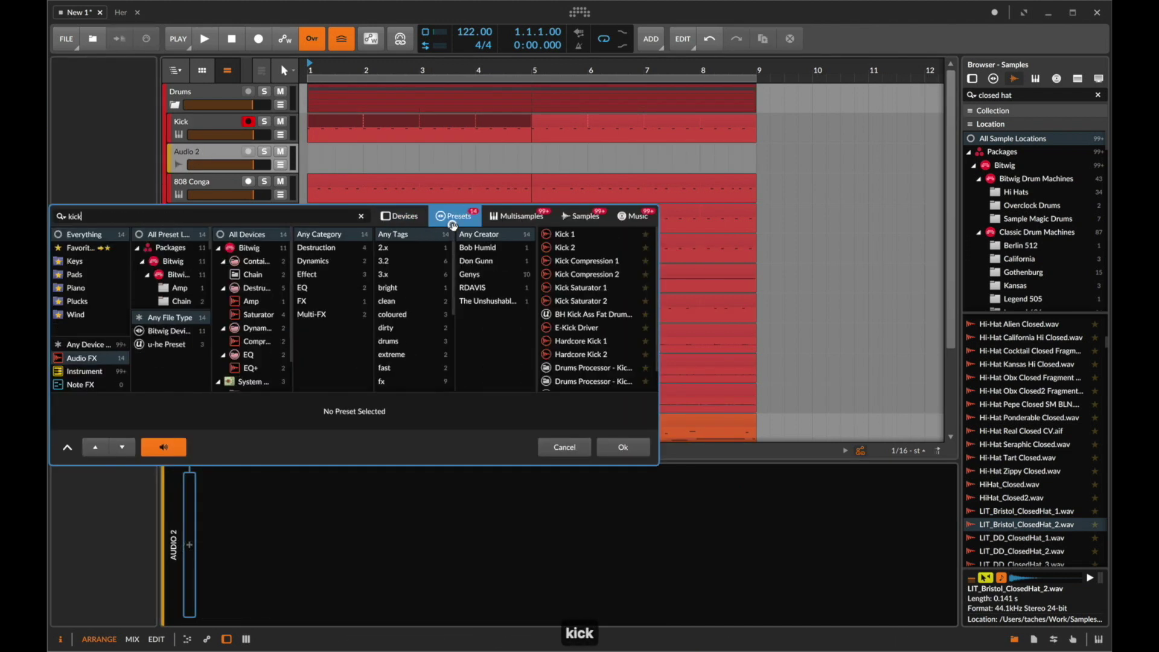
{"action": "left_click", "coordinate": [586, 261]}
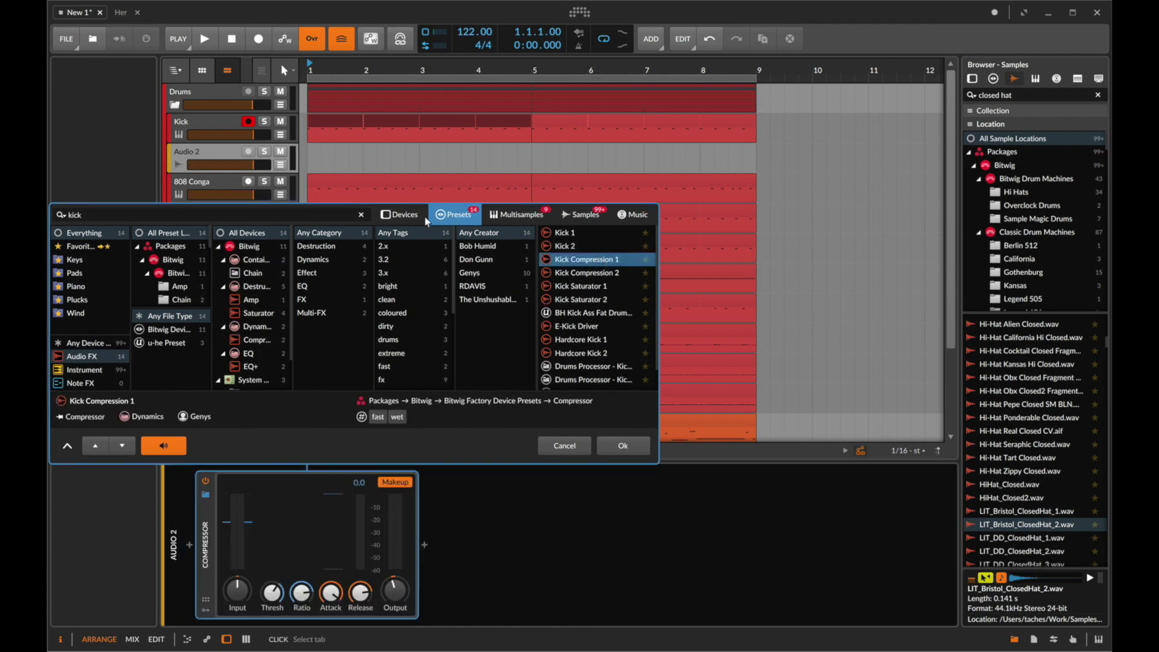
{"action": "left_click", "coordinate": [301, 216]}
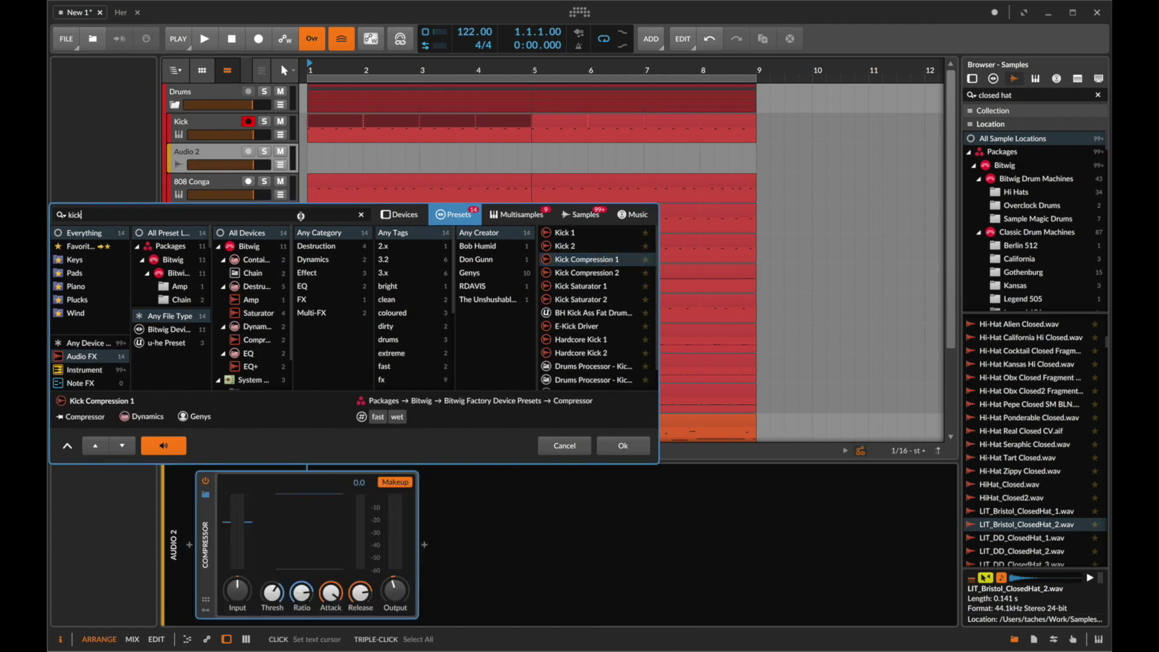
{"action": "type", "text": "coll"}
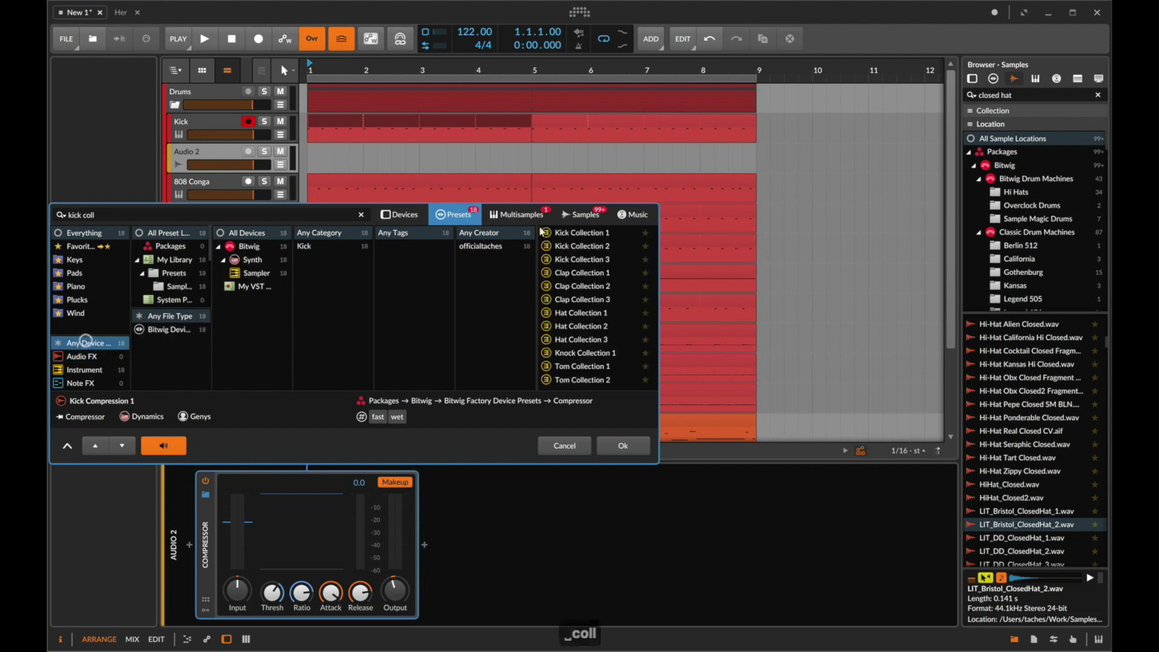
{"action": "left_click", "coordinate": [581, 233]}
{"action": "double_click", "coordinate": [581, 234]}
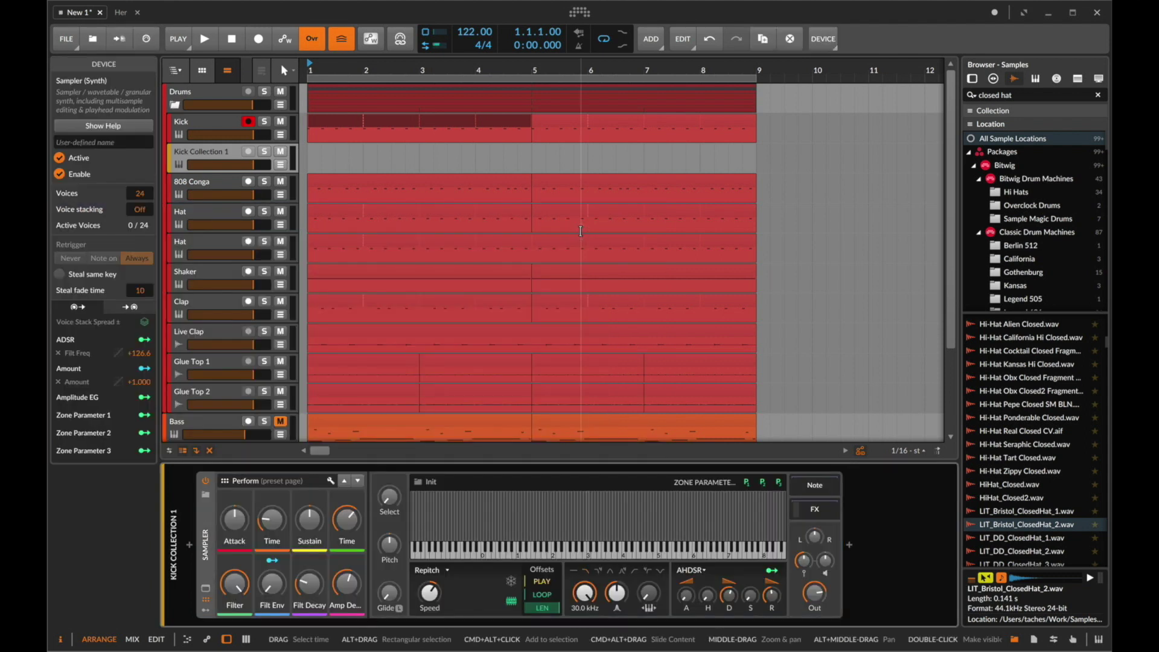
Create a one-bar clip at bar 1 of the Kick Collection 1 track and draw a sixteenth D#2 note at its start.
{"action": "double_click", "coordinate": [320, 162]}
{"action": "double_click", "coordinate": [338, 153]}
{"action": "double_click", "coordinate": [320, 537]}
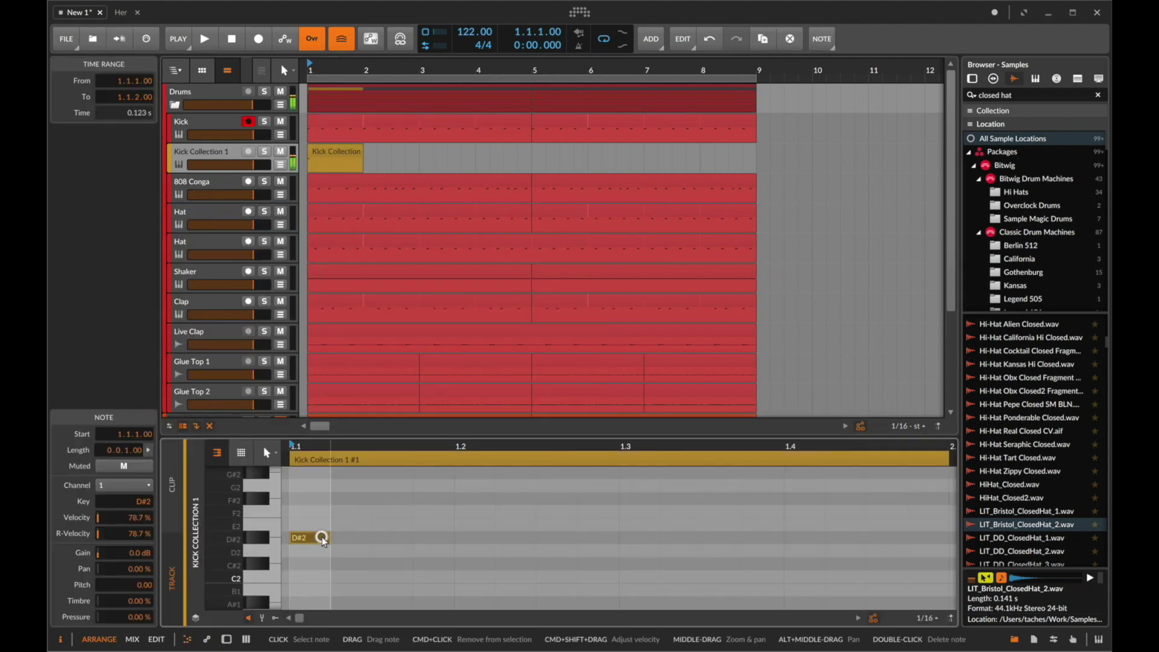
Audition the new note at lower and higher pitches and settle on E2.
{"action": "key", "text": "Down"}
{"action": "key", "text": "Down"}
{"action": "key", "text": "Down"}
{"action": "key", "text": "Down"}
{"action": "key", "text": "Down"}
{"action": "key", "text": "Down"}
{"action": "key", "text": "Down"}
{"action": "key", "text": "Down"}
{"action": "key", "text": "Down"}
{"action": "key", "text": "Down"}
{"action": "key", "text": "Down"}
{"action": "key", "text": "Up"}
{"action": "key", "text": "Up"}
{"action": "key", "text": "Up"}
{"action": "key", "text": "Up"}
{"action": "key", "text": "Up"}
{"action": "key", "text": "Up"}
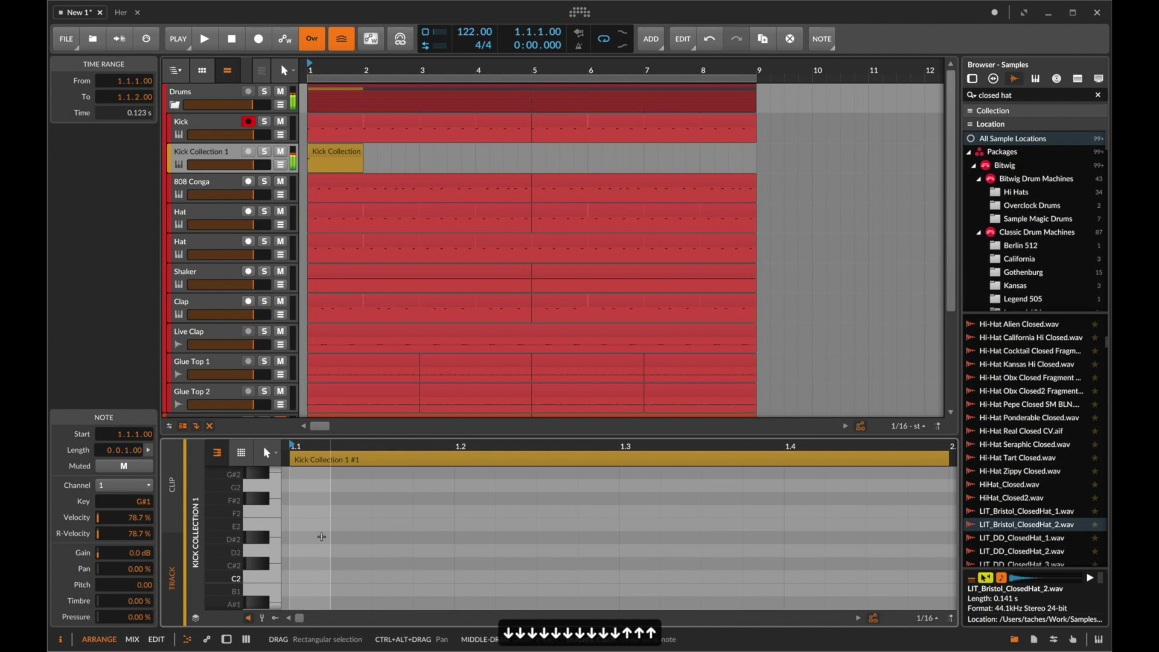
{"action": "key", "text": "Up"}
{"action": "key", "text": "Up"}
{"action": "key", "text": "Up"}
{"action": "key", "text": "Up"}
{"action": "key", "text": "Up"}
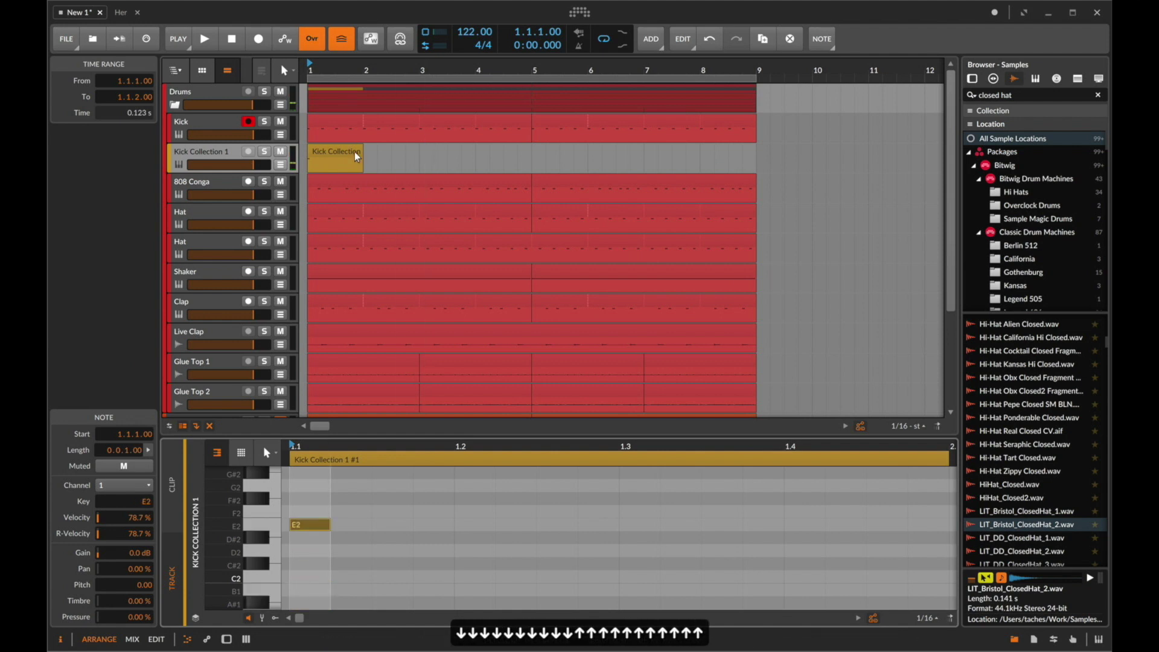
{"action": "left_click", "coordinate": [358, 150]}
{"action": "left_click_drag", "start_coordinate": [357, 149], "coordinate": [522, 158]}
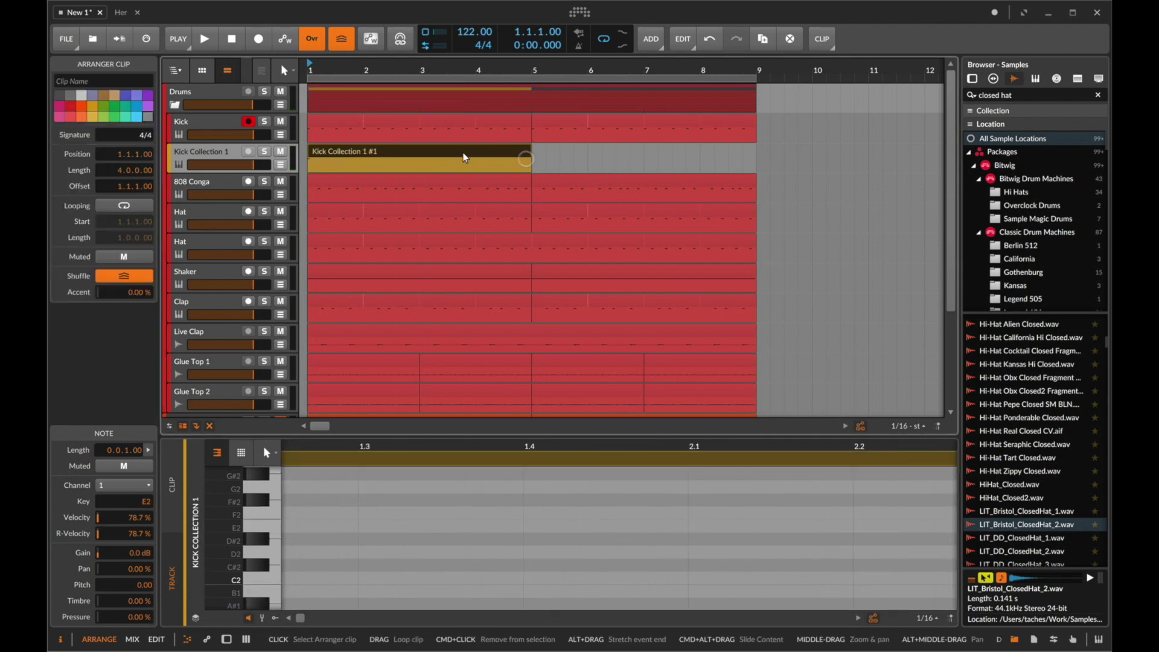
{"action": "key", "text": "super+z"}
{"action": "left_click", "coordinate": [334, 159]}
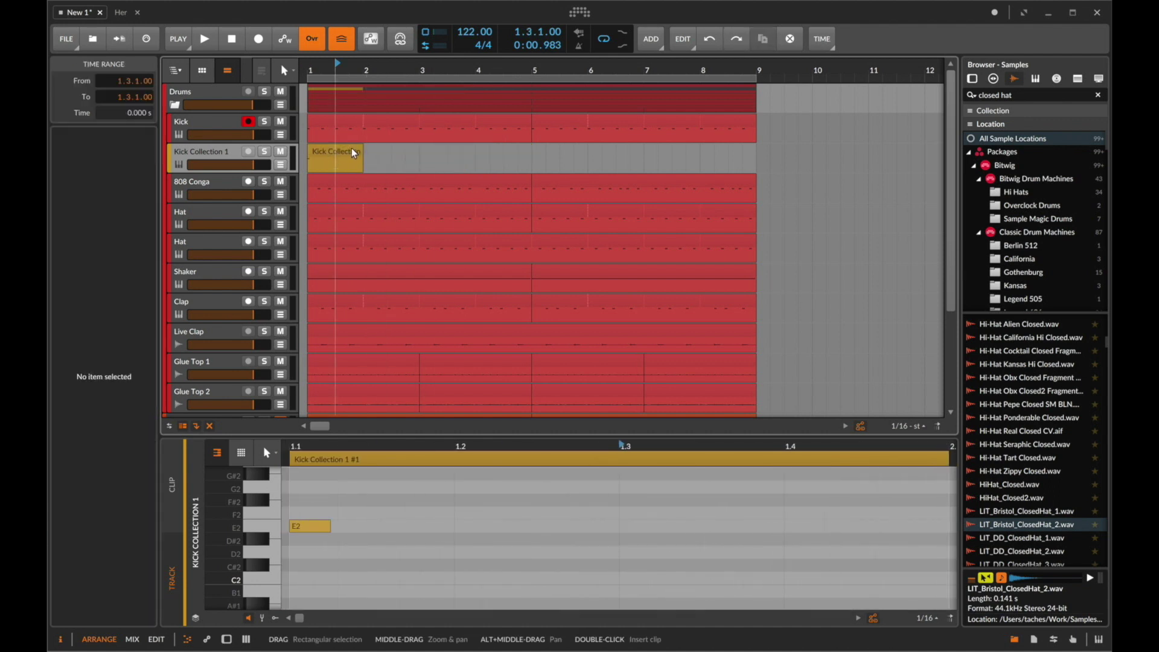
{"action": "left_click", "coordinate": [360, 152]}
{"action": "left_click_drag", "start_coordinate": [360, 152], "coordinate": [416, 150]}
{"action": "key", "text": "super+z"}
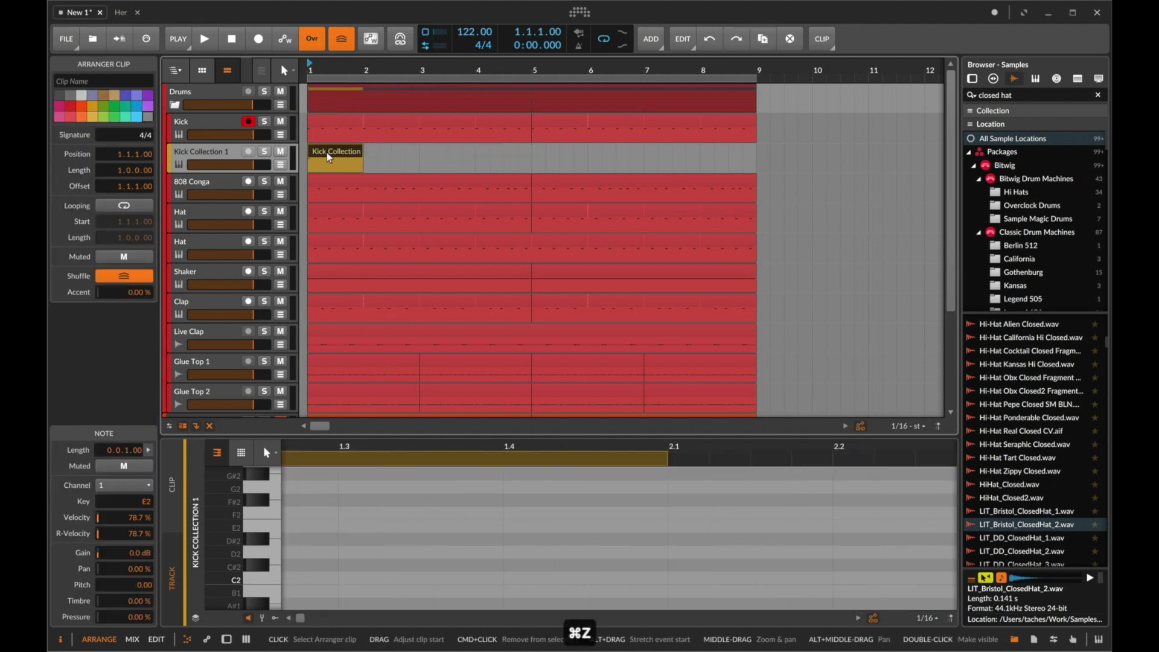
Move the E2 note to 1.1.2 in an enlarged note editor and play the beat briefly.
{"action": "left_click_drag", "start_coordinate": [390, 435], "coordinate": [435, 269]}
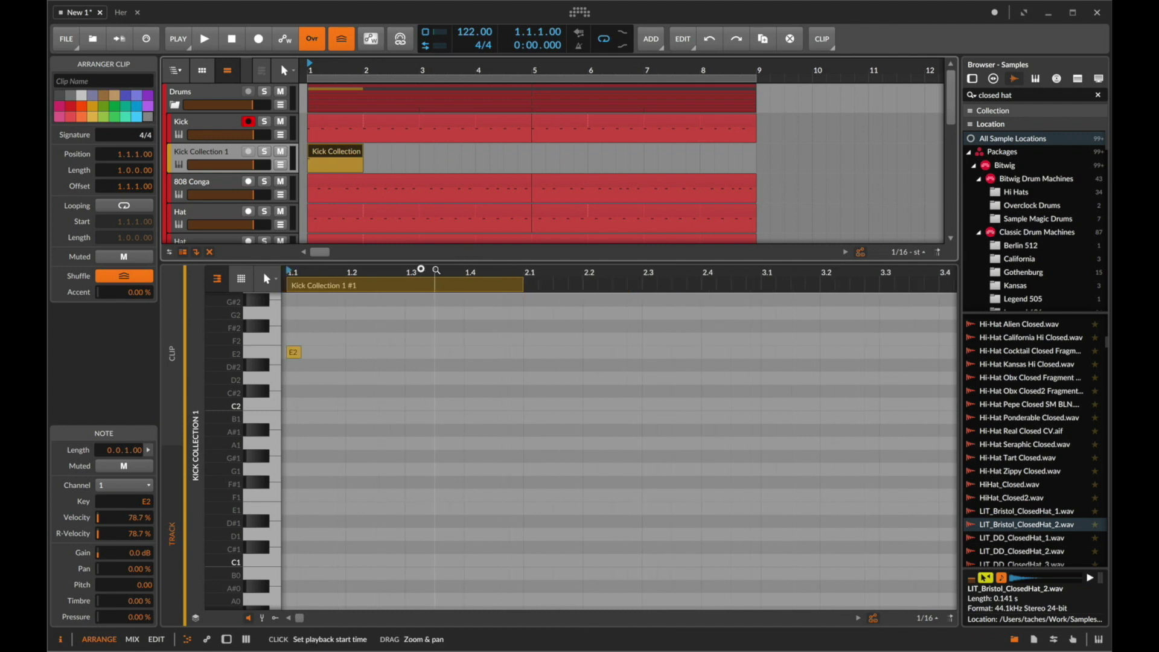
{"action": "left_click", "coordinate": [297, 354]}
{"action": "key", "text": "Right"}
{"action": "key", "text": "space"}
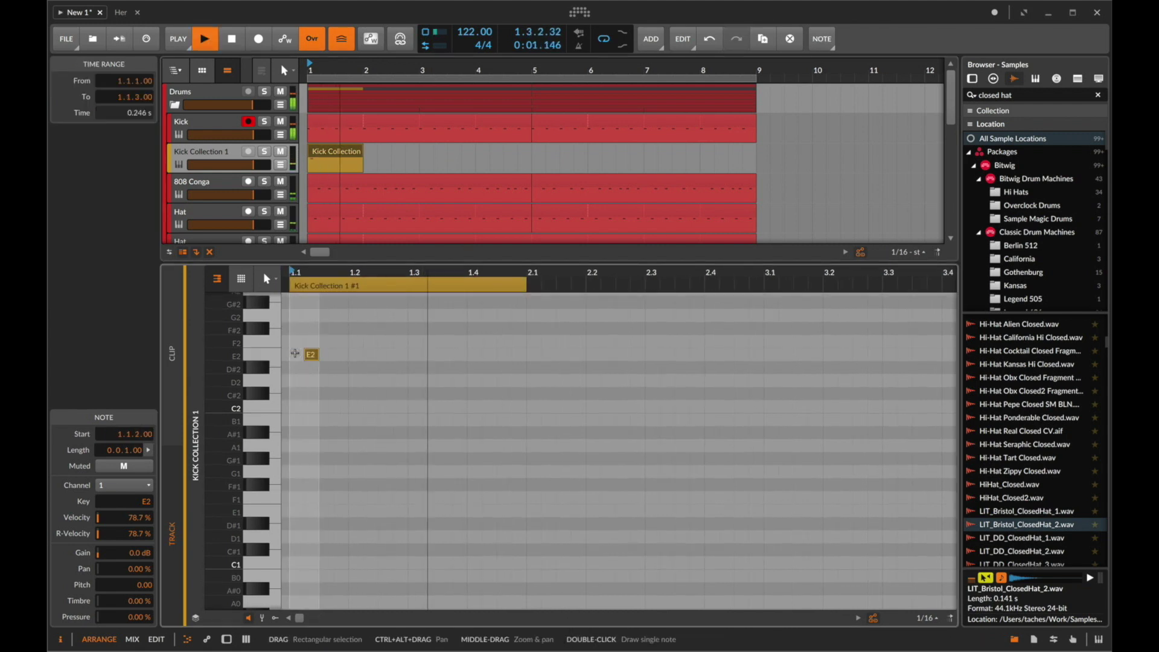
{"action": "key", "text": "space"}
Copy the one-bar Kick Collection 1 clip to bars 2, 3, 5 and 7.
{"action": "left_click_drag", "start_coordinate": [350, 154], "coordinate": [560, 154]}
{"action": "key", "text": "super+d"}
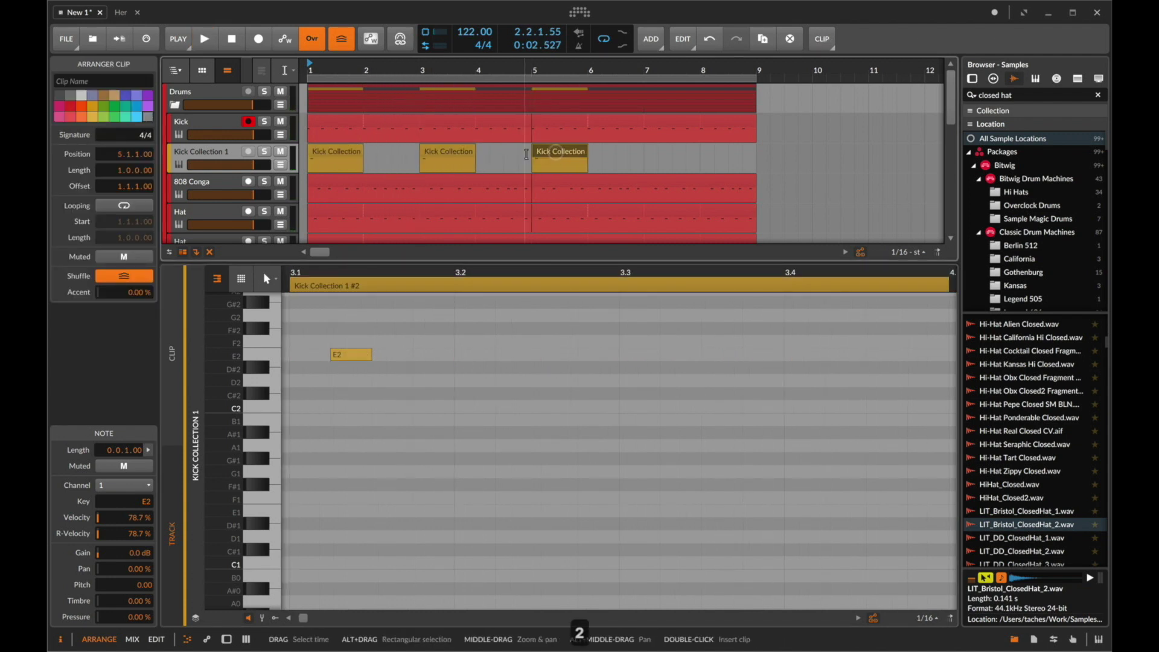
{"action": "left_click_drag", "start_coordinate": [339, 156], "coordinate": [404, 151]}
Move the note in the bar 1 clip to 1.2.1 and lower it to D2.
{"action": "left_click", "coordinate": [305, 379]}
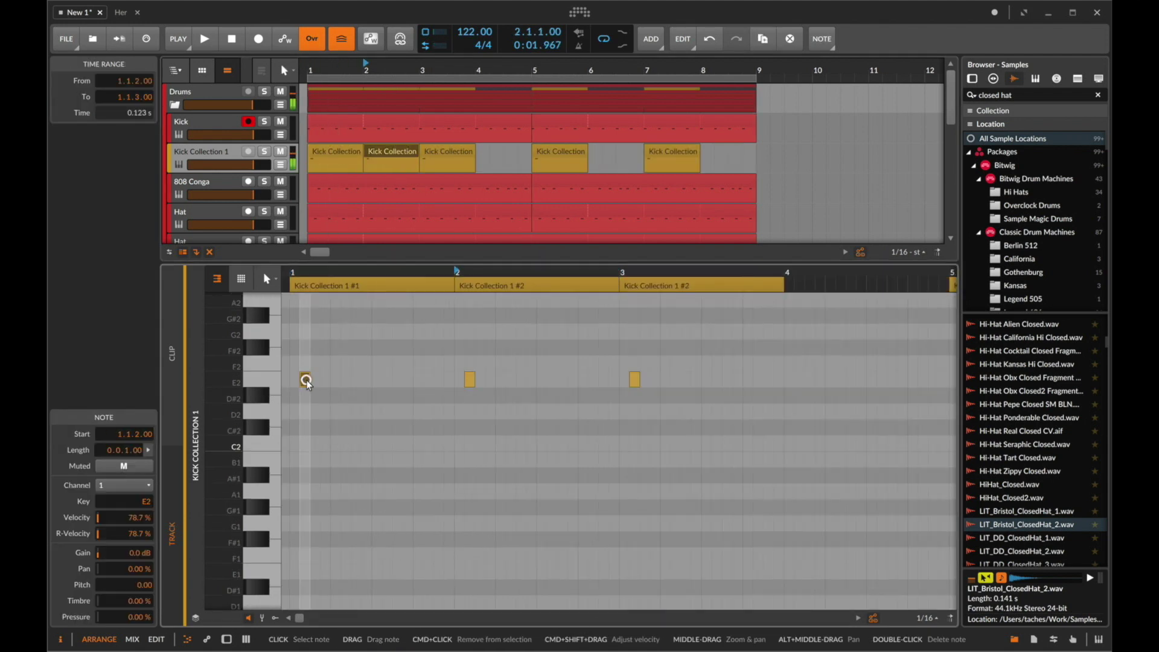
{"action": "key", "text": "Right"}
{"action": "key", "text": "Right"}
{"action": "key", "text": "Right"}
{"action": "key", "text": "Down"}
{"action": "key", "text": "Down"}
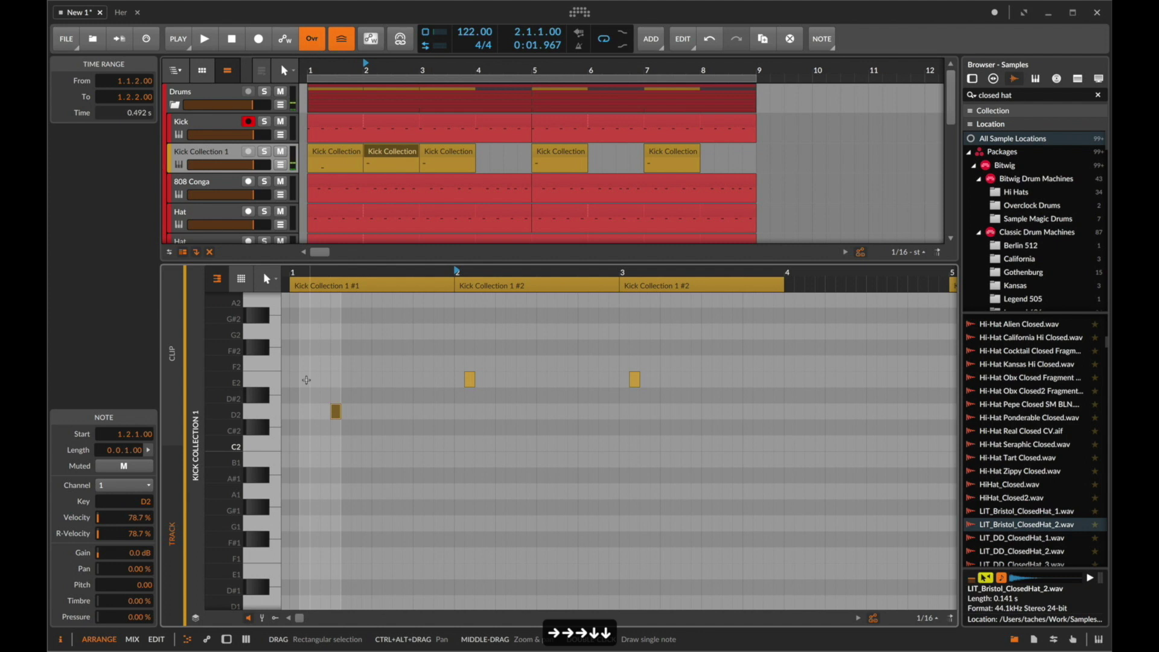
Duplicate the D2 note to 1.3.1 and move the original to 1.2.2.
{"action": "key", "text": "super+d"}
{"action": "key", "text": "Left"}
{"action": "key", "text": "Left"}
{"action": "key", "text": "super+z"}
{"action": "key", "text": "super+z"}
{"action": "left_click", "coordinate": [336, 411]}
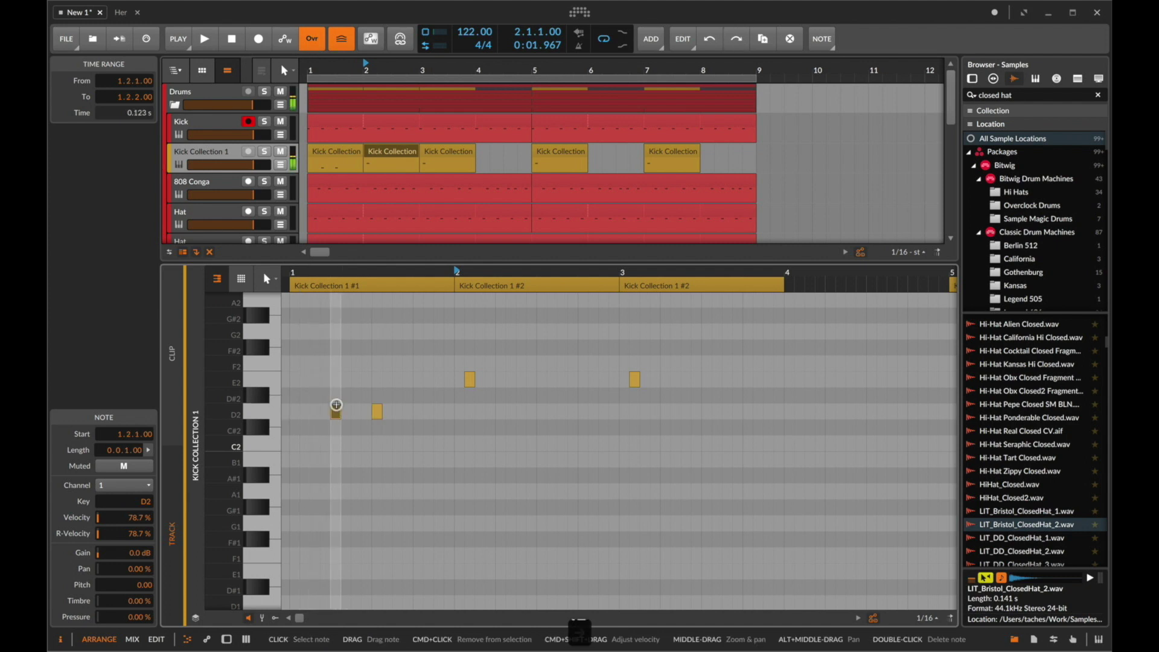
{"action": "key", "text": "Right"}
{"action": "left_click", "coordinate": [383, 410]}
{"action": "left_click", "coordinate": [383, 412]}
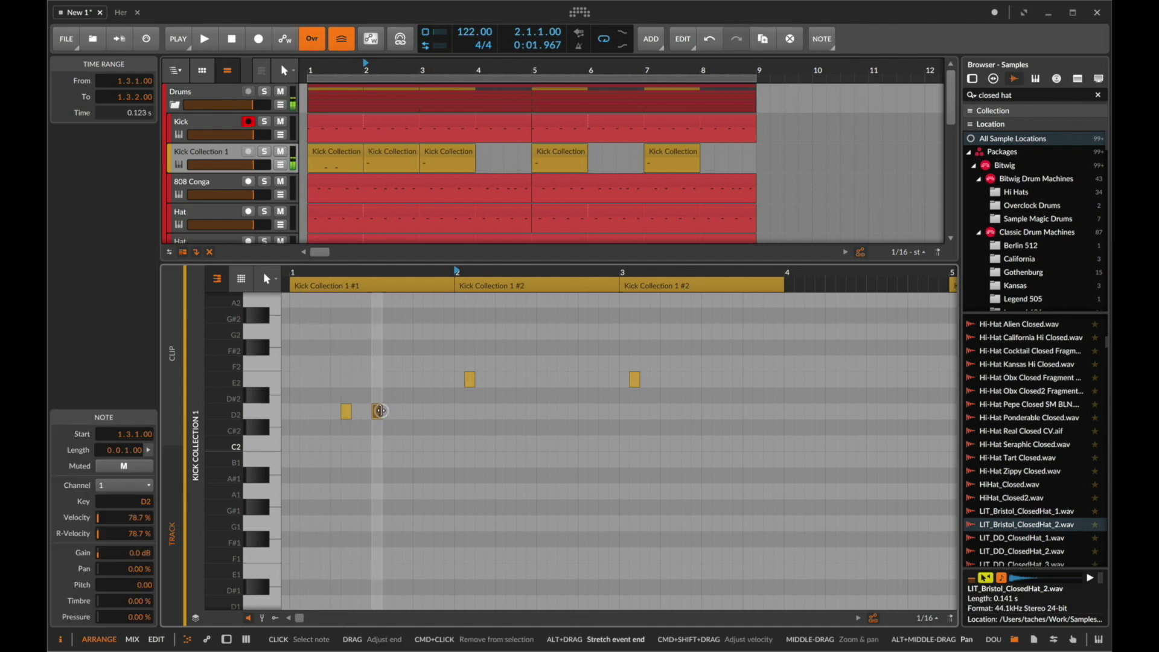
Move the D2 note at 1.3.1 back to 1.2.3 and raise it to F2.
{"action": "key", "text": "Left"}
{"action": "key", "text": "Left"}
{"action": "key", "text": "Up"}
{"action": "key", "text": "Up"}
{"action": "key", "text": "Up"}
Duplicate the F2 note and place the copy at A#2 on 1.2.4.
{"action": "key", "text": "super+d"}
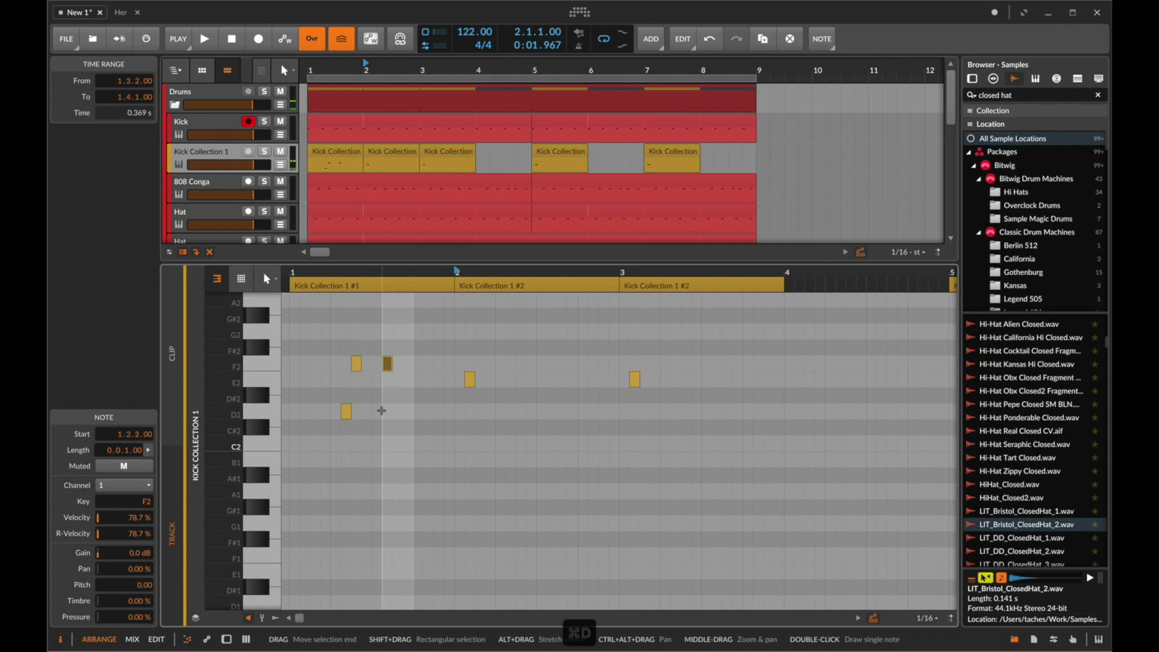
{"action": "key", "text": "Up"}
{"action": "key", "text": "Up"}
{"action": "key", "text": "Up"}
{"action": "key", "text": "Up"}
{"action": "key", "text": "Delete"}
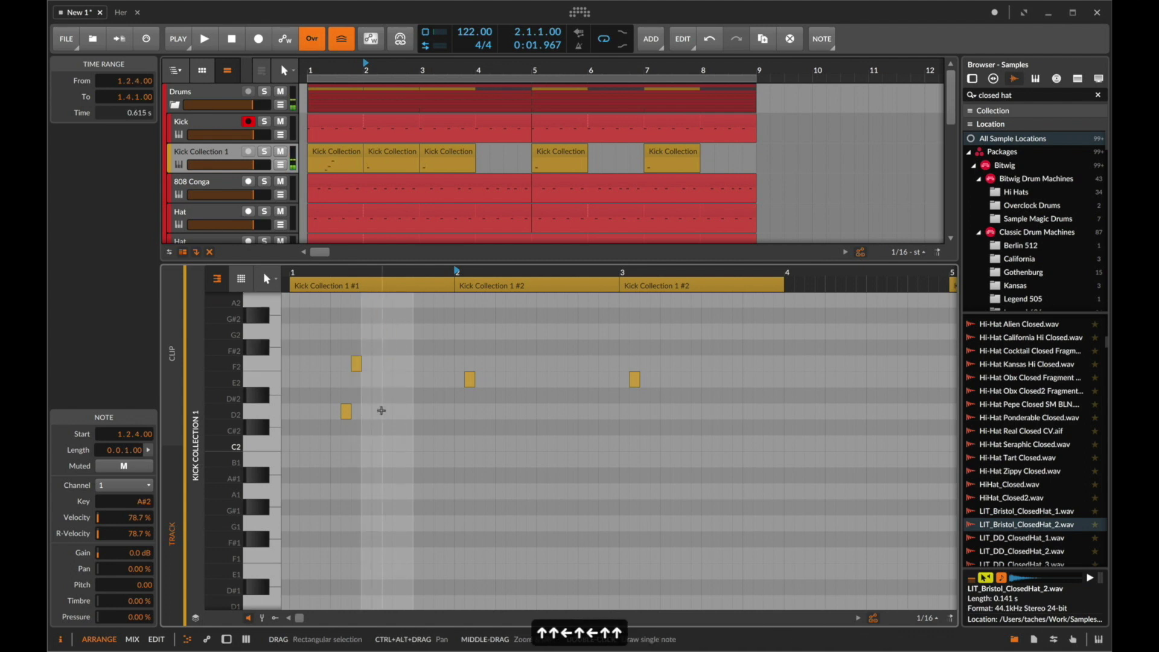
Add sixteenth E2 notes at 1.3.4 and 1.4.2 in the bar 1 clip.
{"action": "left_click", "coordinate": [406, 391]}
{"action": "double_click", "coordinate": [407, 380]}
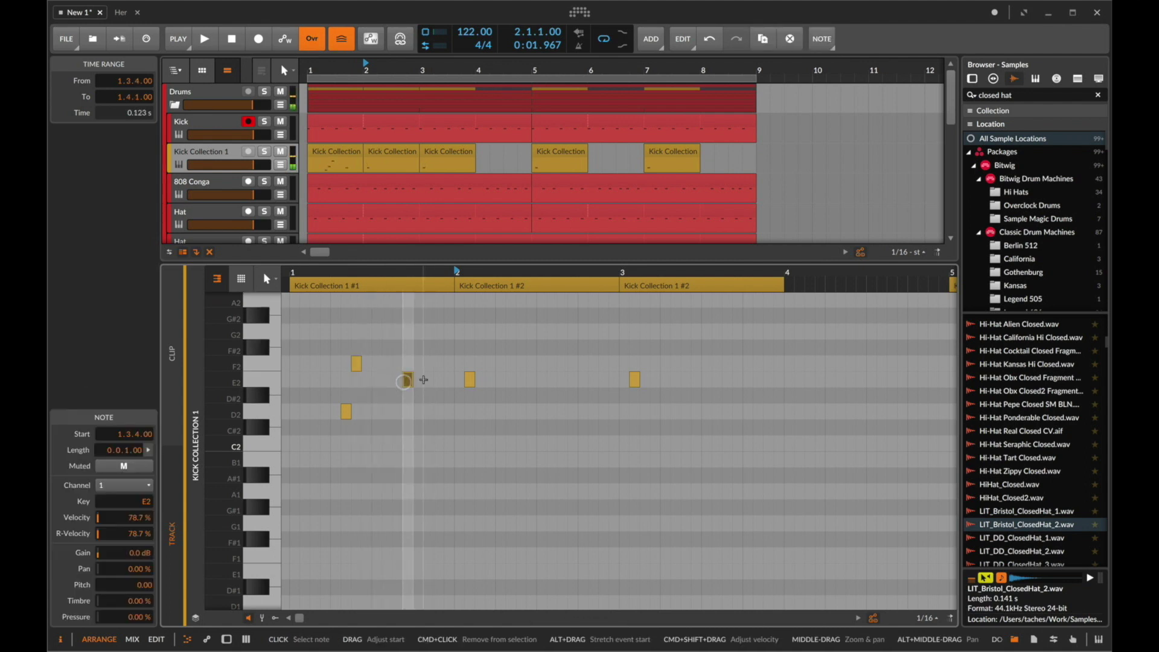
{"action": "double_click", "coordinate": [428, 380]}
Swap the first two Kick Collection 1 clips so the busier pattern sits in bar 2, and play the result.
{"action": "left_click", "coordinate": [330, 160]}
{"action": "left_click", "coordinate": [381, 152]}
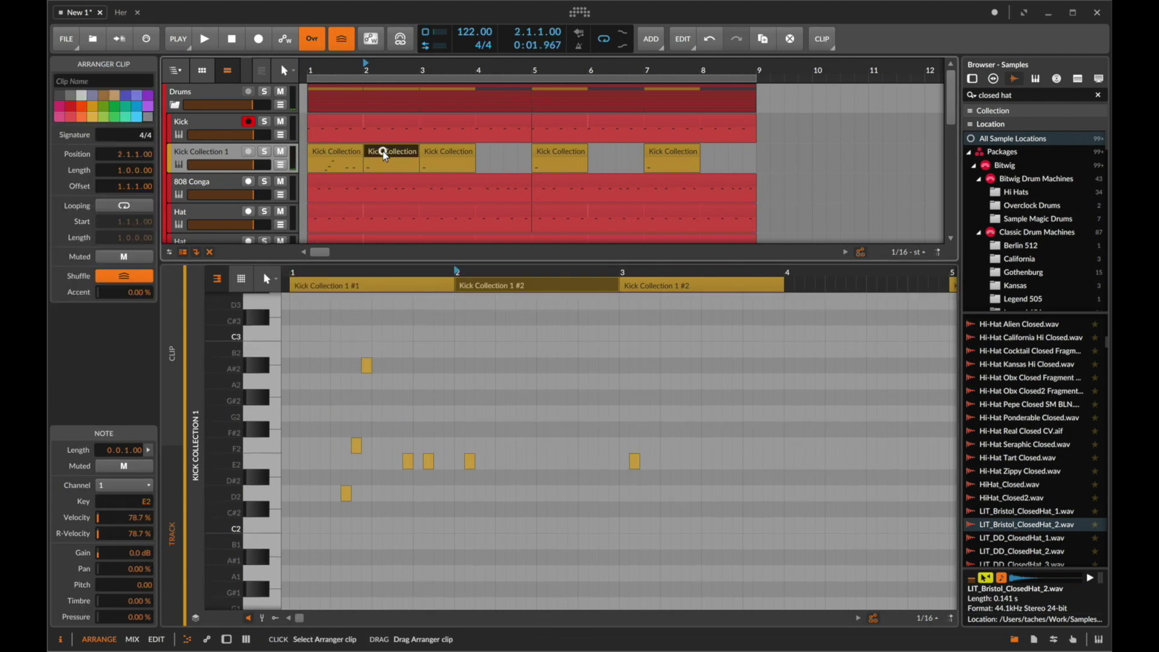
{"action": "key", "text": "super+x"}
{"action": "left_click", "coordinate": [337, 153]}
{"action": "key", "text": "super+v"}
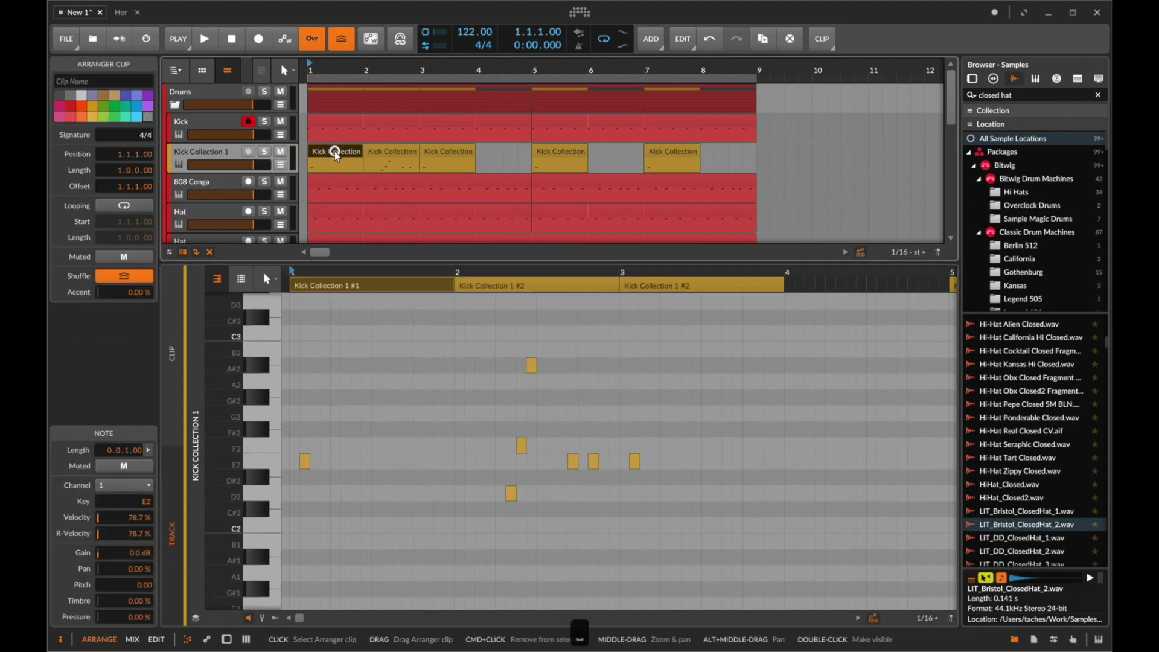
{"action": "key", "text": "space"}
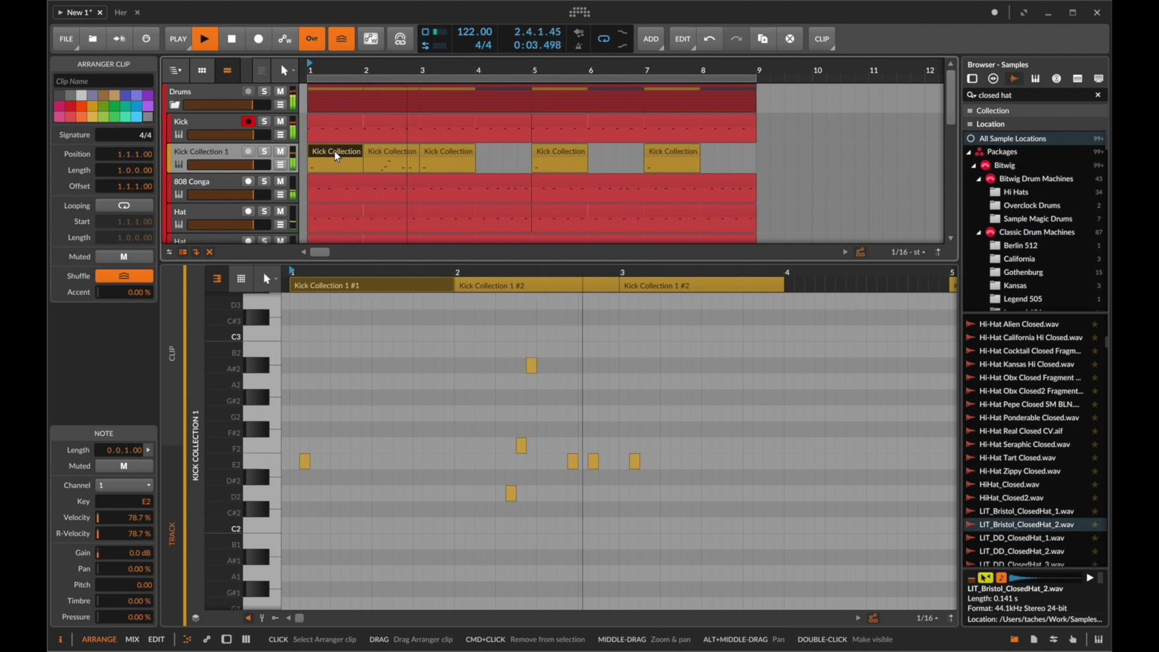
{"action": "key", "text": "space"}
Open the bar 2 Kick Collection 1 clip and move its D2 note earlier to 2.2.1.
{"action": "double_click", "coordinate": [379, 148]}
{"action": "left_click", "coordinate": [517, 509]}
{"action": "key", "text": "Left"}
{"action": "key", "text": "Left"}
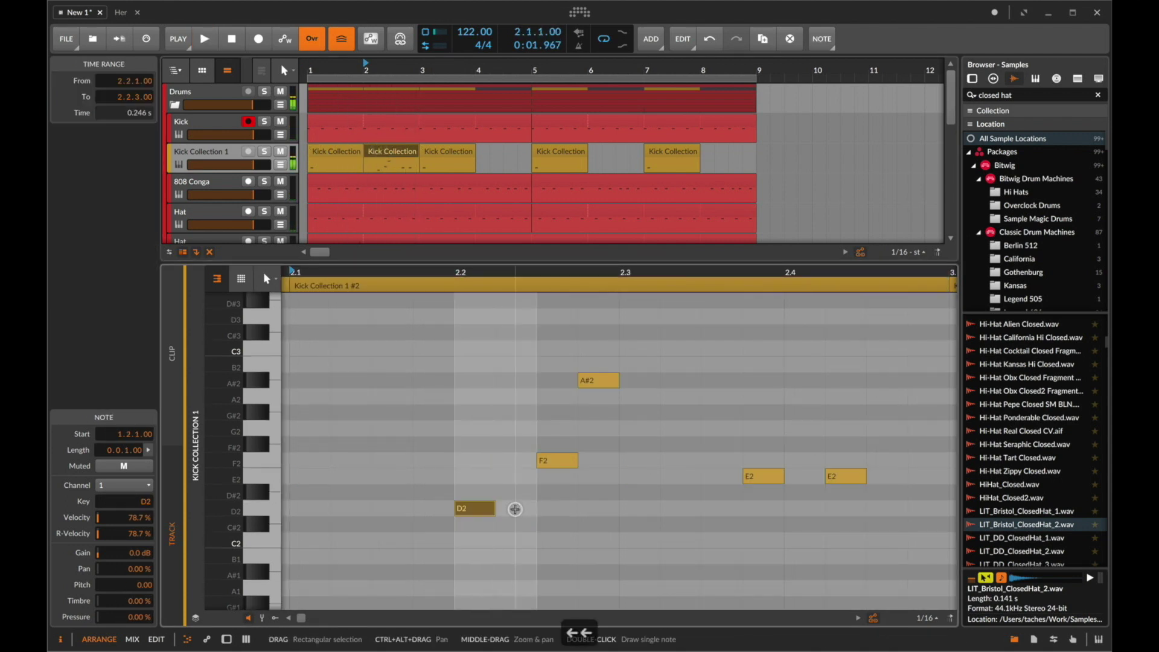
Move the F2 note earlier to 2.2.2 and raise the A#2 note to C3 at 2.3.1.
{"action": "left_click", "coordinate": [546, 470]}
{"action": "key", "text": "Left"}
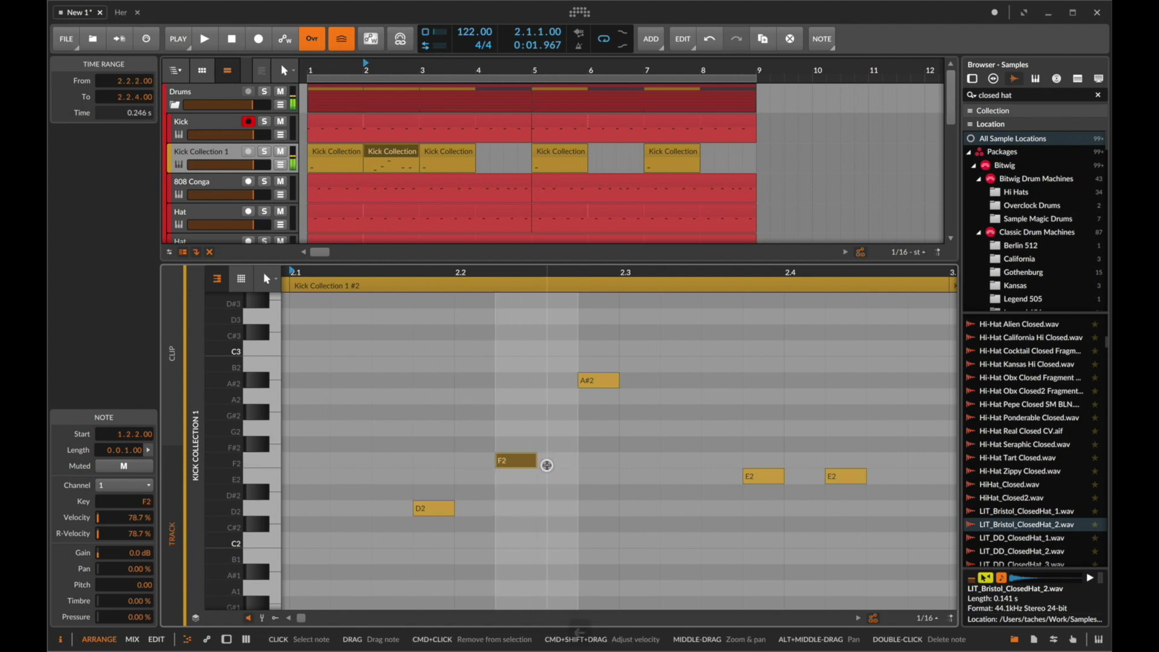
{"action": "left_click", "coordinate": [593, 366]}
{"action": "left_click", "coordinate": [594, 381]}
{"action": "key", "text": "Up"}
{"action": "key", "text": "Up"}
{"action": "key", "text": "Right"}
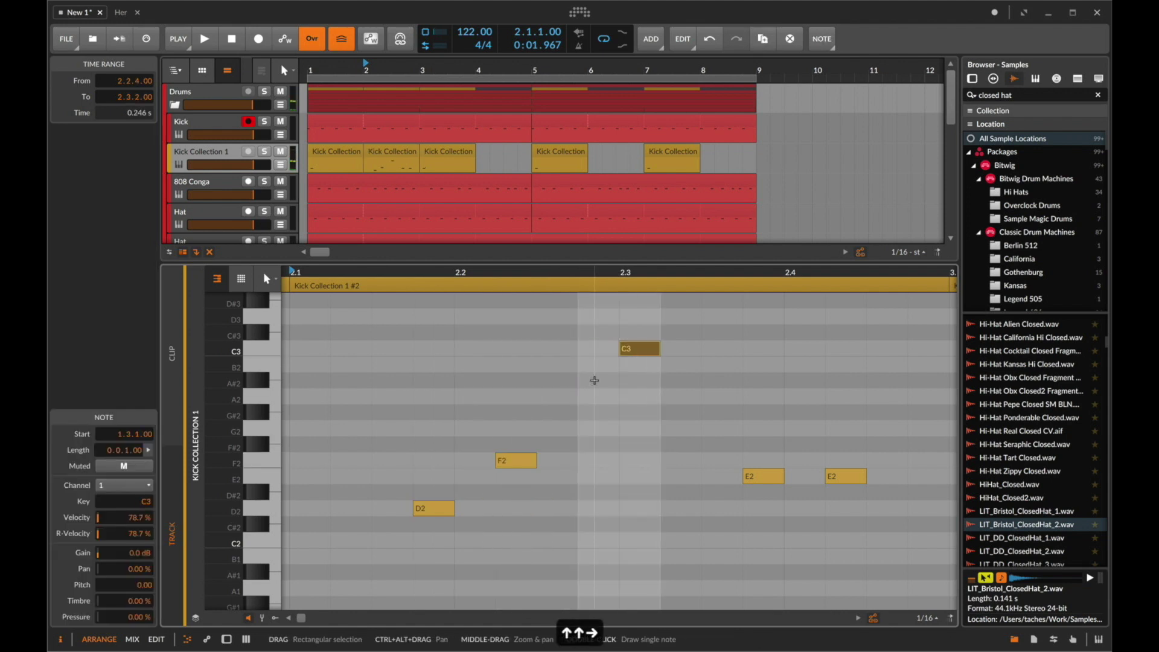
Duplicate the C3 note so C3 hits sit at 2.2.3 and 2.3.1, and play the result.
{"action": "key", "text": "Left"}
{"action": "key", "text": "Left"}
{"action": "key", "text": "ctrl+d"}
{"action": "key", "text": "Left"}
{"action": "key", "text": "space"}
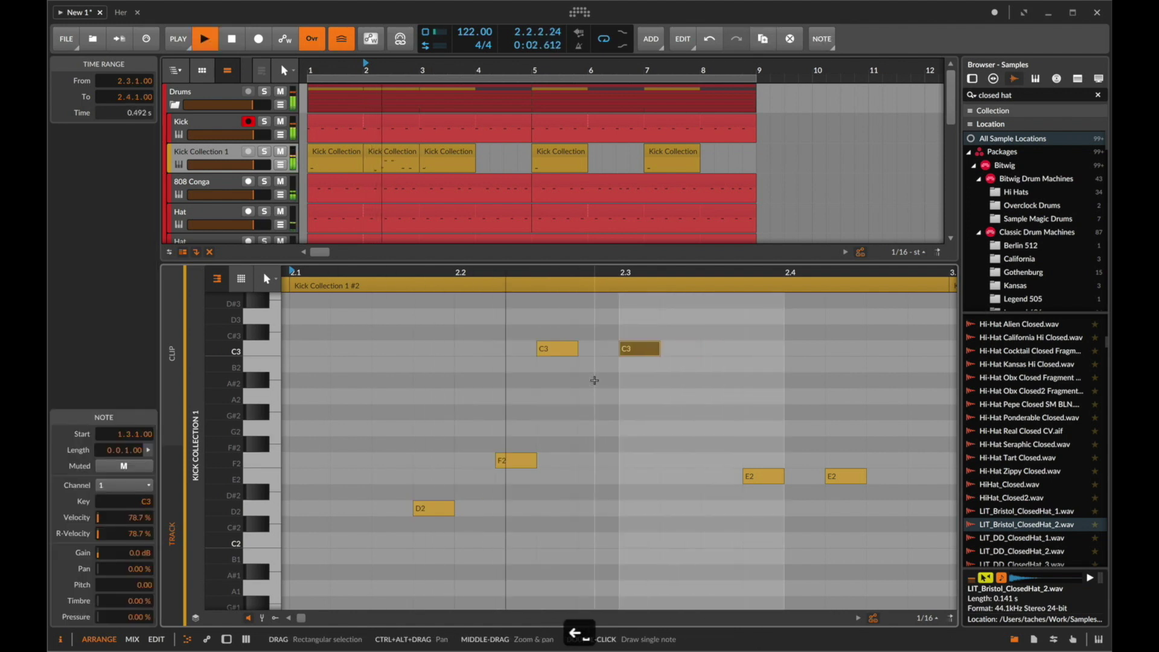
Delete the two E2 notes from the end of the bar 2 clip and play it back.
{"action": "left_click", "coordinate": [392, 157]}
{"action": "key", "text": "space"}
{"action": "left_click_drag", "start_coordinate": [701, 417], "coordinate": [863, 400]}
{"action": "key", "text": "BackSpace"}
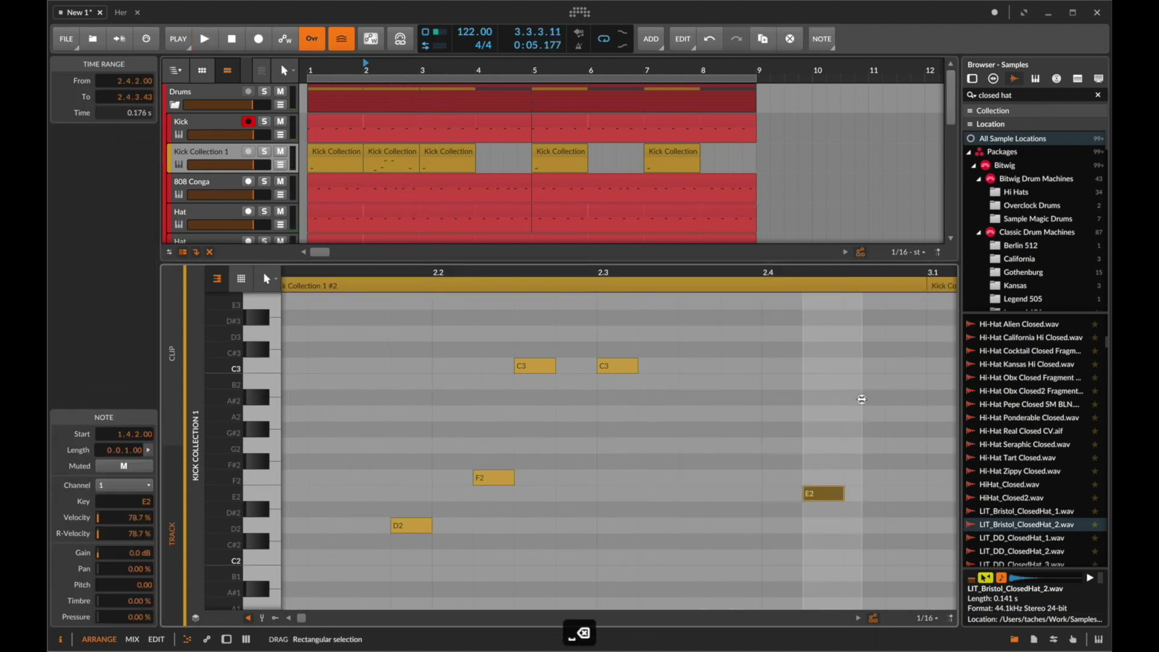
{"action": "key", "text": "BackSpace"}
{"action": "key", "text": "space"}
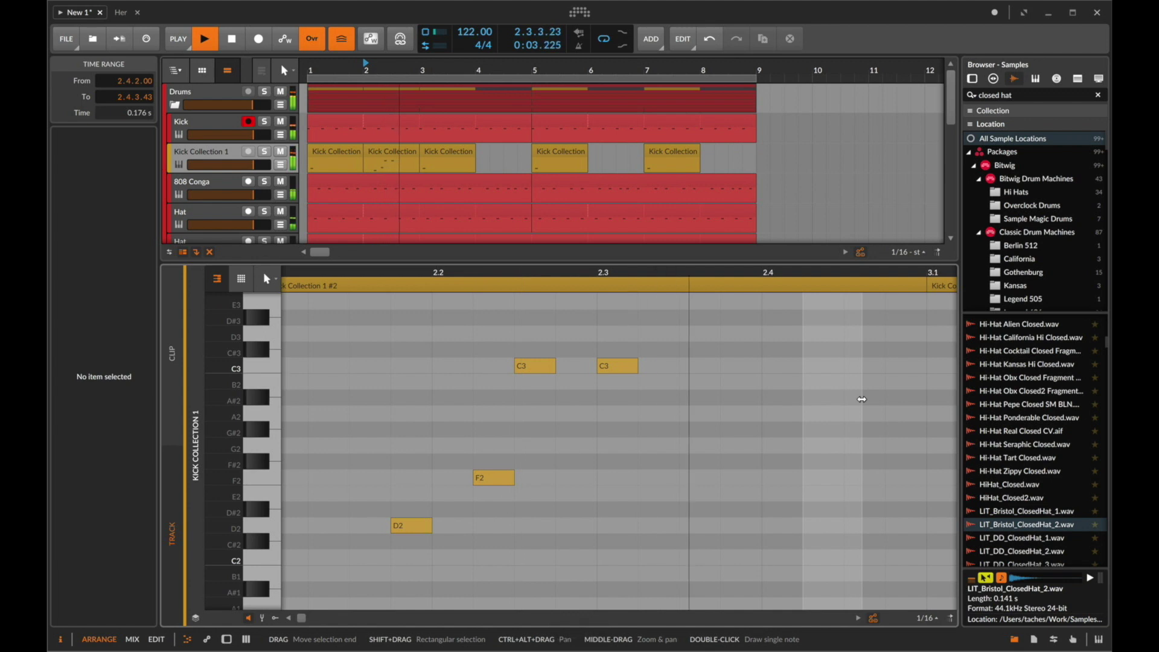
Swap the first two Kick Collection 1 clips so the busier pattern leads, and duplicate the pair through bar 8.
{"action": "left_click", "coordinate": [393, 152]}
{"action": "left_click", "coordinate": [440, 158], "text": "shift"}
{"action": "key", "text": "super+d"}
{"action": "key", "text": "super+d"}
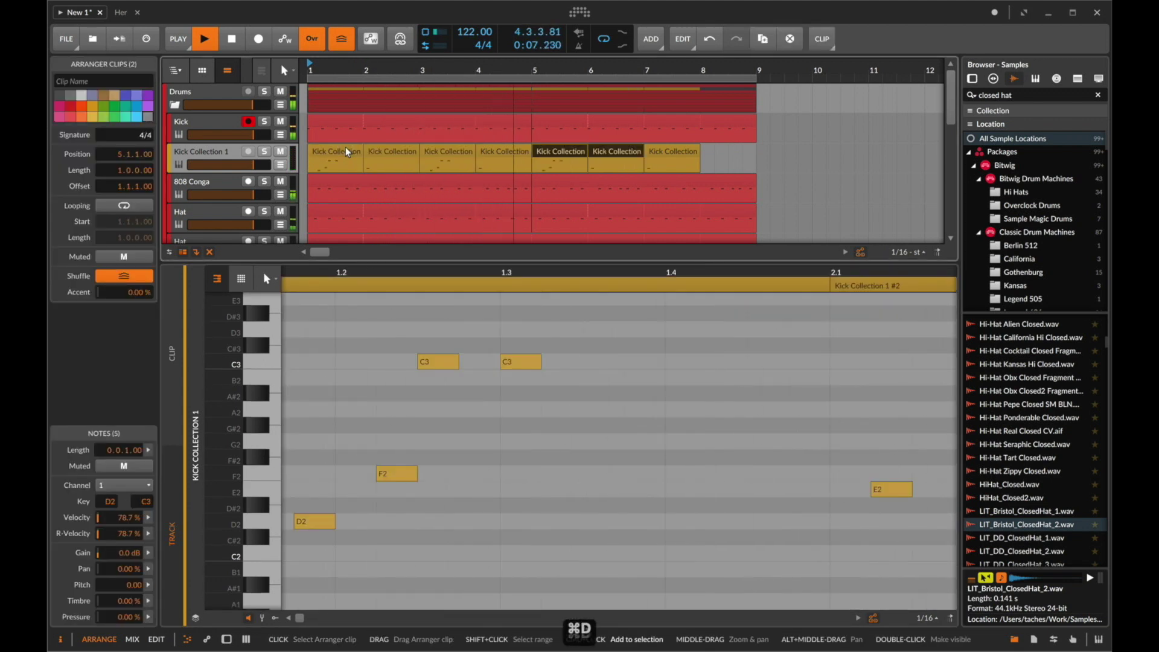
{"action": "scroll", "coordinate": [270, 189], "scroll_direction": "down", "scroll_amount": 3}
{"action": "scroll", "coordinate": [269, 189], "scroll_direction": "down", "scroll_amount": 5}
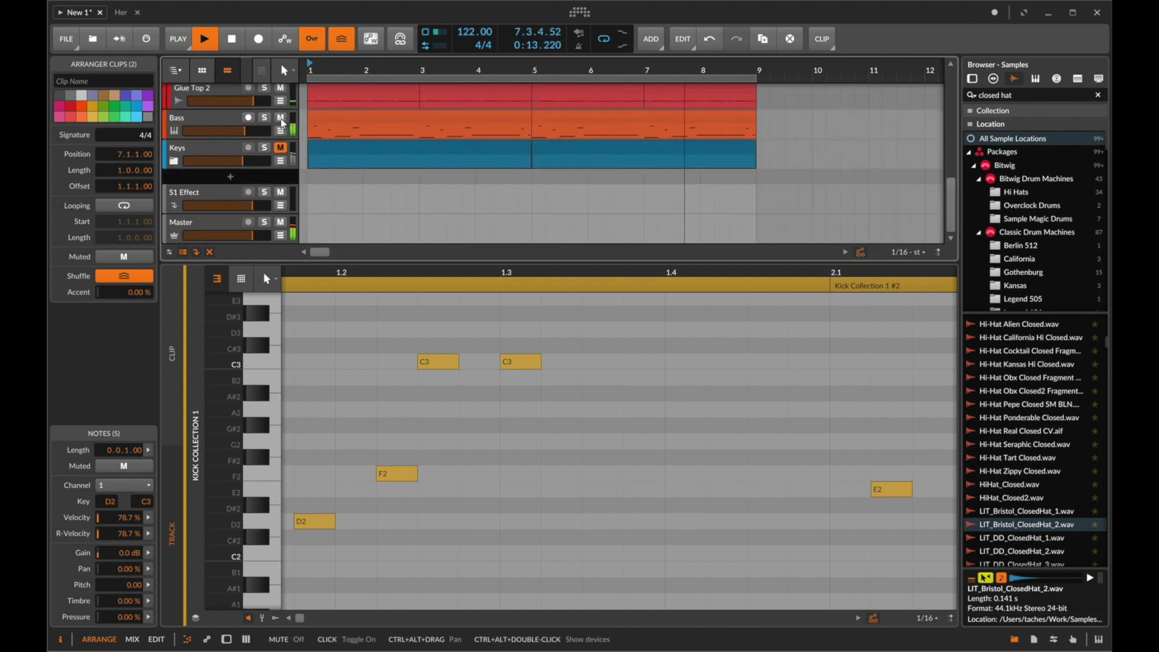
{"action": "scroll", "coordinate": [368, 123], "scroll_direction": "up", "scroll_amount": 8}
{"action": "scroll", "coordinate": [366, 123], "scroll_direction": "up", "scroll_amount": 2}
Open the Kick Collection 1 track's Sampler, lower its filter frequency to about 148 Hz, and listen to the result.
{"action": "key", "text": "space"}
{"action": "left_click", "coordinate": [221, 149]}
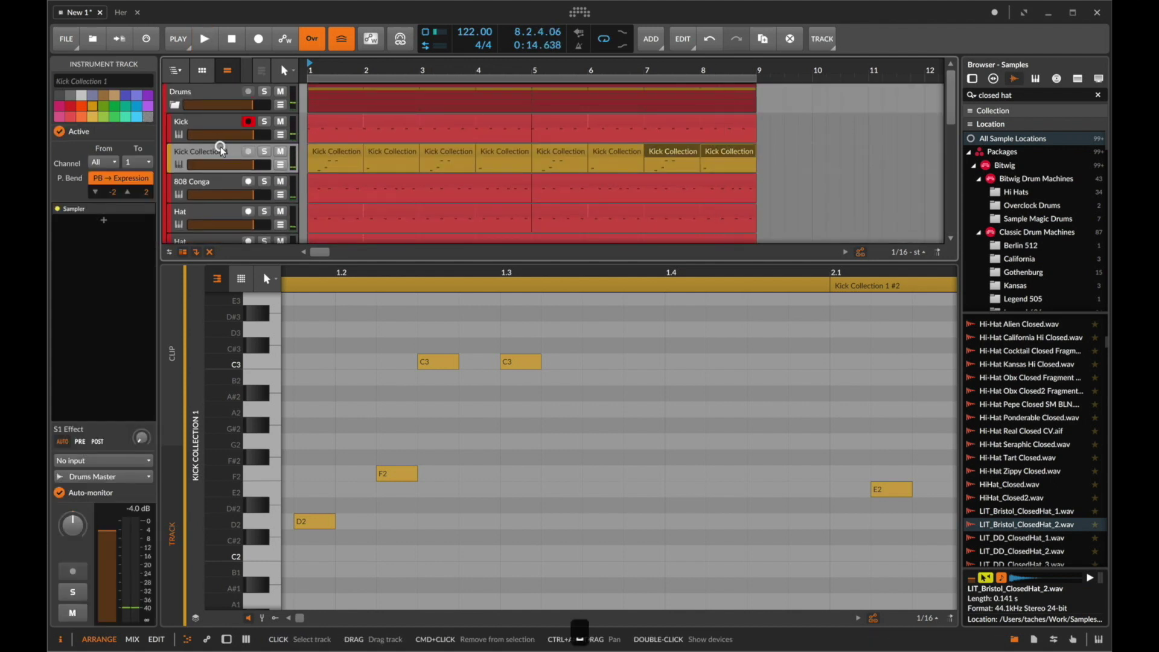
{"action": "double_click", "coordinate": [226, 147]}
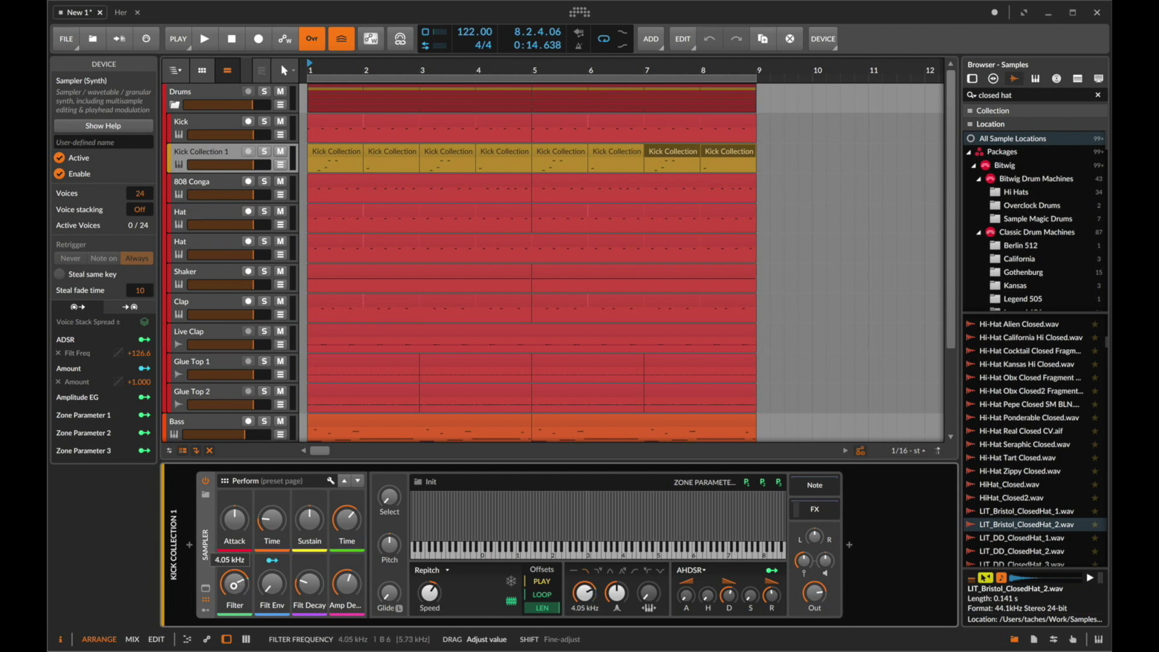
{"action": "left_click_drag", "start_coordinate": [584, 593], "coordinate": [584, 601]}
{"action": "left_click_drag", "start_coordinate": [233, 583], "coordinate": [233, 591]}
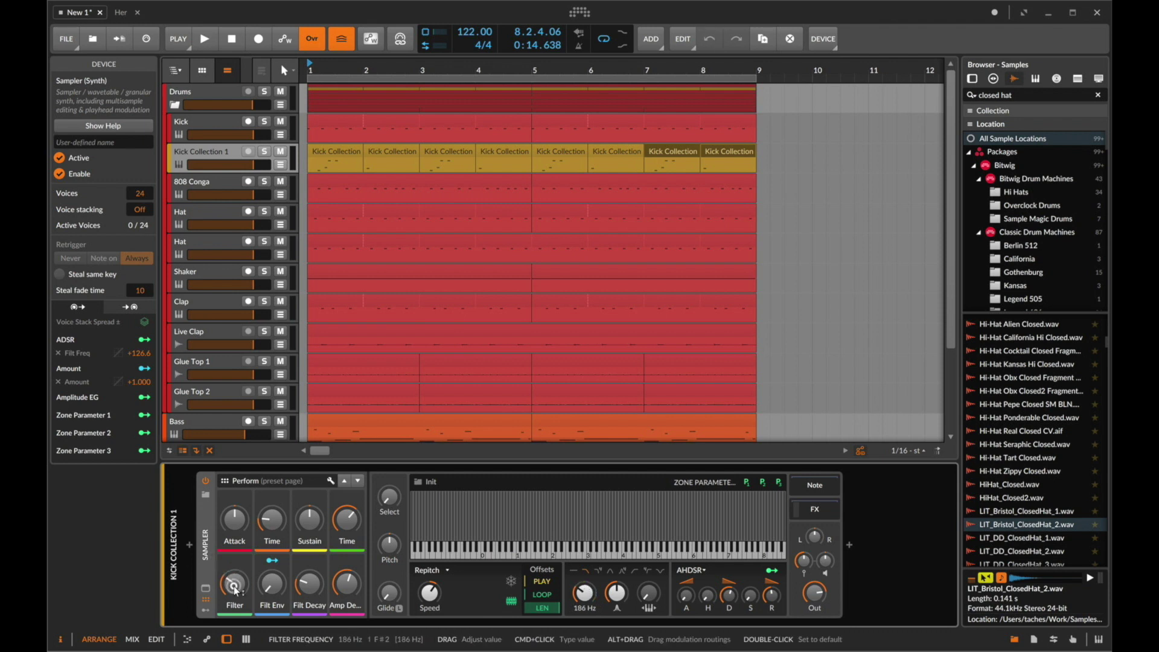
{"action": "key", "text": "space"}
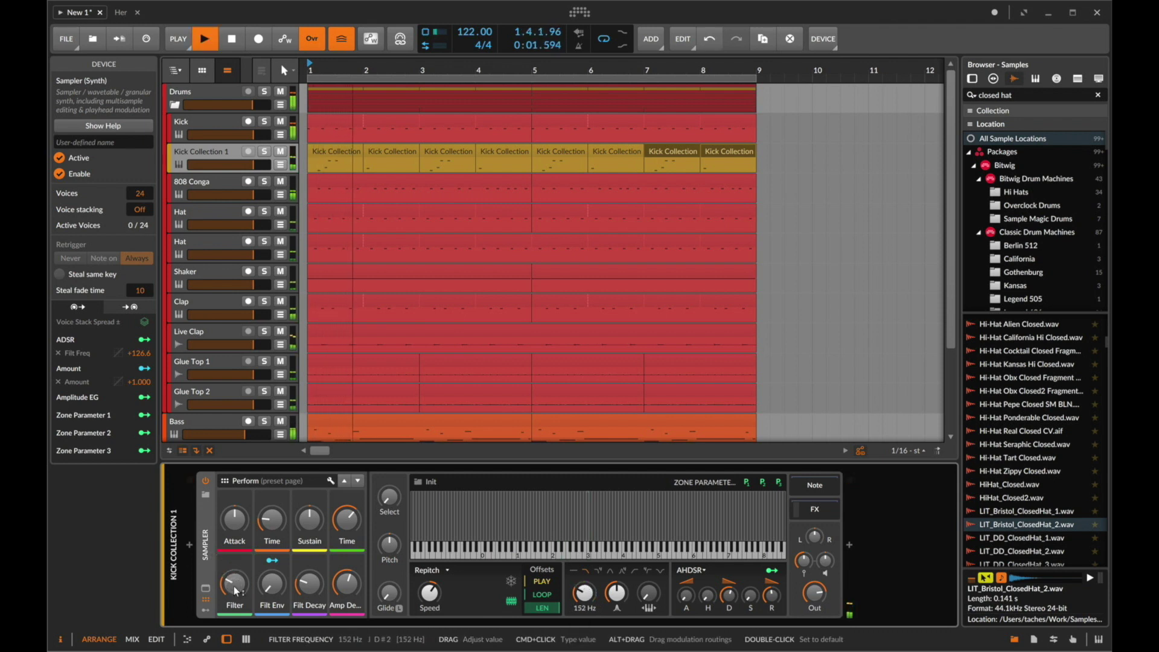
{"action": "key", "text": "space"}
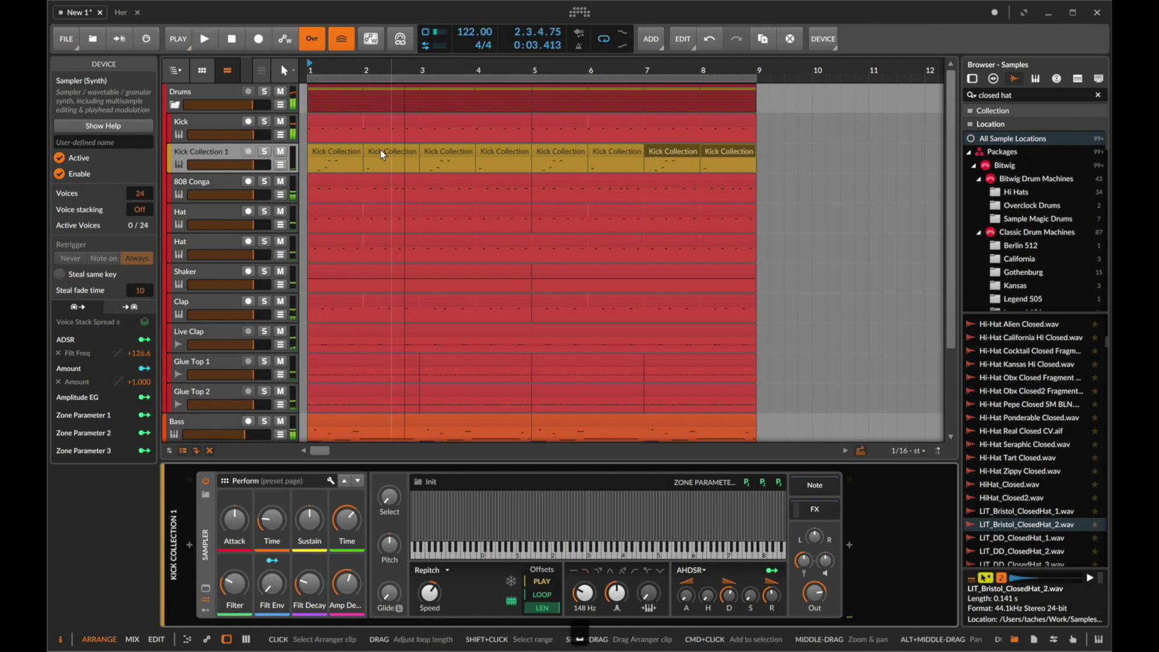
Open the bar 2 Kick Collection 1 clip and add a sixteenth E2 note at 2.2.4 during playback.
{"action": "double_click", "coordinate": [377, 148]}
{"action": "key", "text": "space"}
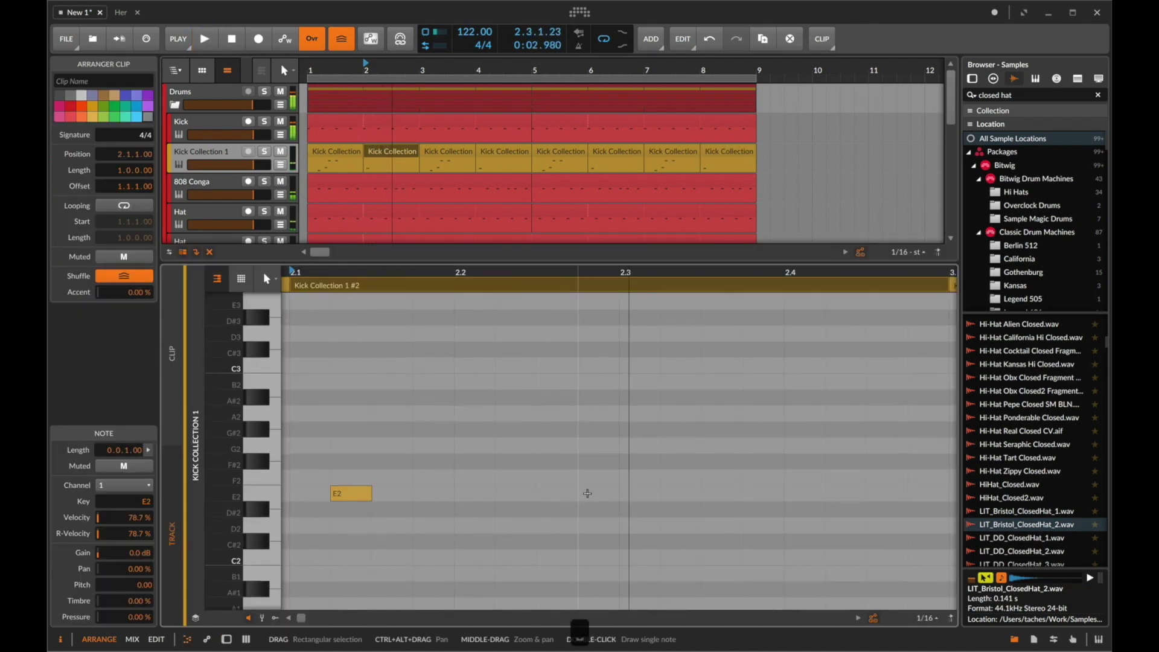
{"action": "double_click", "coordinate": [588, 496]}
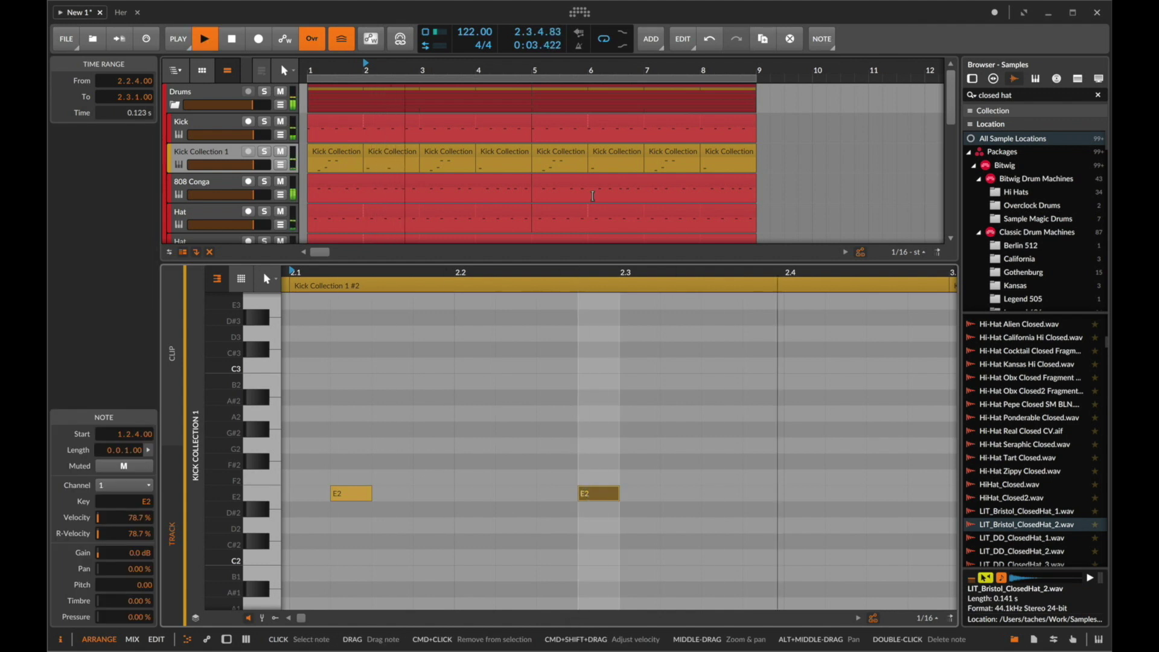
Duplicate the first two Kick Collection 1 clips across bars 3 to 8.
{"action": "left_click", "coordinate": [407, 156]}
{"action": "left_click", "coordinate": [342, 155], "text": "shift"}
{"action": "key", "text": "super+d"}
{"action": "key", "text": "super+d"}
{"action": "key", "text": "super+d"}
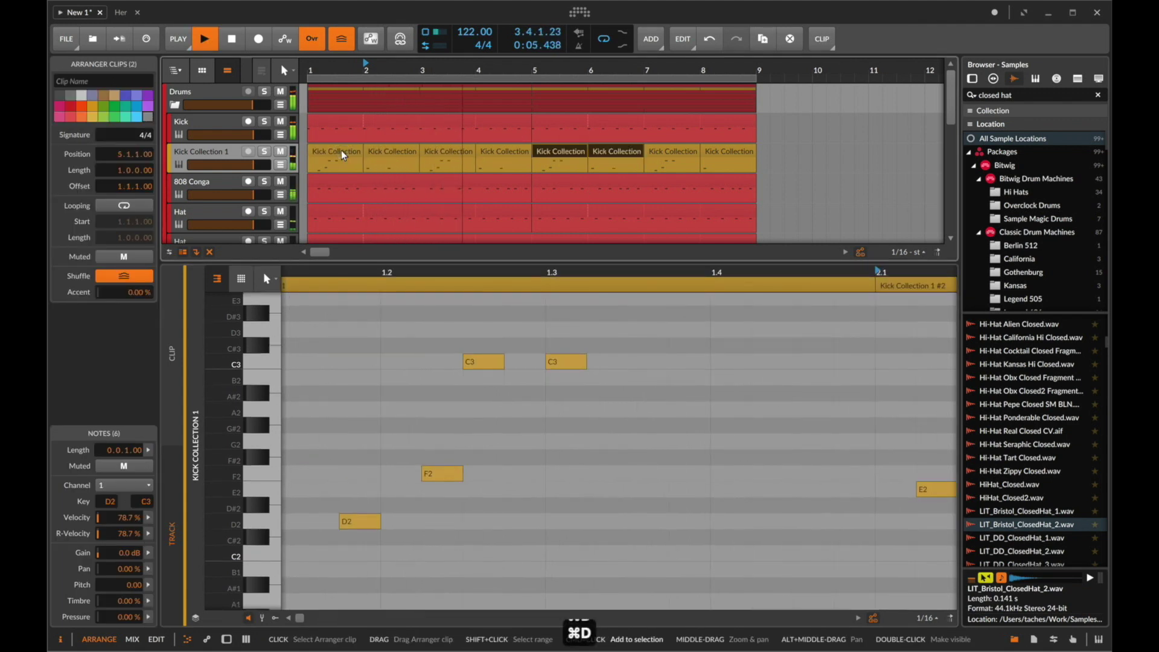
In the bar 2 clip, add an E2 note at 2.1.4, move the last E2 note to 2.2.3, and play the result.
{"action": "left_click", "coordinate": [342, 155]}
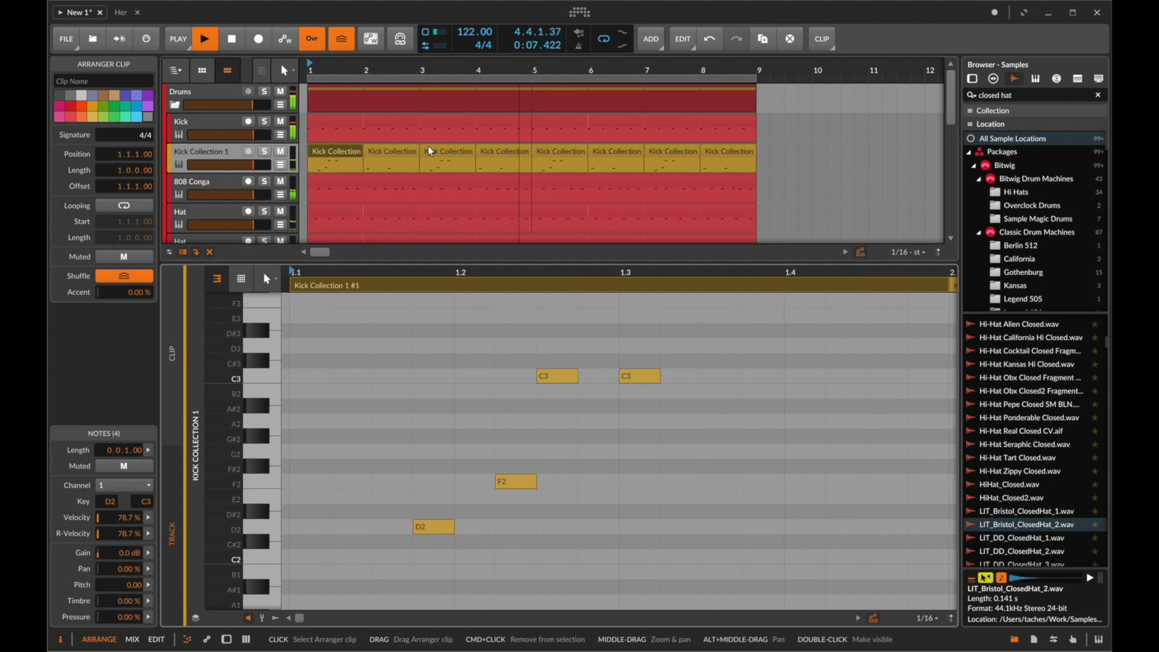
{"action": "left_click", "coordinate": [394, 154]}
{"action": "key", "text": "space"}
{"action": "double_click", "coordinate": [434, 380]}
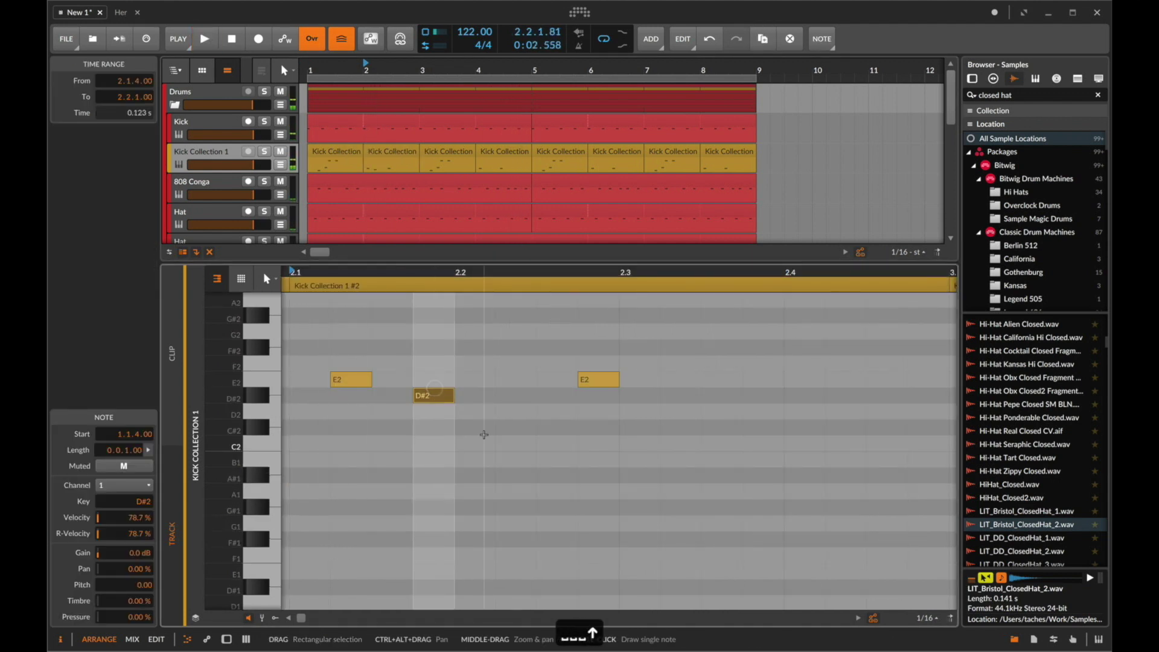
{"action": "key", "text": "space"}
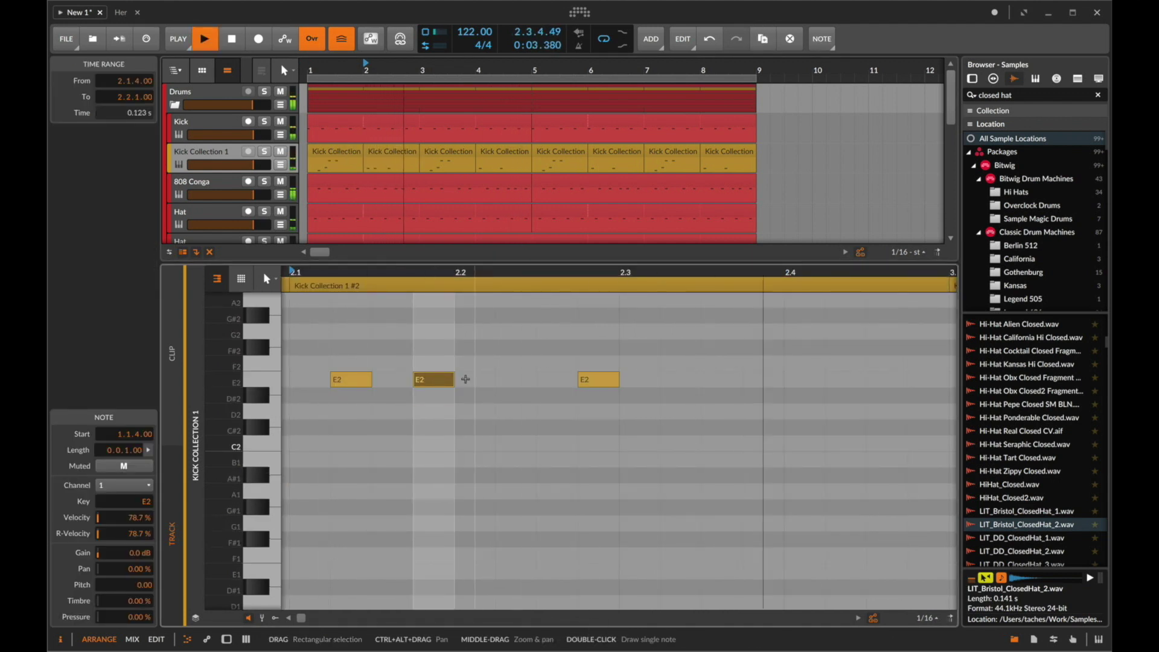
{"action": "left_click", "coordinate": [602, 382]}
{"action": "key", "text": "Left"}
{"action": "key", "text": "space"}
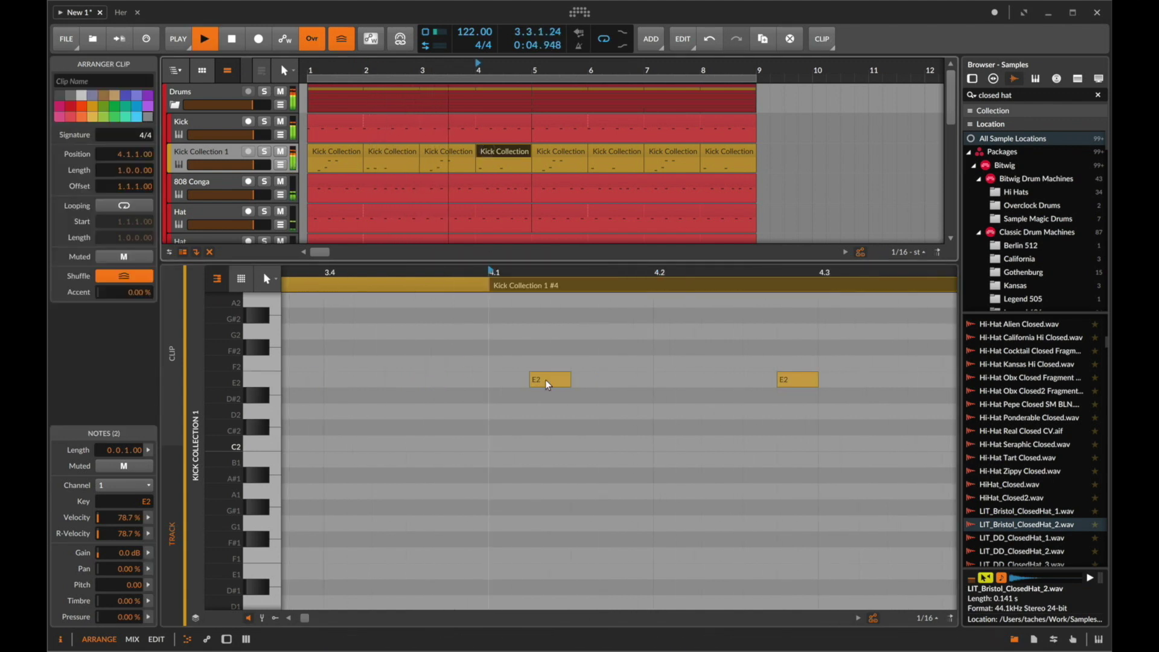
{"action": "left_click", "coordinate": [635, 379]}
{"action": "double_click", "coordinate": [635, 379]}
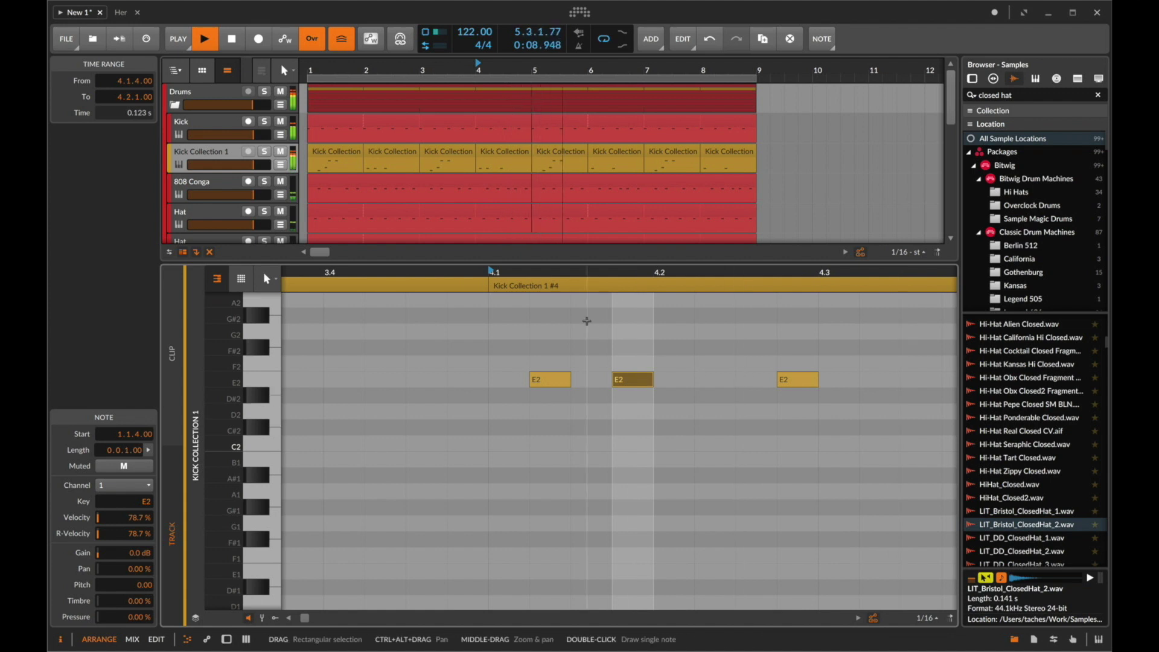
{"action": "key", "text": "BackSpace"}
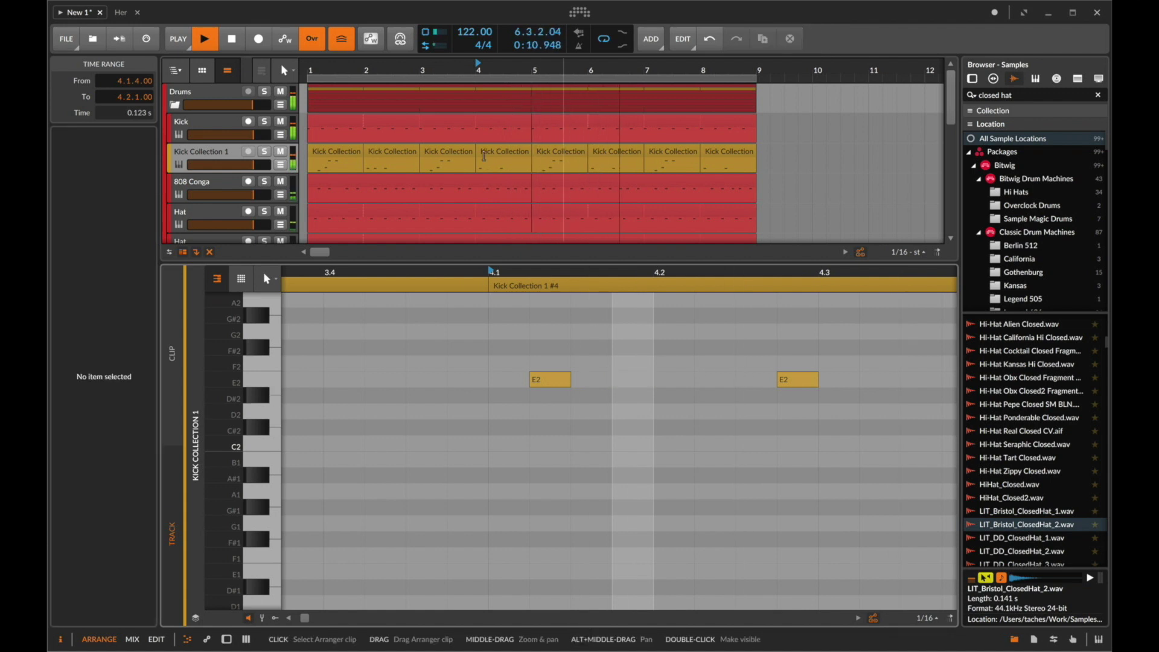
Copy the bar 2 Kick Collection 1 clip over the clip in bar 4 and play from there.
{"action": "left_click", "coordinate": [393, 152]}
{"action": "left_click", "coordinate": [505, 155]}
{"action": "left_click", "coordinate": [395, 154]}
{"action": "key", "text": "super+c"}
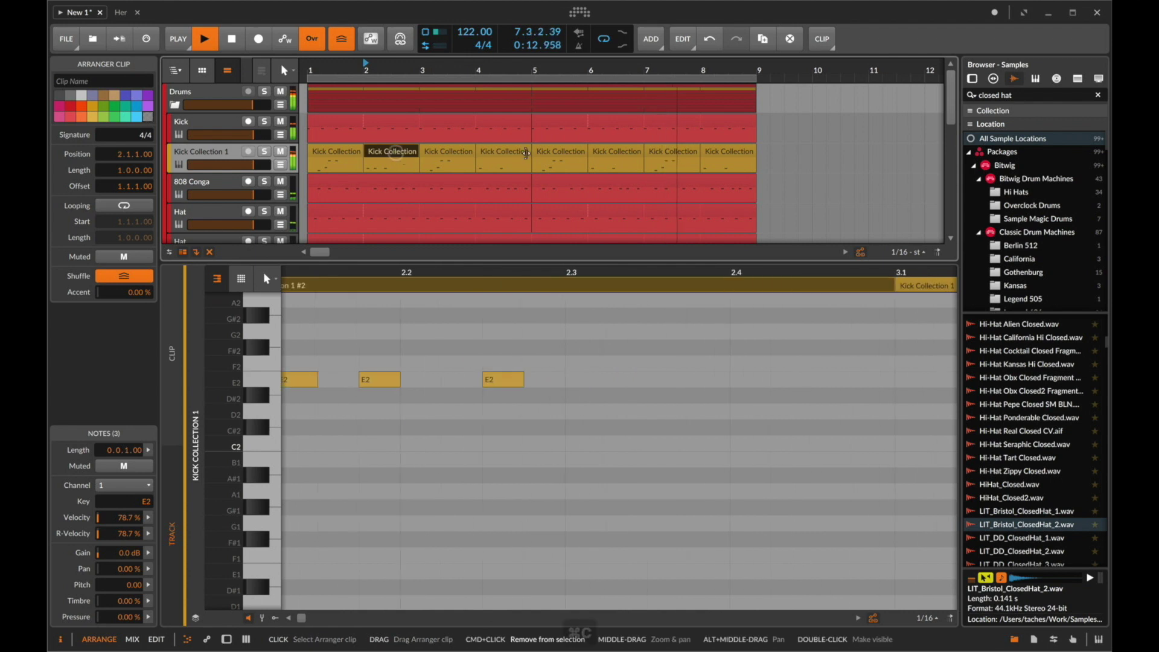
{"action": "left_click", "coordinate": [504, 153]}
{"action": "key", "text": "super+v"}
{"action": "key", "text": "space"}
{"action": "key", "text": "space"}
Duplicate the first four Kick Collection 1 clips onto bars 5 to 8.
{"action": "left_click", "coordinate": [331, 153]}
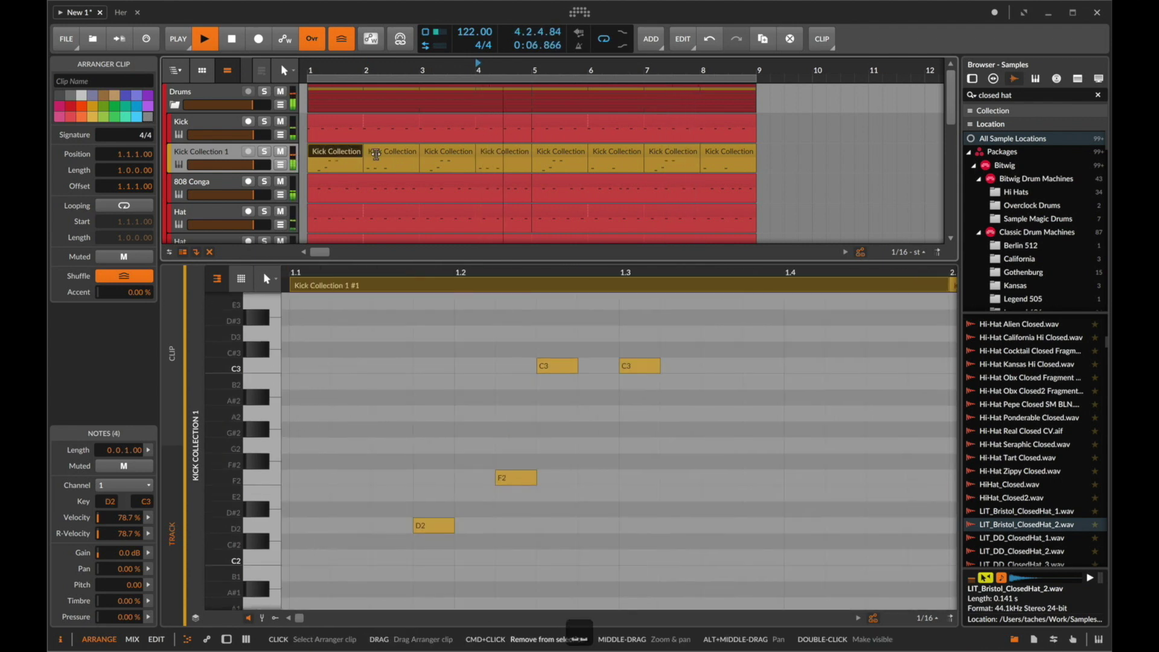
{"action": "left_click", "coordinate": [500, 155], "text": "shift"}
{"action": "key", "text": "super+d"}
Set the output level of the Kick Collection 1 track's Sampler to -10 dB.
{"action": "double_click", "coordinate": [194, 150]}
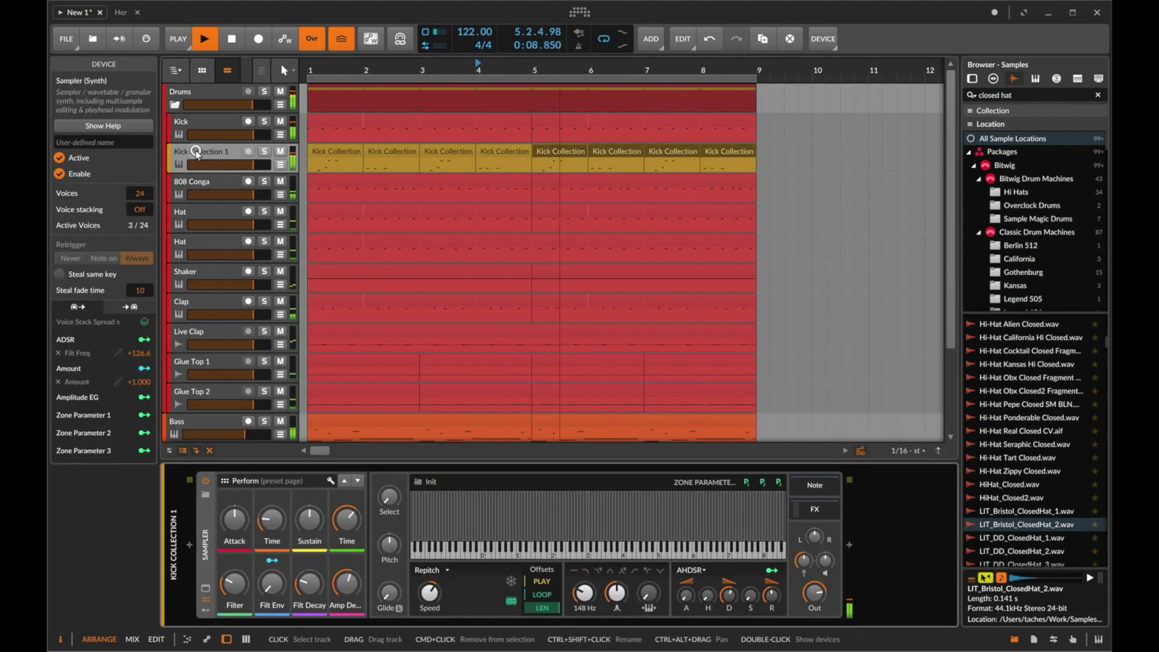
{"action": "left_click", "coordinate": [829, 587], "text": "super"}
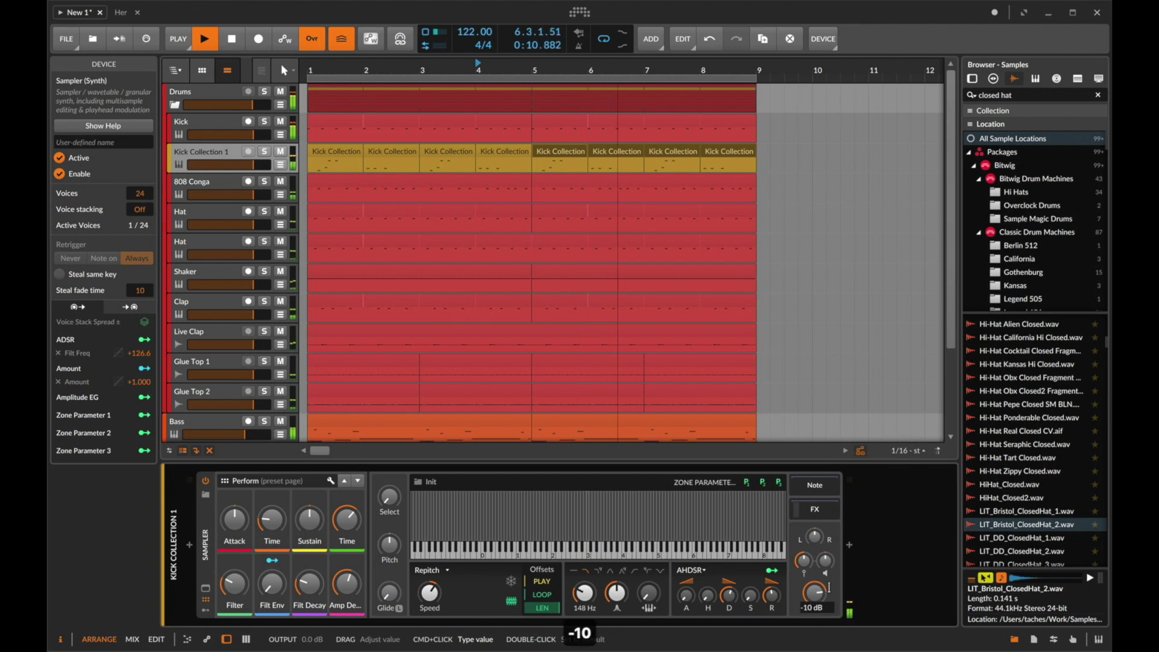
{"action": "type", "text": "-10"}
{"action": "key", "text": "Return"}
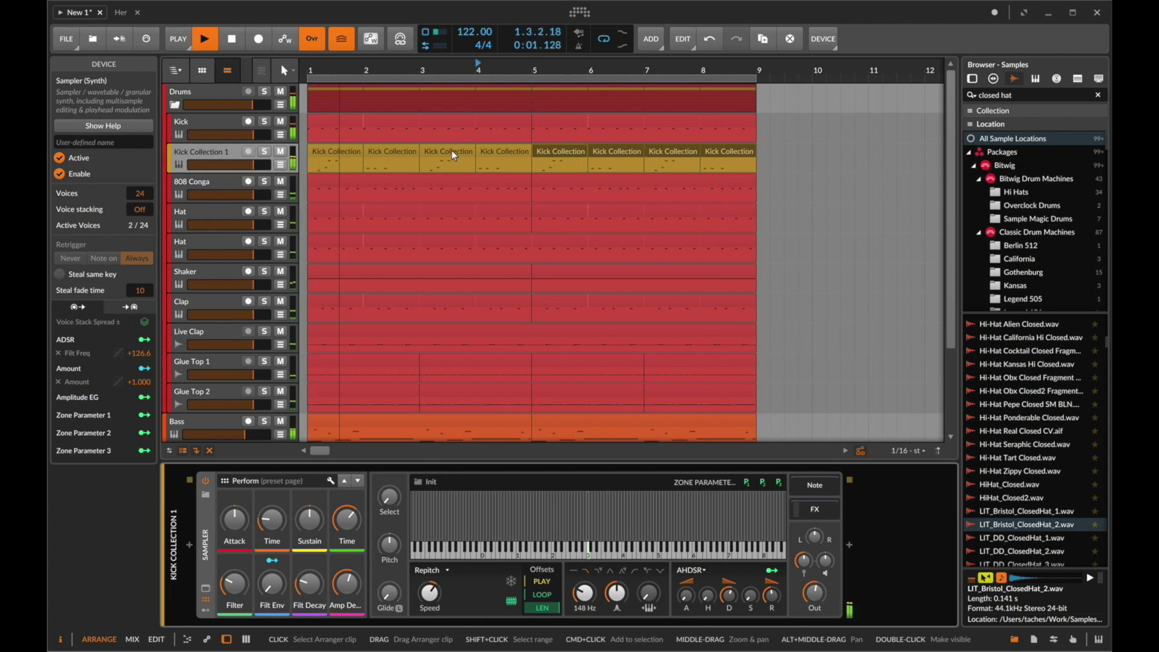
Mute and unmute the Kick Collection 1 track during playback to compare the soloed drums with and without it.
{"action": "left_click", "coordinate": [279, 147]}
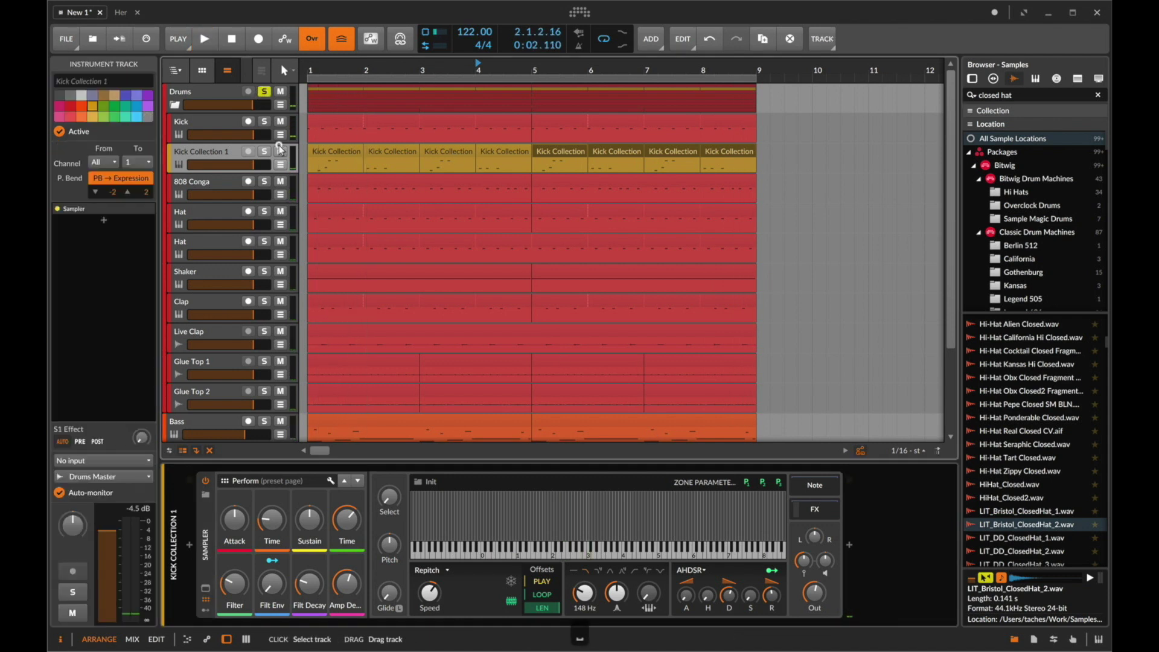
{"action": "left_click", "coordinate": [280, 152]}
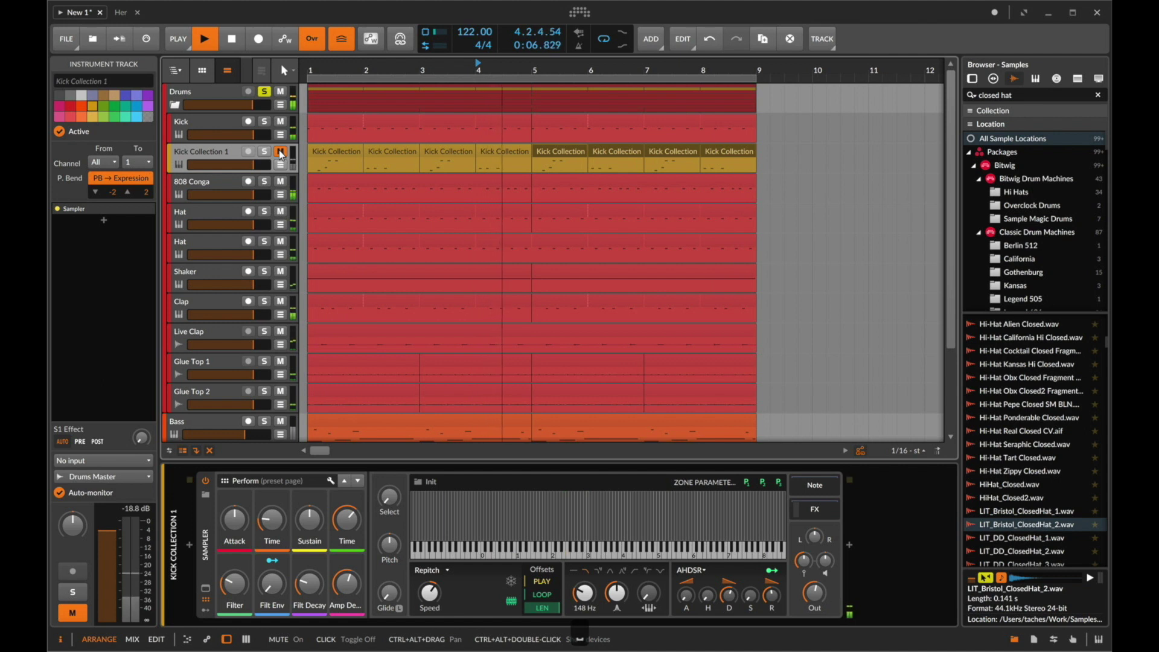
{"action": "left_click", "coordinate": [279, 152]}
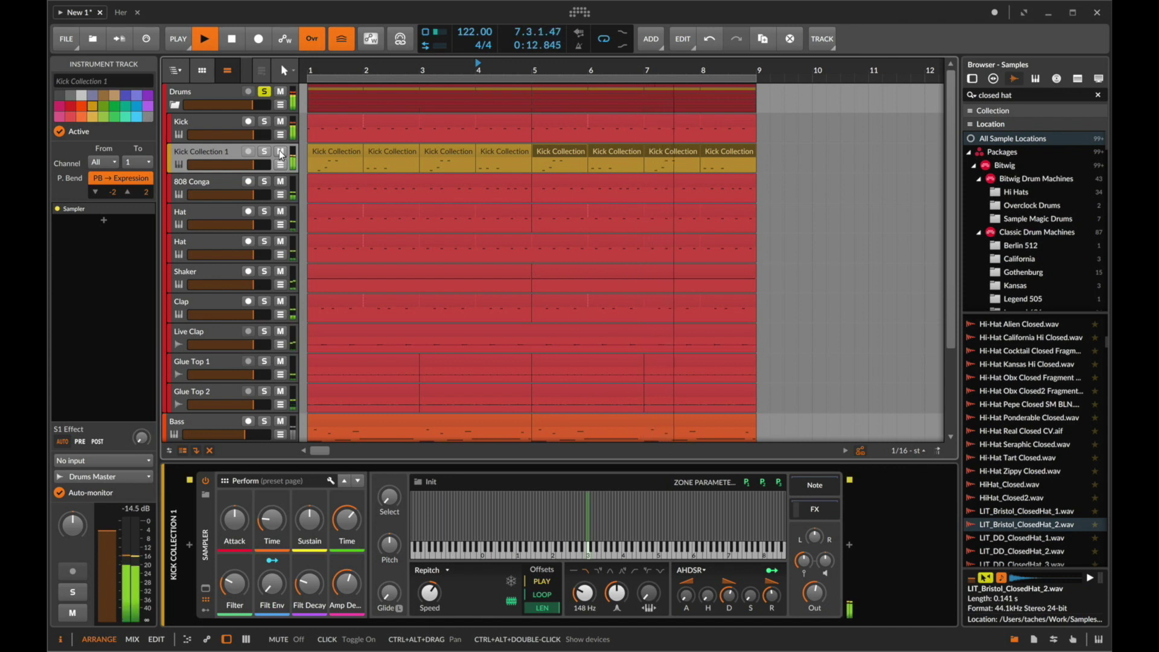
Rename the Kick Collection 1 track as Lowend.
{"action": "key", "text": "super+r"}
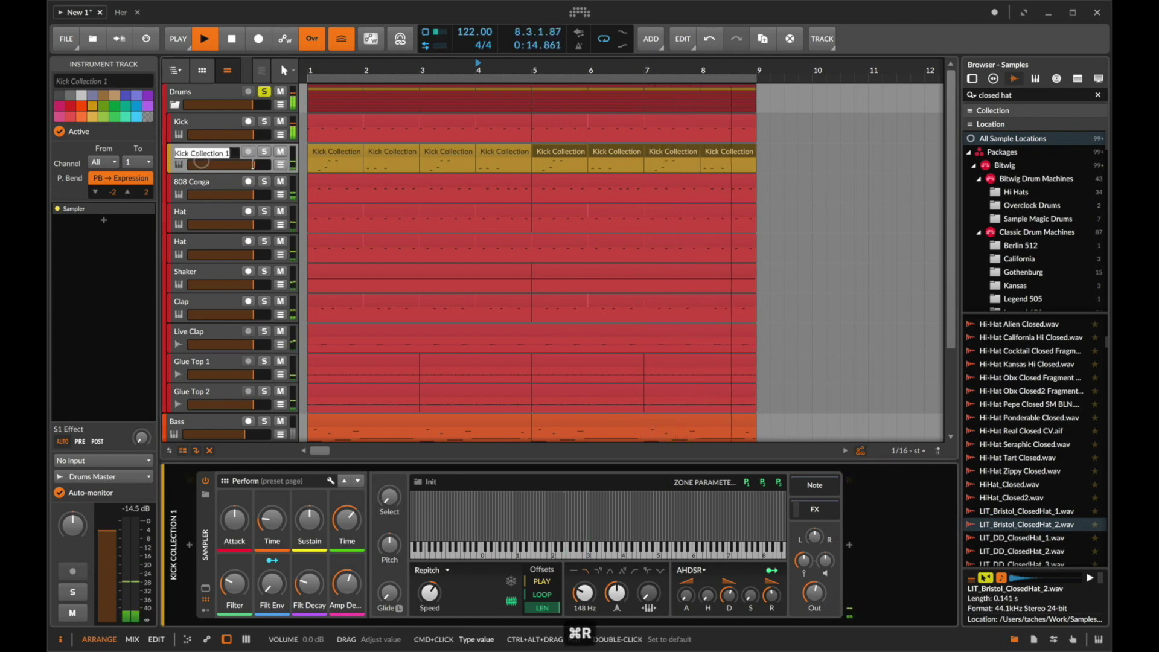
{"action": "type", "text": "Kick Co"}
{"action": "key", "text": "super+a"}
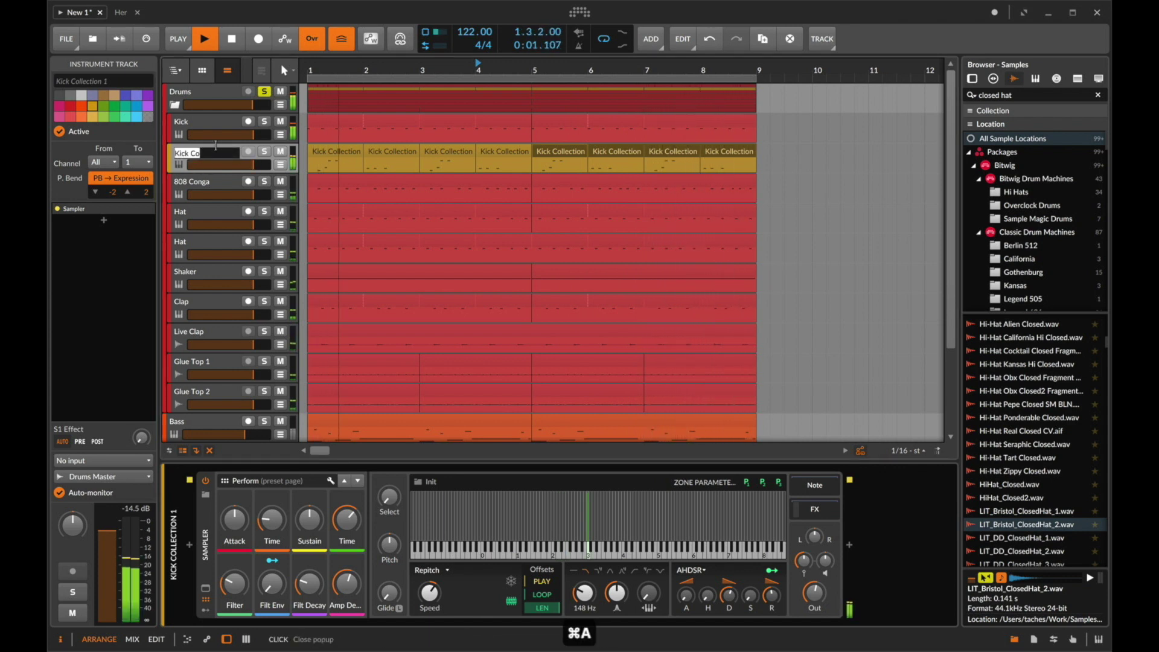
{"action": "type", "text": "Lowened"}
{"action": "key", "text": "Return"}
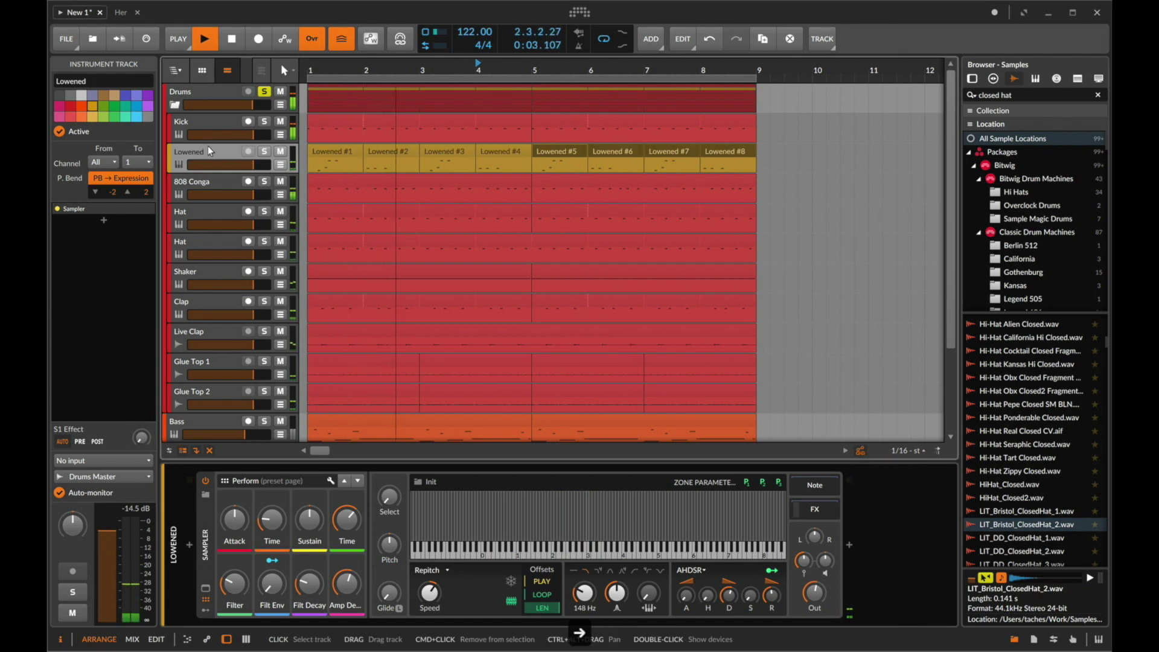
{"action": "type", "text": "d"}
{"action": "key", "text": "Return"}
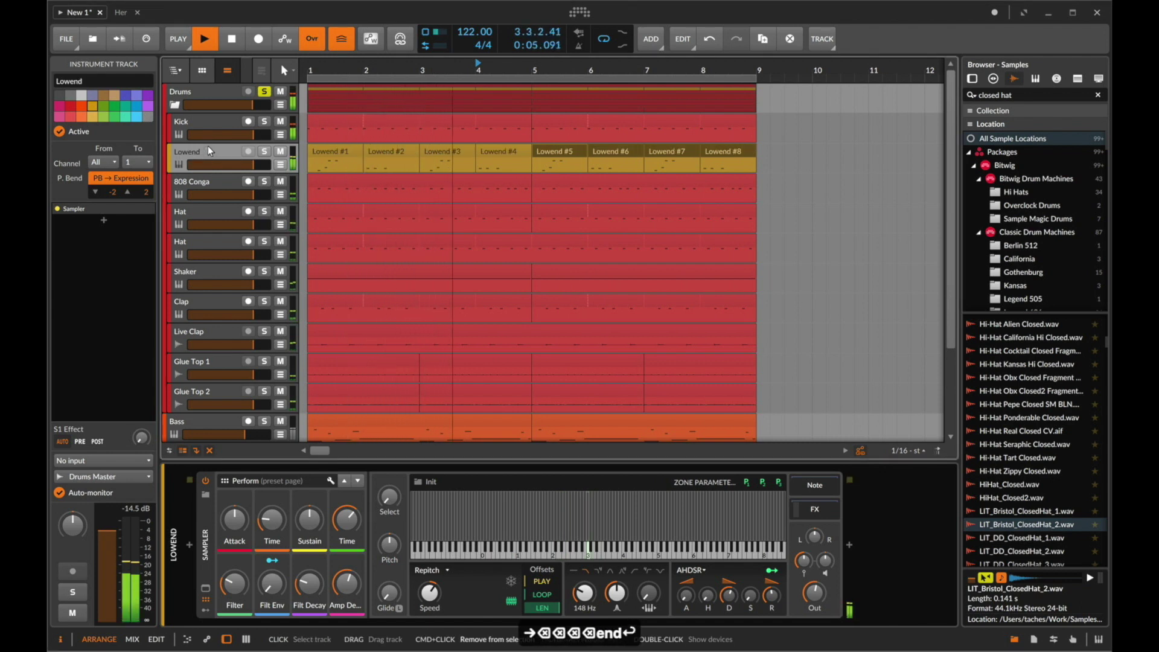
Color the Lowend track red to match the other drum tracks.
{"action": "right_click", "coordinate": [208, 146]}
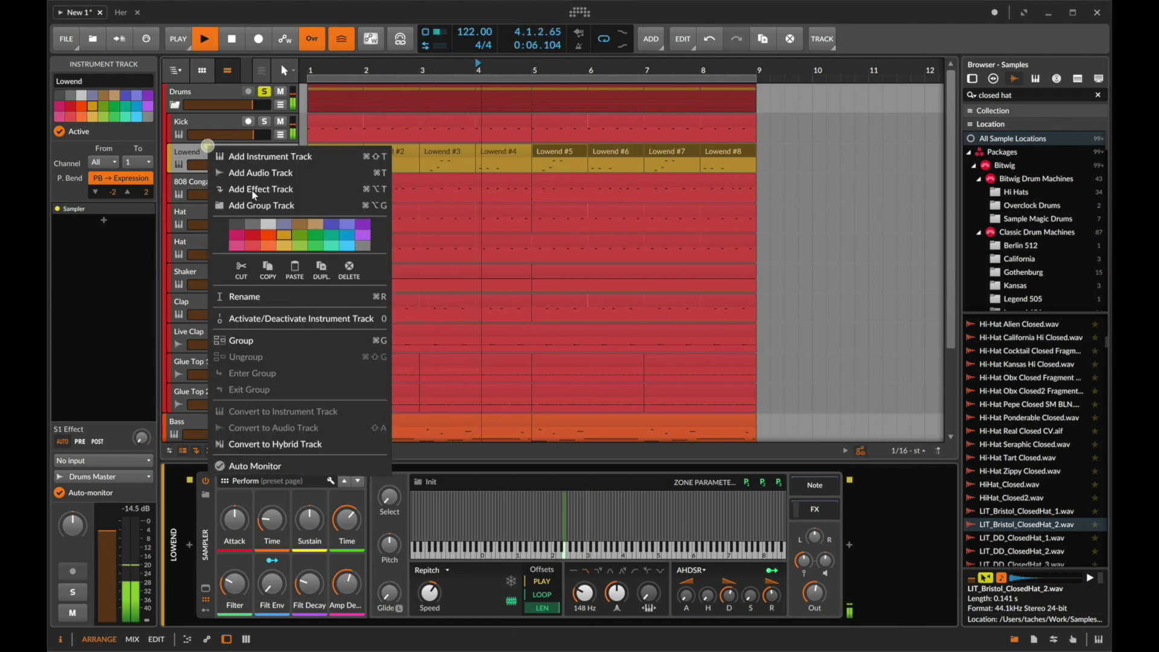
{"action": "left_click", "coordinate": [251, 234]}
{"action": "left_click", "coordinate": [184, 206]}
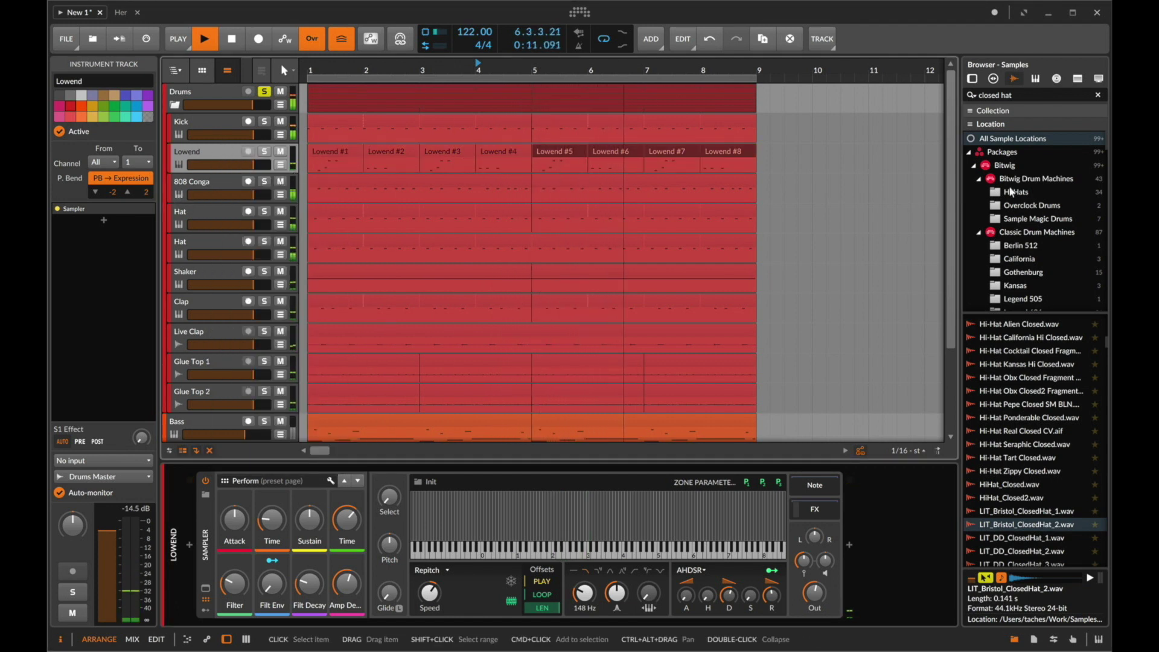
Search the sample browser for "perc loop".
{"action": "left_click", "coordinate": [1022, 97]}
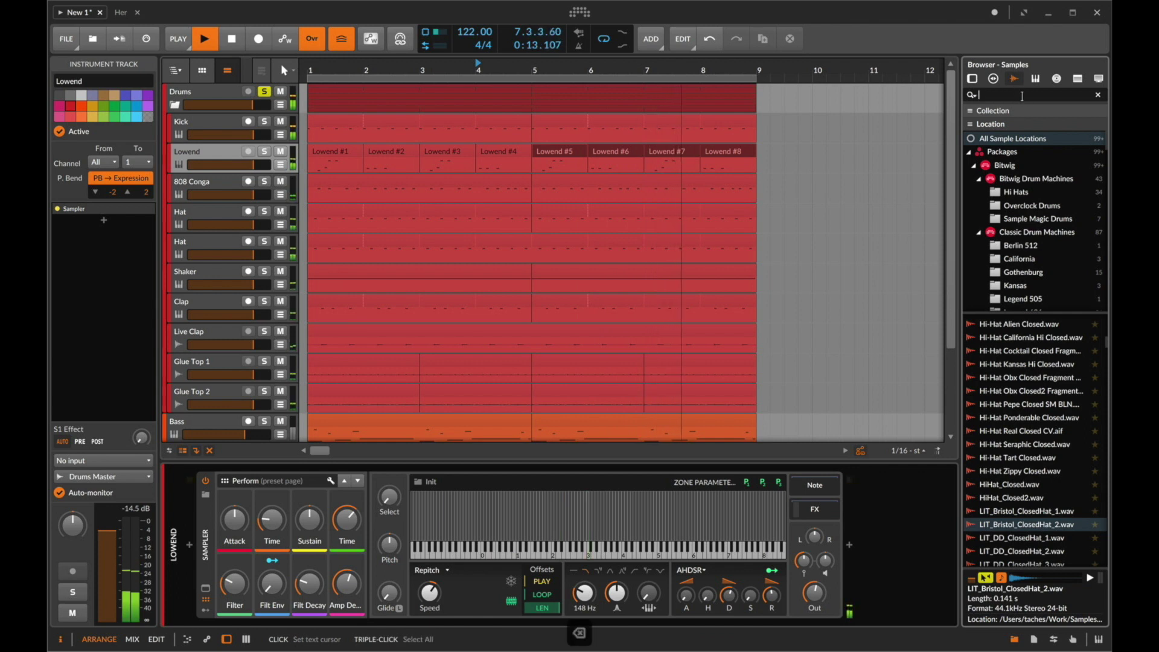
{"action": "key", "text": "BackSpace"}
{"action": "type", "text": "perc loop"}
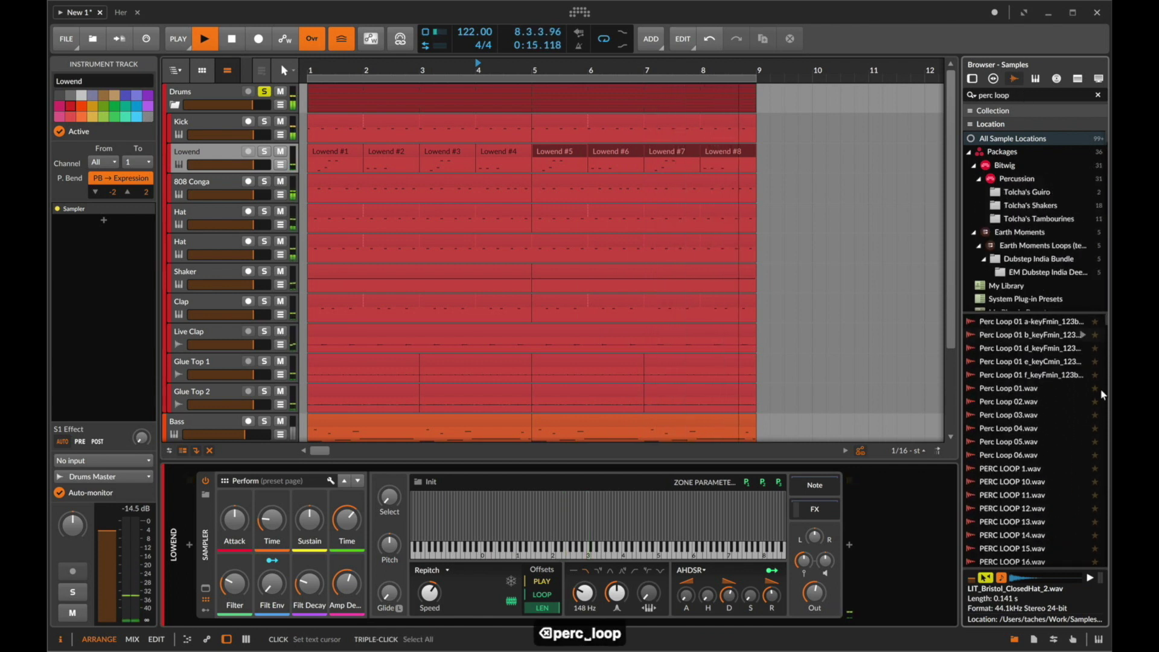
Stop playback and audition percussion loops from the adth_percussion_loop series down to the DN_Percussions Loops samples.
{"action": "left_click", "coordinate": [883, 360]}
{"action": "key", "text": "space"}
{"action": "scroll", "coordinate": [1015, 432], "scroll_direction": "down", "scroll_amount": 10}
{"action": "left_click", "coordinate": [1015, 430]}
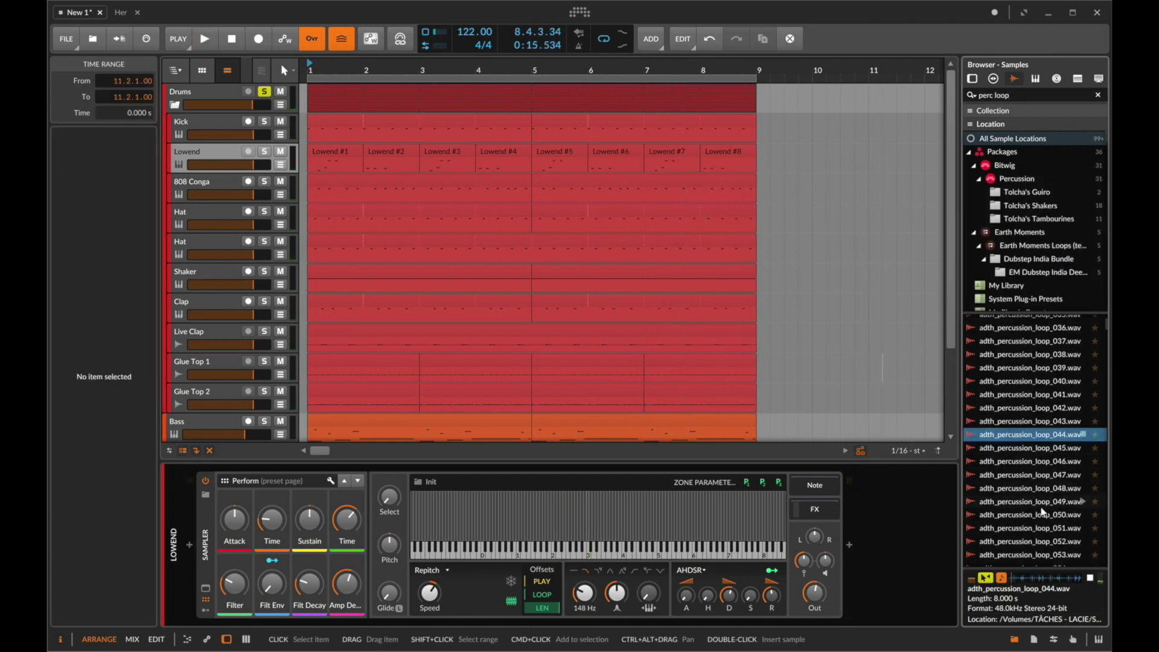
{"action": "scroll", "coordinate": [1040, 512], "scroll_direction": "down", "scroll_amount": 10}
{"action": "left_click", "coordinate": [1023, 524]}
{"action": "scroll", "coordinate": [1023, 533], "scroll_direction": "down", "scroll_amount": 2}
{"action": "scroll", "coordinate": [1023, 533], "scroll_direction": "down", "scroll_amount": 5}
{"action": "left_click", "coordinate": [1020, 525]}
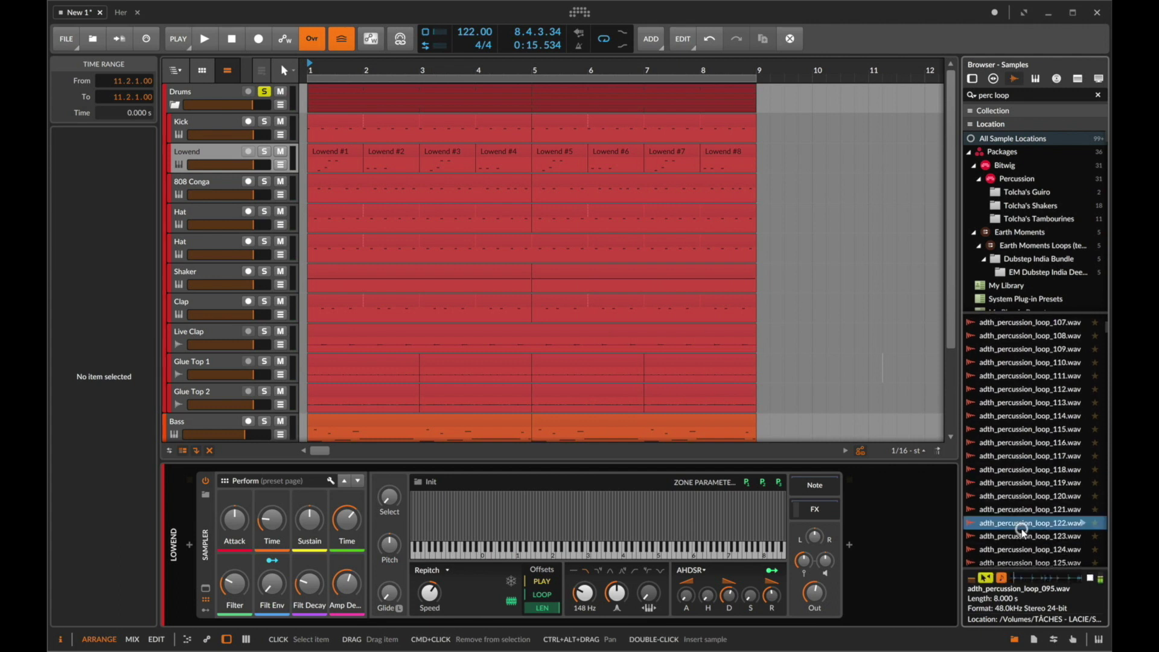
{"action": "scroll", "coordinate": [1045, 544], "scroll_direction": "down", "scroll_amount": 4}
{"action": "left_click", "coordinate": [1046, 545]}
{"action": "scroll", "coordinate": [1047, 545], "scroll_direction": "down", "scroll_amount": 6}
{"action": "left_click", "coordinate": [1045, 548]}
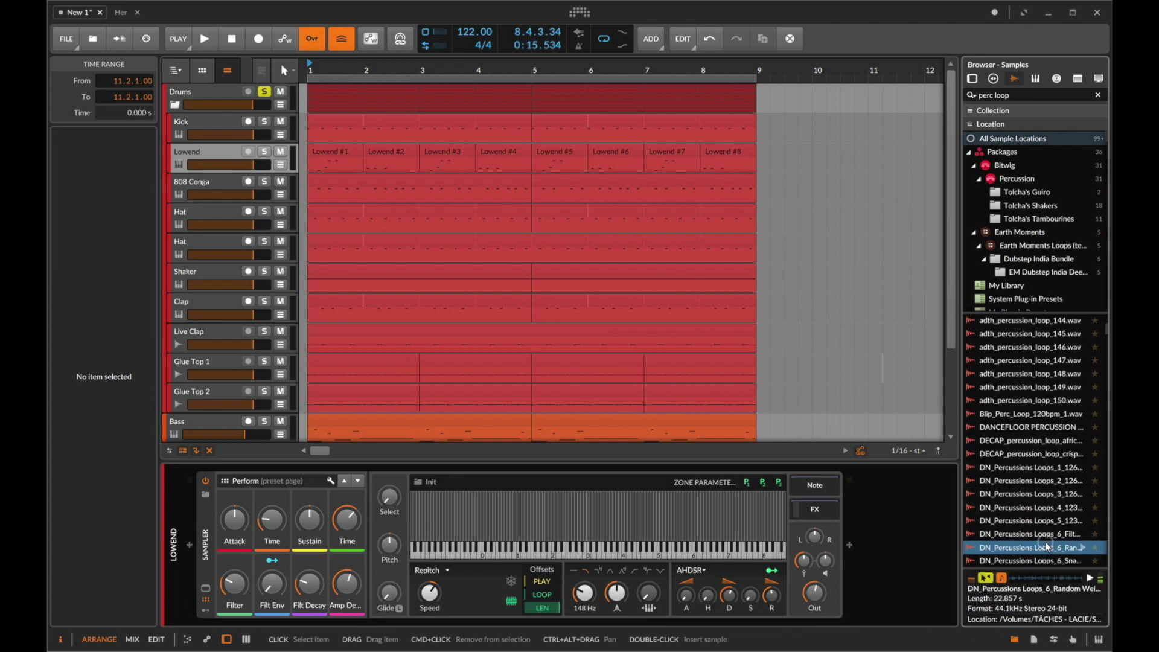
Audition further percussion loops, including Image_122_Percussion loop 3, the Anlog Toms loop and the RARE hangdrum loop.
{"action": "scroll", "coordinate": [1045, 542], "scroll_direction": "down", "scroll_amount": 5}
{"action": "left_click", "coordinate": [1046, 542]}
{"action": "scroll", "coordinate": [1046, 543], "scroll_direction": "down", "scroll_amount": 5}
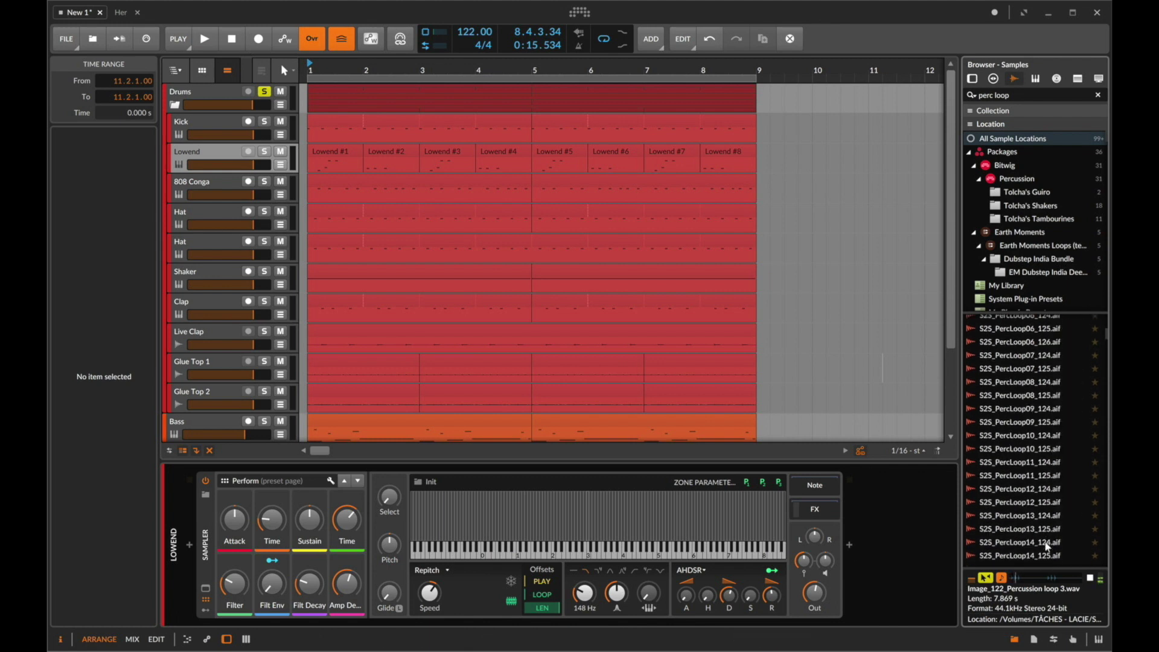
{"action": "left_click", "coordinate": [1046, 542]}
{"action": "scroll", "coordinate": [1046, 544], "scroll_direction": "down", "scroll_amount": 8}
{"action": "left_click", "coordinate": [1046, 542]}
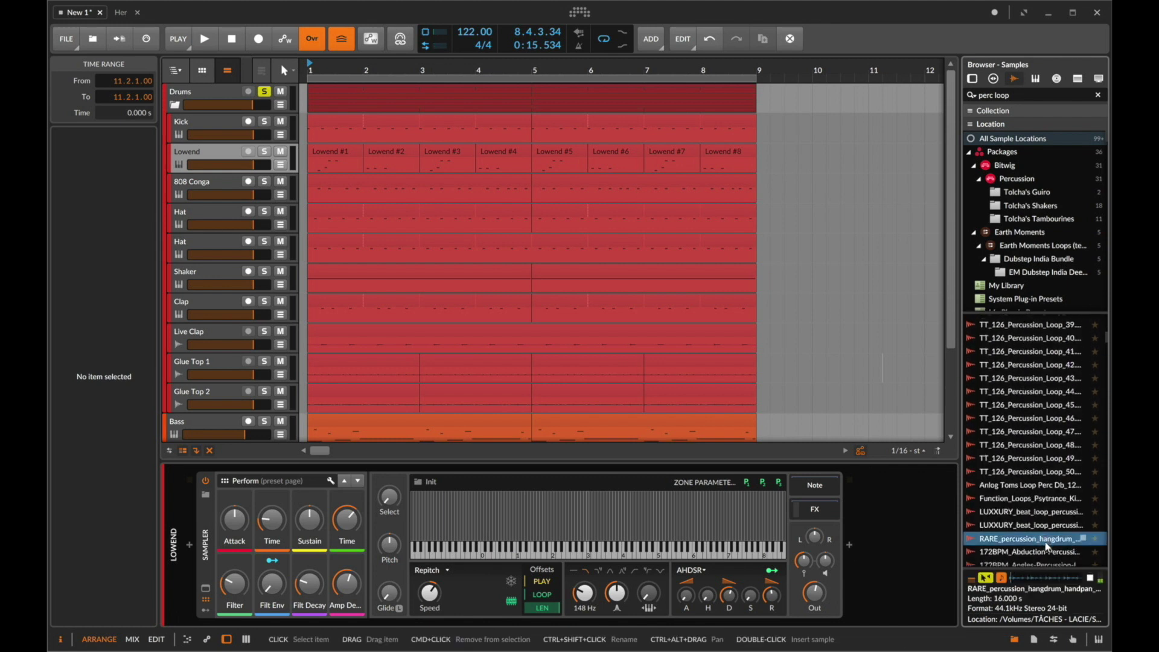
{"action": "left_click", "coordinate": [1038, 485]}
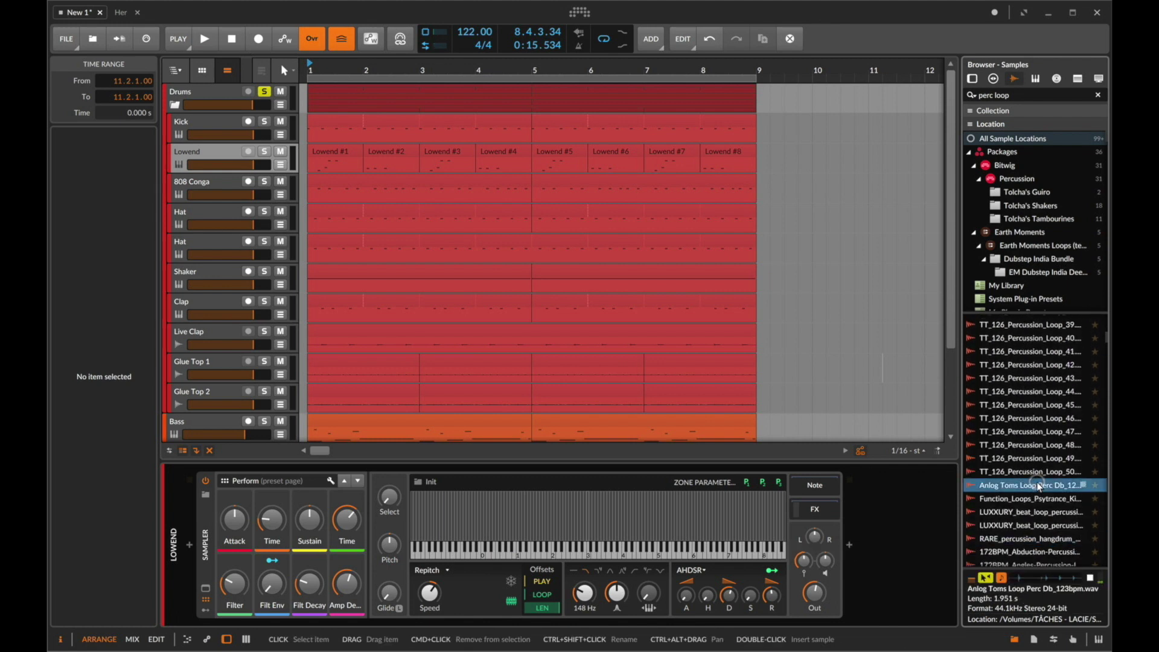
{"action": "left_click", "coordinate": [1025, 541]}
Compare the 172BPM percussion loops with the LUXXURY beat loops by previewing them.
{"action": "key", "text": "Down"}
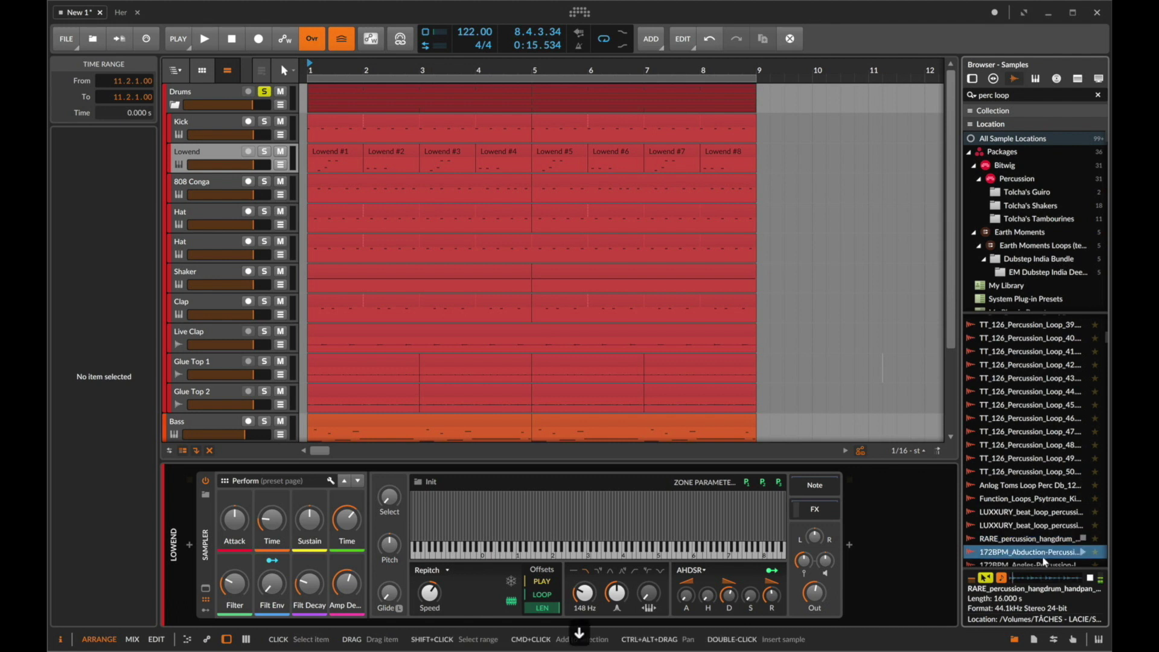
{"action": "key", "text": "Down"}
{"action": "key", "text": "Down"}
{"action": "key", "text": "Down"}
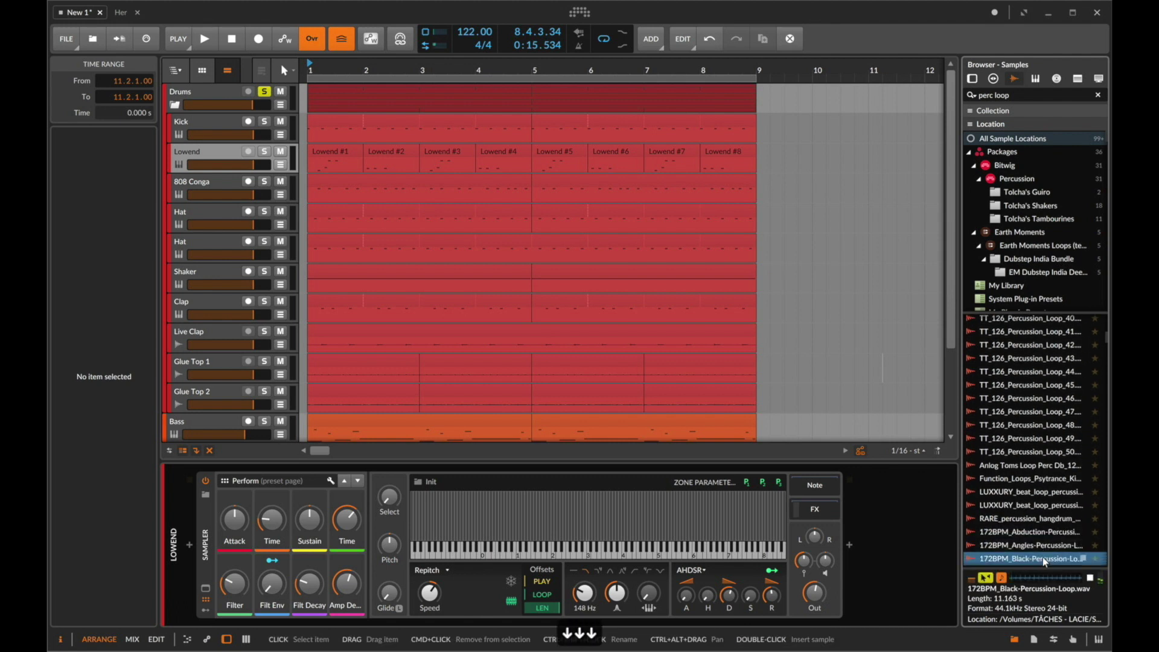
{"action": "scroll", "coordinate": [1043, 558], "scroll_direction": "down", "scroll_amount": 3}
{"action": "left_click", "coordinate": [1035, 506]}
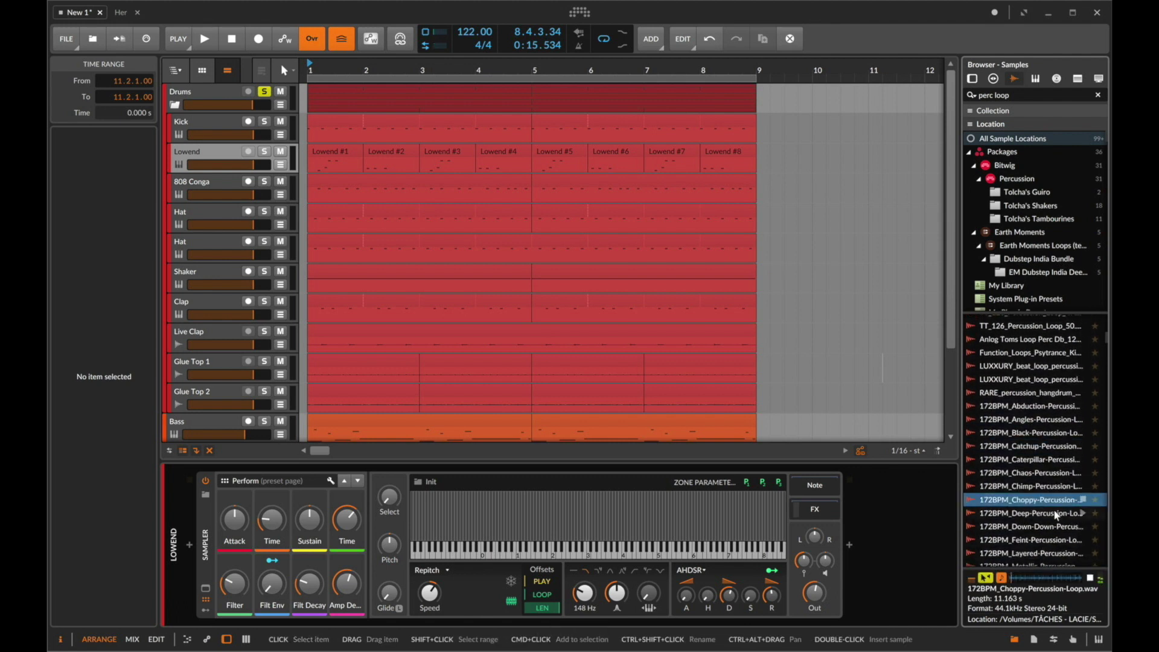
{"action": "left_click", "coordinate": [1050, 379]}
{"action": "key", "text": "Up"}
{"action": "key", "text": "Down"}
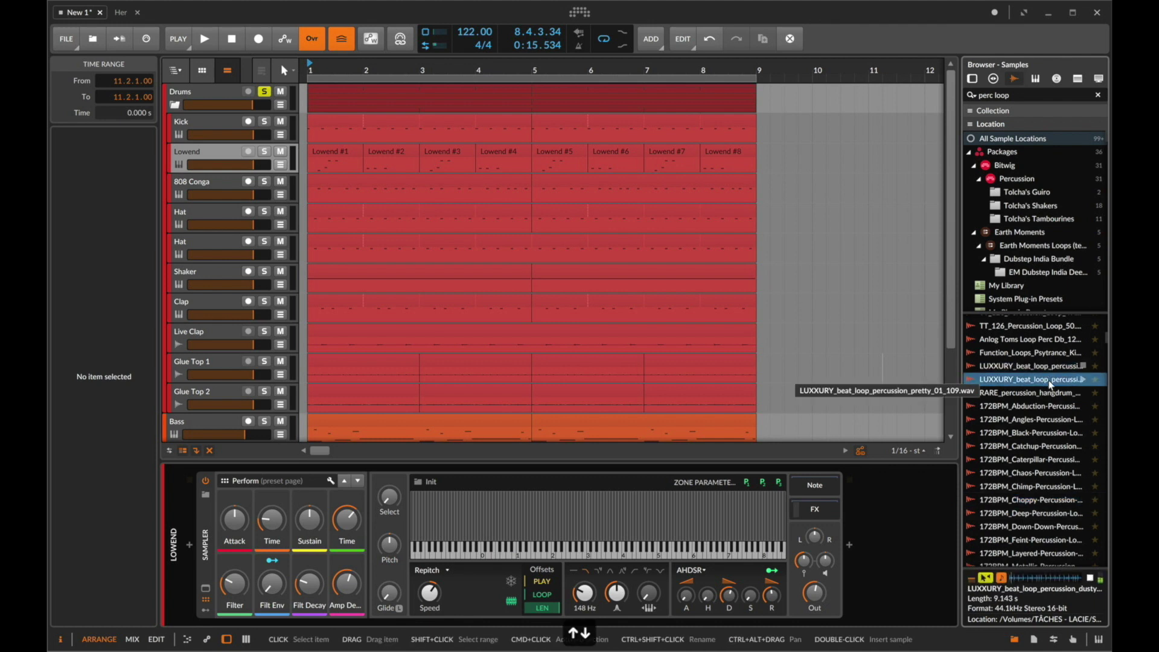
Add an audio track below Lowend and place RARE_percussion_hangdrum_handpan_Fmin_loop12_120 on it at bar 1.
{"action": "key", "text": "Down"}
{"action": "key", "text": "super+t"}
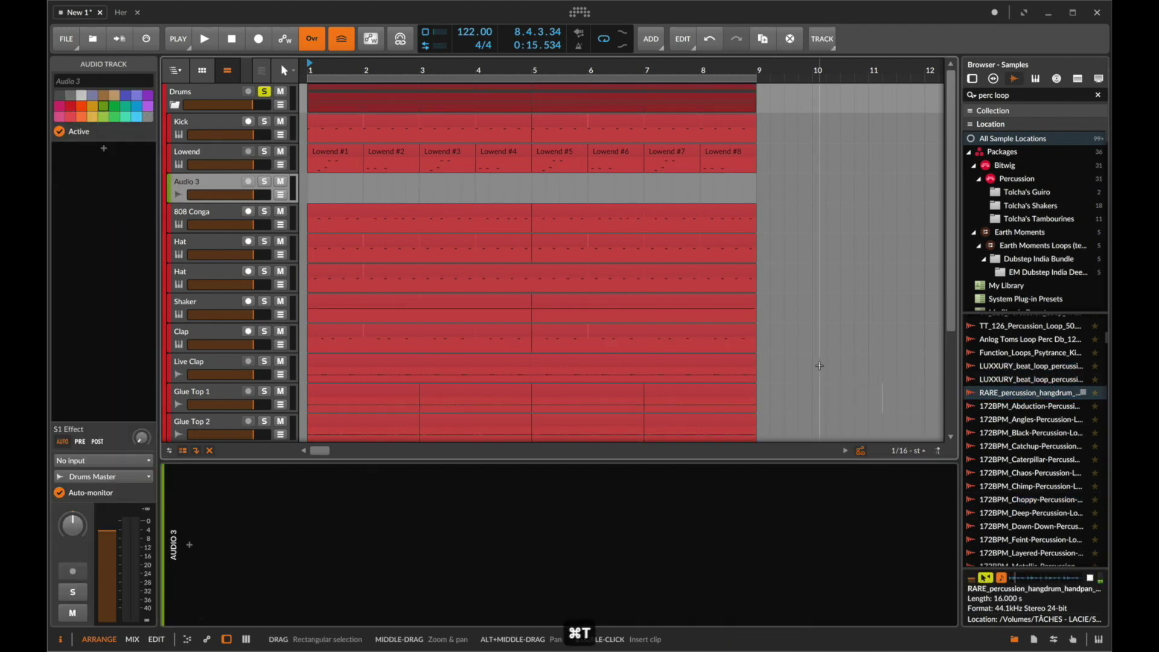
{"action": "left_click_drag", "start_coordinate": [982, 396], "coordinate": [355, 175]}
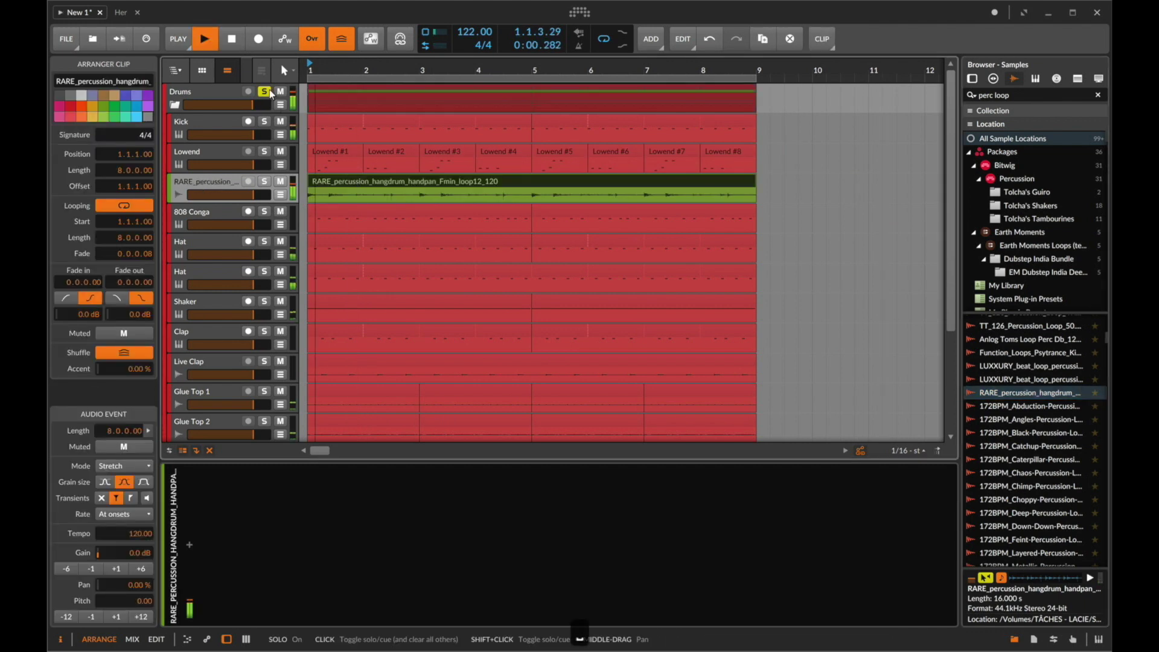
Set the hangdrum clip's gain to -12 dB and its pitch to -24 semitones, and resume playback.
{"action": "left_click", "coordinate": [66, 568]}
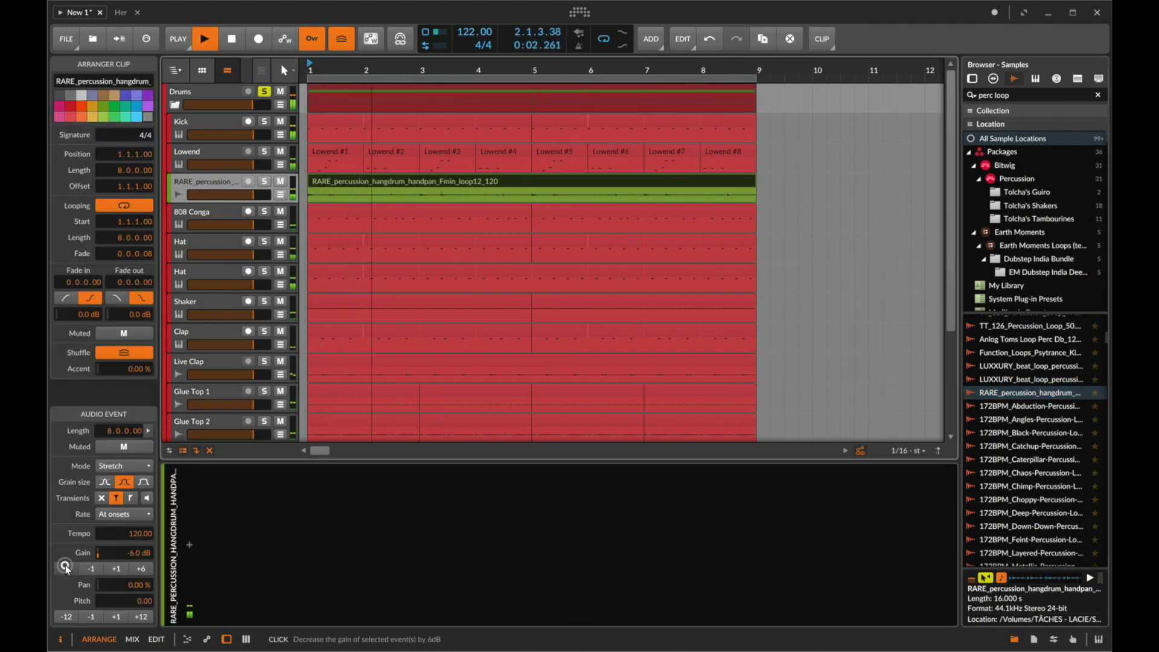
{"action": "key", "text": "space"}
{"action": "left_click", "coordinate": [75, 622]}
{"action": "left_click", "coordinate": [75, 622]}
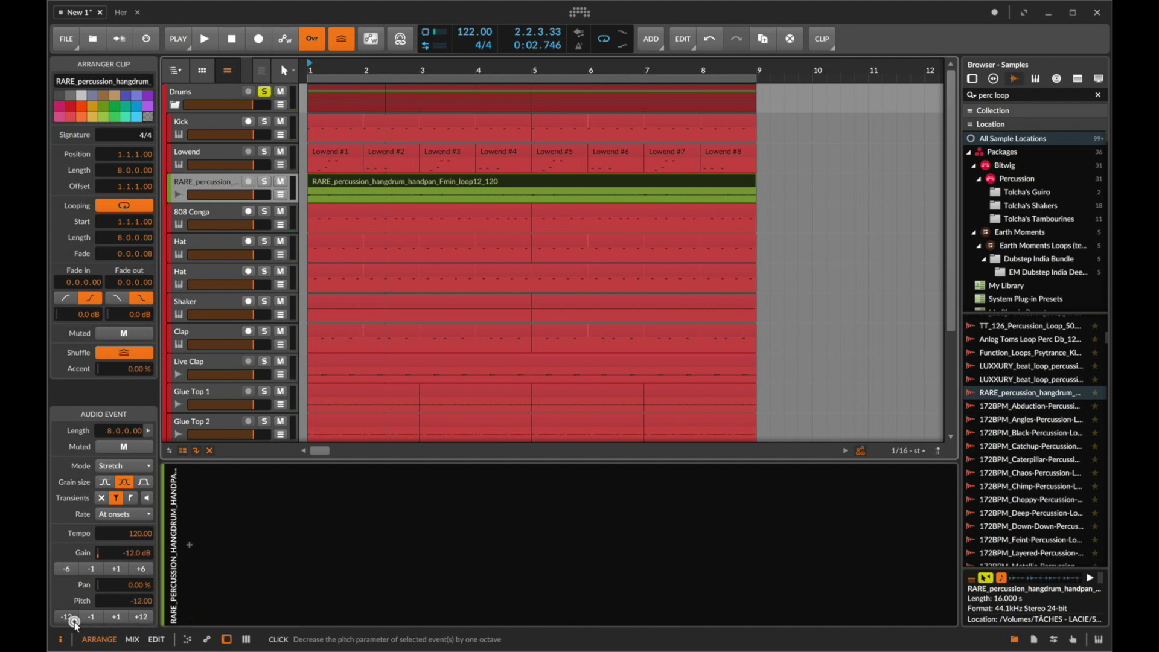
{"action": "key", "text": "space"}
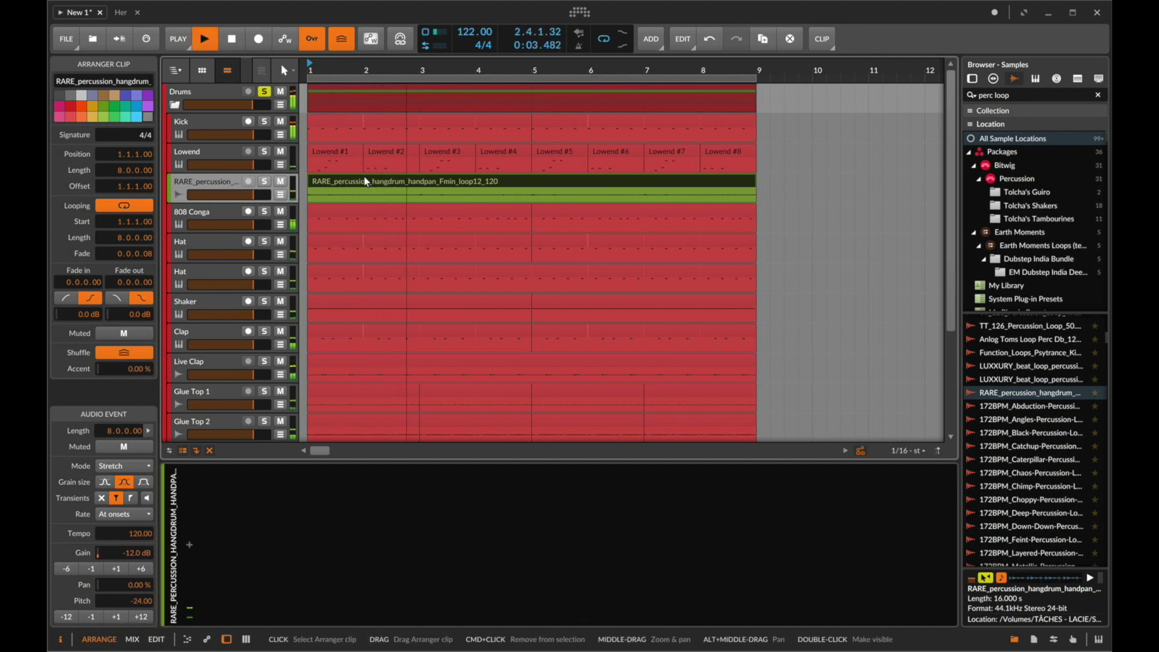
Solo the hangdrum track and play it from the start.
{"action": "key", "text": "space"}
{"action": "left_click", "coordinate": [265, 182]}
{"action": "key", "text": "space"}
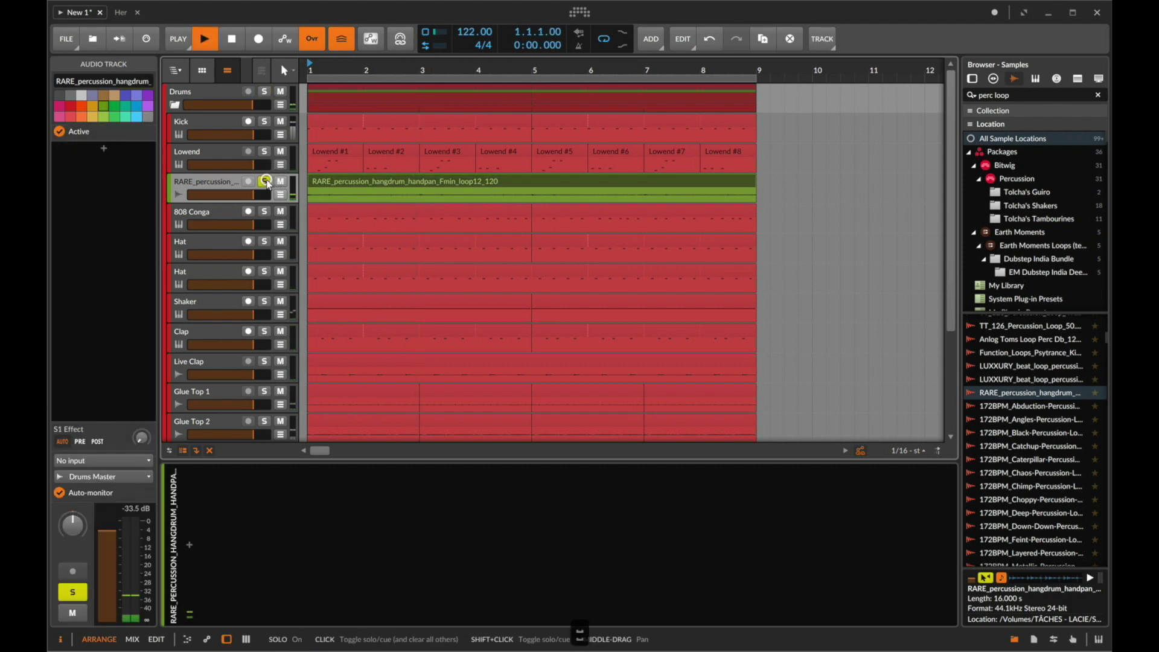
Open the hangdrum clip in the audio editor, slice its audio event in place and quantize the slices.
{"action": "left_click", "coordinate": [376, 181]}
{"action": "double_click", "coordinate": [378, 183]}
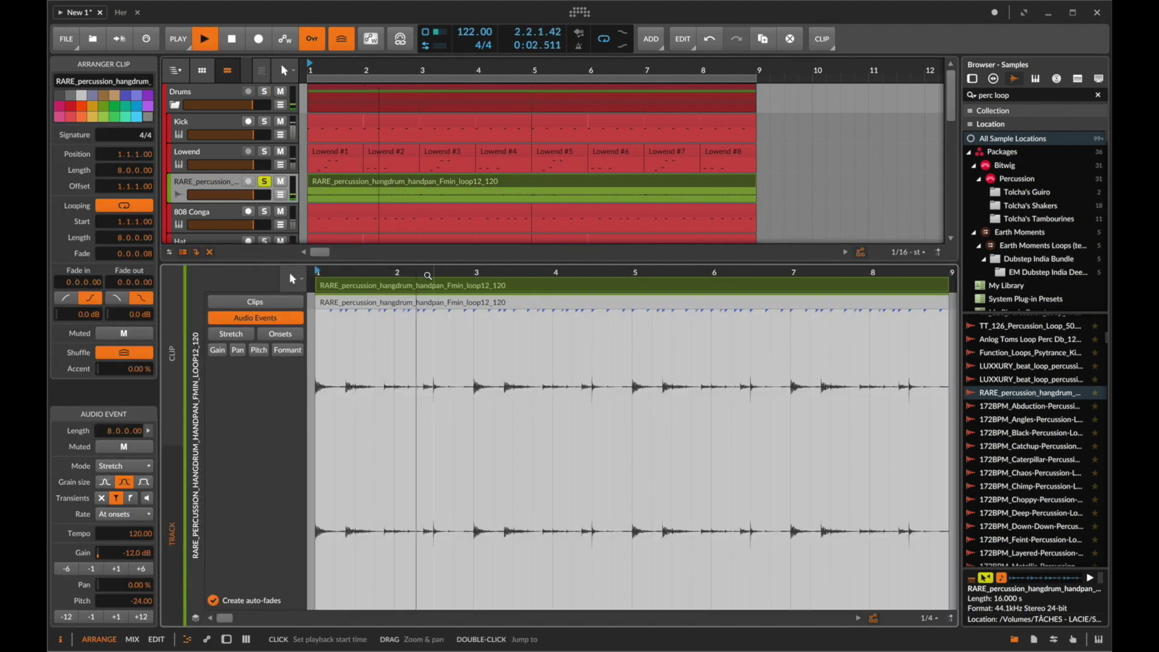
{"action": "left_click_drag", "start_coordinate": [324, 270], "coordinate": [325, 314]}
{"action": "scroll", "coordinate": [324, 271], "scroll_direction": "up", "scroll_amount": 2}
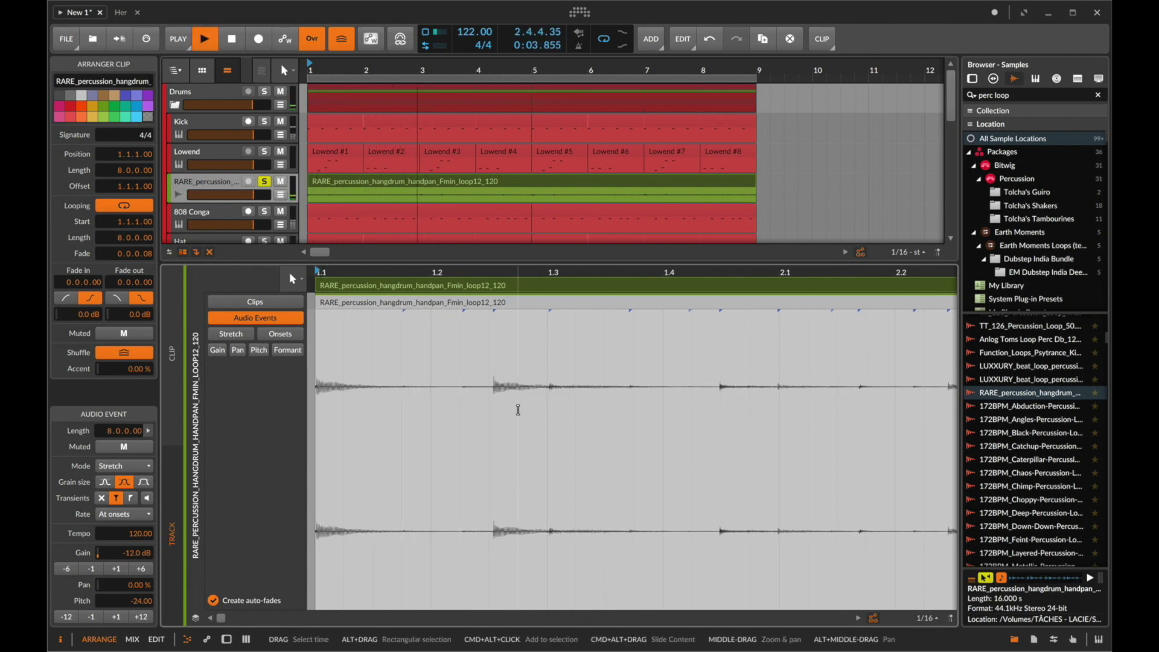
{"action": "scroll", "coordinate": [518, 411], "scroll_direction": "right", "scroll_amount": 3}
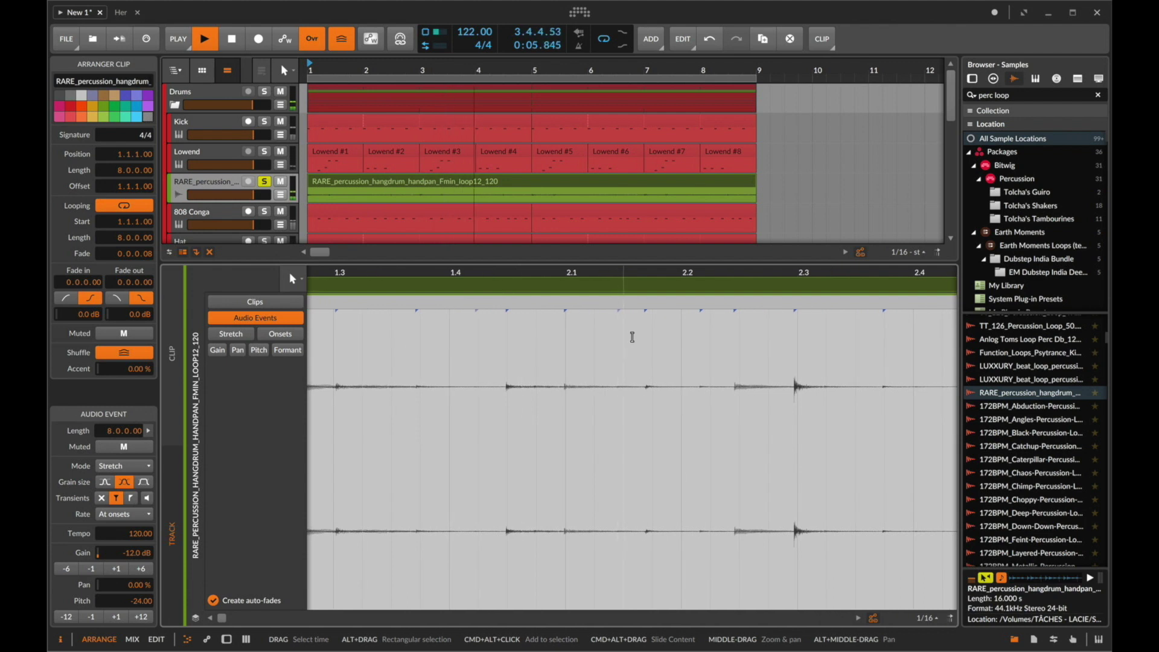
{"action": "left_click_drag", "start_coordinate": [604, 272], "coordinate": [581, 340]}
{"action": "left_click", "coordinate": [581, 345]}
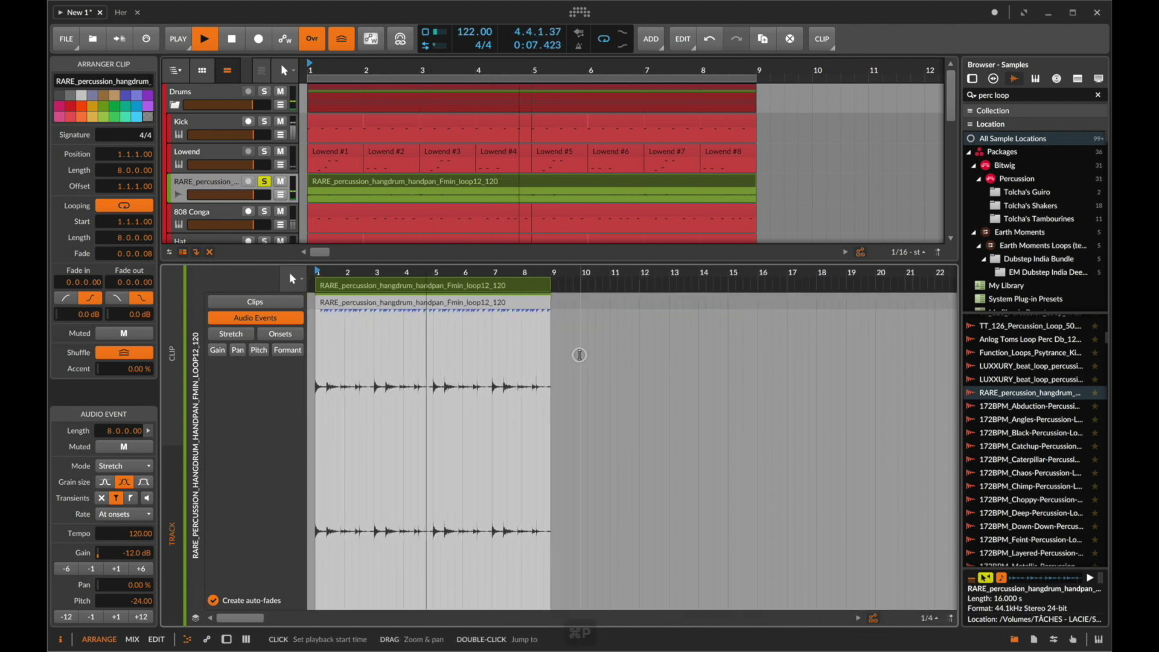
{"action": "left_click", "coordinate": [505, 301]}
{"action": "key", "text": "super+p"}
{"action": "key", "text": "Return"}
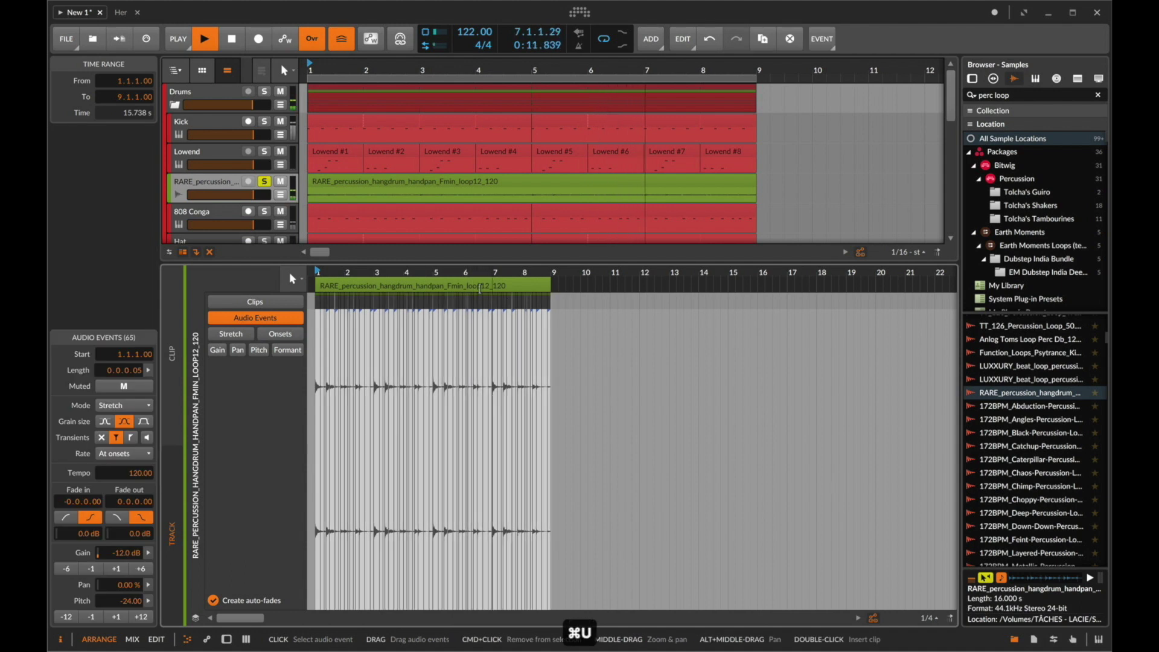
Add an EQ+ device to the hangdrum track and create a high-cut at about 435 Hz.
{"action": "double_click", "coordinate": [212, 183]}
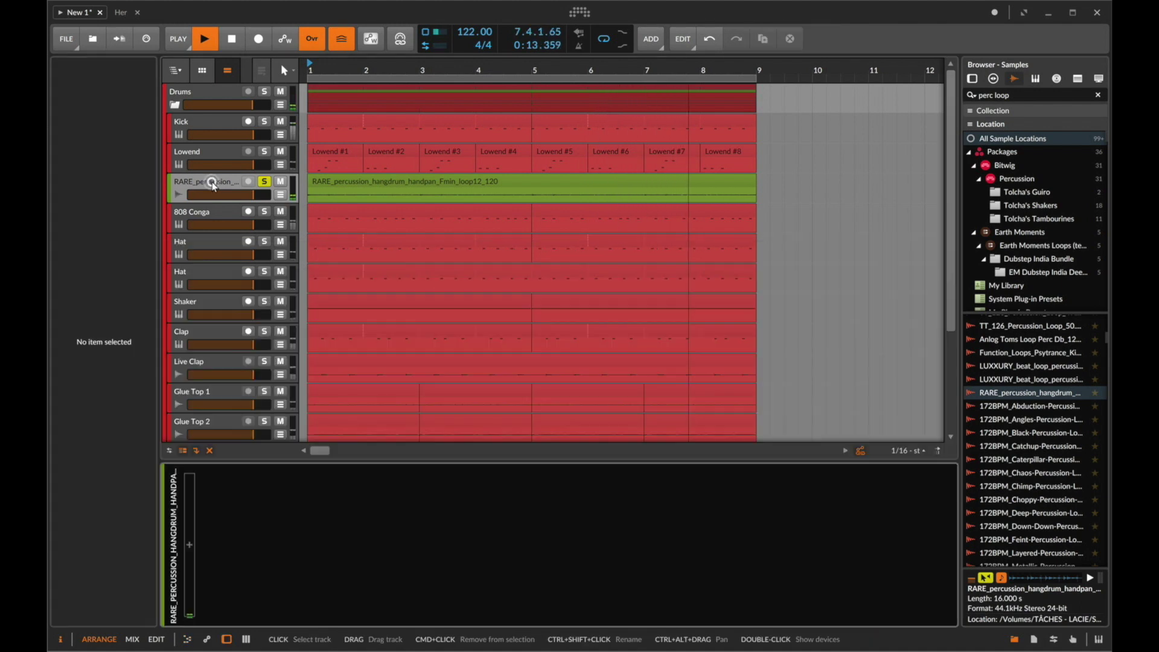
{"action": "left_click", "coordinate": [190, 546]}
{"action": "type", "text": "eq"}
{"action": "key", "text": "Down"}
{"action": "key", "text": "Return"}
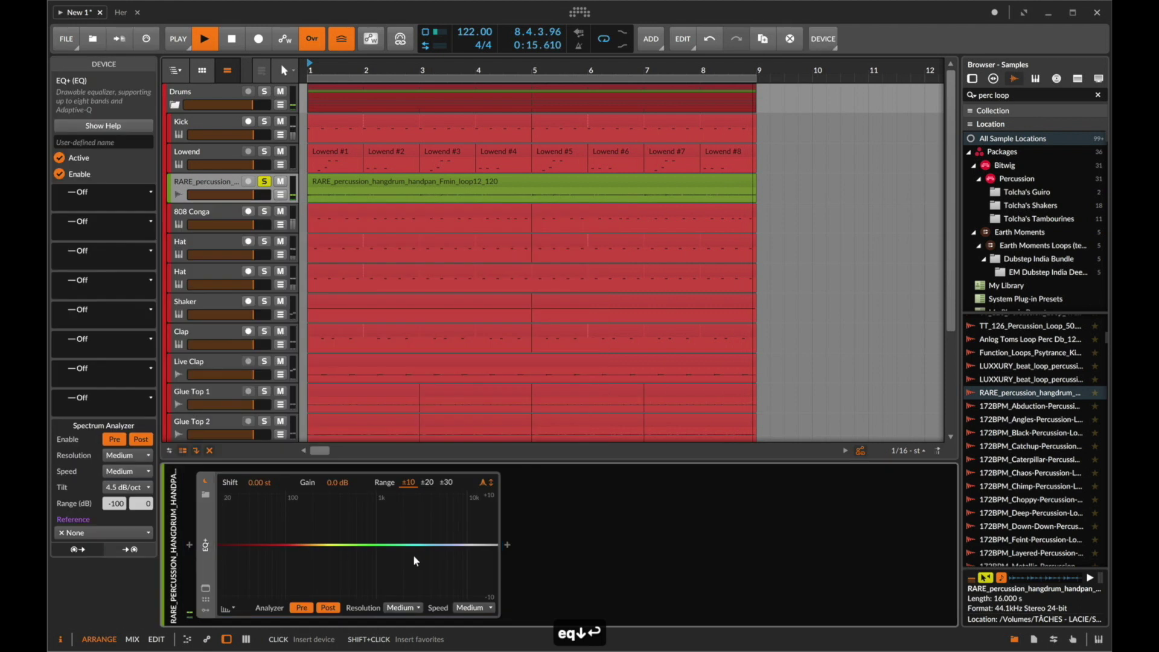
{"action": "left_click_drag", "start_coordinate": [367, 547], "coordinate": [341, 551]}
Solo the Drums group and raise the hangdrum clip's gain to -6 dB.
{"action": "left_click", "coordinate": [264, 91]}
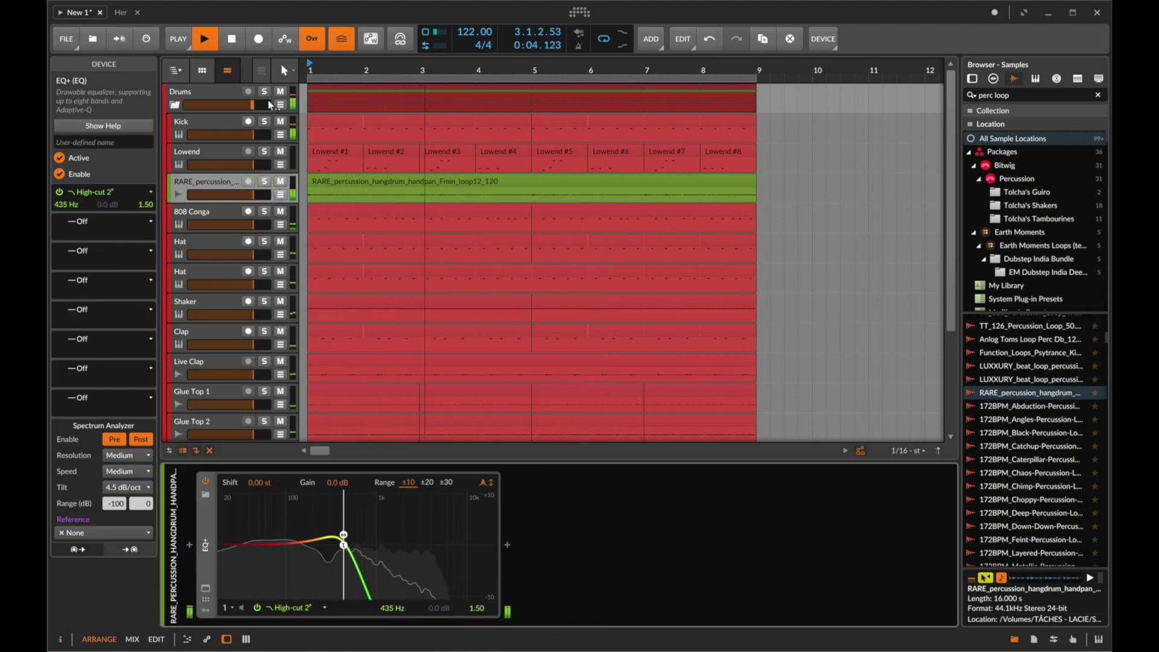
{"action": "left_click", "coordinate": [346, 180]}
{"action": "left_click", "coordinate": [140, 569]}
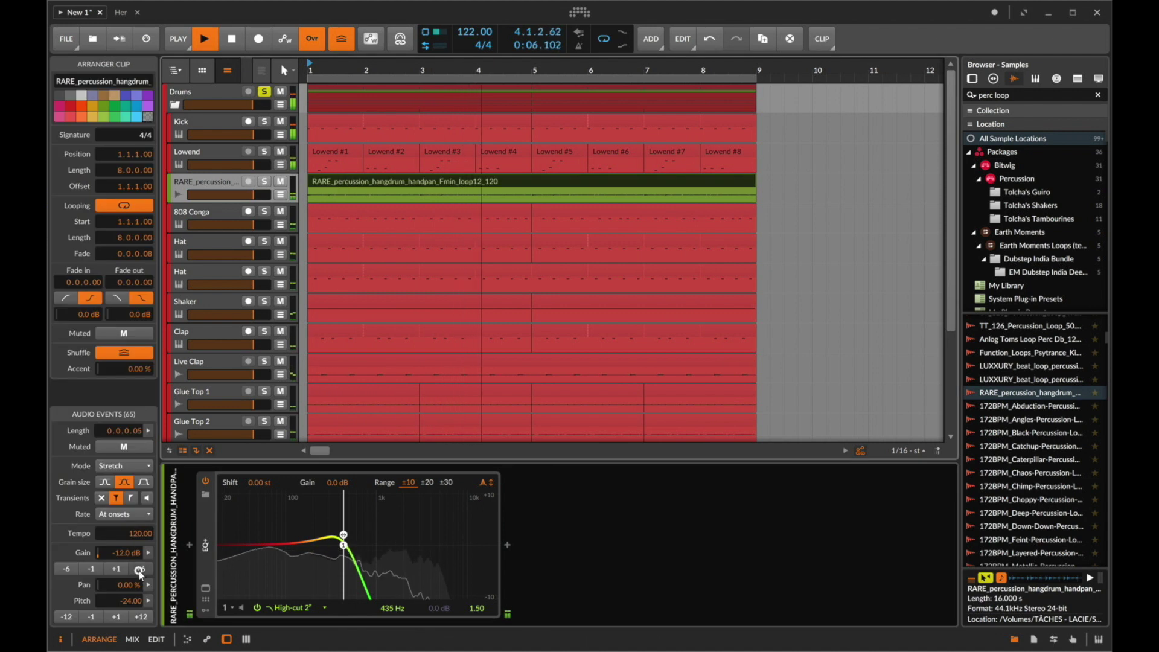
Shape the EQ+ with a 160 Hz high-cut, a -3.0 dB bell at 206 Hz and a -1.4 dB bell at 73.1 Hz, with clip gain at 0 dB.
{"action": "left_click_drag", "start_coordinate": [317, 552], "coordinate": [302, 534]}
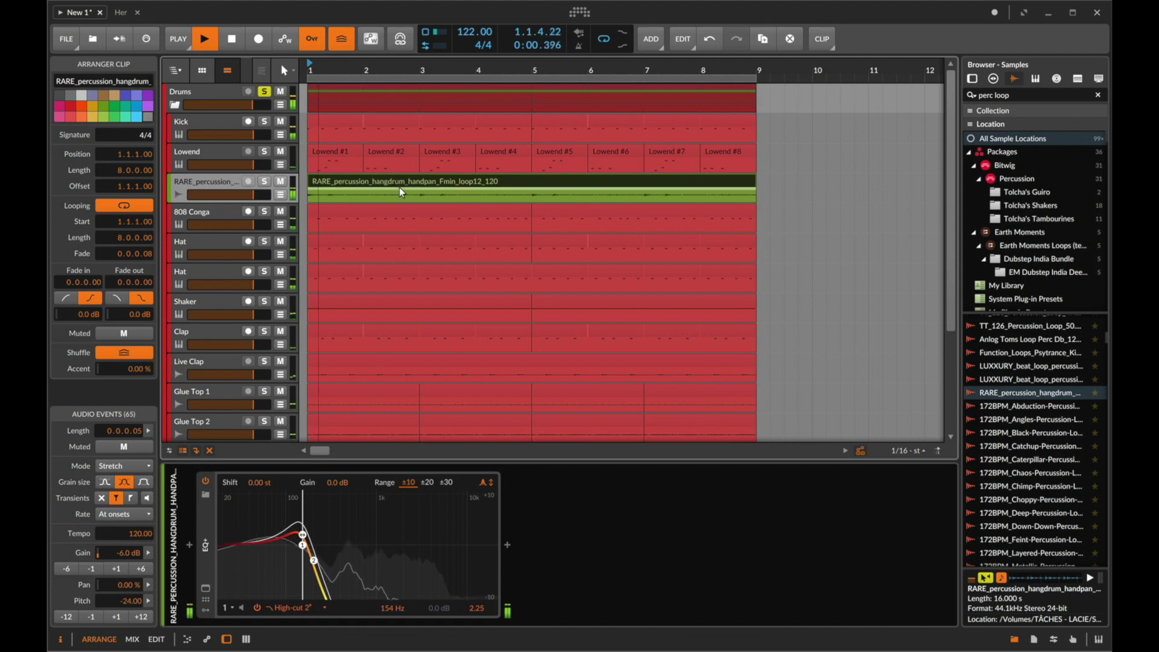
{"action": "left_click", "coordinate": [140, 568]}
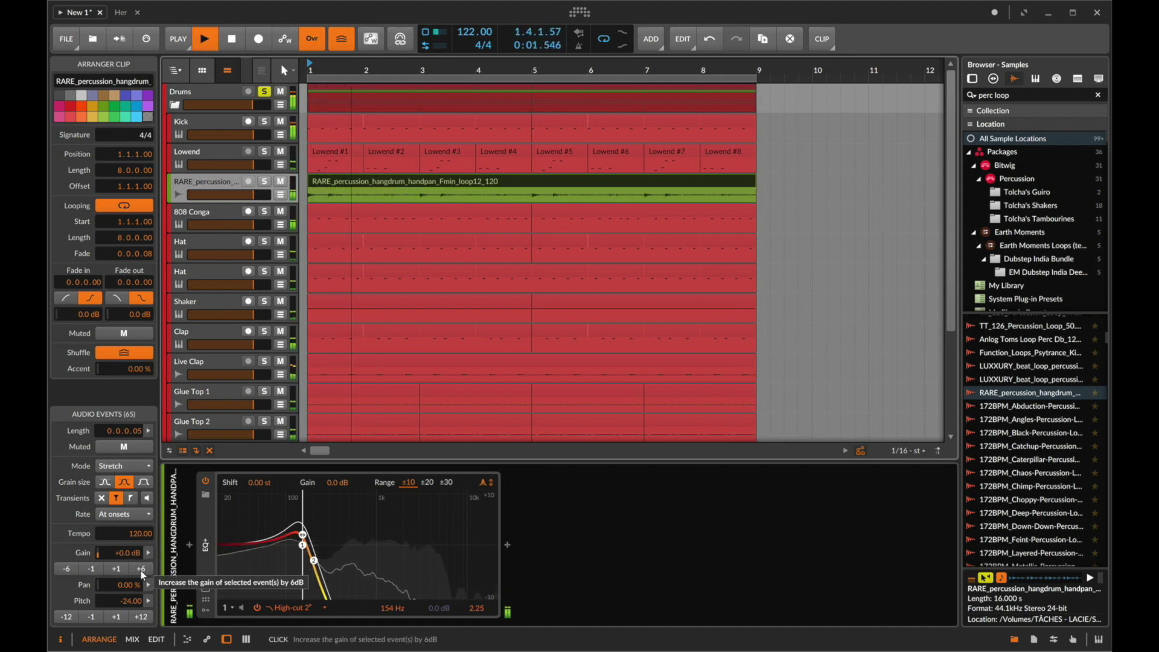
{"action": "left_click_drag", "start_coordinate": [302, 544], "coordinate": [273, 552]}
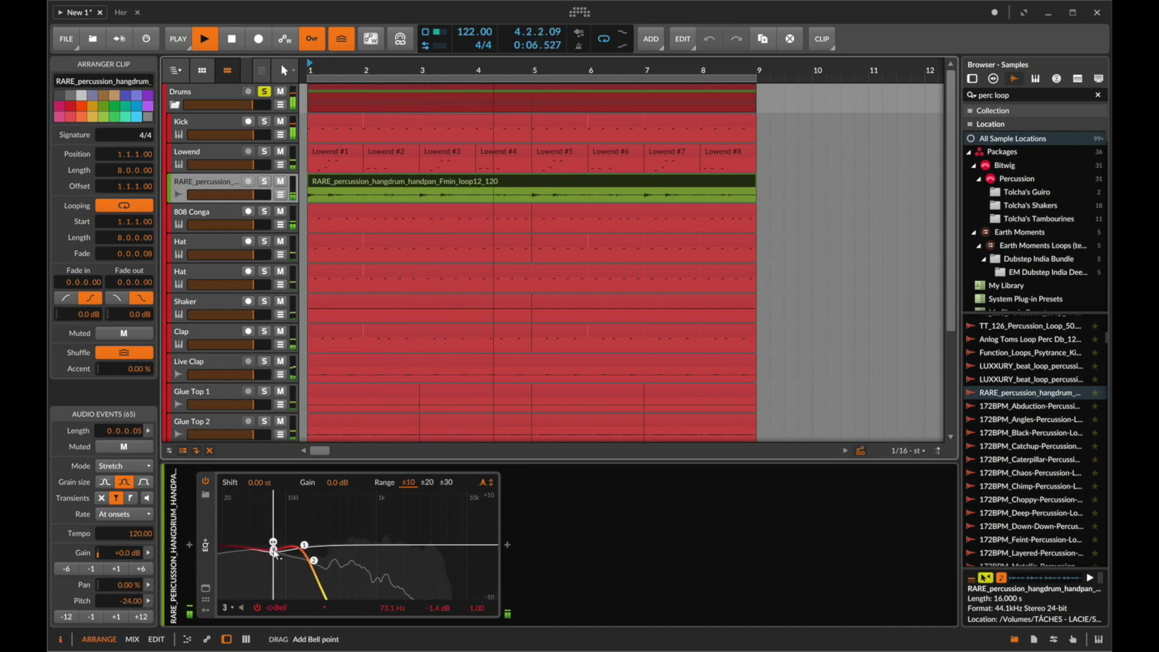
{"action": "left_click", "coordinate": [507, 547]}
{"action": "key", "text": "Escape"}
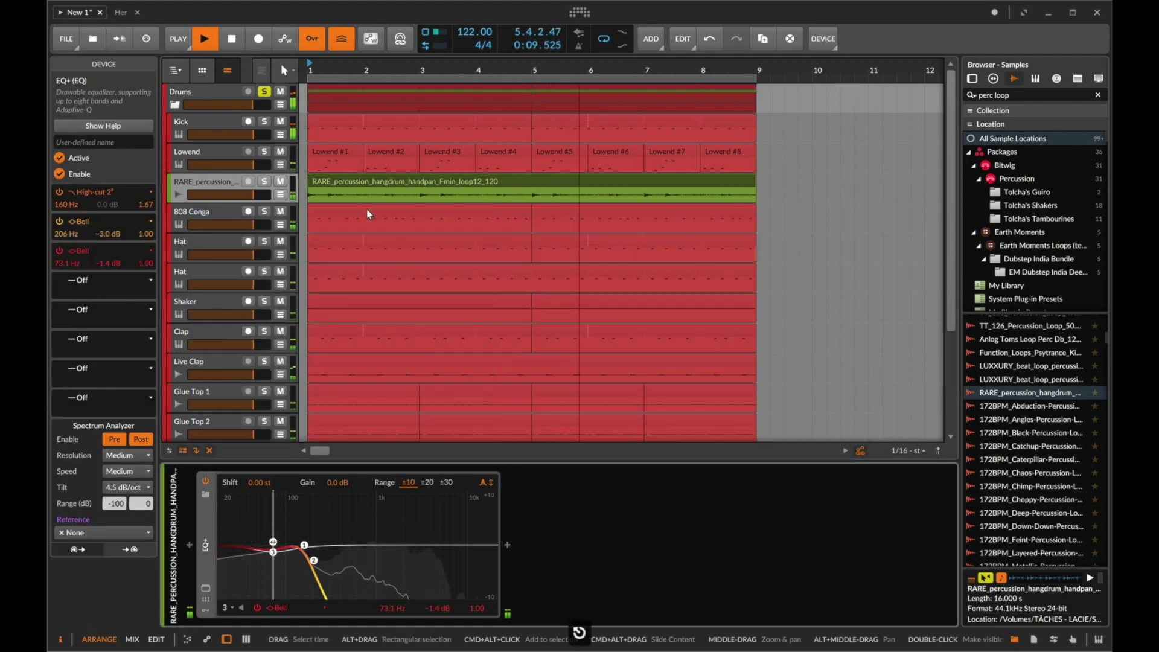
{"action": "key", "text": "space"}
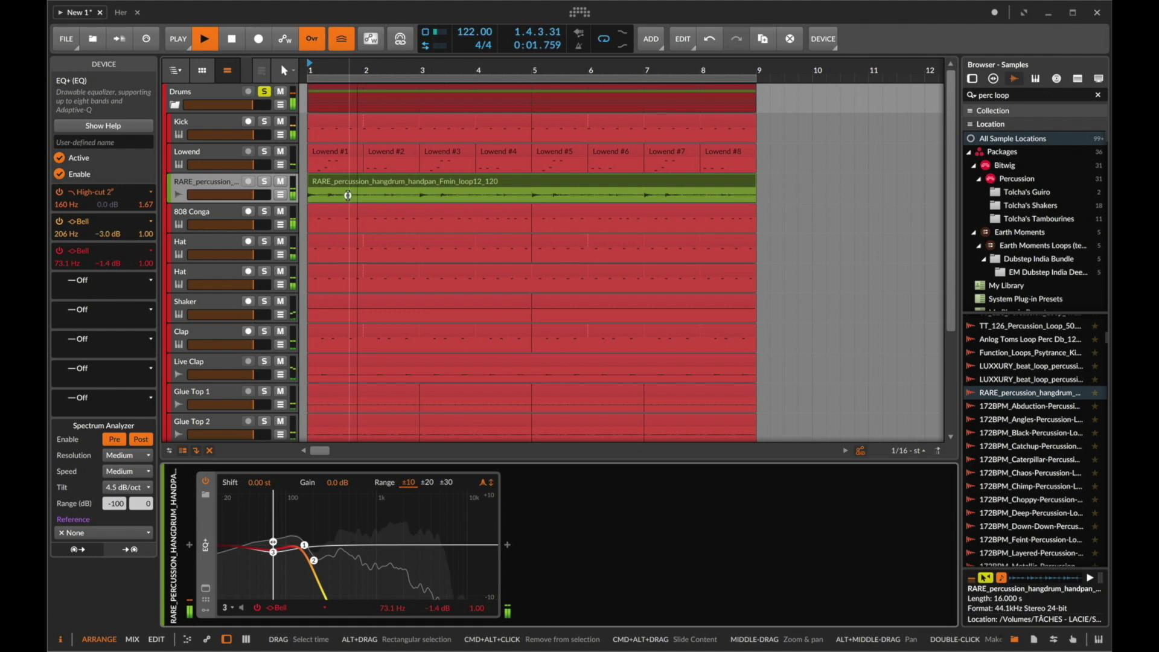
Delete the hangdrum audio from 1.4 to bar 3 and from 3.3.3 to bar 5.
{"action": "left_click_drag", "start_coordinate": [349, 195], "coordinate": [532, 199]}
{"action": "key", "text": "space"}
{"action": "key", "text": "Delete"}
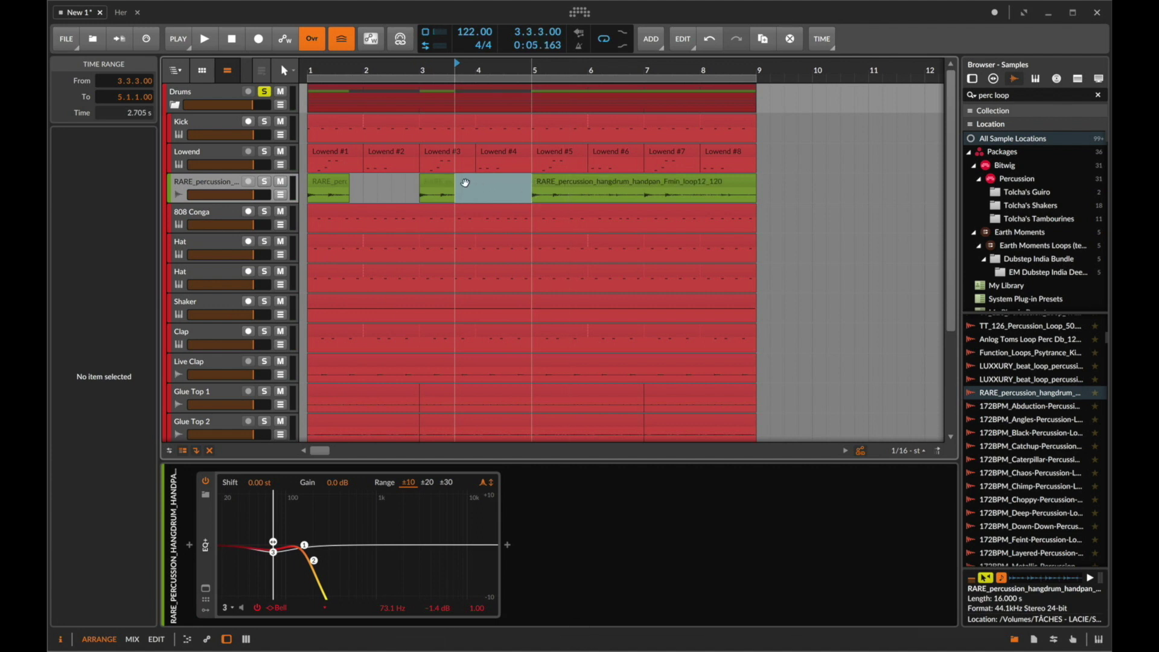
Extend the end of the bar 3 hangdrum clip slightly and trim the first hangdrum clip to end at 1.3.4.
{"action": "left_click", "coordinate": [445, 185]}
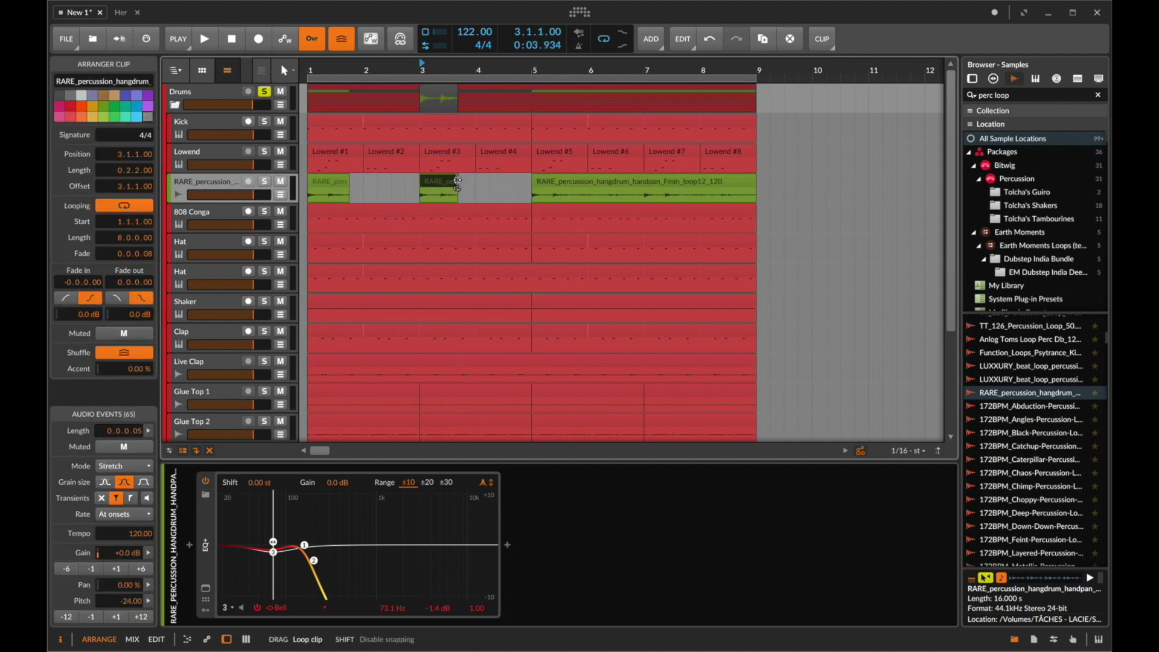
{"action": "left_click_drag", "start_coordinate": [457, 184], "coordinate": [314, 185]}
{"action": "left_click", "coordinate": [350, 181]}
{"action": "key", "text": "BackSpace"}
{"action": "key", "text": "2"}
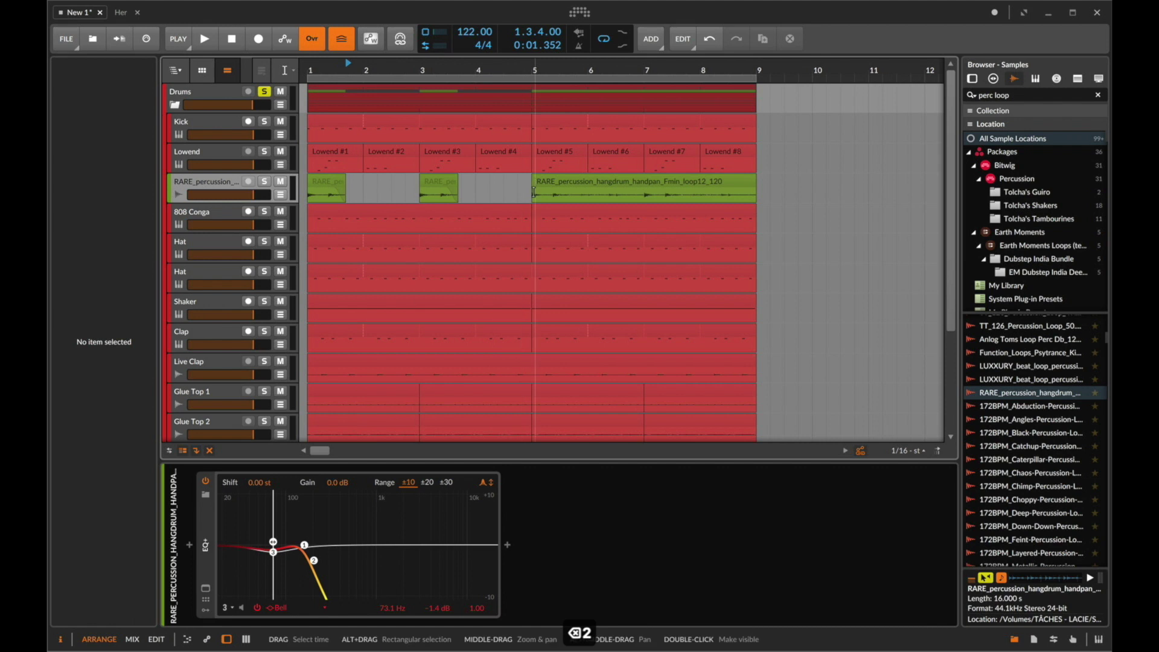
Duplicate the trimmed hangdrum clips from bars 1 to 5 across bars 5 to 9, replacing the uncut audio.
{"action": "left_click_drag", "start_coordinate": [534, 192], "coordinate": [302, 194]}
{"action": "key", "text": "super+d"}
{"action": "key", "text": "space"}
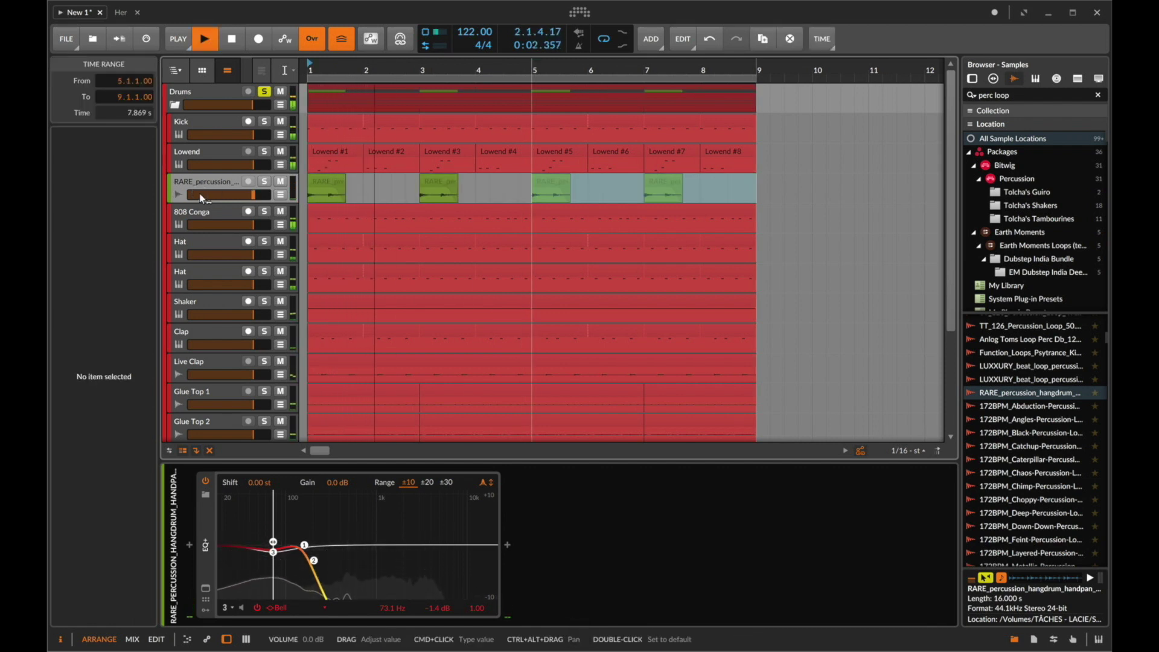
{"action": "key", "text": "1"}
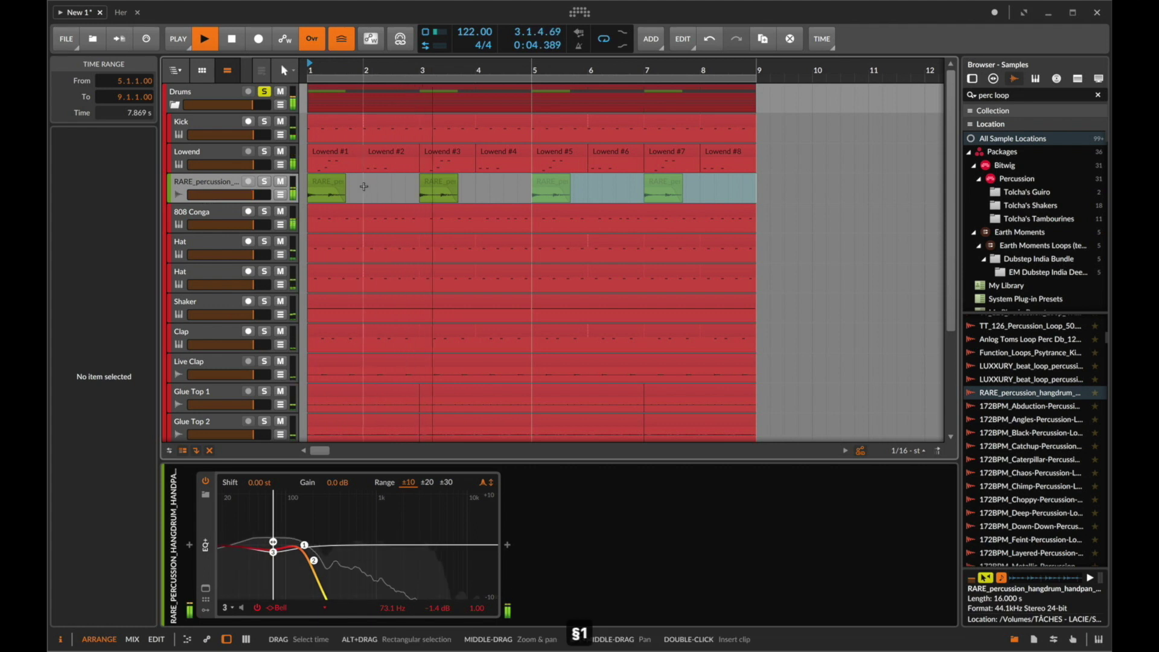
Unsolo the Drums group and play the full groove from 2.1.2 with the hangdrum clips.
{"action": "left_click", "coordinate": [365, 187]}
{"action": "scroll", "coordinate": [338, 230], "scroll_direction": "down", "scroll_amount": 3}
{"action": "key", "text": "space"}
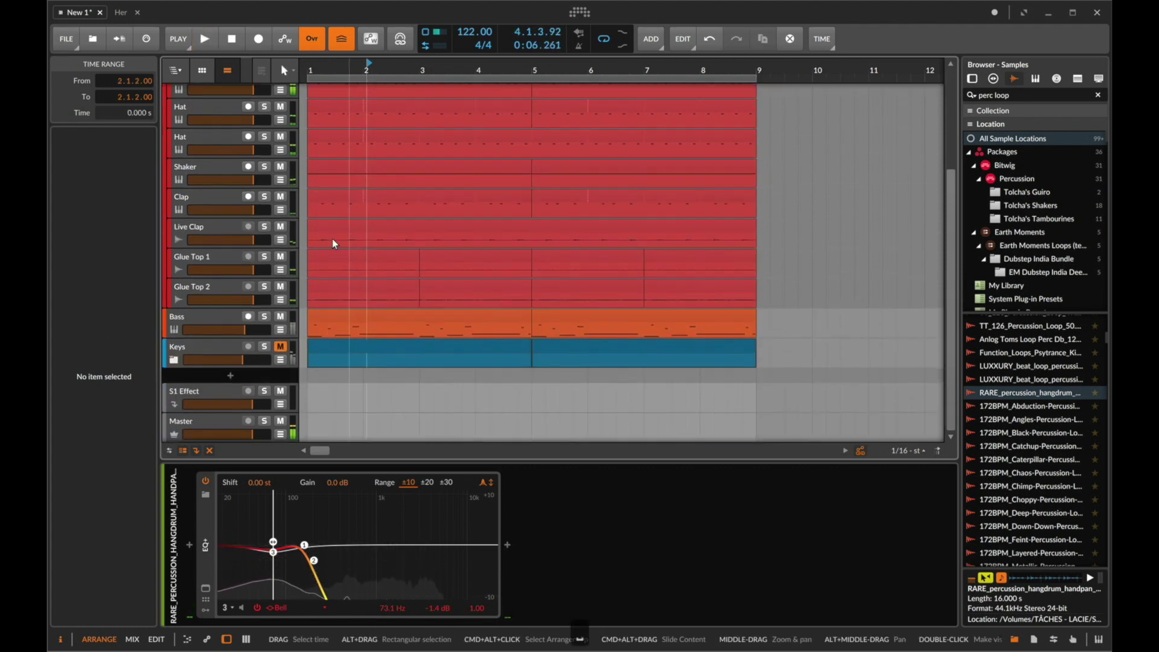
{"action": "scroll", "coordinate": [410, 330], "scroll_direction": "up", "scroll_amount": 3}
{"action": "scroll", "coordinate": [410, 289], "scroll_direction": "down", "scroll_amount": 3}
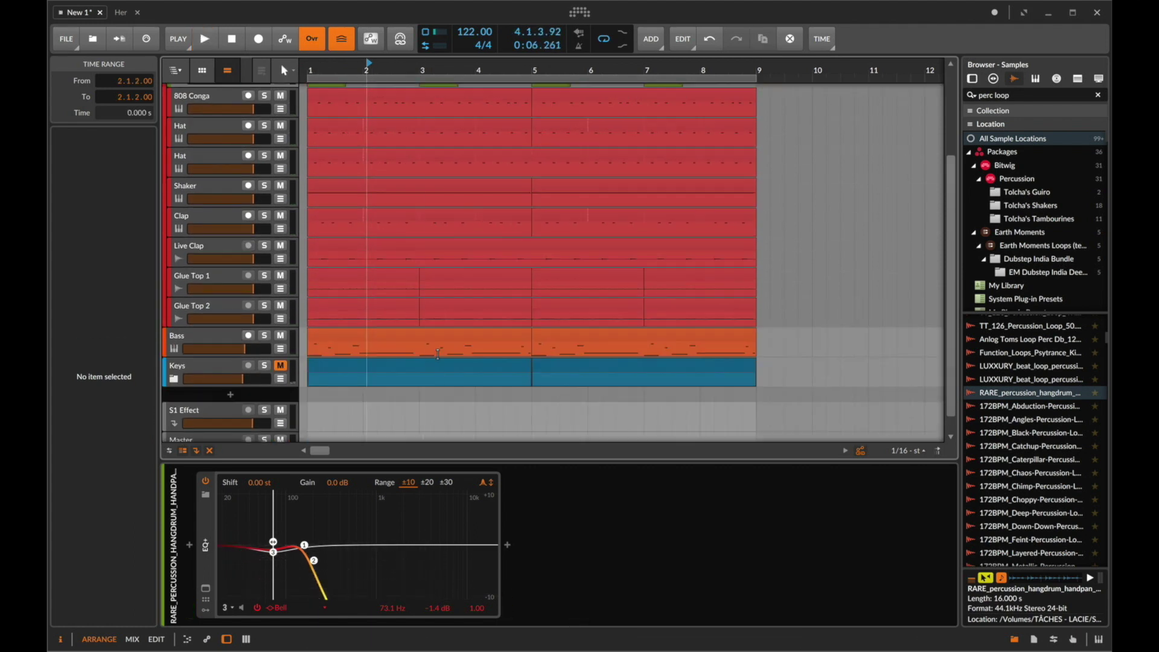
{"action": "scroll", "coordinate": [443, 360], "scroll_direction": "up", "scroll_amount": 5}
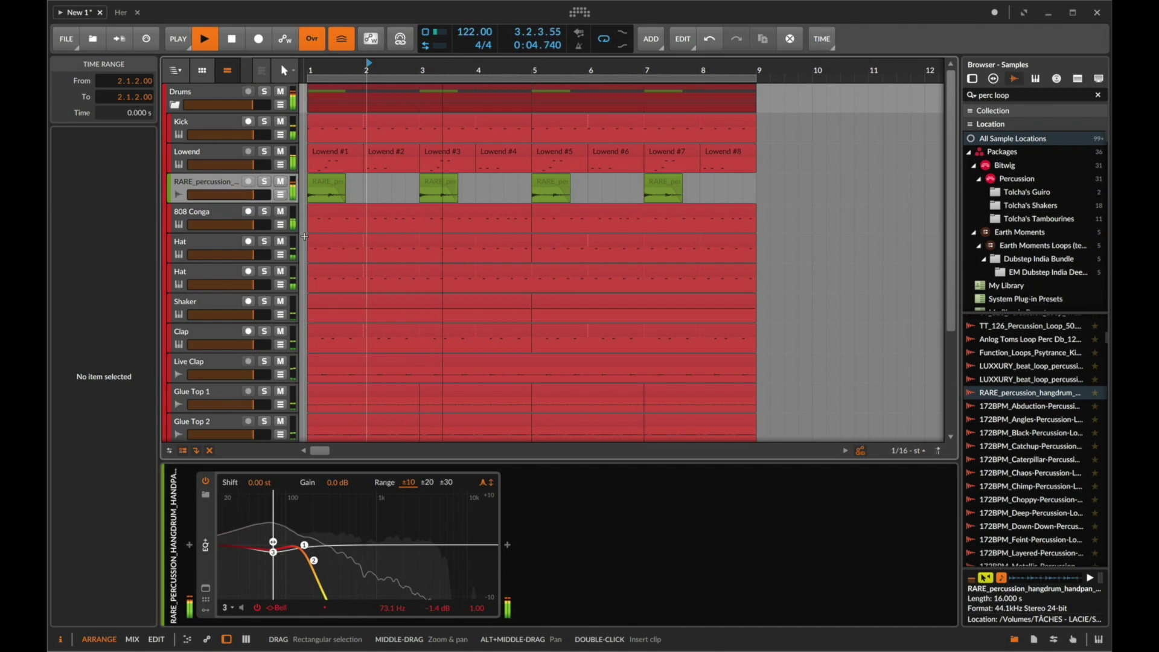
{"action": "scroll", "coordinate": [320, 193], "scroll_direction": "down", "scroll_amount": 2}
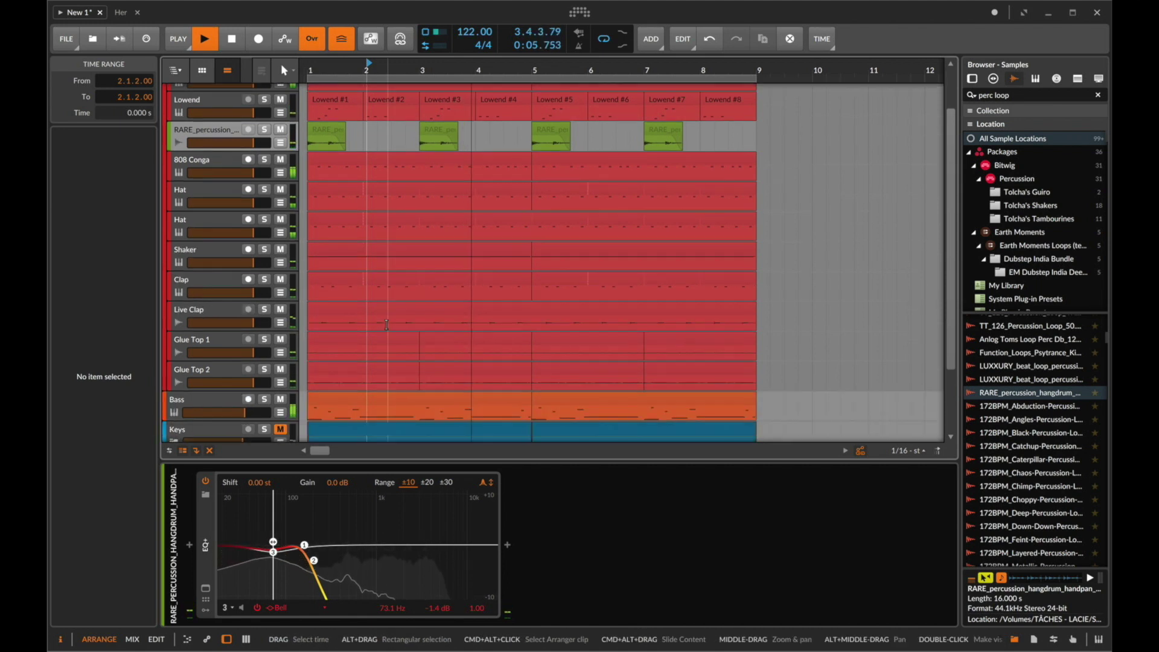
Mute the hangdrum clip segments starting at 1.2.3, 3.2.3, 5.2.3 and 7.2.3.
{"action": "key", "text": "space"}
{"action": "left_click", "coordinate": [330, 138]}
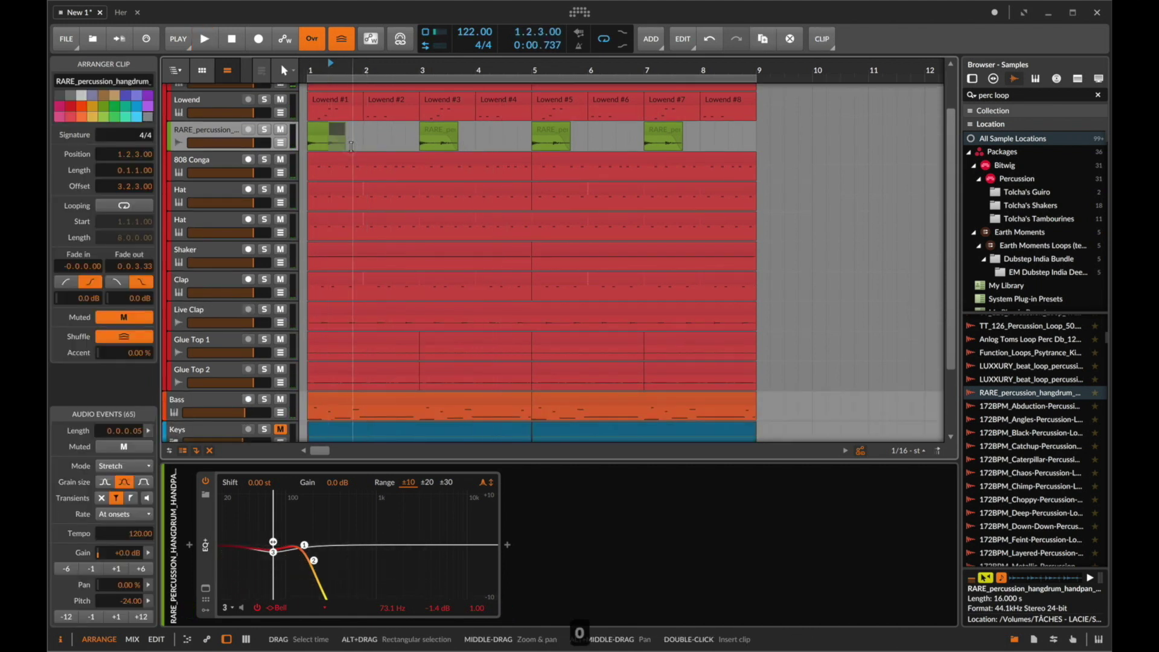
{"action": "left_click", "coordinate": [442, 147]}
{"action": "left_click", "coordinate": [451, 130]}
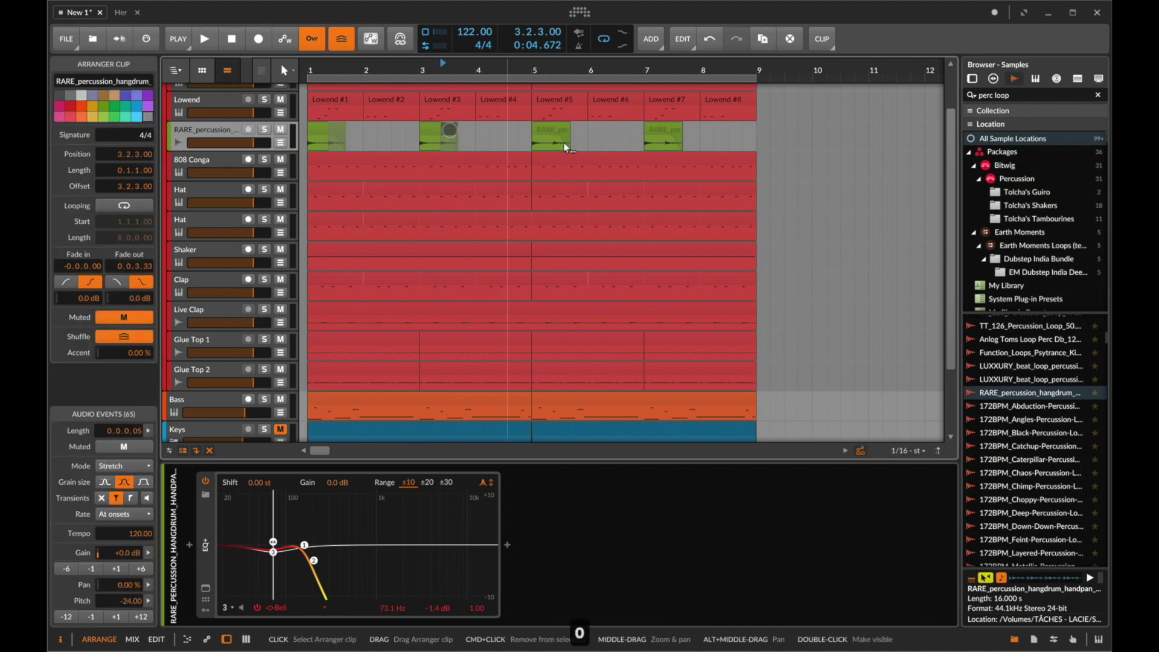
{"action": "left_click", "coordinate": [554, 142]}
{"action": "key", "text": "0"}
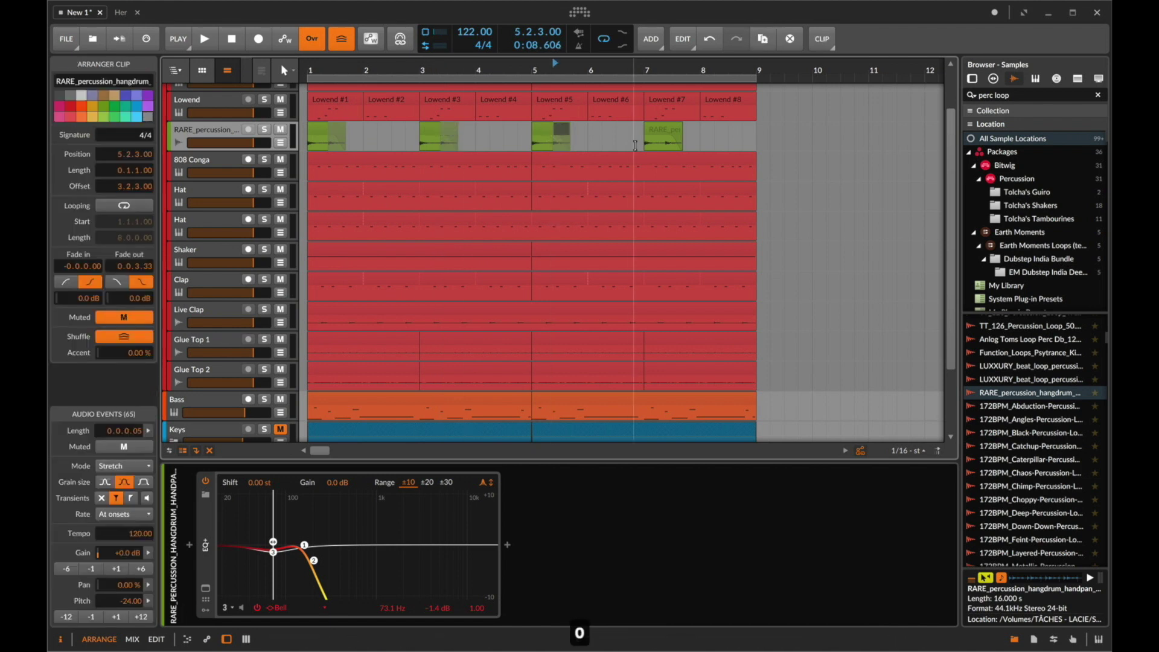
{"action": "left_click", "coordinate": [666, 145]}
{"action": "key", "text": "0"}
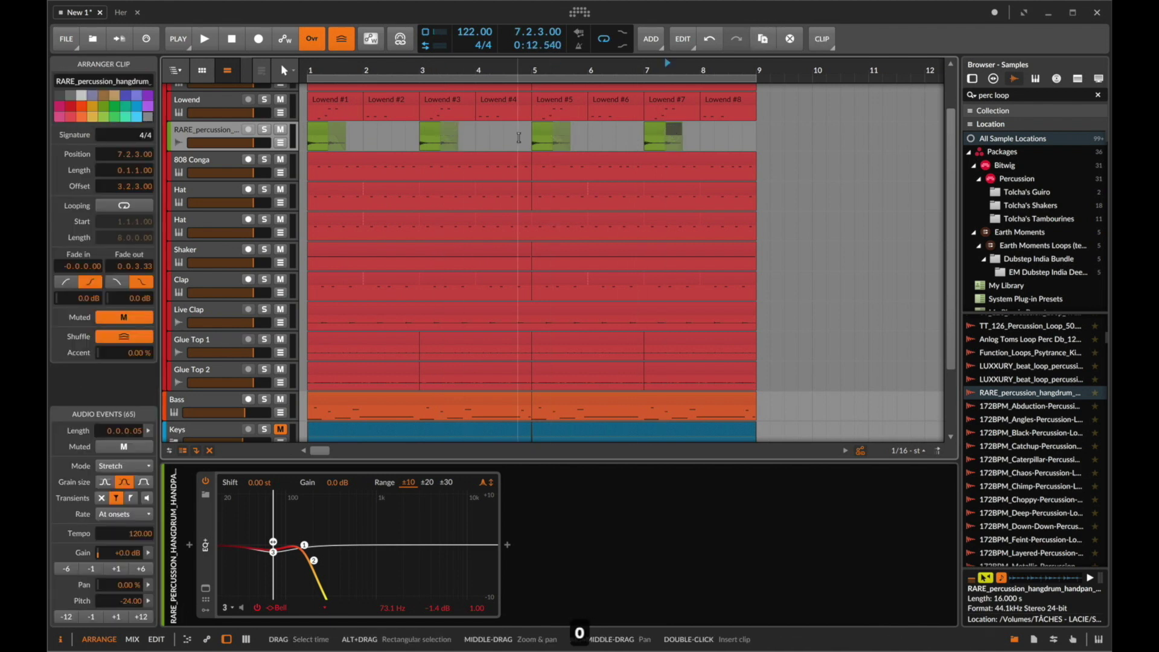
Raise the pitch of the hangdrum clip at 1.1.1 by two octaves to 0 and bypass its EQ+.
{"action": "left_click", "coordinate": [314, 130]}
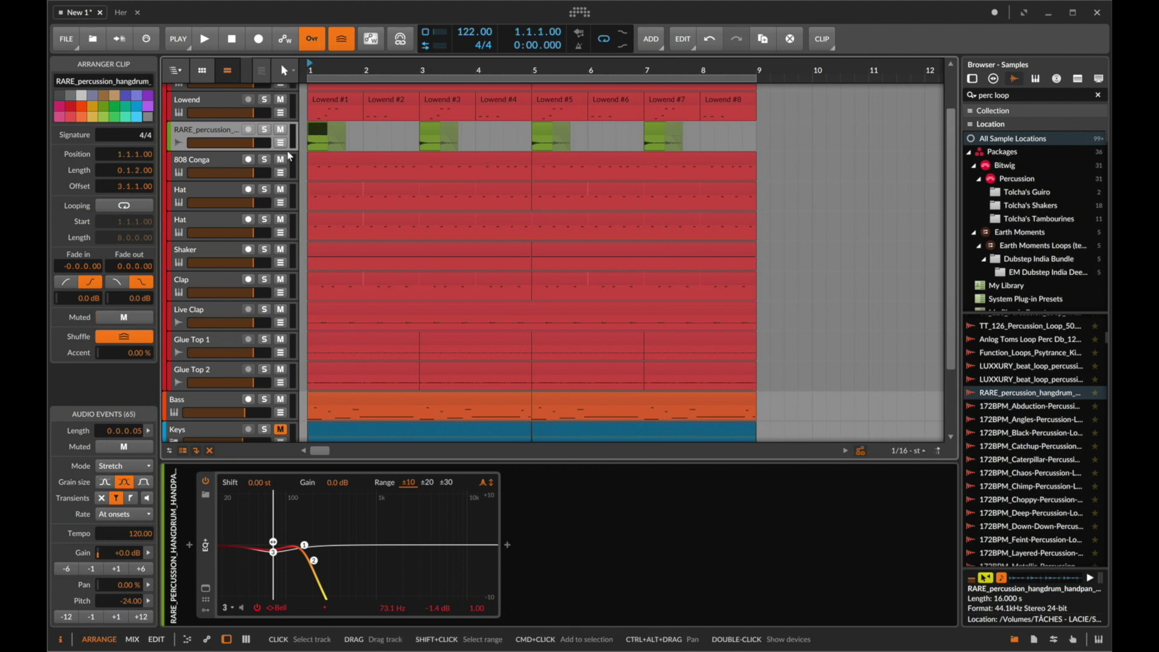
{"action": "key", "text": "space"}
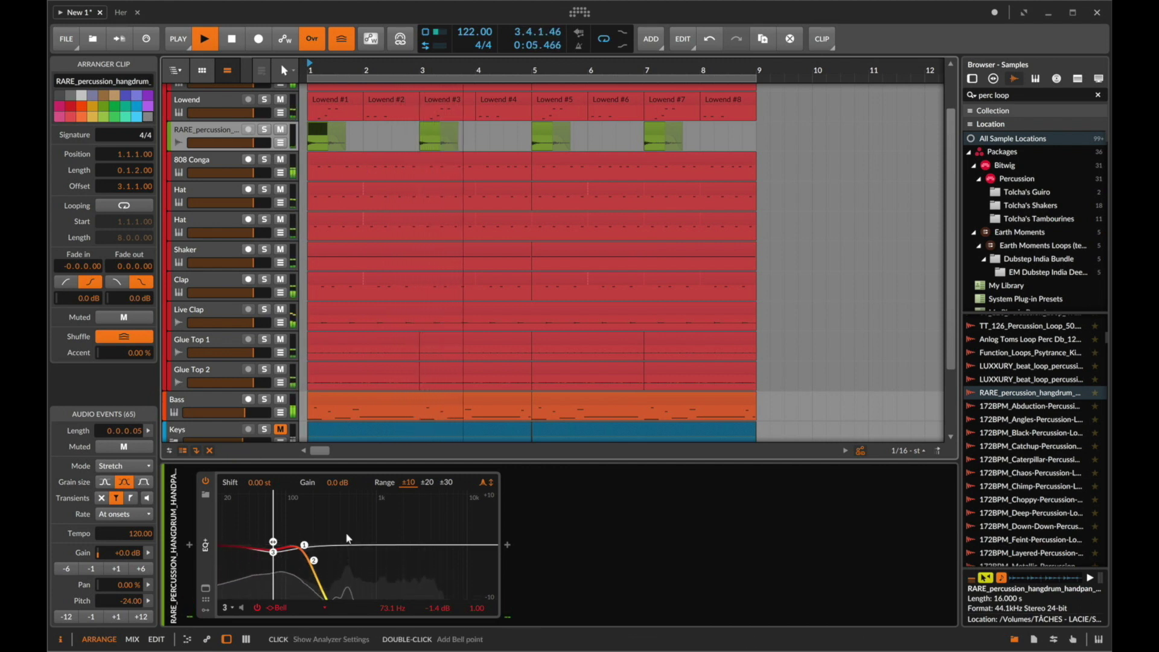
{"action": "left_click", "coordinate": [304, 546]}
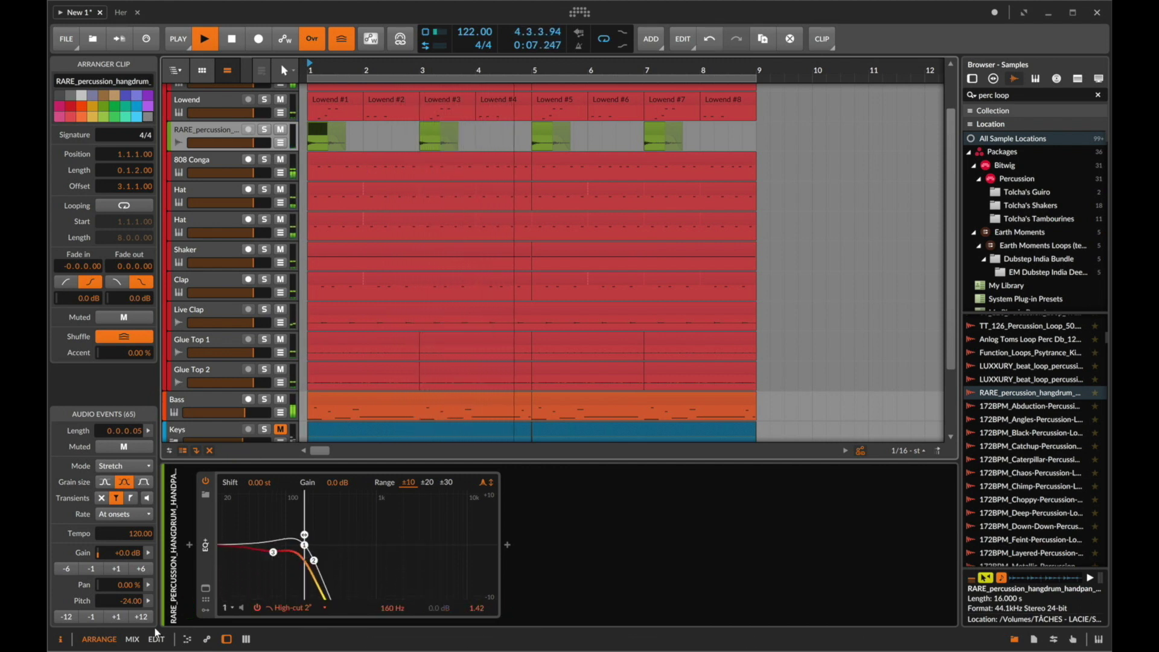
{"action": "left_click", "coordinate": [141, 617]}
{"action": "left_click", "coordinate": [141, 617]}
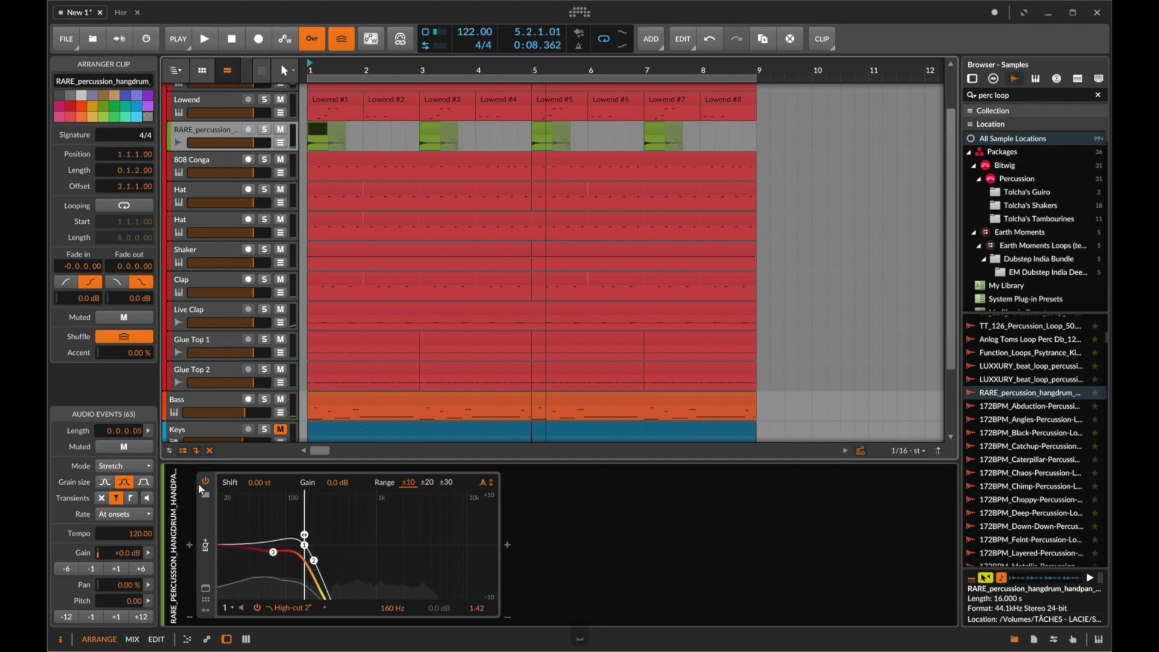
{"action": "key", "text": "space"}
{"action": "key", "text": "space"}
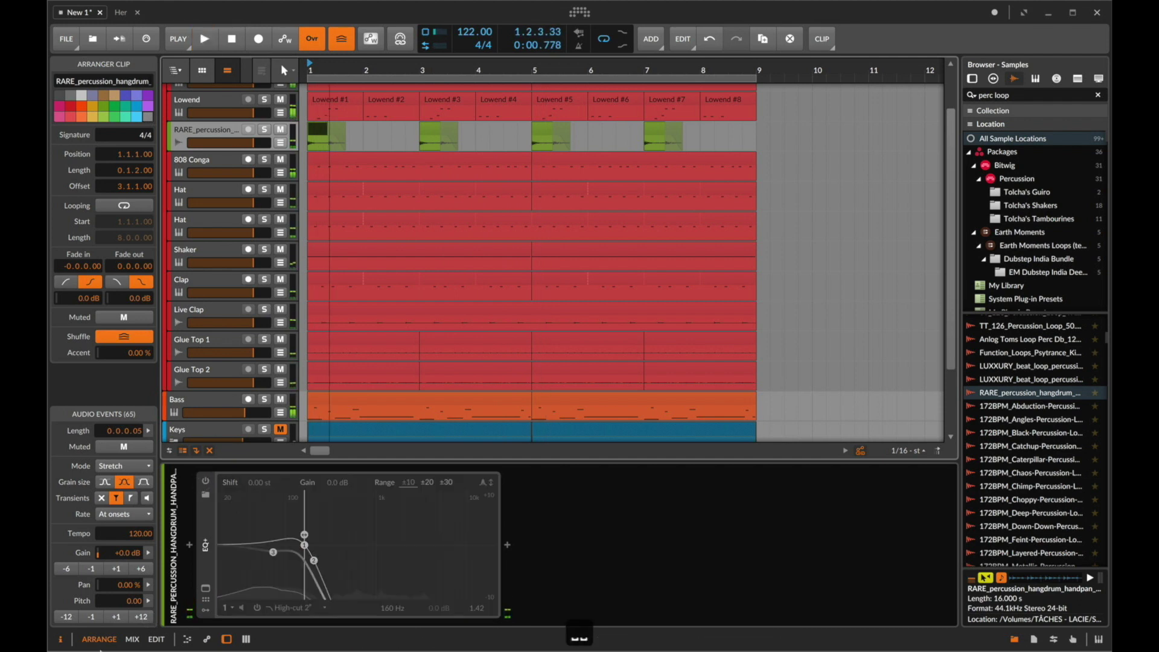
Raise the first hangdrum clip's pitch by single semitones to 3.00 while playing it with the groove.
{"action": "key", "text": "space"}
{"action": "left_click", "coordinate": [113, 617]}
{"action": "left_click", "coordinate": [115, 617]}
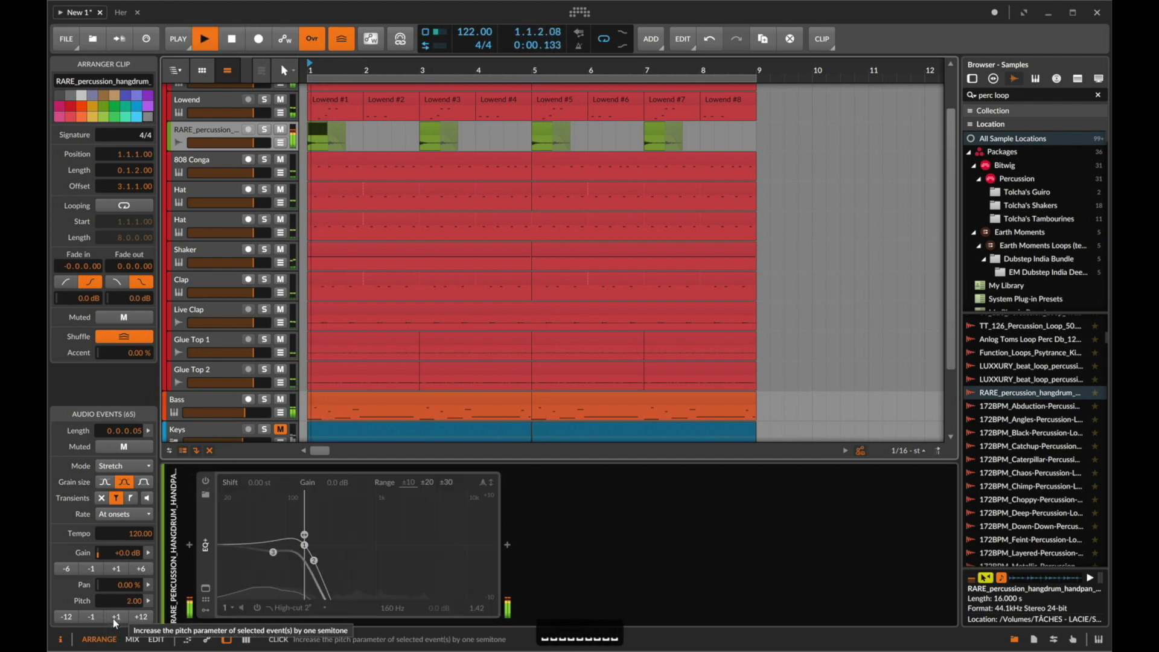
{"action": "left_click", "coordinate": [115, 617]}
{"action": "key", "text": "space"}
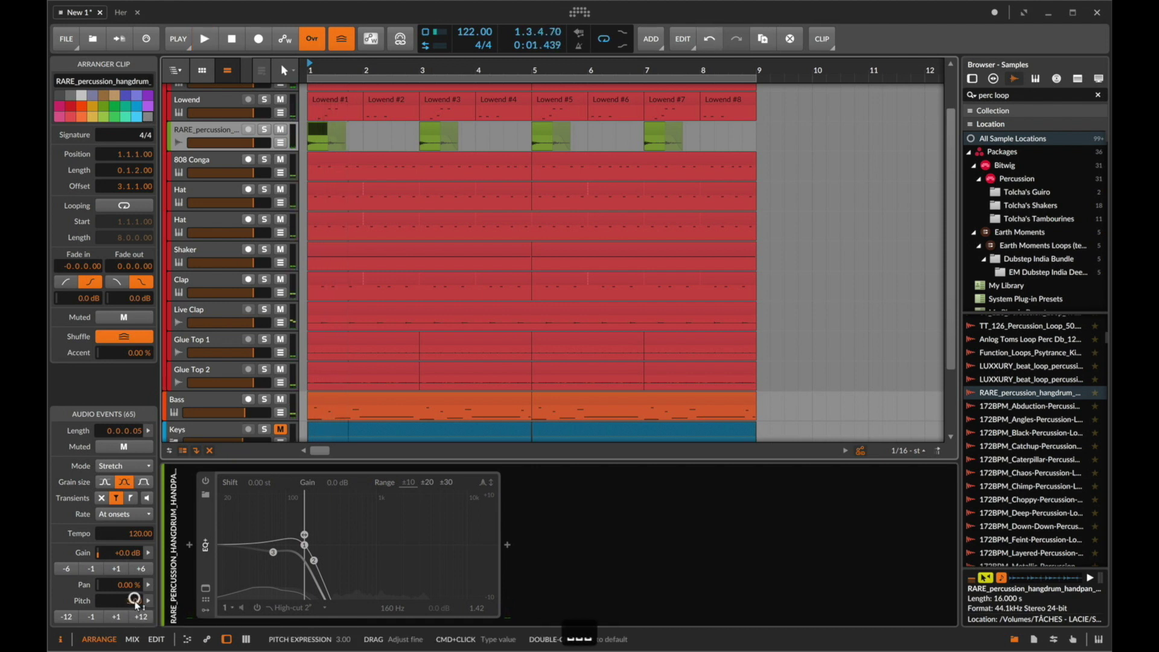
Try pitch values of 15 and 16 on the first hangdrum clip during playback.
{"action": "left_click_drag", "start_coordinate": [136, 606], "coordinate": [135, 603]}
{"action": "key", "text": "space"}
{"action": "key", "text": "space"}
{"action": "key", "text": "Return"}
{"action": "key", "text": "space"}
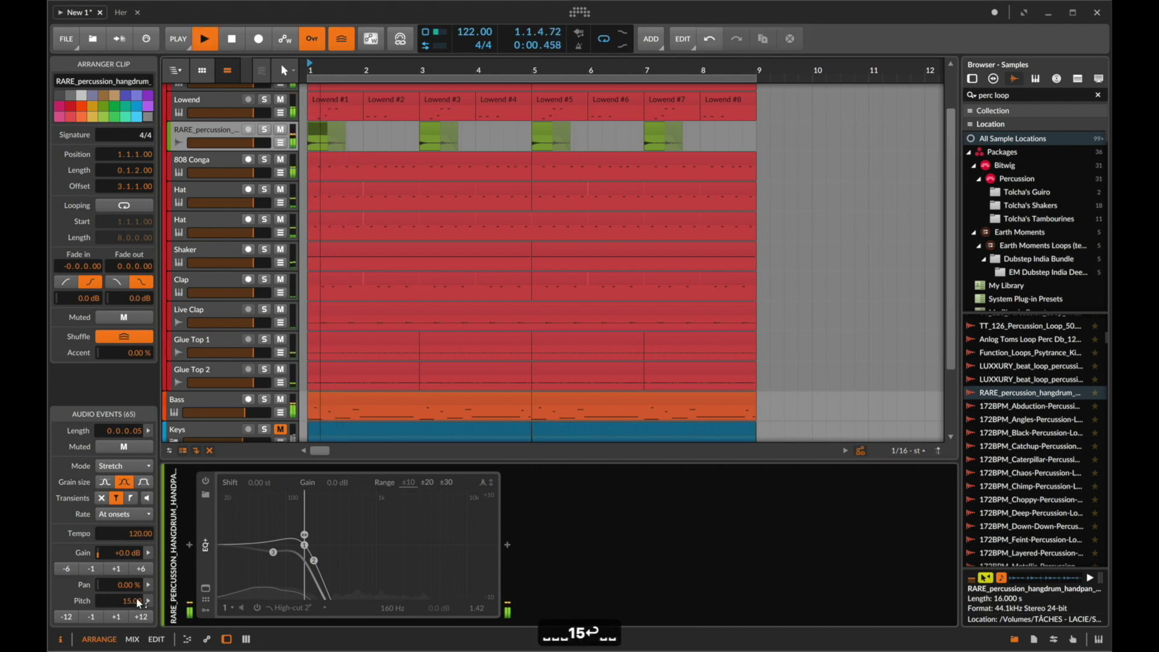
{"action": "type", "text": "16"}
{"action": "key", "text": "Return"}
{"action": "key", "text": "space"}
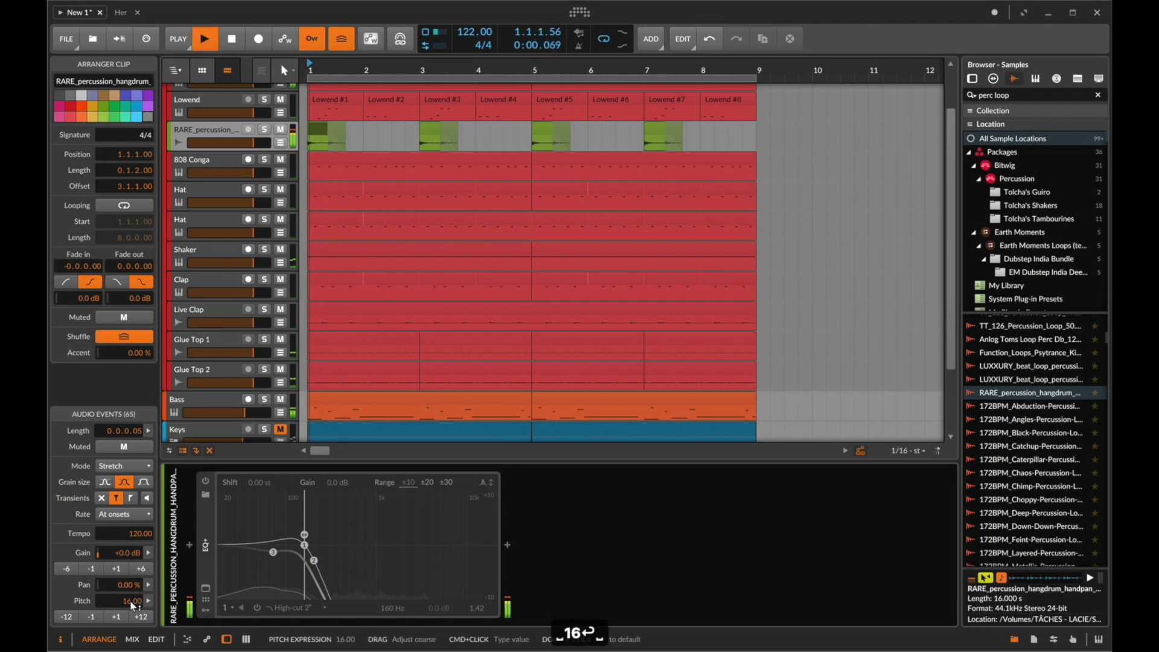
Set the first hangdrum clip's pitch to 15.4, lower it three octaves to -20.60 and play it.
{"action": "type", "text": "15.4"}
{"action": "key", "text": "Return"}
{"action": "key", "text": "space"}
{"action": "key", "text": "space"}
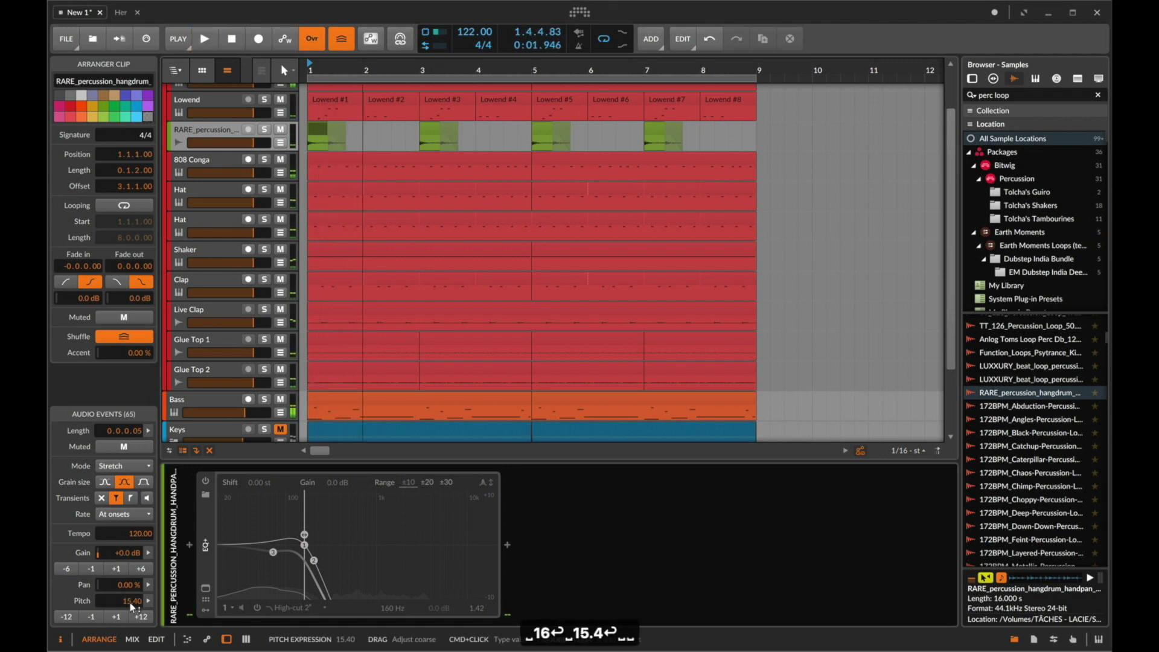
{"action": "double_click", "coordinate": [72, 617]}
{"action": "key", "text": "space"}
{"action": "key", "text": "space"}
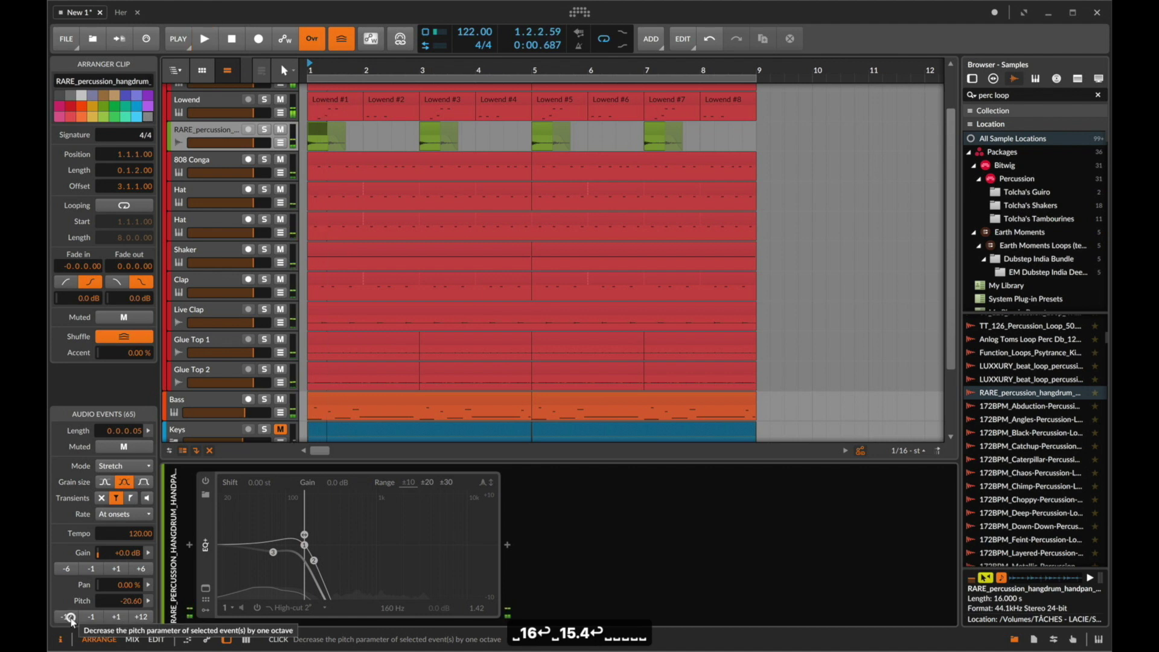
Raise the first hangdrum clip's pitch in steps to -3.60, replaying the opening after the changes.
{"action": "key", "text": "space"}
{"action": "left_click", "coordinate": [116, 617]}
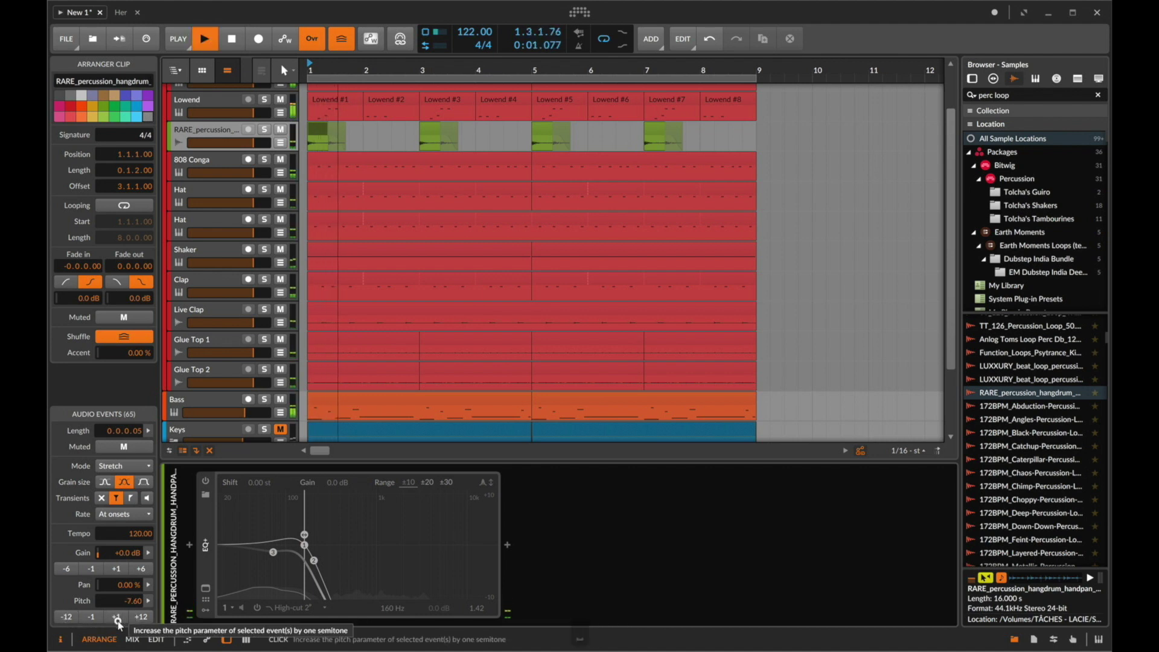
{"action": "left_click", "coordinate": [116, 617]}
{"action": "key", "text": "space"}
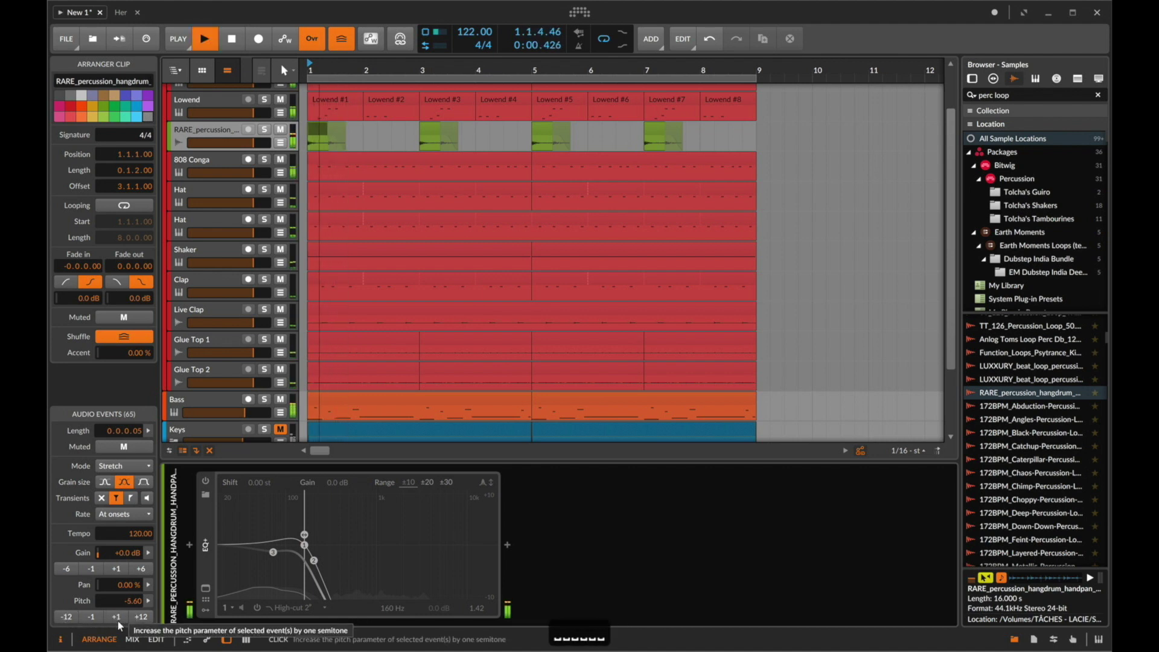
{"action": "key", "text": "space"}
{"action": "left_click", "coordinate": [118, 619]}
{"action": "key", "text": "space"}
{"action": "key", "text": "space"}
{"action": "left_click", "coordinate": [117, 619]}
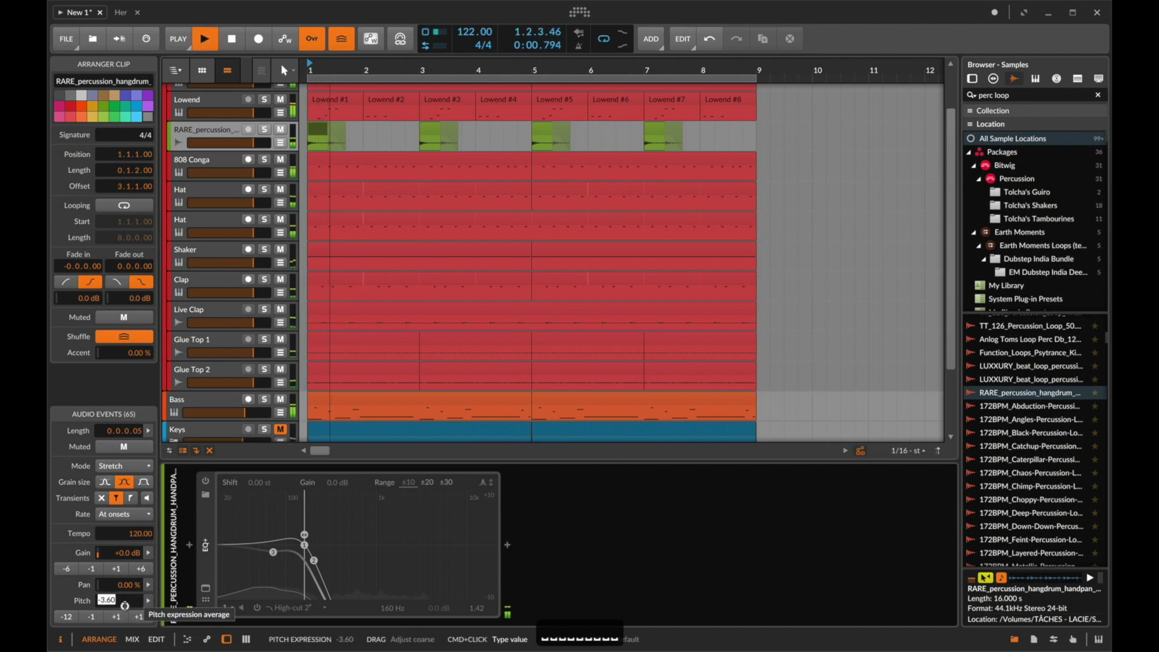
Try pitch values of -4, -3 and -3.5 on the first hangdrum clip against the bass.
{"action": "key", "text": "space"}
{"action": "left_click", "coordinate": [136, 604], "text": "super"}
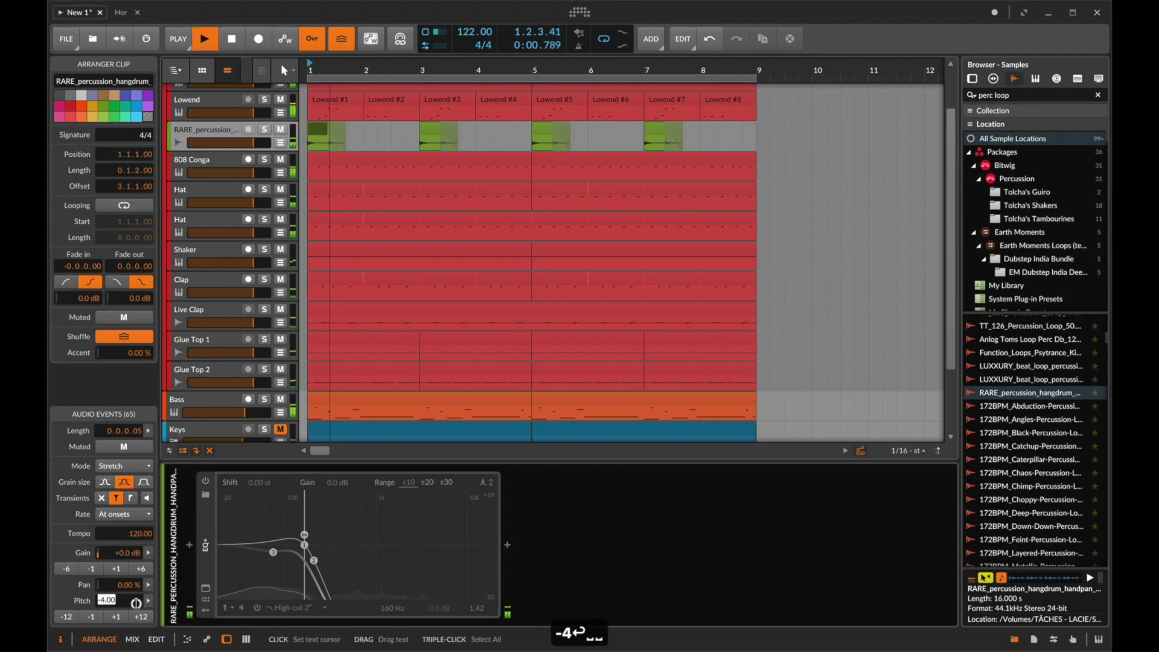
{"action": "type", "text": "-3"}
{"action": "key", "text": "Return"}
{"action": "key", "text": "space"}
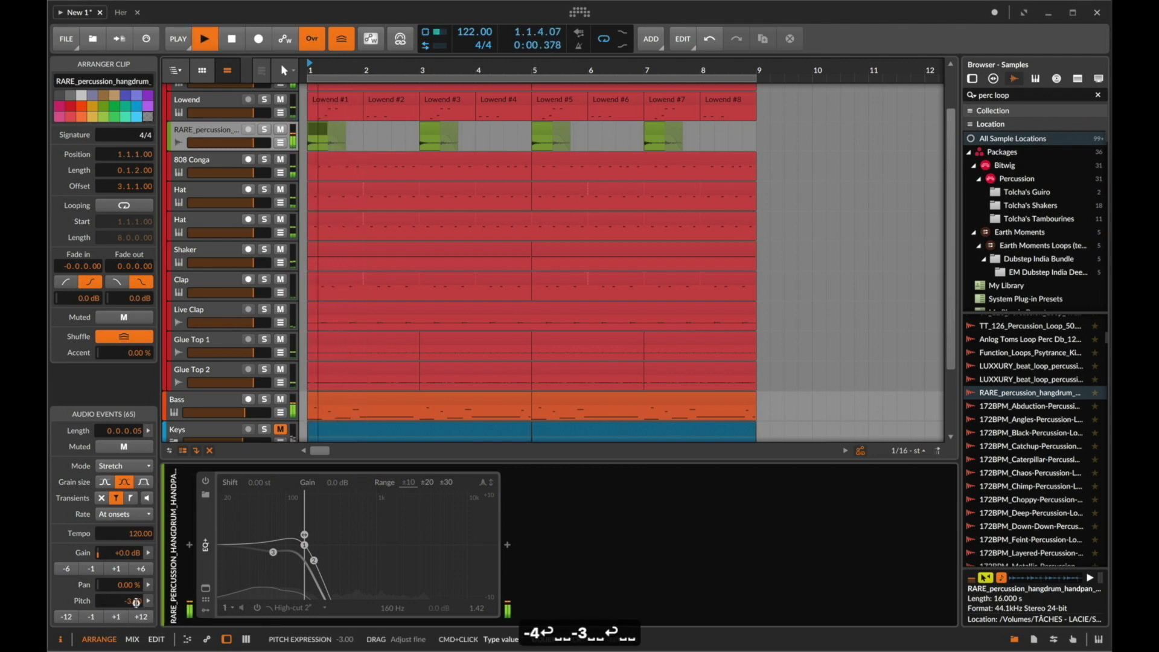
{"action": "left_click", "coordinate": [136, 603], "text": "super"}
{"action": "type", "text": "-3"}
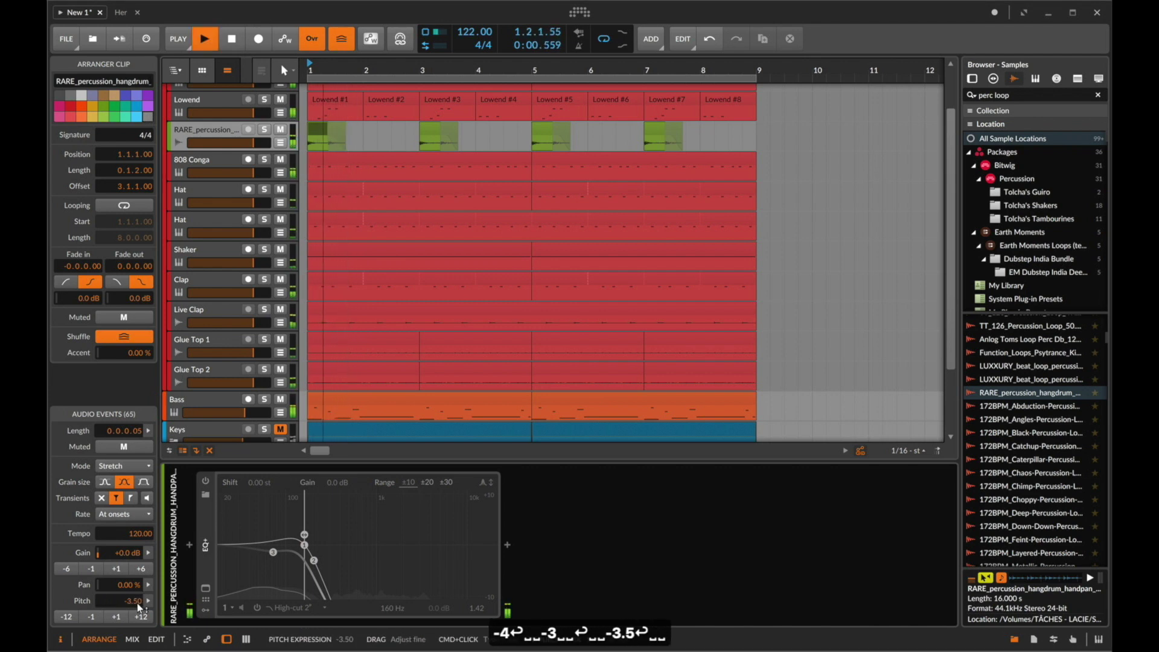
Set the first hangdrum clip's pitch to -3.8 and play it from bar 1.
{"action": "left_click", "coordinate": [137, 603], "text": "super"}
{"action": "type", "text": "-"}
{"action": "key", "text": "space"}
{"action": "key", "text": "space"}
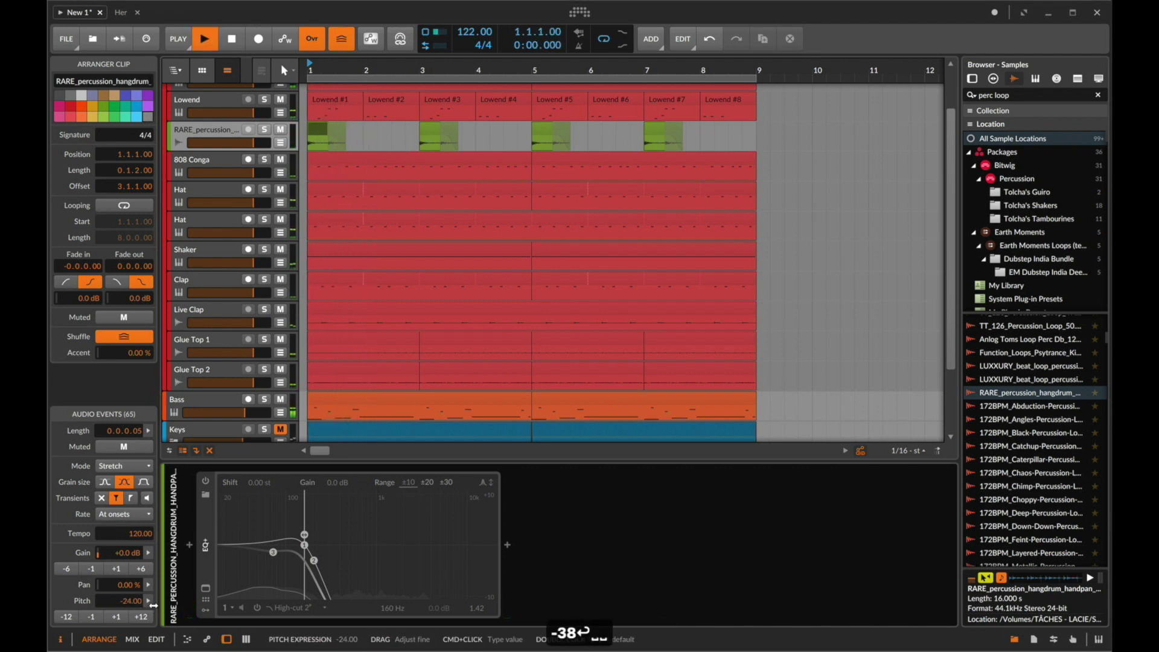
{"action": "left_click", "coordinate": [128, 602]}
{"action": "type", "text": "-3.8"}
{"action": "key", "text": "Return"}
{"action": "key", "text": "space"}
{"action": "key", "text": "space"}
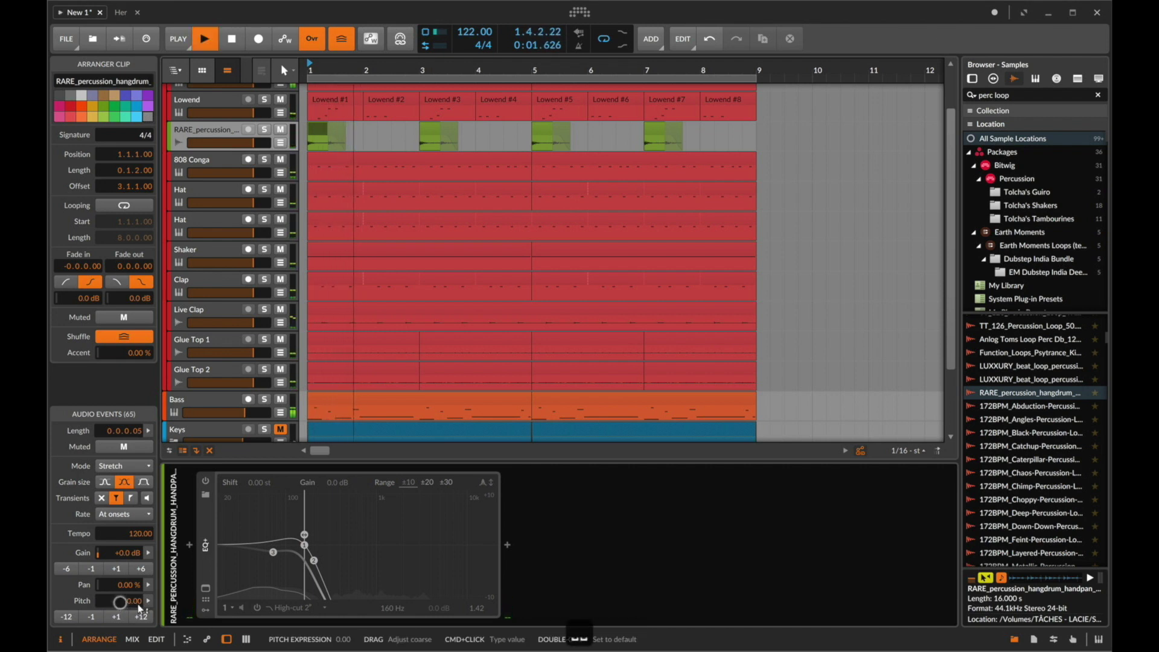
Try a pitch of -24 on the first hangdrum clip with repeated playback, and undo the pitch change.
{"action": "key", "text": "space"}
{"action": "key", "text": "space"}
{"action": "left_click_drag", "start_coordinate": [138, 603], "coordinate": [135, 642]}
{"action": "key", "text": "space"}
{"action": "key", "text": "space"}
{"action": "key", "text": "space"}
{"action": "key", "text": "space"}
{"action": "key", "text": "space"}
{"action": "key", "text": "space"}
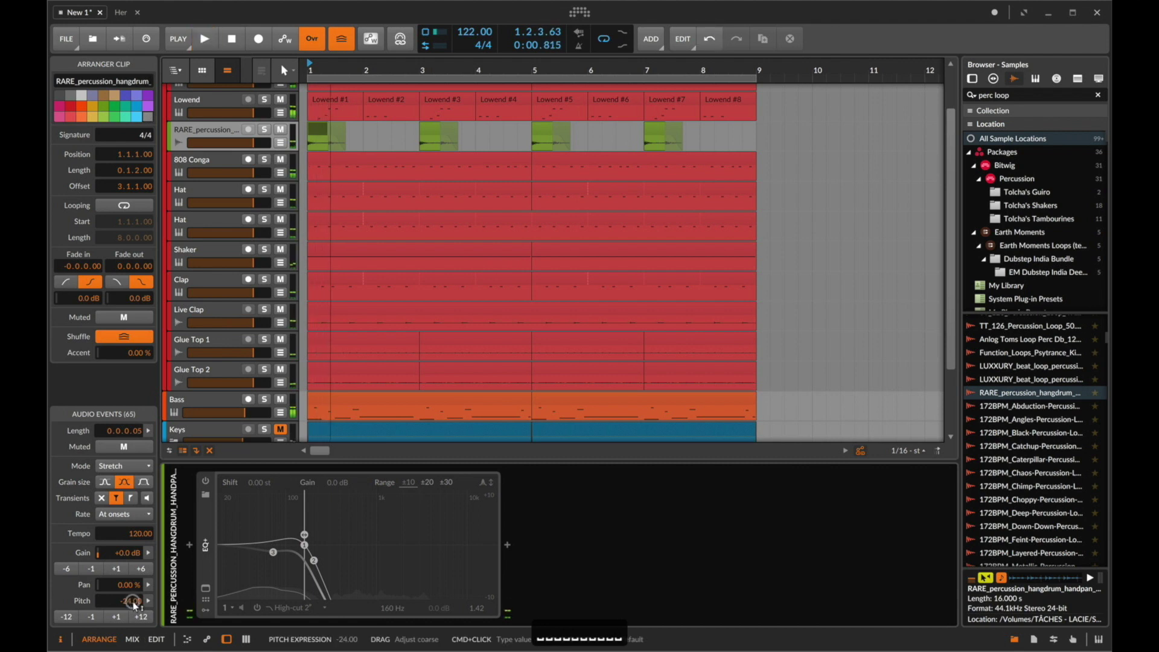
{"action": "key", "text": "super+z"}
{"action": "key", "text": "space"}
Fine-tune the first hangdrum clip's pitch to about -4.01, replaying its opening hit repeatedly.
{"action": "left_click_drag", "start_coordinate": [135, 603], "coordinate": [138, 602]}
{"action": "key", "text": "space"}
{"action": "key", "text": "space"}
{"action": "key", "text": "space"}
{"action": "key", "text": "space"}
{"action": "key", "text": "space"}
{"action": "key", "text": "space"}
{"action": "key", "text": "space"}
{"action": "key", "text": "space"}
{"action": "key", "text": "space"}
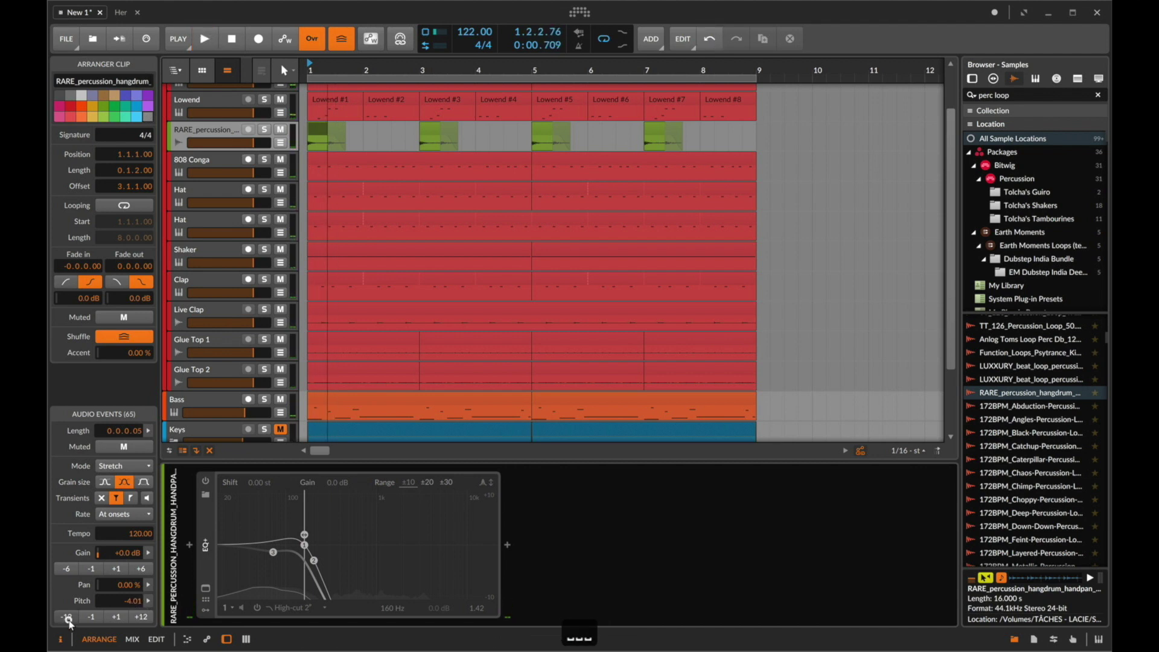
Lower the first hangdrum clip's pitch by octaves to -24.00 and turn its EQ+ back on.
{"action": "left_click", "coordinate": [67, 617]}
{"action": "key", "text": "space"}
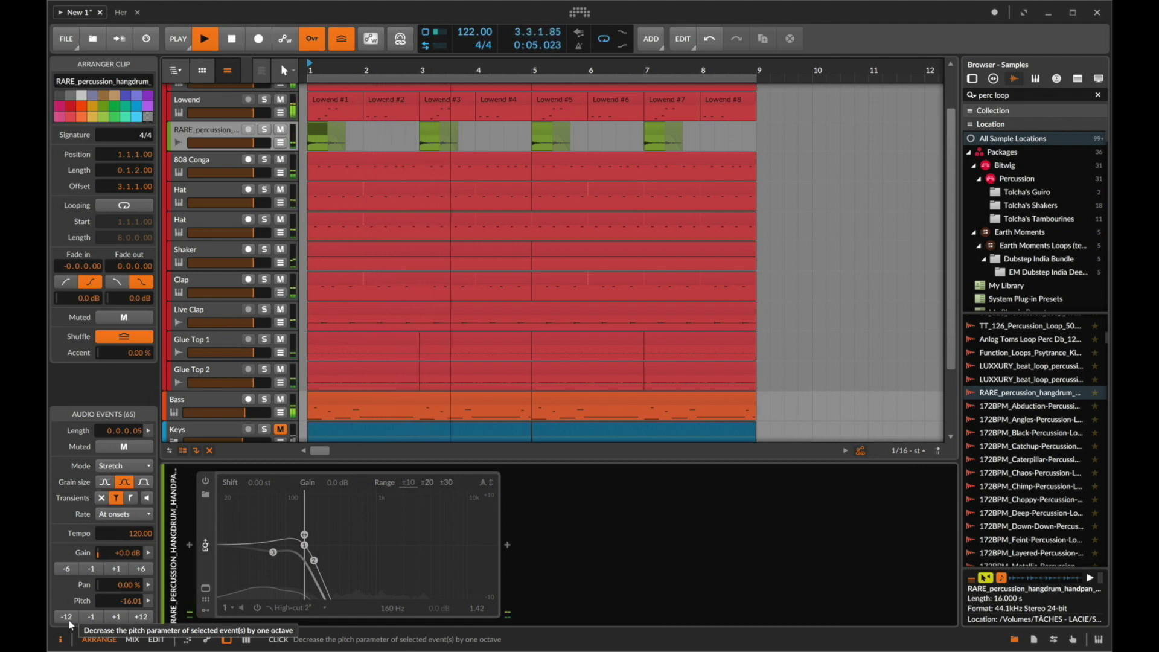
{"action": "key", "text": "space"}
{"action": "left_click", "coordinate": [67, 617]}
{"action": "key", "text": "space"}
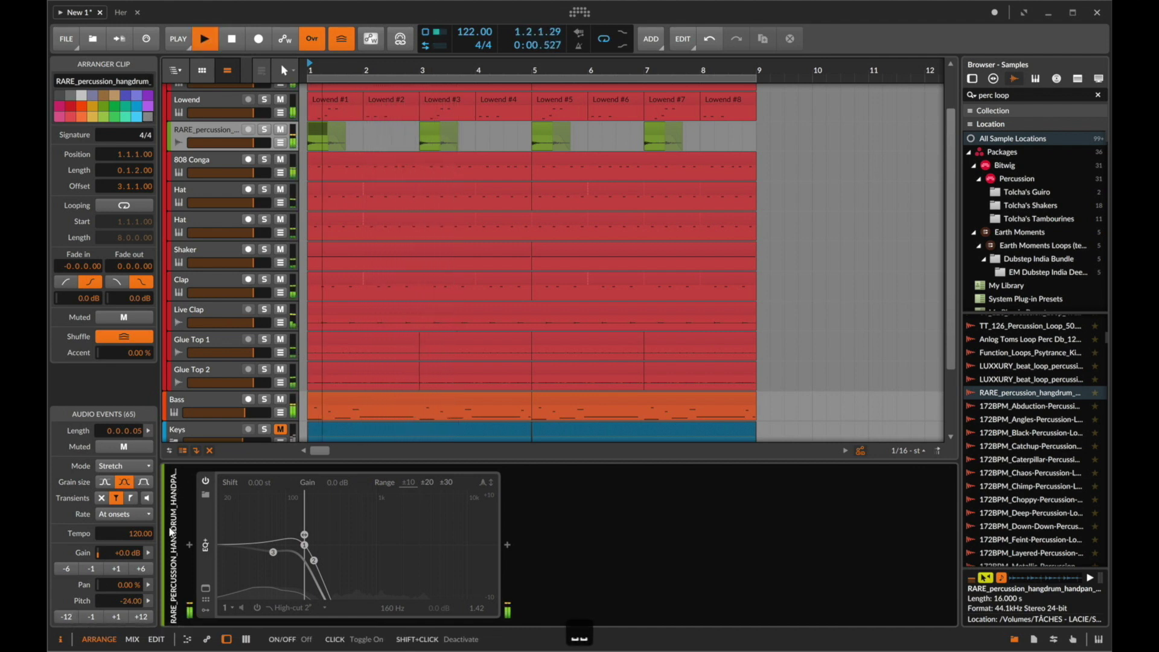
{"action": "left_click", "coordinate": [140, 616]}
{"action": "left_click", "coordinate": [67, 617]}
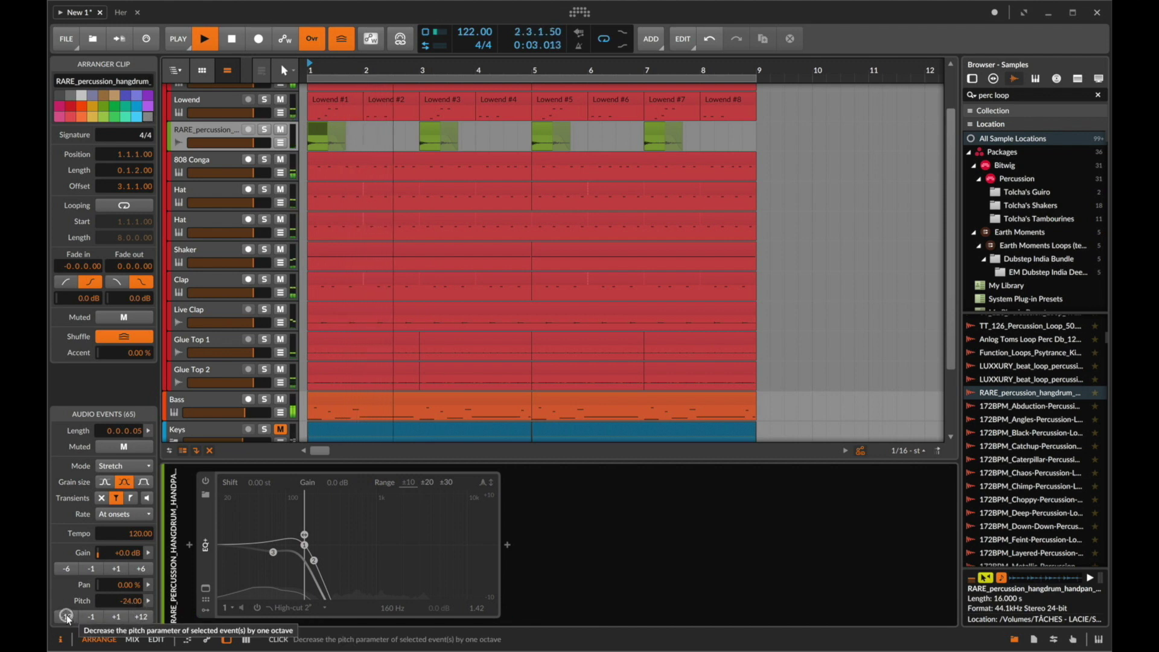
{"action": "left_click", "coordinate": [206, 478]}
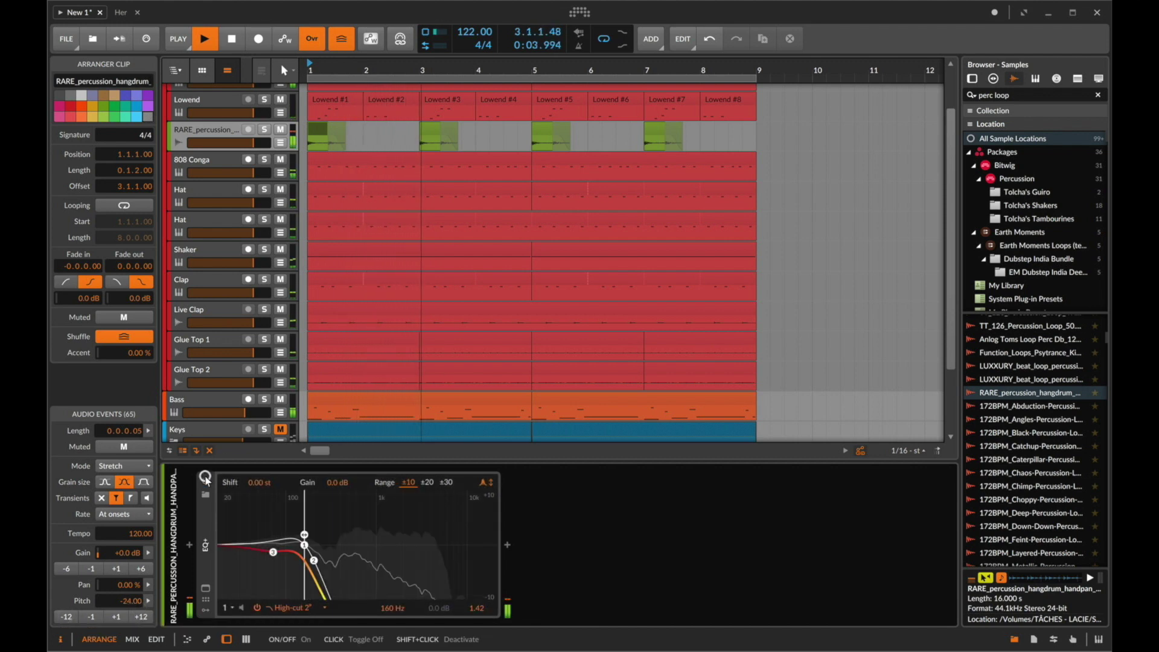
Set the hangdrum percussion track's volume to -5.0 dB and recolor it red to match the other drum tracks.
{"action": "double_click", "coordinate": [252, 143]}
{"action": "type", "text": "-5"}
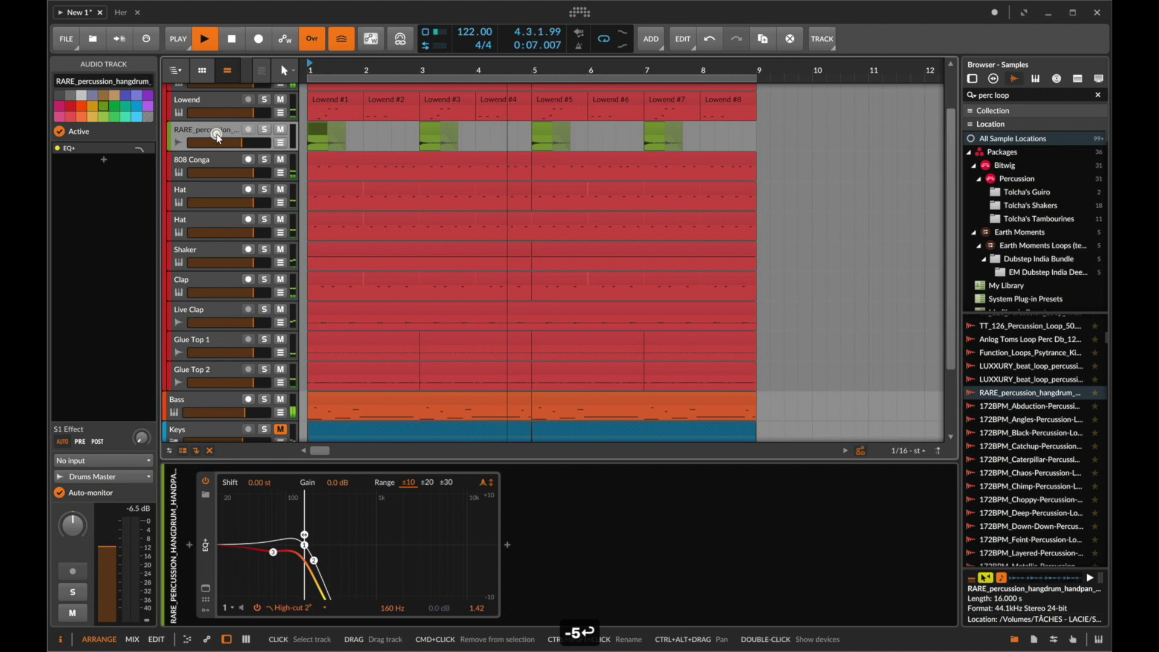
{"action": "right_click", "coordinate": [220, 137]}
{"action": "left_click", "coordinate": [260, 224]}
{"action": "key", "text": "space"}
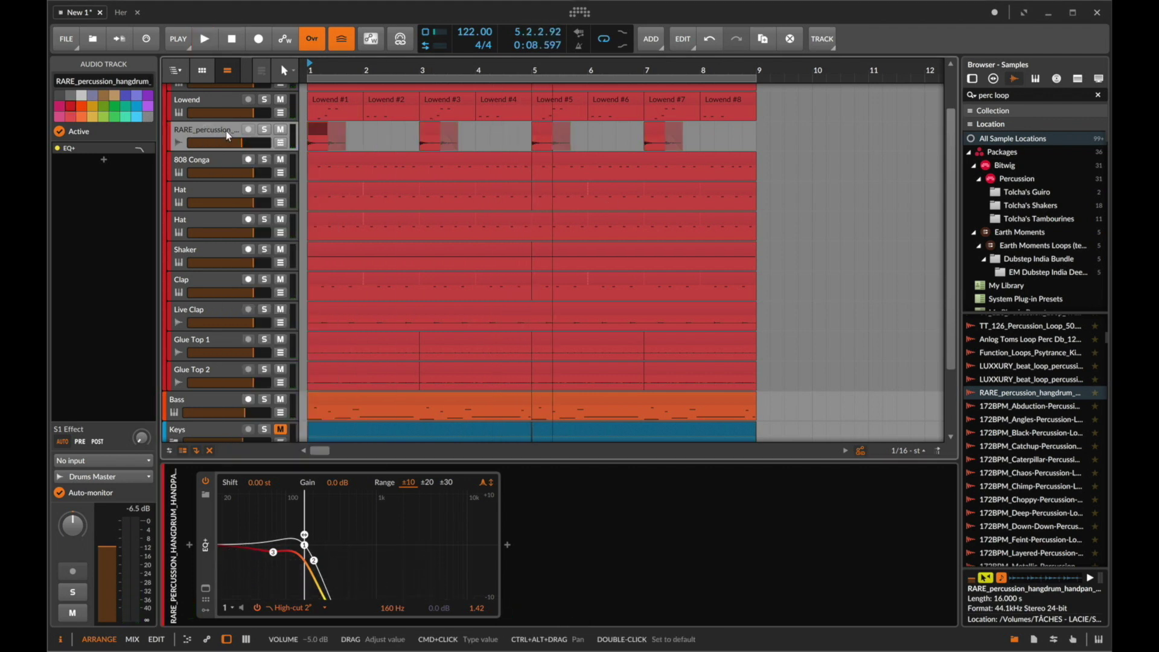
Solo the Drums group and briefly play the groove from bar 1.
{"action": "scroll", "coordinate": [269, 118], "scroll_direction": "up", "scroll_amount": 2}
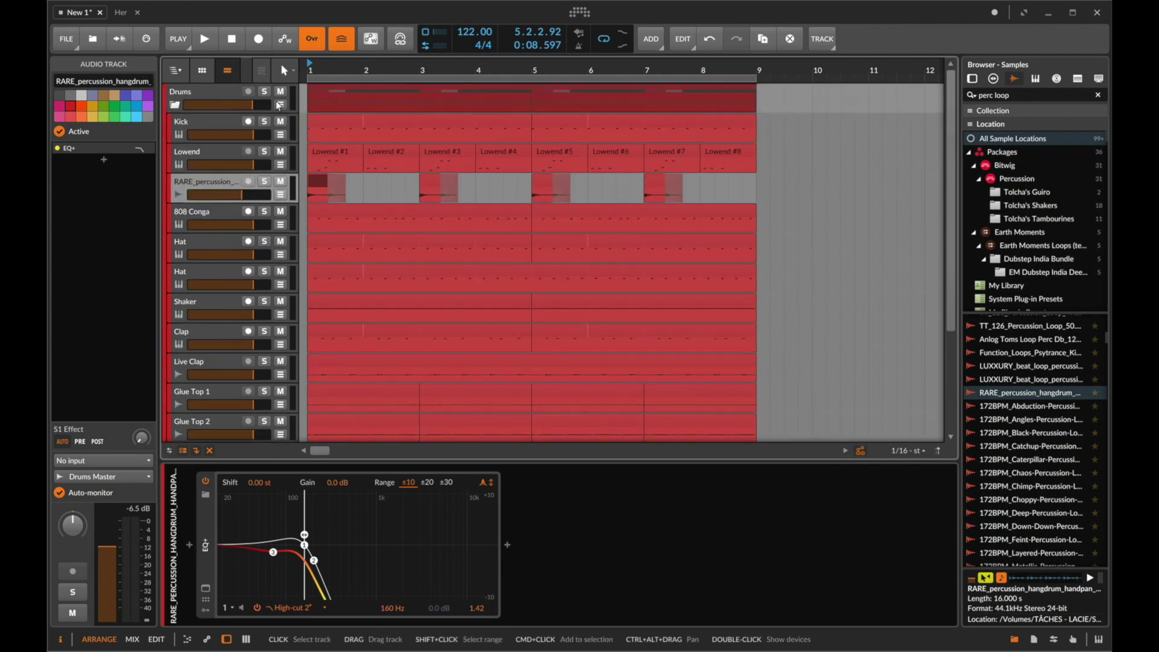
{"action": "left_click", "coordinate": [267, 92]}
{"action": "scroll", "coordinate": [256, 163], "scroll_direction": "down", "scroll_amount": 5}
{"action": "scroll", "coordinate": [256, 163], "scroll_direction": "up", "scroll_amount": 5}
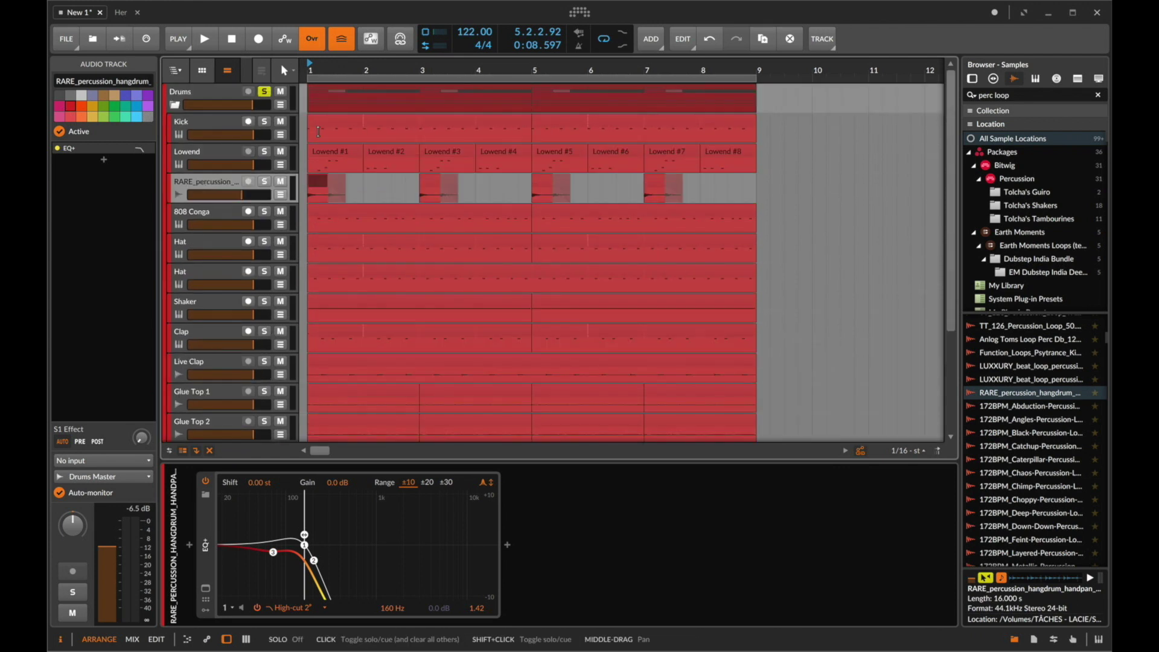
{"action": "key", "text": "space"}
{"action": "key", "text": "space"}
Duplicate the hangdrum track's range from 1.1.1.00 to 1.3.1.00 directly after itself.
{"action": "left_click", "coordinate": [338, 182]}
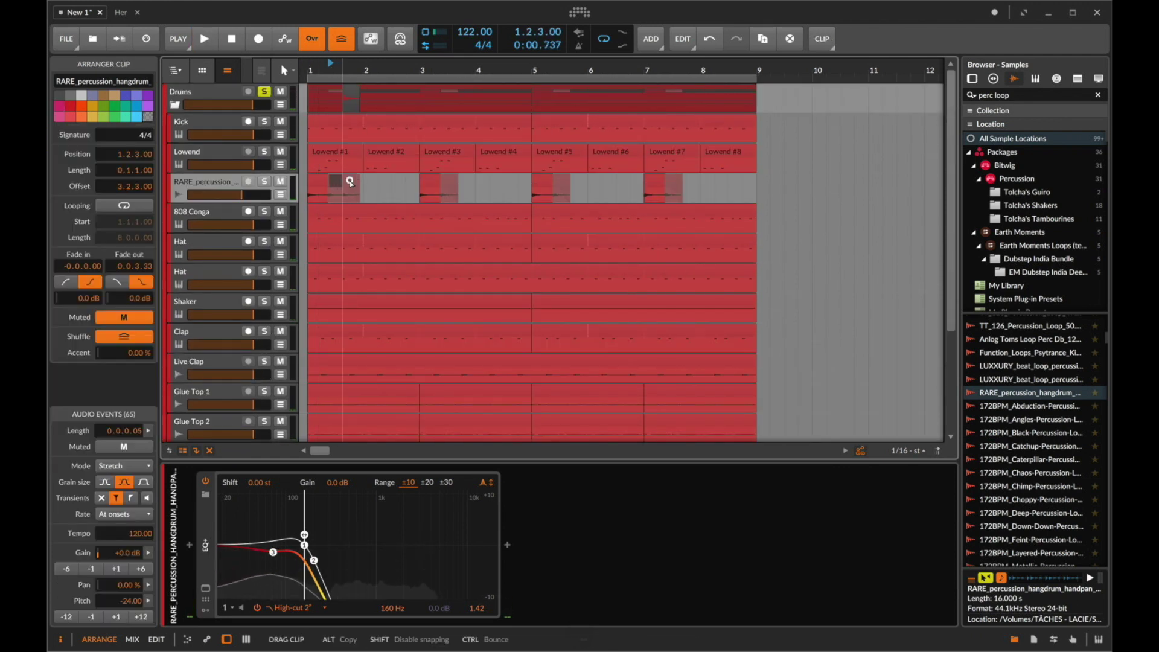
{"action": "key", "text": "super+z"}
{"action": "key", "text": "2"}
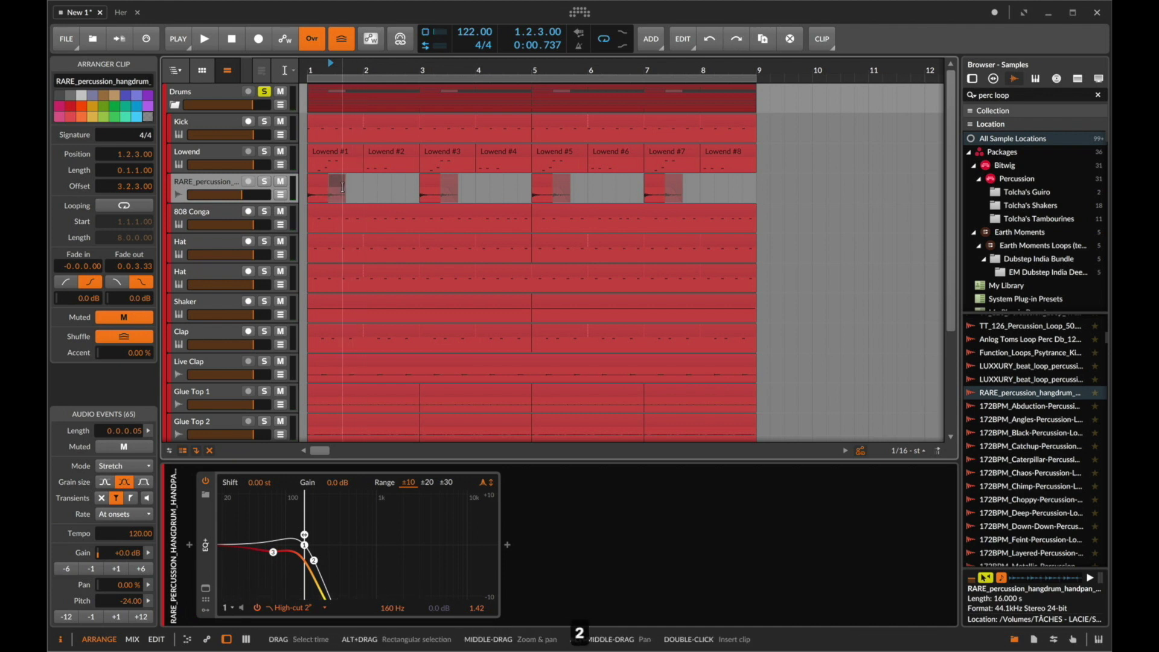
{"action": "left_click", "coordinate": [341, 188]}
{"action": "left_click_drag", "start_coordinate": [336, 189], "coordinate": [308, 189]}
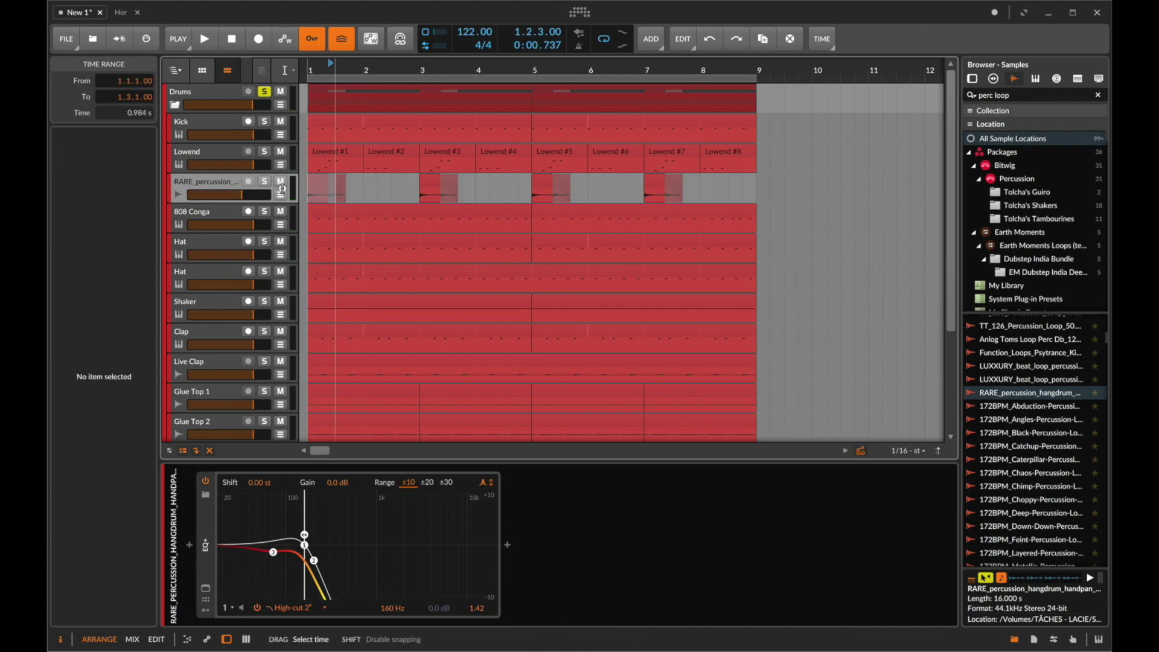
{"action": "key", "text": "super+d"}
{"action": "left_click", "coordinate": [386, 189]}
{"action": "key", "text": "1"}
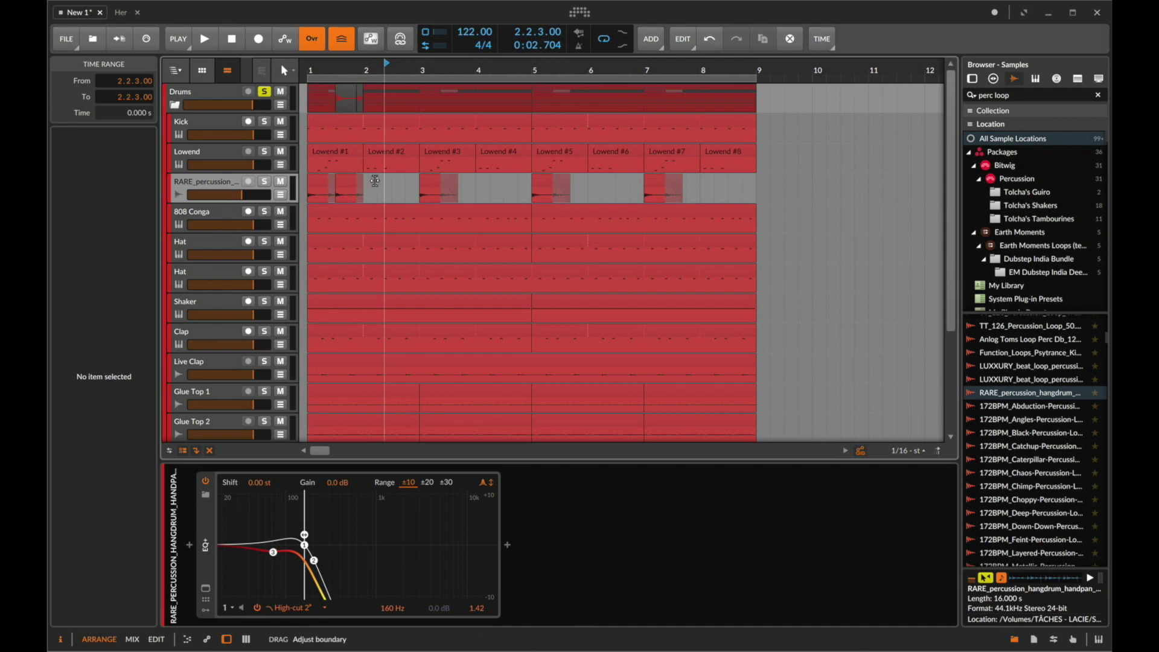
Move the copied hangdrum clip to start at 1.4.3.00, remove the leftover muted piece, and play from bar 1.
{"action": "left_click", "coordinate": [360, 180]}
{"action": "key", "text": "Delete"}
{"action": "left_click", "coordinate": [360, 181]}
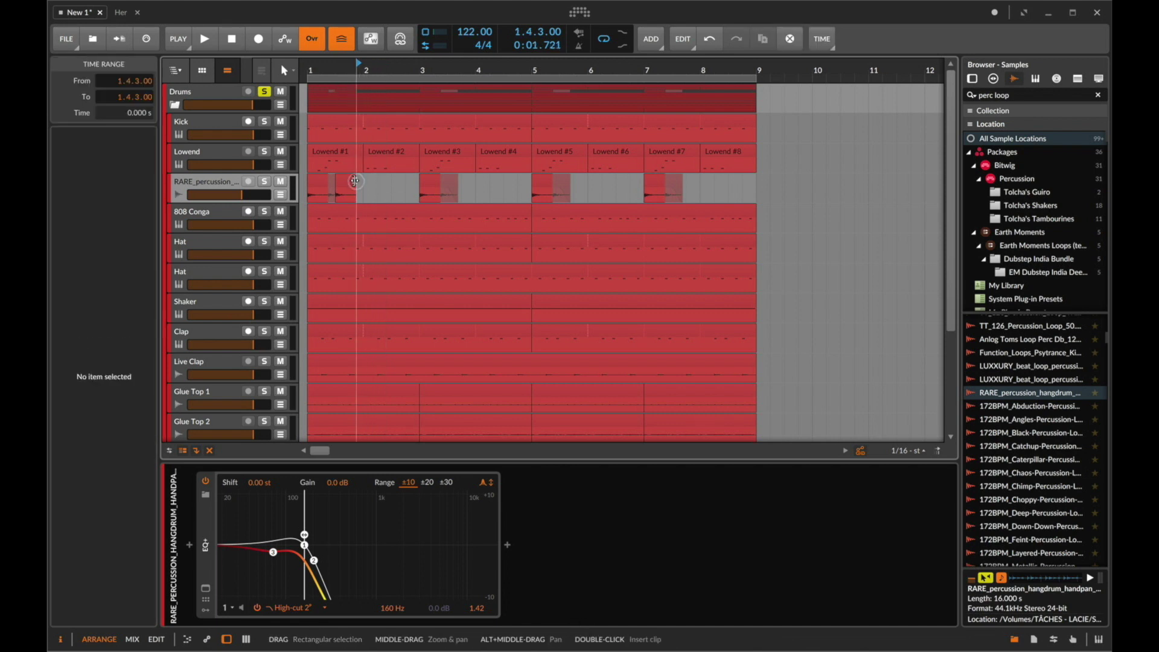
{"action": "mouse_move", "coordinate": [355, 180]}
{"action": "left_mouse_down"}
{"action": "mouse_move", "coordinate": [379, 181]}
{"action": "mouse_move", "coordinate": [357, 180]}
{"action": "left_mouse_up"}
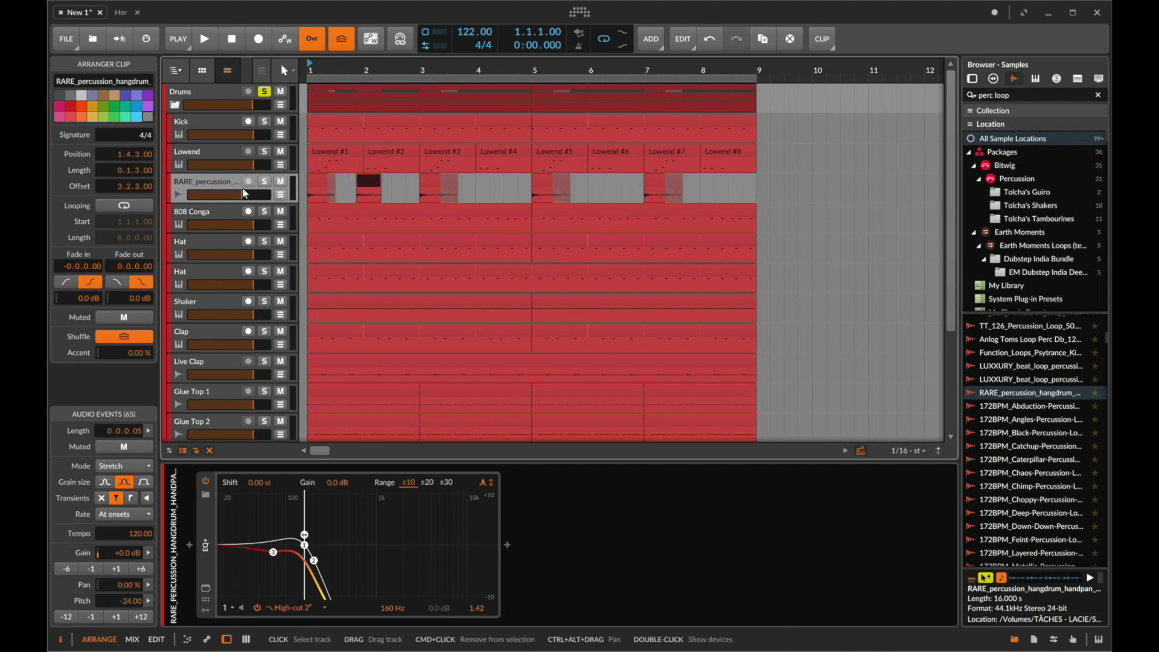
{"action": "key", "text": "space"}
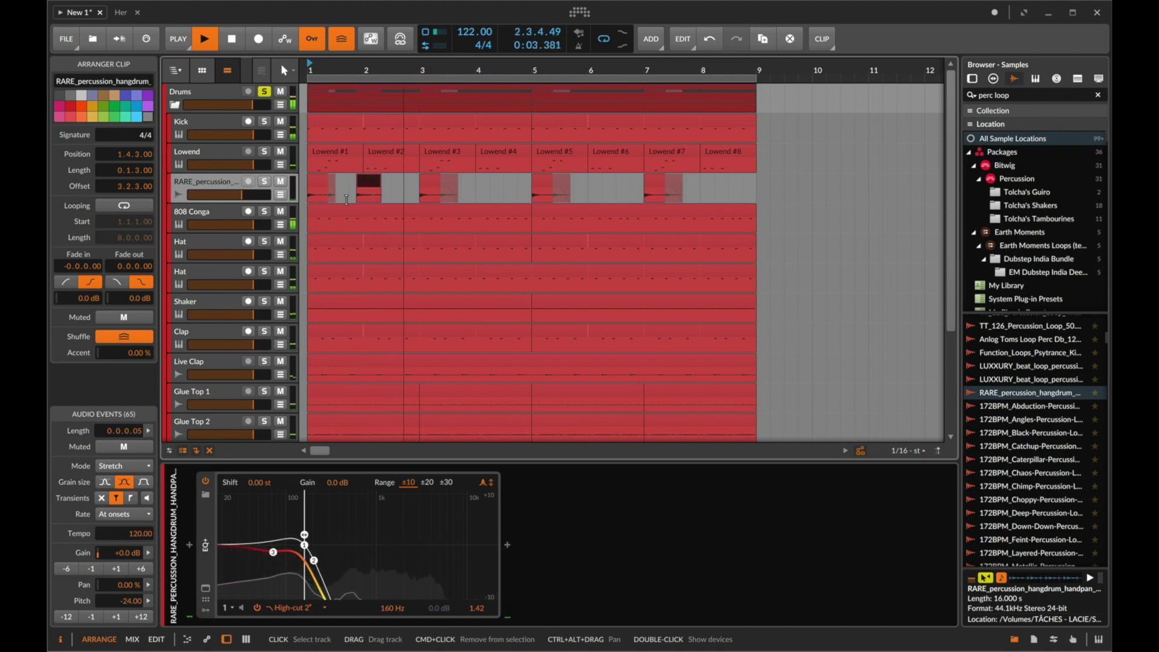
Duplicate the hangdrum pattern from 1.1.1.00 to 3.1.1.00 three times to fill all eight bars, and listen to it.
{"action": "key", "text": "super+d"}
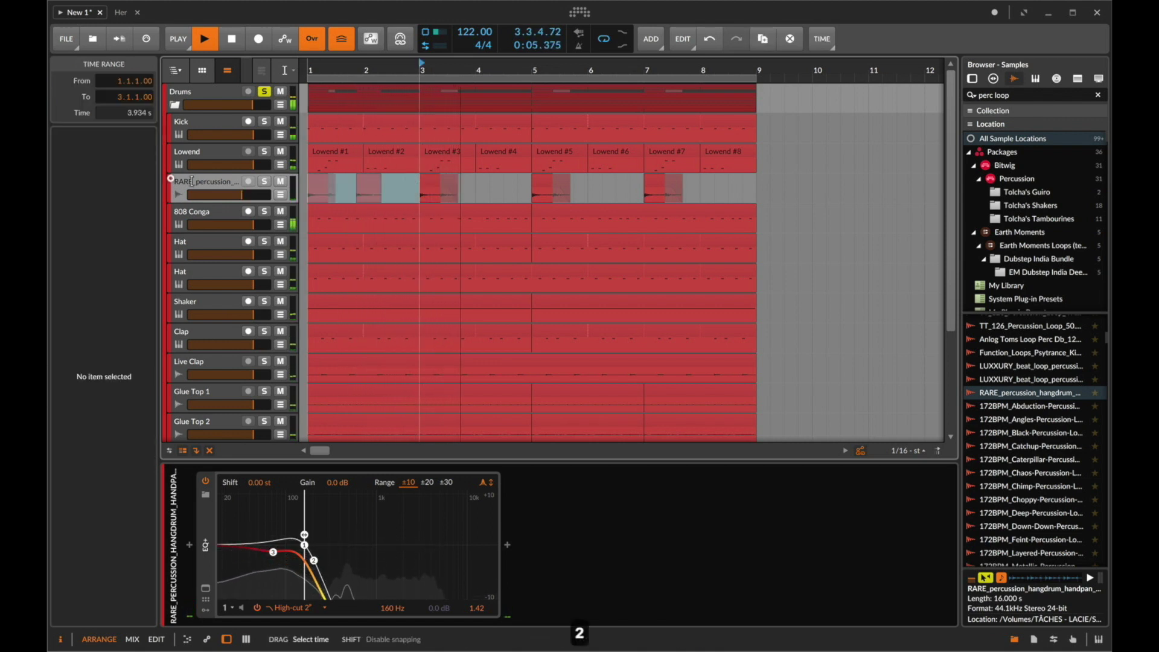
{"action": "key", "text": "super+d"}
{"action": "key", "text": "super+d"}
{"action": "key", "text": "1"}
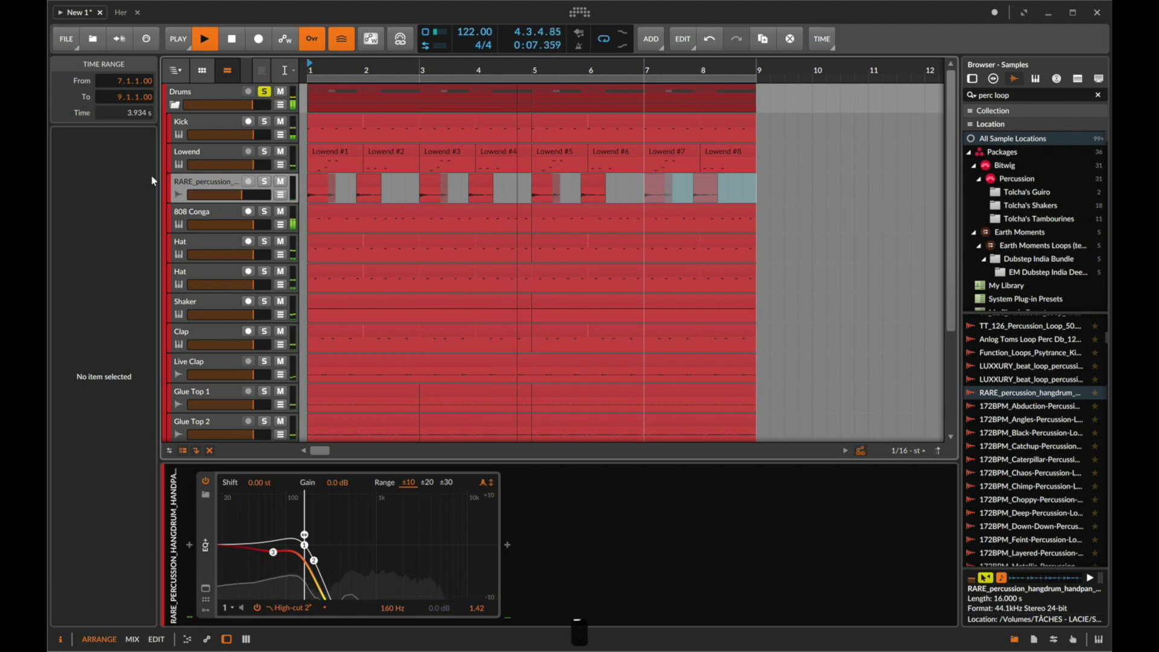
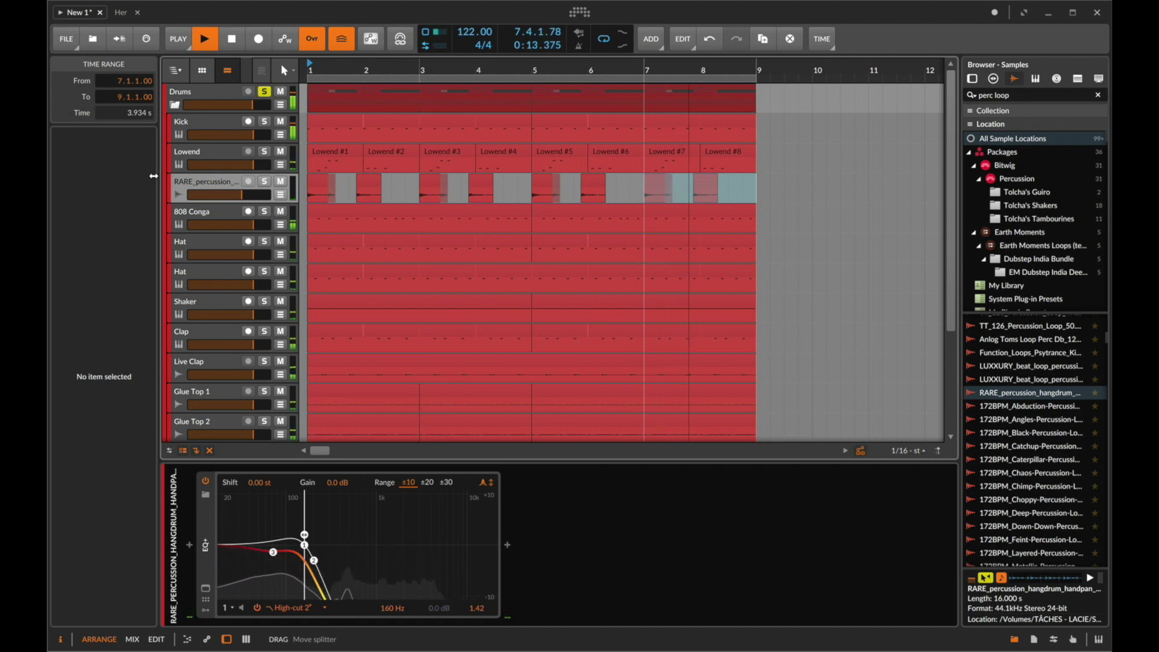
{"action": "key", "text": "space"}
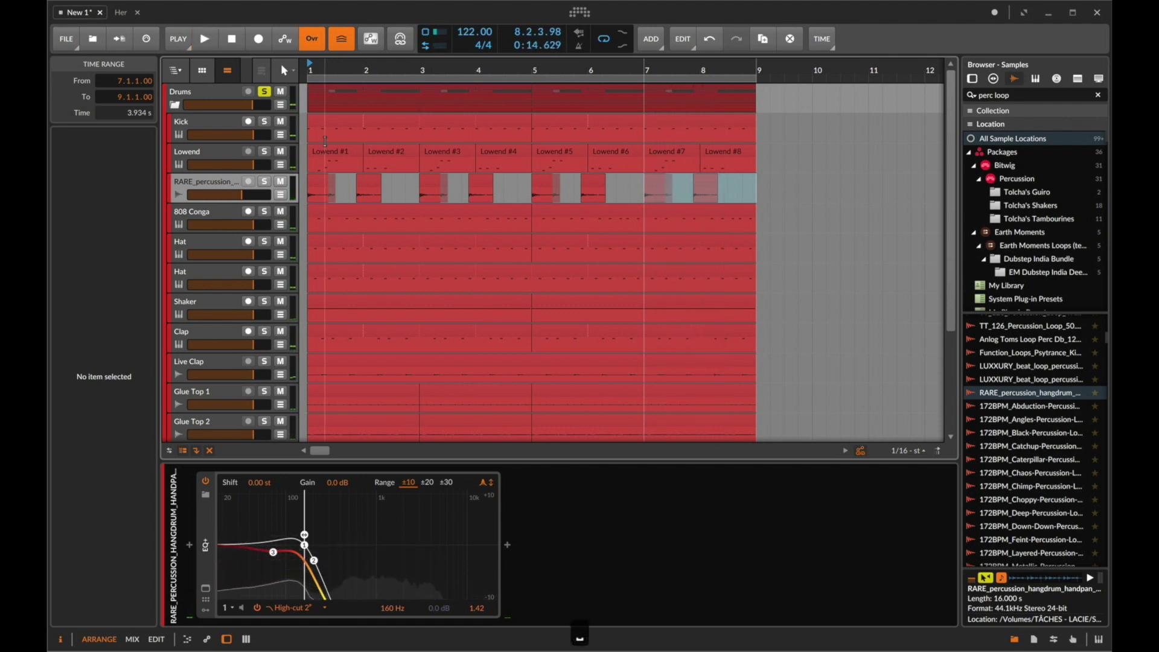
Rename the hangdrum percussion track as Lowend.
{"action": "left_click", "coordinate": [205, 182]}
{"action": "double_click", "coordinate": [206, 182]}
{"action": "type", "text": "Lowen"}
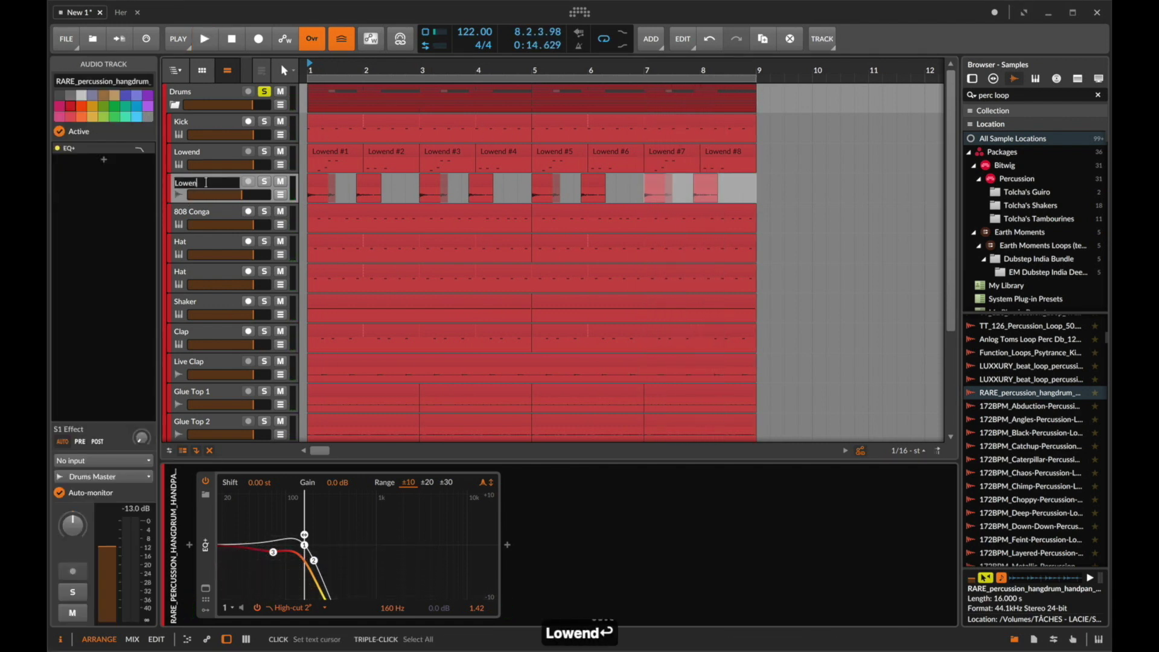
{"action": "type", "text": "d"}
{"action": "key", "text": "Return"}
Mute Bass, unmute and solo Keys alongside the drums, and lower the Keys volume slightly during playback.
{"action": "scroll", "coordinate": [292, 176], "scroll_direction": "down", "scroll_amount": 5}
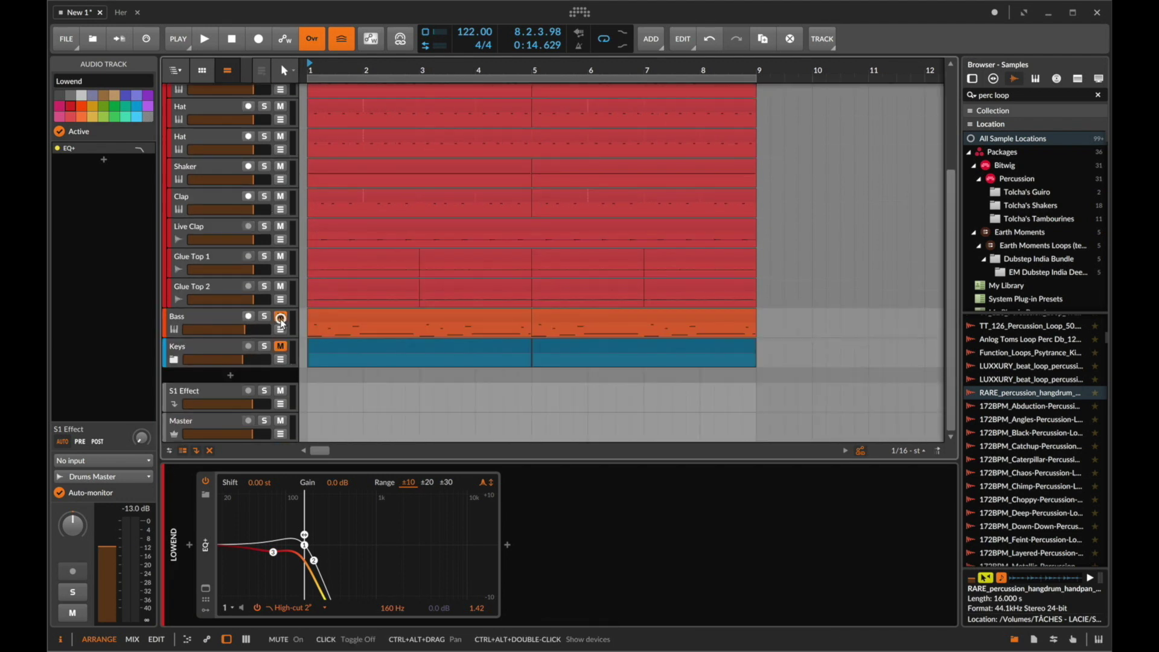
{"action": "left_click", "coordinate": [281, 318]}
{"action": "key", "text": "space"}
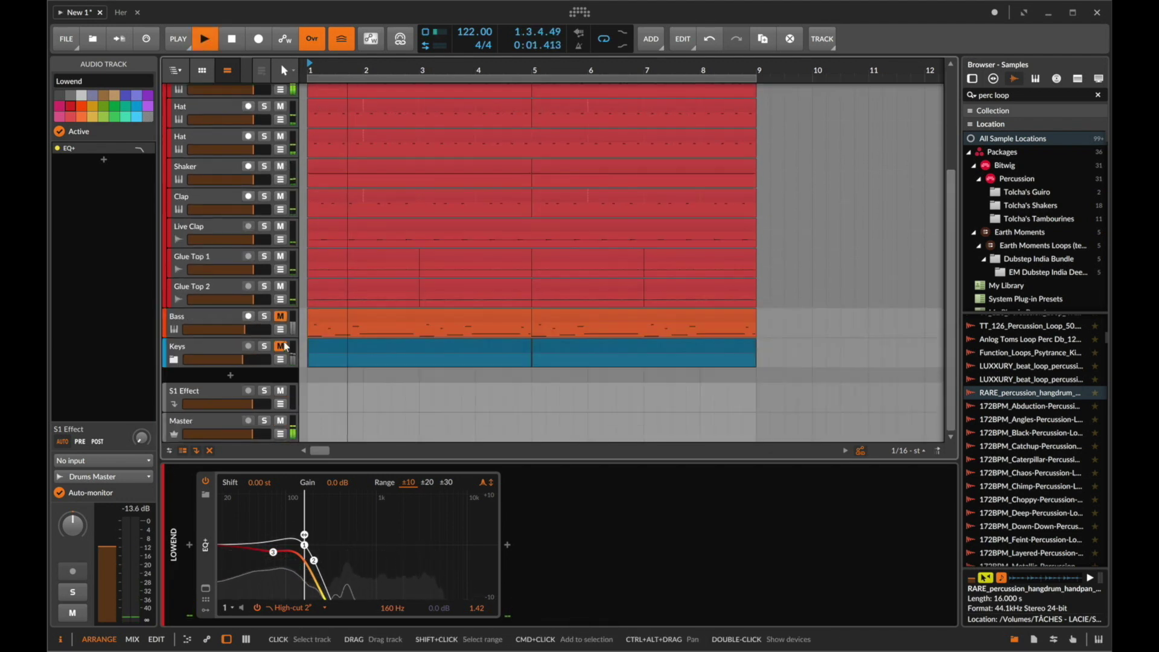
{"action": "left_click", "coordinate": [281, 347]}
{"action": "key", "text": "space"}
{"action": "key", "text": "space"}
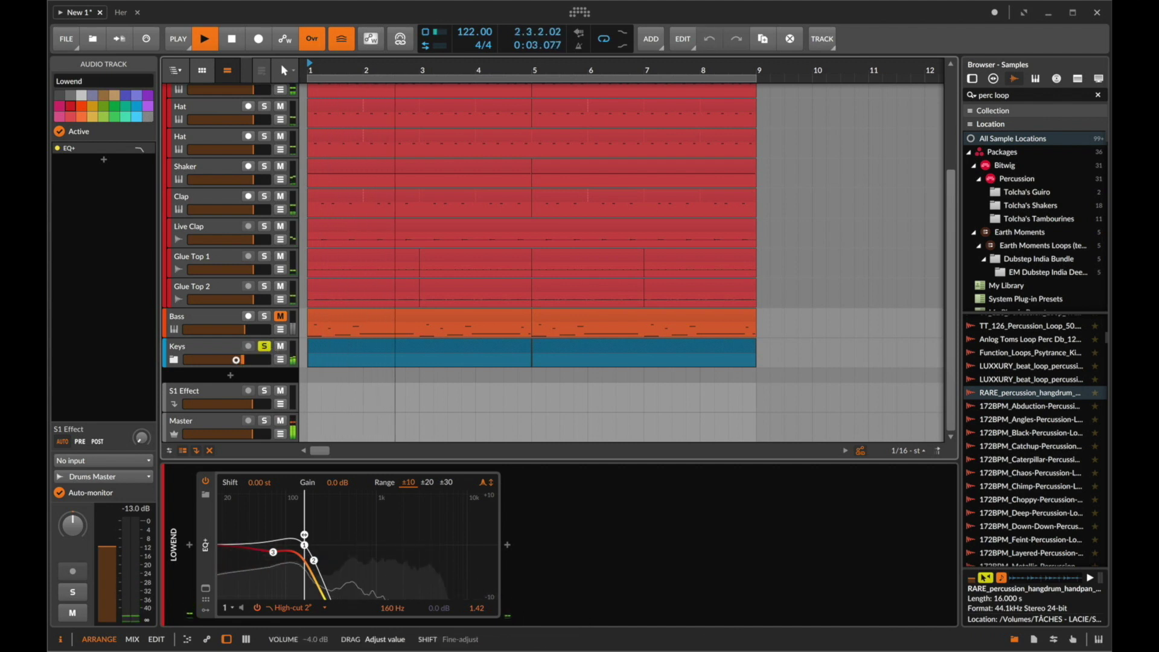
{"action": "left_click_drag", "start_coordinate": [236, 360], "coordinate": [238, 365]}
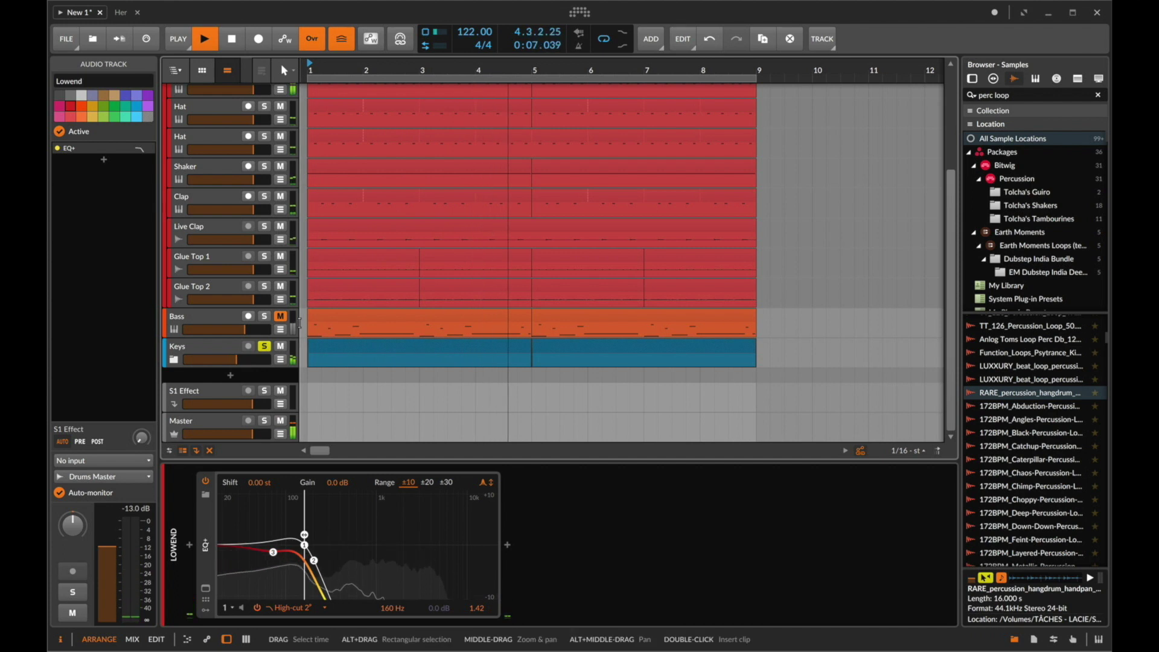
Map Q to toggle mute on the Bass and hangdrum Lowend tracks, and compare the two during playback.
{"action": "key", "text": "super+m"}
{"action": "left_click", "coordinate": [280, 317]}
{"action": "key", "text": "q"}
{"action": "scroll", "coordinate": [279, 182], "scroll_direction": "up", "scroll_amount": 3}
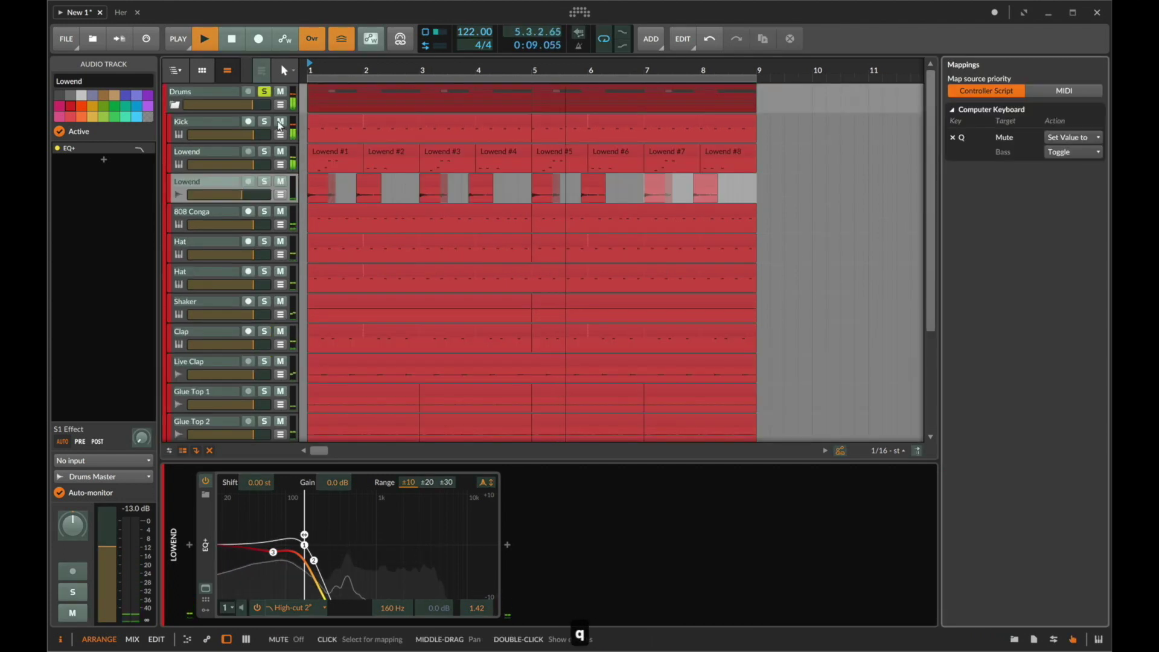
{"action": "key", "text": "super+m"}
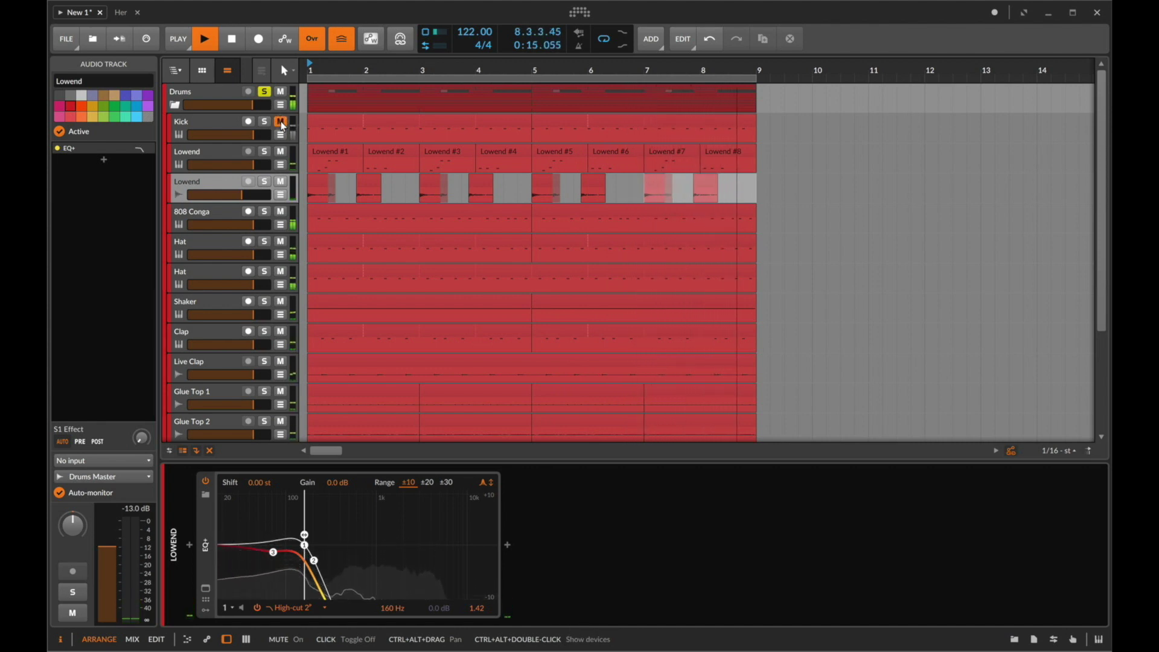
{"action": "key", "text": "q"}
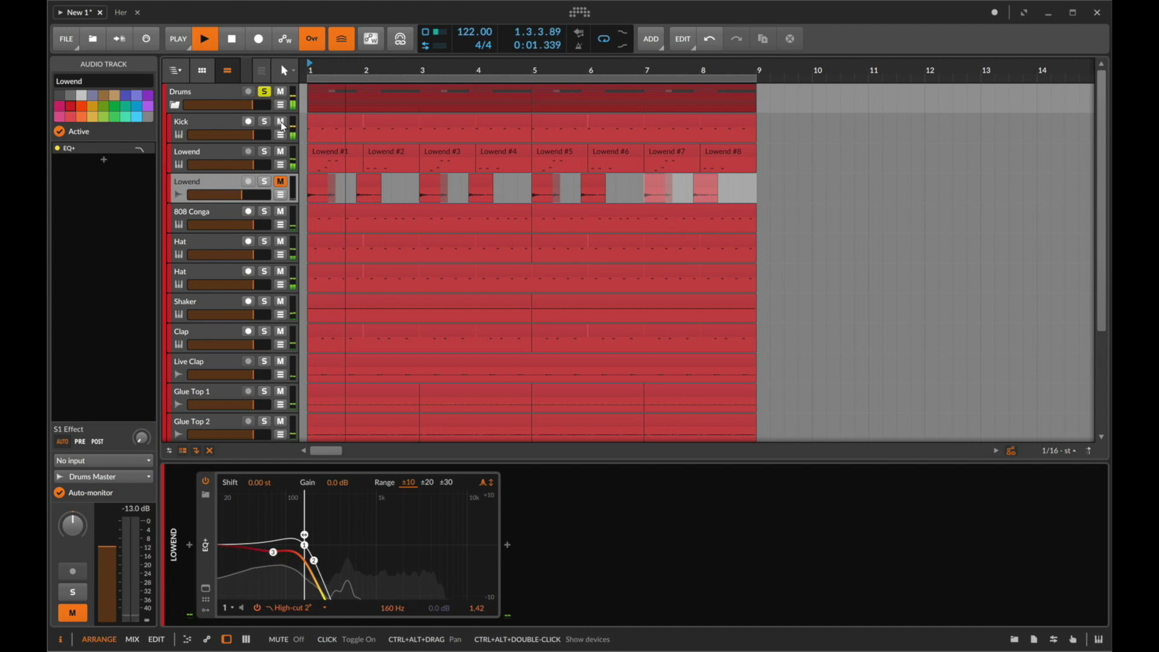
{"action": "key", "text": "q"}
{"action": "scroll", "coordinate": [276, 326], "scroll_direction": "down", "scroll_amount": 3}
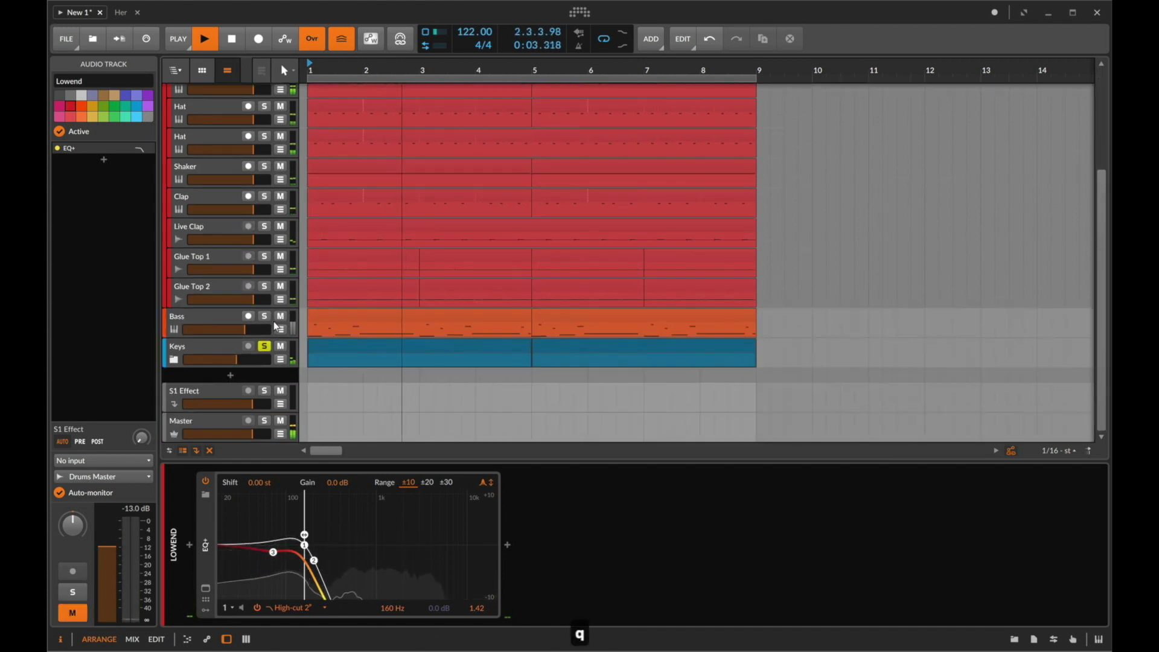
{"action": "scroll", "coordinate": [272, 325], "scroll_direction": "up", "scroll_amount": 3}
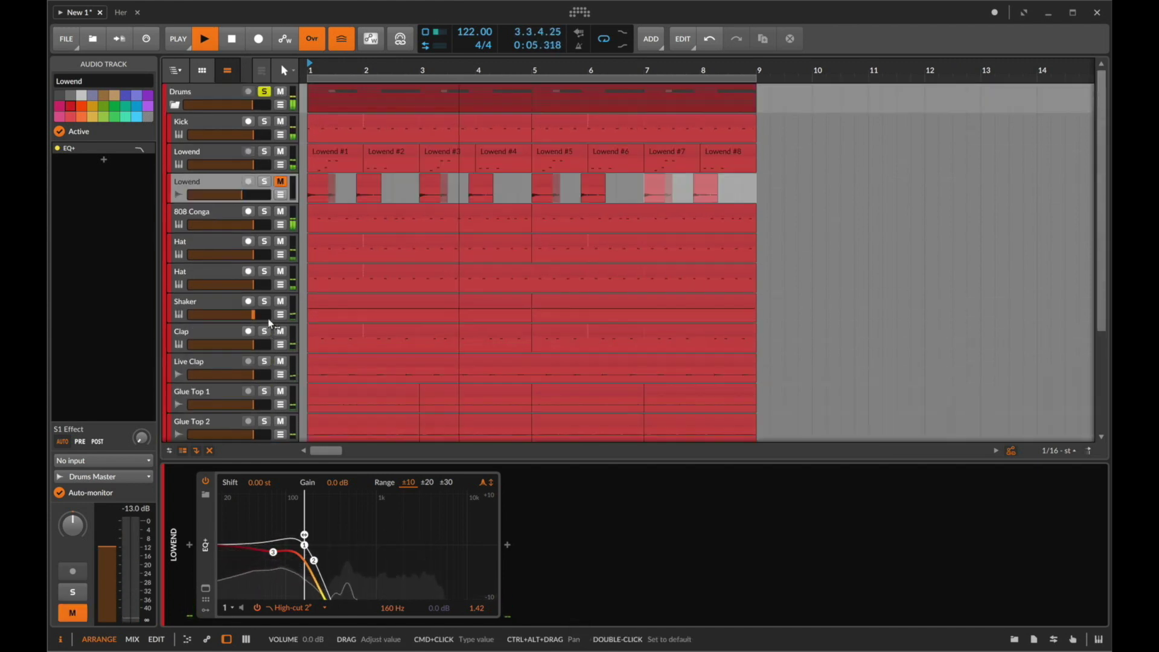
{"action": "key", "text": "space"}
Delete both Q mute mappings and leave mapping mode.
{"action": "key", "text": "super+m"}
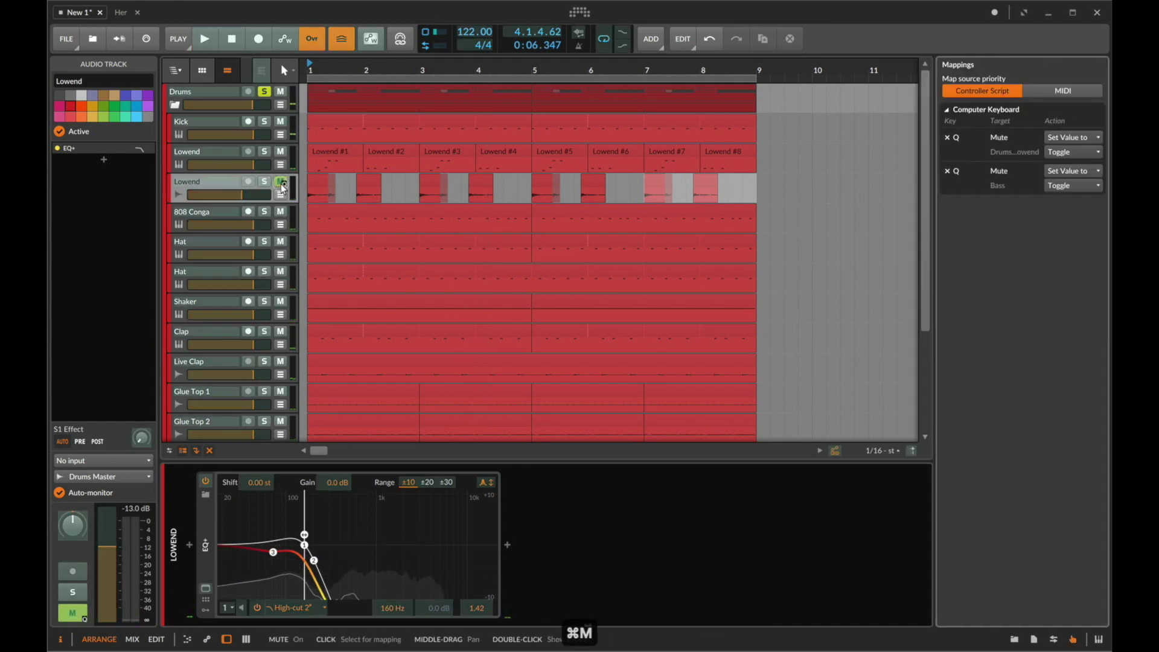
{"action": "left_click", "coordinate": [946, 138]}
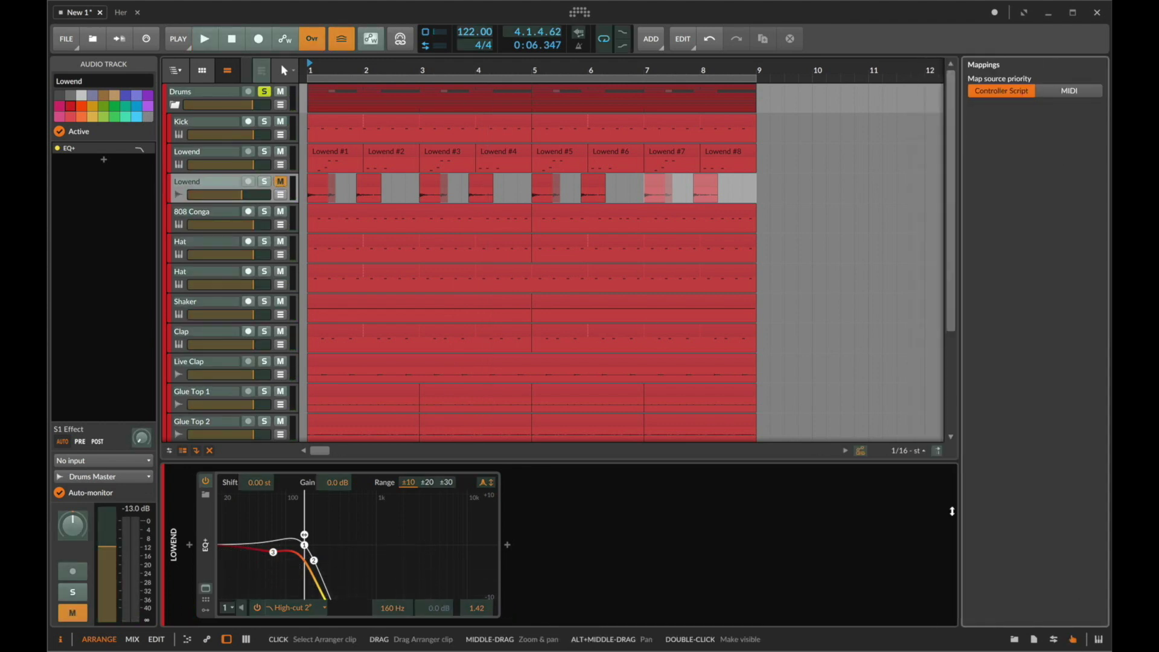
{"action": "left_click", "coordinate": [1072, 641]}
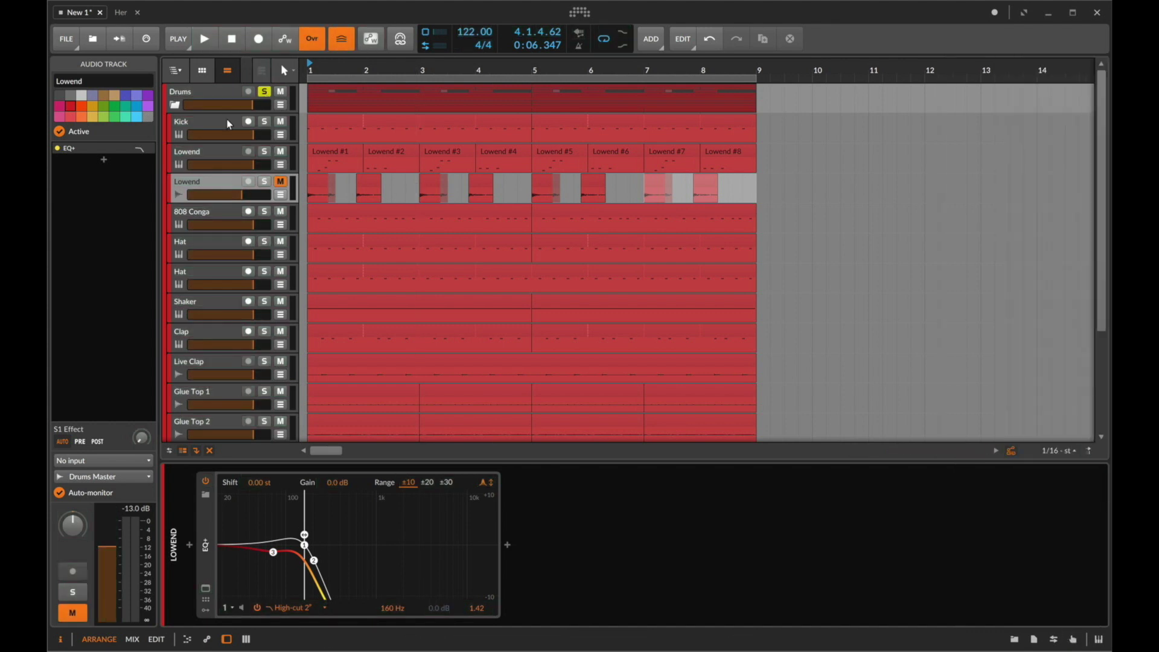
Rename the hangdrum Lowend track as Lowend Solo.
{"action": "scroll", "coordinate": [228, 122], "scroll_direction": "down", "scroll_amount": 1}
{"action": "left_click", "coordinate": [206, 148]}
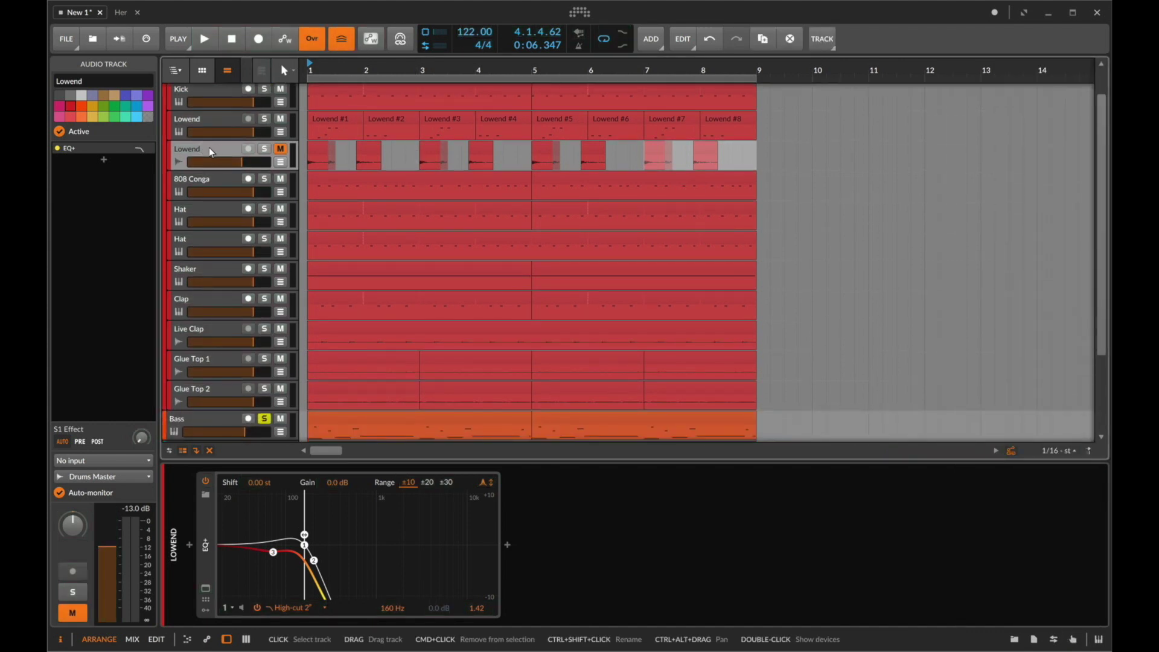
{"action": "key", "text": "super+r"}
{"action": "type", "text": "So"}
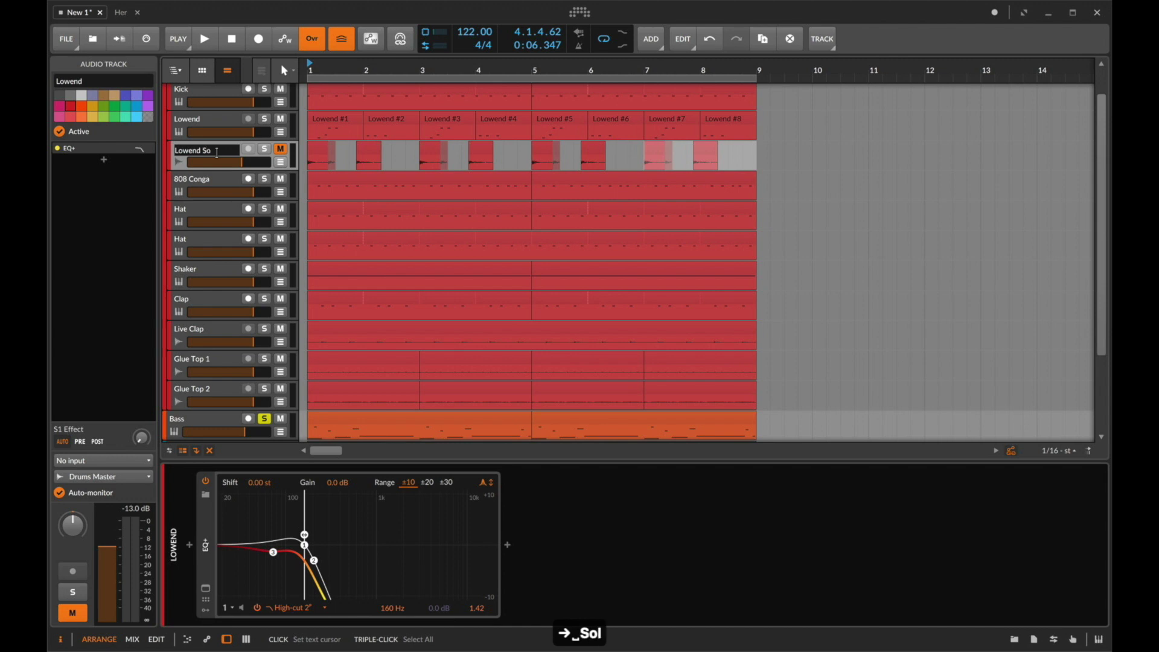
{"action": "type", "text": "lo"}
{"action": "key", "text": "Return"}
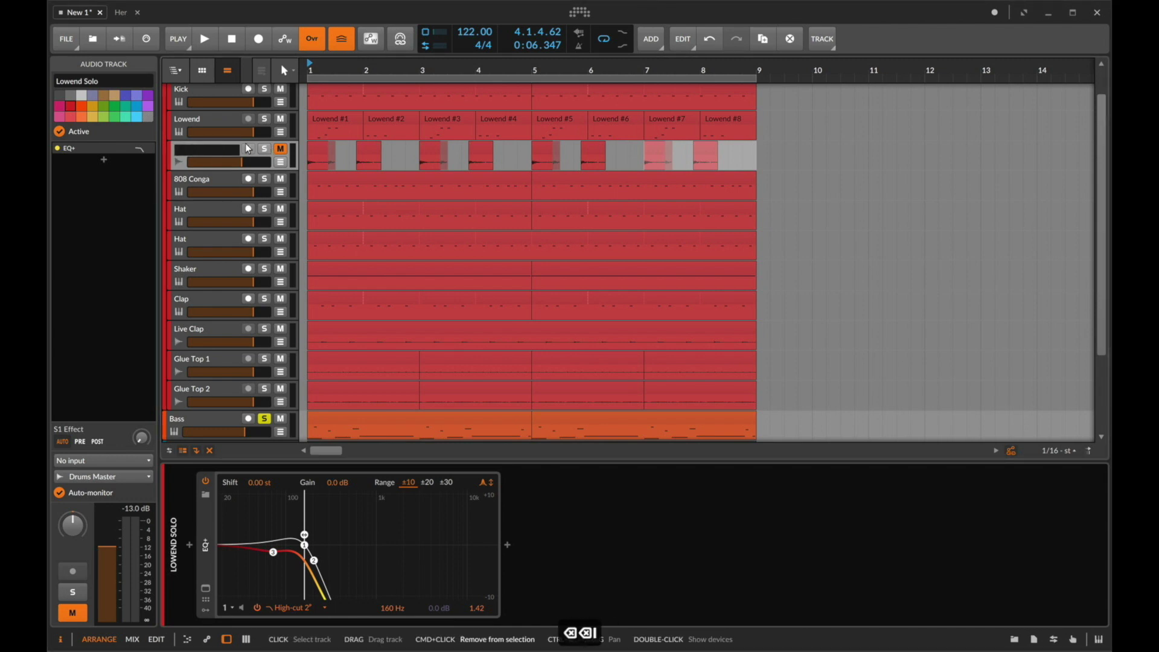
Rename the Lowend Solo track as Intro Lowend and turn off solo on the Bass track.
{"action": "left_click", "coordinate": [248, 149]}
{"action": "type", "text": "Intro Lowend"}
{"action": "key", "text": "Return"}
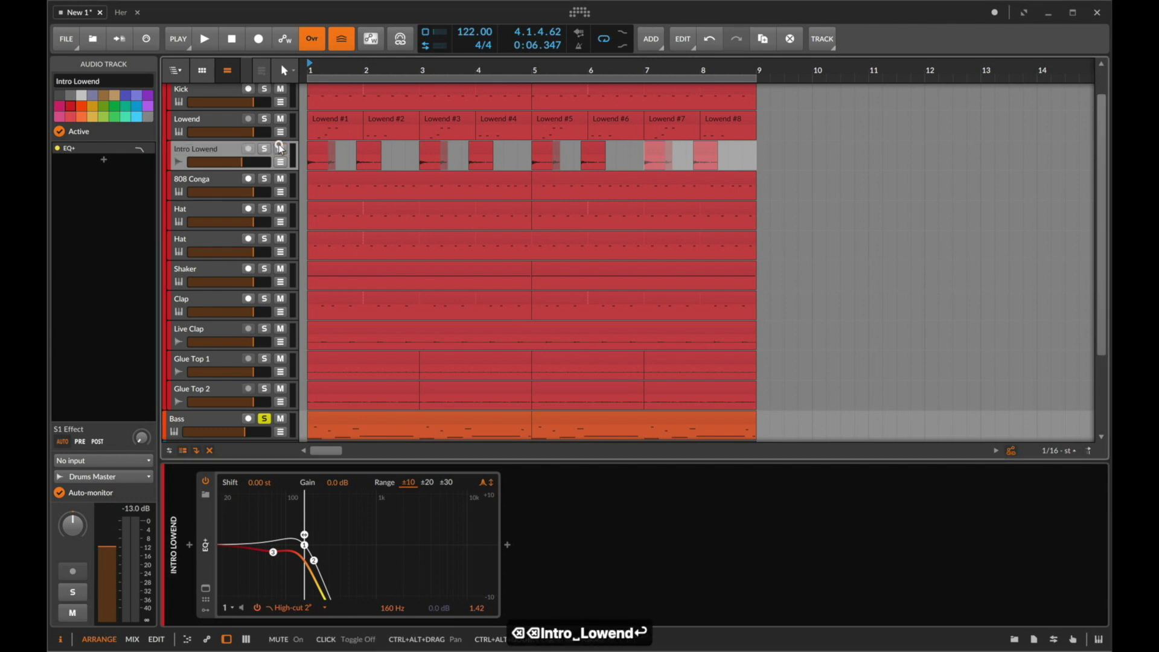
{"action": "scroll", "coordinate": [300, 183], "scroll_direction": "down", "scroll_amount": 3}
{"action": "scroll", "coordinate": [299, 184], "scroll_direction": "down", "scroll_amount": 1}
{"action": "left_click", "coordinate": [264, 316]}
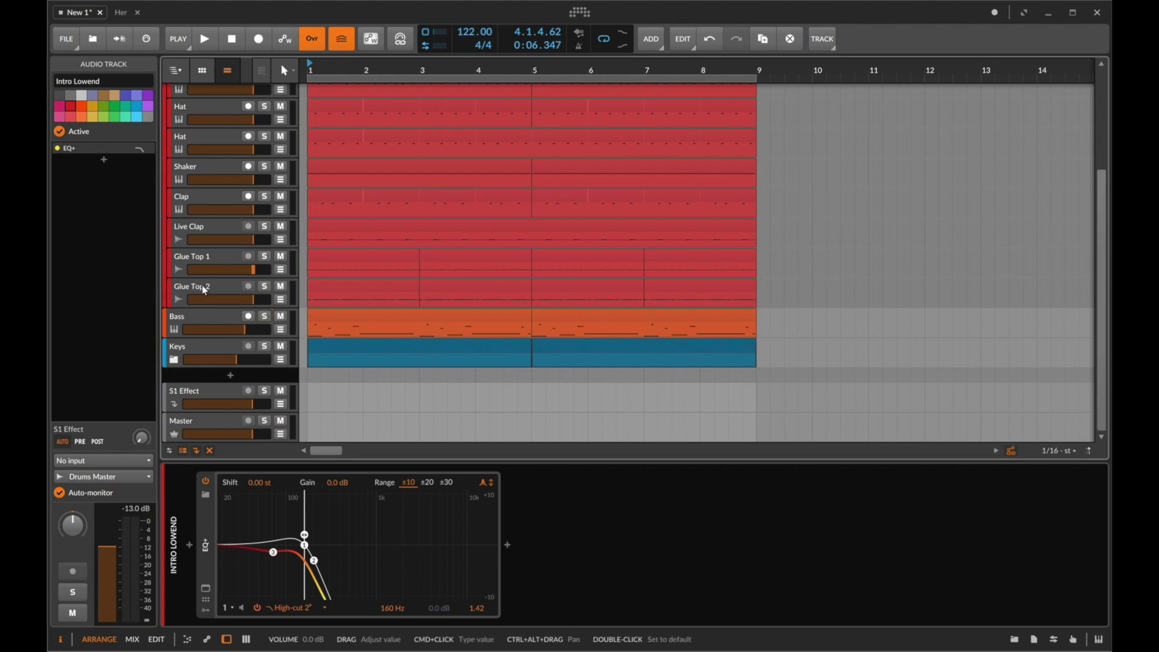
Add an audio track below Glue Top 2 and search the sample browser for "top".
{"action": "key", "text": "super+t"}
{"action": "key", "text": "super+f"}
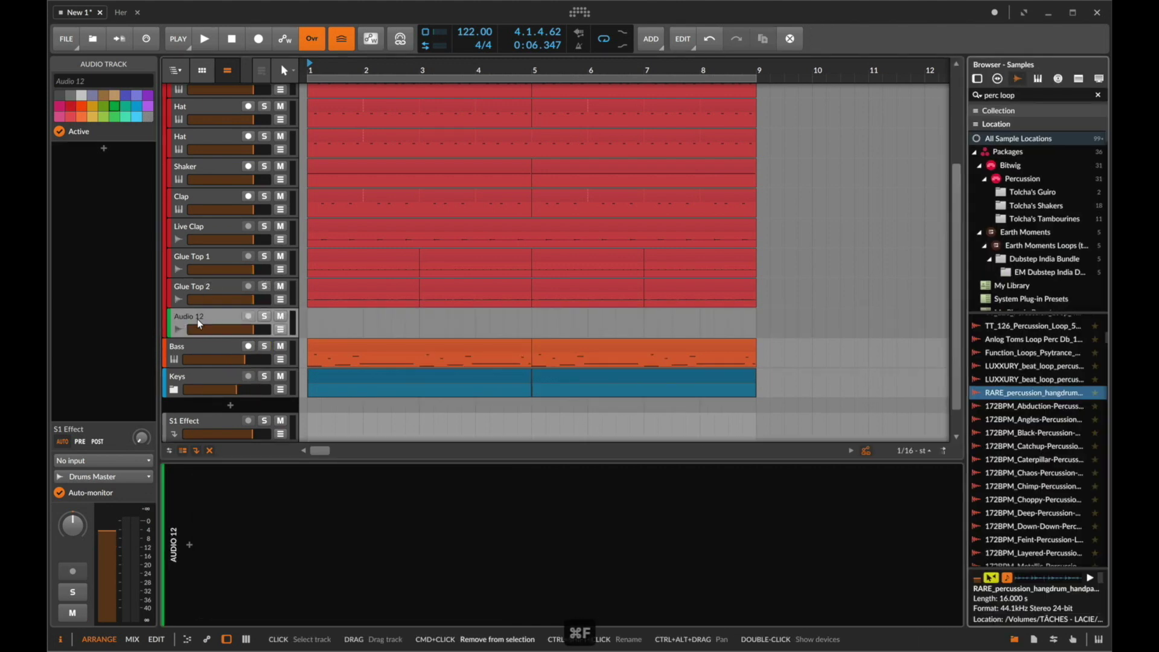
{"action": "type", "text": "top"}
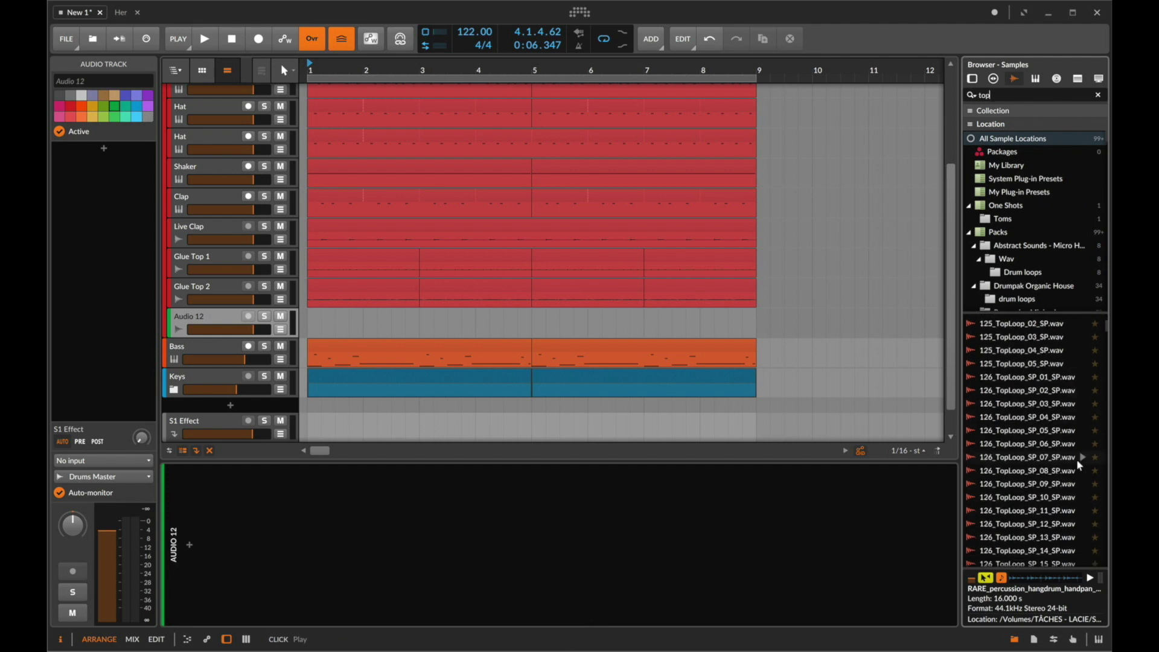
Audition the top loops in the sample results from sth_top120_ibiza.wav through sth_top125_factory.wav.
{"action": "scroll", "coordinate": [1029, 459], "scroll_direction": "down", "scroll_amount": 10}
{"action": "left_click", "coordinate": [1034, 455]}
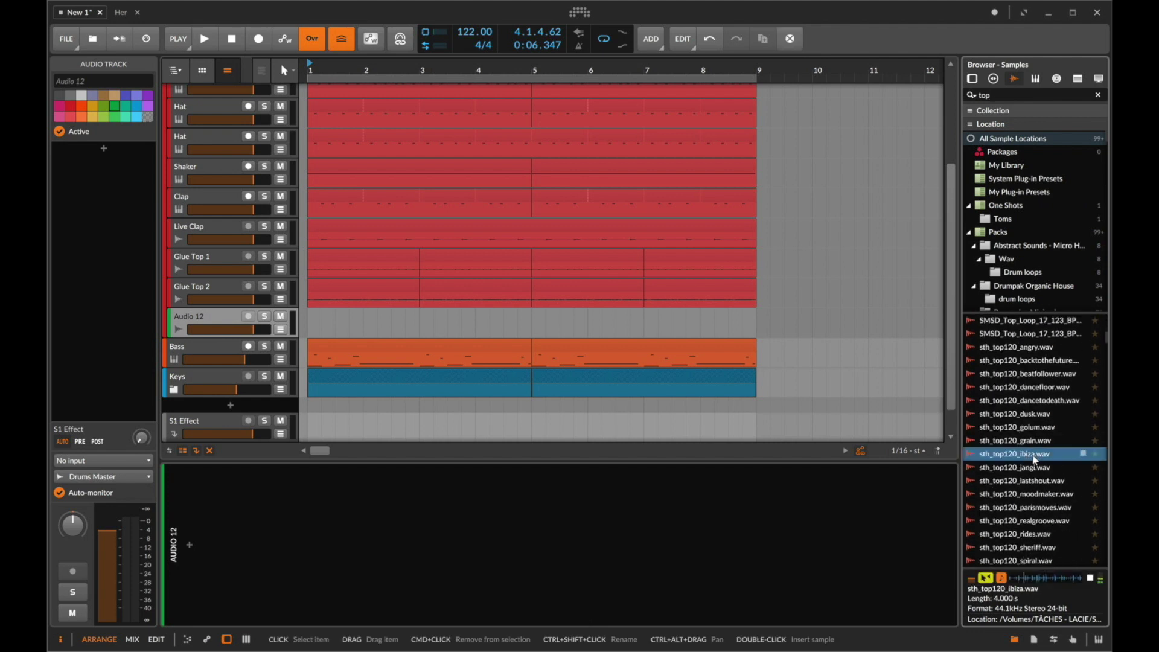
{"action": "key", "text": "Down"}
{"action": "key", "text": "Down"}
{"action": "key", "text": "Down"}
{"action": "key", "text": "Down"}
{"action": "key", "text": "Down"}
{"action": "key", "text": "Down"}
{"action": "key", "text": "Down"}
{"action": "key", "text": "Down"}
{"action": "key", "text": "Down"}
{"action": "key", "text": "Down"}
{"action": "key", "text": "Down"}
{"action": "key", "text": "Down"}
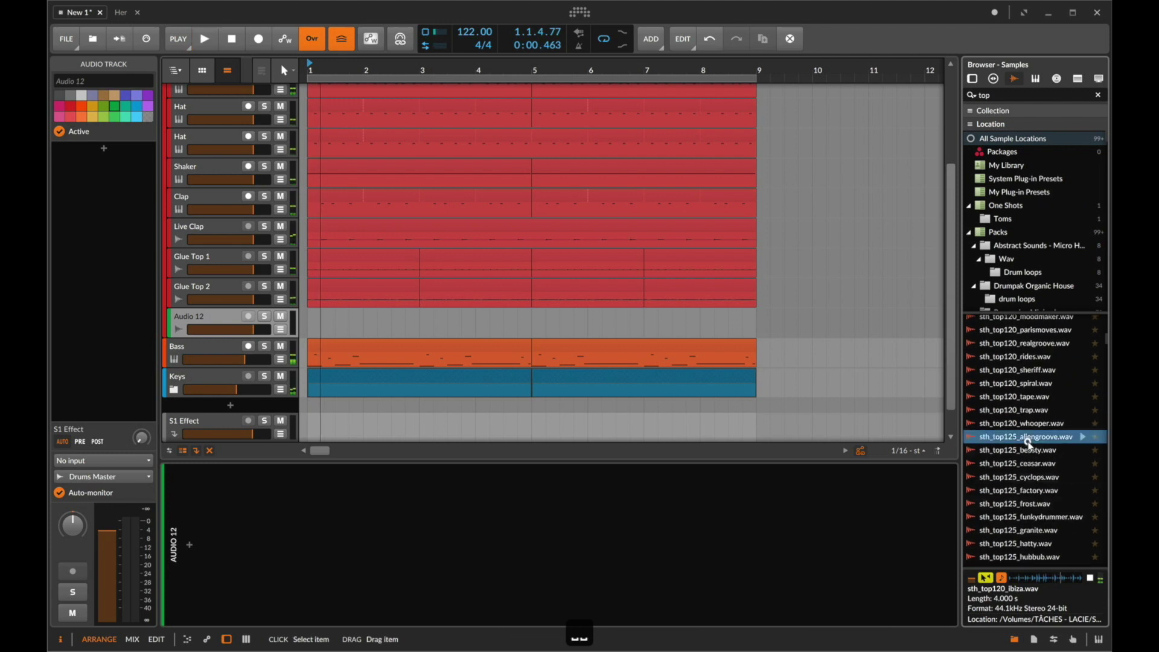
{"action": "key", "text": "Down"}
{"action": "key", "text": "Down"}
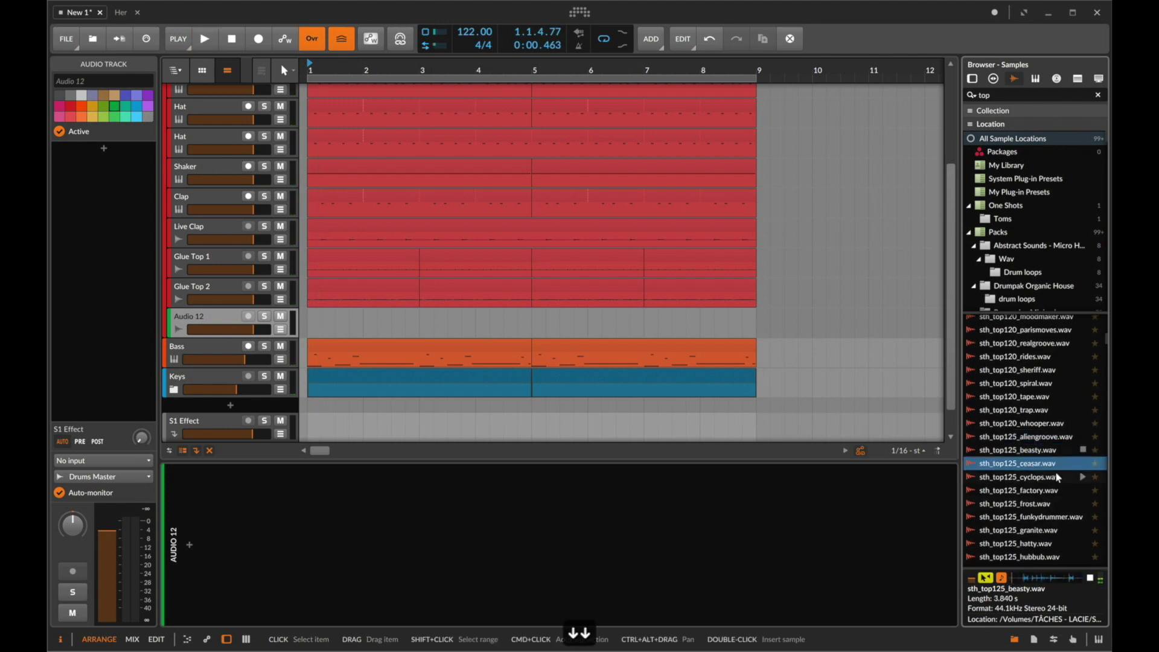
{"action": "left_click", "coordinate": [1057, 478]}
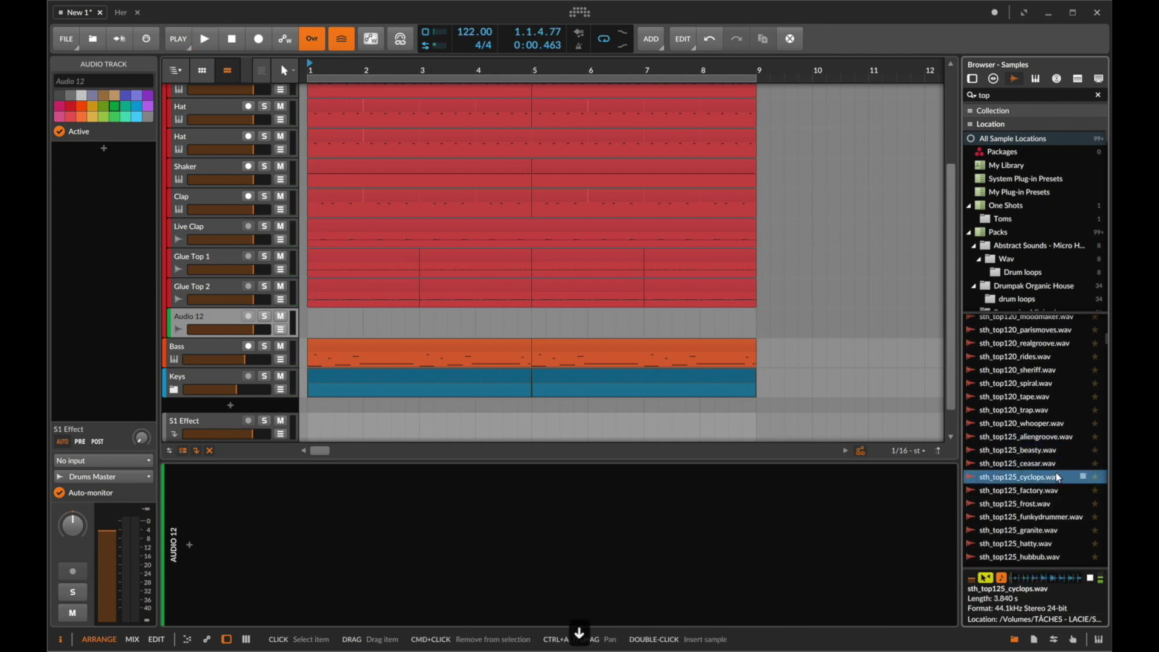
{"action": "key", "text": "Down"}
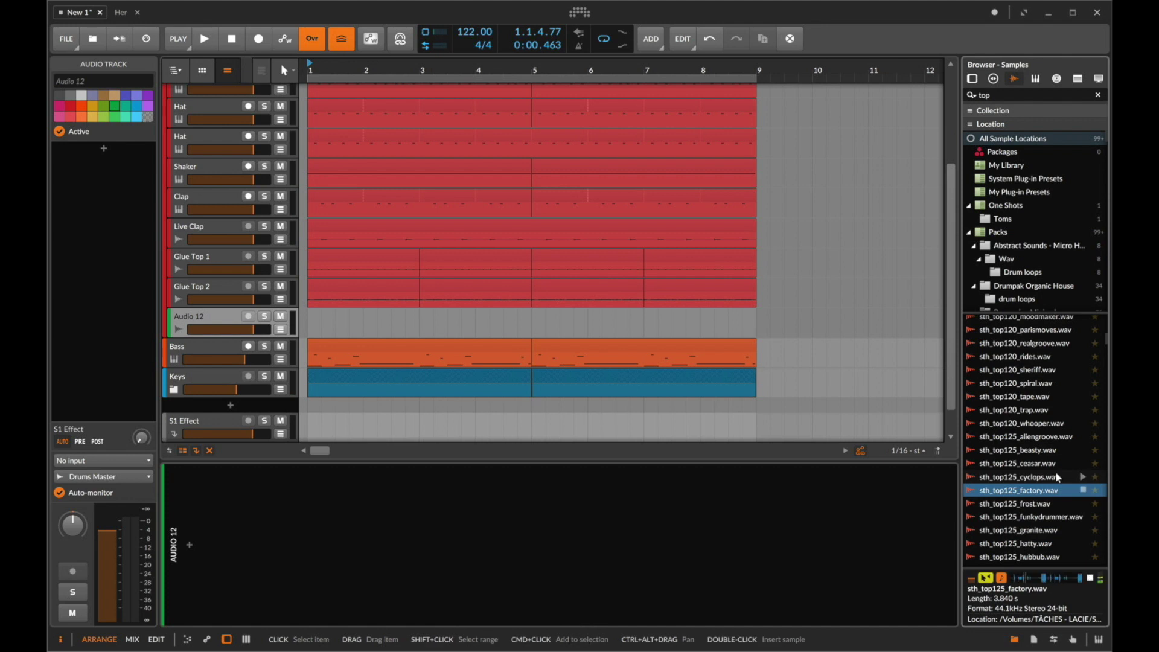
Place sth_top125_factory.wav at bar 1 on the empty Audio 12 track, play it briefly and open the clip for detailed editing.
{"action": "left_click_drag", "start_coordinate": [1027, 490], "coordinate": [324, 316]}
{"action": "key", "text": "space"}
{"action": "left_click", "coordinate": [324, 316]}
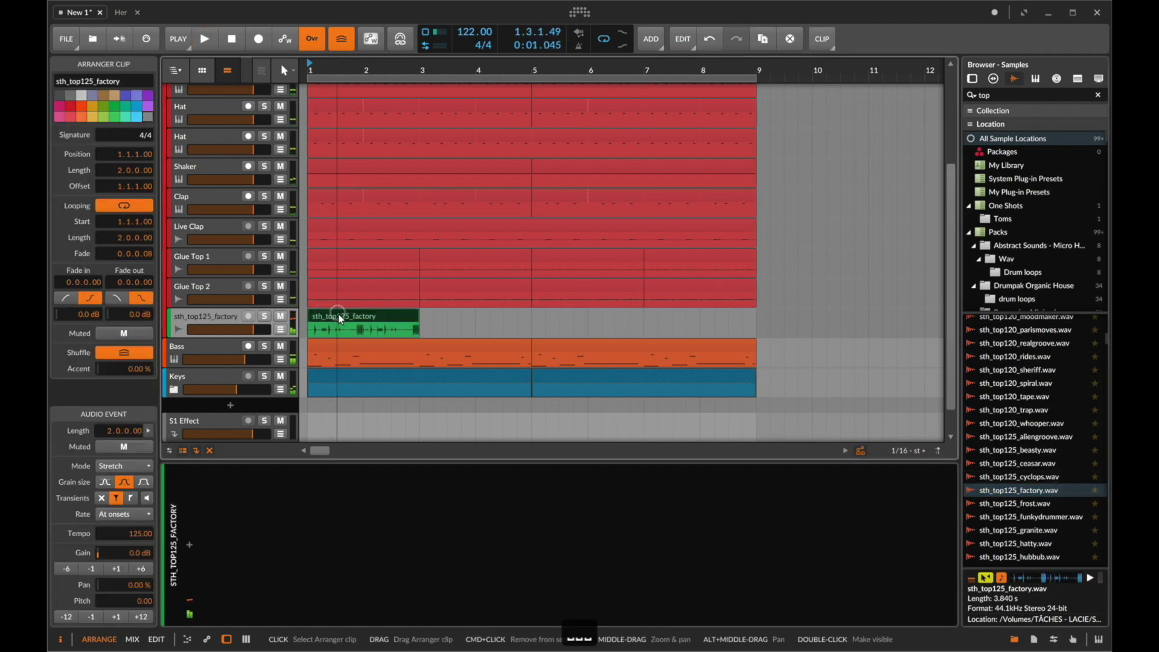
{"action": "double_click", "coordinate": [338, 317]}
{"action": "key", "text": "space"}
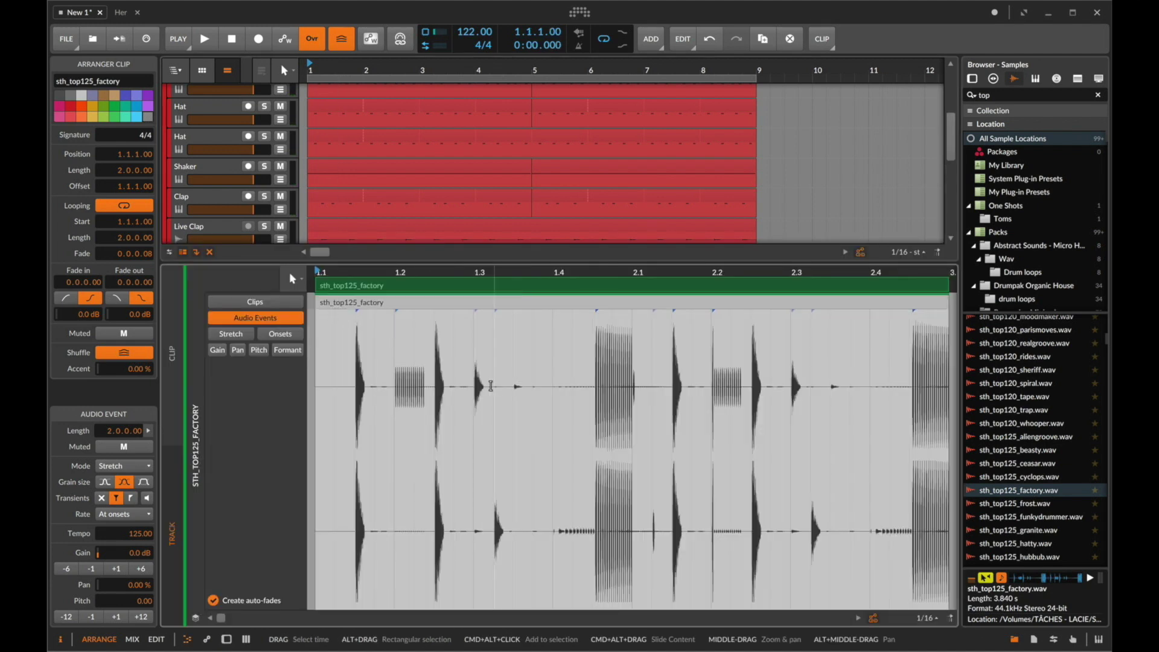
Split the audio event at 1.3.1.06 and 1.3.4.00 and delete the parts before and after the hits around 1.3.
{"action": "left_click_drag", "start_coordinate": [487, 382], "coordinate": [317, 381]}
{"action": "key", "text": "BackSpace"}
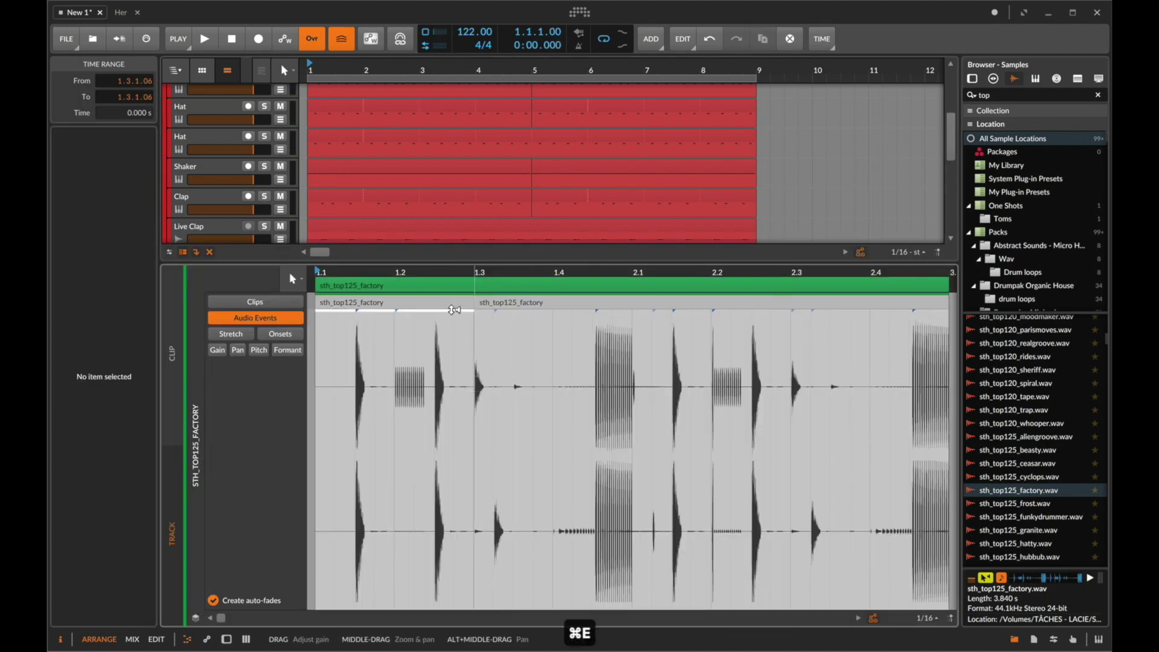
{"action": "left_click", "coordinate": [532, 355]}
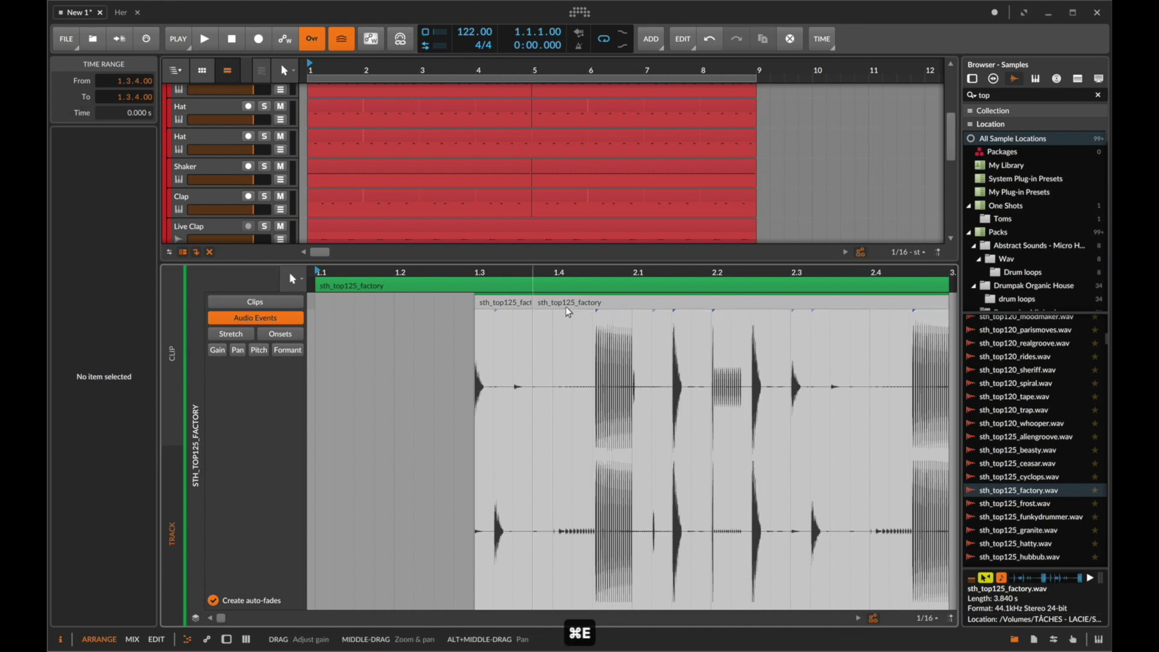
{"action": "key", "text": "BackSpace"}
Cut off the tail of the remaining audio event from 1.3.3.00 onward.
{"action": "left_click", "coordinate": [491, 403]}
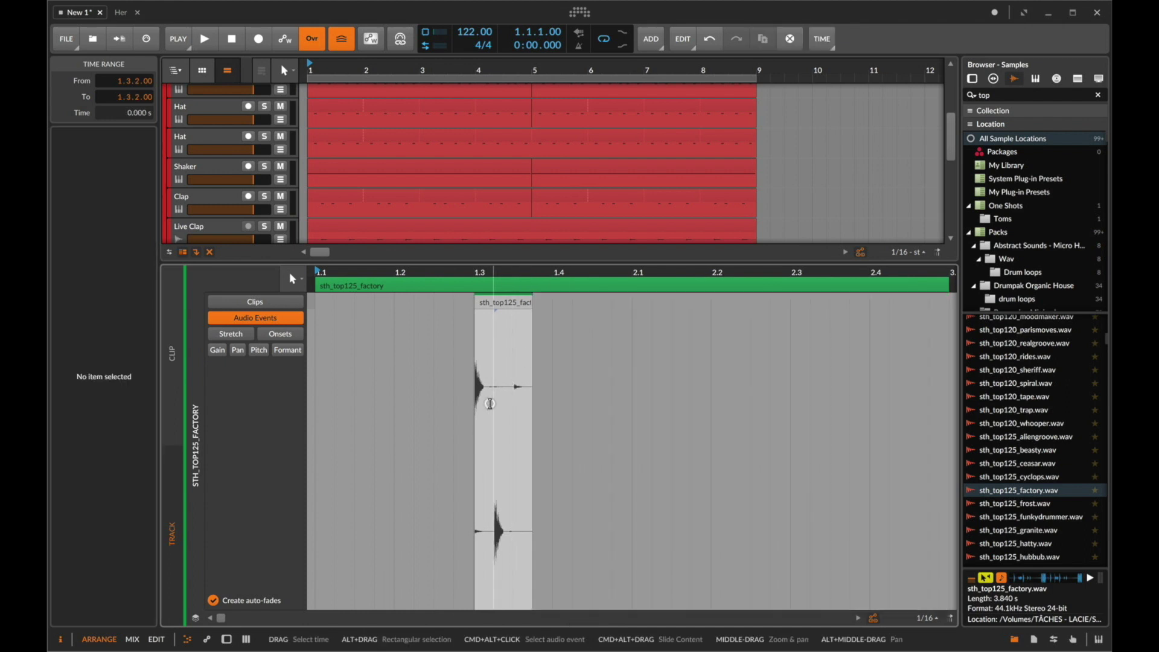
{"action": "left_click_drag", "start_coordinate": [484, 399], "coordinate": [513, 399]}
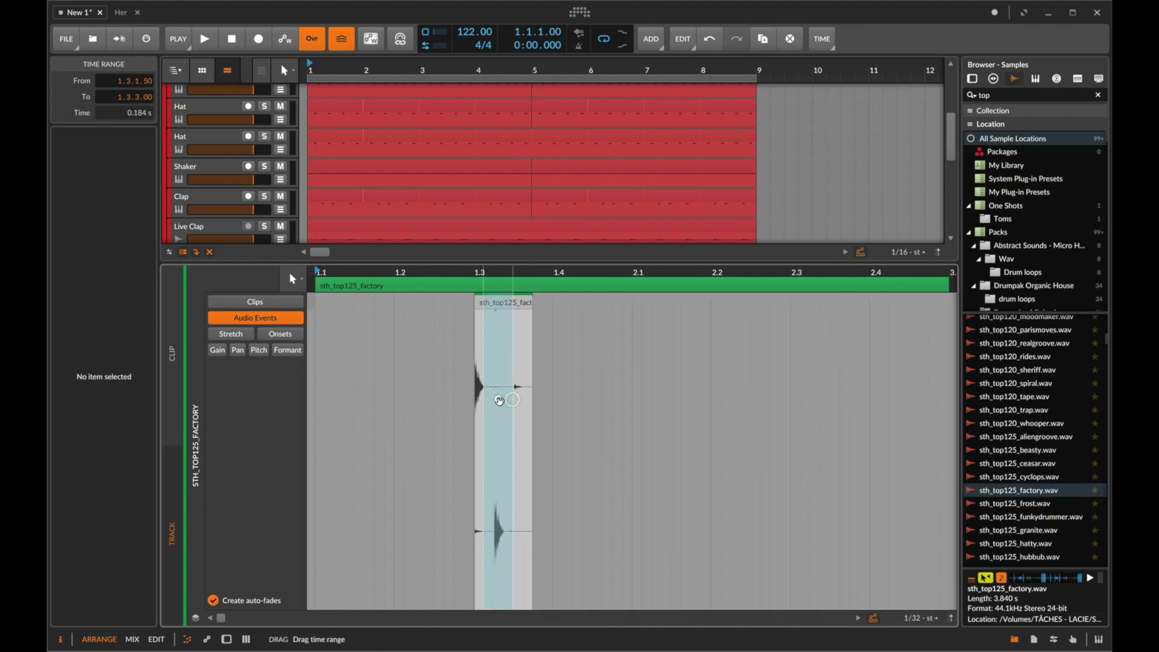
{"action": "left_click", "coordinate": [499, 401]}
{"action": "left_click_drag", "start_coordinate": [514, 341], "coordinate": [571, 347]}
{"action": "key", "text": "BackSpace"}
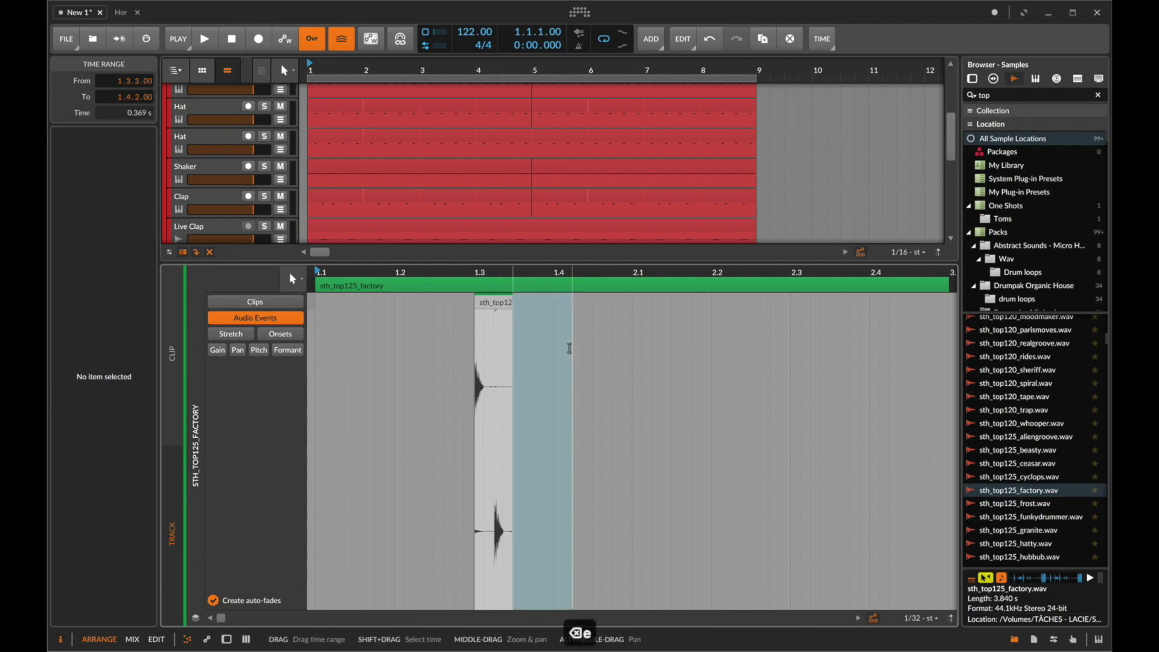
Close the clip's detail editor, set the clip's gain to -6 dB and play the groove with it.
{"action": "key", "text": "e"}
{"action": "left_click", "coordinate": [342, 455]}
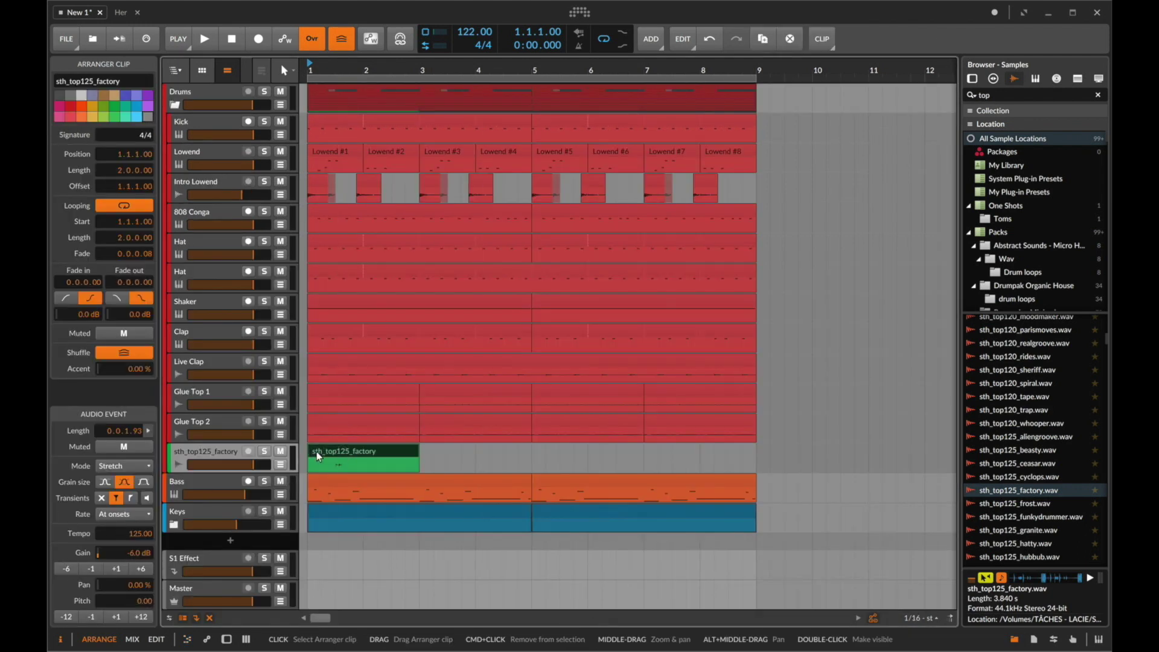
{"action": "key", "text": "space"}
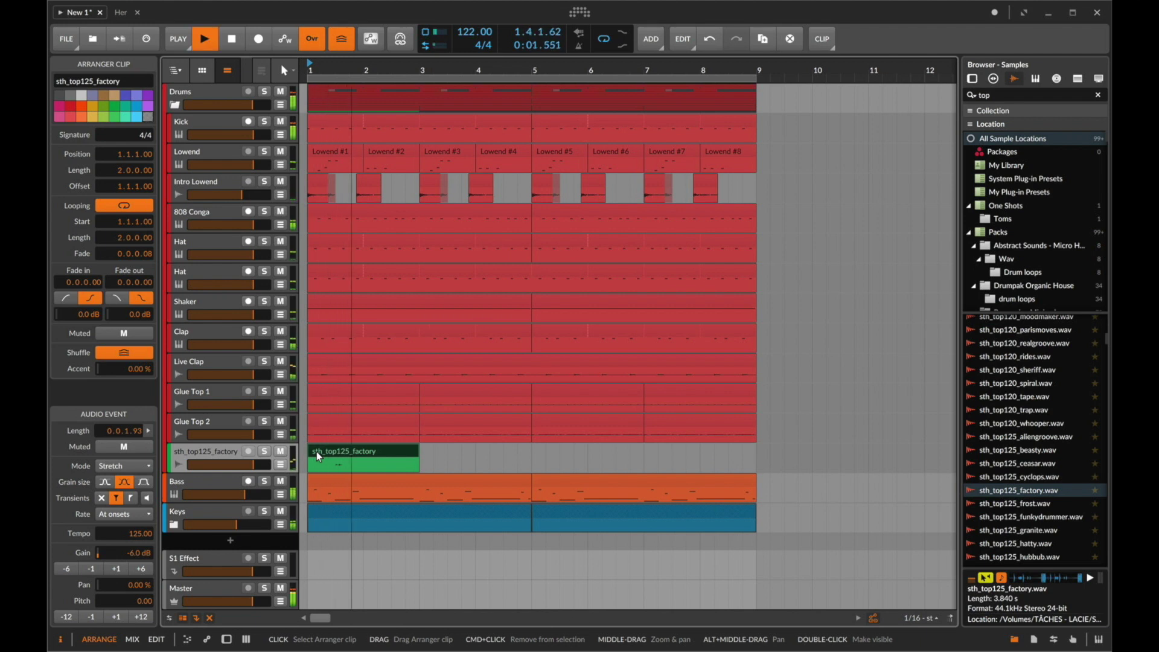
{"action": "key", "text": "space"}
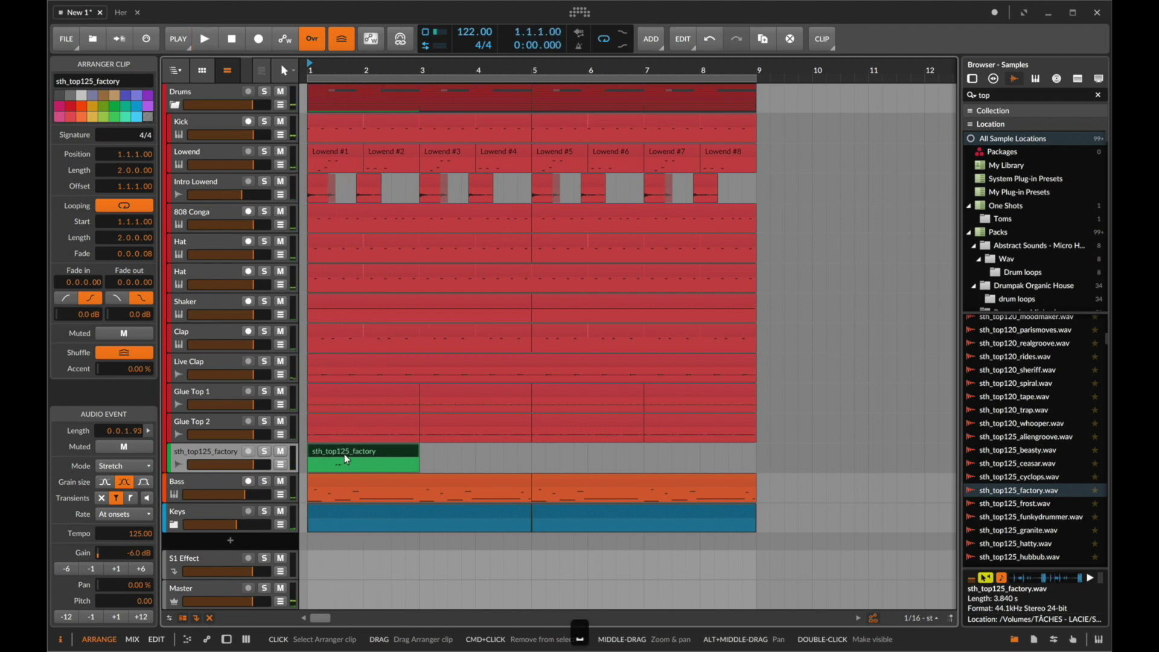
Move the sth_top125_factory clip to start at bar 2, checking its timing by playing the groove from bar 1.
{"action": "left_click_drag", "start_coordinate": [330, 455], "coordinate": [362, 452]}
{"action": "key", "text": "super+2"}
{"action": "left_click", "coordinate": [308, 453]}
{"action": "key", "text": "space"}
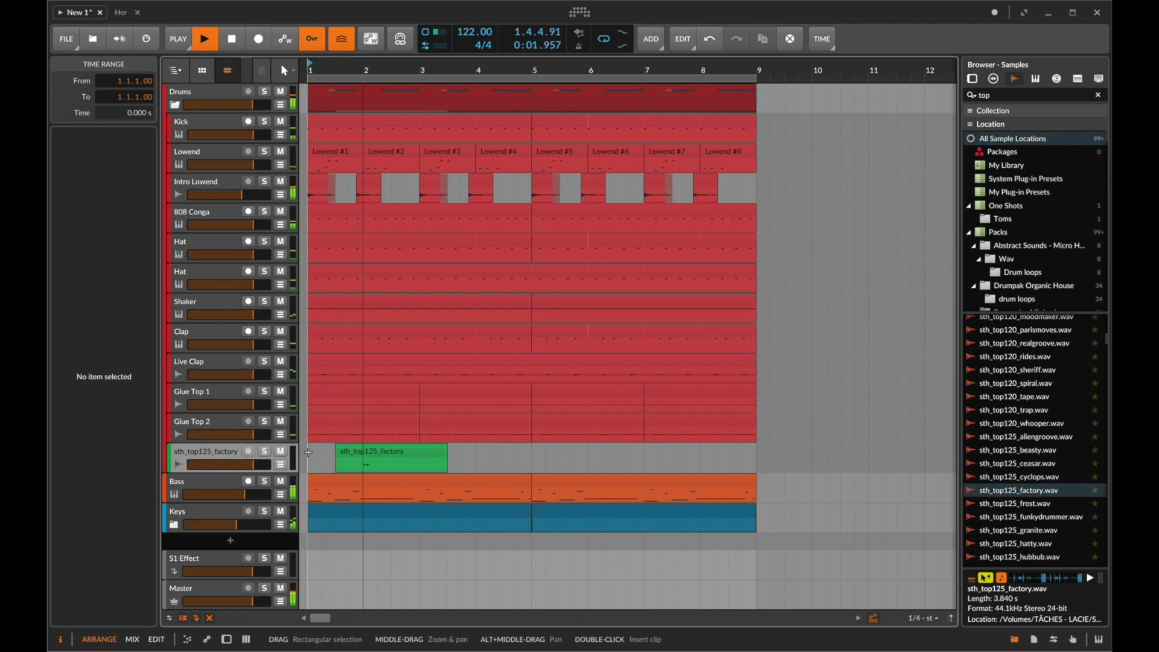
{"action": "key", "text": "space"}
{"action": "left_click_drag", "start_coordinate": [347, 451], "coordinate": [375, 452]}
{"action": "left_click", "coordinate": [313, 457]}
{"action": "key", "text": "space"}
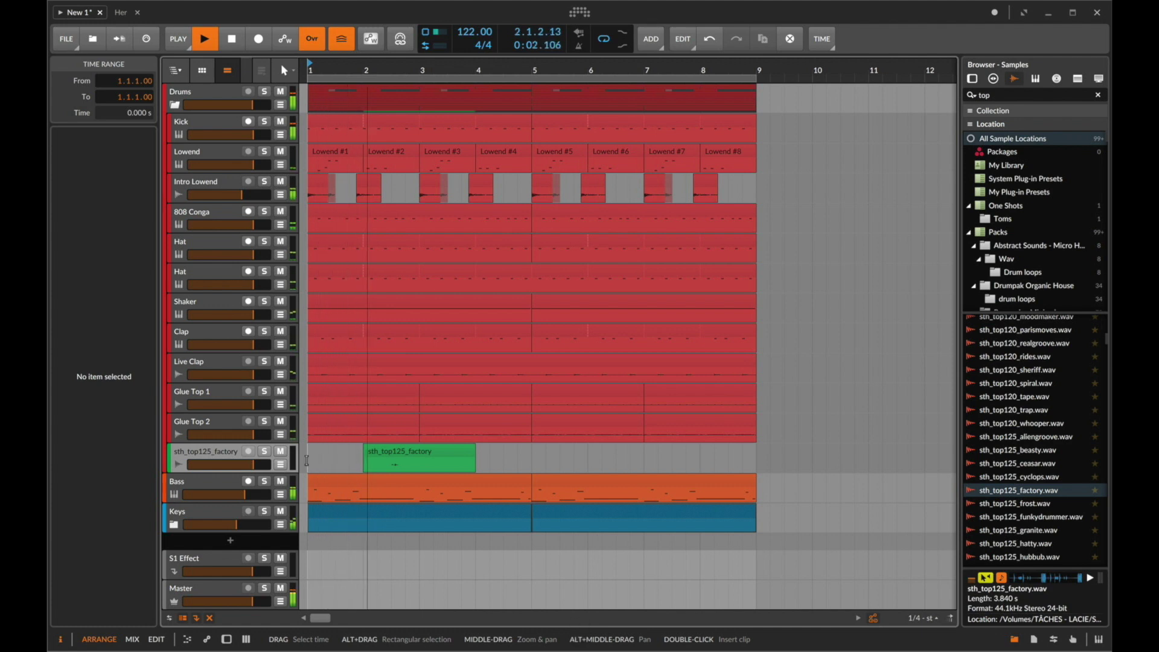
Set the factory clip's gain to -12 dB and duplicate the track's first four bars to bar 5.
{"action": "left_click", "coordinate": [417, 458]}
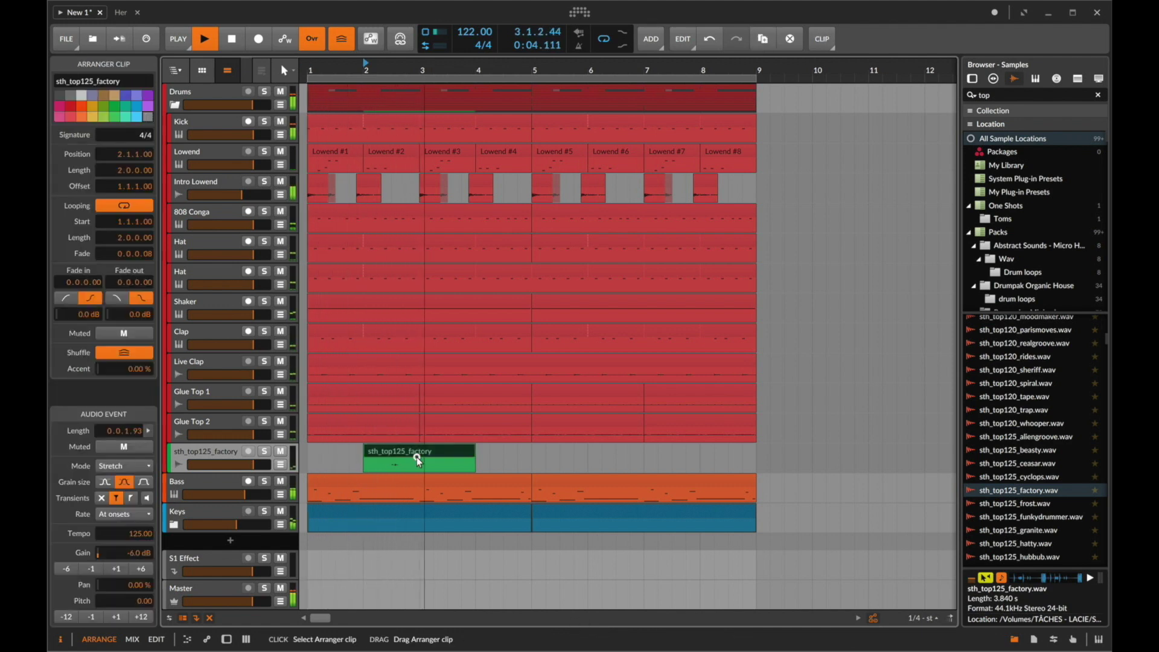
{"action": "left_click", "coordinate": [66, 570]}
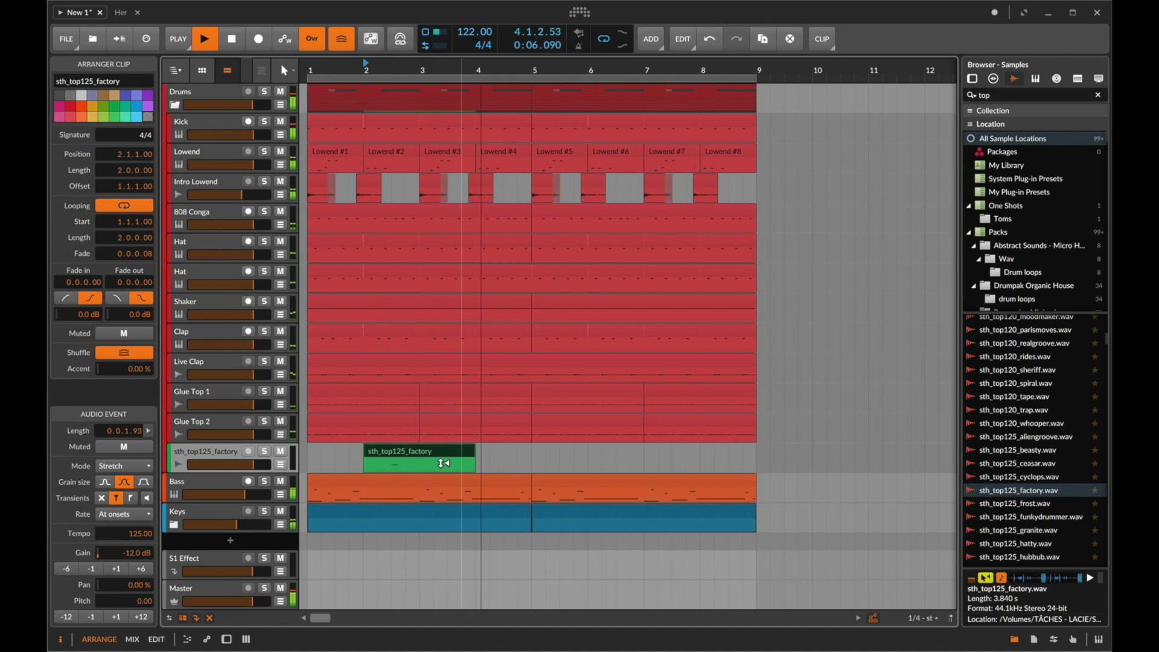
{"action": "left_click", "coordinate": [532, 458]}
{"action": "key", "text": "super+d"}
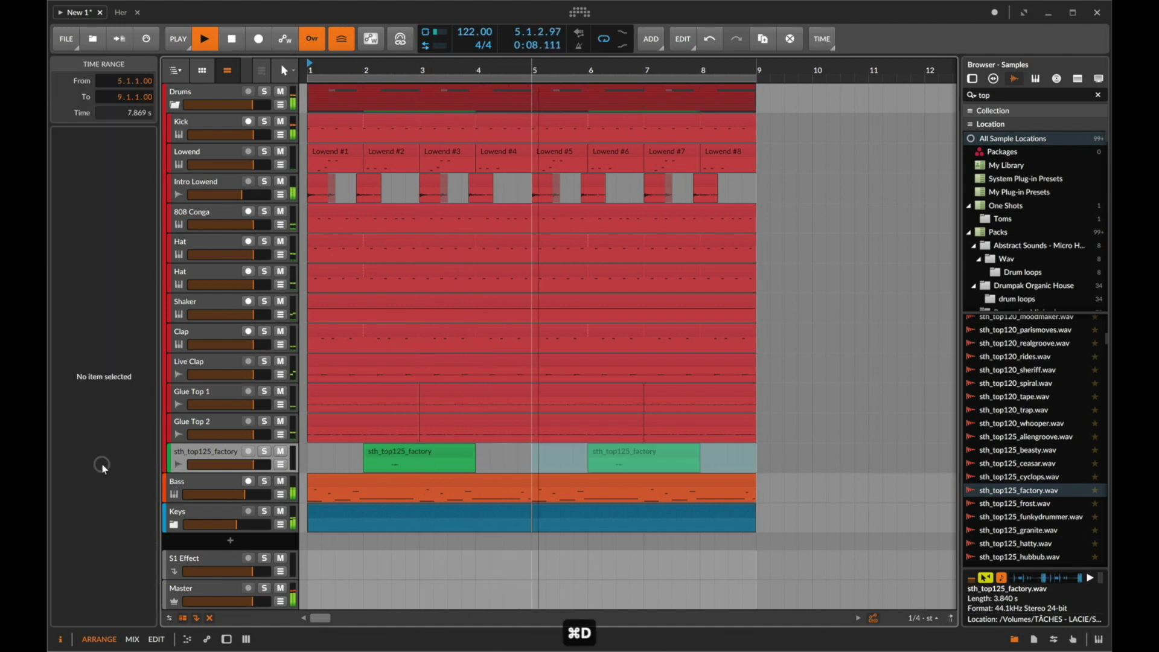
Recolour the sth_top125_factory track red like the other drum tracks and stop playback.
{"action": "key", "text": "1"}
{"action": "left_click", "coordinate": [189, 455]}
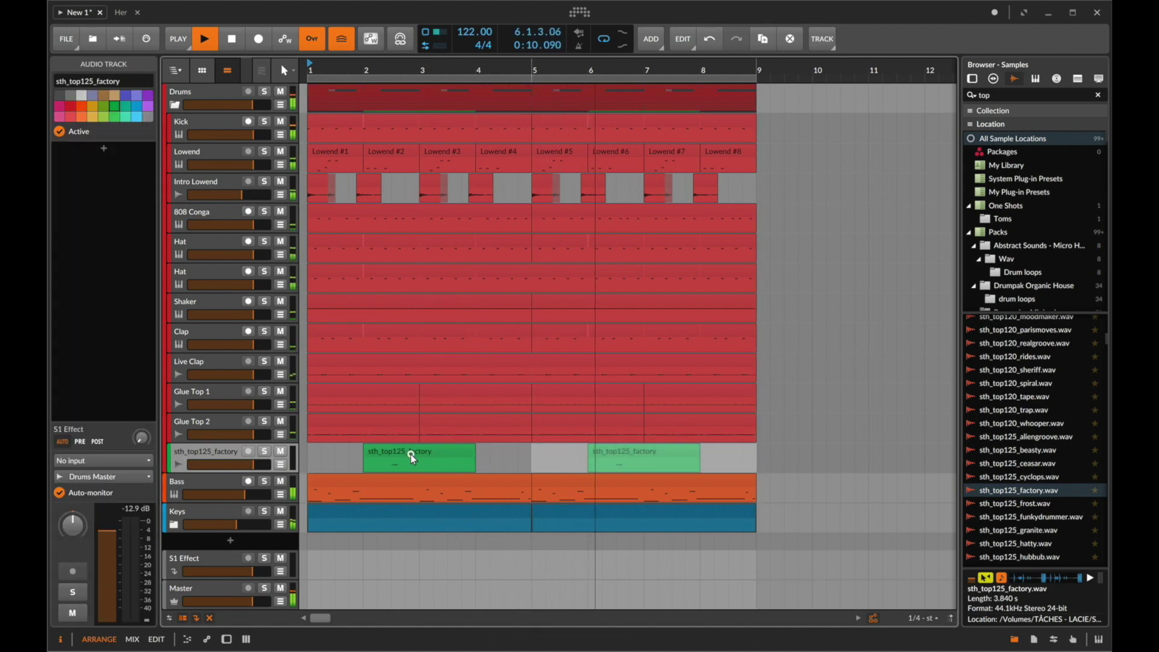
{"action": "left_click", "coordinate": [411, 454]}
{"action": "right_click", "coordinate": [218, 451]}
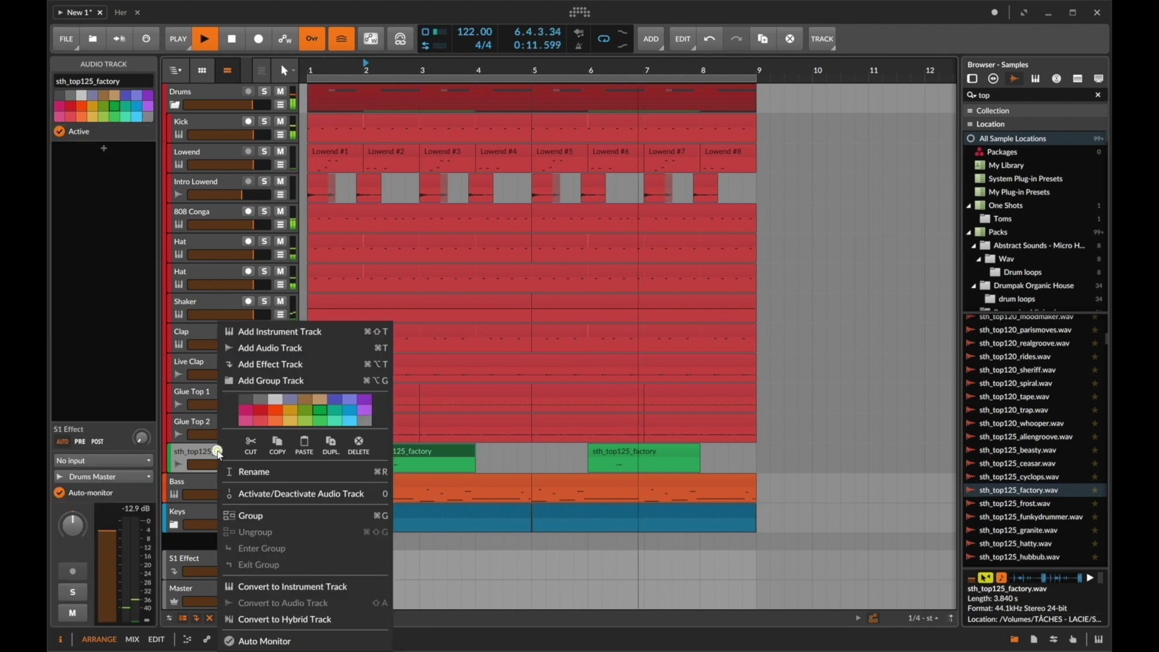
{"action": "left_click", "coordinate": [262, 409]}
{"action": "key", "text": "space"}
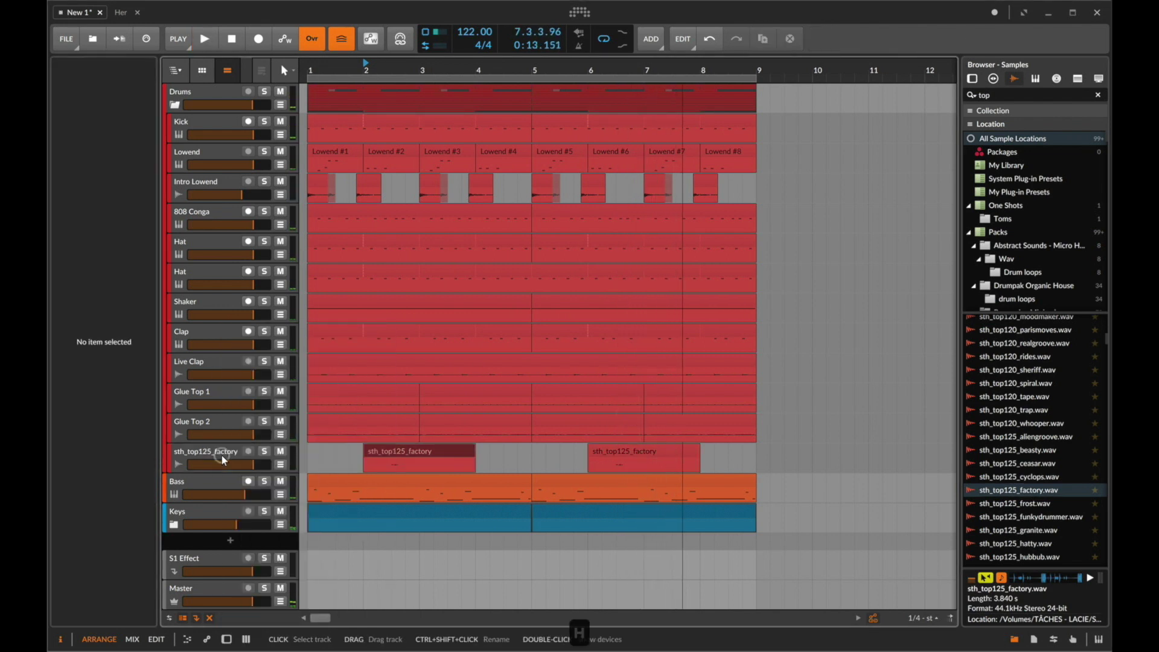
Rename the sth_top125_factory track as S&P 1.
{"action": "key", "text": "a"}
{"action": "key", "text": "d"}
{"action": "scroll", "coordinate": [216, 379], "scroll_direction": "down", "scroll_amount": 5}
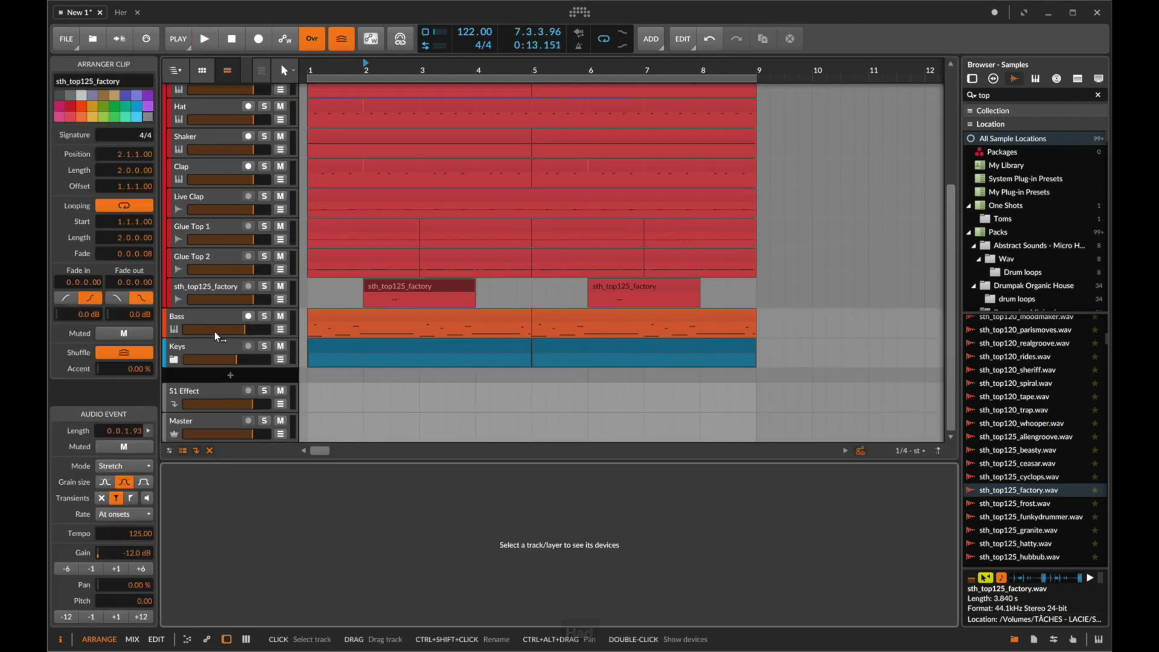
{"action": "double_click", "coordinate": [205, 287]}
{"action": "type", "text": "Ha"}
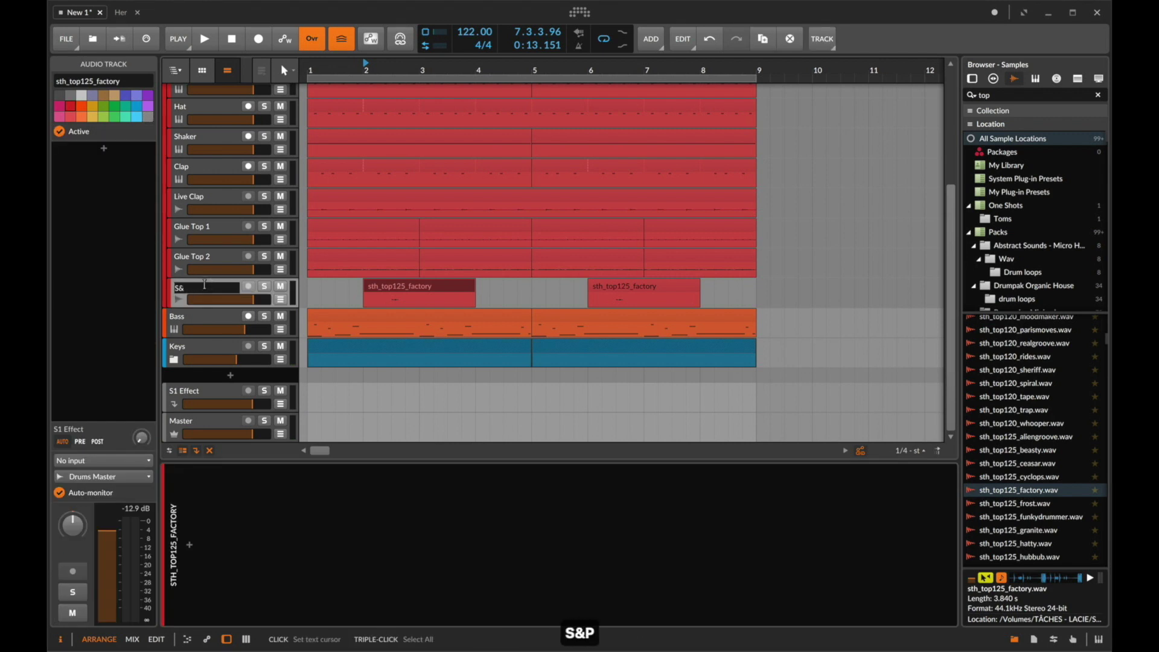
{"action": "type", "text": "P 1"}
{"action": "key", "text": "Return"}
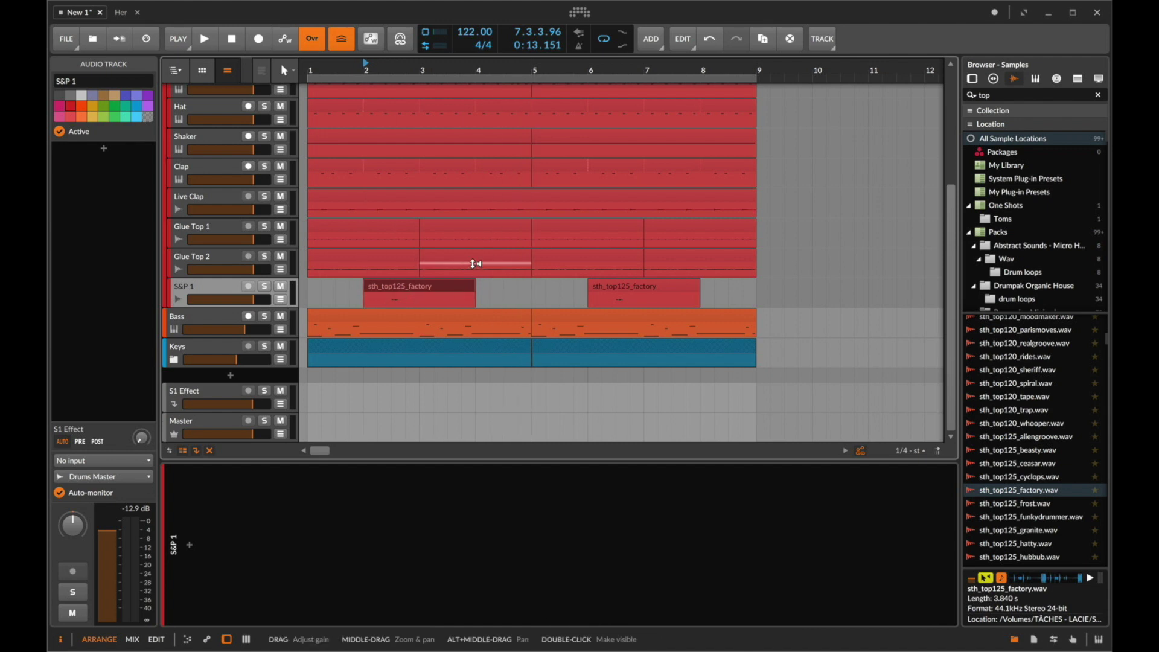
Audition further top loops in the sample results, from sth_top125_granite.wav through the HatsTops loops to Bpm172_TopDrums_03.wav.
{"action": "left_click", "coordinate": [1032, 532]}
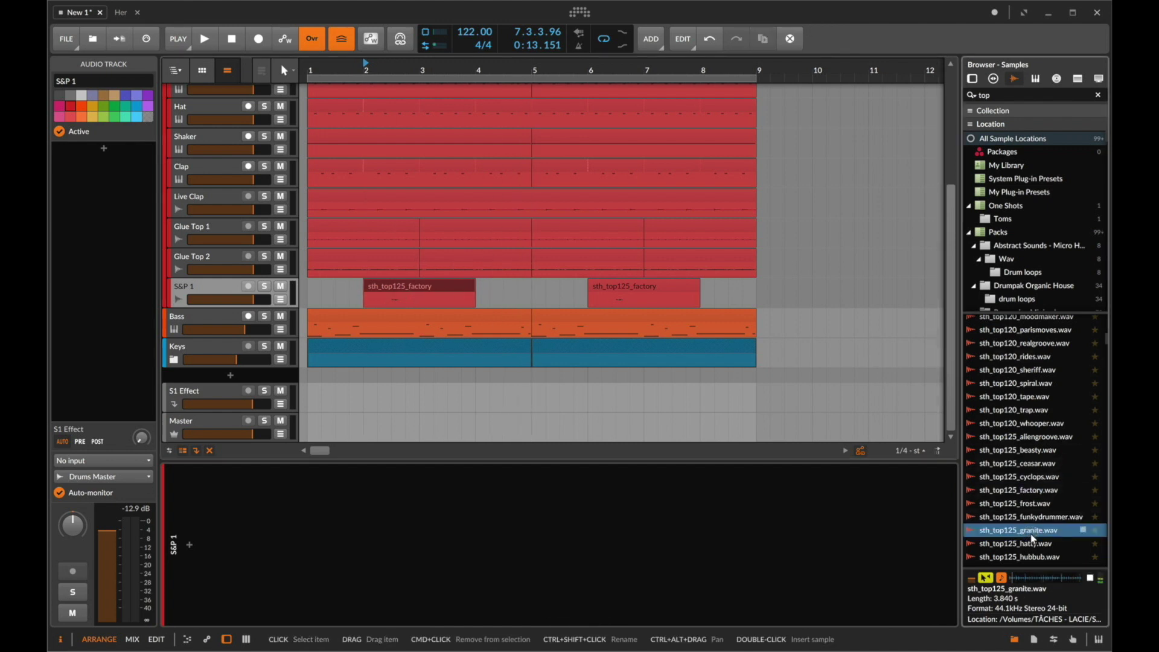
{"action": "key", "text": "Down"}
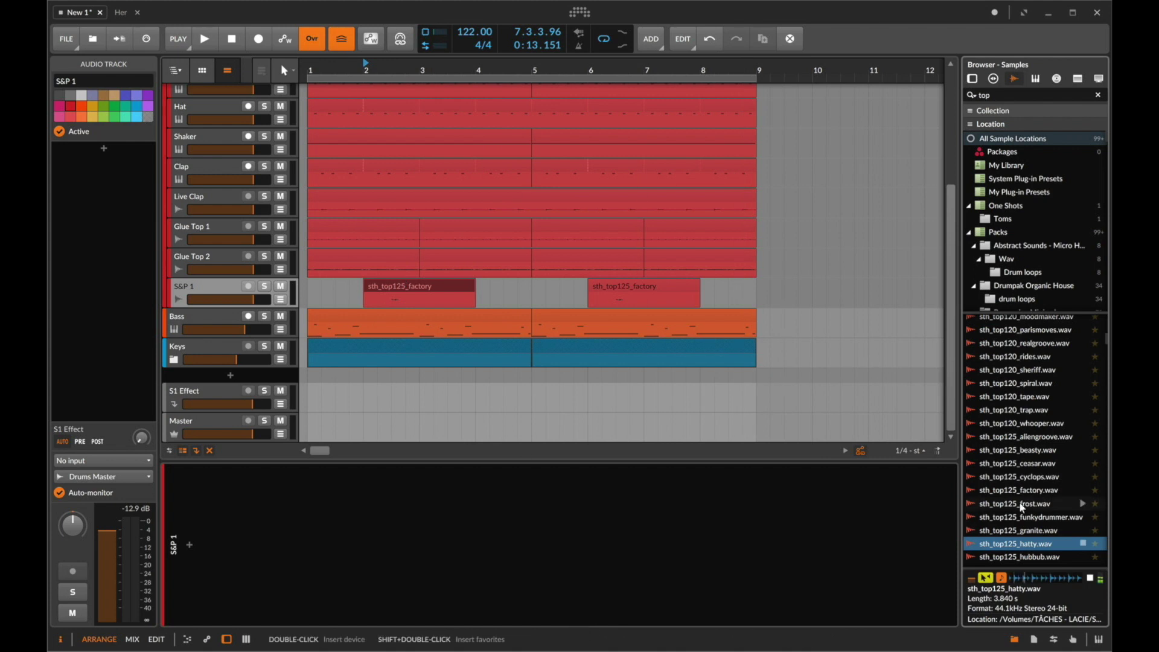
{"action": "scroll", "coordinate": [1051, 468], "scroll_direction": "down", "scroll_amount": 5}
{"action": "left_click", "coordinate": [1051, 467]}
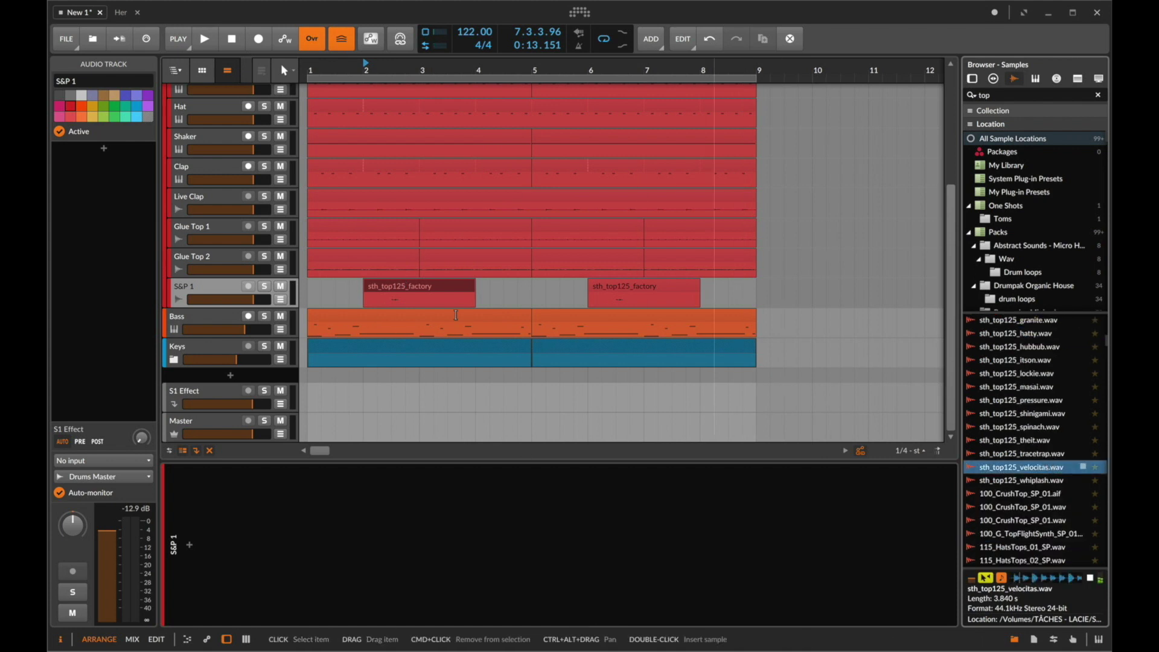
{"action": "key", "text": "Down"}
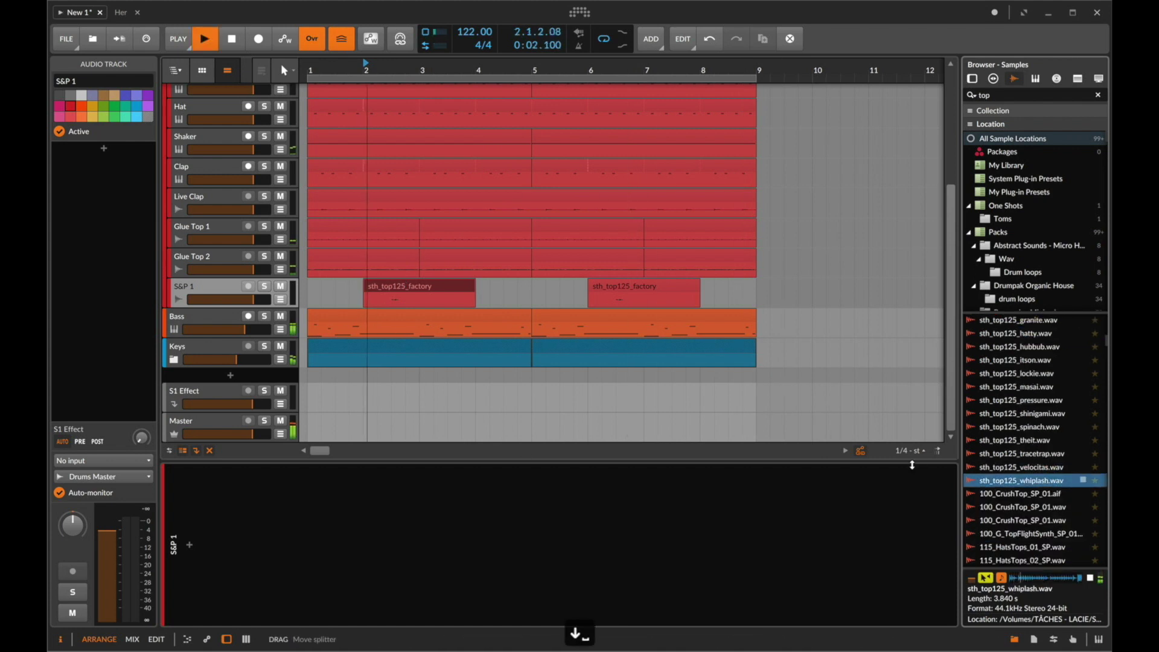
{"action": "scroll", "coordinate": [1027, 483], "scroll_direction": "down", "scroll_amount": 7}
{"action": "left_click", "coordinate": [1025, 507]}
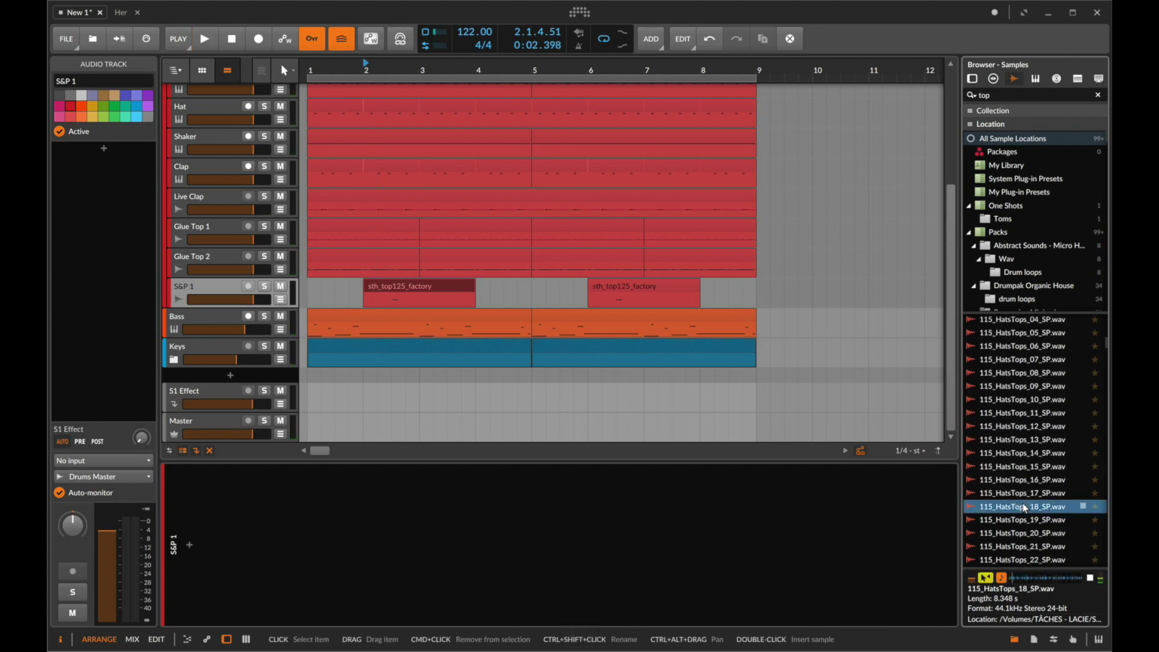
{"action": "scroll", "coordinate": [1024, 508], "scroll_direction": "down", "scroll_amount": 4}
{"action": "left_click", "coordinate": [1025, 507]}
{"action": "scroll", "coordinate": [1025, 507], "scroll_direction": "down", "scroll_amount": 10}
{"action": "left_click", "coordinate": [1024, 504]}
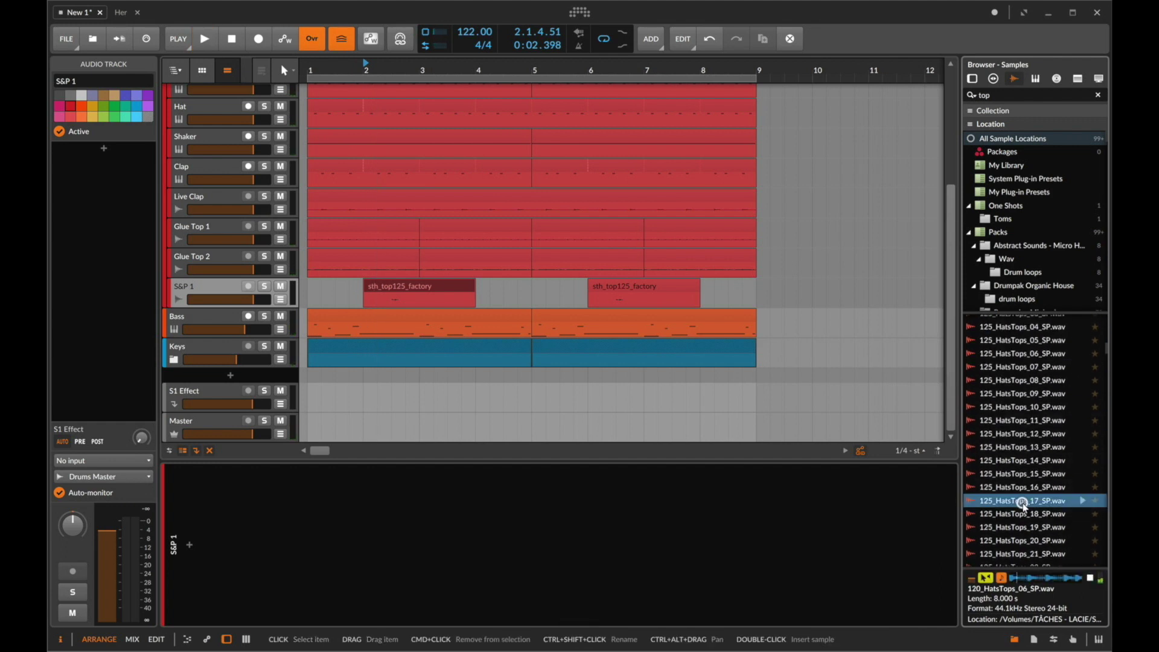
{"action": "scroll", "coordinate": [1024, 508], "scroll_direction": "down", "scroll_amount": 7}
{"action": "left_click", "coordinate": [1025, 502]}
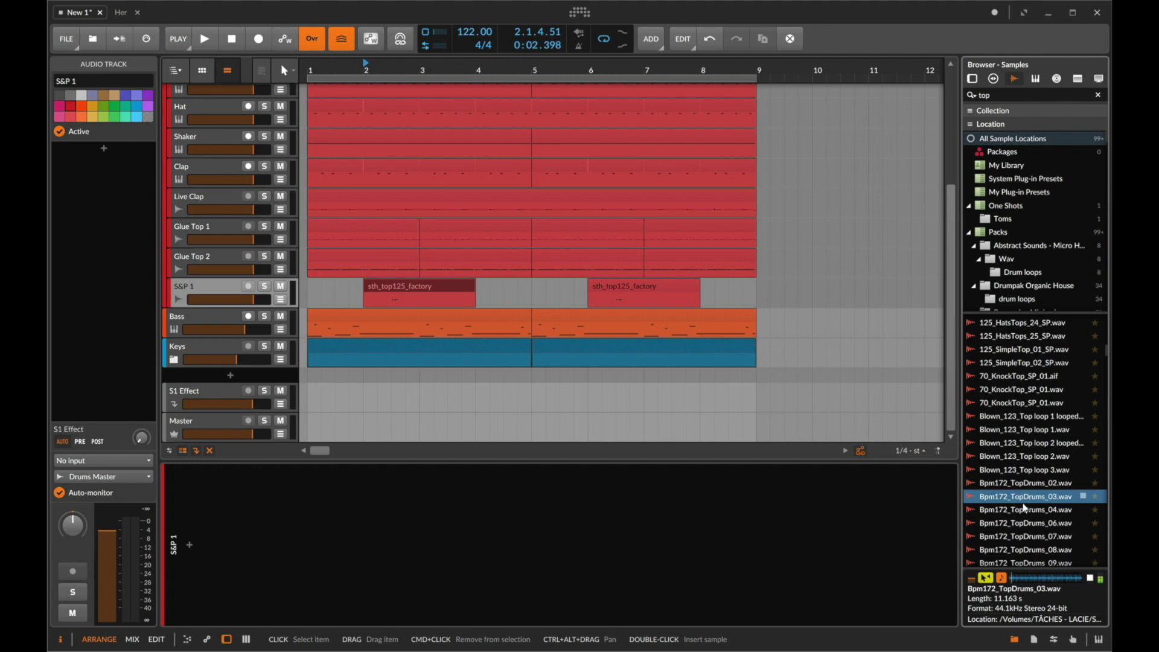
Preview 70_KnockTop_SP_01.wav, place it at bar 1 on a new audio track below S&P 1 and open its clip for detailed editing.
{"action": "left_click", "coordinate": [1021, 403]}
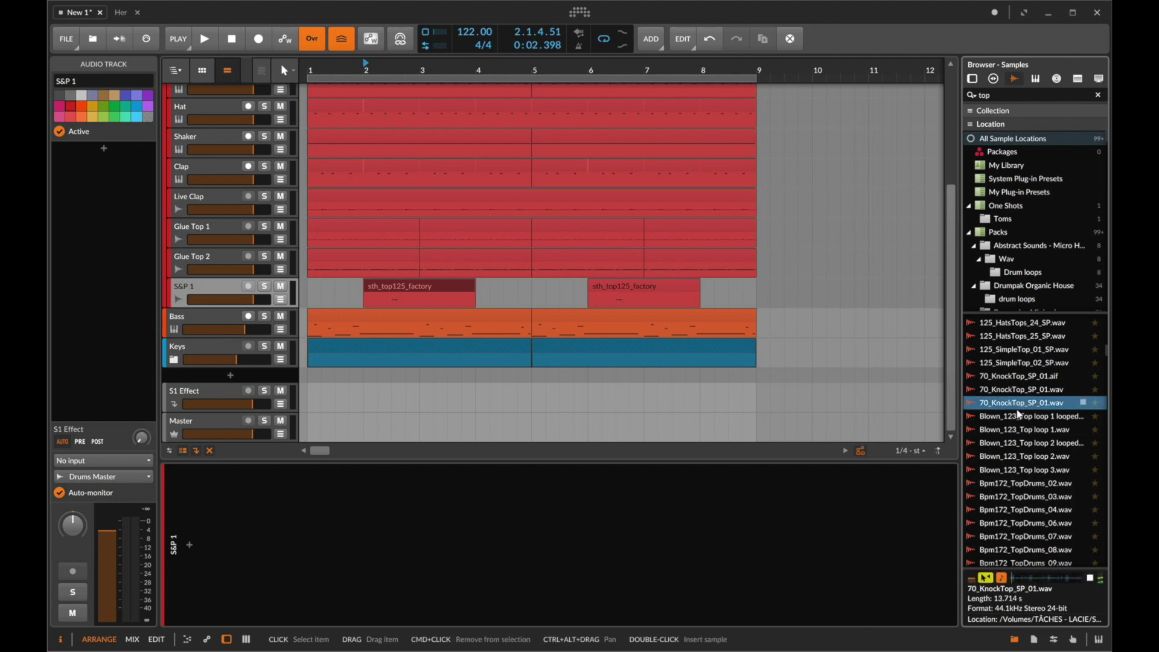
{"action": "left_click_drag", "start_coordinate": [1022, 406], "coordinate": [342, 330]}
{"action": "double_click", "coordinate": [341, 319]}
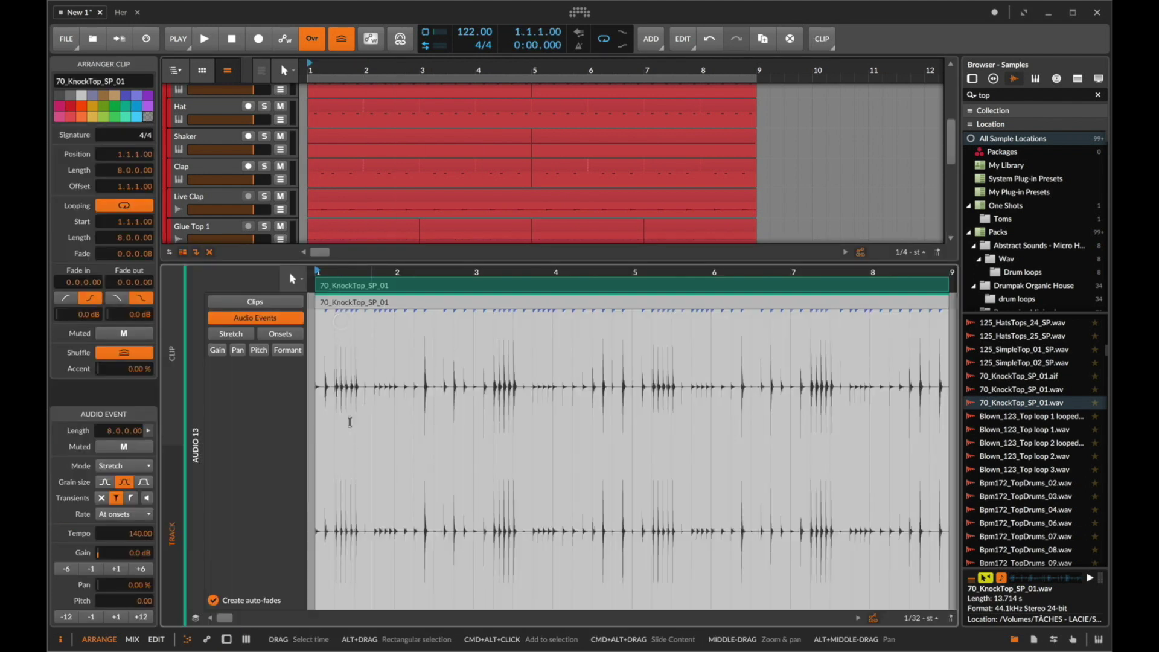
Split the KnockTop audio event at 1.2.1 and 1.3.2 and delete everything outside the five-hit run between them.
{"action": "left_click_drag", "start_coordinate": [328, 272], "coordinate": [330, 338]}
{"action": "left_click", "coordinate": [366, 394]}
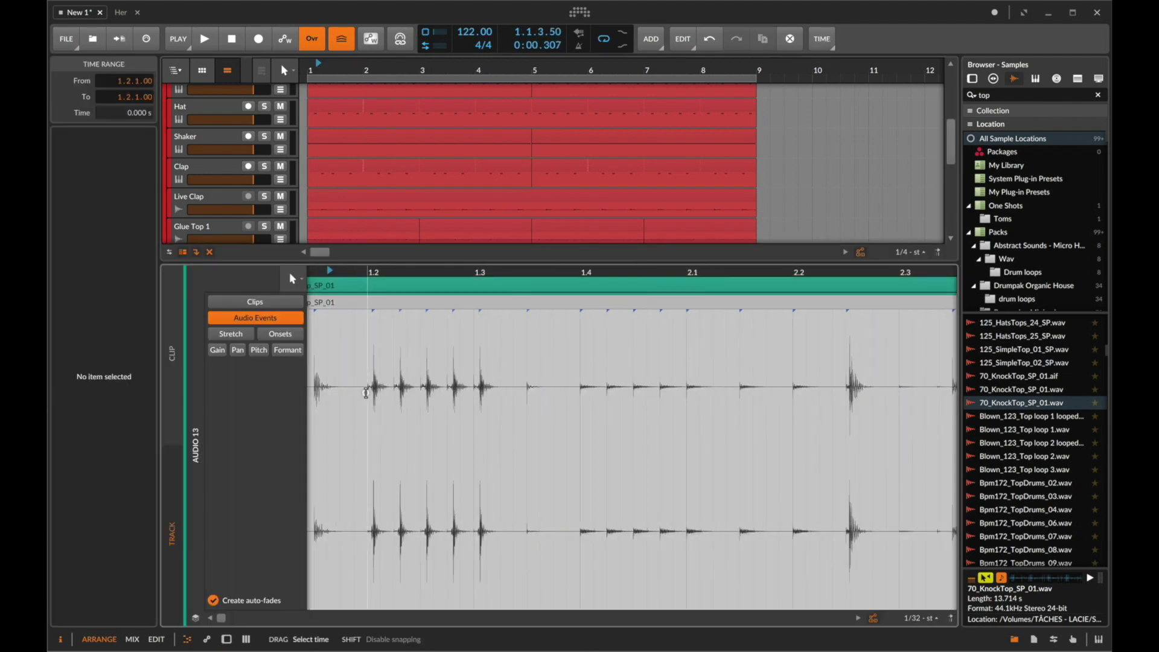
{"action": "key", "text": "super+e"}
{"action": "left_click", "coordinate": [351, 305]}
{"action": "key", "text": "BackSpace"}
{"action": "left_click", "coordinate": [500, 384]}
{"action": "key", "text": "super+e"}
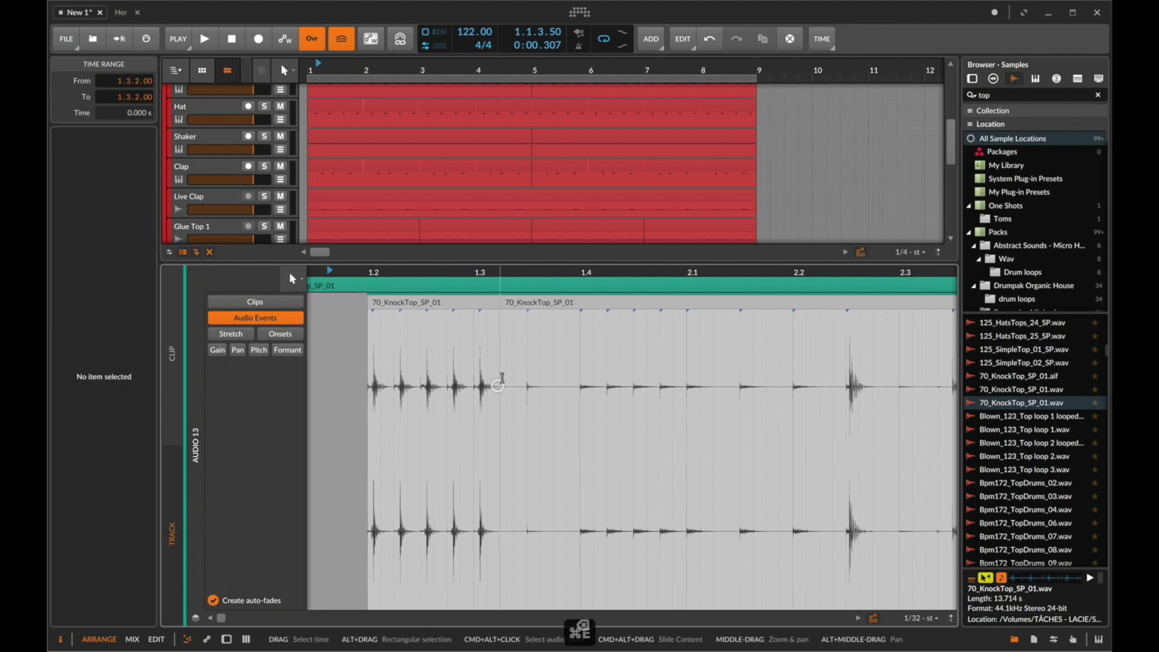
{"action": "left_click", "coordinate": [529, 302]}
{"action": "key", "text": "BackSpace"}
Set the gain of the remaining five-hit event to -12.0 dB and close the detail editor.
{"action": "left_click", "coordinate": [453, 302]}
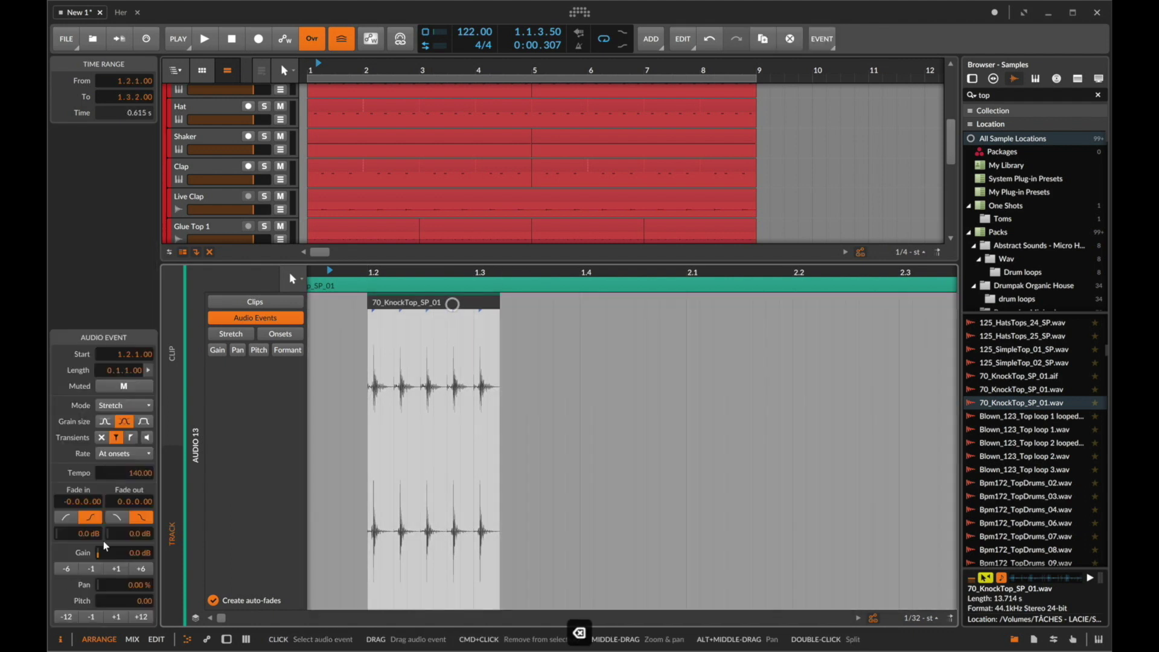
{"action": "left_click", "coordinate": [66, 569]}
{"action": "left_click", "coordinate": [66, 569]}
{"action": "key", "text": "e"}
Audition the KnockTop clip, duplicate its first two bars onto bar 3, and delete the clip at bar 1.
{"action": "left_click", "coordinate": [325, 452]}
{"action": "key", "text": "space"}
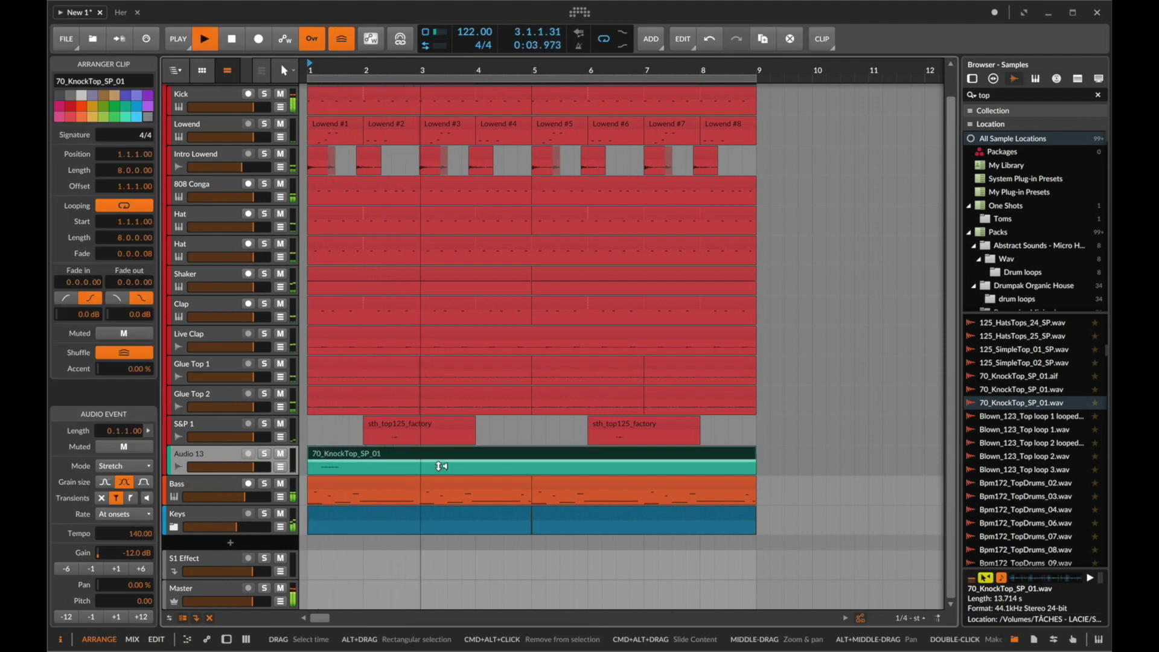
{"action": "left_click_drag", "start_coordinate": [419, 473], "coordinate": [209, 457]}
{"action": "key", "text": "super+d"}
{"action": "key", "text": "space"}
{"action": "left_click", "coordinate": [394, 450]}
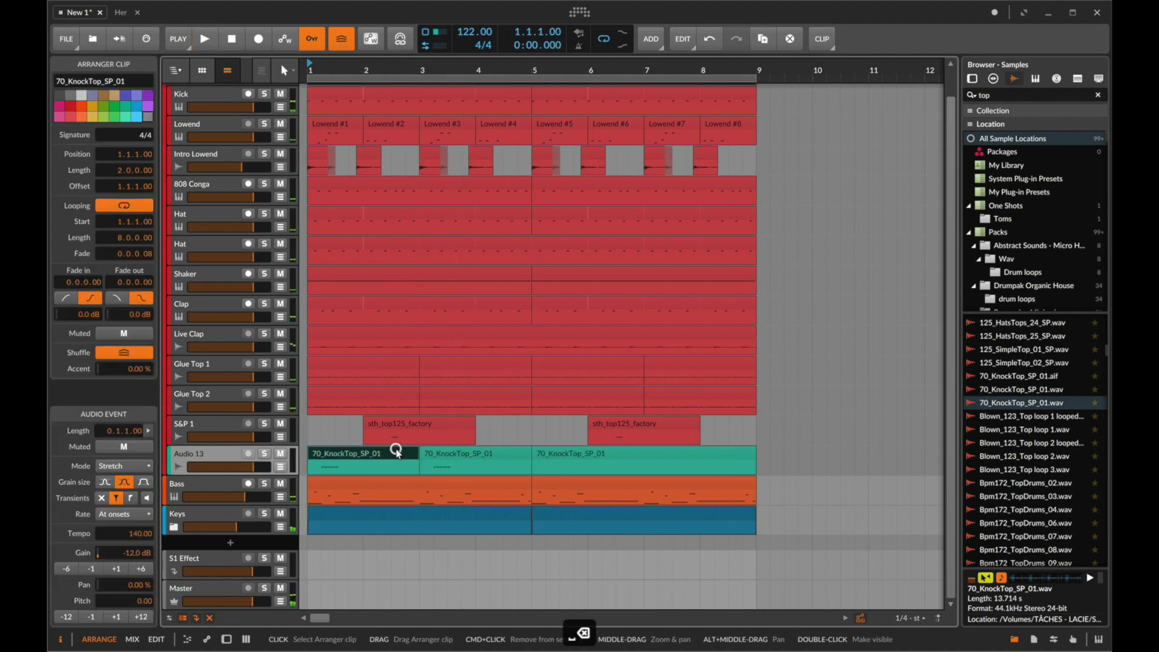
{"action": "key", "text": "BackSpace"}
Play the groove, shift the remaining KnockTop clips to begin at bar 4, and set playback to start at 2.2.
{"action": "key", "text": "space"}
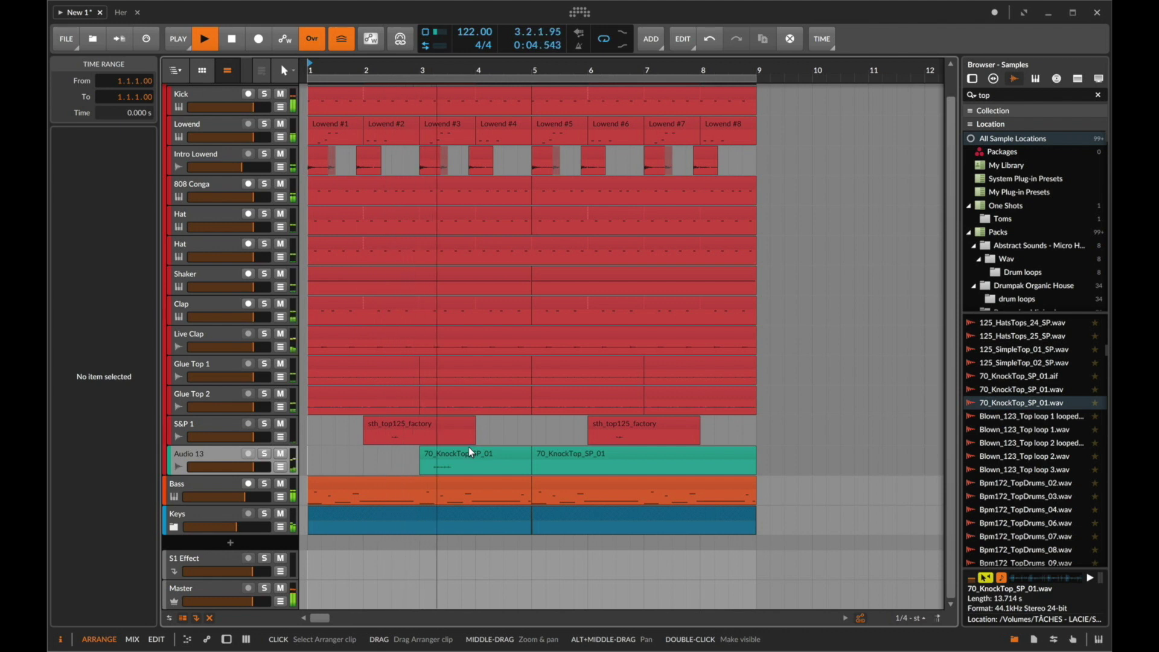
{"action": "left_click_drag", "start_coordinate": [472, 453], "coordinate": [523, 452]}
{"action": "left_click", "coordinate": [375, 459]}
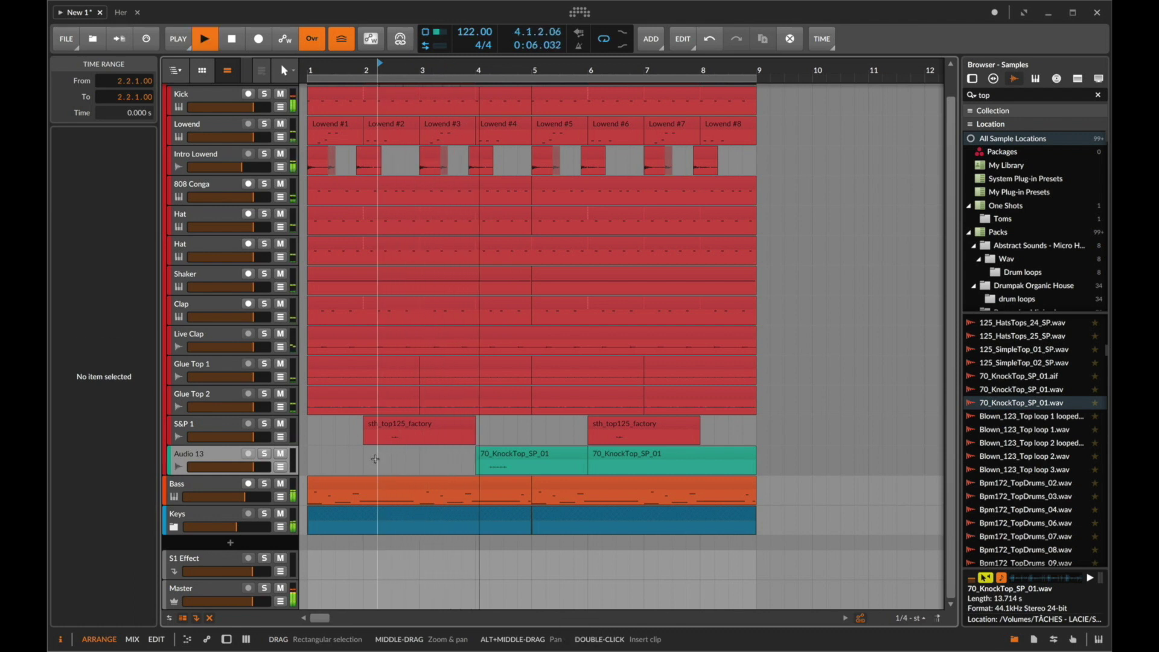
Open the KnockTop clip at bar 4, slice it in place at its hits, and quantize all the slices.
{"action": "double_click", "coordinate": [505, 449]}
{"action": "key", "text": "super+p"}
{"action": "key", "text": "Return"}
{"action": "key", "text": "super+a"}
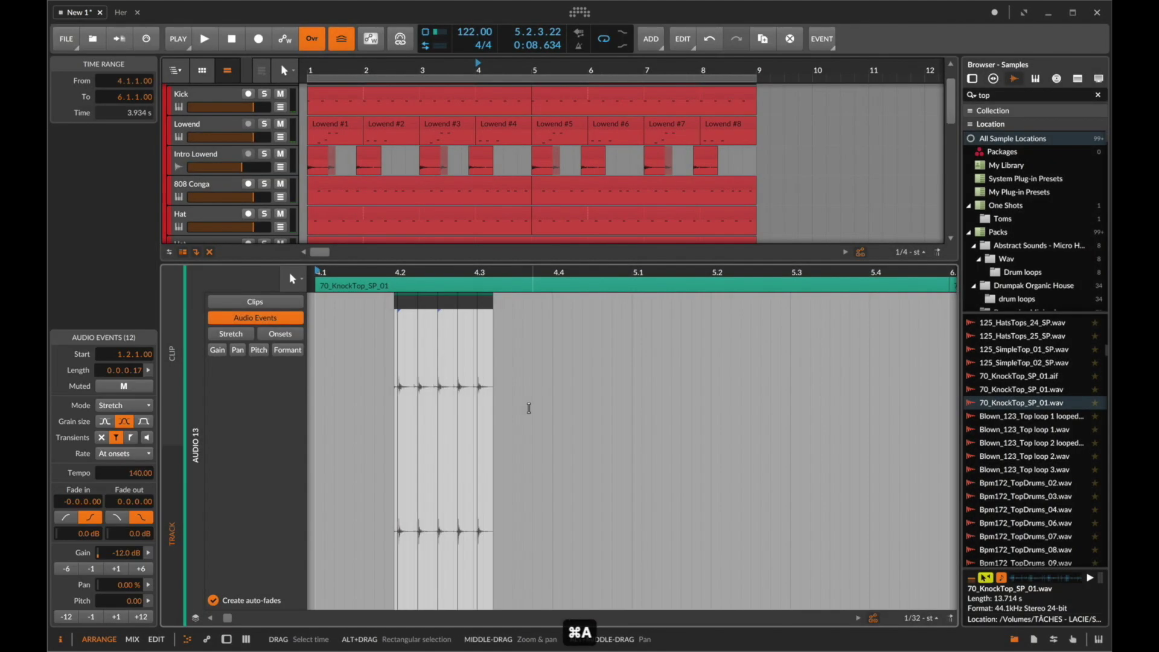
{"action": "key", "text": "super+u"}
Show the device chain of the Audio 13 track and insert a Filter device.
{"action": "key", "text": "d"}
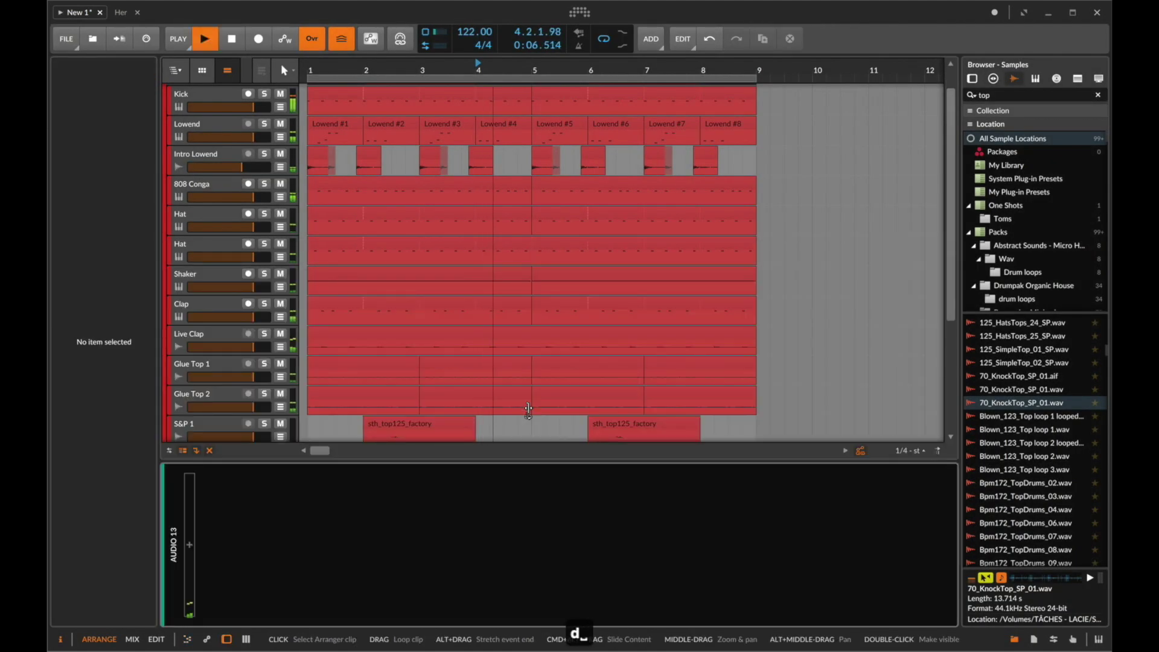
{"action": "scroll", "coordinate": [528, 409], "scroll_direction": "down", "scroll_amount": 5}
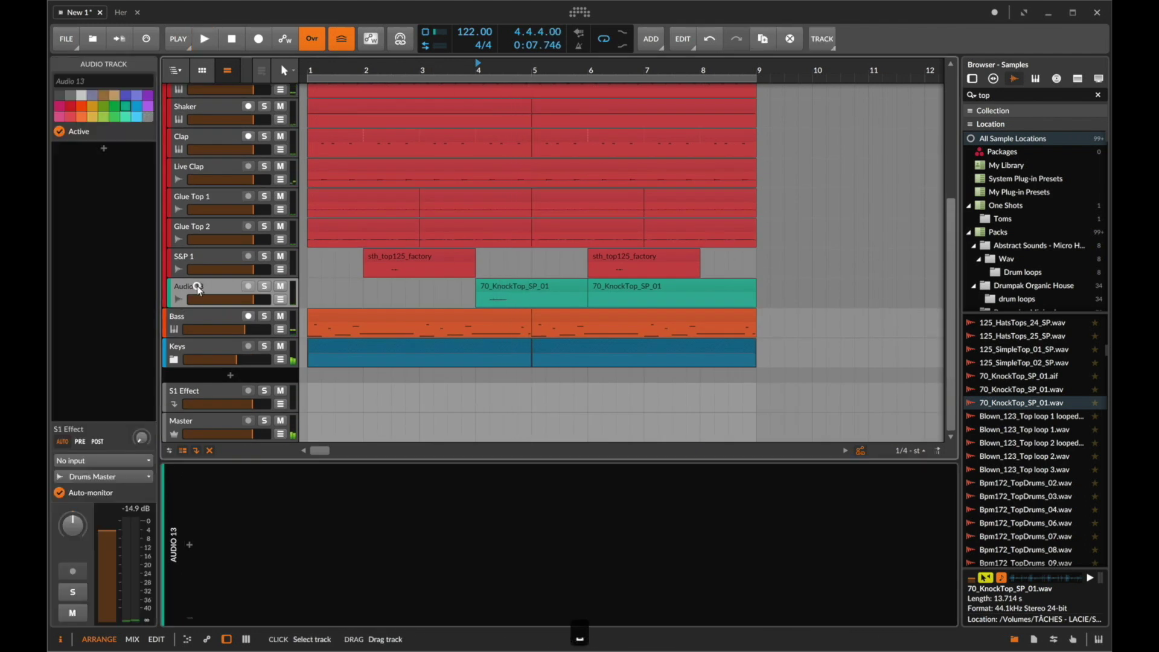
{"action": "left_click", "coordinate": [189, 545]}
{"action": "type", "text": "fil"}
{"action": "key", "text": "Down"}
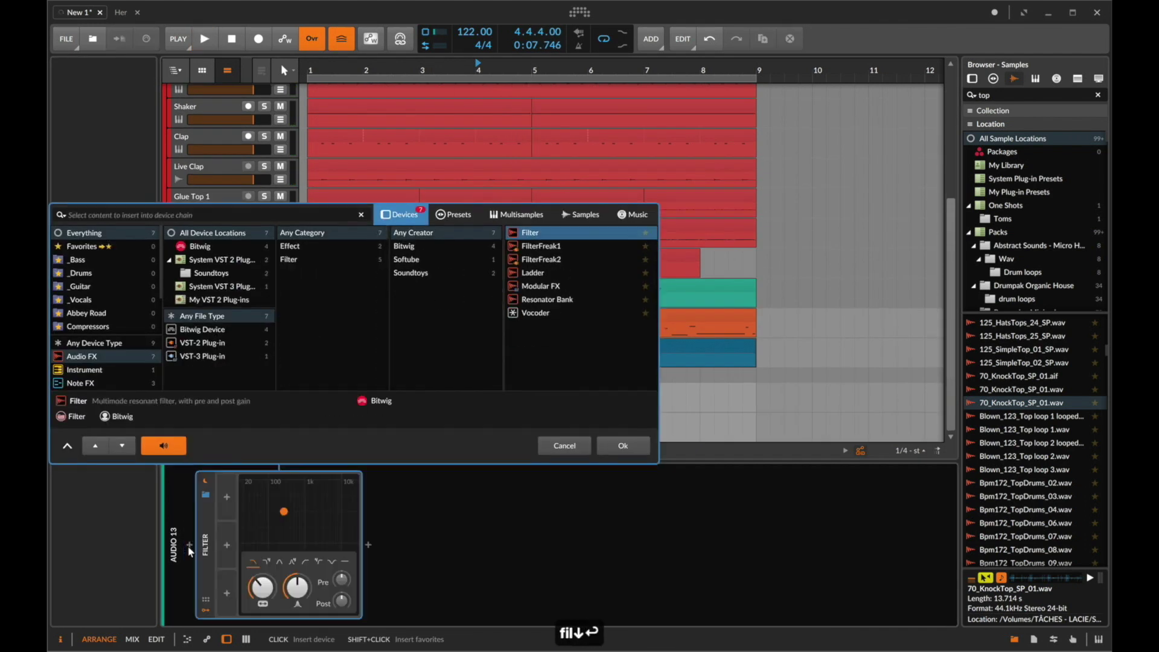
{"action": "key", "text": "Return"}
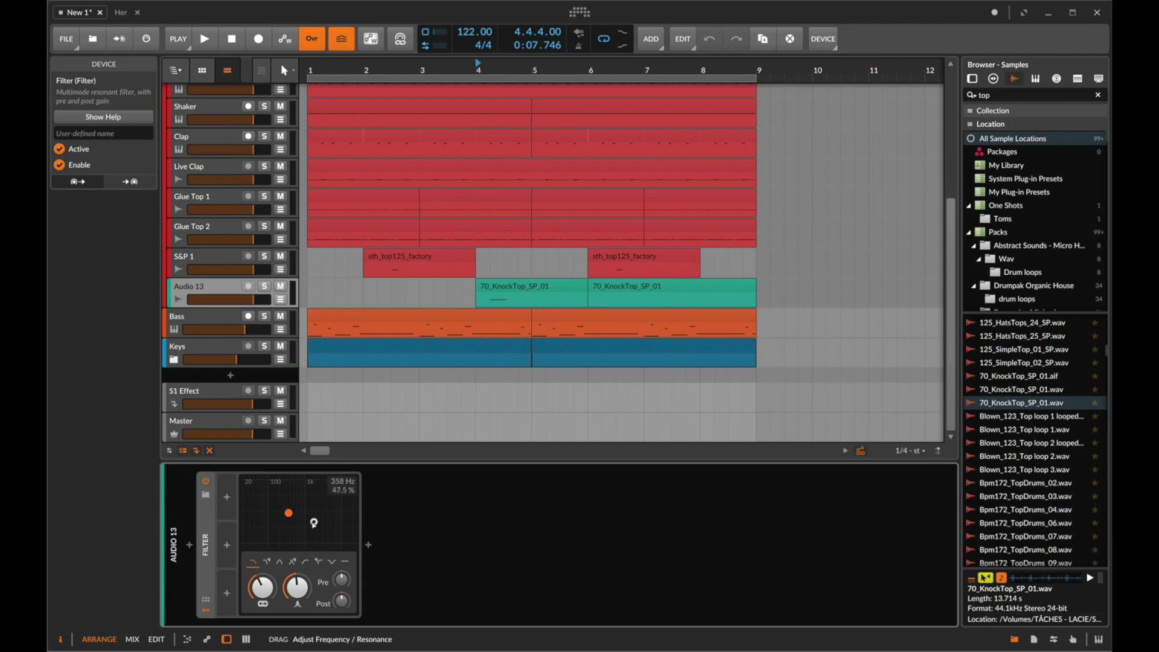
Set the filter's frequency to about 458 Hz and raise its resonance while auditioning the KnockTop hits.
{"action": "left_click", "coordinate": [314, 523]}
{"action": "key", "text": "space"}
{"action": "left_click_drag", "start_coordinate": [314, 523], "coordinate": [292, 501]}
{"action": "key", "text": "space"}
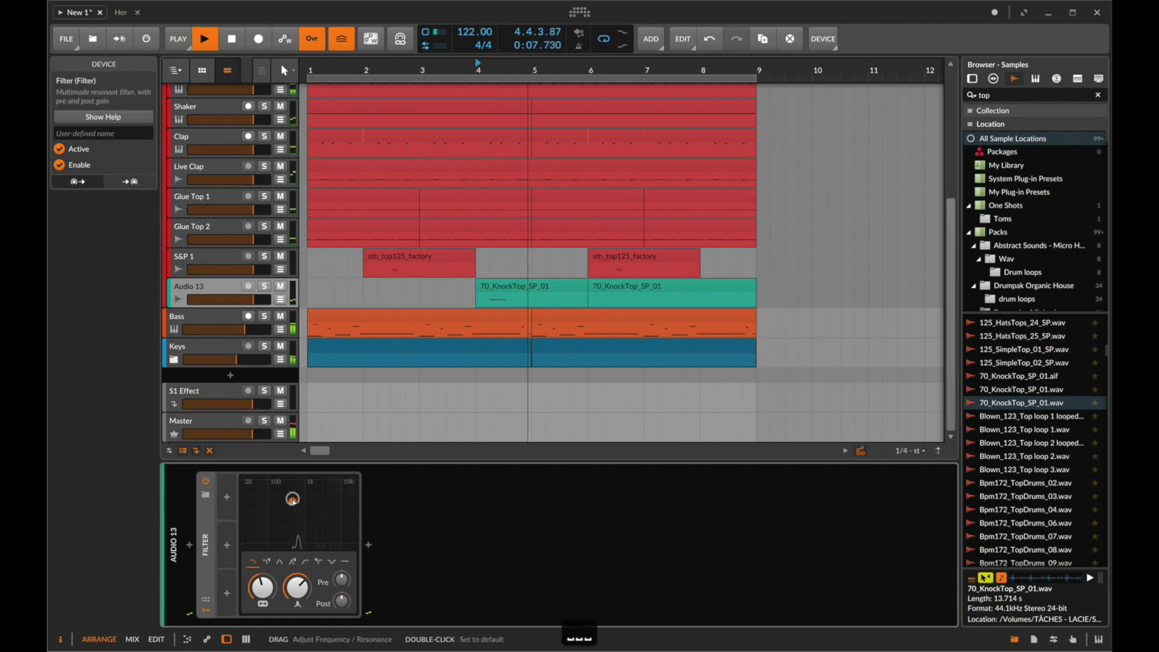
{"action": "key", "text": "space"}
{"action": "key", "text": "space"}
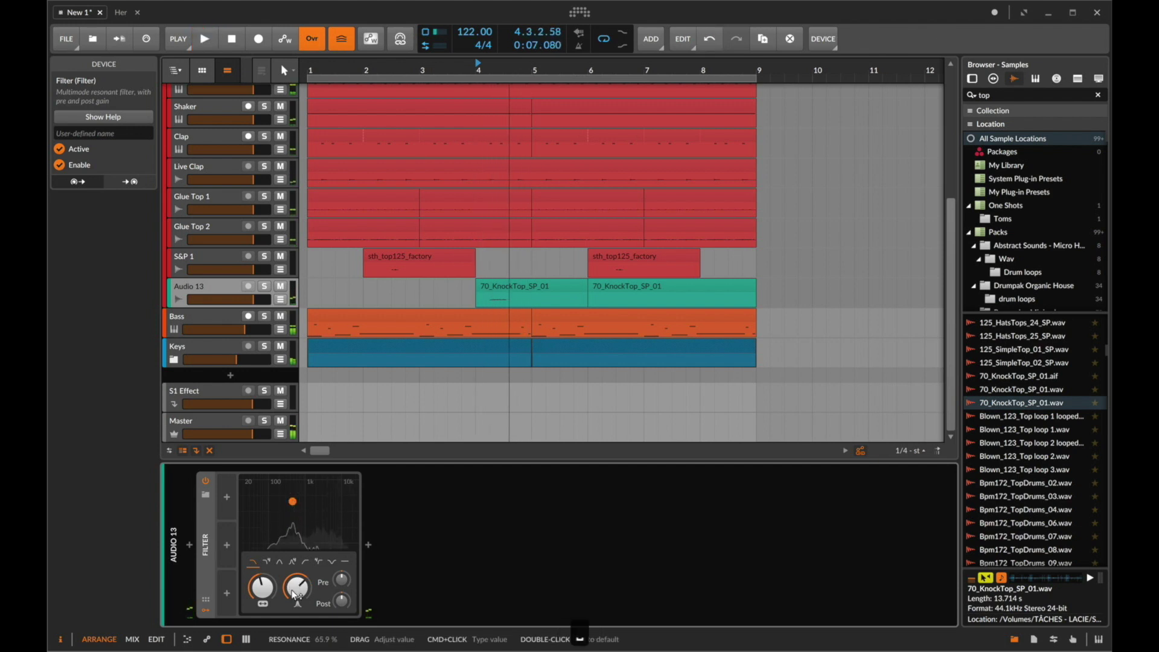
{"action": "left_click_drag", "start_coordinate": [291, 589], "coordinate": [291, 582]}
Tune the filter's frequency to the note E3 and audition the KnockTop hits with it.
{"action": "left_click", "coordinate": [262, 589], "text": "super"}
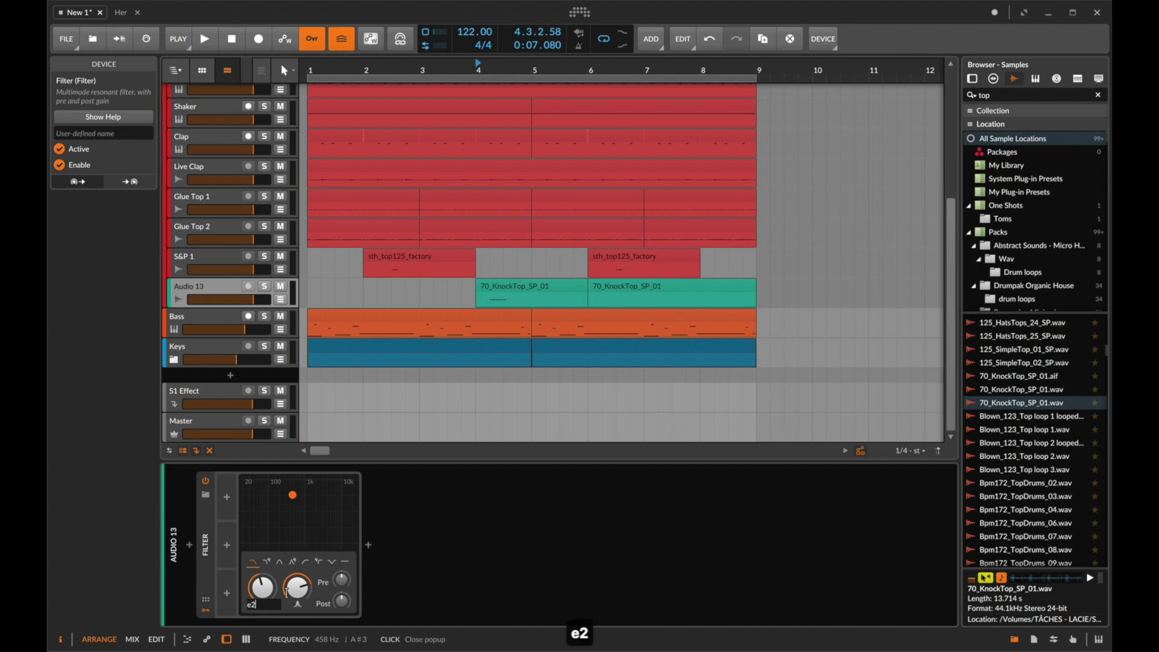
{"action": "type", "text": "e2"}
{"action": "key", "text": "Return"}
{"action": "type", "text": "e"}
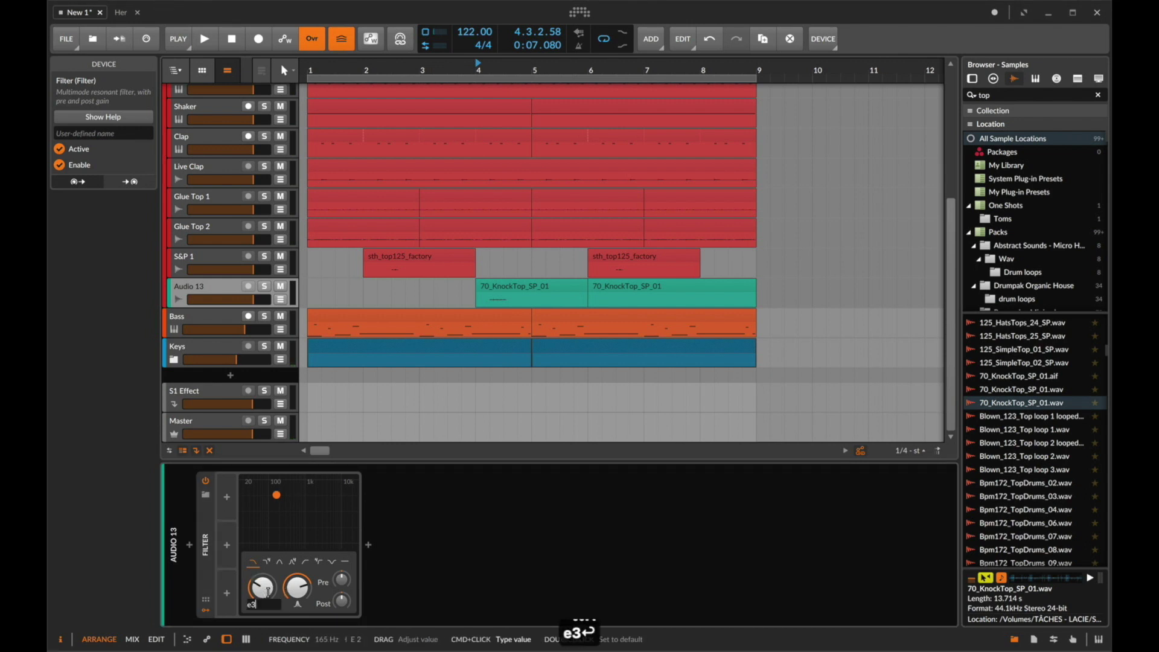
{"action": "type", "text": "3"}
{"action": "key", "text": "space"}
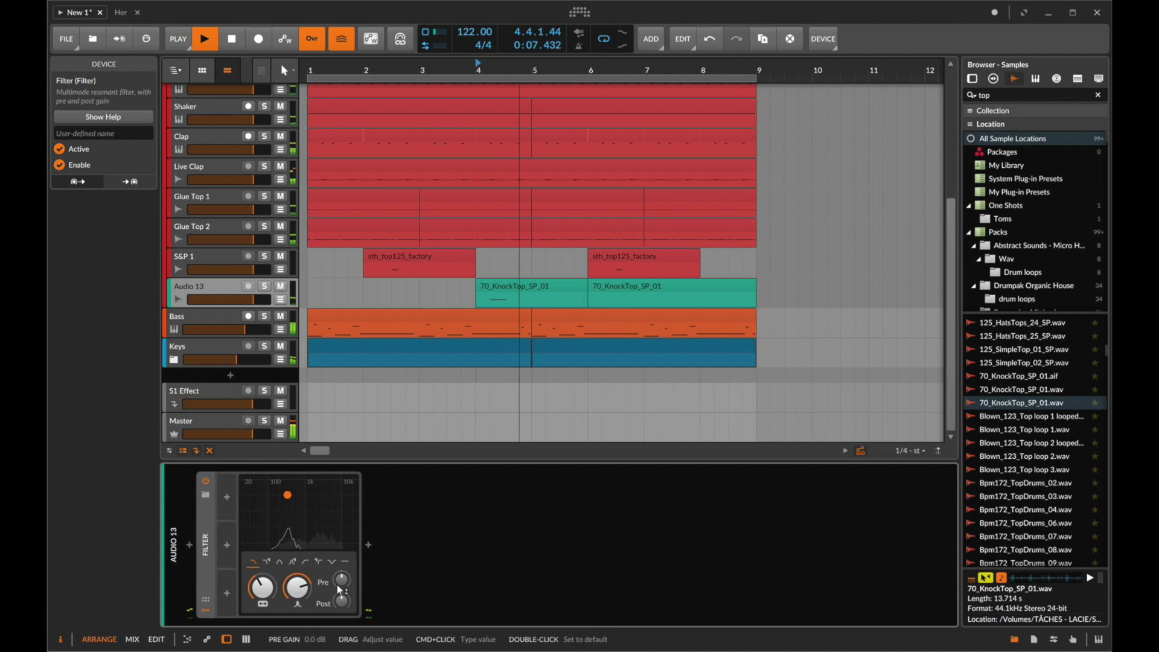
{"action": "key", "text": "space"}
{"action": "key", "text": "space"}
Compare the KnockTop hits with the filter bypassed and enabled, in the mix and with the track soloed.
{"action": "left_click", "coordinate": [208, 482]}
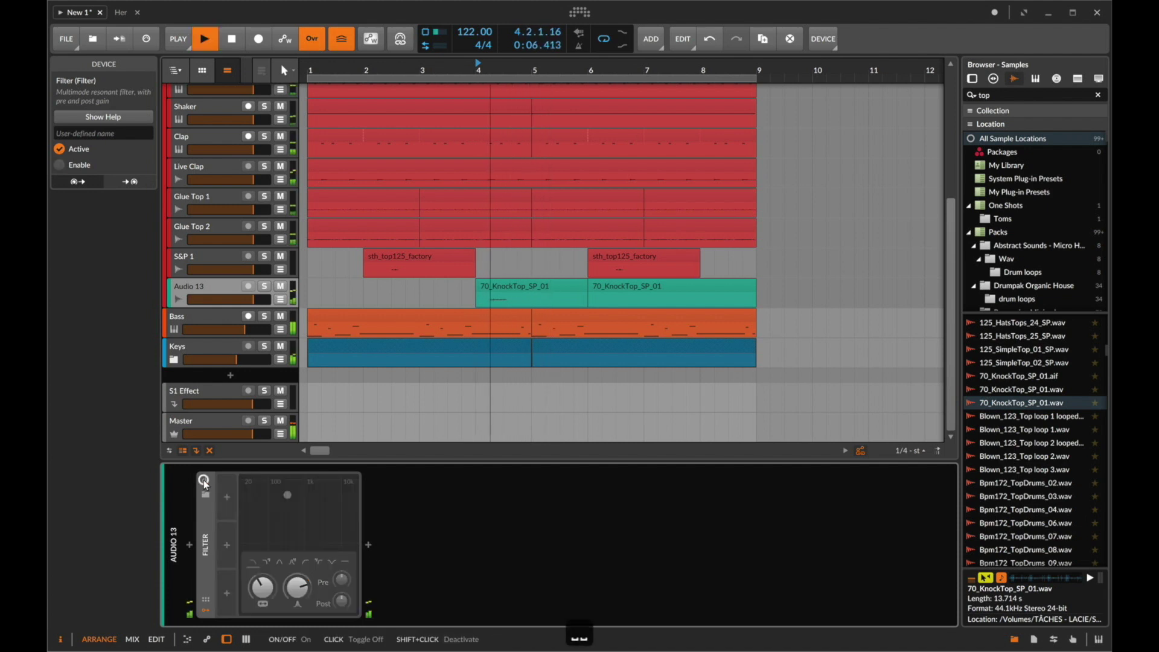
{"action": "key", "text": "space"}
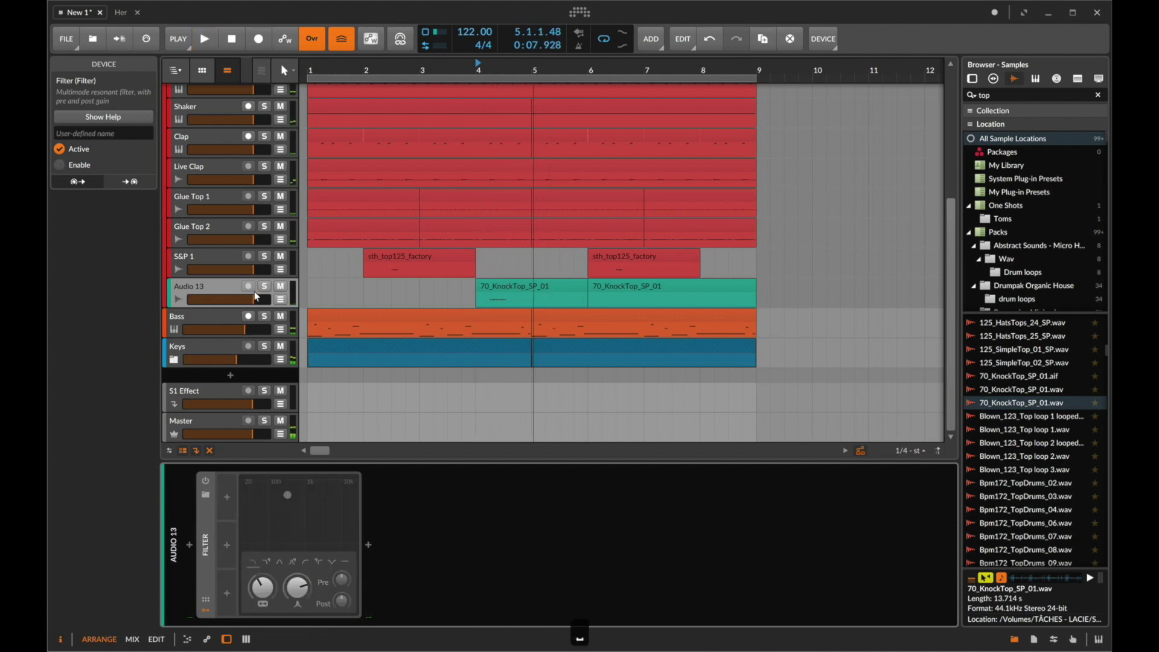
{"action": "left_click", "coordinate": [264, 287]}
{"action": "key", "text": "space"}
{"action": "key", "text": "space"}
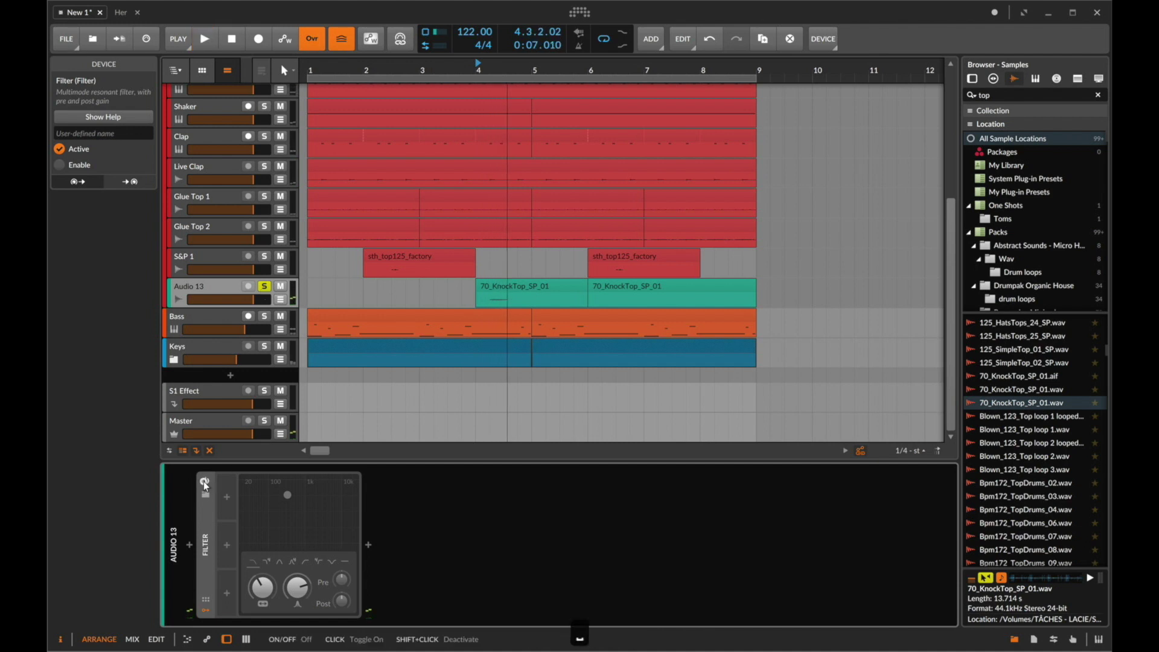
{"action": "left_click", "coordinate": [205, 482]}
{"action": "key", "text": "space"}
{"action": "key", "text": "space"}
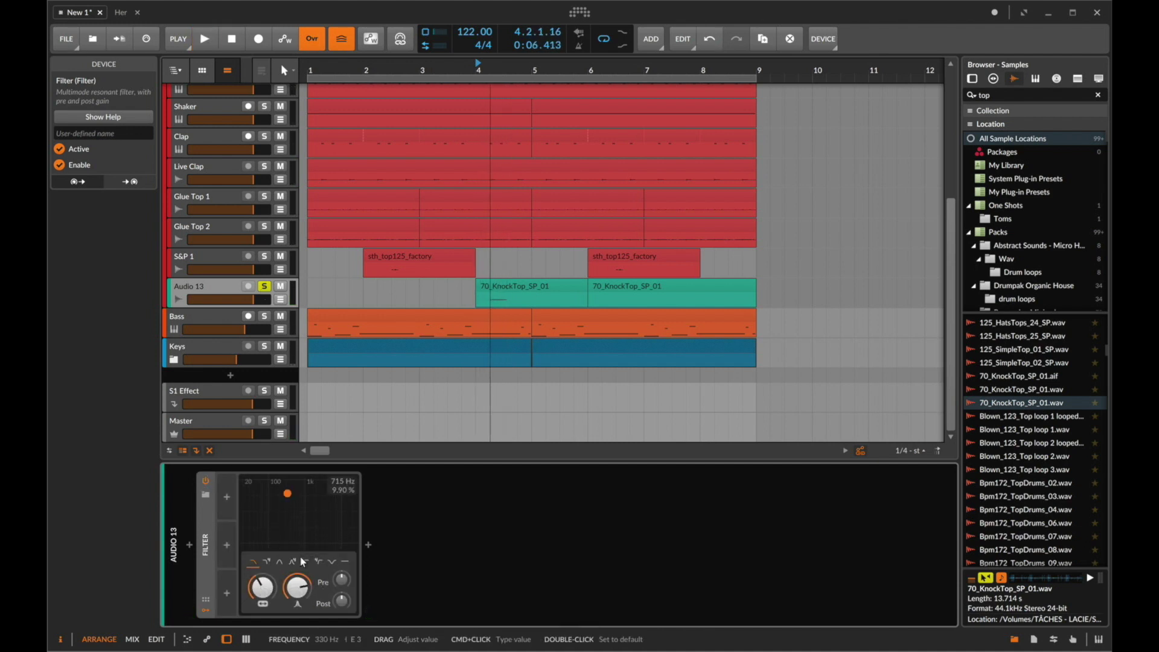
{"action": "key", "text": "space"}
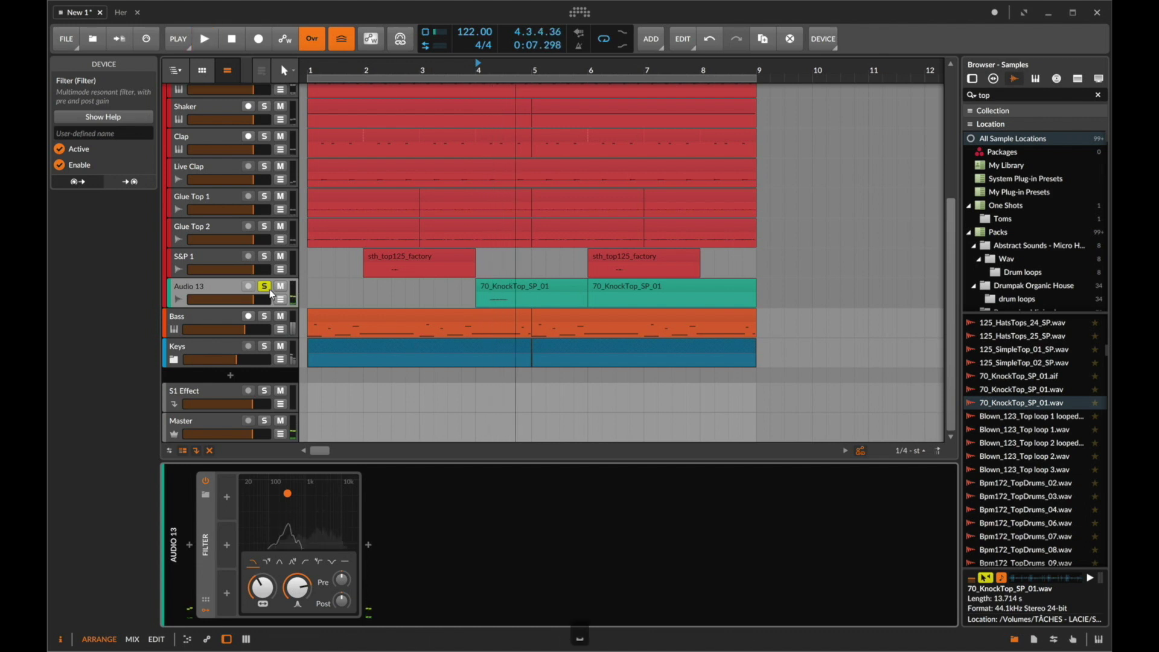
Insert a Reverb after the Filter, widen it, and set its mix to 32.0 %.
{"action": "double_click", "coordinate": [378, 545]}
{"action": "type", "text": "rev"}
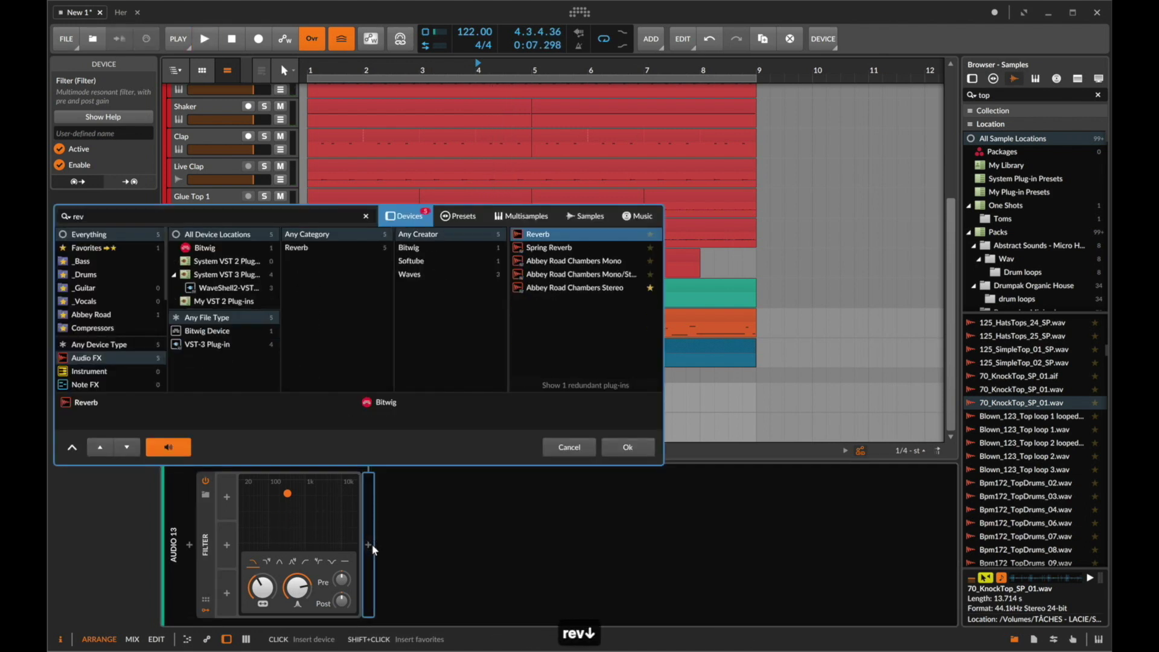
{"action": "key", "text": "Down"}
{"action": "key", "text": "Return"}
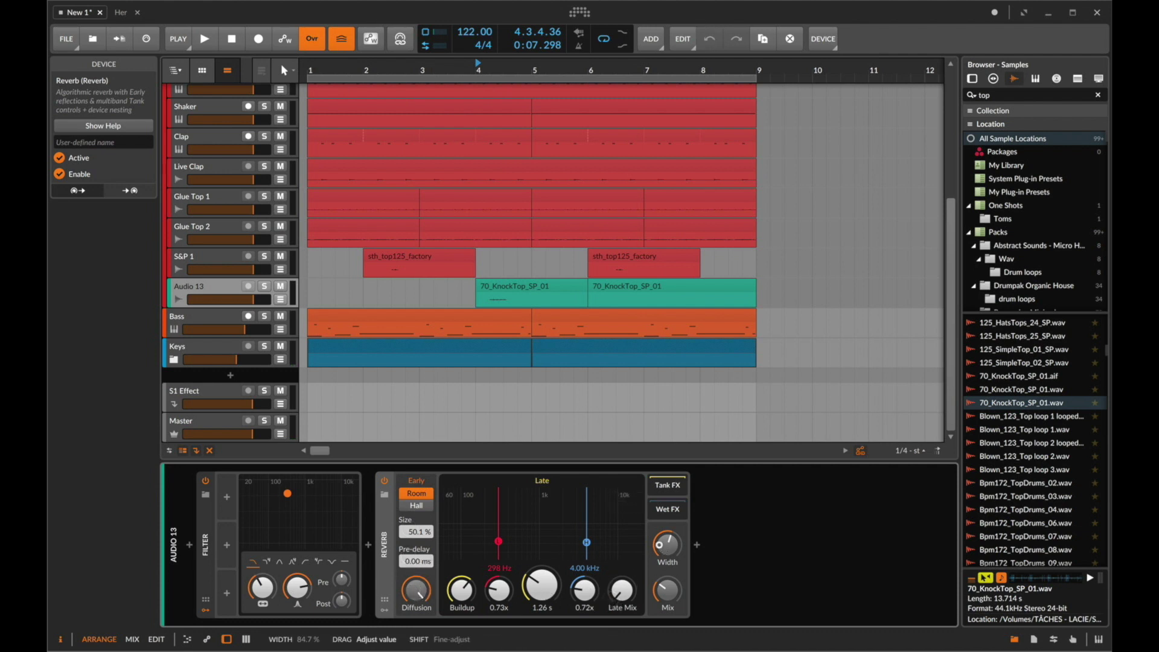
{"action": "left_click_drag", "start_coordinate": [665, 587], "coordinate": [665, 573]}
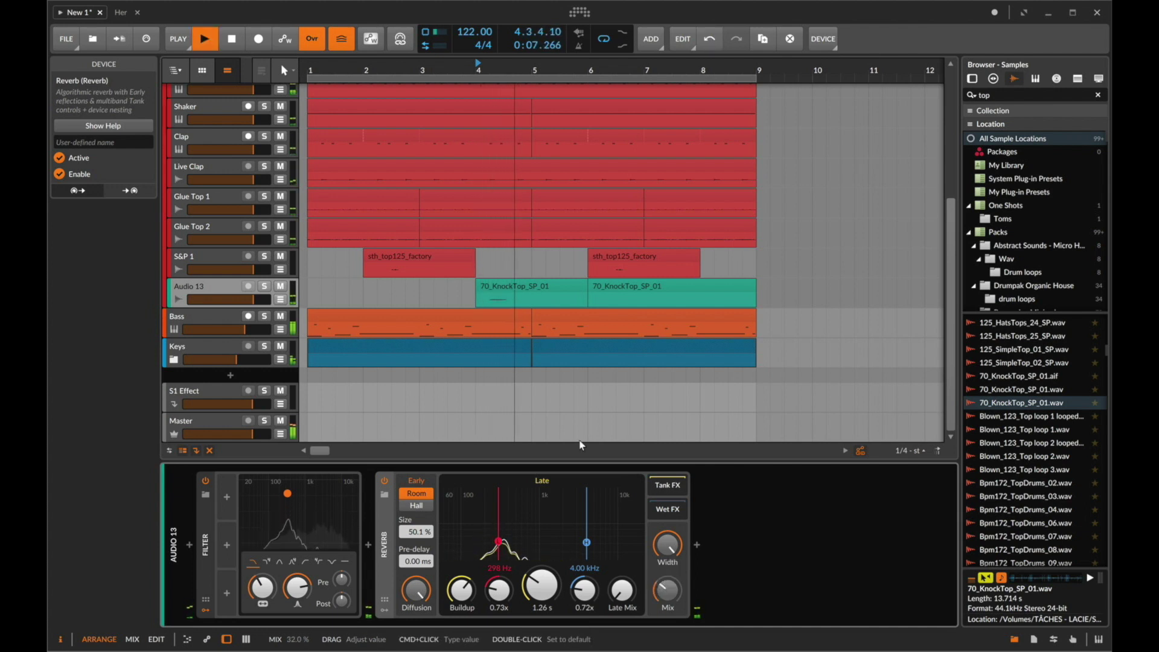
Duplicate bars 1 to 4 of the Audio 13 track over its bars 5 to 8.
{"action": "left_click_drag", "start_coordinate": [531, 302], "coordinate": [96, 305]}
{"action": "key", "text": "super+d"}
{"action": "key", "text": "1"}
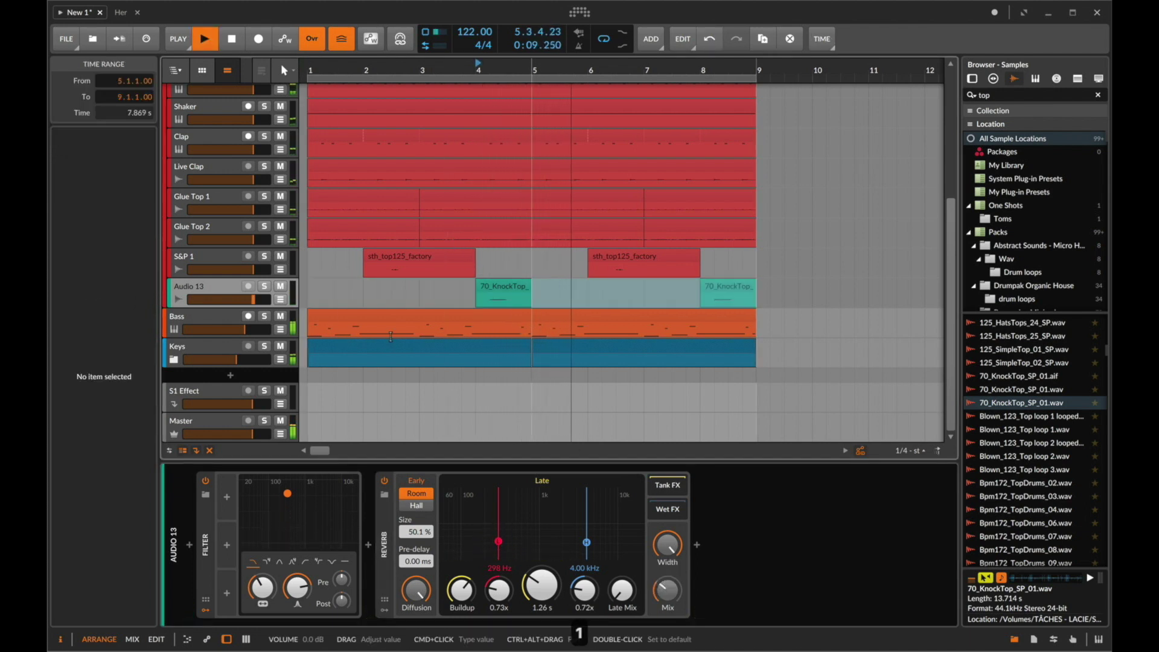
Rename the Audio 13 track as S&P 2 and recolour it red like the other drum tracks.
{"action": "left_click", "coordinate": [209, 286]}
{"action": "key", "text": "super+r"}
{"action": "type", "text": "S&P "}
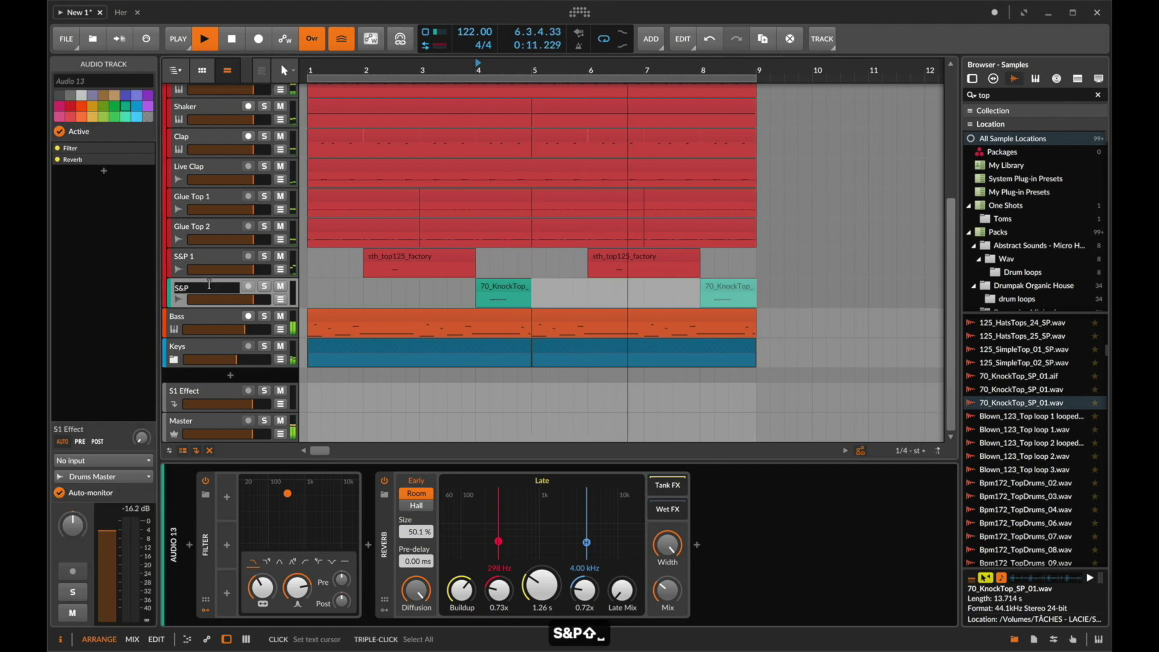
{"action": "type", "text": "2"}
{"action": "key", "text": "Return"}
{"action": "right_click", "coordinate": [209, 284]}
{"action": "left_click", "coordinate": [254, 374]}
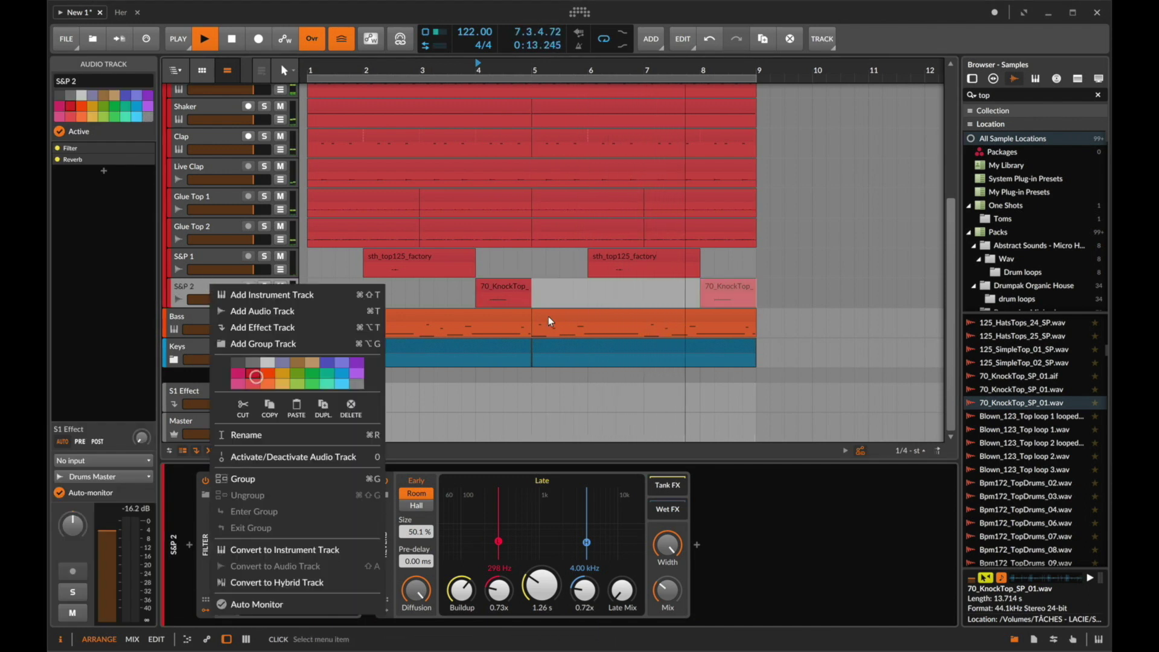
{"action": "left_click", "coordinate": [559, 320]}
{"action": "left_click", "coordinate": [567, 297]}
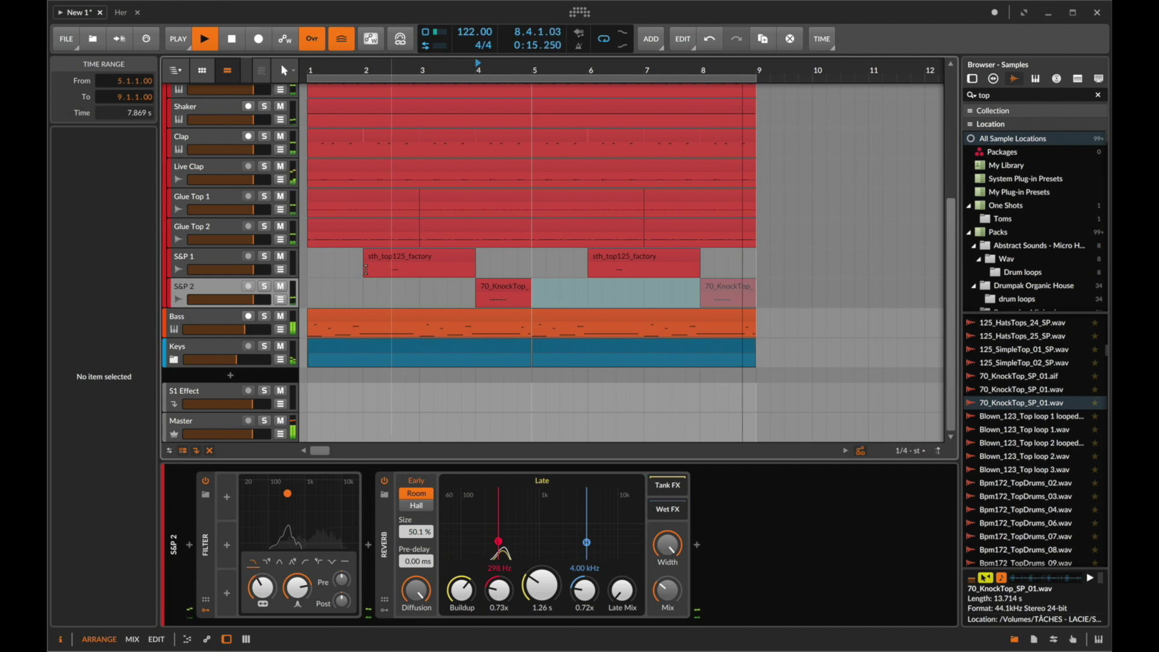
Move the two S&P 2 clips to bars 1 and 5, then audition the groove from bar 1.
{"action": "left_click", "coordinate": [350, 279]}
{"action": "key", "text": "space"}
{"action": "key", "text": "1"}
{"action": "left_click_drag", "start_coordinate": [498, 288], "coordinate": [320, 287]}
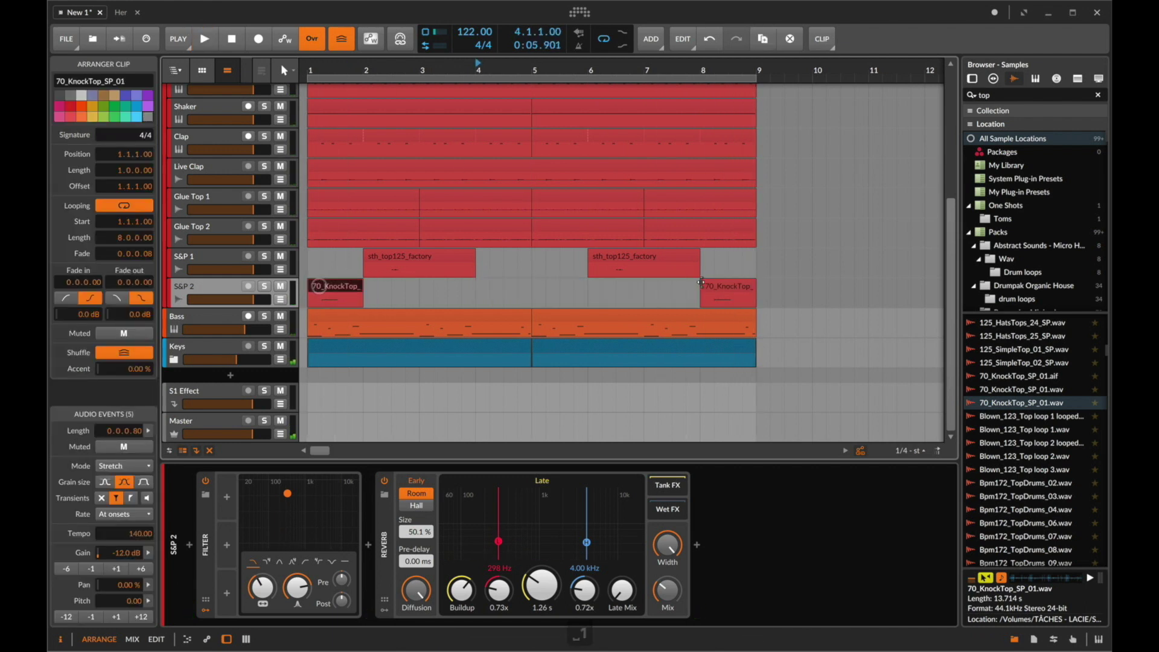
{"action": "left_click_drag", "start_coordinate": [720, 284], "coordinate": [552, 283]}
{"action": "key", "text": "space"}
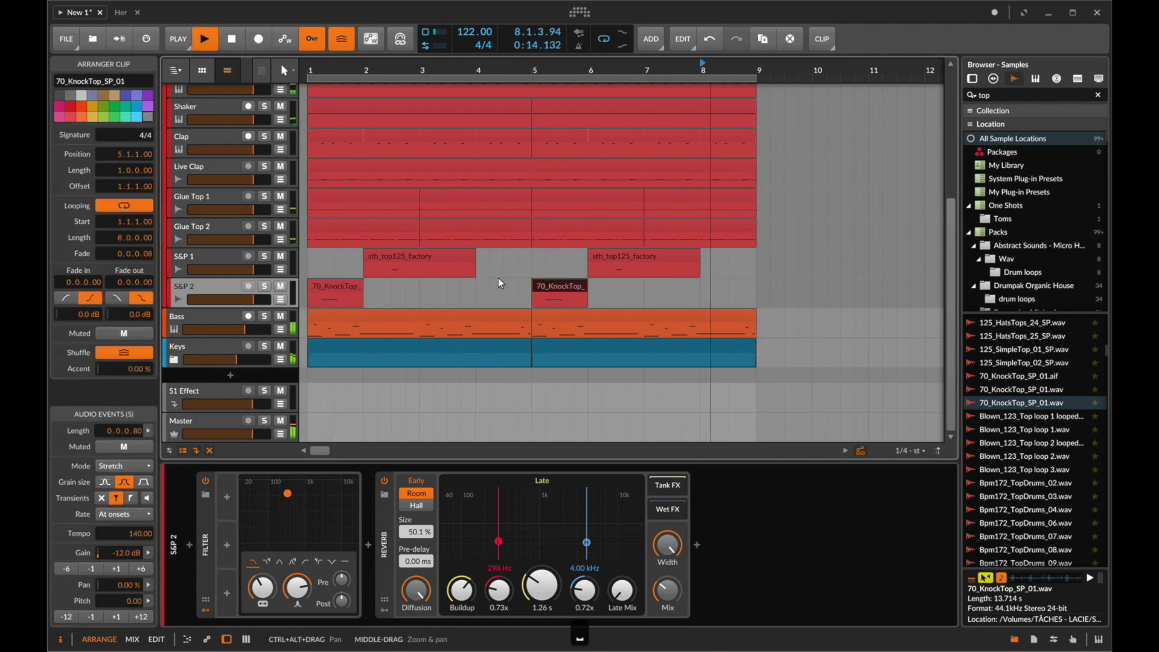
{"action": "key", "text": "space"}
{"action": "left_click", "coordinate": [320, 271]}
{"action": "left_click", "coordinate": [328, 290]}
{"action": "key", "text": "space"}
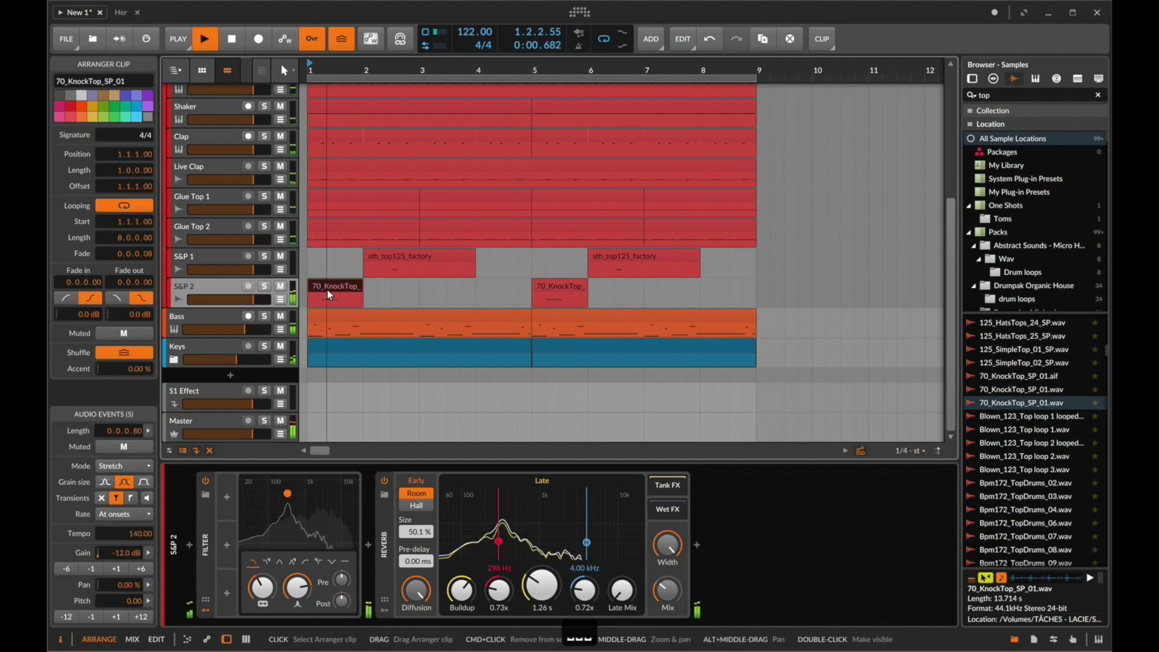
Add a new audio track below S&P 2 and stop playback.
{"action": "left_click", "coordinate": [197, 282]}
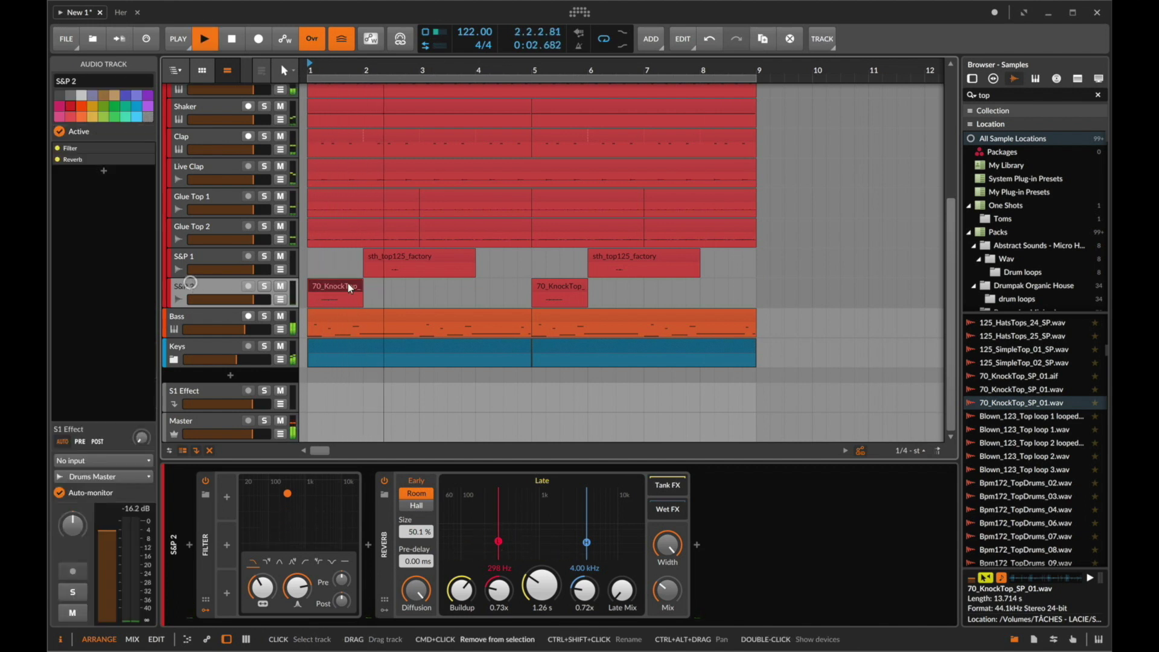
{"action": "key", "text": "ctrl+t"}
{"action": "key", "text": "space"}
Preview top loops from the TopDrums, LPS_OT and LPS_THT sample sets for another percussion hit.
{"action": "scroll", "coordinate": [1044, 453], "scroll_direction": "down", "scroll_amount": 5}
{"action": "left_click", "coordinate": [1045, 450]}
{"action": "scroll", "coordinate": [1046, 471], "scroll_direction": "down", "scroll_amount": 6}
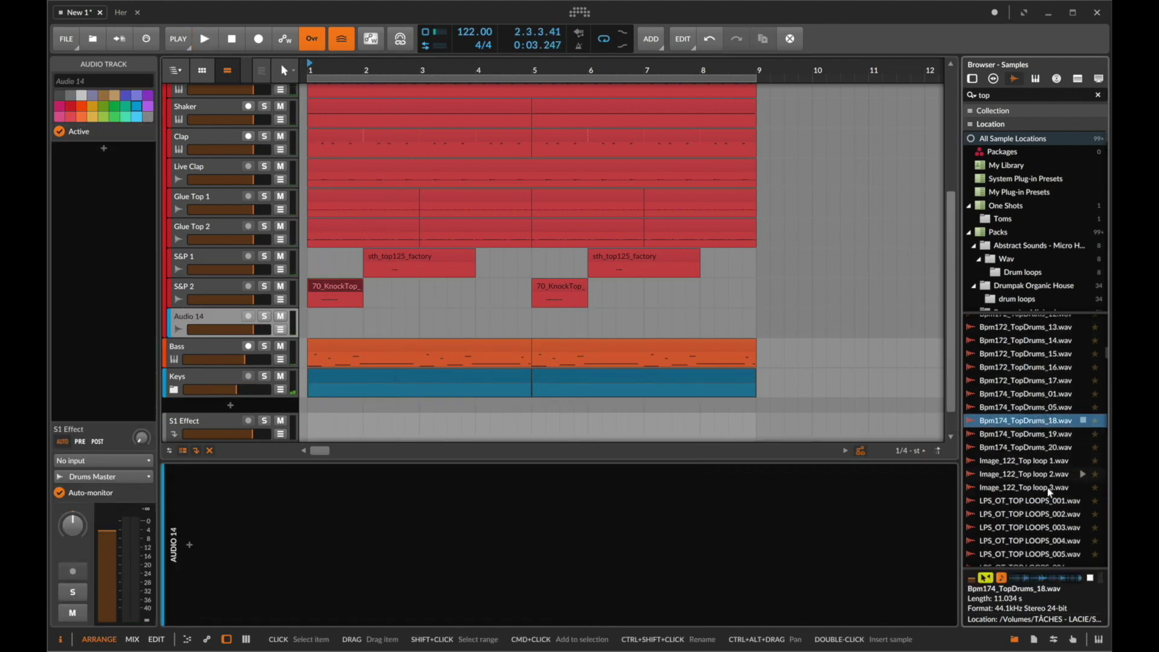
{"action": "scroll", "coordinate": [1048, 488], "scroll_direction": "down", "scroll_amount": 4}
{"action": "left_click", "coordinate": [1049, 488]}
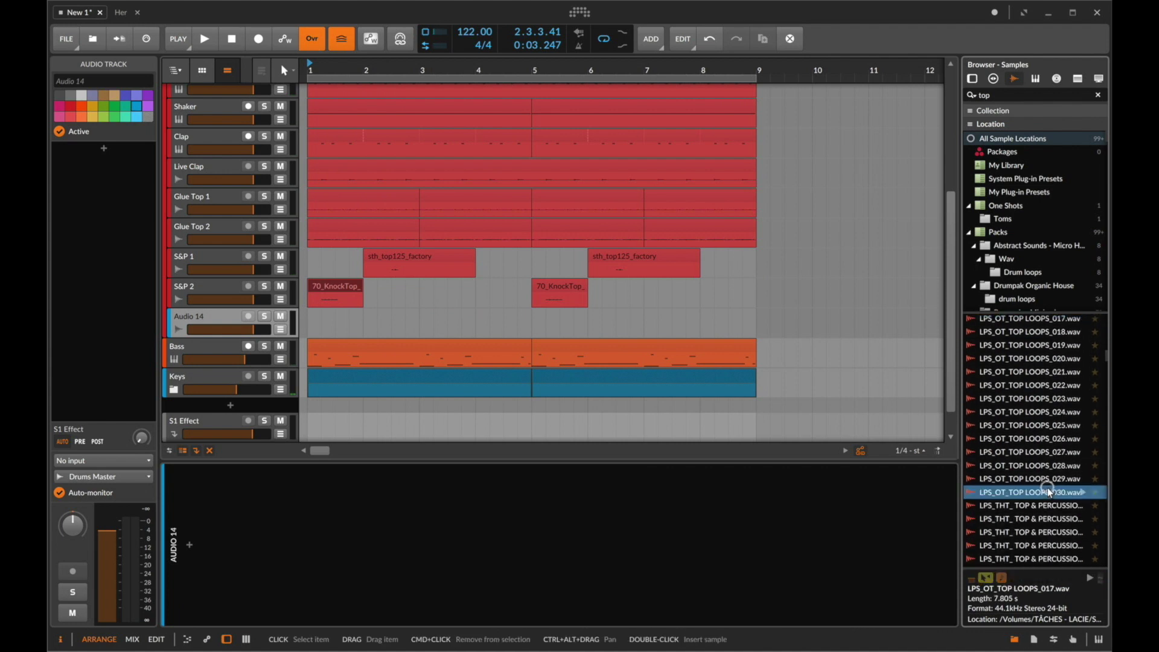
{"action": "scroll", "coordinate": [1049, 488], "scroll_direction": "down", "scroll_amount": 3}
{"action": "scroll", "coordinate": [1048, 488], "scroll_direction": "down", "scroll_amount": 3}
{"action": "left_click", "coordinate": [1048, 488]}
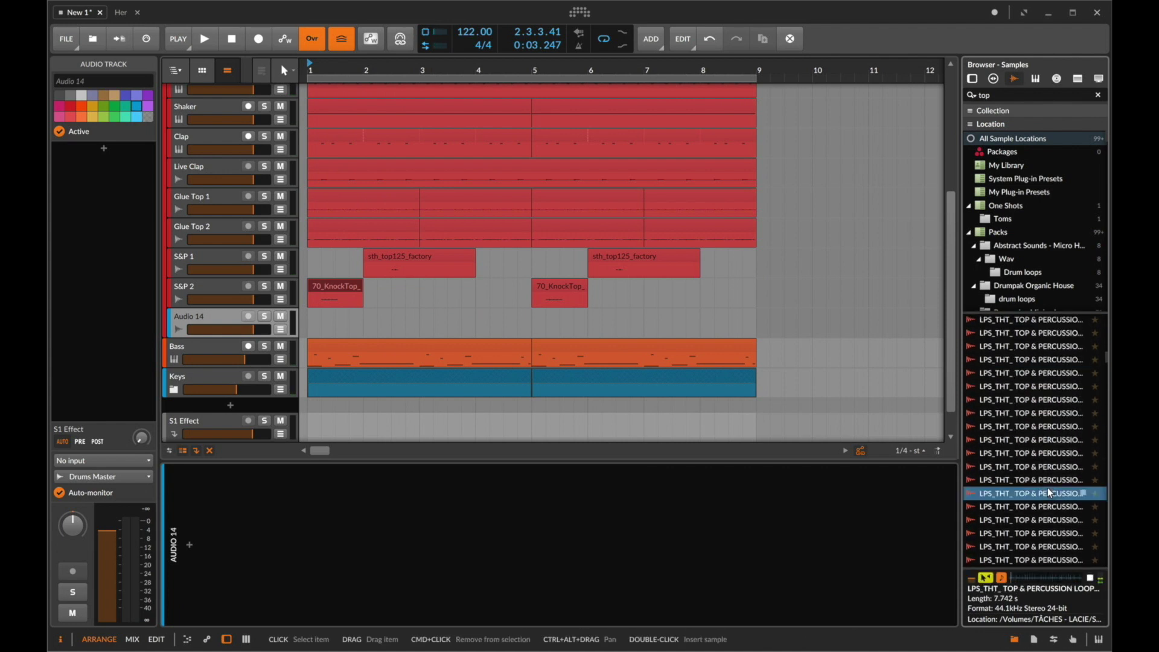
{"action": "key", "text": "Down"}
{"action": "scroll", "coordinate": [1048, 492], "scroll_direction": "down", "scroll_amount": 3}
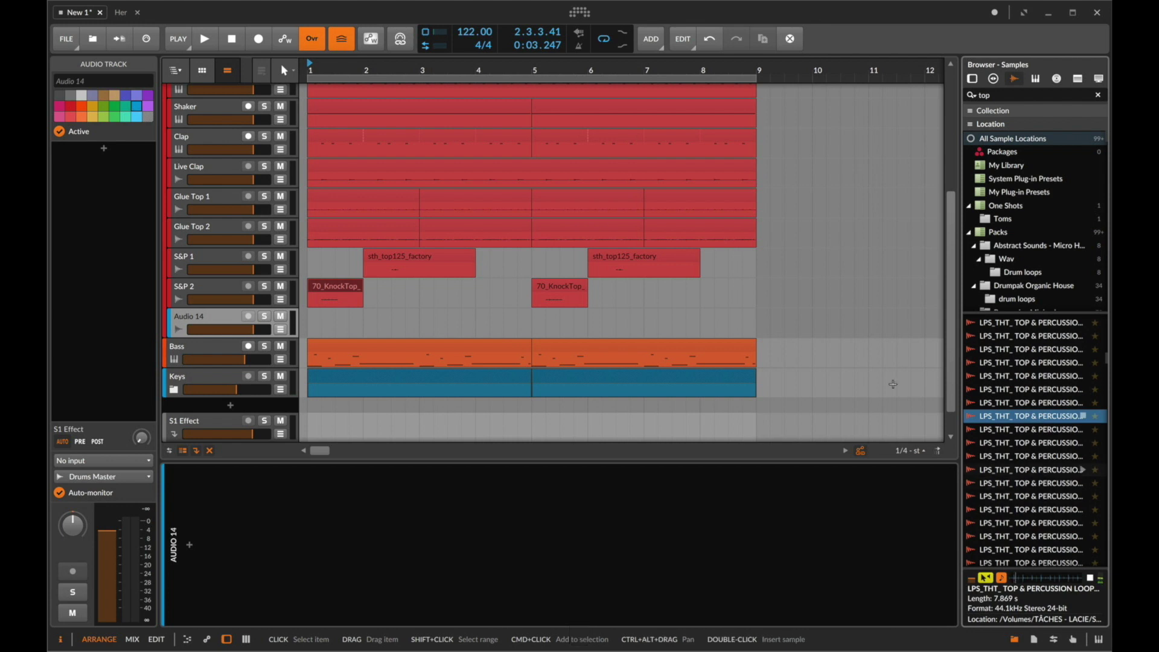
Play the groove from bar 1 and preview successive LPS_THT_ TOP & PERCUSSION loops against it.
{"action": "left_click", "coordinate": [378, 356]}
{"action": "left_click", "coordinate": [350, 342]}
{"action": "key", "text": "space"}
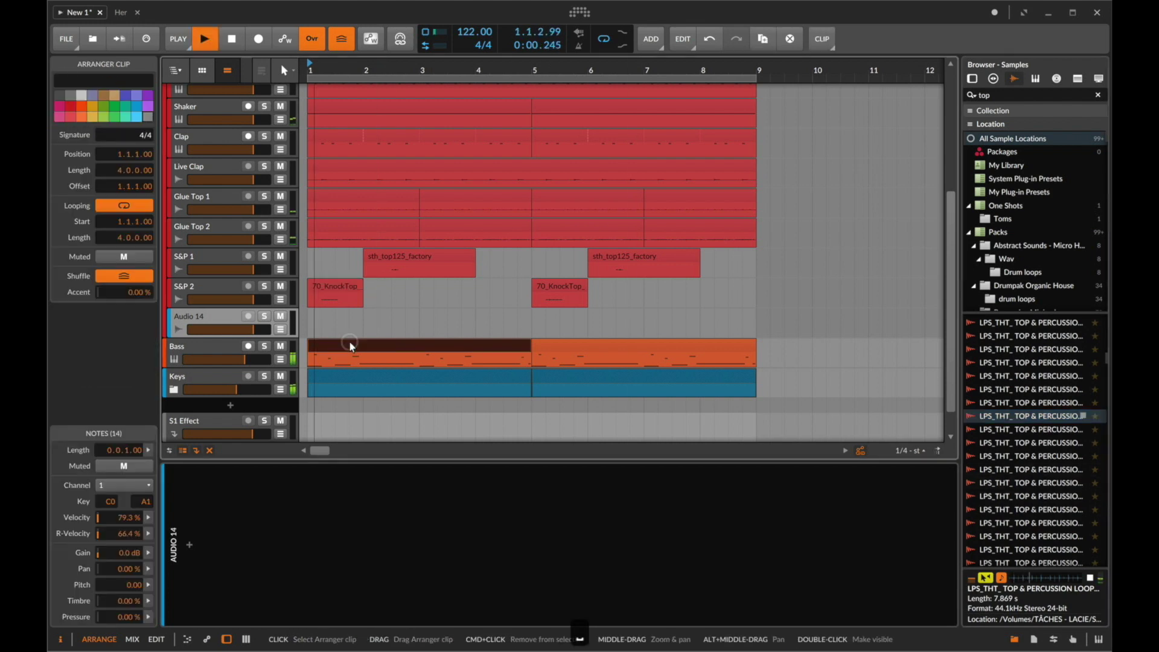
{"action": "left_click", "coordinate": [1015, 499]}
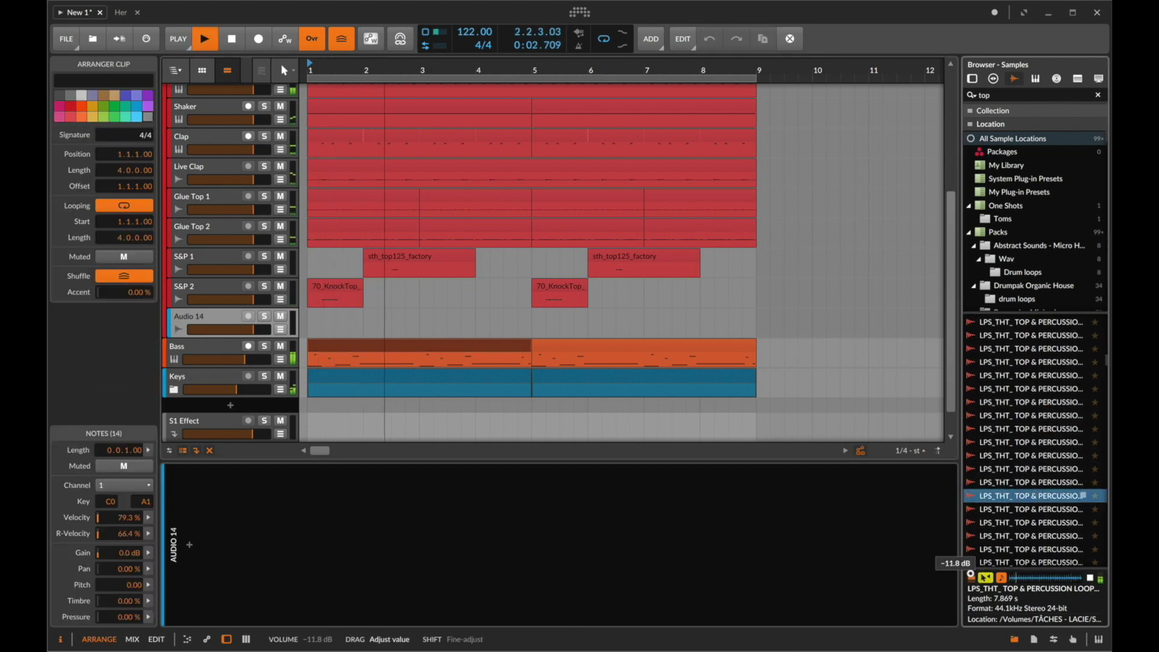
{"action": "left_click", "coordinate": [1054, 541]}
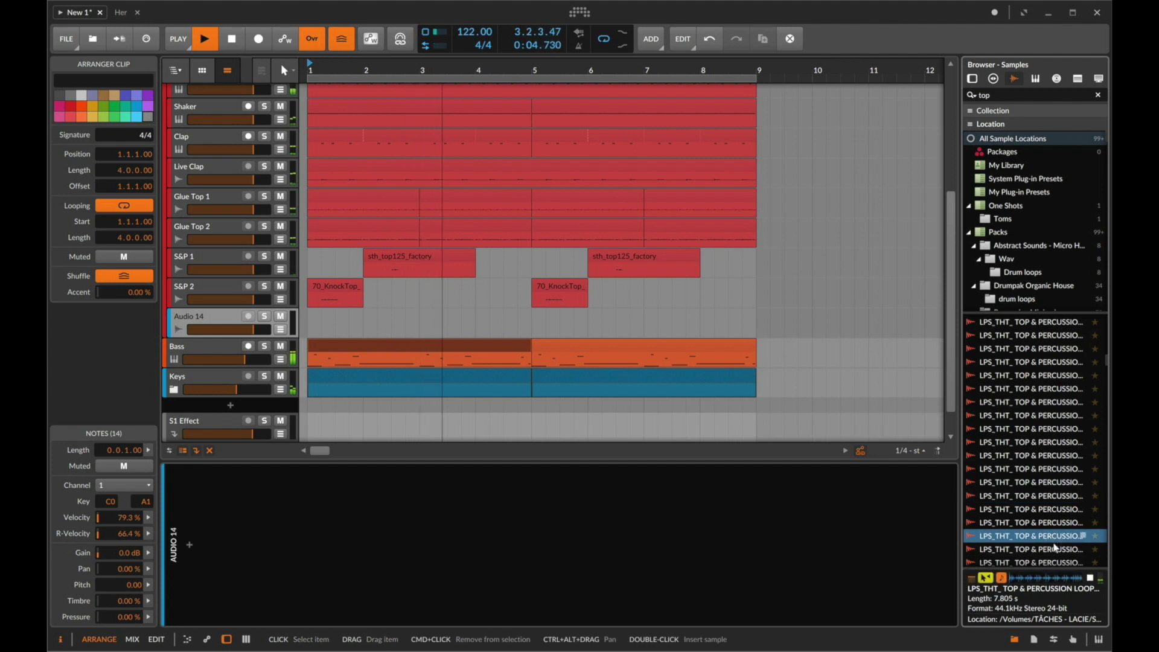
{"action": "scroll", "coordinate": [1053, 544], "scroll_direction": "down", "scroll_amount": 1}
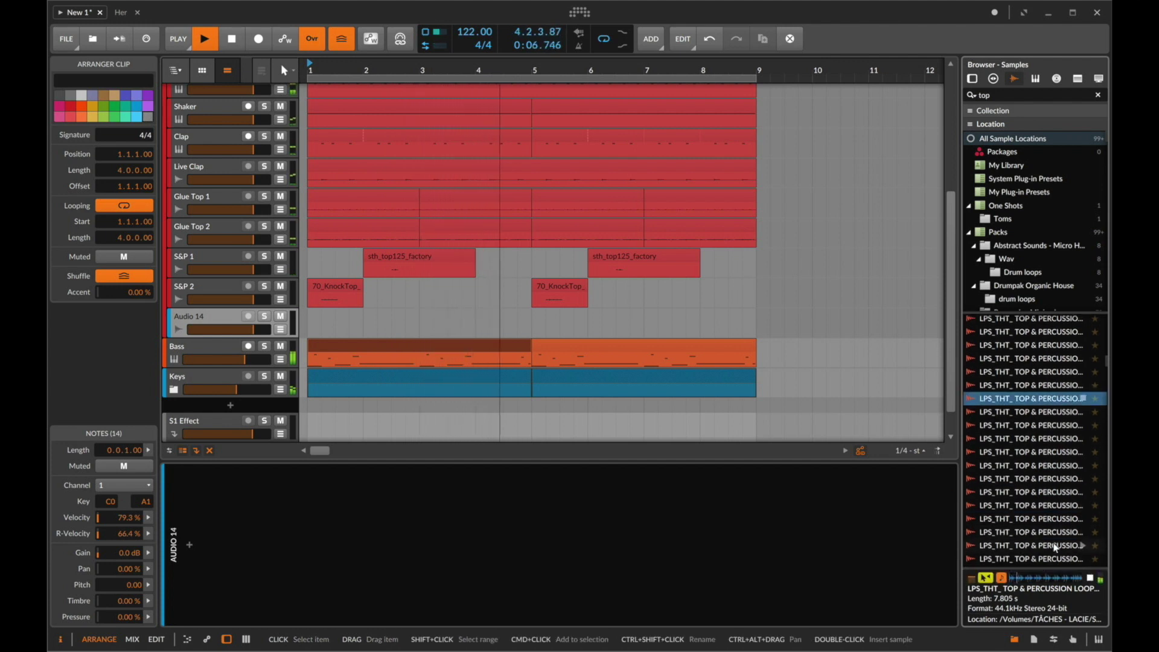
{"action": "left_click", "coordinate": [1051, 520]}
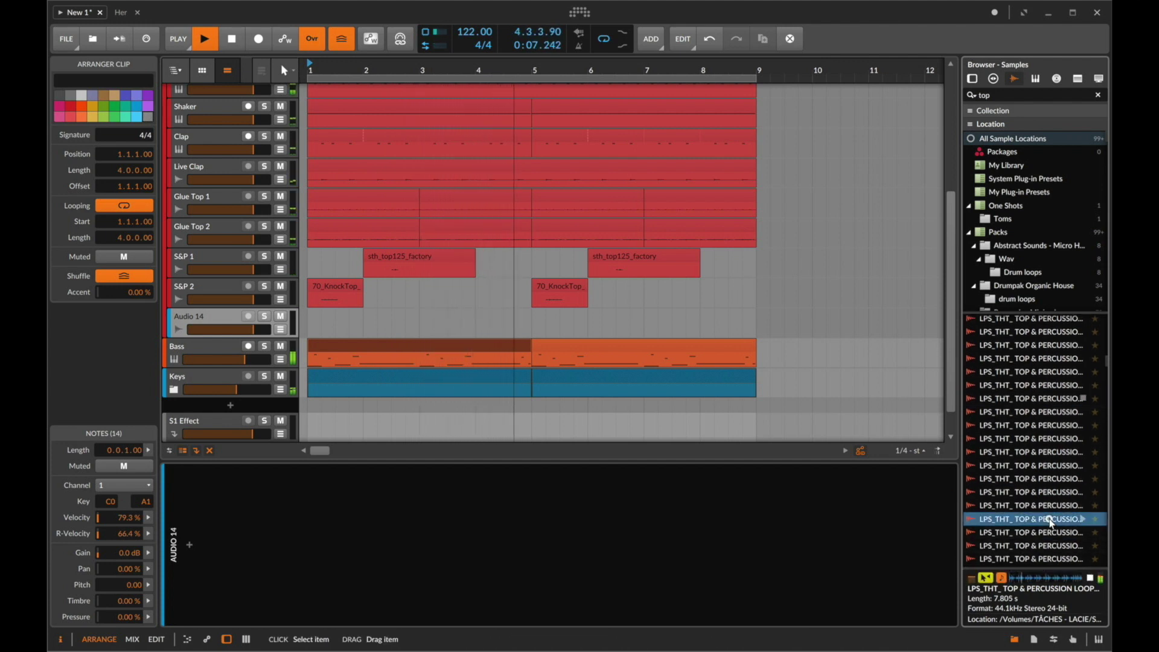
{"action": "left_click", "coordinate": [1024, 542]}
{"action": "scroll", "coordinate": [1025, 545], "scroll_direction": "down", "scroll_amount": 2}
{"action": "left_click", "coordinate": [1025, 542]}
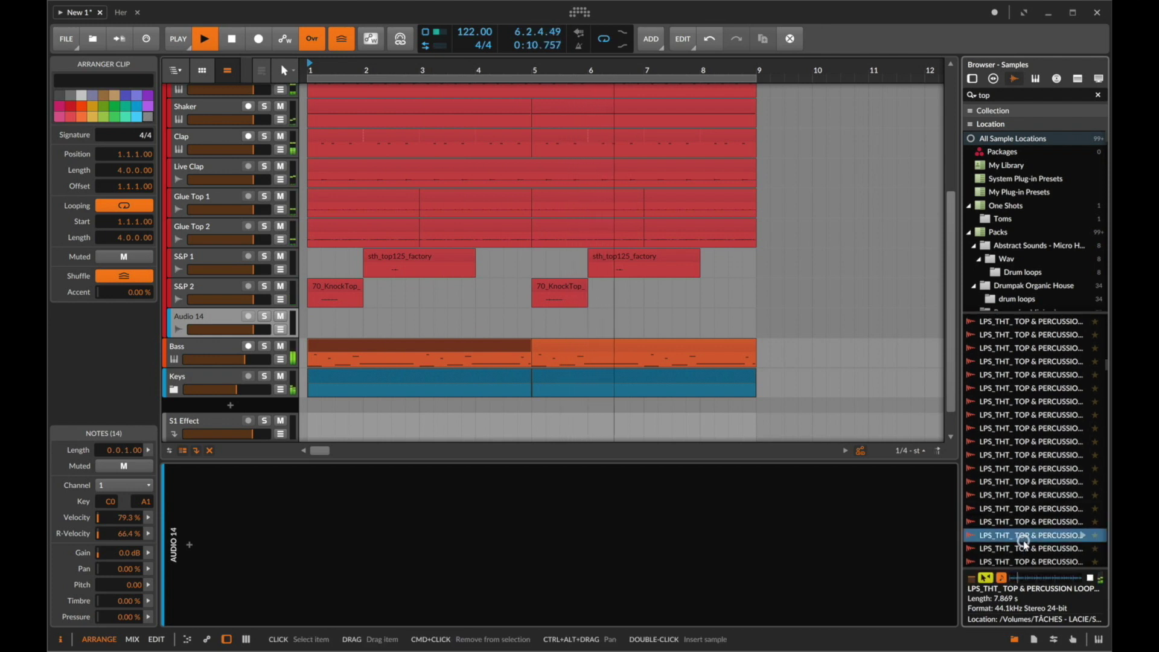
{"action": "scroll", "coordinate": [1025, 543], "scroll_direction": "down", "scroll_amount": 2}
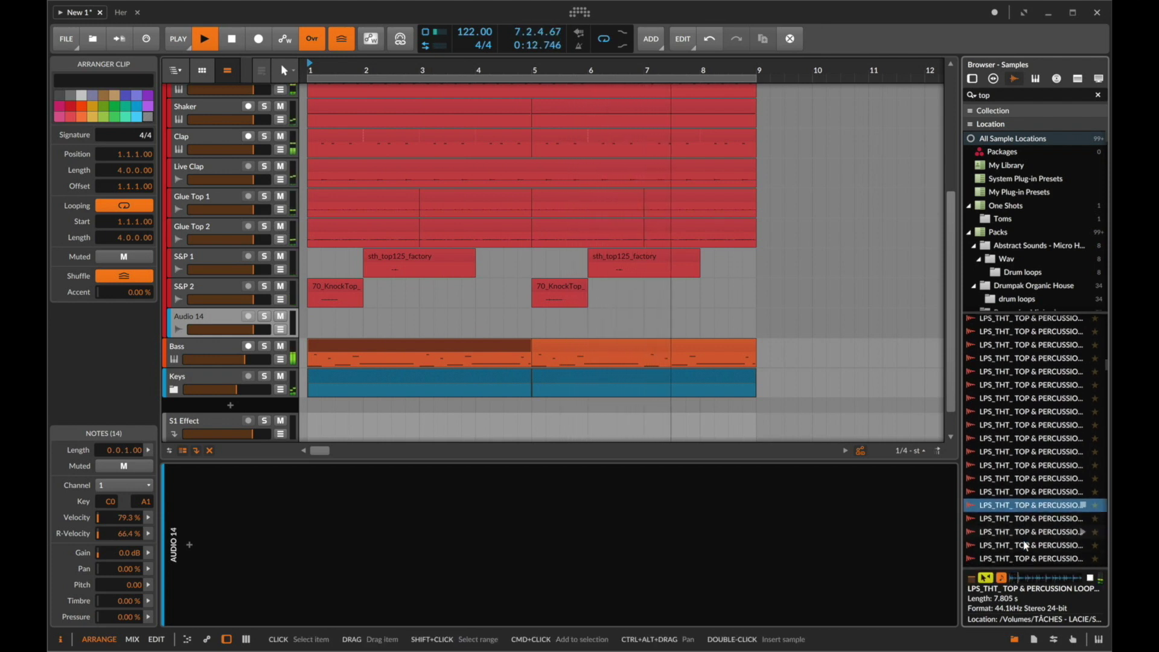
{"action": "left_click", "coordinate": [1025, 542]}
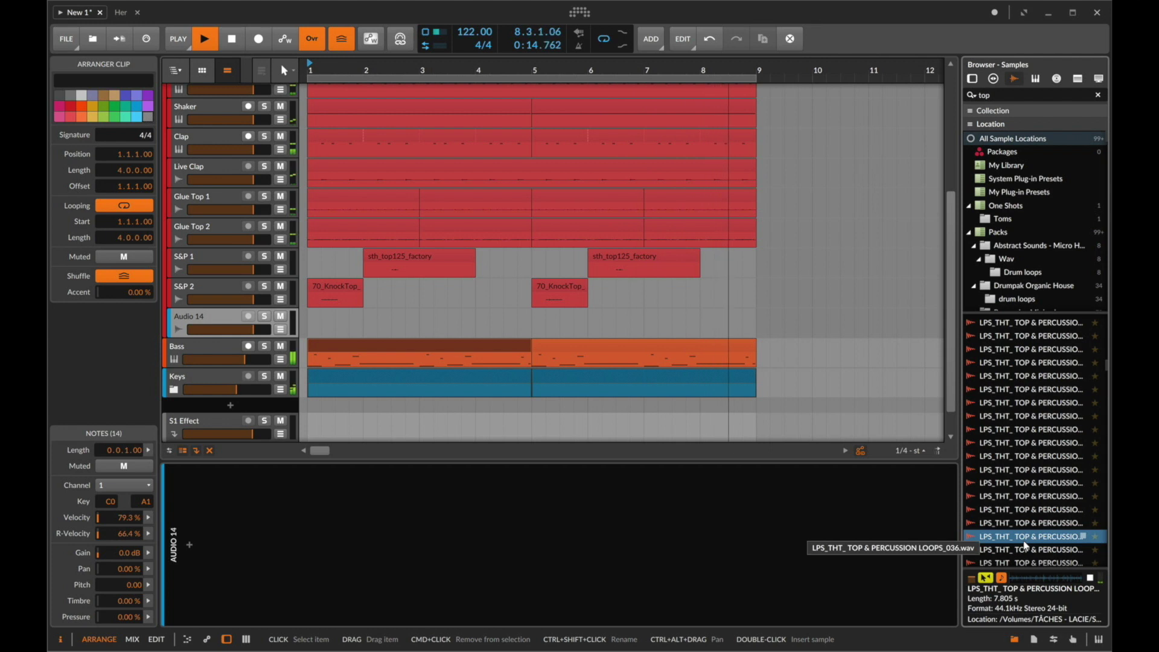
{"action": "scroll", "coordinate": [1025, 542], "scroll_direction": "down", "scroll_amount": 2}
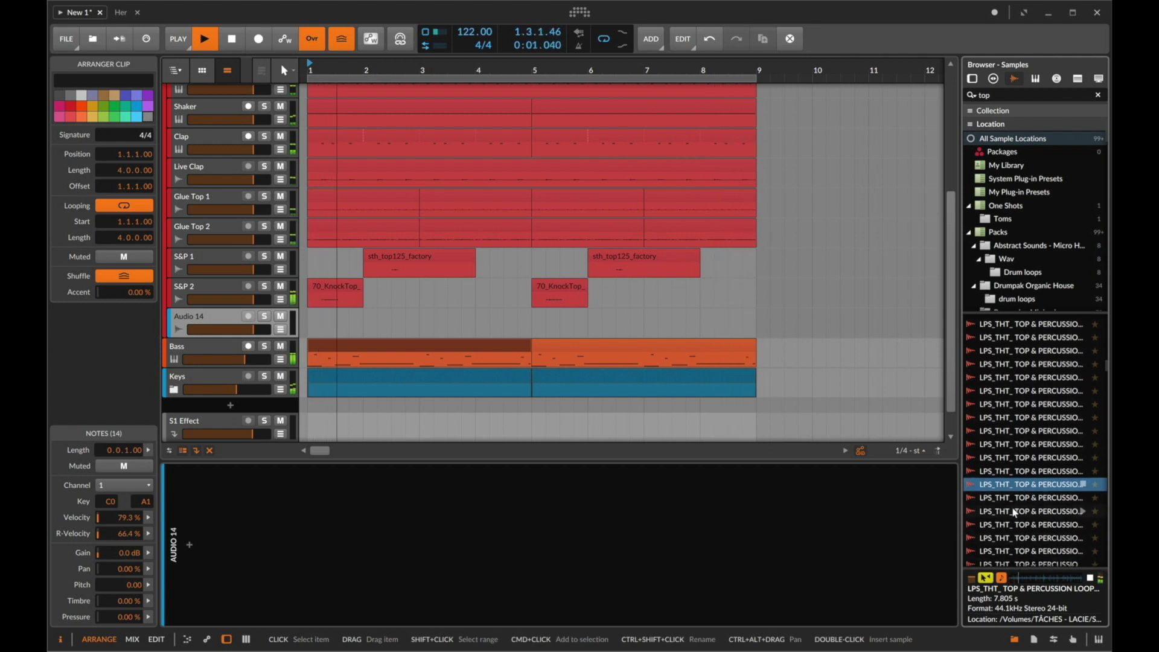
Stop playback, place LPS_THT_ TOP & PERCUSSION LOOPS_036 at bar 3 of Audio 14, and delete its audio from 3.2.1.50 to the end.
{"action": "key", "text": "space"}
{"action": "left_click_drag", "start_coordinate": [646, 455], "coordinate": [496, 331]}
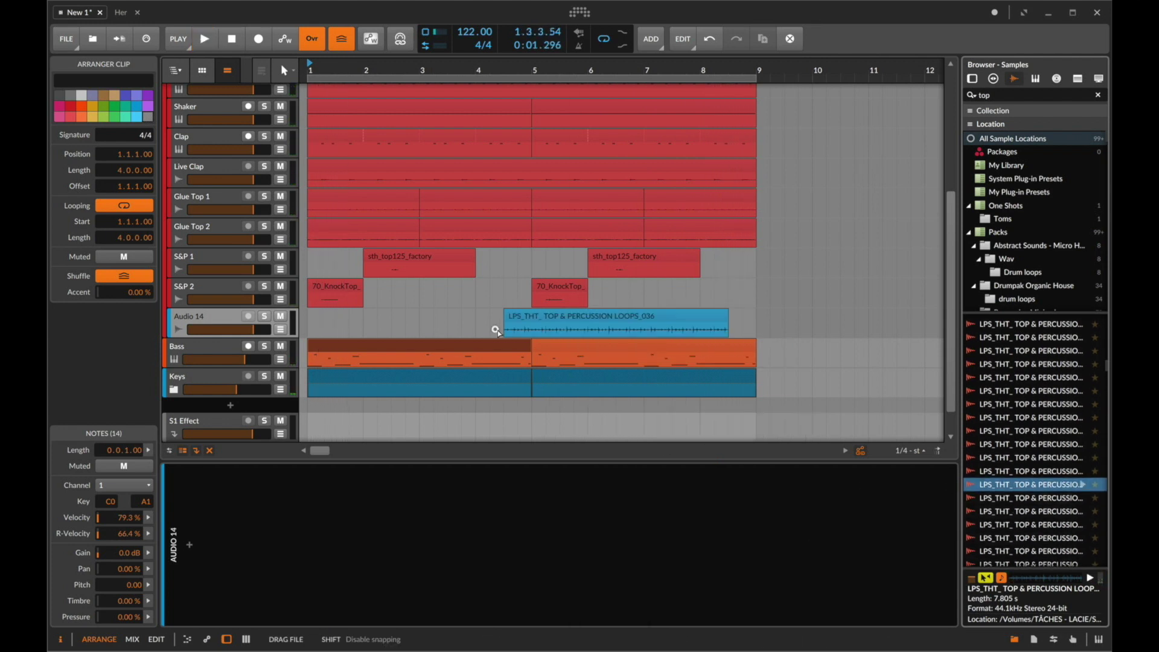
{"action": "left_click_drag", "start_coordinate": [420, 326], "coordinate": [419, 324]}
{"action": "double_click", "coordinate": [438, 310]}
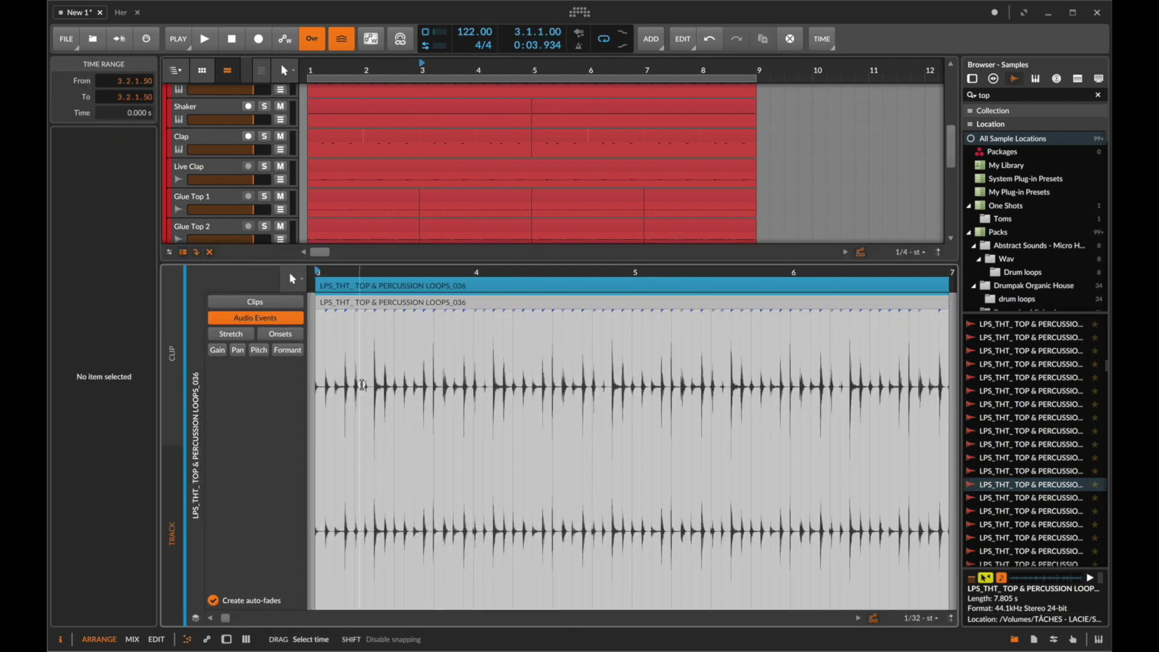
{"action": "key", "text": "alt+e"}
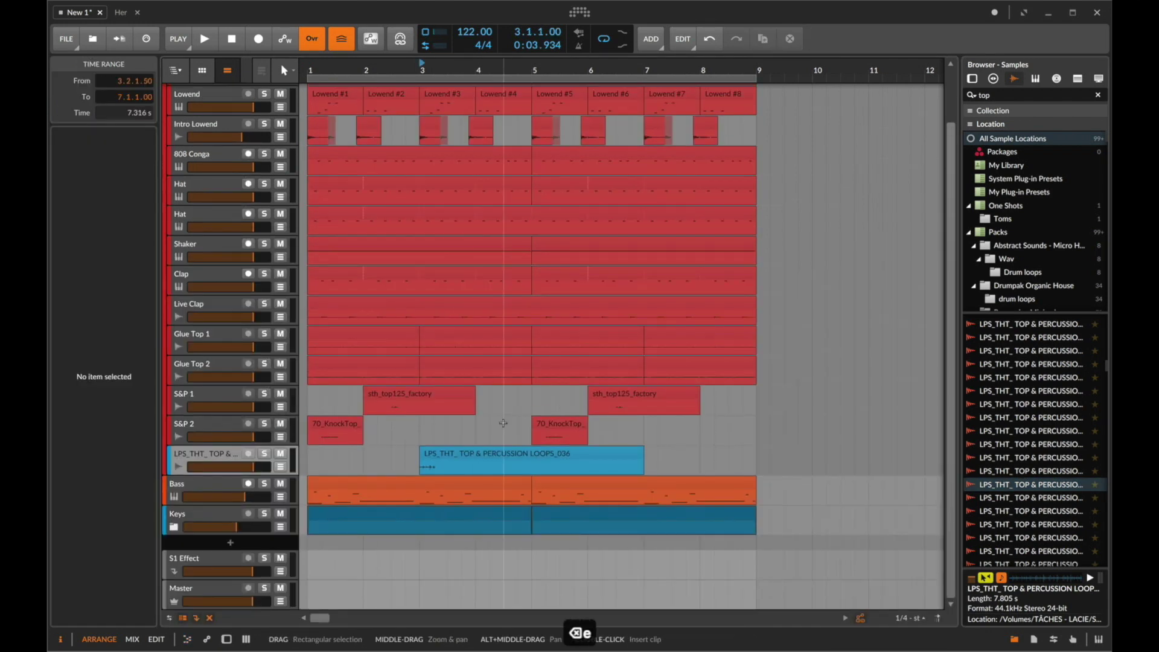
Move the percussion clip to start at 4.4.1 and play the groove from 3.2.1.
{"action": "left_click_drag", "start_coordinate": [451, 463], "coordinate": [543, 456]}
{"action": "left_click", "coordinate": [437, 461]}
{"action": "key", "text": "space"}
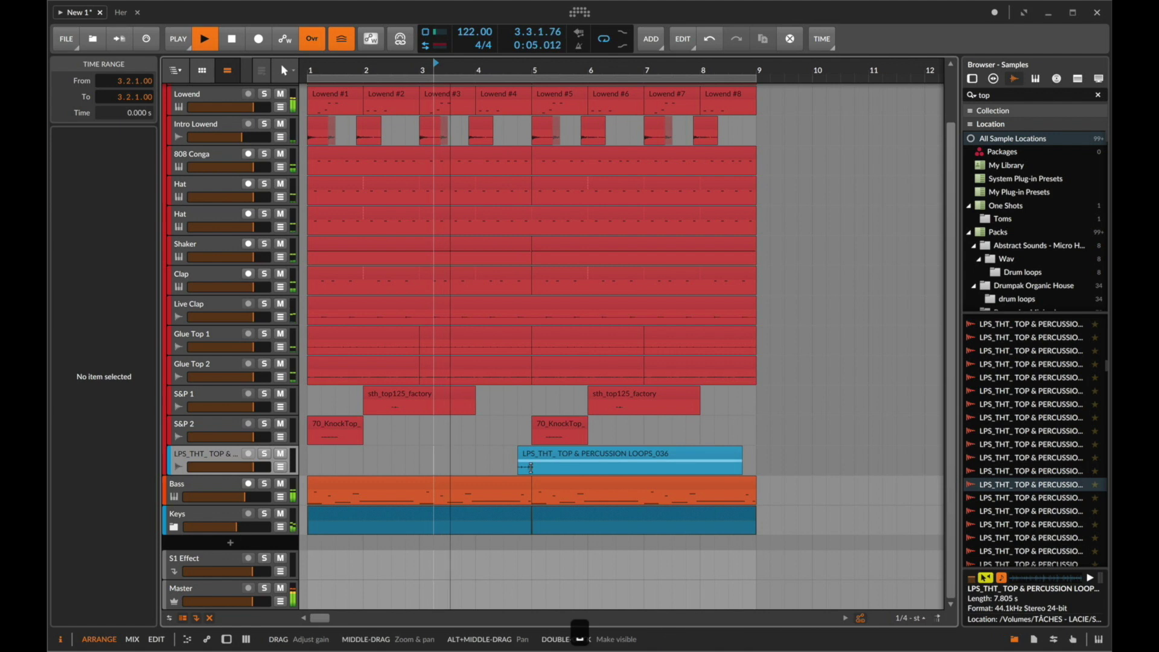
Try splitting the percussion clip at bar 5 and deleting the part after the split.
{"action": "left_click", "coordinate": [530, 469]}
{"action": "key", "text": "super+e"}
{"action": "left_click", "coordinate": [554, 453]}
{"action": "key", "text": "BackSpace"}
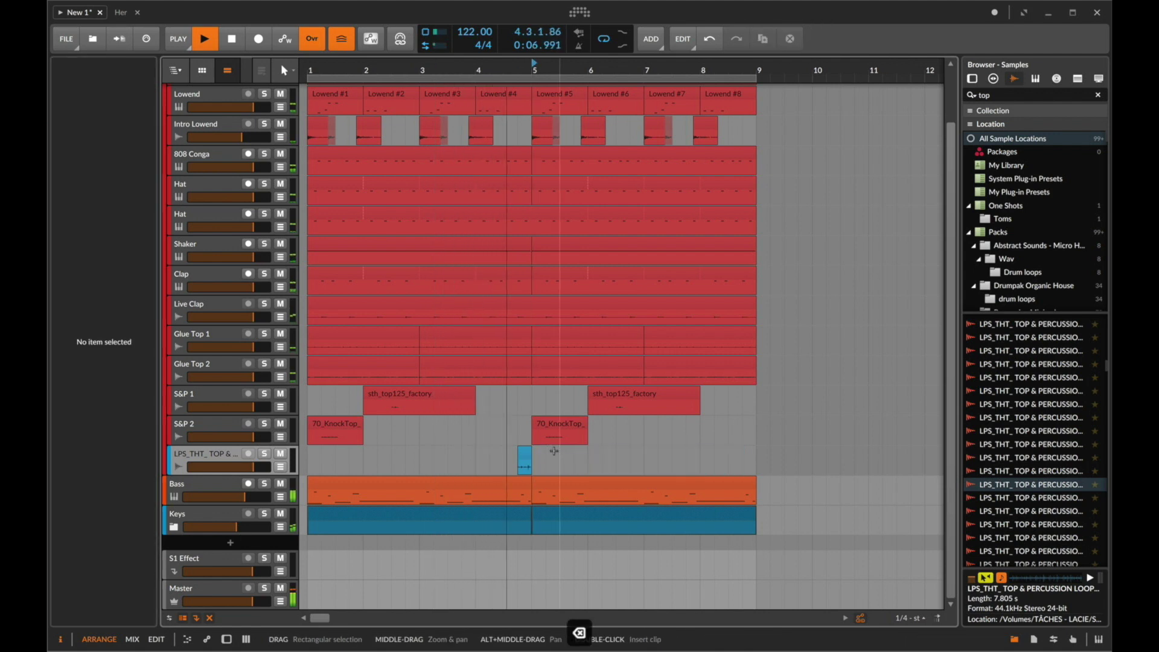
{"action": "key", "text": "super+z"}
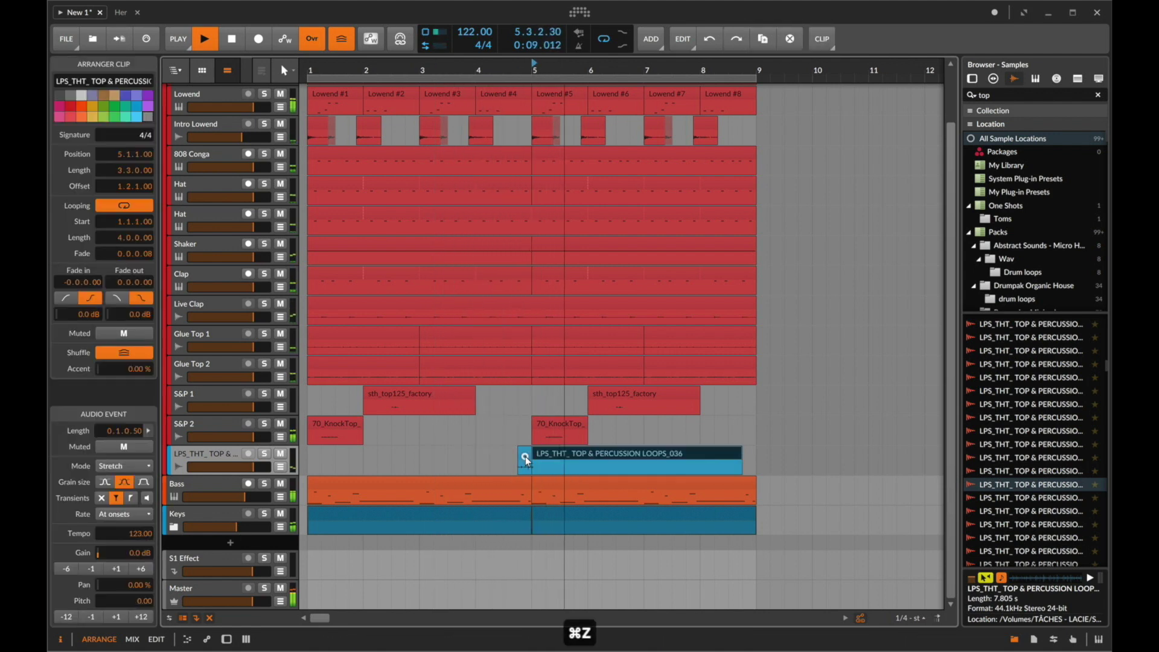
Lower the percussion hit's gain to -12 dB and restart playback.
{"action": "left_click", "coordinate": [67, 568]}
{"action": "left_click", "coordinate": [67, 568]}
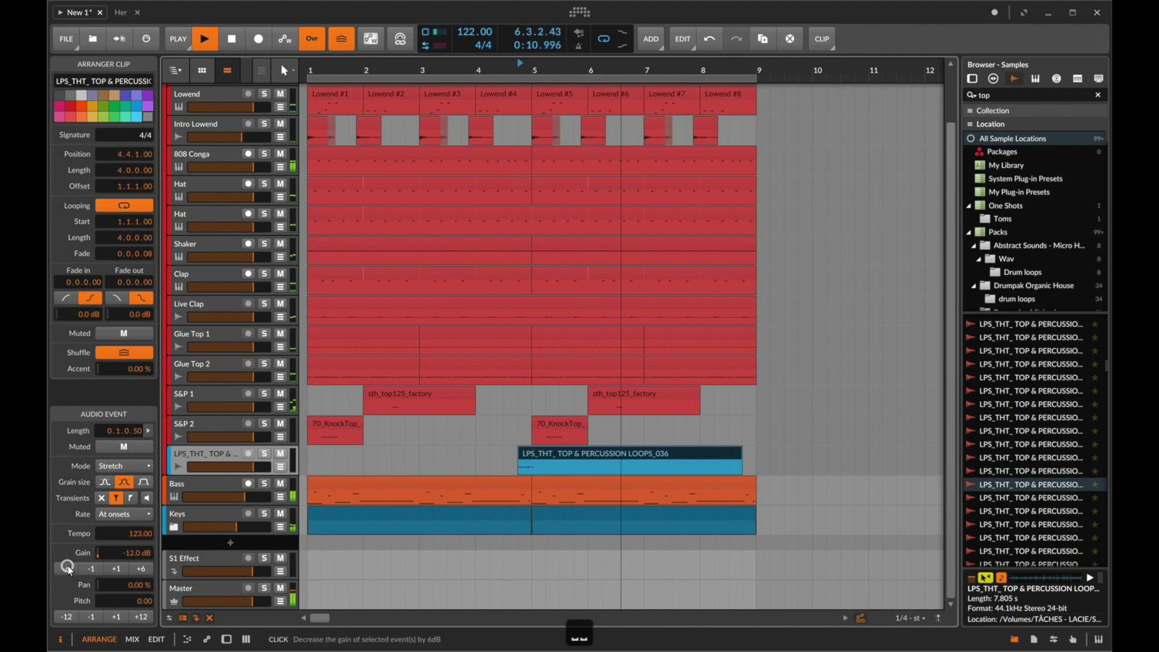
{"action": "key", "text": "space"}
{"action": "key", "text": "space"}
Duplicate bars 1 to 4 of the percussion track over its bars 5 to 8 and select the first hit clip.
{"action": "left_click_drag", "start_coordinate": [535, 471], "coordinate": [177, 474]}
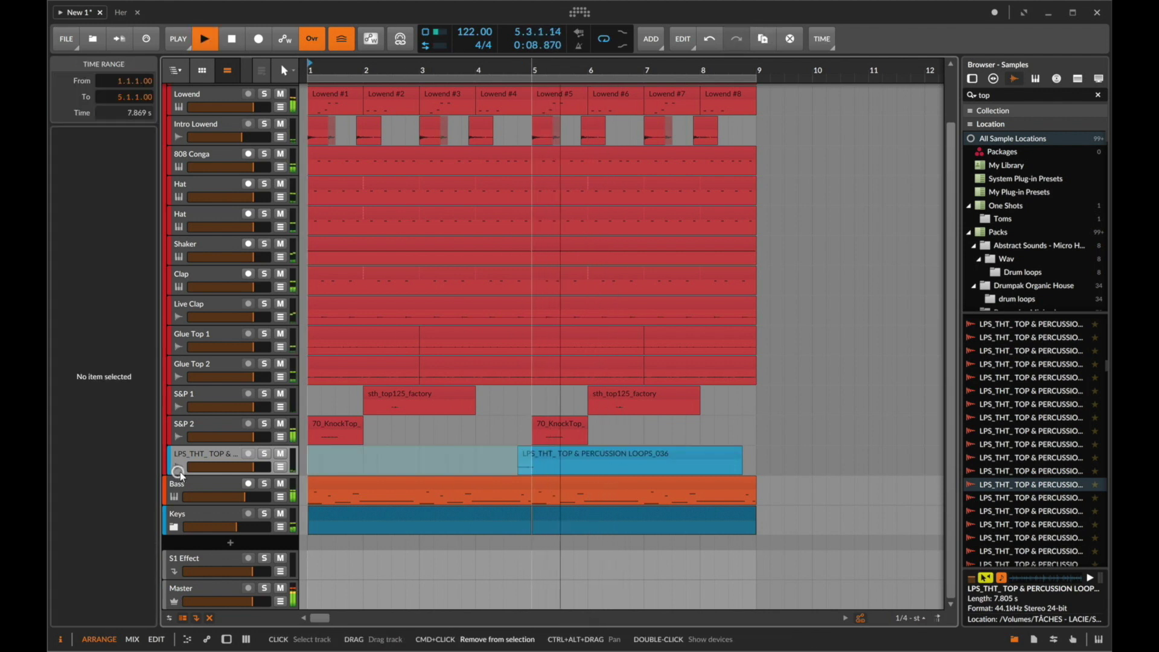
{"action": "key", "text": "super+d"}
{"action": "left_click", "coordinate": [814, 459]}
{"action": "left_click", "coordinate": [527, 455]}
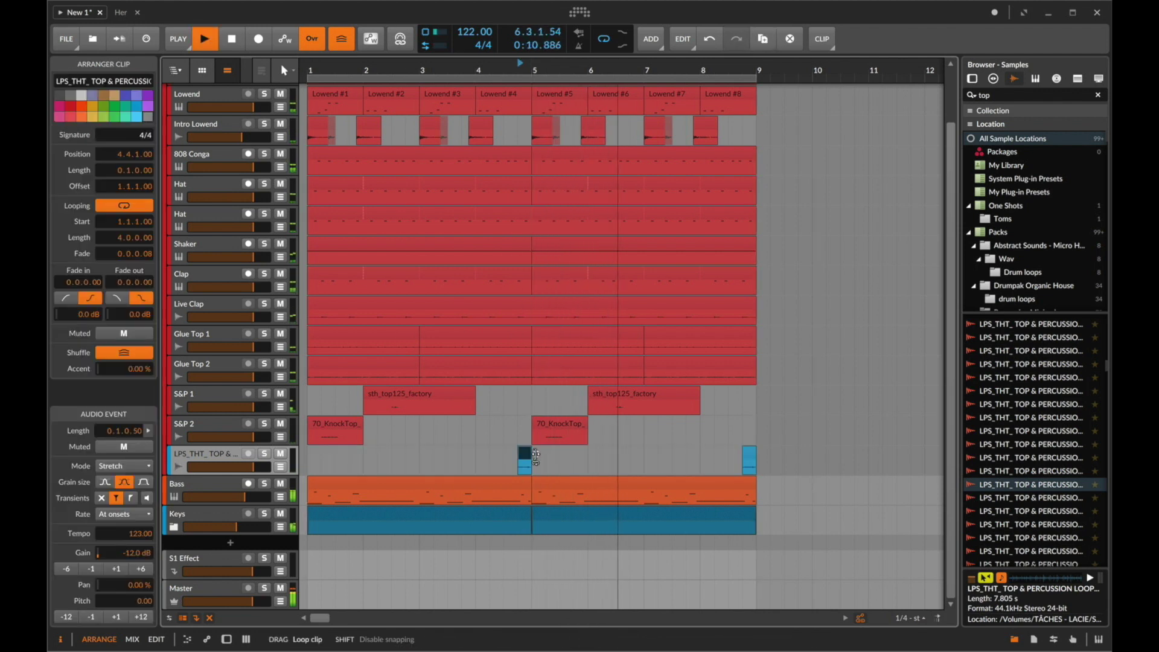
Extend the end of the LPS_THT clip slightly past bar 5 and copy the range from 5.1.1.00 to bar 1 on the same track.
{"action": "left_click_drag", "start_coordinate": [534, 454], "coordinate": [532, 454]}
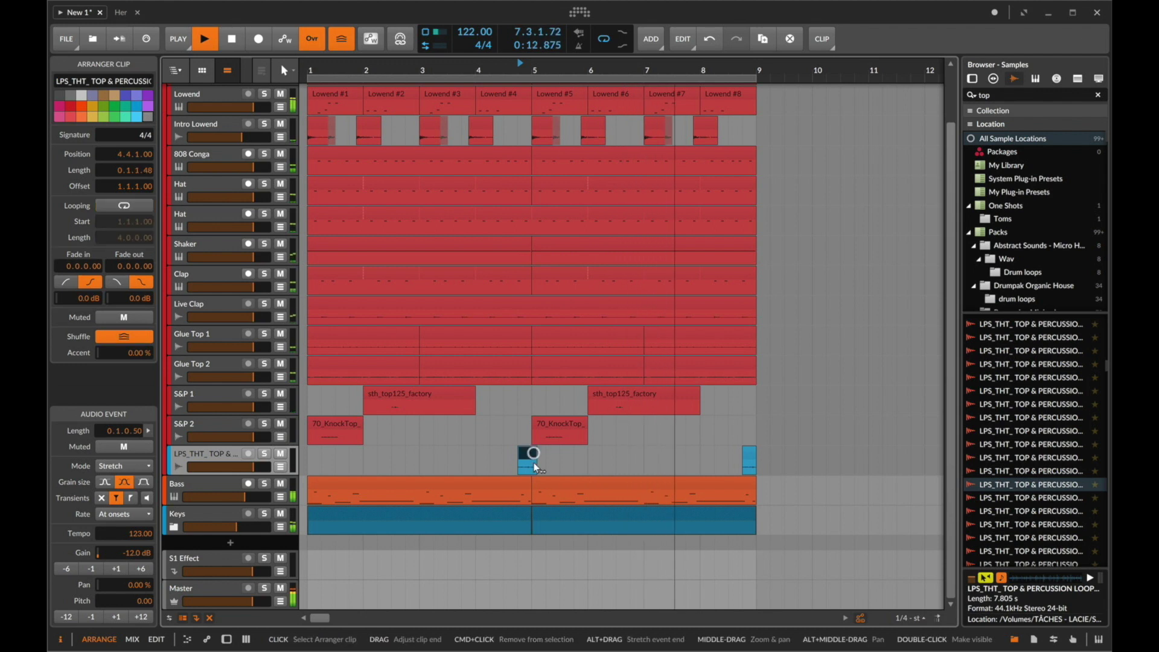
{"action": "left_click_drag", "start_coordinate": [529, 63], "coordinate": [528, 121]}
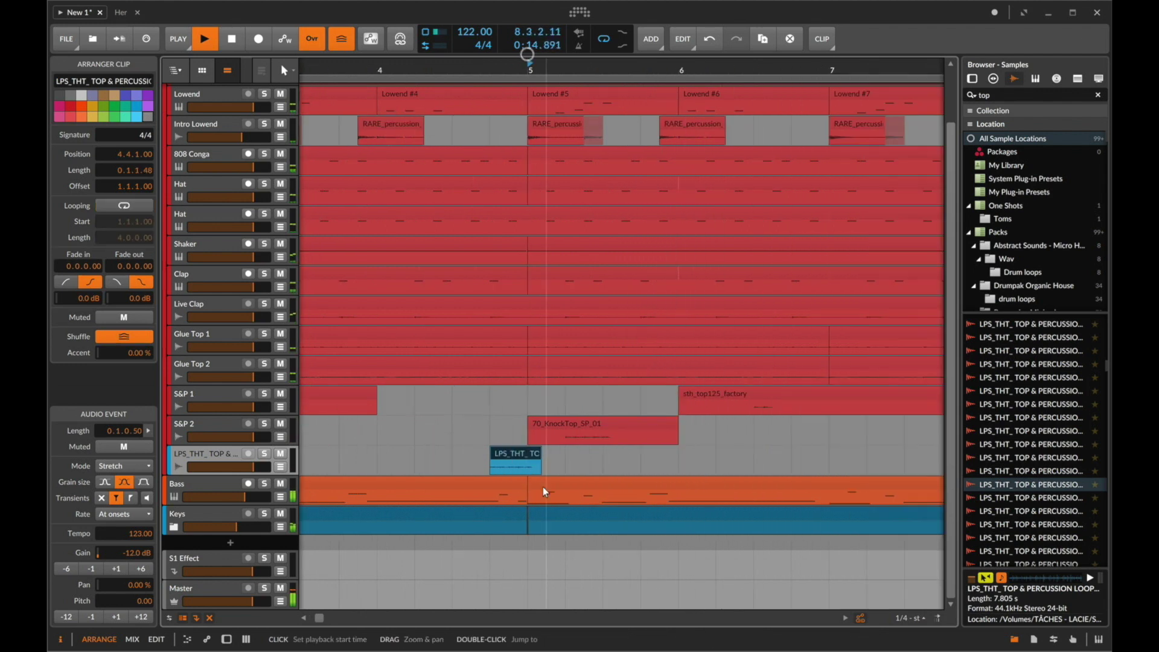
{"action": "left_click_drag", "start_coordinate": [528, 469], "coordinate": [588, 468]}
{"action": "key", "text": "super+c"}
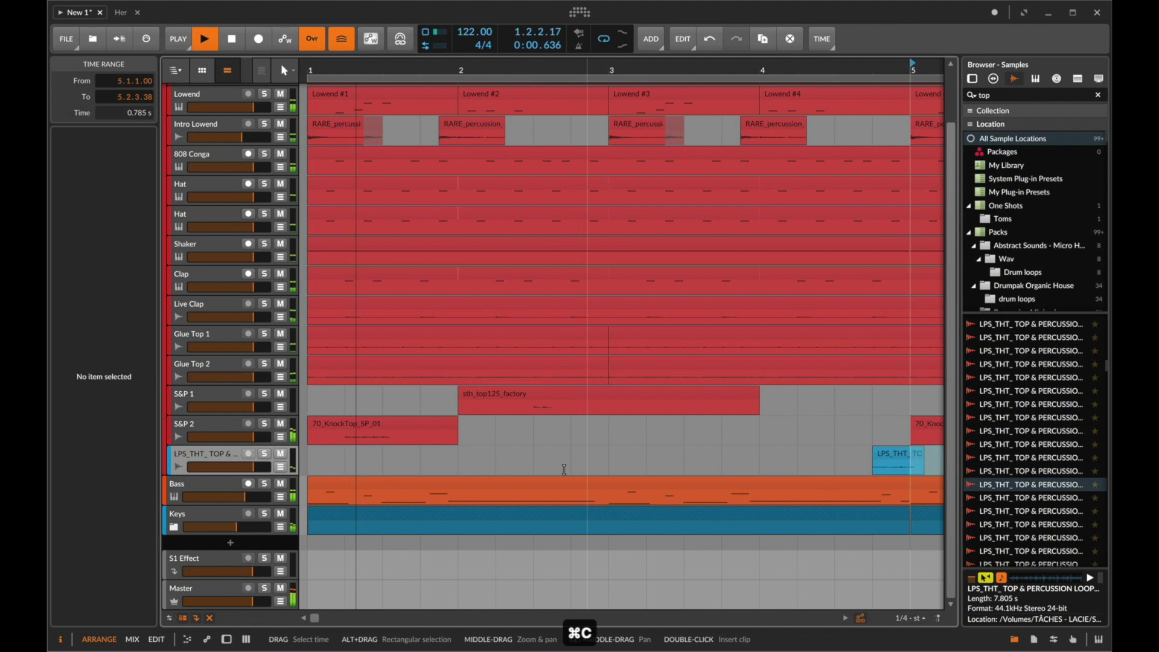
{"action": "left_click", "coordinate": [313, 466]}
{"action": "key", "text": "super+v"}
Rename the LPS_THT track as S&P 3 and colour it red like the other drum tracks.
{"action": "left_click", "coordinate": [183, 441]}
{"action": "double_click", "coordinate": [193, 454]}
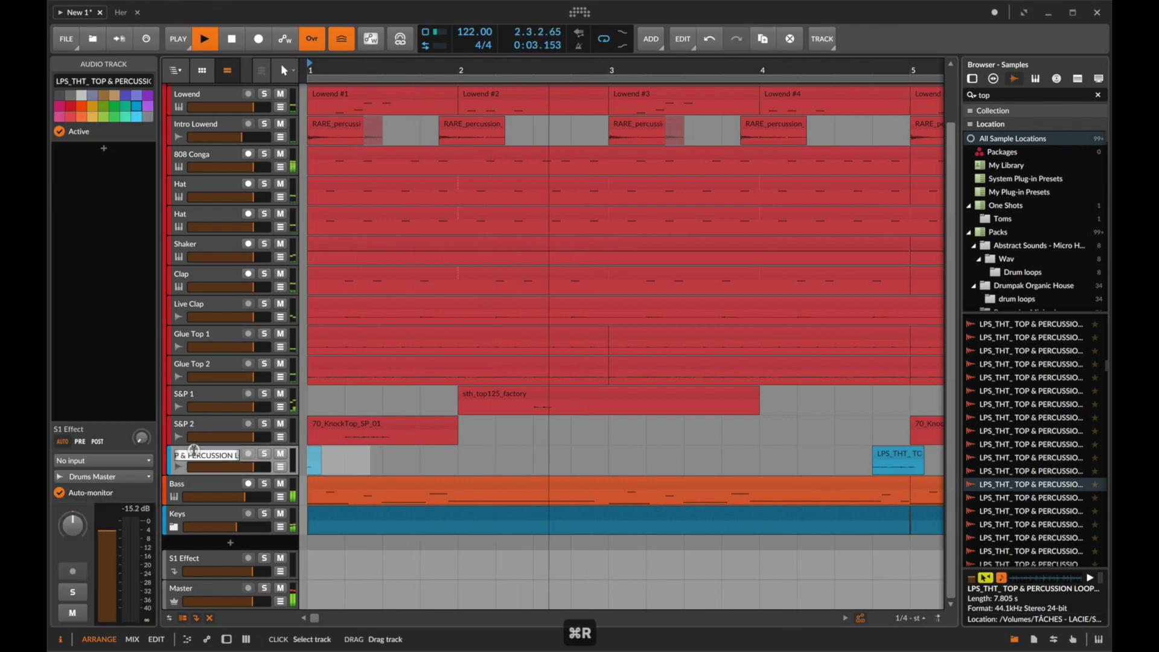
{"action": "type", "text": "S*{P"}
{"action": "key", "text": "BackSpace"}
{"action": "key", "text": "BackSpace"}
{"action": "key", "text": "BackSpace"}
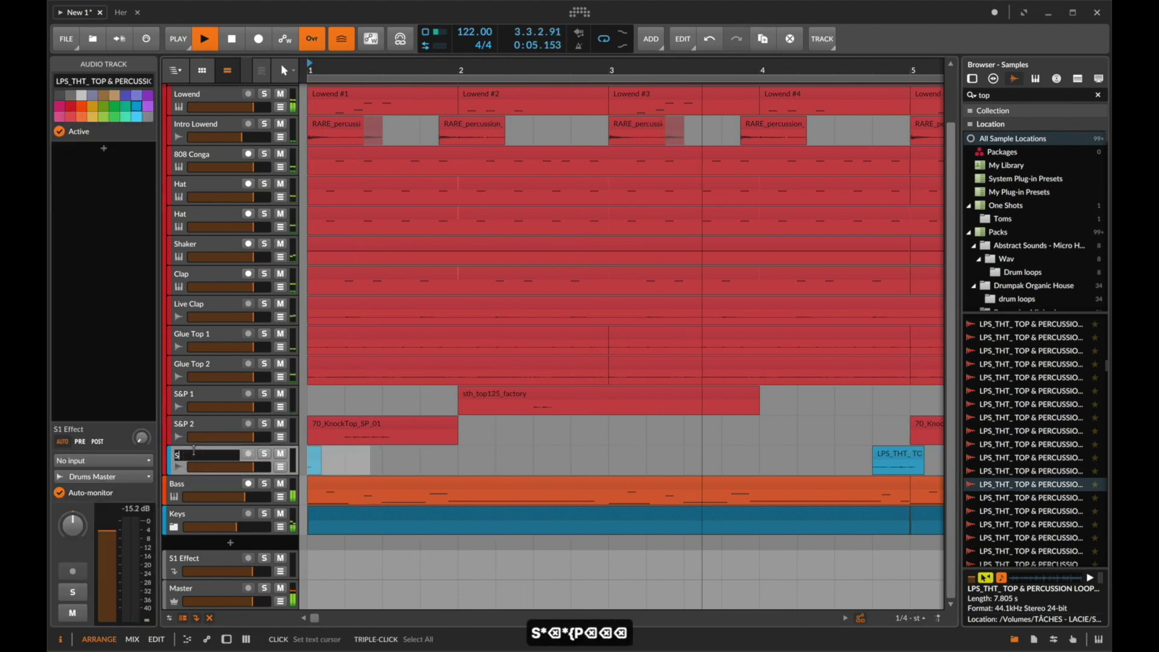
{"action": "type", "text": "*"}
{"action": "key", "text": "BackSpace"}
{"action": "key", "text": "BackSpace"}
{"action": "type", "text": "&P 3"}
{"action": "key", "text": "Return"}
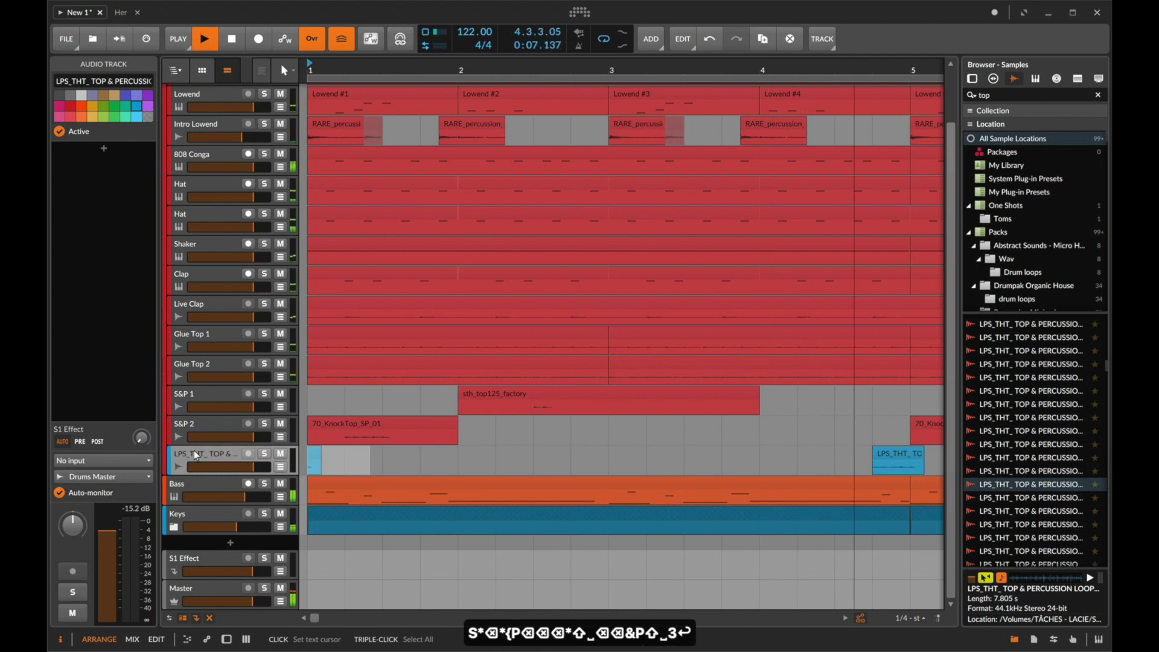
{"action": "right_click", "coordinate": [195, 456]}
{"action": "left_click", "coordinate": [234, 413]}
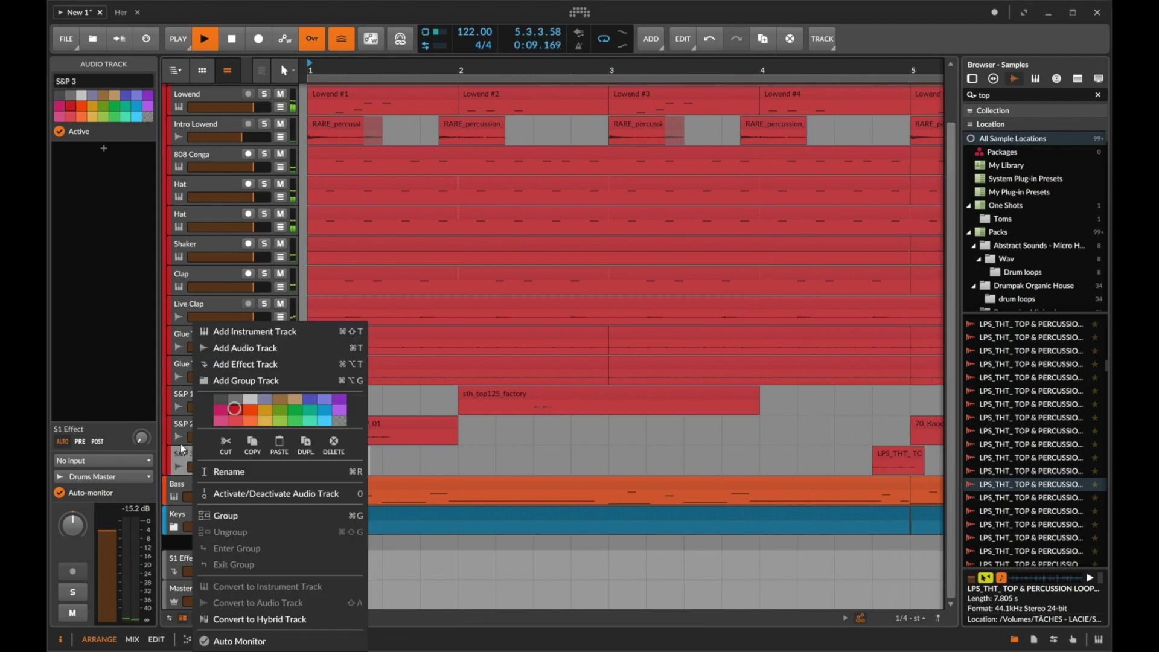
Add an empty audio track below S&P 3 and stop playback.
{"action": "left_click", "coordinate": [177, 451]}
{"action": "key", "text": "super+t"}
{"action": "key", "text": "space"}
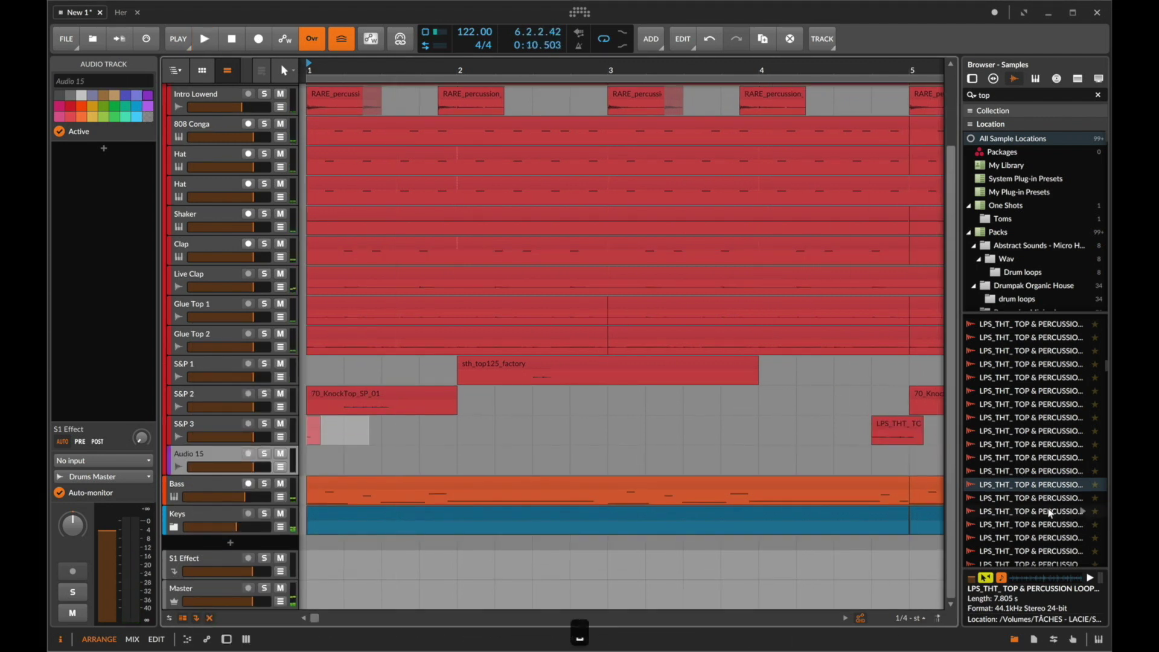
Audition the LPS_THT and PRLH top loops in the sample results, down to PRLH_122_Top_Loop_2_a.
{"action": "left_click", "coordinate": [1059, 547]}
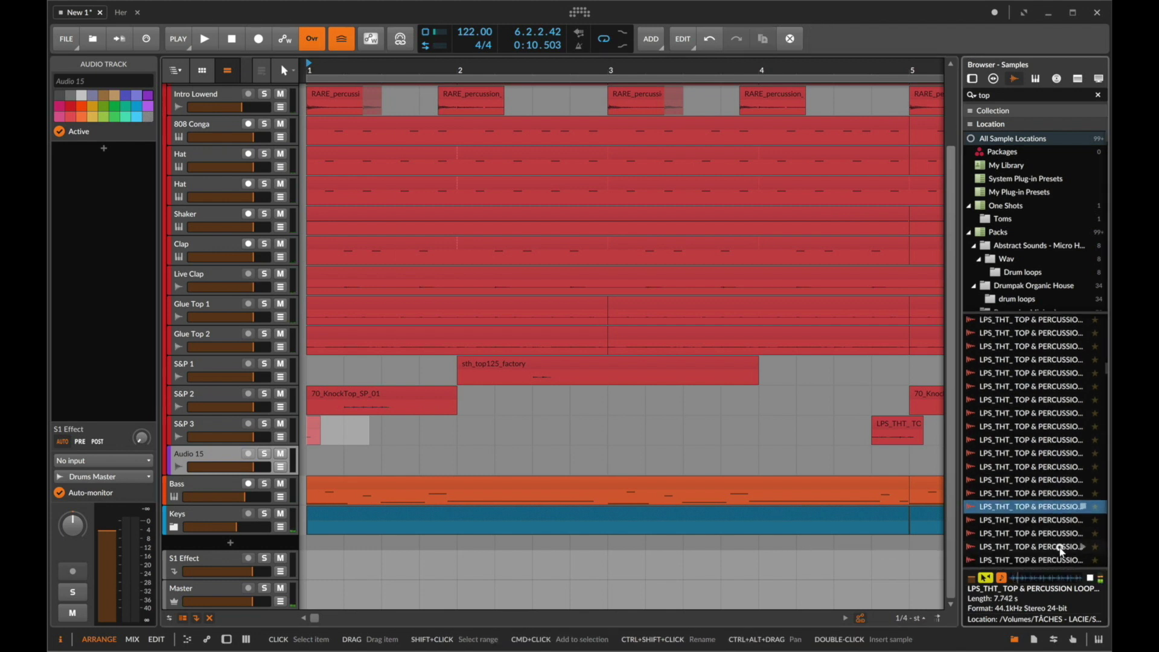
{"action": "scroll", "coordinate": [1061, 553], "scroll_direction": "down", "scroll_amount": 2}
{"action": "left_click", "coordinate": [1060, 548]}
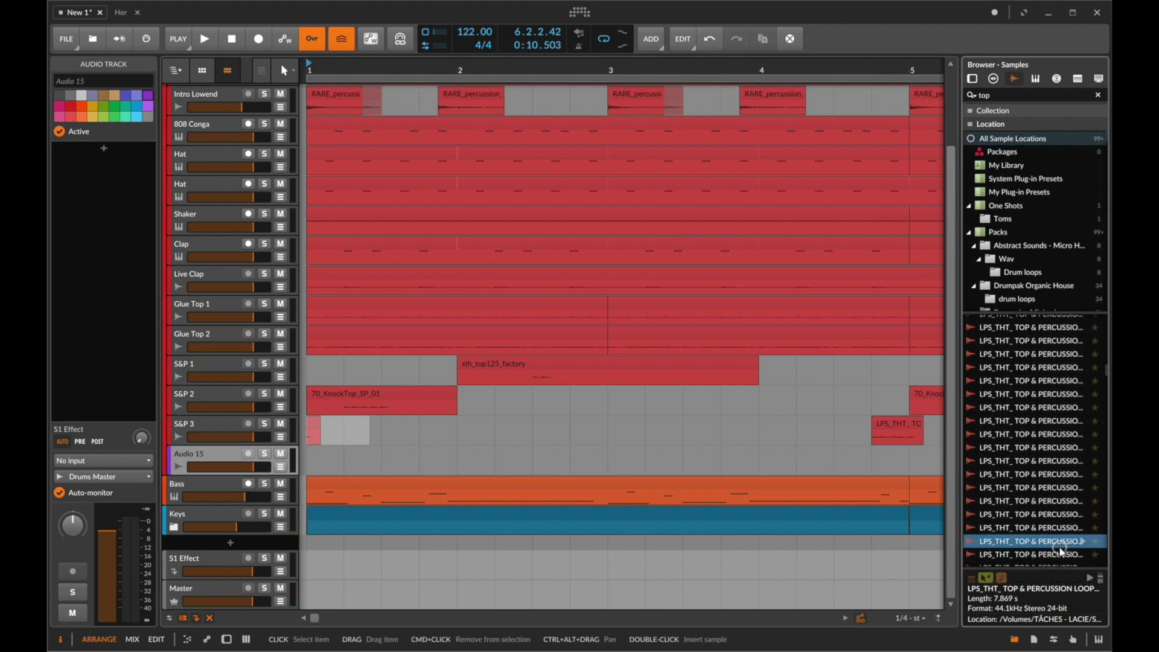
{"action": "scroll", "coordinate": [1060, 549], "scroll_direction": "down", "scroll_amount": 4}
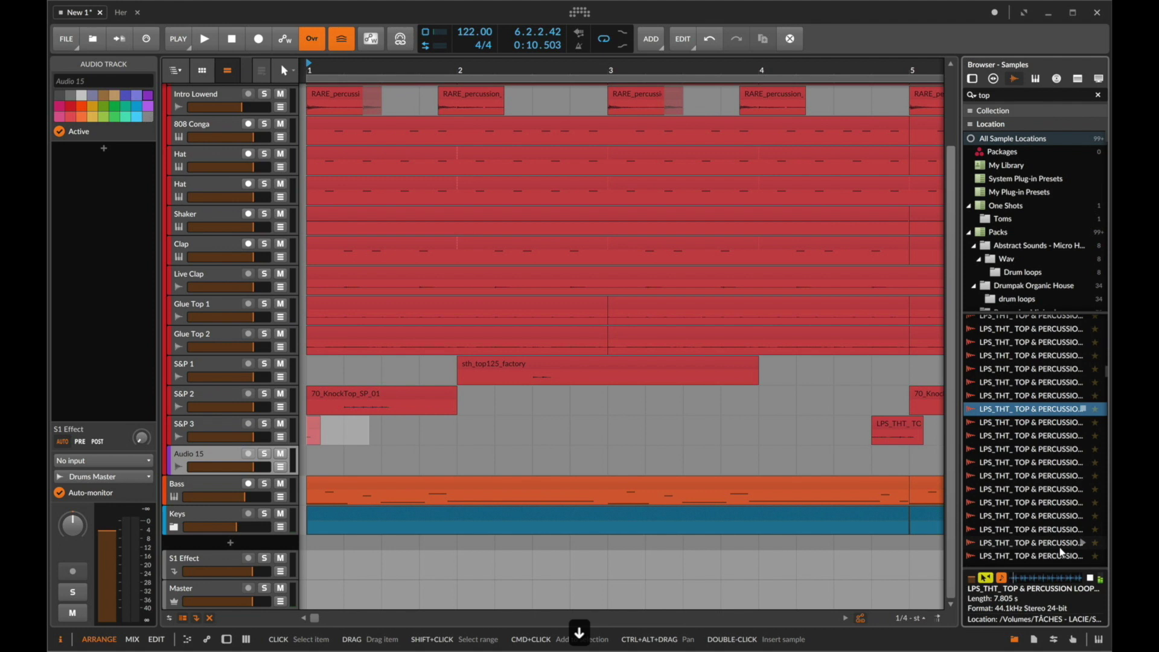
{"action": "left_click", "coordinate": [1046, 490]}
{"action": "left_click", "coordinate": [1043, 518]}
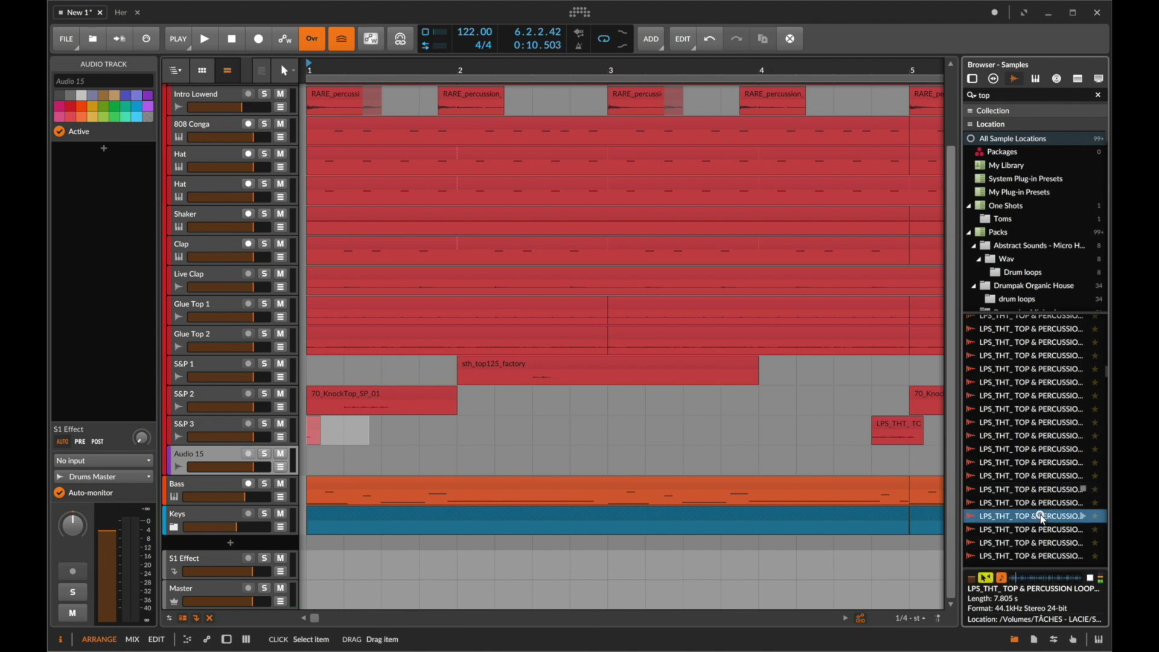
{"action": "scroll", "coordinate": [1035, 530], "scroll_direction": "down", "scroll_amount": 3}
{"action": "left_click", "coordinate": [1033, 532]}
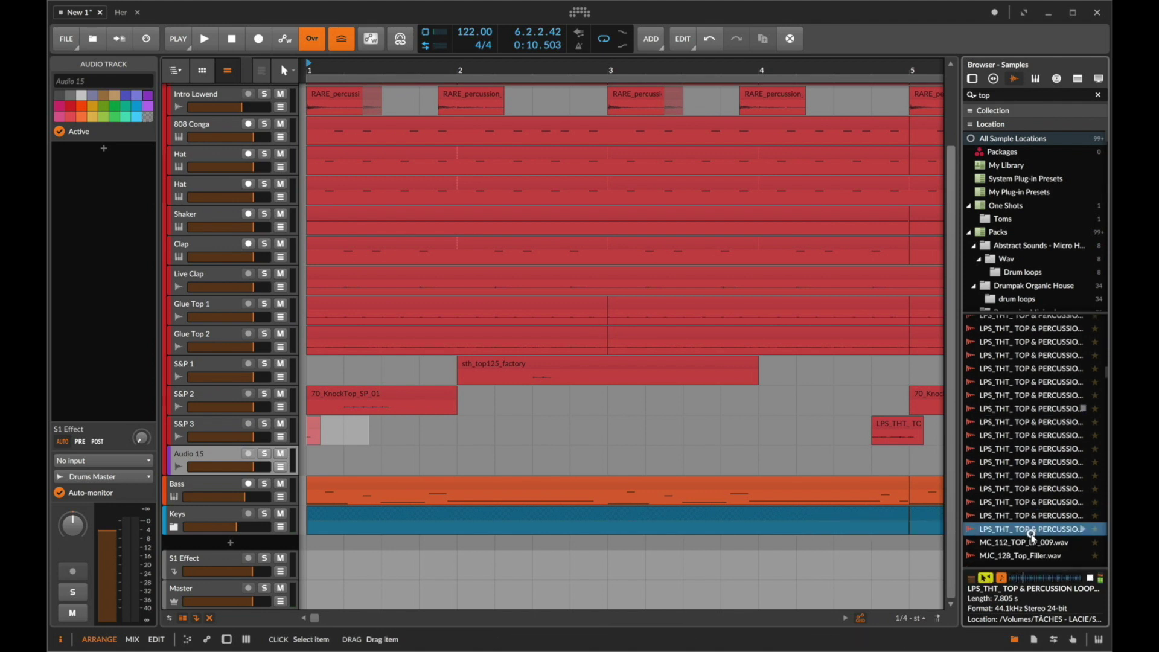
{"action": "scroll", "coordinate": [1033, 537], "scroll_direction": "down", "scroll_amount": 3}
{"action": "left_click", "coordinate": [1031, 532]}
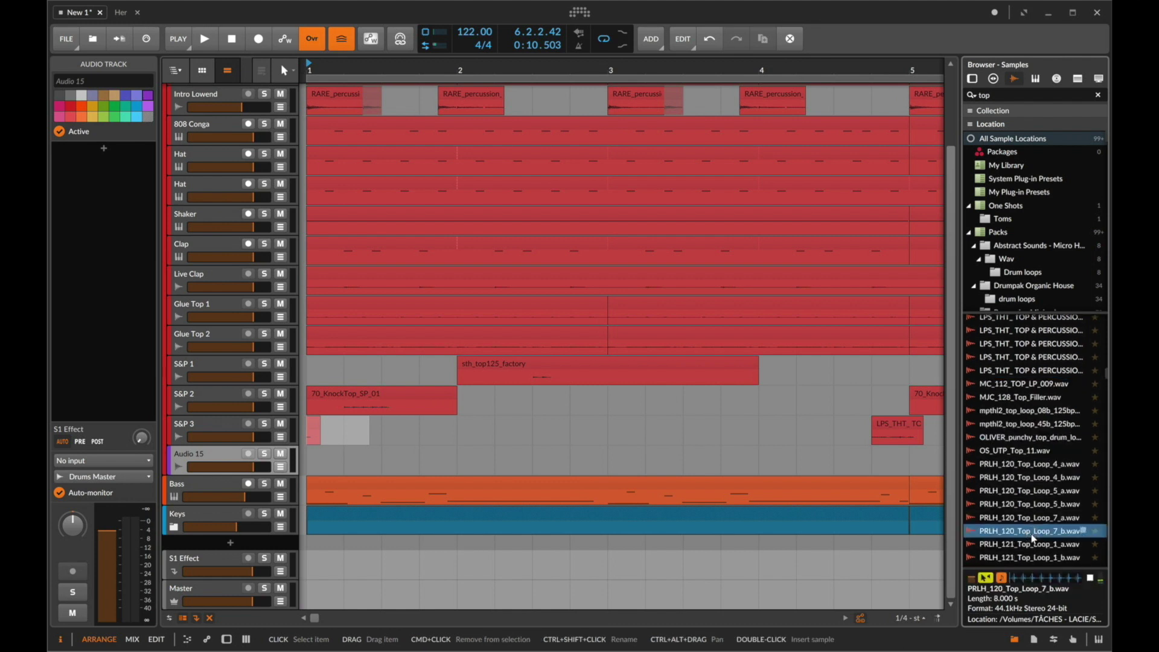
{"action": "scroll", "coordinate": [1032, 538], "scroll_direction": "down", "scroll_amount": 1}
{"action": "left_click", "coordinate": [1032, 536]}
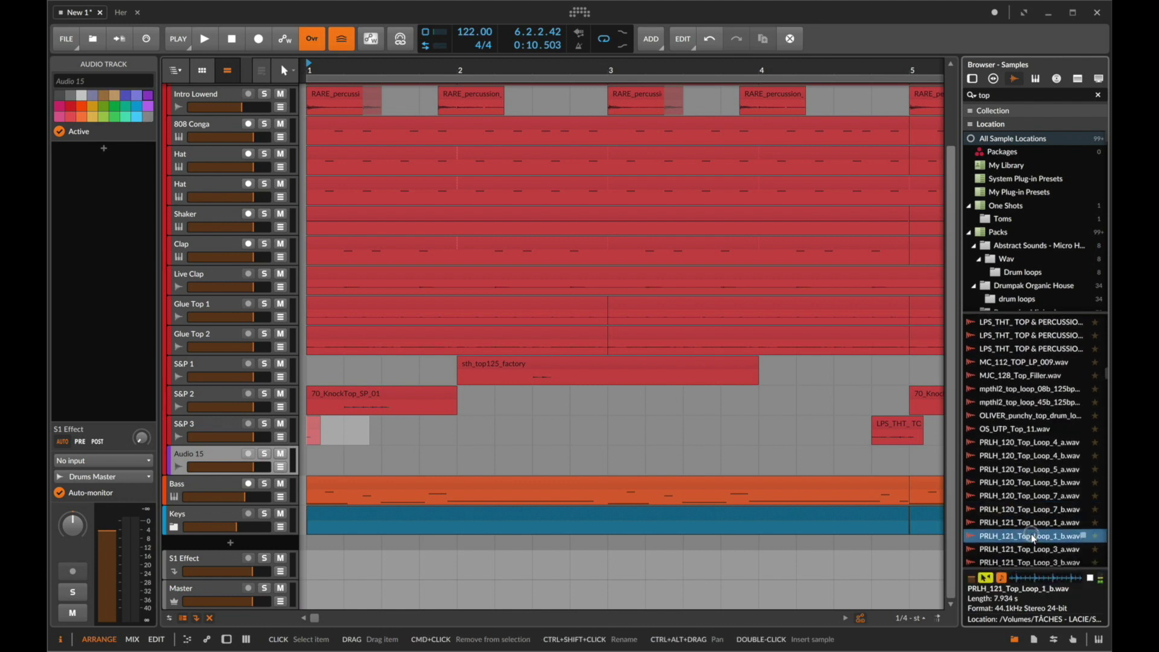
{"action": "scroll", "coordinate": [1033, 537], "scroll_direction": "down", "scroll_amount": 2}
{"action": "left_click", "coordinate": [1033, 539]}
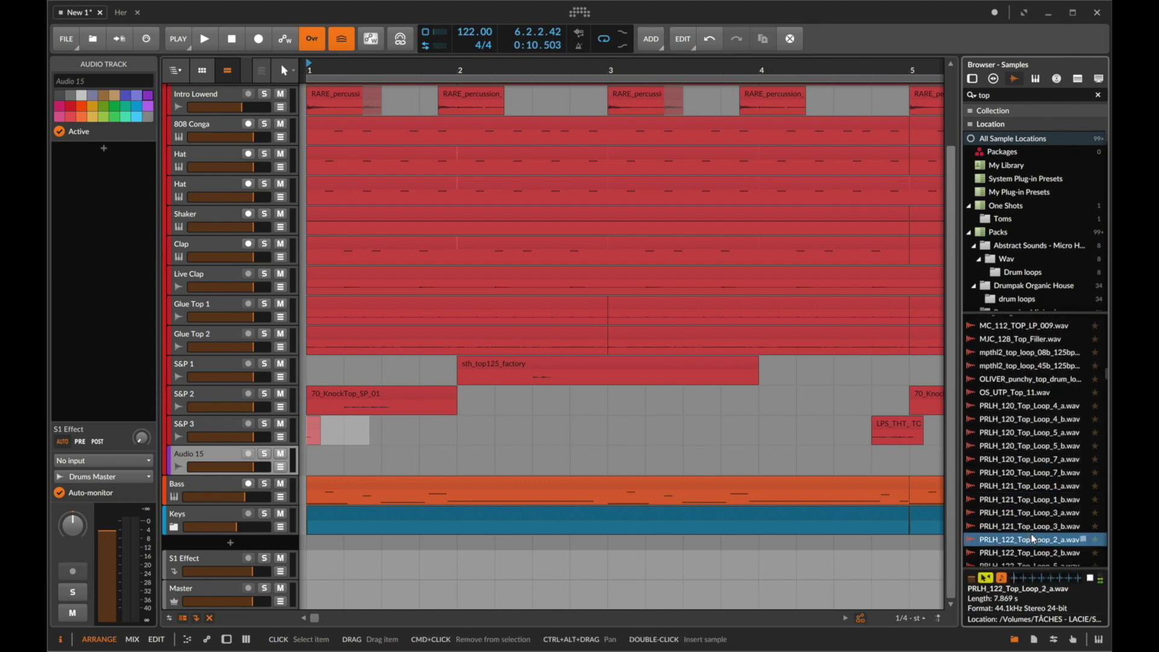
{"action": "scroll", "coordinate": [1033, 539], "scroll_direction": "down", "scroll_amount": 2}
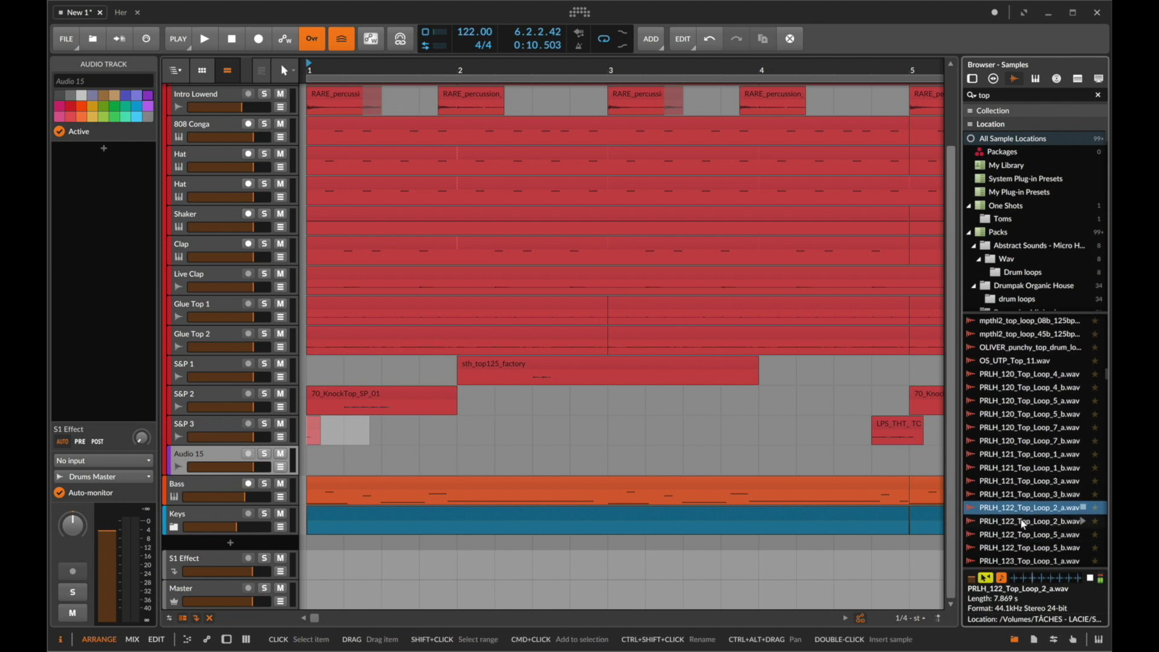
Place PRLH_122_Top_Loop_2_a at bar 1 on the new audio track and set its audio event gain to -12 dB.
{"action": "left_click_drag", "start_coordinate": [1019, 521], "coordinate": [347, 454]}
{"action": "key", "text": "space"}
{"action": "double_click", "coordinate": [348, 453]}
{"action": "key", "text": "space"}
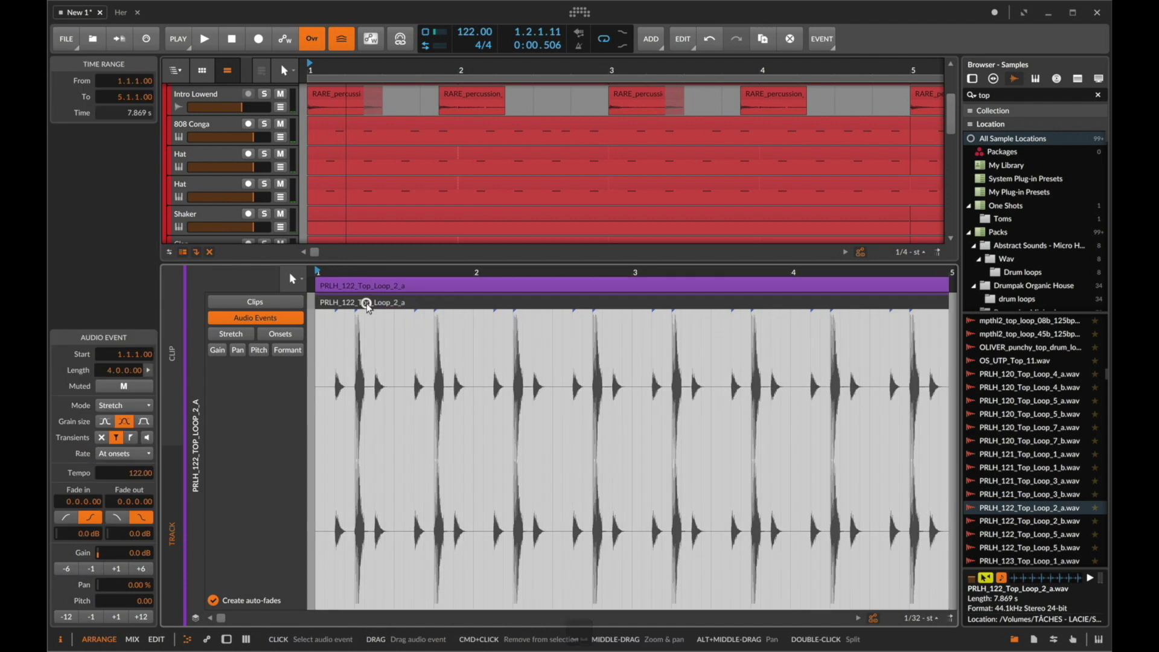
{"action": "left_click", "coordinate": [67, 569]}
{"action": "left_click", "coordinate": [66, 569]}
Delete the audio before the first loud hit and the section between the two loud hits in the loop's first bar.
{"action": "left_click_drag", "start_coordinate": [332, 272], "coordinate": [332, 326]}
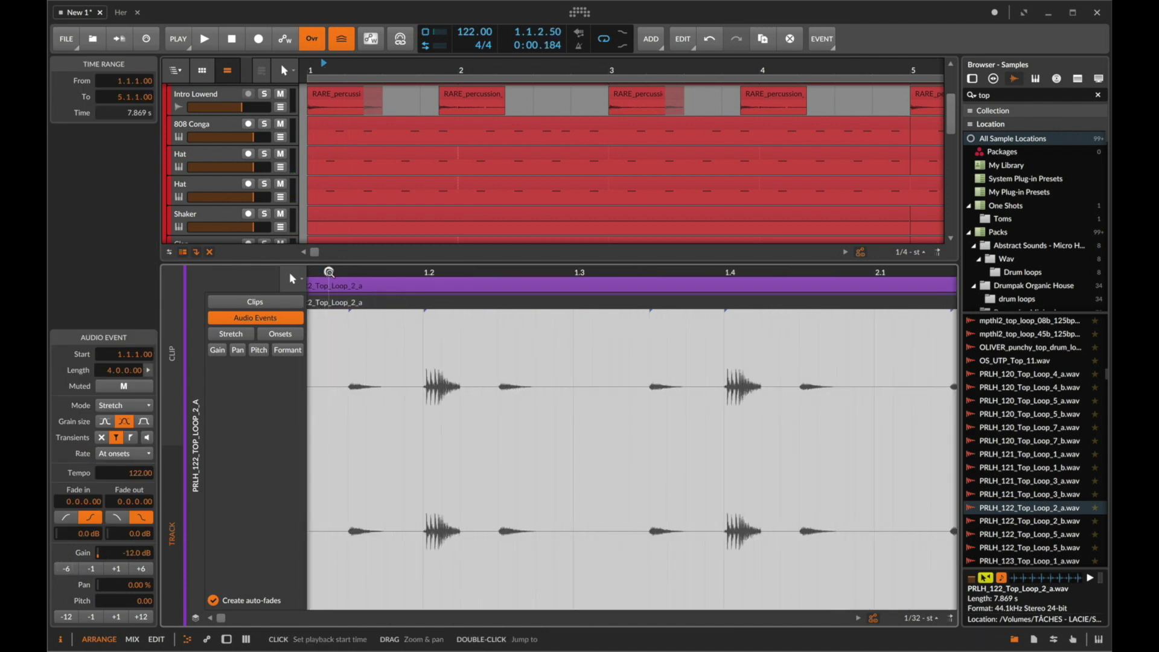
{"action": "left_click", "coordinate": [388, 384]}
{"action": "left_click_drag", "start_coordinate": [393, 385], "coordinate": [228, 383]}
{"action": "key", "text": "BackSpace"}
{"action": "left_click_drag", "start_coordinate": [406, 405], "coordinate": [333, 405]}
{"action": "key", "text": "BackSpace"}
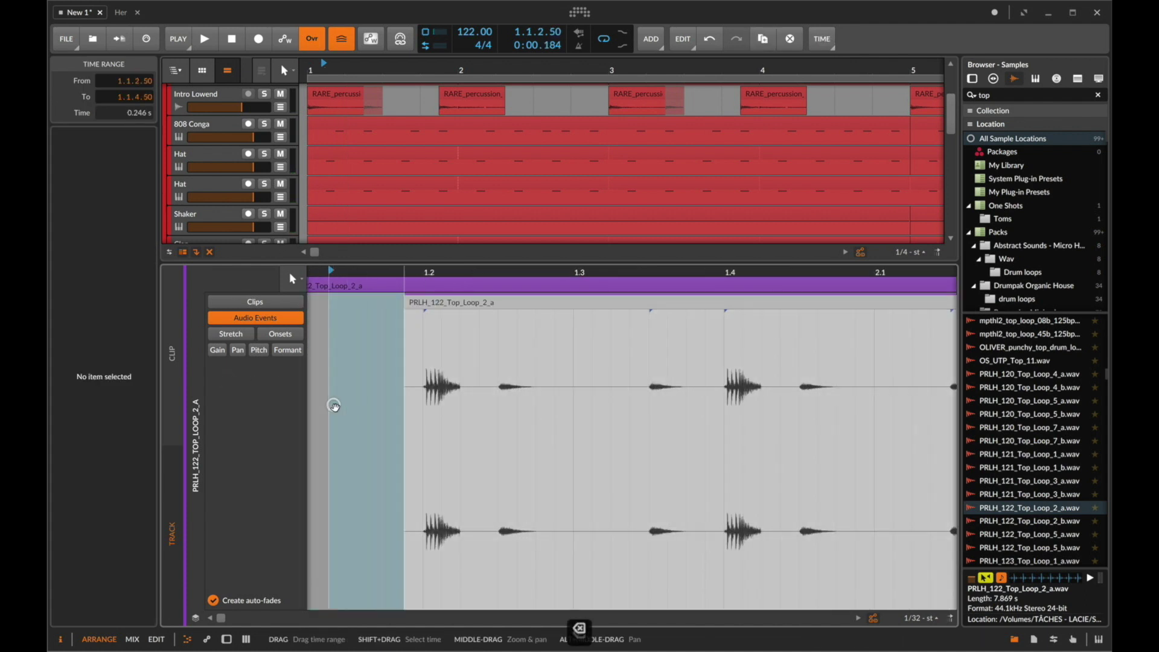
{"action": "left_click_drag", "start_coordinate": [479, 406], "coordinate": [592, 411]}
{"action": "key", "text": "BackSpace"}
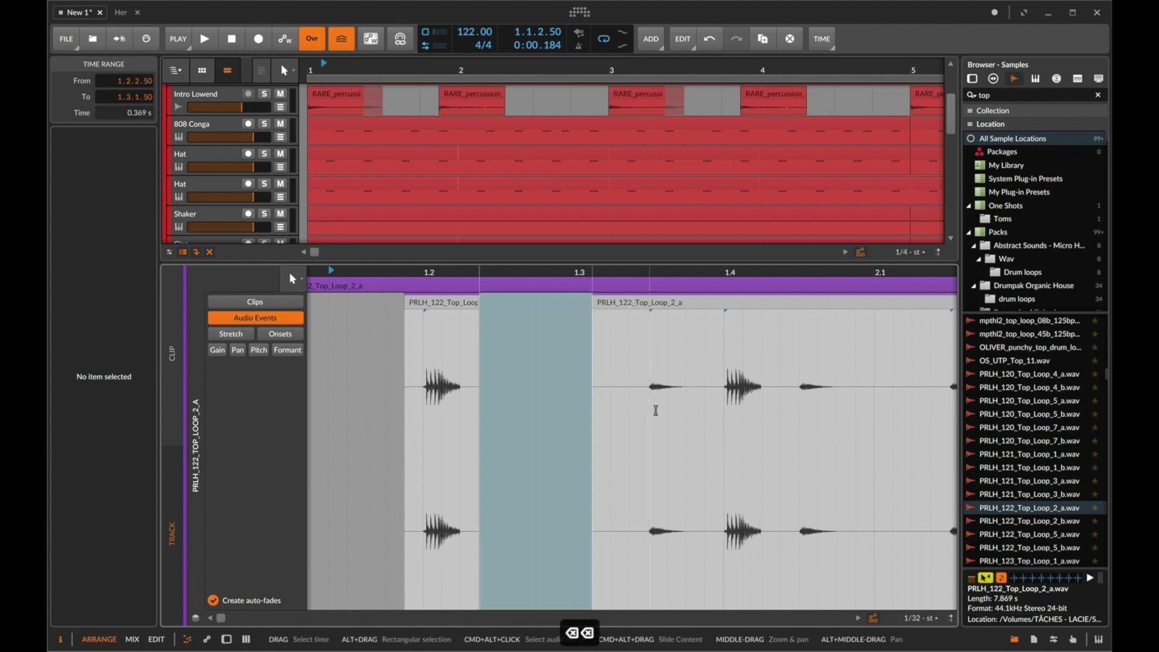
{"action": "left_click_drag", "start_coordinate": [693, 412], "coordinate": [593, 411]}
{"action": "key", "text": "BackSpace"}
Split the PRLH_122_Top_Loop_2_a clip at bar 2 and duplicate its one-bar first part three times to fill four bars.
{"action": "key", "text": "d"}
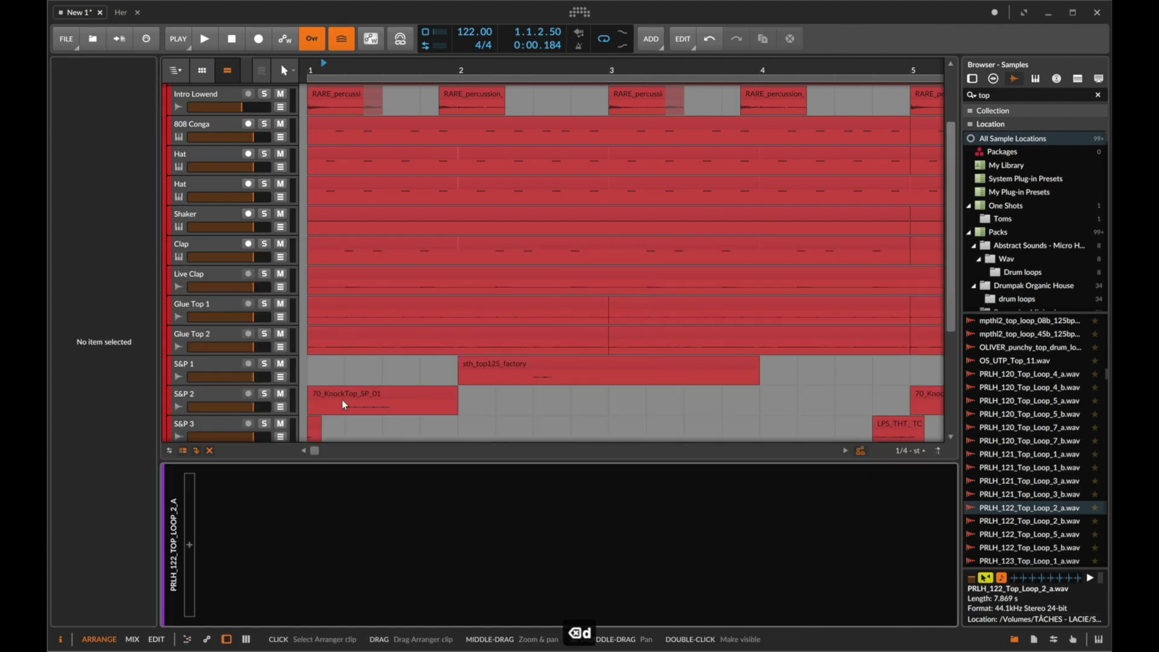
{"action": "scroll", "coordinate": [359, 411], "scroll_direction": "down", "scroll_amount": 3}
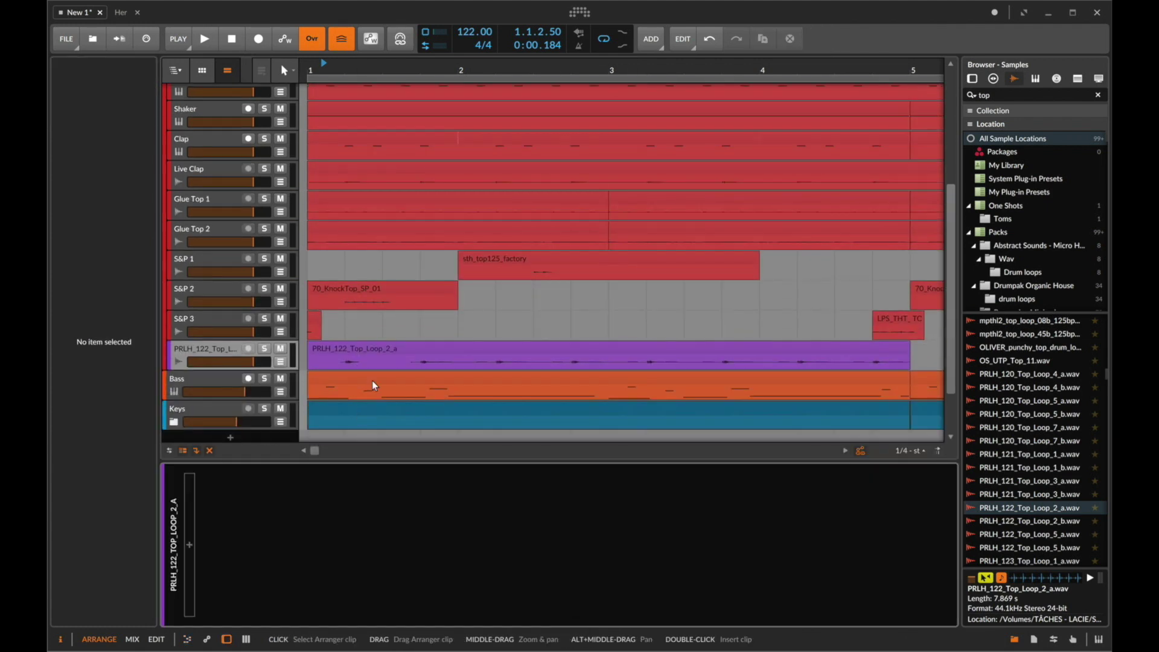
{"action": "double_click", "coordinate": [449, 353]}
{"action": "left_click_drag", "start_coordinate": [454, 340], "coordinate": [529, 342]}
{"action": "key", "text": "d"}
{"action": "left_click", "coordinate": [461, 365]}
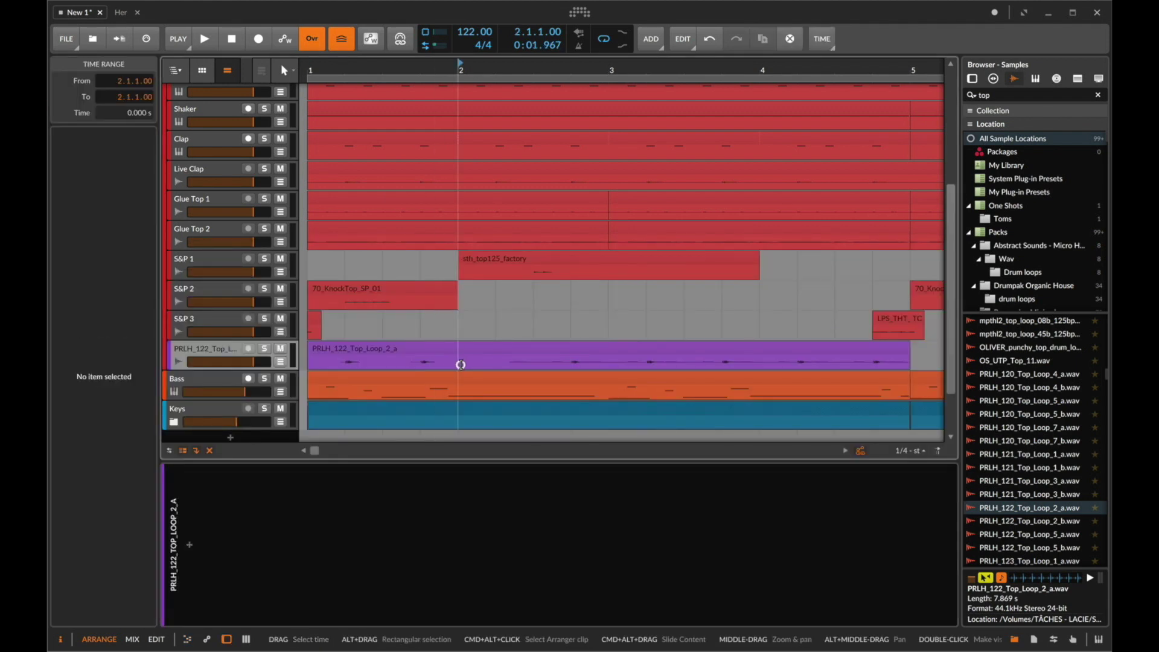
{"action": "key", "text": "super+e"}
{"action": "left_click", "coordinate": [437, 351]}
{"action": "key", "text": "super+d"}
{"action": "key", "text": "super+d"}
{"action": "key", "text": "super+d"}
Set the gain of all four PRLH_122_Top_Loop_2_a clips to -18 dB and compare the mix with the track muted and unmuted.
{"action": "left_click", "coordinate": [351, 351]}
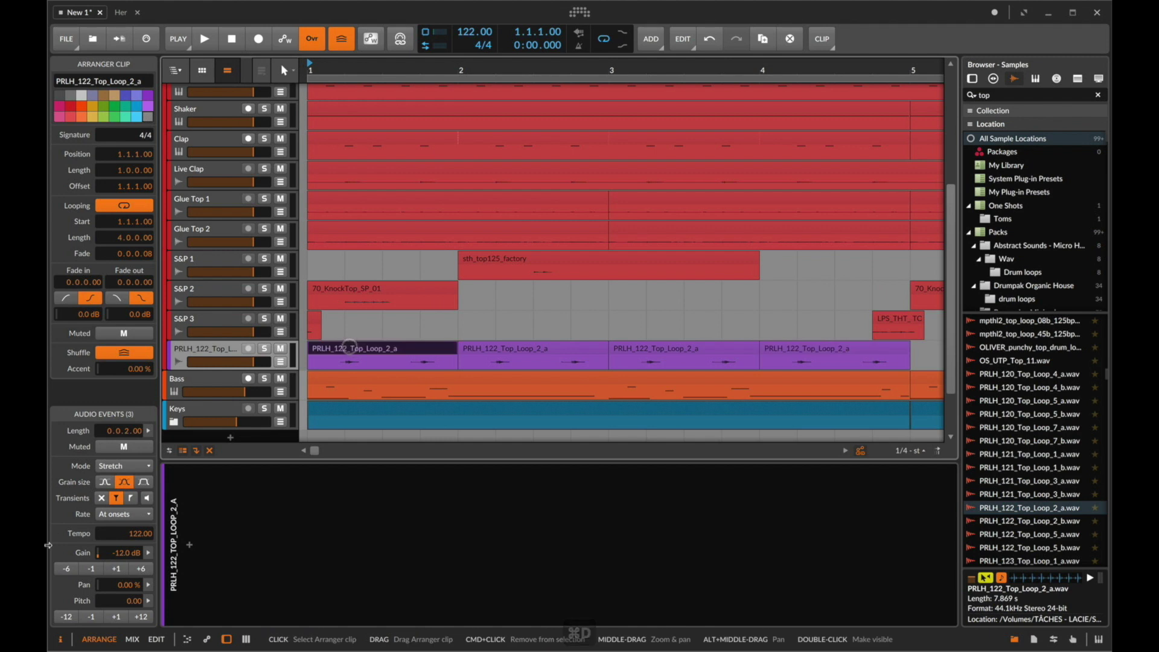
{"action": "left_click", "coordinate": [879, 355], "text": "shift"}
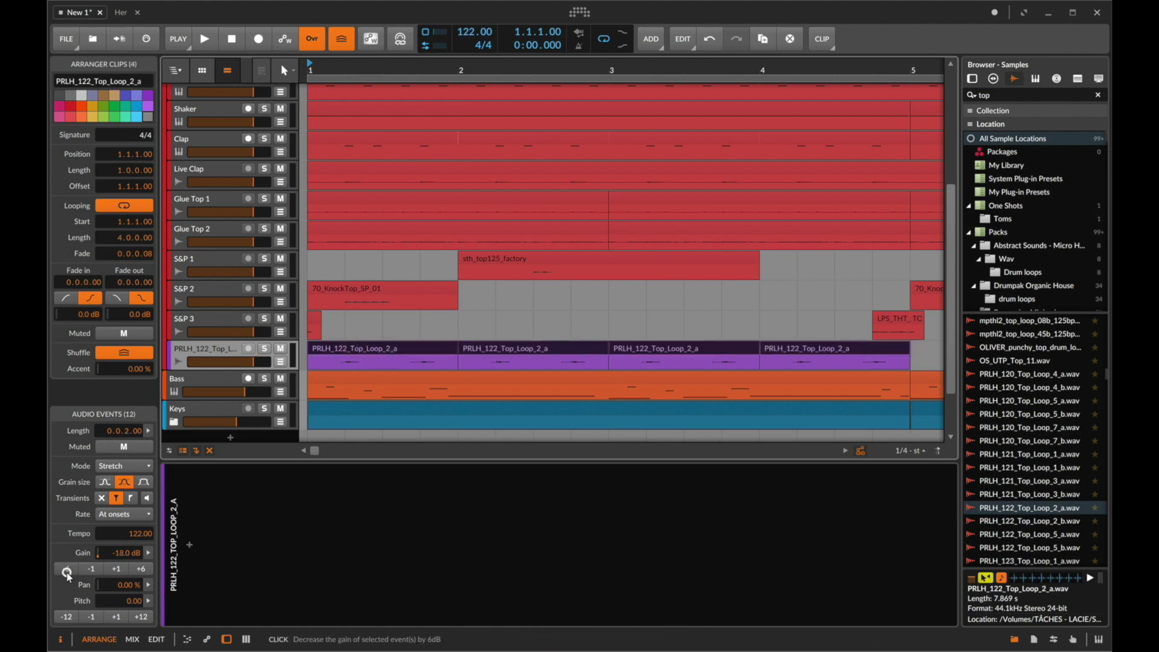
{"action": "left_click", "coordinate": [280, 350]}
{"action": "left_click", "coordinate": [280, 351]}
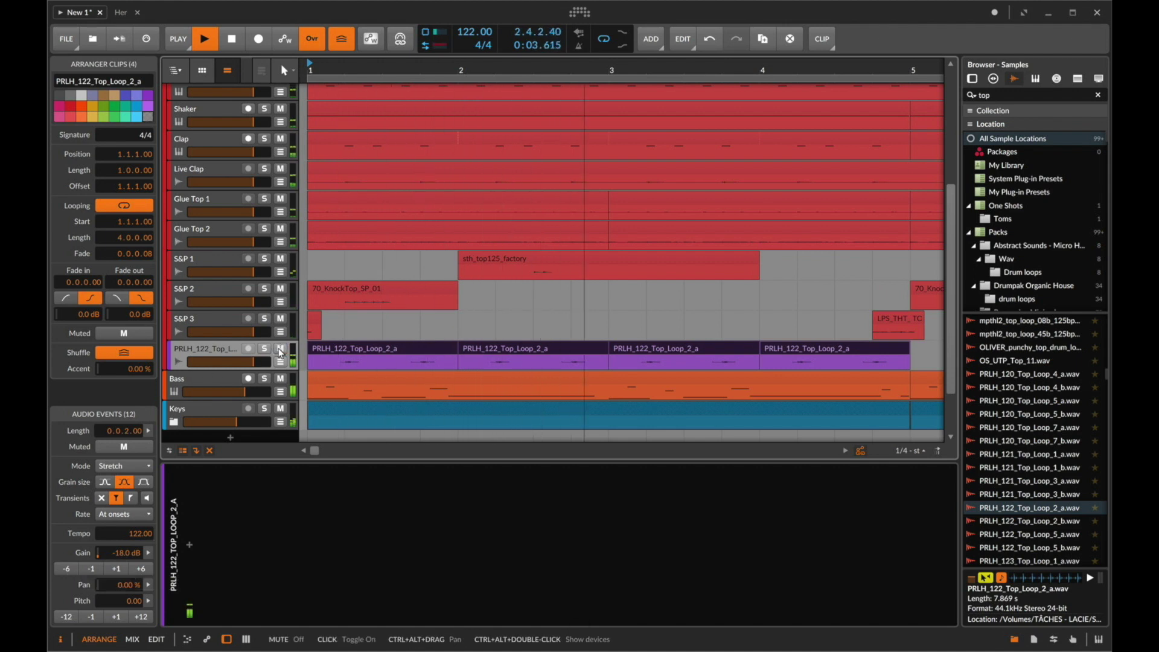
Stop playback and delete the PRLH_122_Top_Loop_2_a track.
{"action": "key", "text": "space"}
{"action": "left_click", "coordinate": [215, 347]}
{"action": "key", "text": "Delete"}
Audition the RAW top loops, add RAW_DSH_TOP_125_51.wav at bar 1 on a new track below Keys, and play it in the mix.
{"action": "scroll", "coordinate": [1040, 504], "scroll_direction": "down", "scroll_amount": 5}
{"action": "left_click", "coordinate": [1039, 496]}
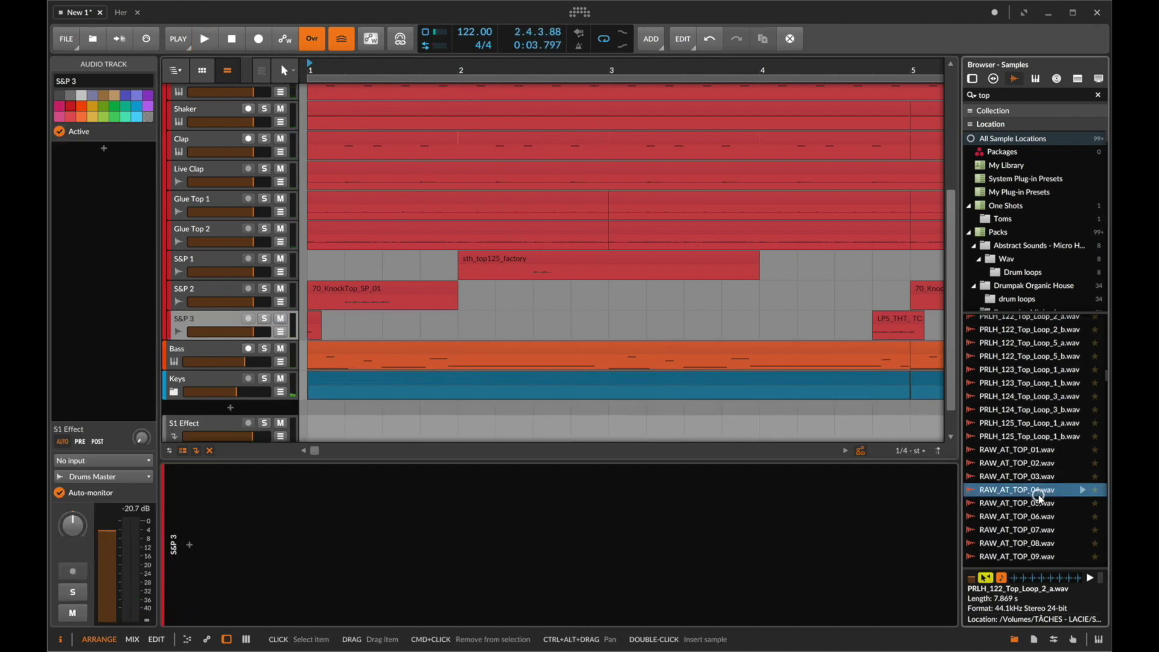
{"action": "scroll", "coordinate": [1040, 499], "scroll_direction": "down", "scroll_amount": 5}
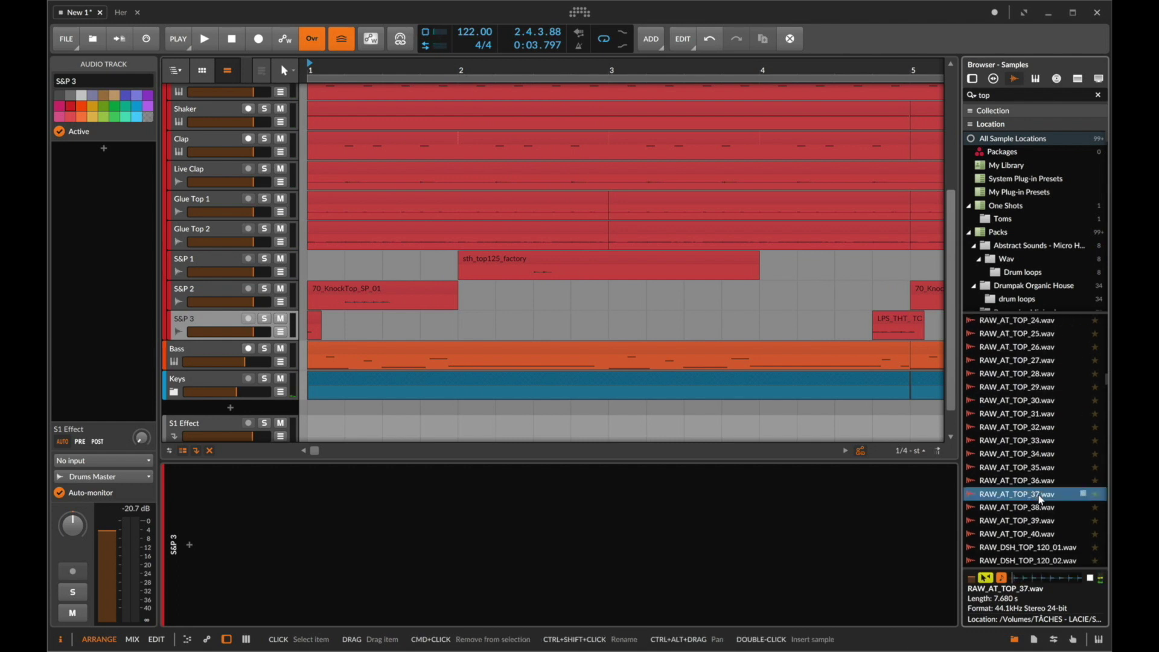
{"action": "scroll", "coordinate": [1040, 499], "scroll_direction": "down", "scroll_amount": 10}
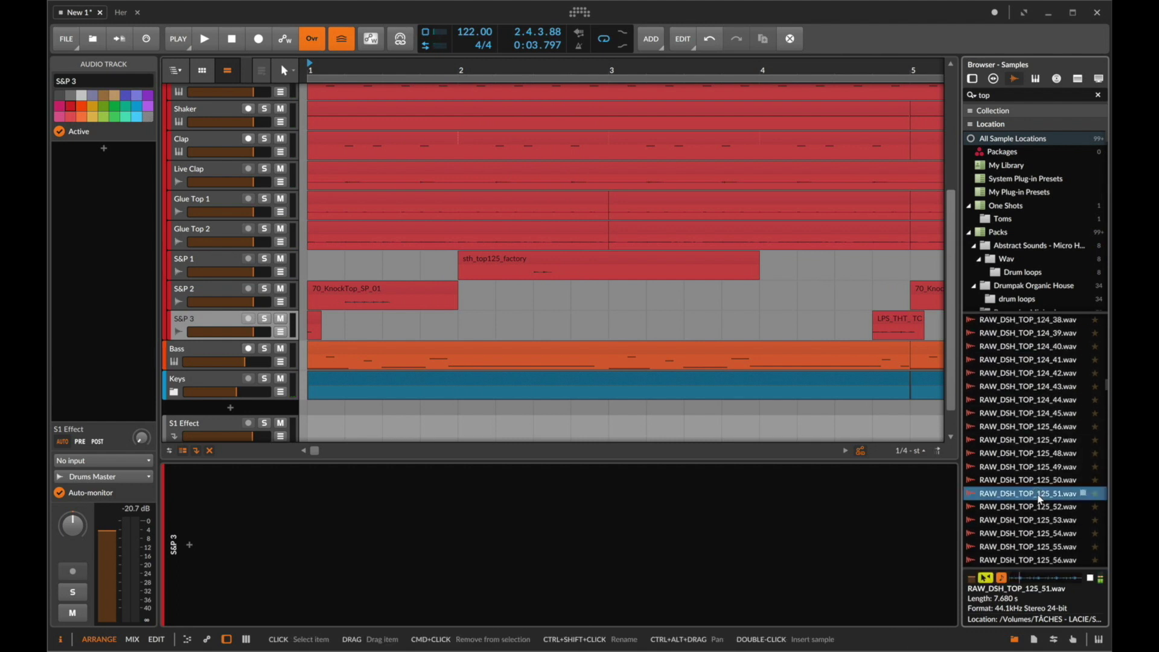
{"action": "left_click_drag", "start_coordinate": [1039, 499], "coordinate": [313, 409]}
{"action": "key", "text": "space"}
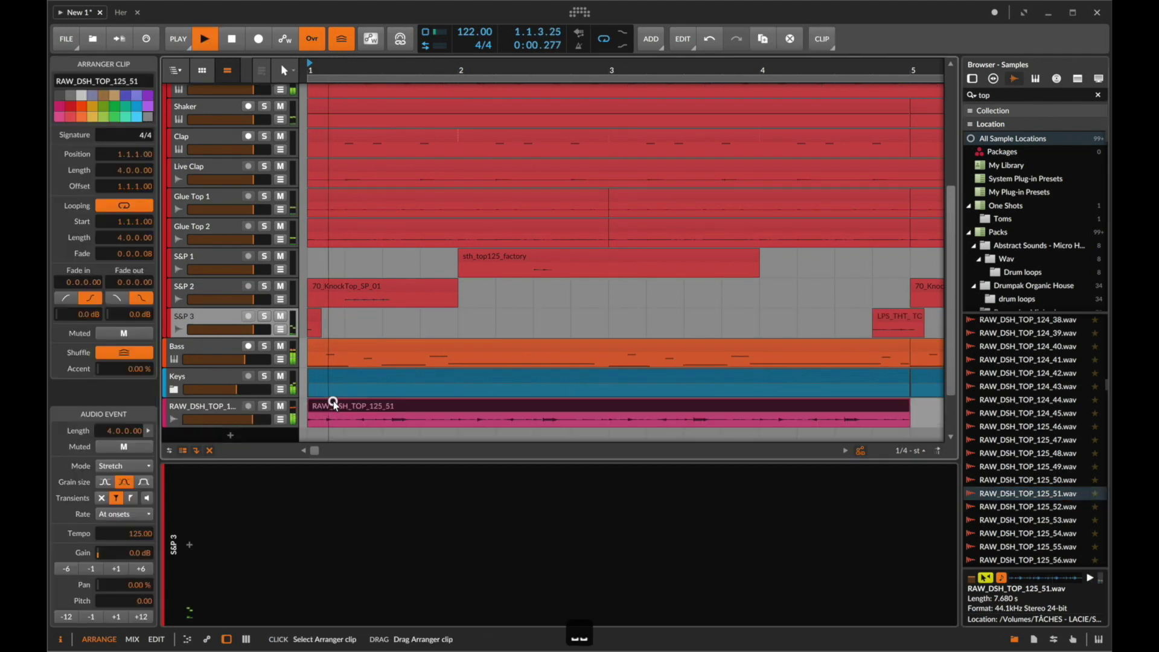
{"action": "key", "text": "space"}
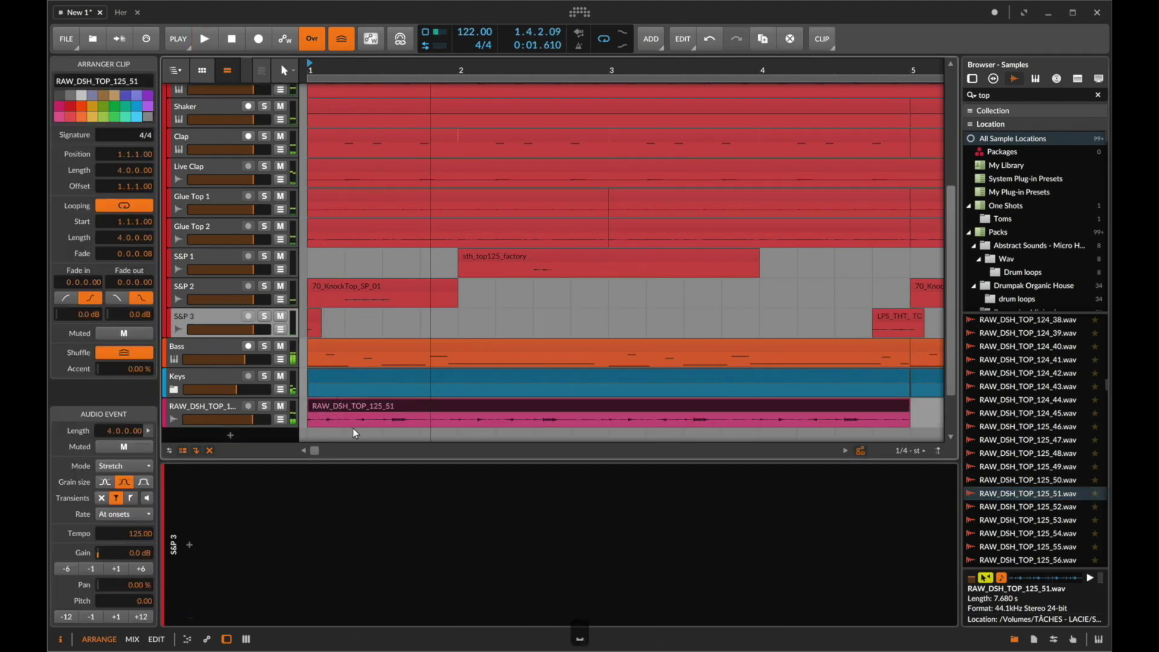
Delete the RAW_DSH_TOP_125_51 clip's range from 1.1.1.00 to 1.2.2.00 and set the remaining clip's gain to -12 dB.
{"action": "left_click_drag", "start_coordinate": [356, 422], "coordinate": [238, 421]}
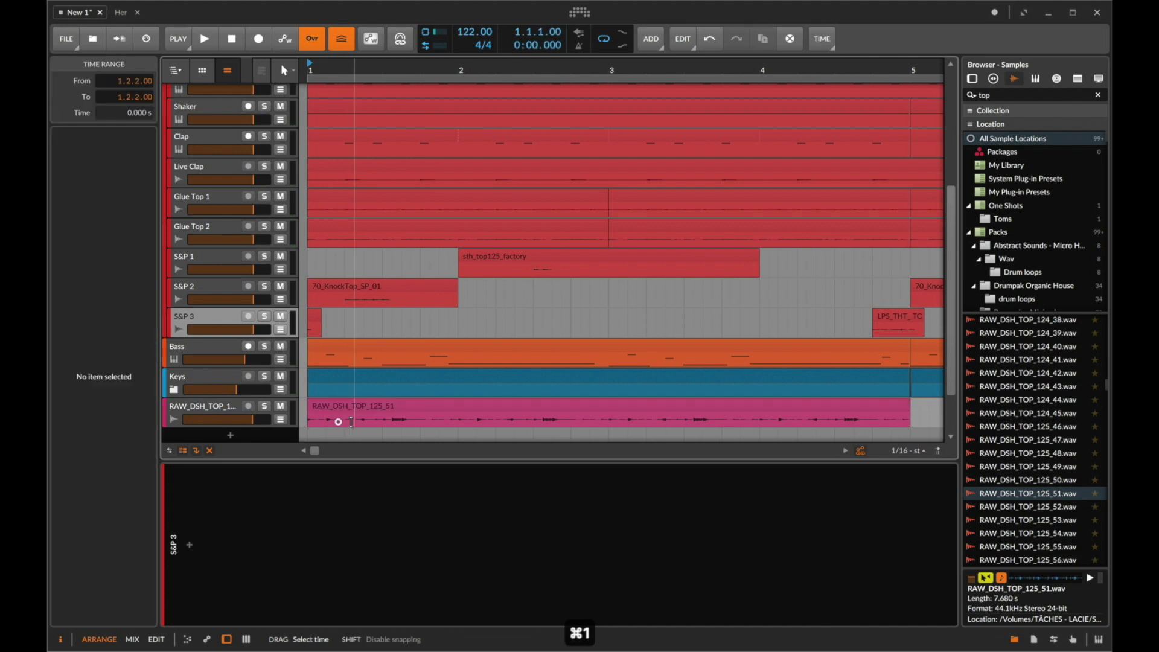
{"action": "key", "text": "BackSpace"}
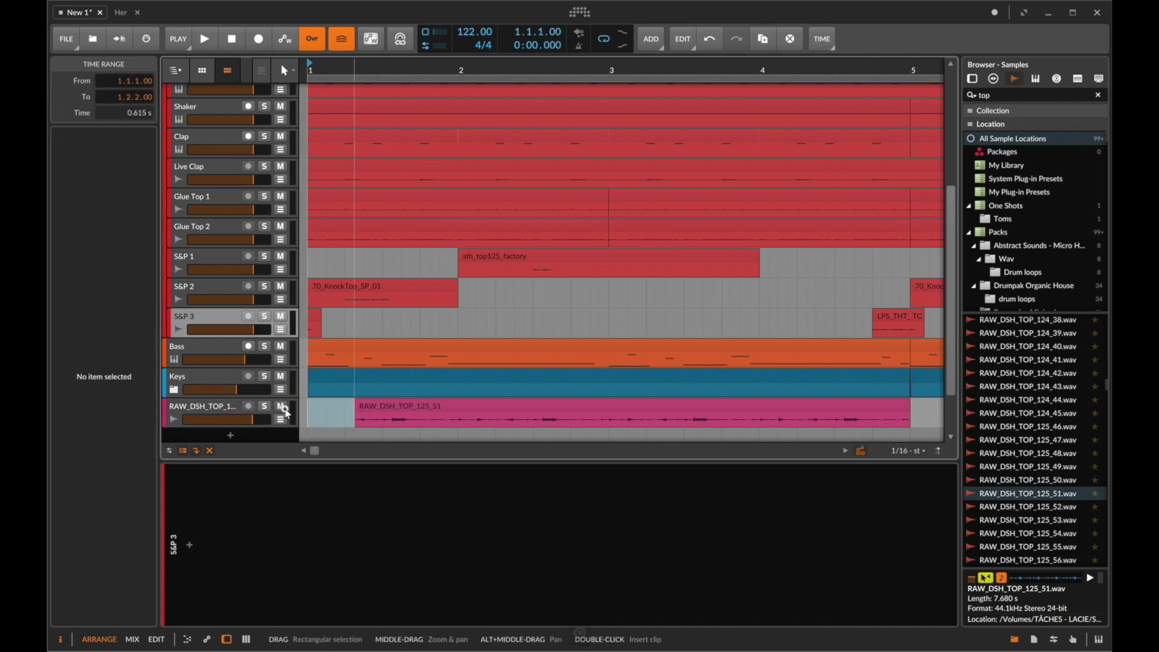
{"action": "left_click", "coordinate": [381, 403]}
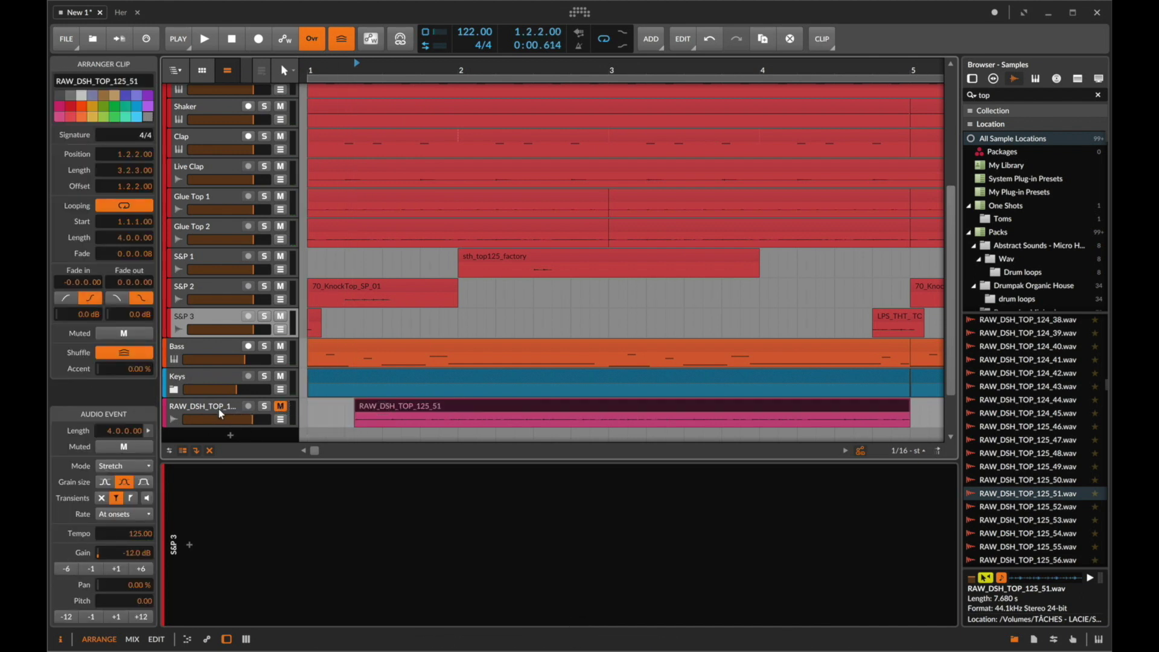
Move the RAW_DSH_TOP_125_51 track between S&P 2 and S&P 3, unmute it, and play the mix from bar 1.
{"action": "left_click_drag", "start_coordinate": [221, 414], "coordinate": [217, 313]}
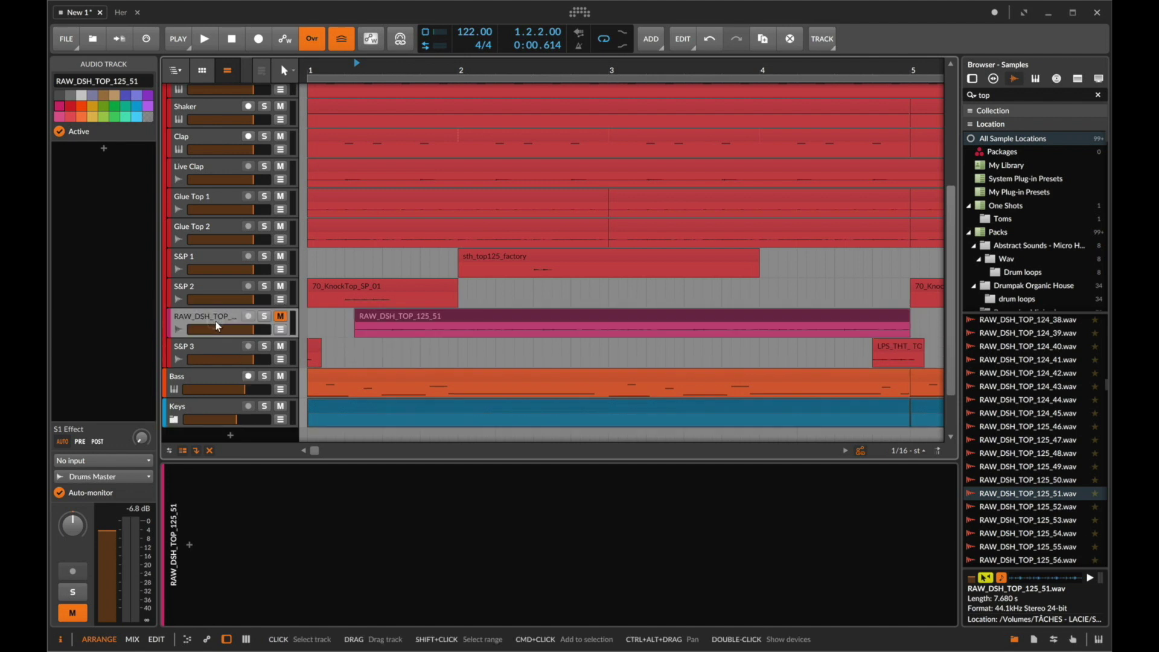
{"action": "left_click", "coordinate": [321, 291]}
{"action": "key", "text": "space"}
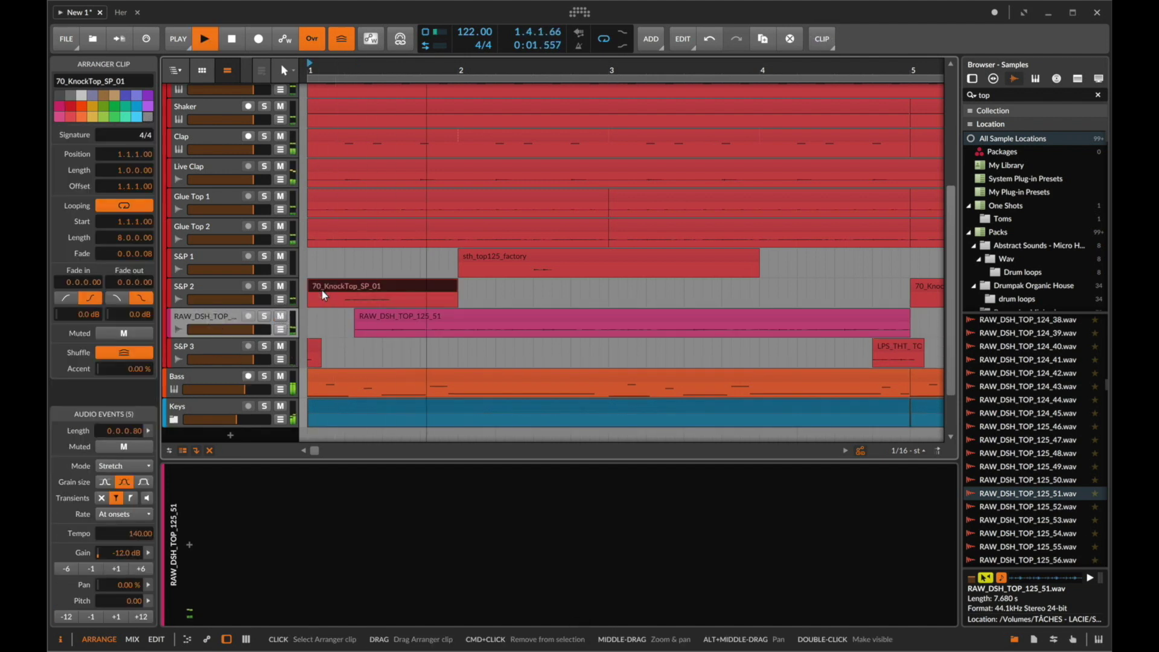
{"action": "key", "text": "space"}
Delete the RAW_DSH_TOP_125_51 clip's audio from 1.4.2.00 onward, keeping only the first short piece, and play from bar 1.
{"action": "left_click_drag", "start_coordinate": [429, 317], "coordinate": [552, 320]}
{"action": "key", "text": "BackSpace"}
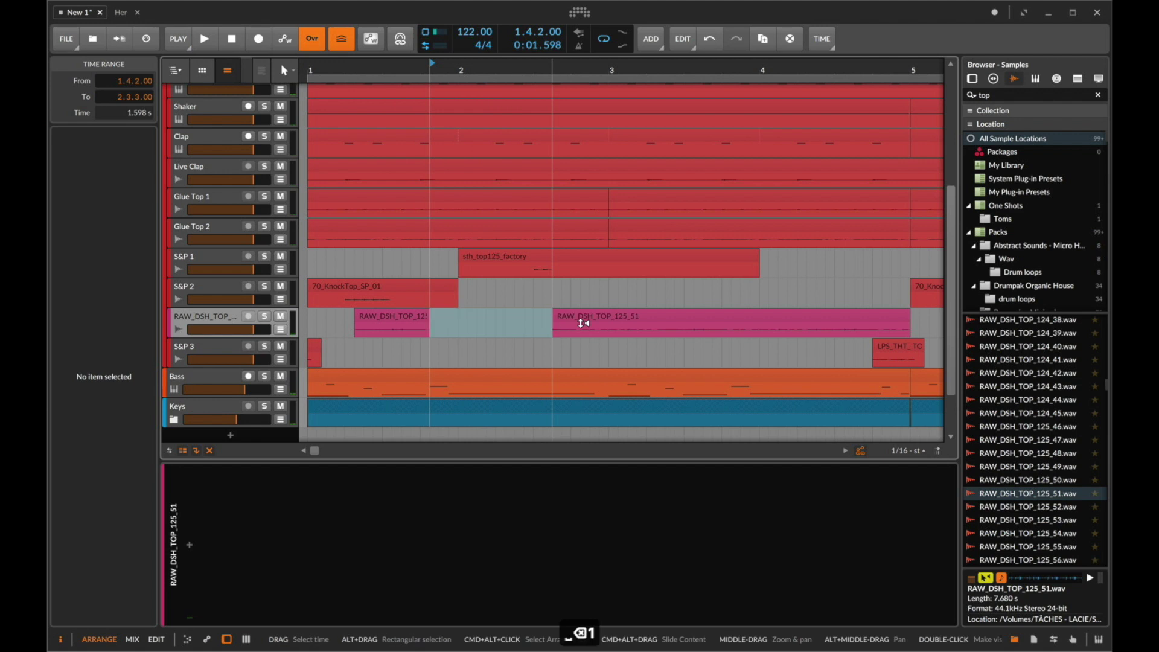
{"action": "left_click", "coordinate": [583, 323]}
{"action": "key", "text": "BackSpace"}
{"action": "left_click", "coordinate": [310, 323]}
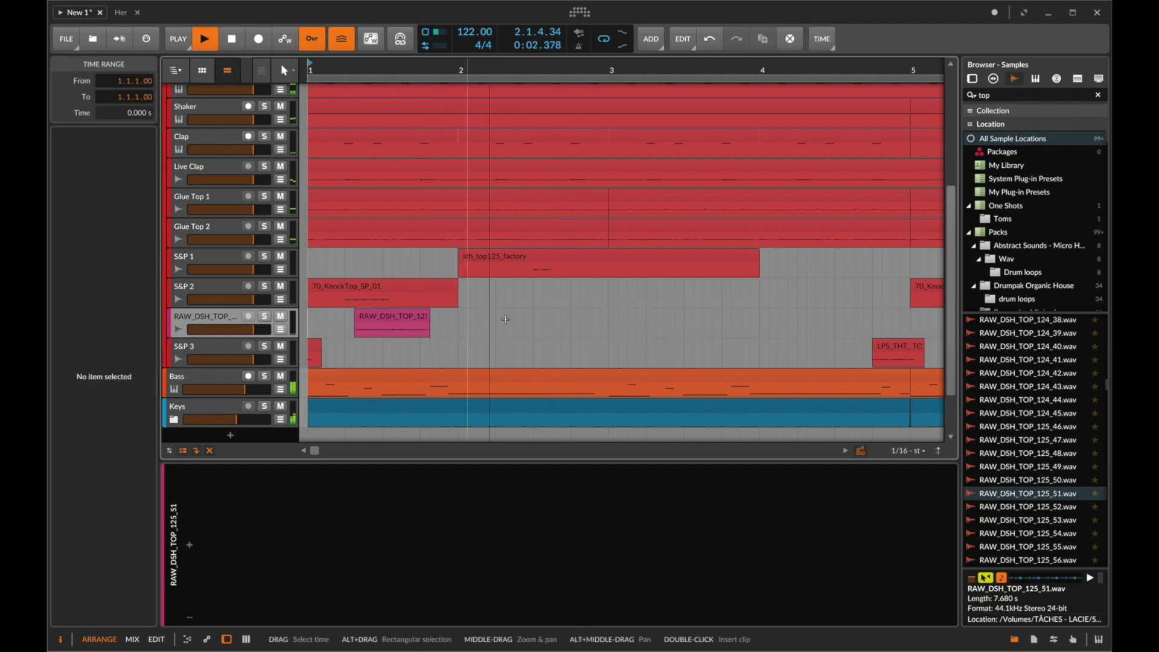
Duplicate the eight-bar arrangement of all tracks so it repeats from bar 9.
{"action": "left_click_drag", "start_coordinate": [571, 61], "coordinate": [569, 36]}
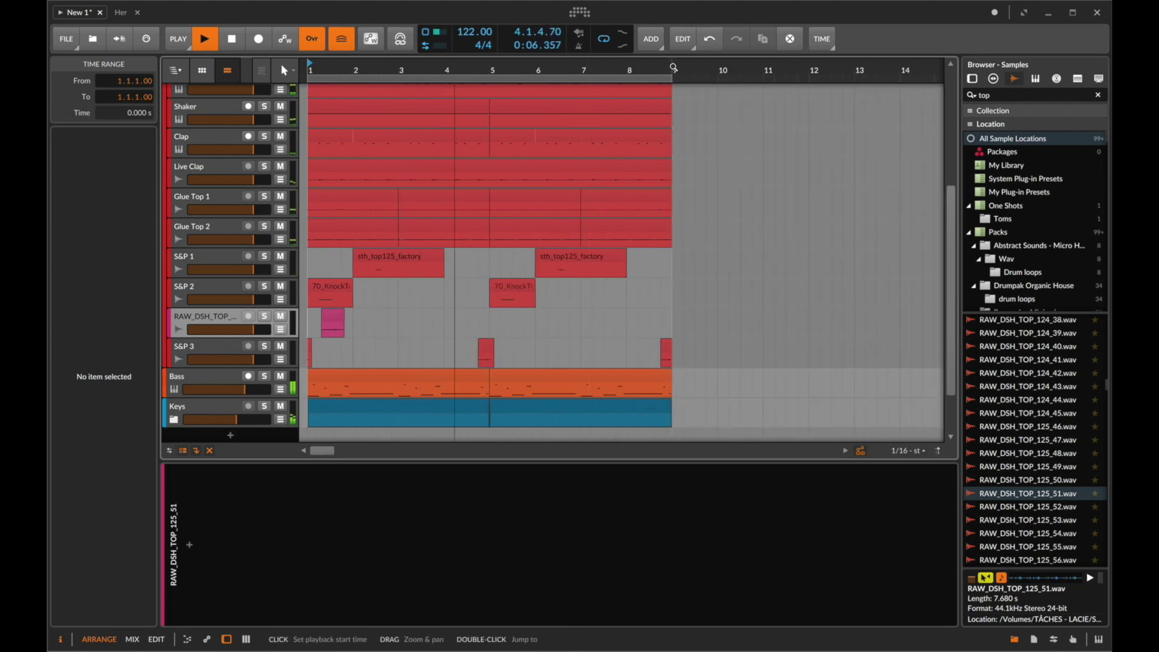
{"action": "key", "text": "2"}
{"action": "left_click_drag", "start_coordinate": [672, 417], "coordinate": [233, 65]}
{"action": "key", "text": "super+d"}
{"action": "key", "text": "1"}
{"action": "left_click", "coordinate": [577, 291]}
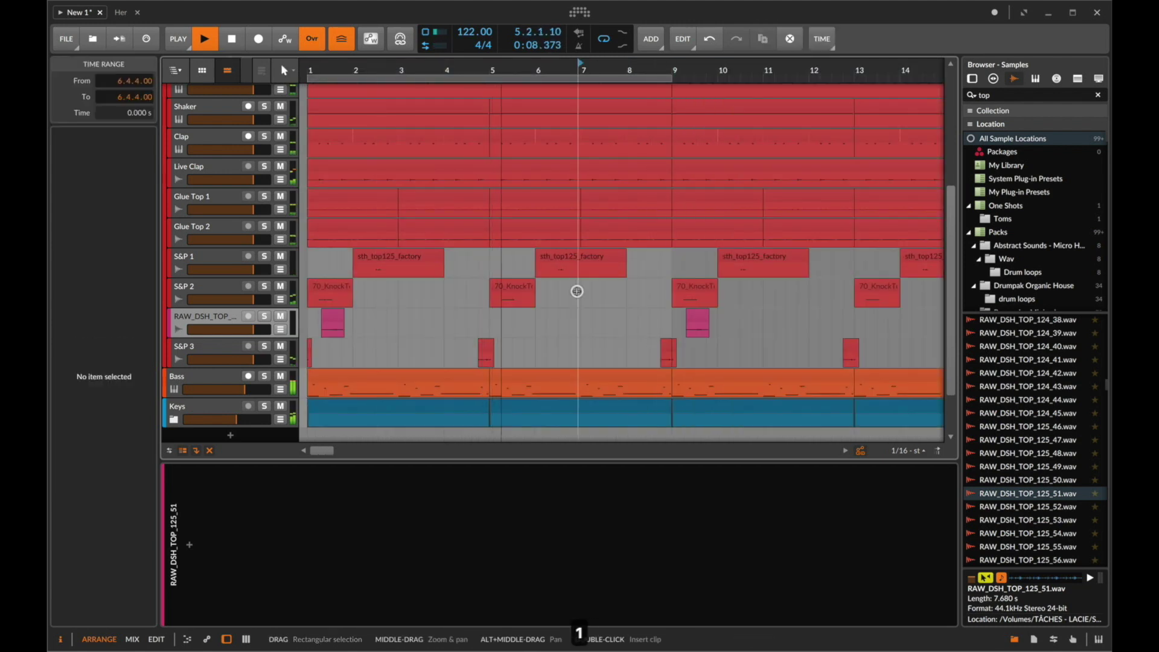
Select all four Shaker clips and set the arranger loop to their sixteen-bar span.
{"action": "left_click", "coordinate": [704, 107]}
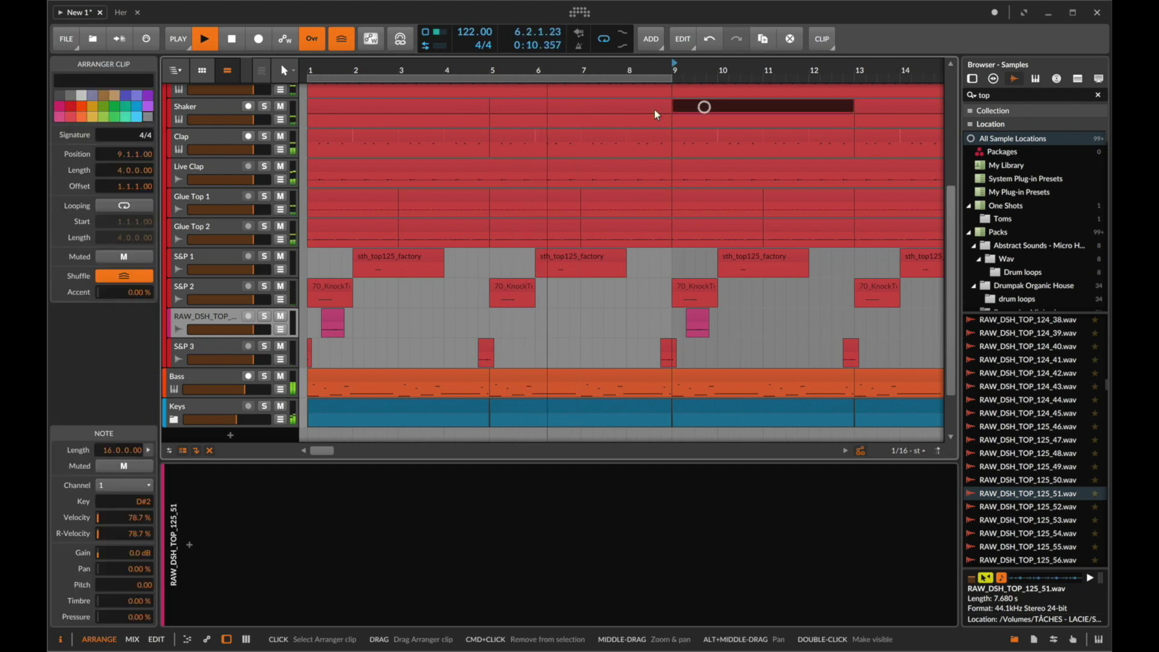
{"action": "left_click", "coordinate": [458, 119]}
{"action": "left_click", "coordinate": [453, 107]}
{"action": "scroll", "coordinate": [844, 119], "scroll_direction": "right", "scroll_amount": 2}
{"action": "left_click", "coordinate": [842, 107], "text": "shift"}
{"action": "key", "text": "super+l"}
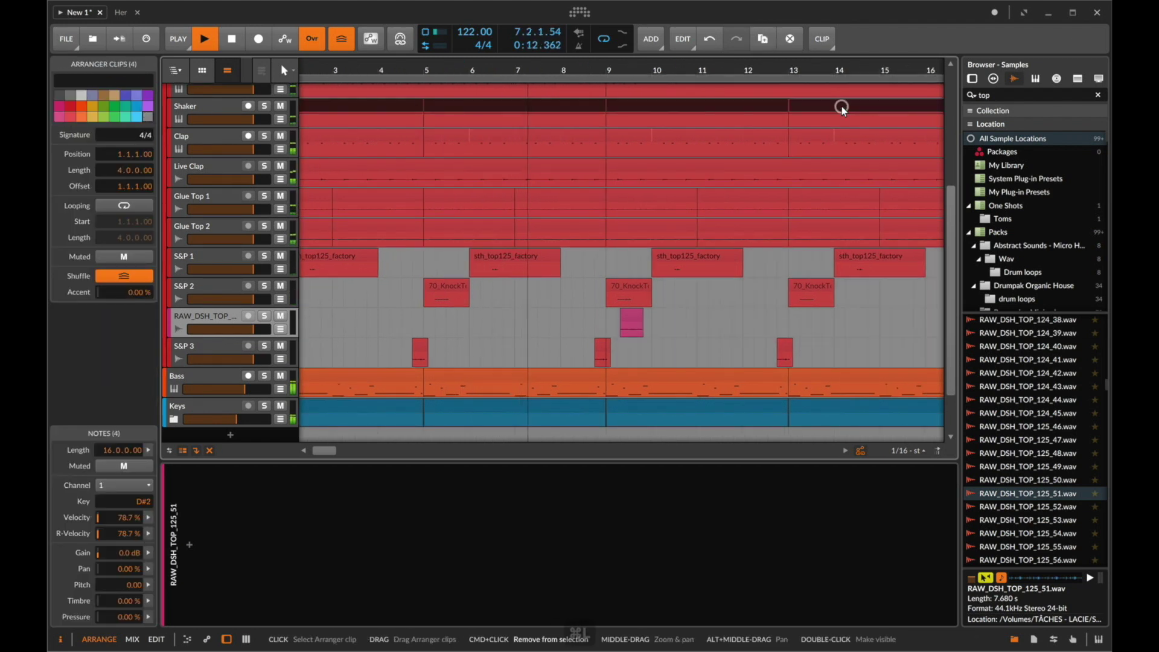
Rename the RAW_DSH_TOP_125_51 track as S&P 4.
{"action": "scroll", "coordinate": [604, 242], "scroll_direction": "down", "scroll_amount": 2}
{"action": "scroll", "coordinate": [544, 253], "scroll_direction": "left", "scroll_amount": 2}
{"action": "left_click", "coordinate": [217, 260]}
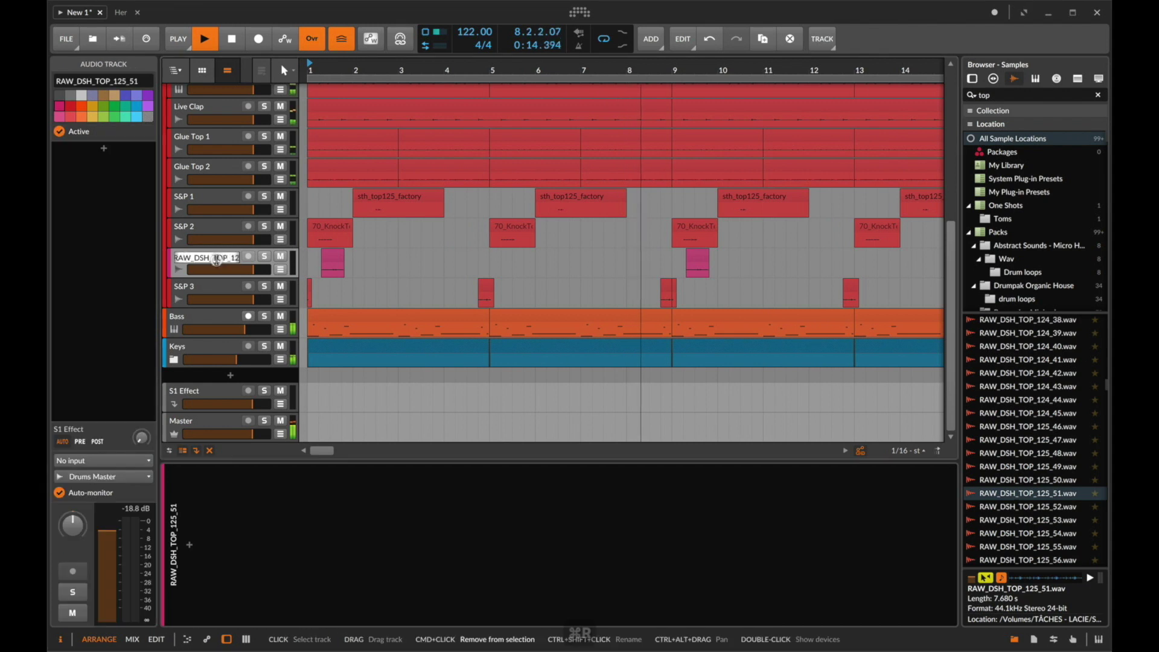
{"action": "type", "text": "S&P 4"}
{"action": "key", "text": "Return"}
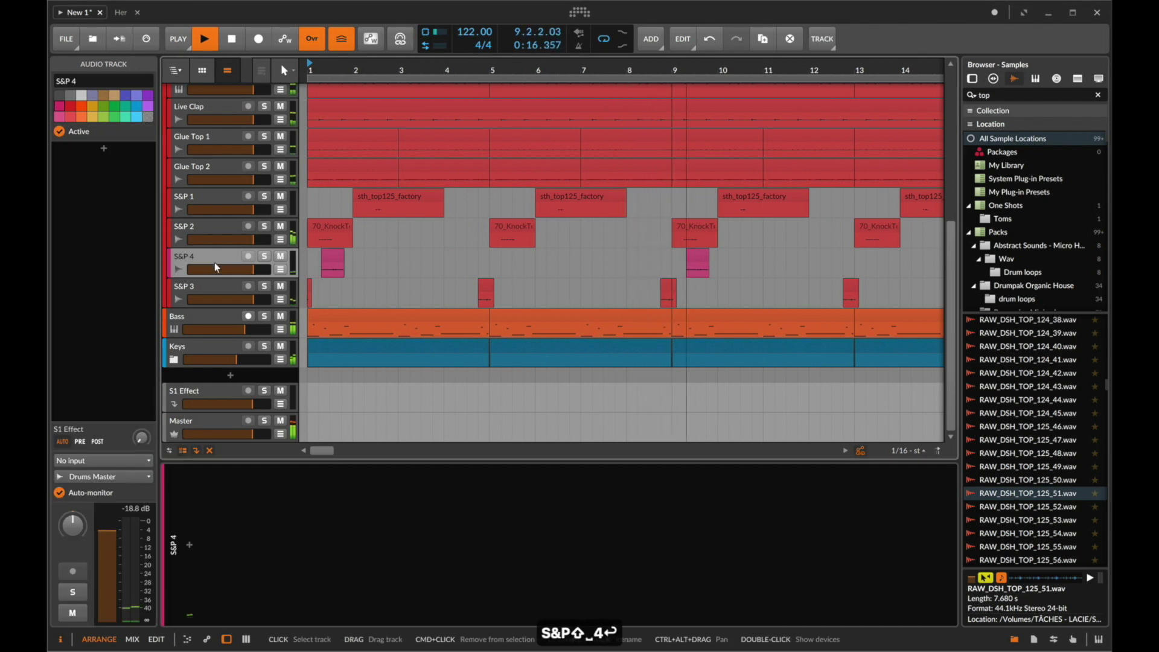
Reorder the tracks so S&P 3 sits above S&P 4, and color S&P 4 the same red as the drum tracks.
{"action": "left_click_drag", "start_coordinate": [194, 288], "coordinate": [189, 257]}
{"action": "left_click", "coordinate": [195, 282]}
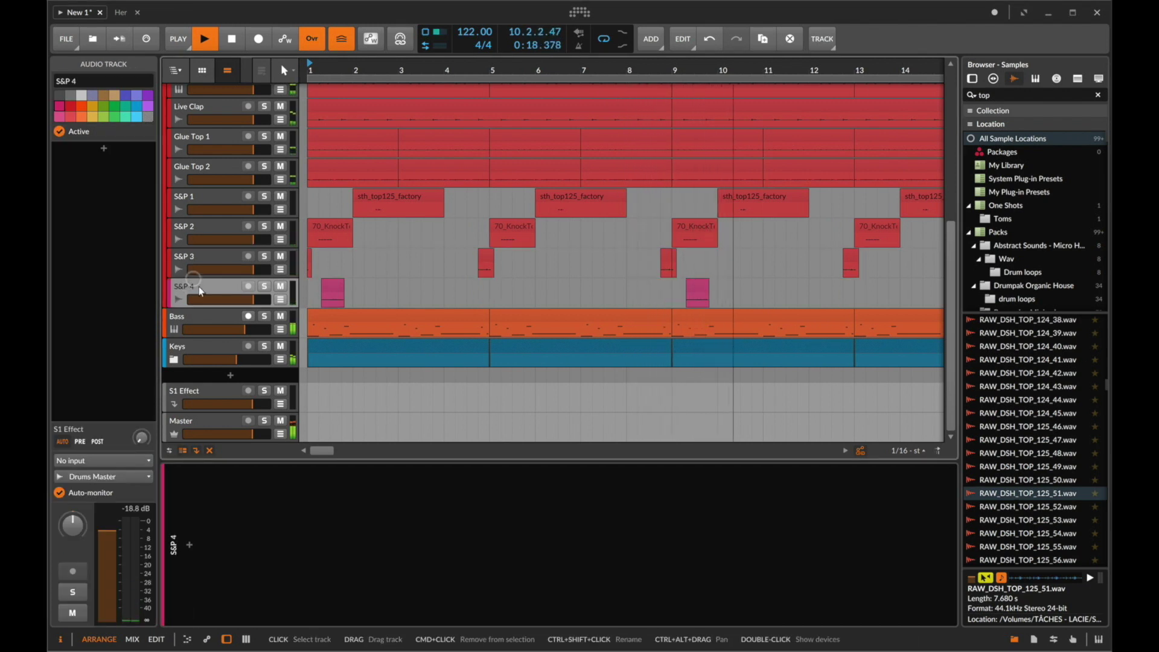
{"action": "right_click", "coordinate": [196, 284]}
{"action": "left_click", "coordinate": [504, 353]}
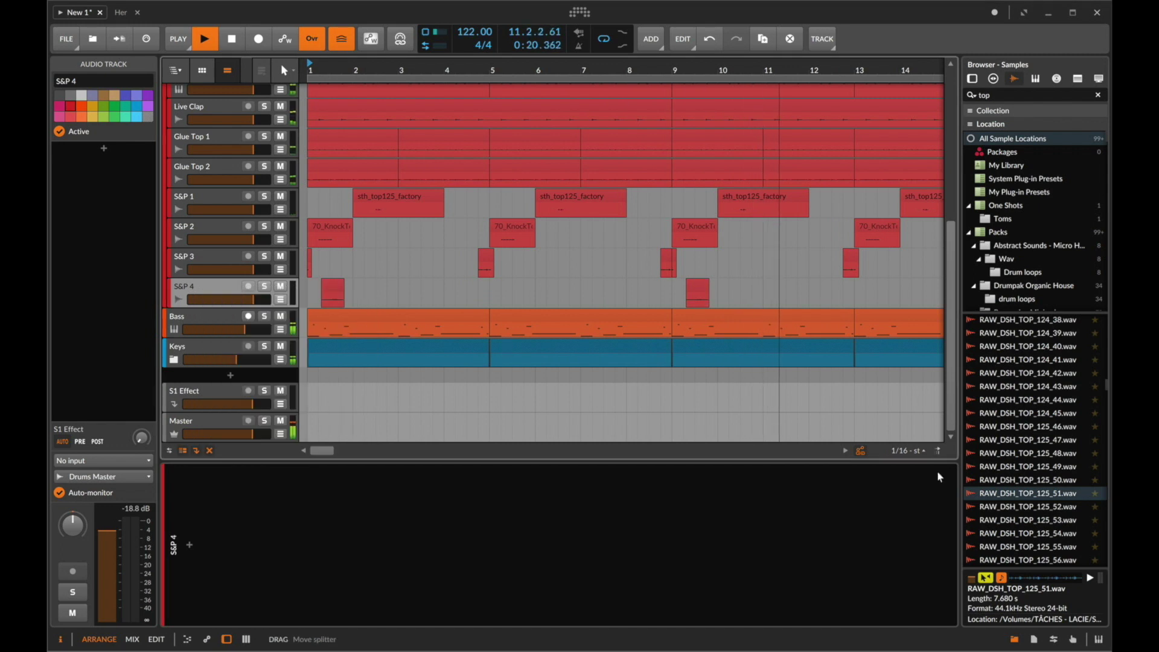
Add Bitwig's Filter device to the Keys track.
{"action": "left_click", "coordinate": [200, 350]}
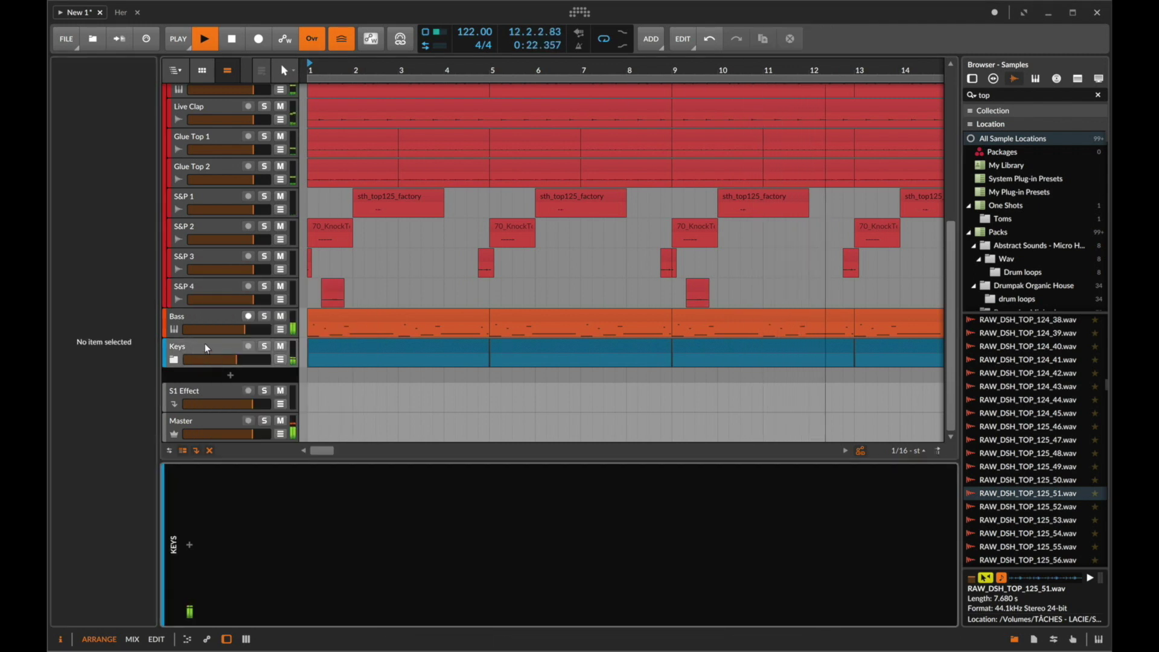
{"action": "left_click", "coordinate": [195, 547]}
{"action": "type", "text": "filt"}
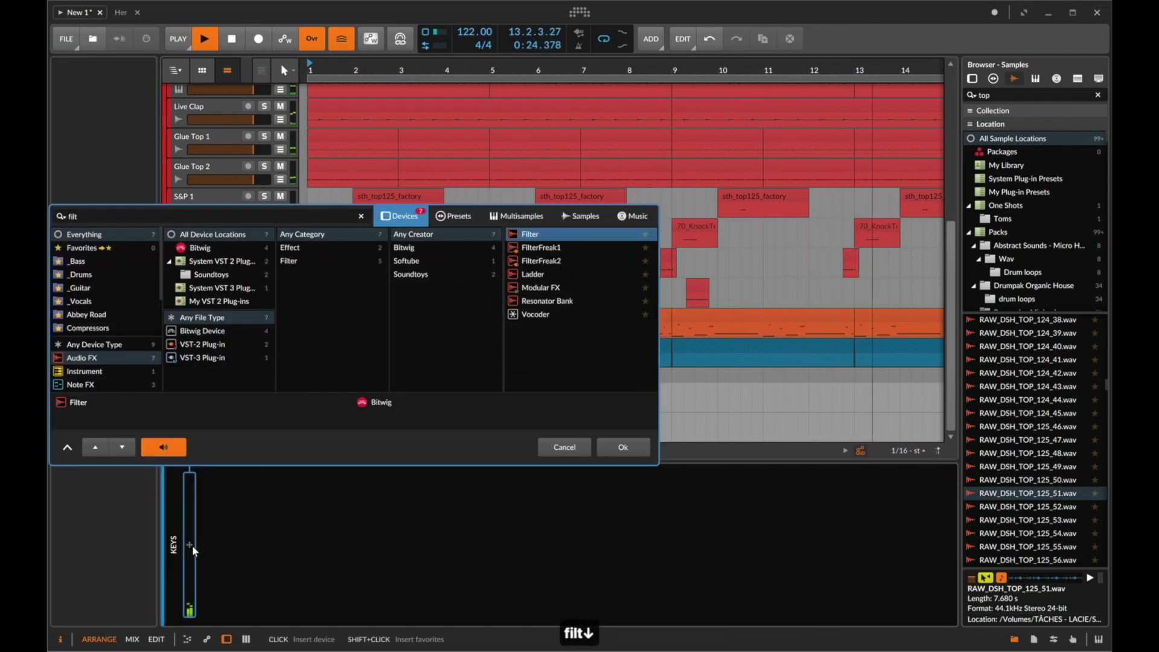
{"action": "key", "text": "Down"}
{"action": "key", "text": "Return"}
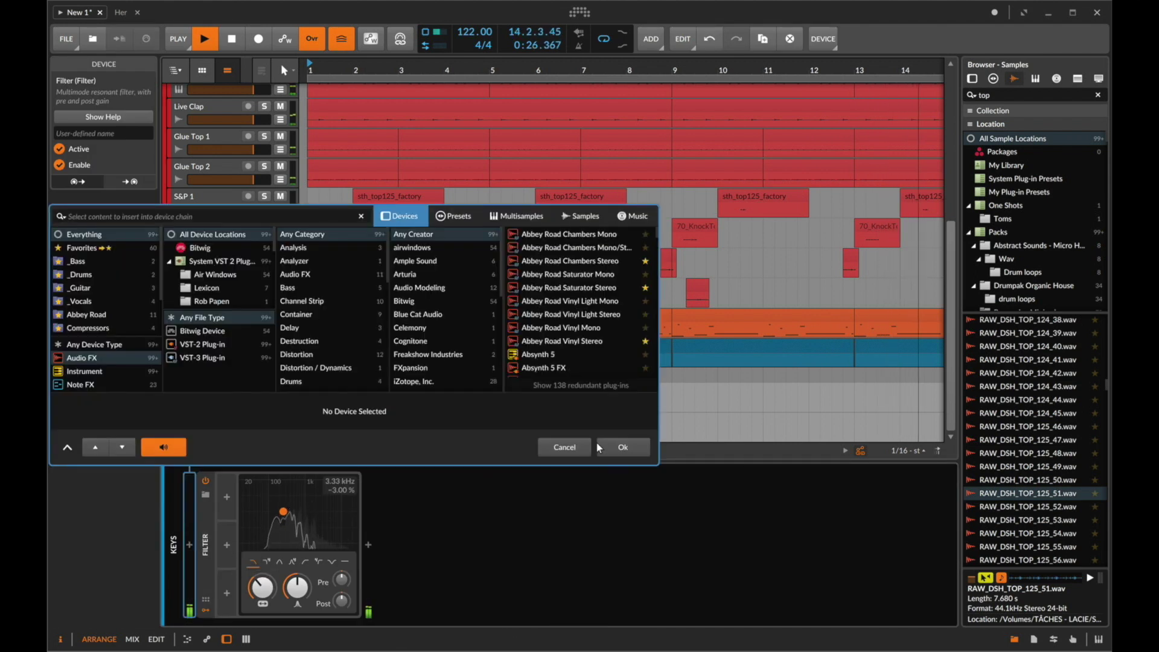
{"action": "left_click", "coordinate": [623, 450]}
Audition the first RAW_OT_TOP loops and add RAW_OT_TOP_01.wav at bar 1 on a new track below Keys.
{"action": "scroll", "coordinate": [1024, 483], "scroll_direction": "down", "scroll_amount": 3}
{"action": "left_click", "coordinate": [1024, 487]}
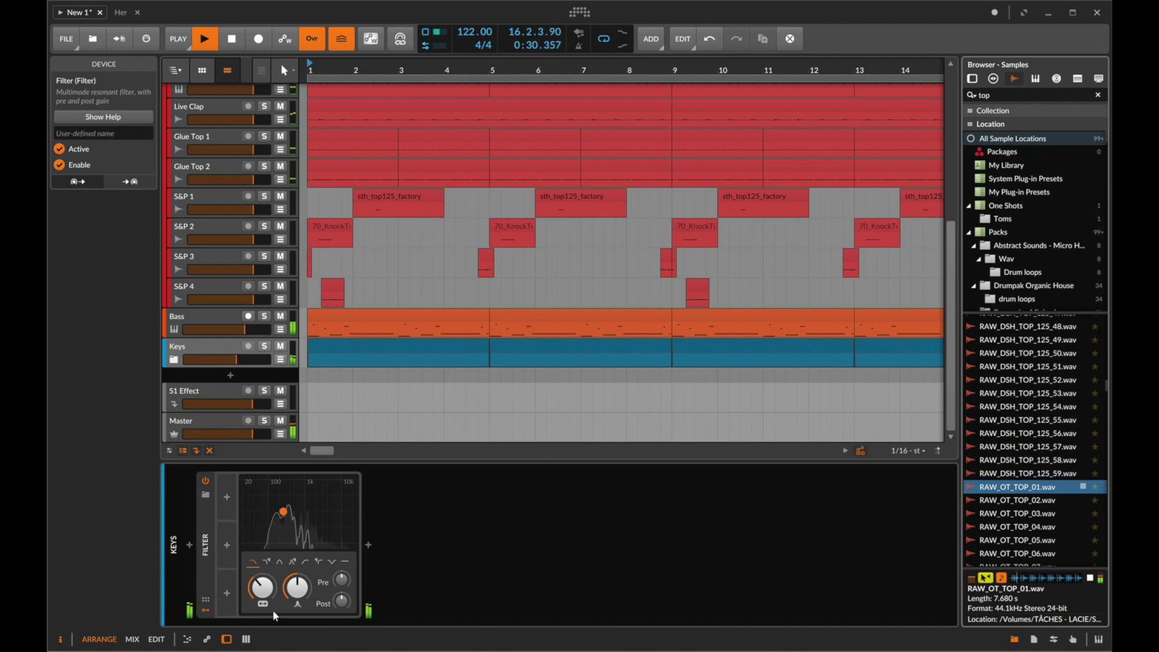
{"action": "left_click", "coordinate": [1006, 515]}
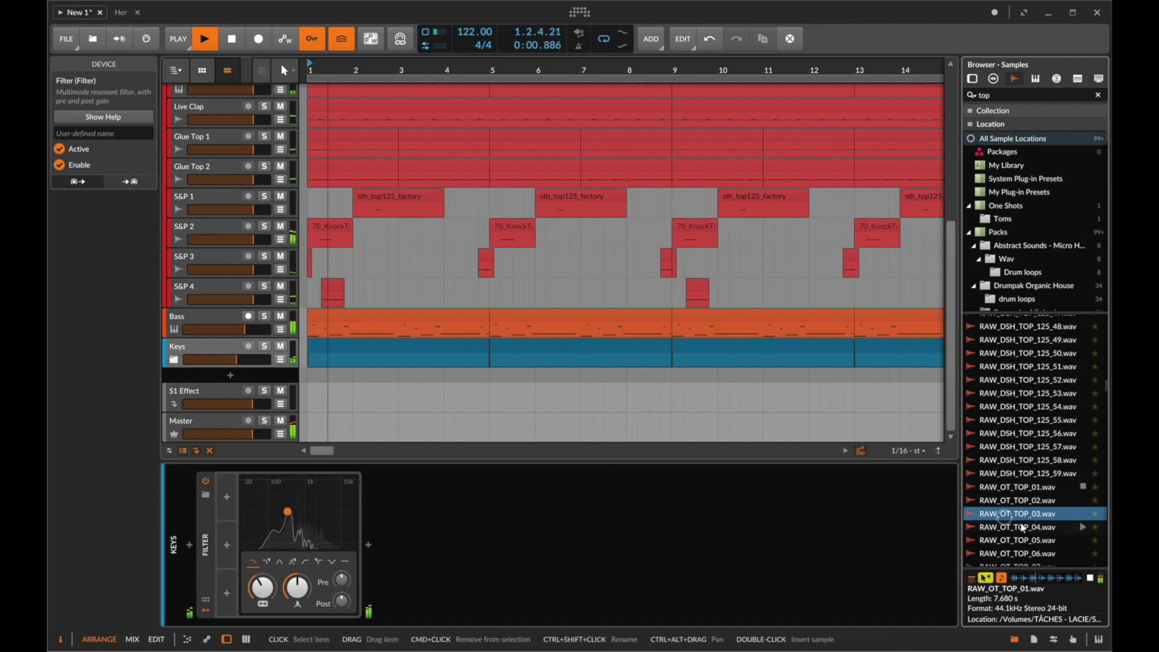
{"action": "left_click", "coordinate": [1017, 497]}
{"action": "left_click", "coordinate": [1011, 487]}
{"action": "left_click_drag", "start_coordinate": [1014, 486], "coordinate": [306, 381]}
Stop playback, move the RAW_OT_TOP_01 track directly below S&P 4, and set its clip's gain to -12 dB.
{"action": "key", "text": "space"}
{"action": "left_click_drag", "start_coordinate": [213, 387], "coordinate": [224, 314]}
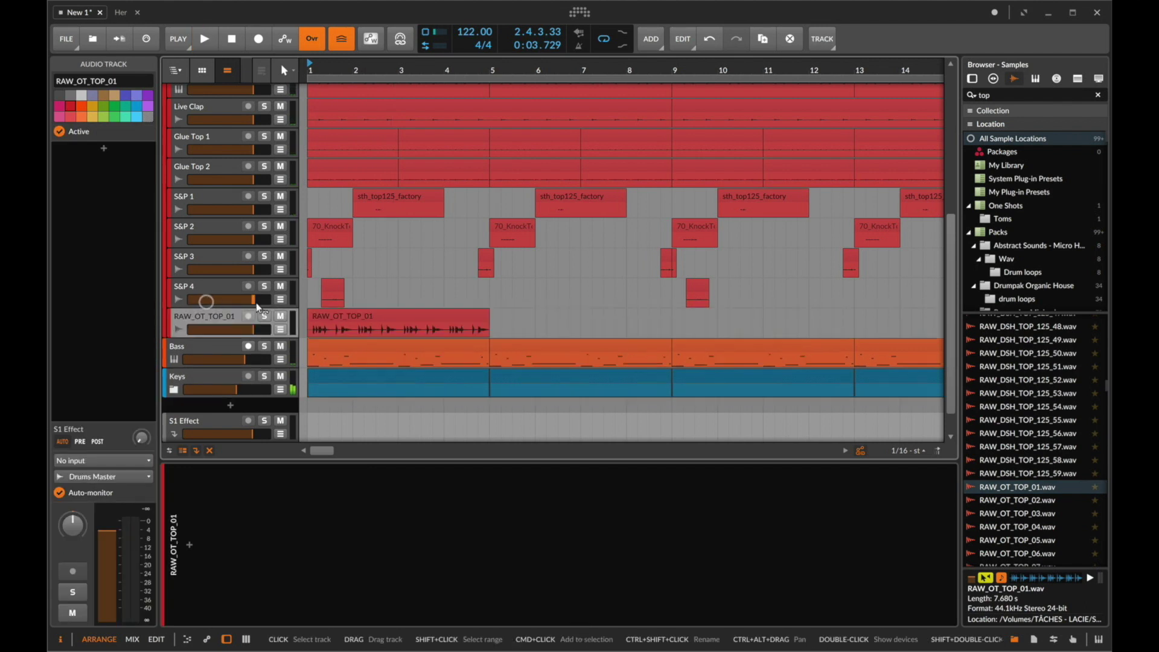
{"action": "left_click", "coordinate": [317, 317]}
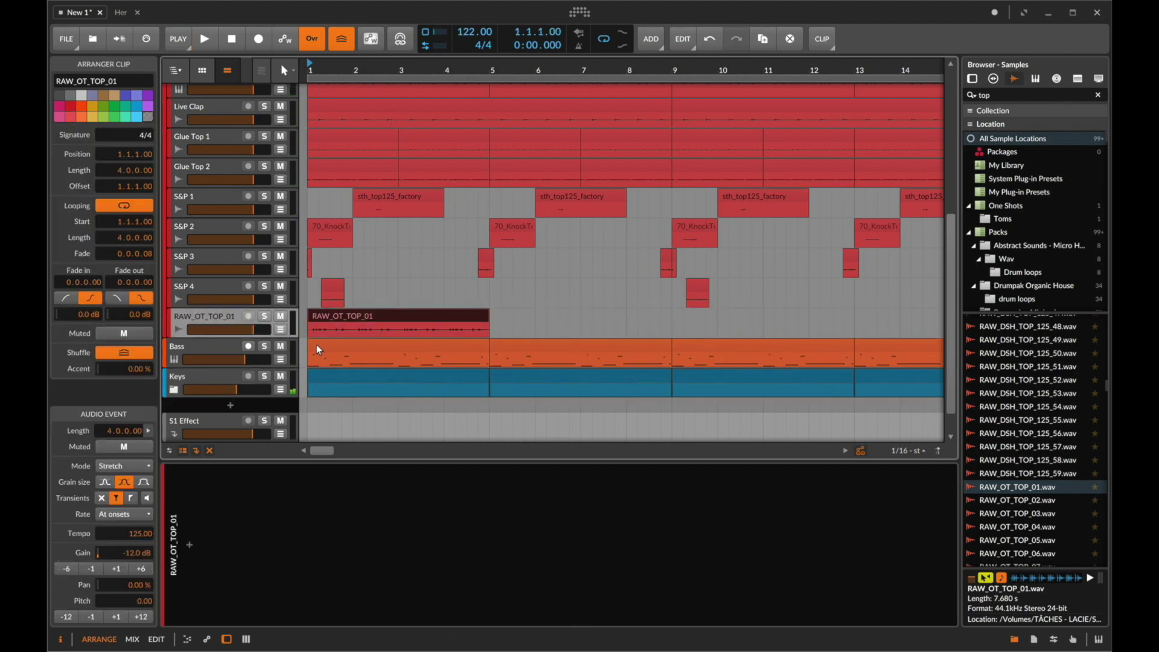
Split the RAW_OT_TOP_01 clip at 1.3.2.00 and delete the part after the split.
{"action": "left_click", "coordinate": [332, 330]}
{"action": "key", "text": "super+e"}
{"action": "left_click", "coordinate": [350, 320]}
{"action": "key", "text": "BackSpace"}
{"action": "left_click", "coordinate": [247, 46]}
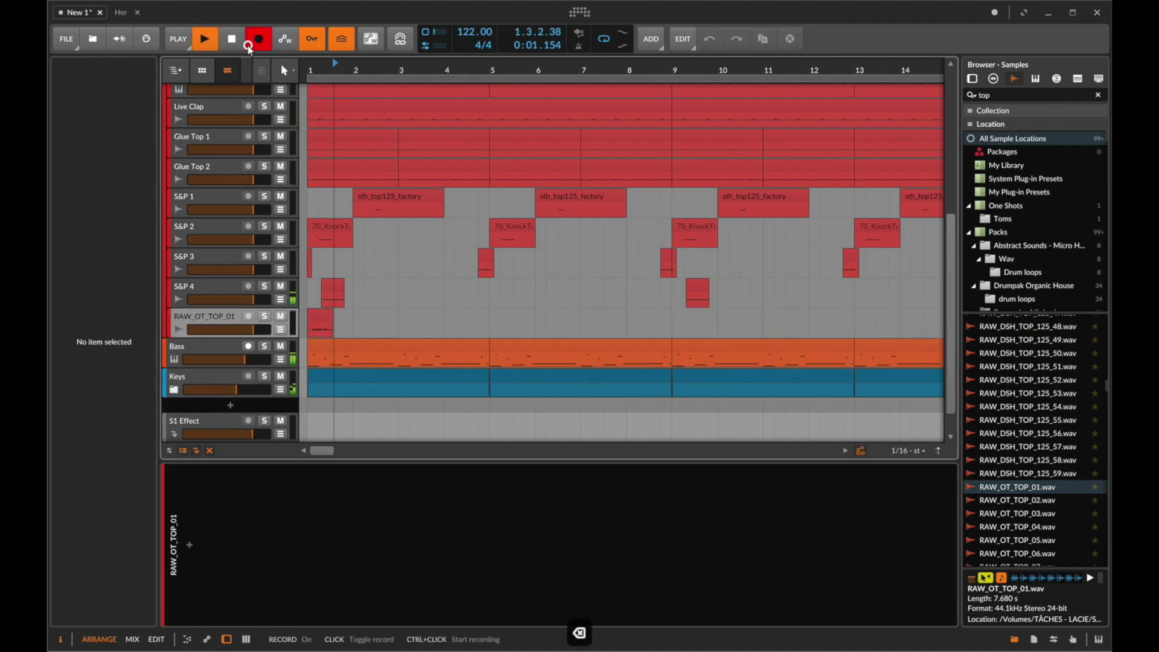
{"action": "key", "text": "space"}
{"action": "key", "text": "super+z"}
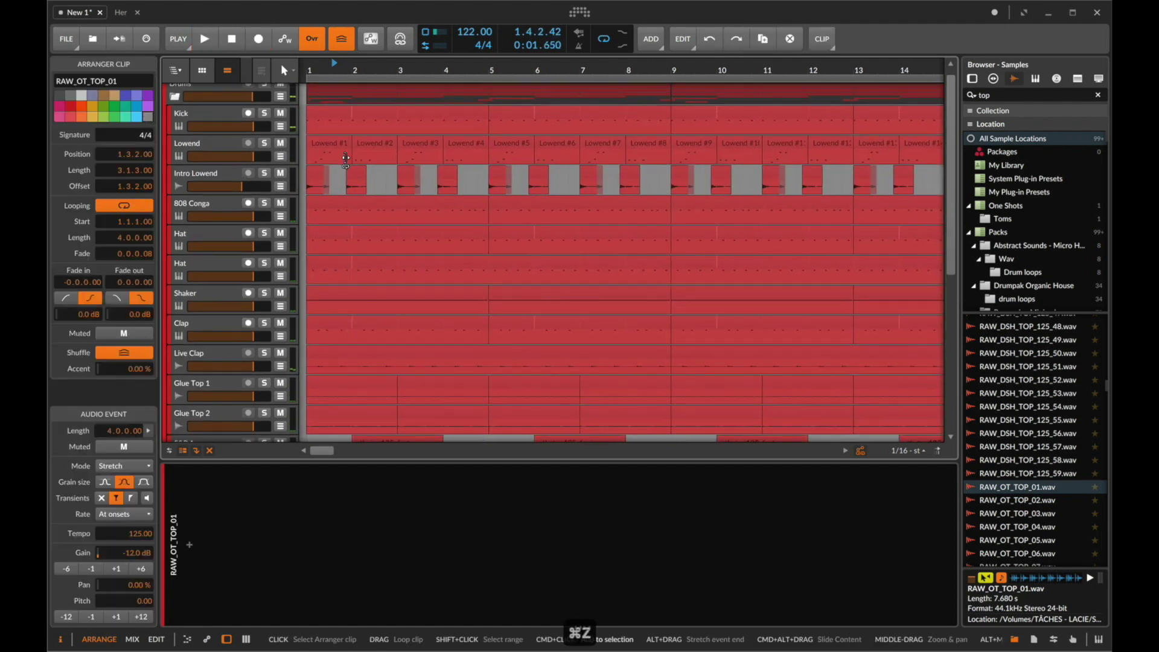
{"action": "key", "text": "super+shift+z"}
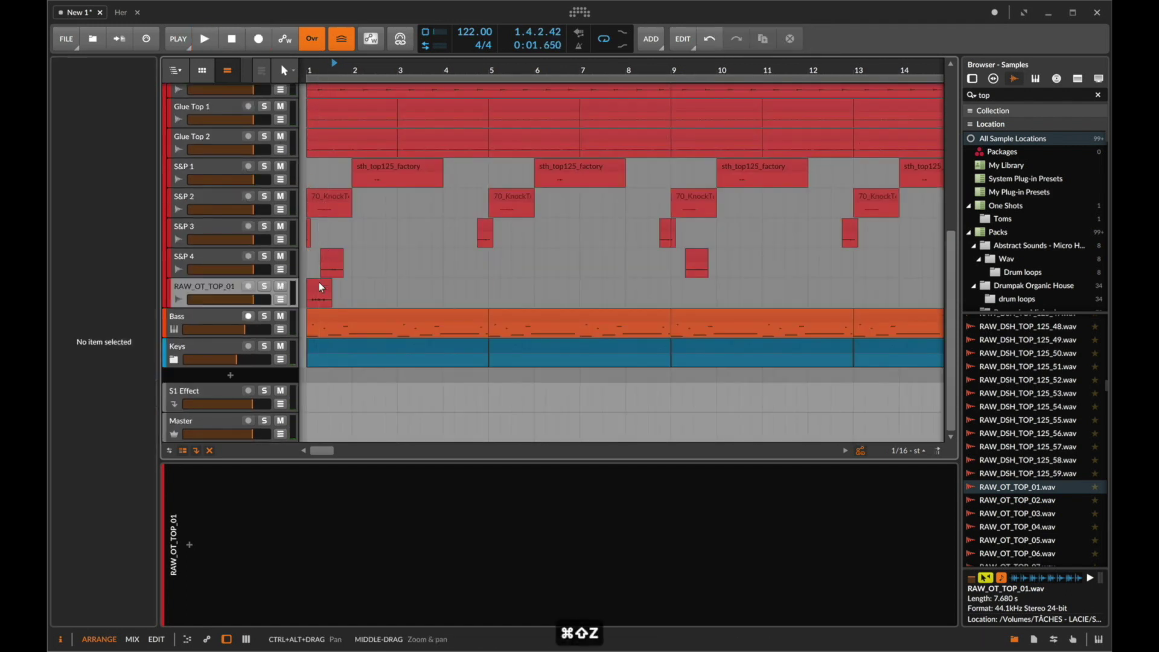
Set the short RAW_OT_TOP_01 clip to the smallest grain size, change its transient options, and play it in the mix from bar 1.
{"action": "left_click", "coordinate": [318, 286]}
{"action": "left_click", "coordinate": [233, 40]}
{"action": "key", "text": "space"}
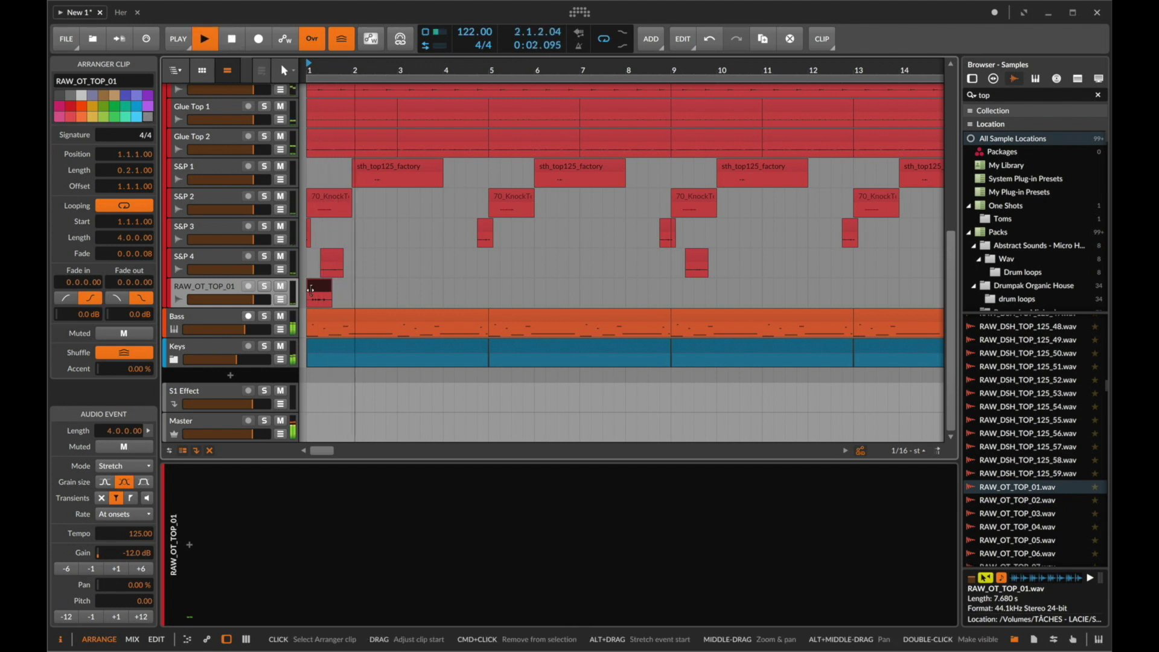
{"action": "key", "text": "space"}
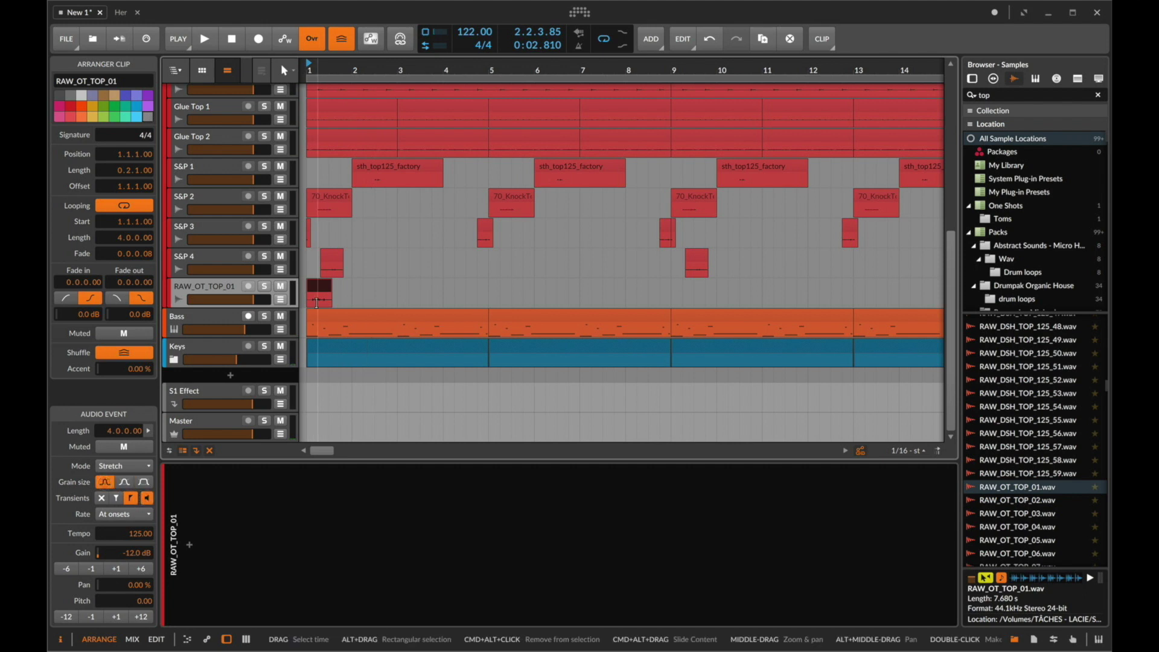
{"action": "key", "text": "space"}
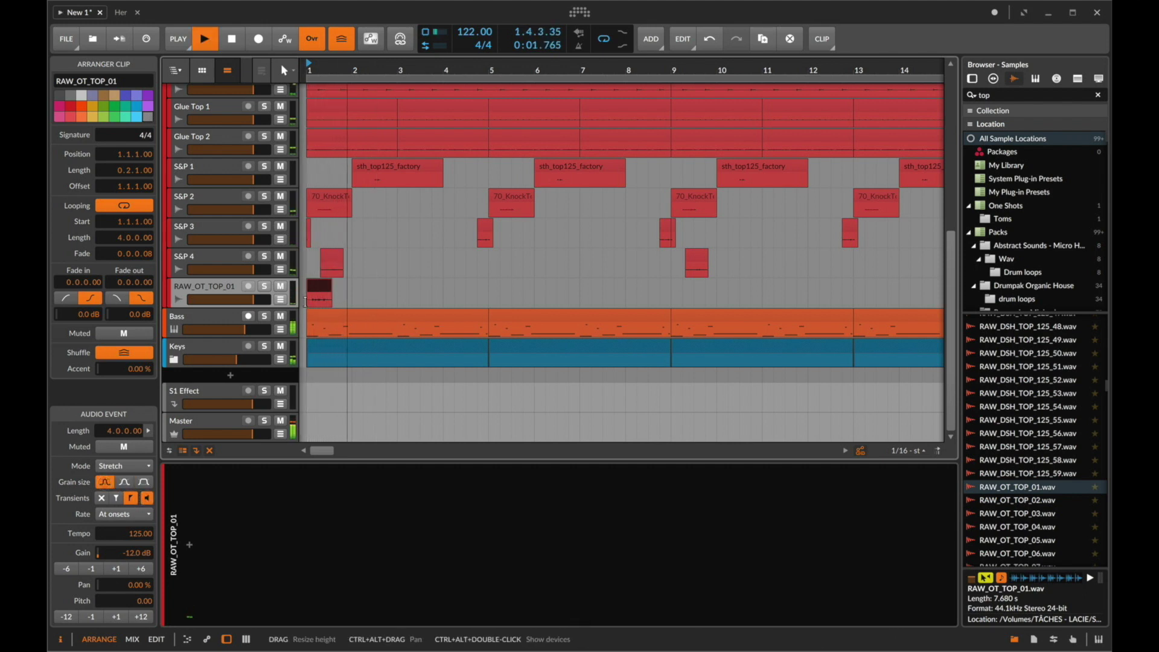
{"action": "key", "text": "space"}
Move the RAW_OT_TOP_01 clip to 5.1.1.00, duplicate its eight-bar range so it repeats at bar 13, and play from 4.1.4.00.
{"action": "left_click_drag", "start_coordinate": [318, 284], "coordinate": [382, 286]}
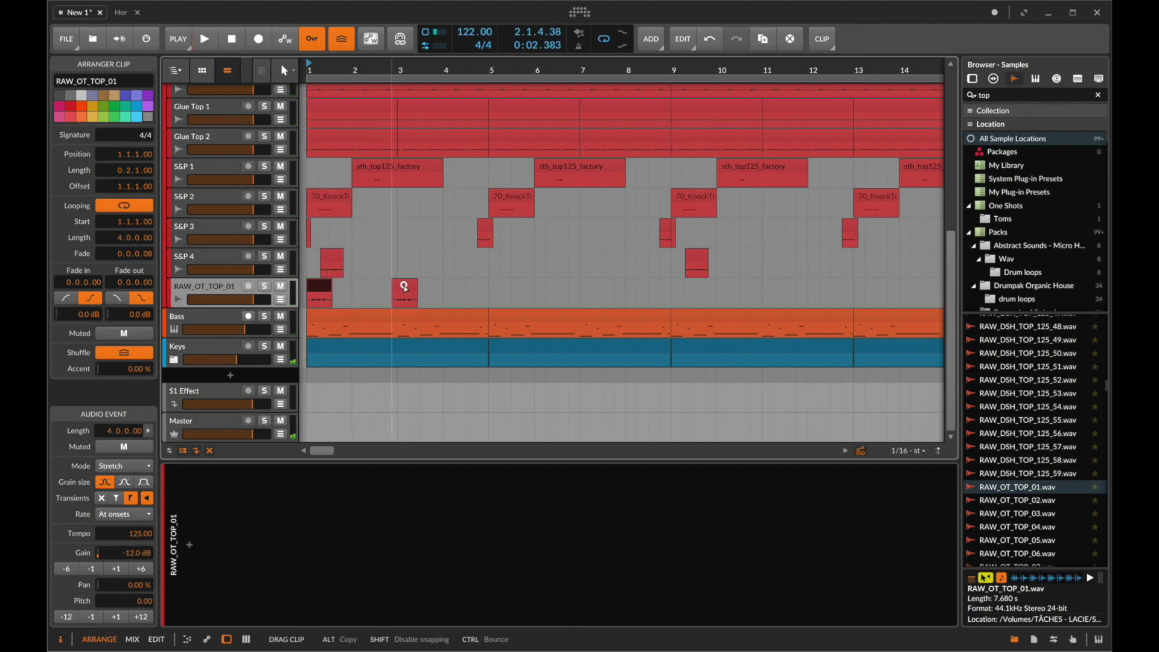
{"action": "left_click_drag", "start_coordinate": [312, 287], "coordinate": [503, 299]}
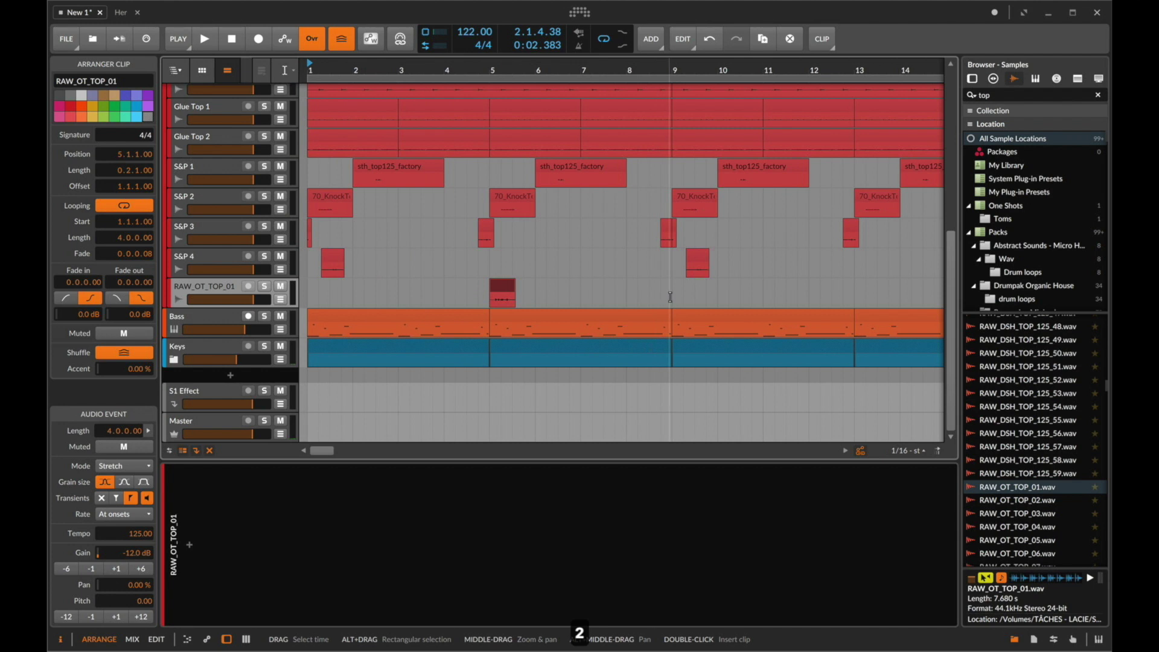
{"action": "left_click_drag", "start_coordinate": [670, 297], "coordinate": [134, 298]}
{"action": "key", "text": "super+d"}
{"action": "left_click", "coordinate": [487, 261]}
{"action": "left_click", "coordinate": [453, 260]}
{"action": "key", "text": "space"}
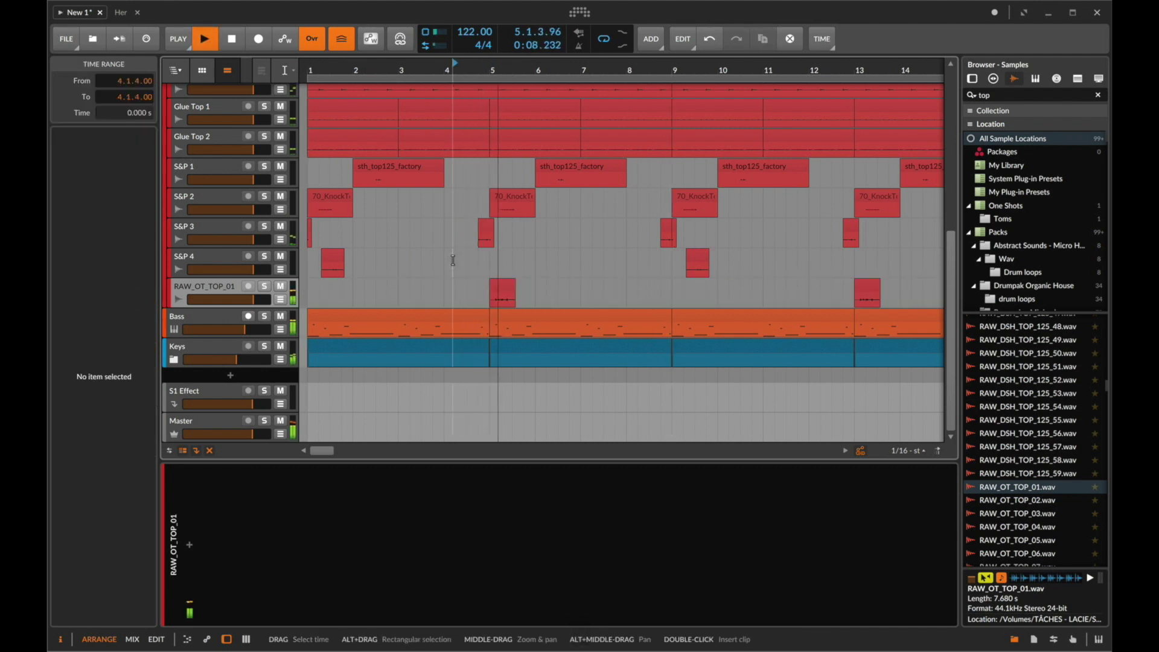
Set the gain of both RAW_OT_TOP_01 clips to -20 dB while the mix plays.
{"action": "key", "text": "1"}
{"action": "left_click_drag", "start_coordinate": [463, 287], "coordinate": [890, 296]}
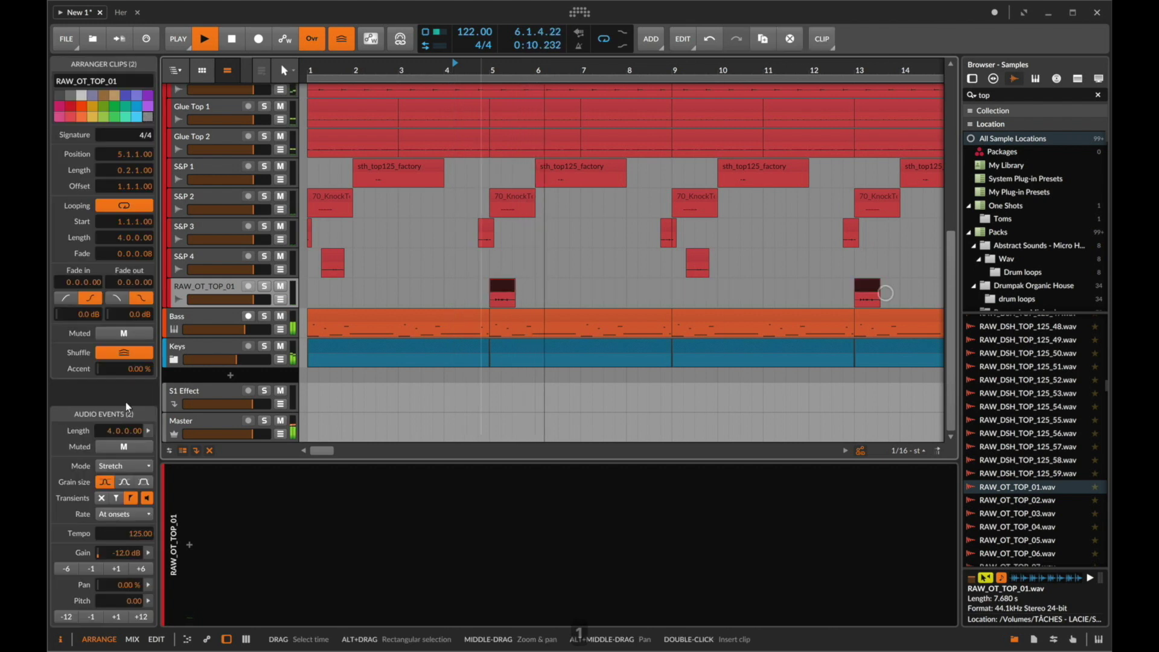
{"action": "key", "text": "space"}
{"action": "left_click", "coordinate": [67, 569]}
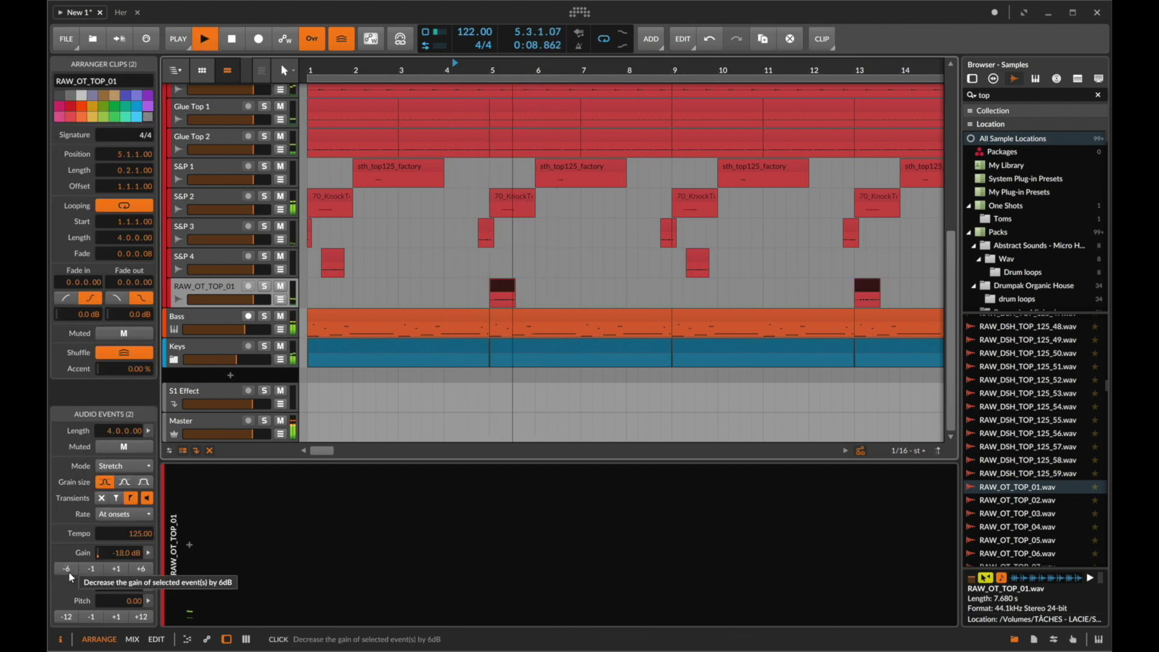
{"action": "left_click", "coordinate": [86, 569]}
{"action": "left_click", "coordinate": [86, 570]}
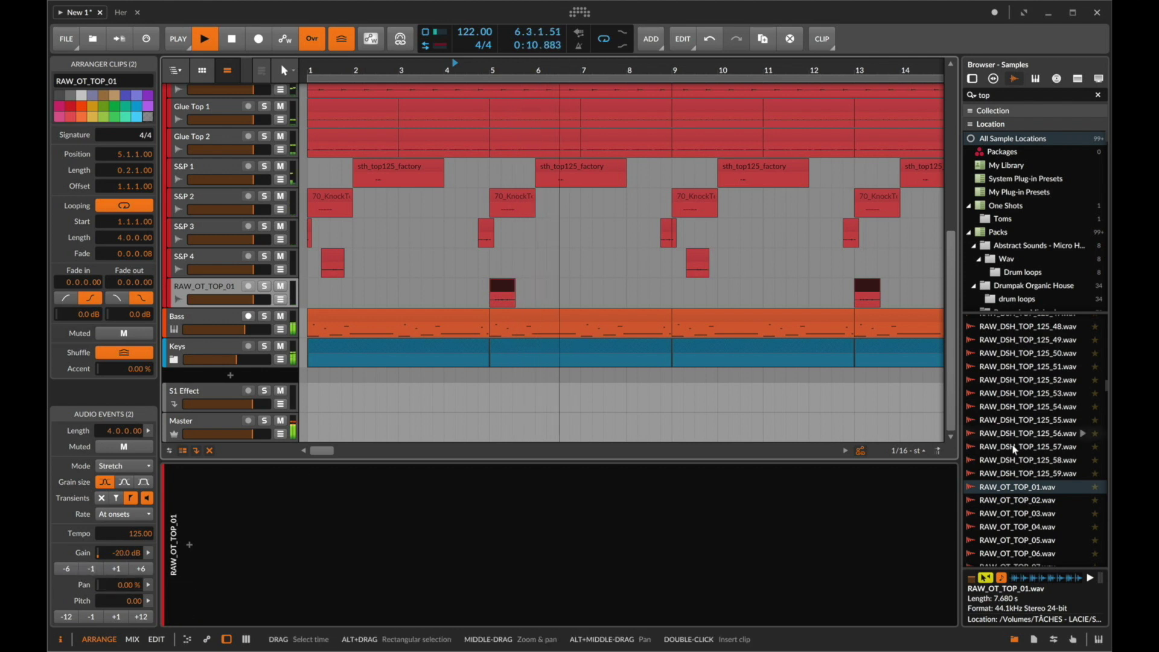
Check the Kick, first Hat and Clap tracks by toggling their solo while the arrangement plays.
{"action": "scroll", "coordinate": [1015, 450], "scroll_direction": "down", "scroll_amount": 5}
{"action": "scroll", "coordinate": [209, 125], "scroll_direction": "up", "scroll_amount": 5}
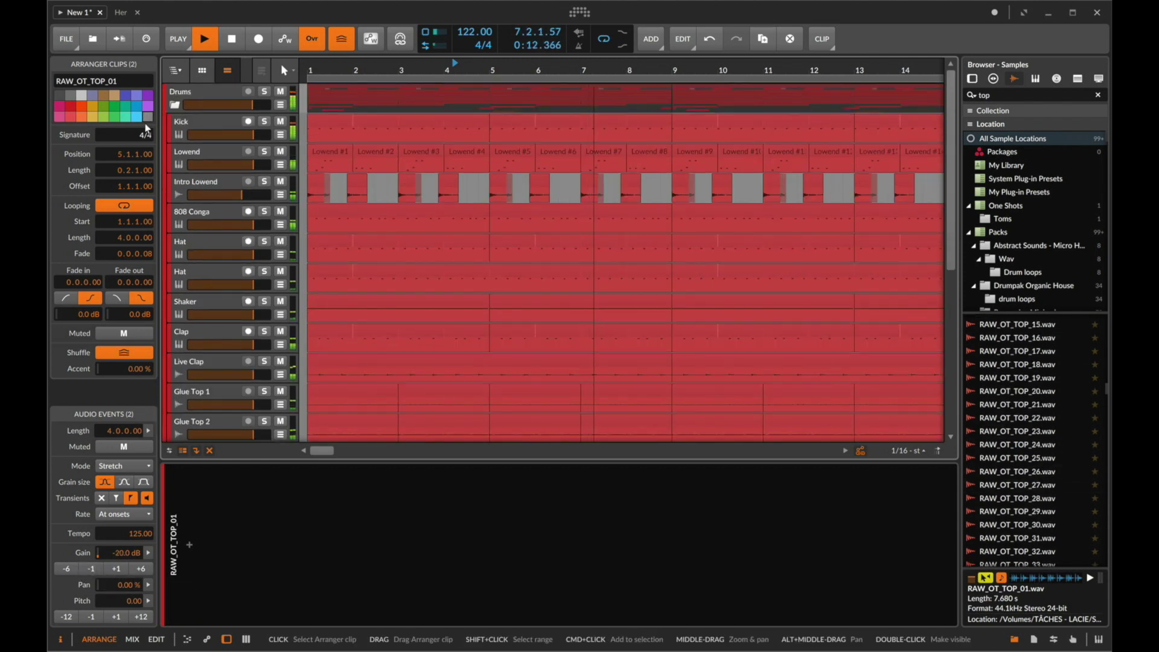
{"action": "left_click", "coordinate": [209, 125]}
{"action": "left_click", "coordinate": [264, 121]}
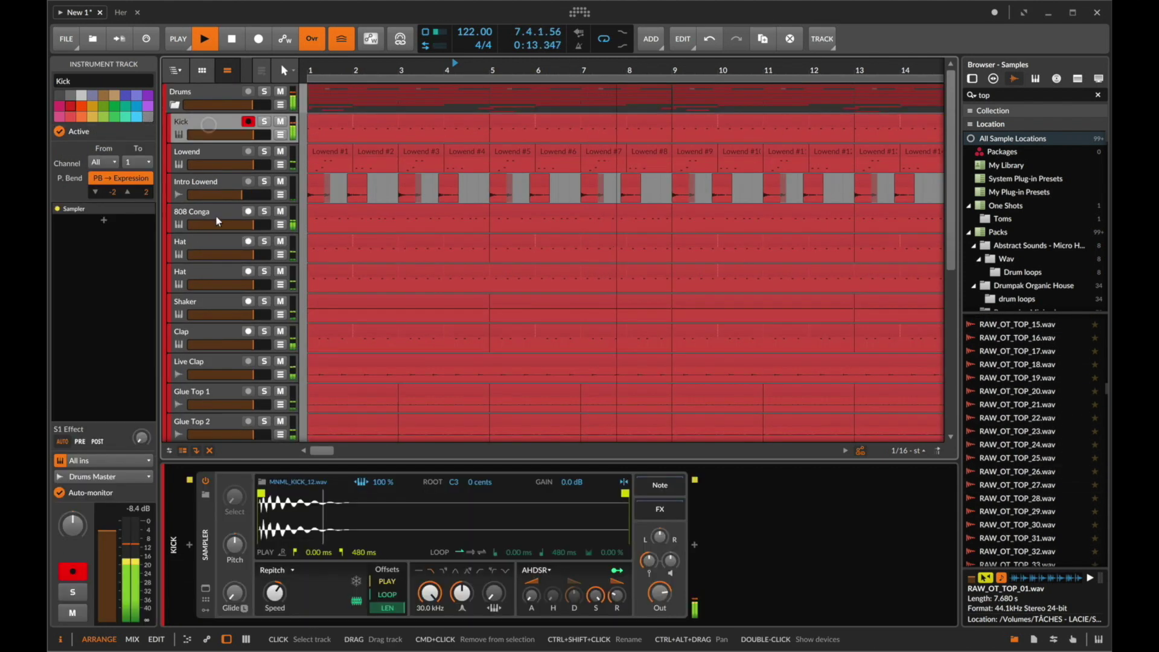
{"action": "left_click", "coordinate": [264, 242]}
{"action": "left_click", "coordinate": [263, 331]}
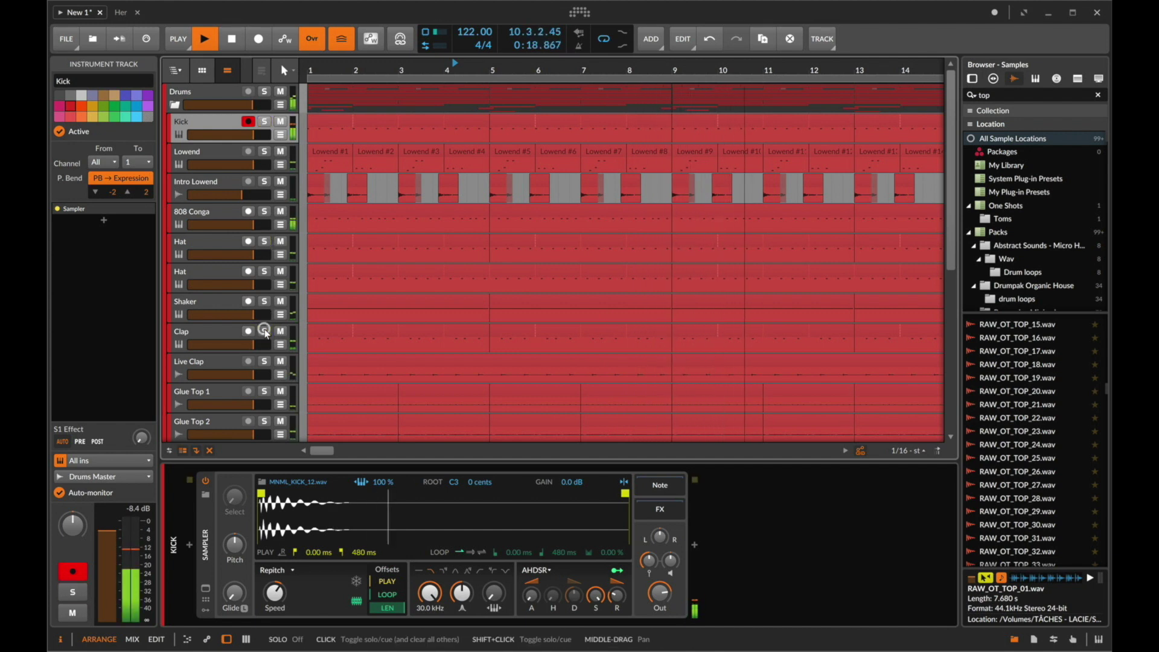
{"action": "scroll", "coordinate": [487, 312], "scroll_direction": "down", "scroll_amount": 6}
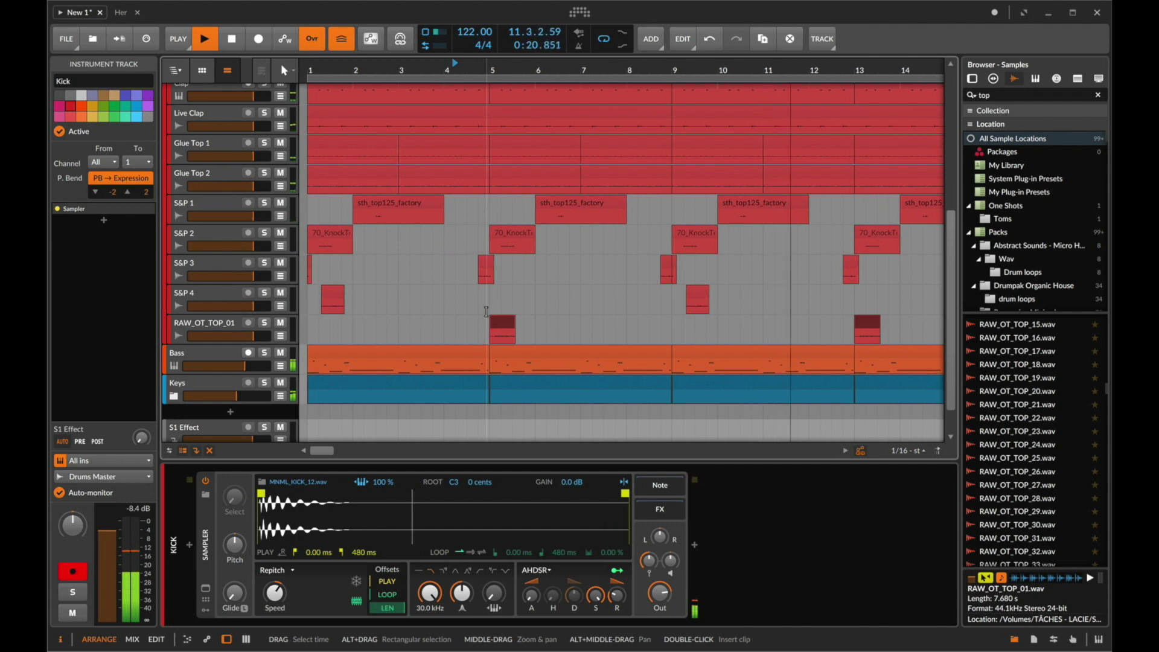
Audition RAW_OT_TOP_39, 46 and 47 against the playing mix, return to RAW_OT_TOP_46, and stop playback.
{"action": "scroll", "coordinate": [1027, 483], "scroll_direction": "down", "scroll_amount": 4}
{"action": "left_click", "coordinate": [1026, 487]}
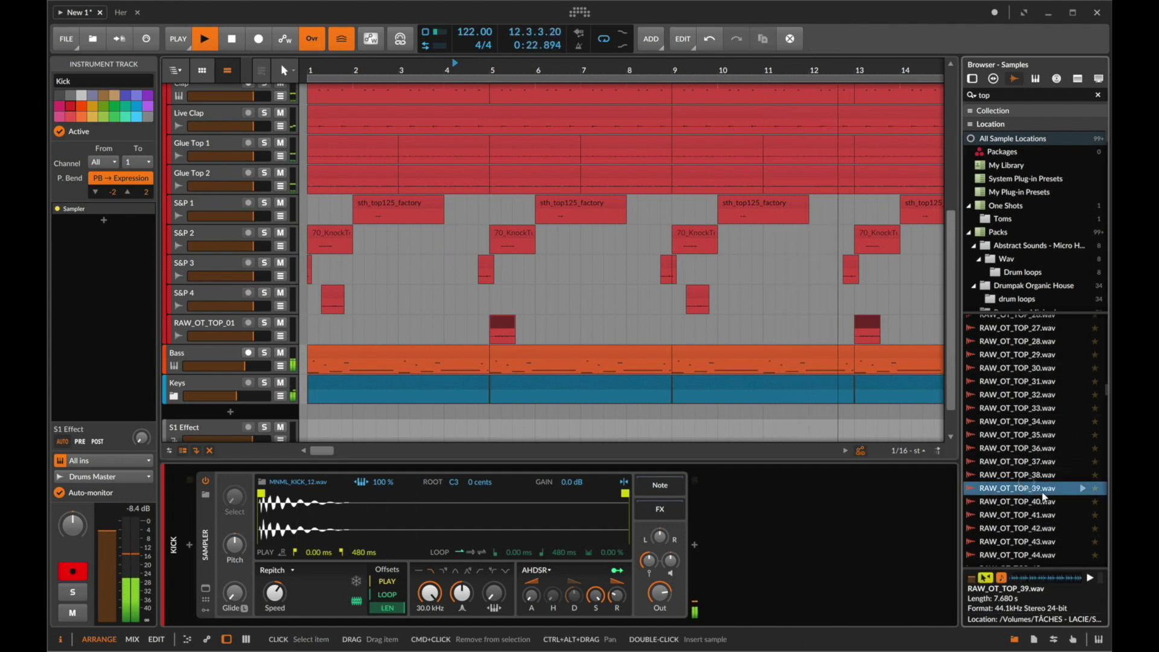
{"action": "scroll", "coordinate": [1047, 496], "scroll_direction": "down", "scroll_amount": 2}
{"action": "left_click", "coordinate": [1045, 492]}
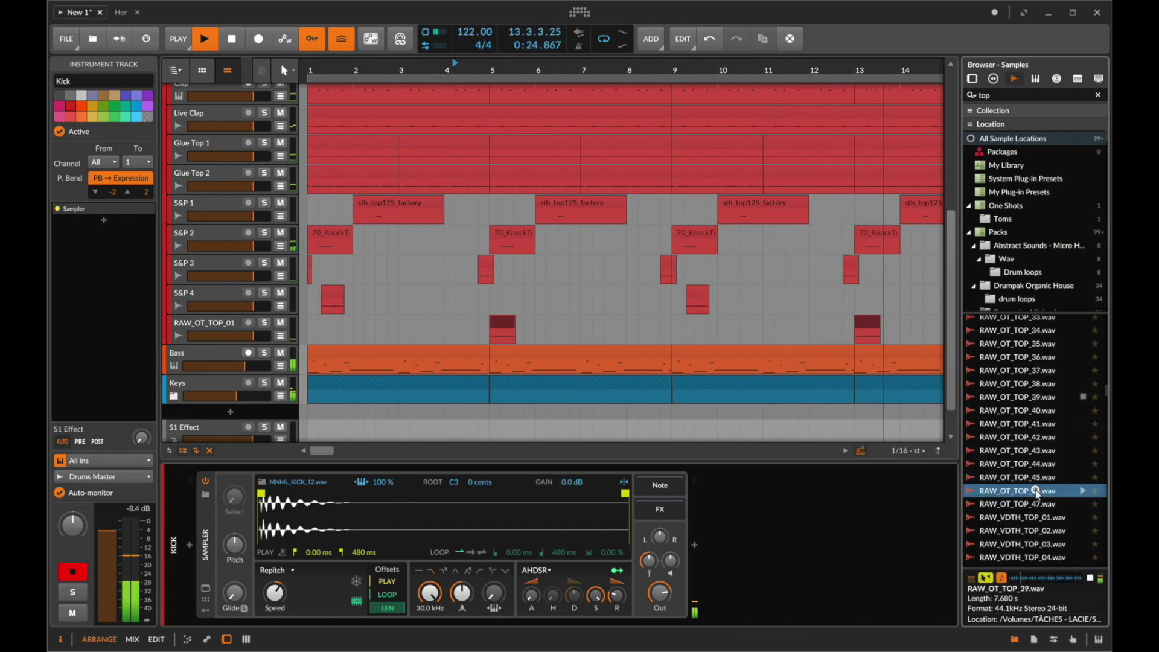
{"action": "key", "text": "Down"}
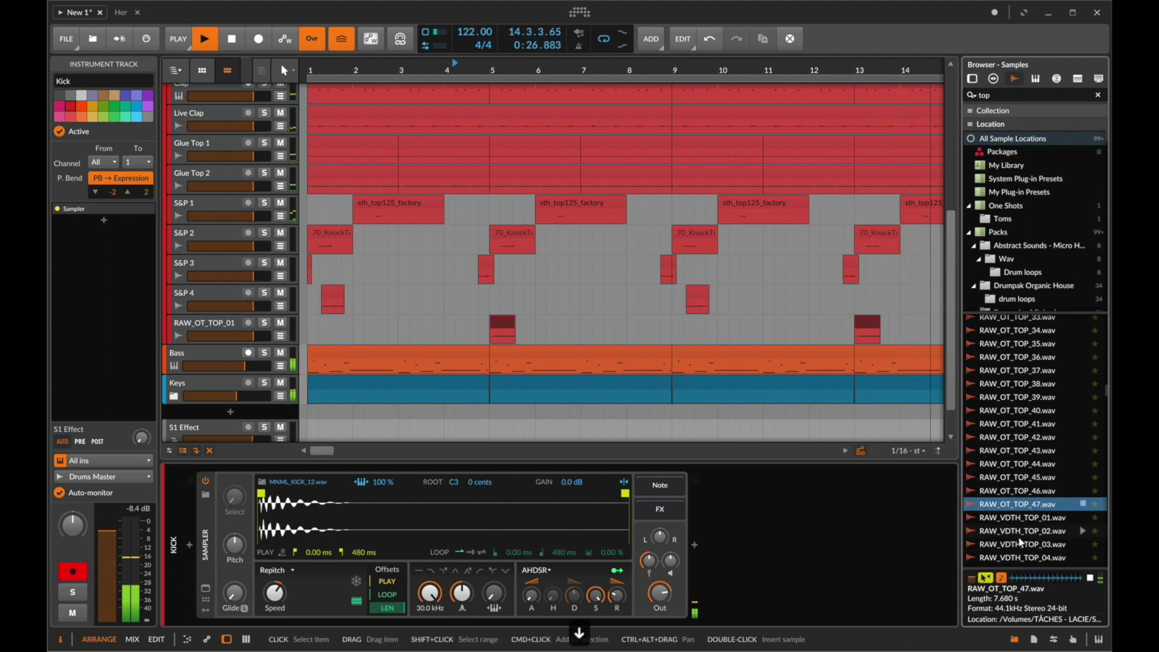
{"action": "key", "text": "Up"}
{"action": "key", "text": "space"}
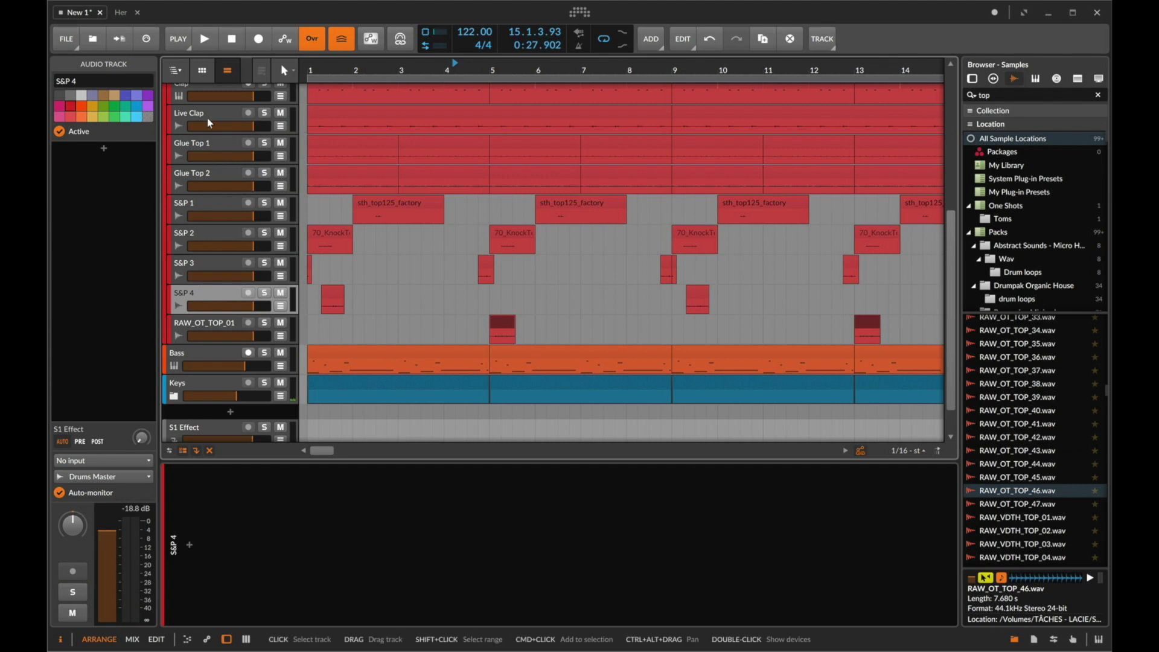
Add an audio track below the second Hat track, place RAW_OT_TOP_46.wav on it at bar 1, and set its gain to -12 dB.
{"action": "scroll", "coordinate": [207, 117], "scroll_direction": "up", "scroll_amount": 5}
{"action": "left_click", "coordinate": [190, 124]}
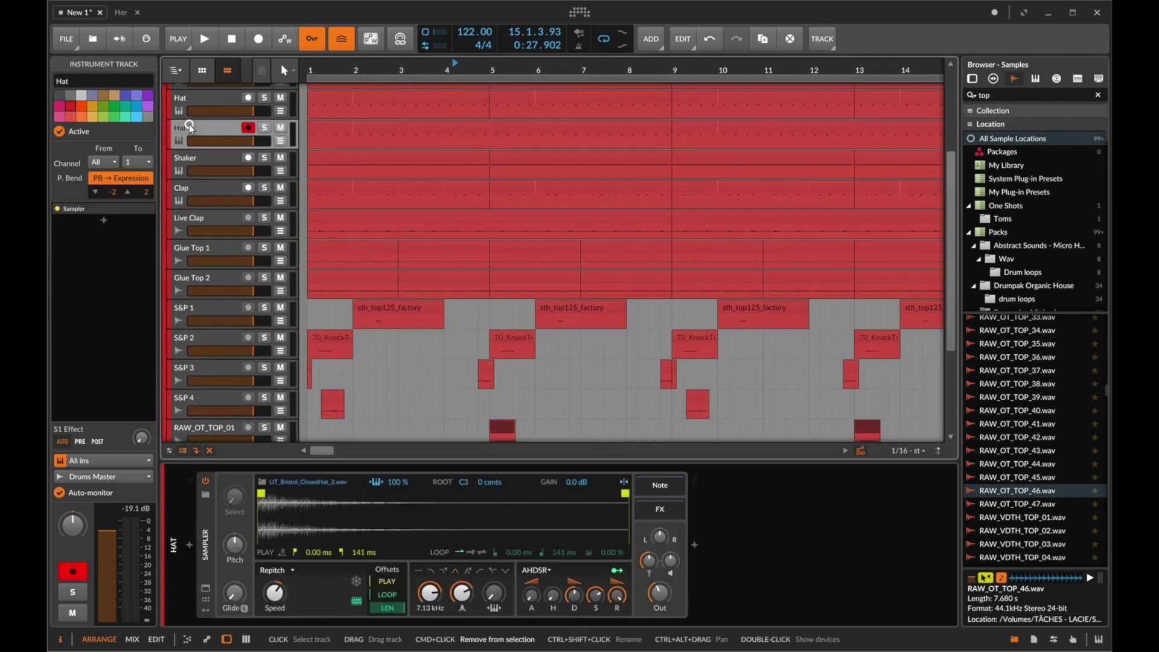
{"action": "key", "text": "ctrl+t"}
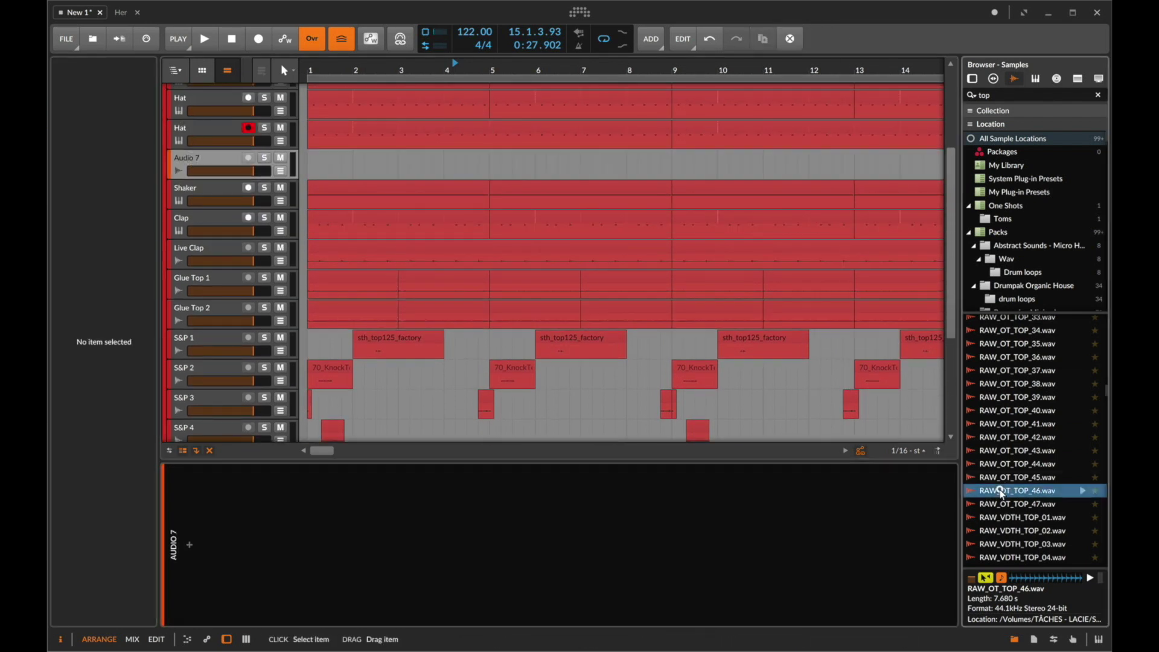
{"action": "left_click_drag", "start_coordinate": [1001, 492], "coordinate": [307, 162]}
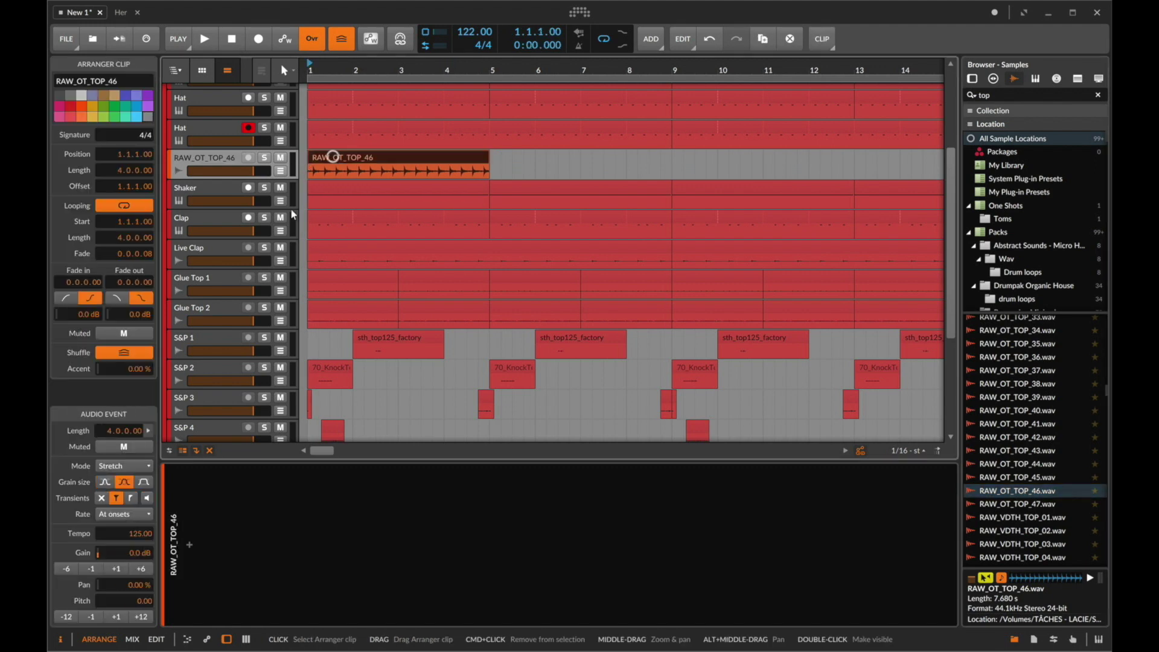
{"action": "left_click", "coordinate": [62, 564]}
{"action": "left_click", "coordinate": [61, 564]}
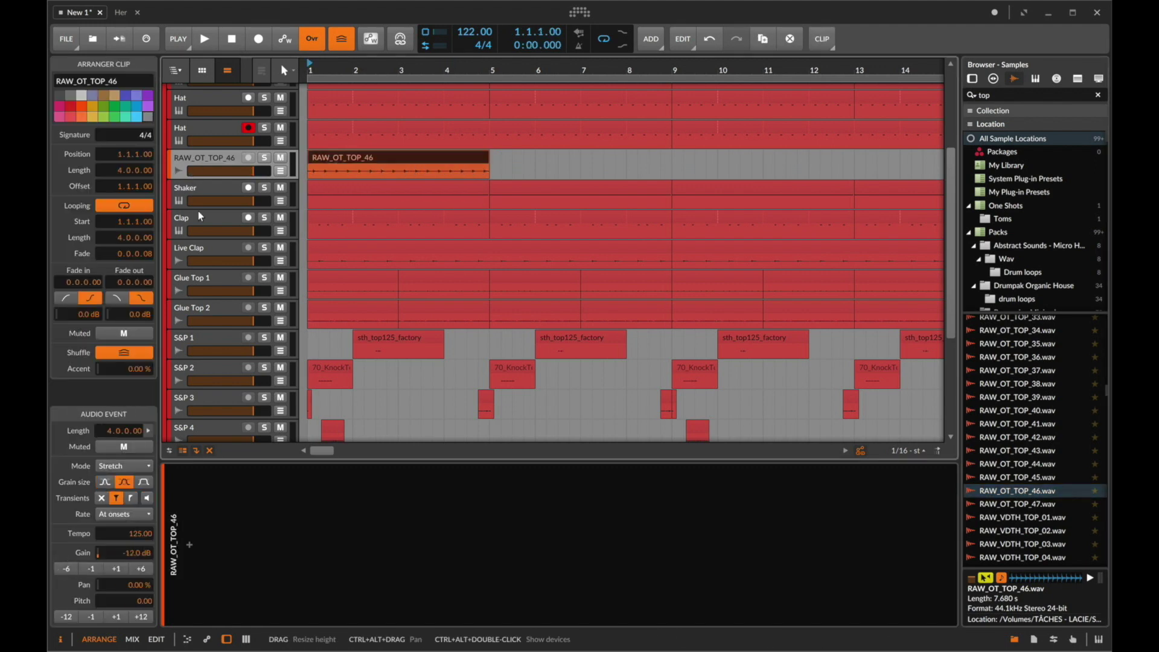
Add a Filter followed by a Compressor to the RAW_OT_TOP_46 track.
{"action": "left_click", "coordinate": [189, 547]}
{"action": "type", "text": "filt"}
{"action": "key", "text": "Down"}
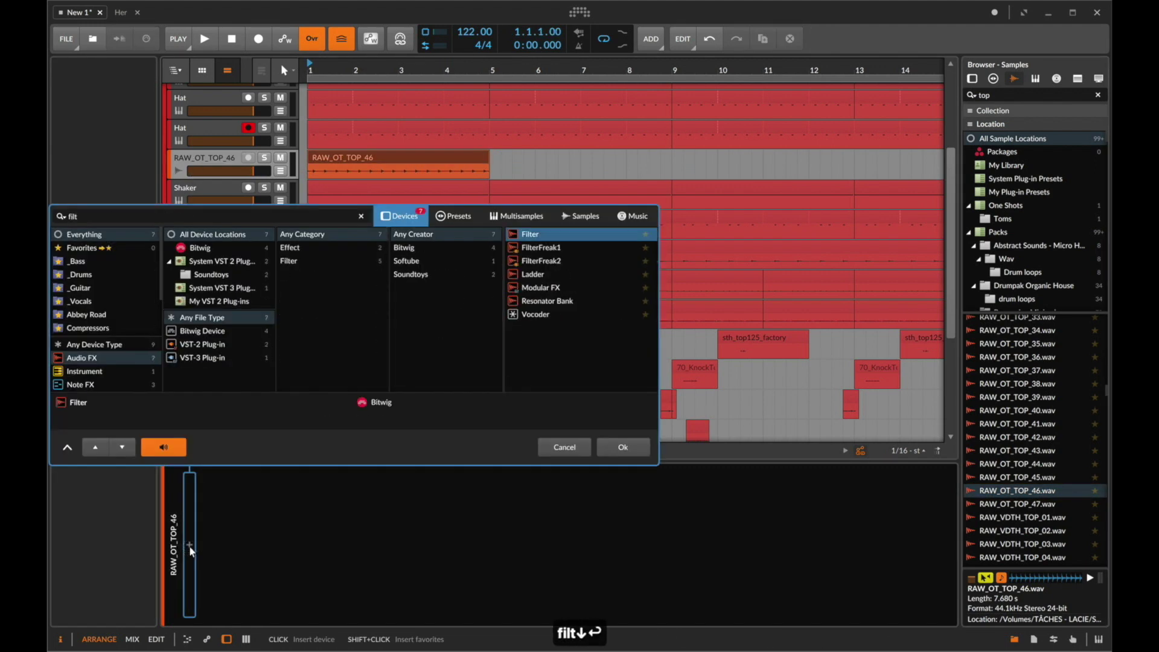
{"action": "key", "text": "Return"}
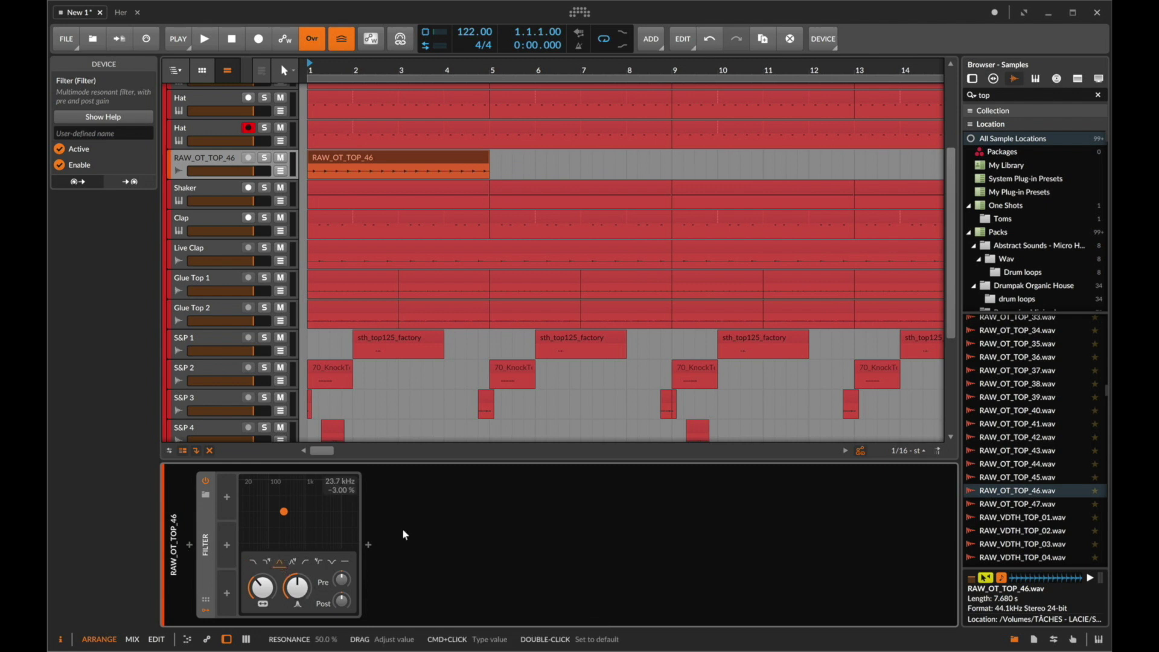
{"action": "left_click", "coordinate": [369, 549]}
{"action": "type", "text": "com"}
{"action": "key", "text": "Down"}
{"action": "key", "text": "Down"}
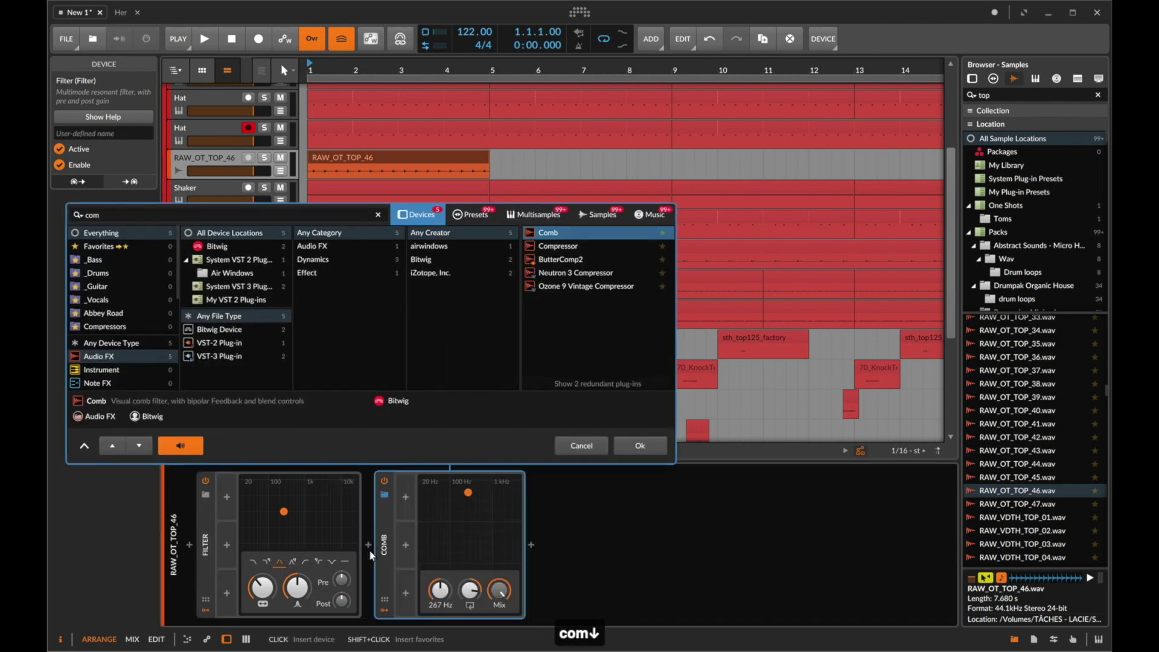
{"action": "key", "text": "Return"}
Raise the Filter's frequency and lower the Compressor's threshold during playback, and replay from bar 1 with the RAW_OT_TOP_46 track soloed.
{"action": "key", "text": "space"}
{"action": "left_click_drag", "start_coordinate": [262, 589], "coordinate": [274, 586]}
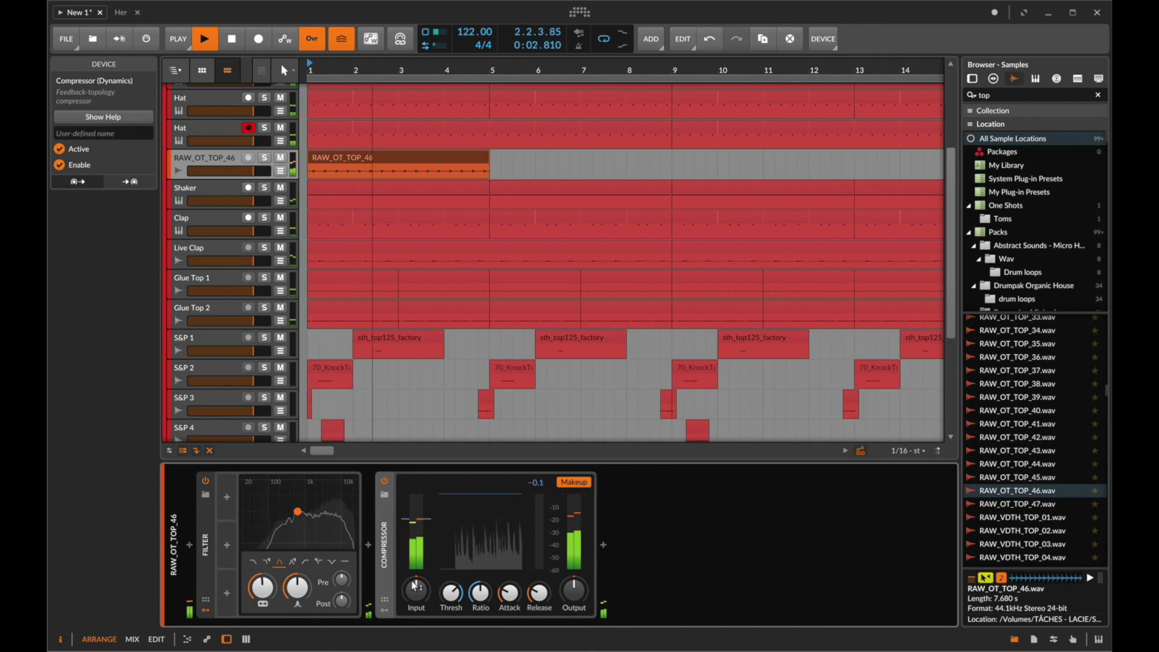
{"action": "left_click_drag", "start_coordinate": [416, 590], "coordinate": [450, 586]}
{"action": "key", "text": "space"}
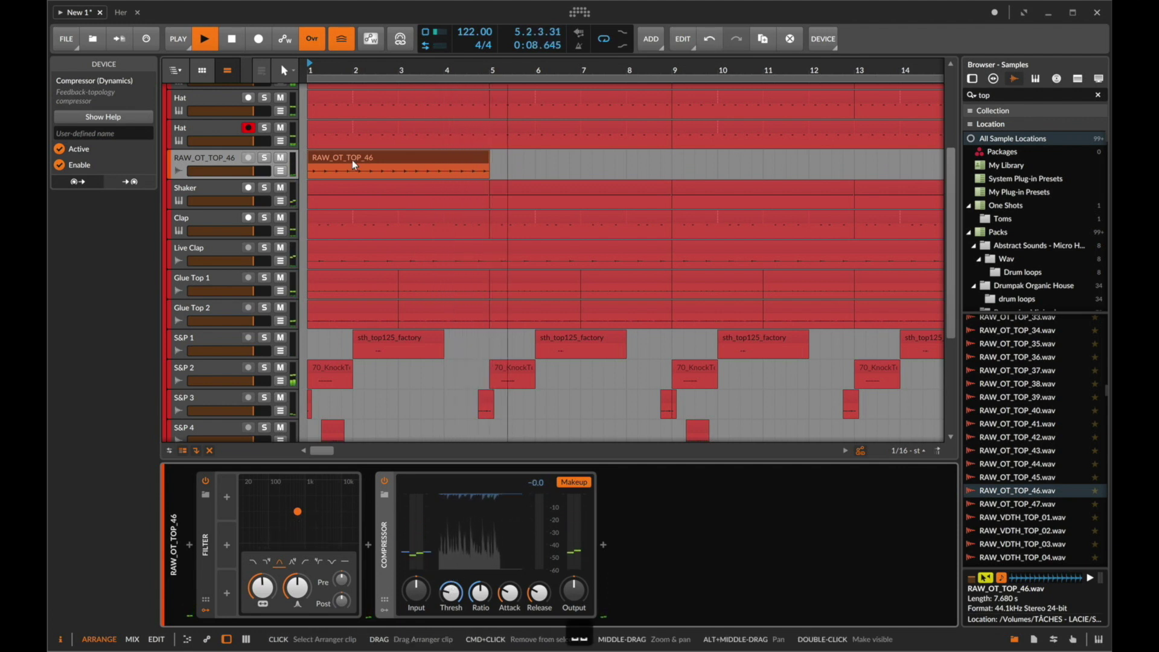
{"action": "key", "text": "space"}
{"action": "left_click", "coordinate": [264, 159]}
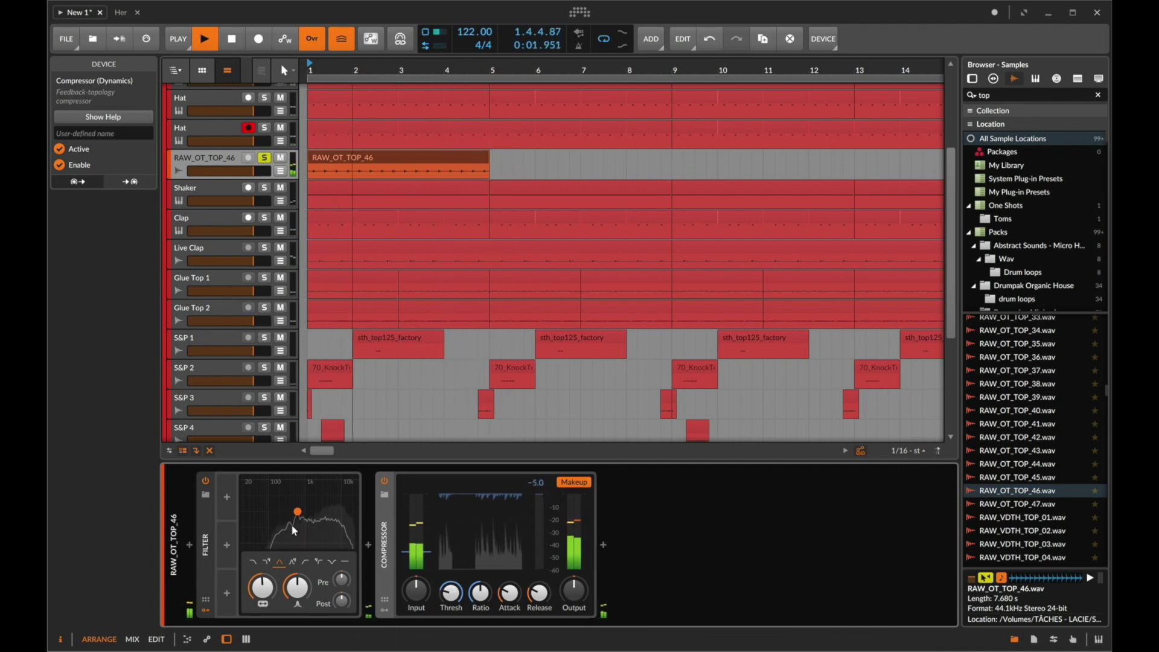
Insert an EQ+ between the Filter and the Compressor with a low-cut at 4.27 kHz and a Q of 1.42.
{"action": "left_click", "coordinate": [364, 546]}
{"action": "type", "text": "eq"}
{"action": "key", "text": "Down"}
{"action": "key", "text": "Return"}
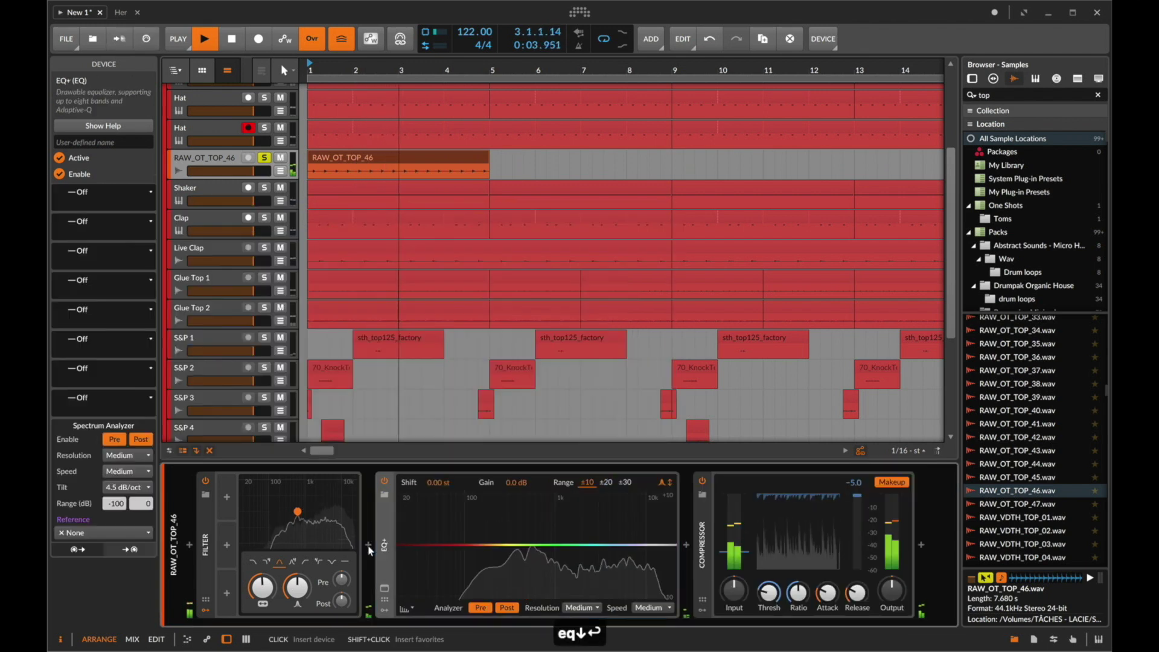
{"action": "left_click_drag", "start_coordinate": [396, 566], "coordinate": [606, 549]}
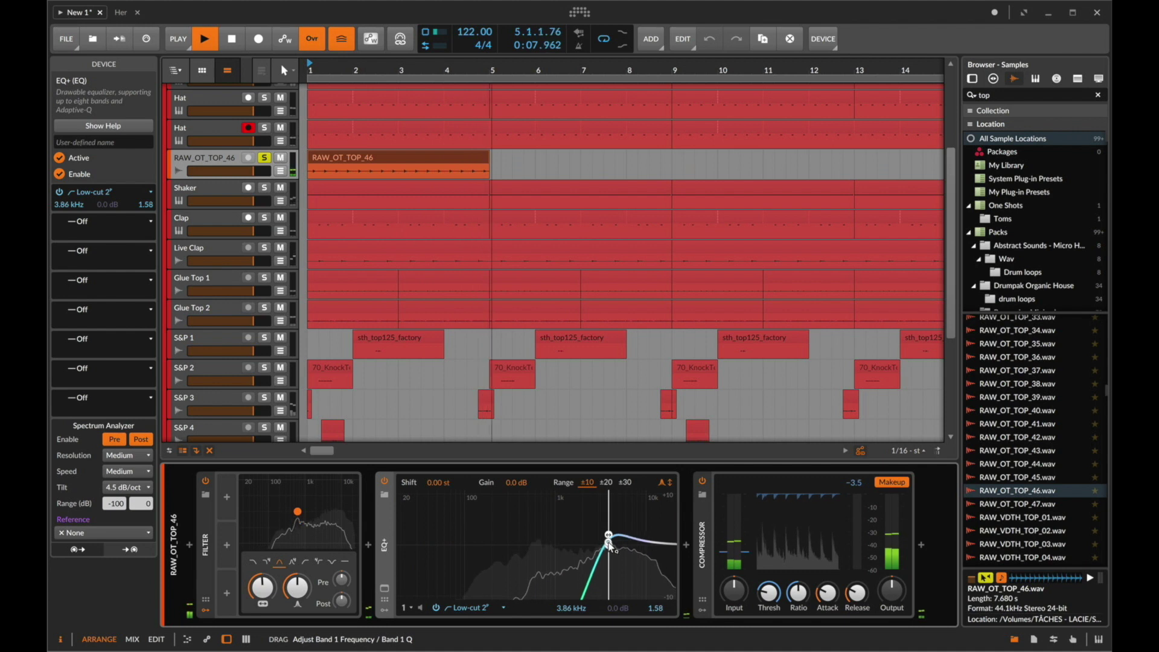
{"action": "key", "text": "space"}
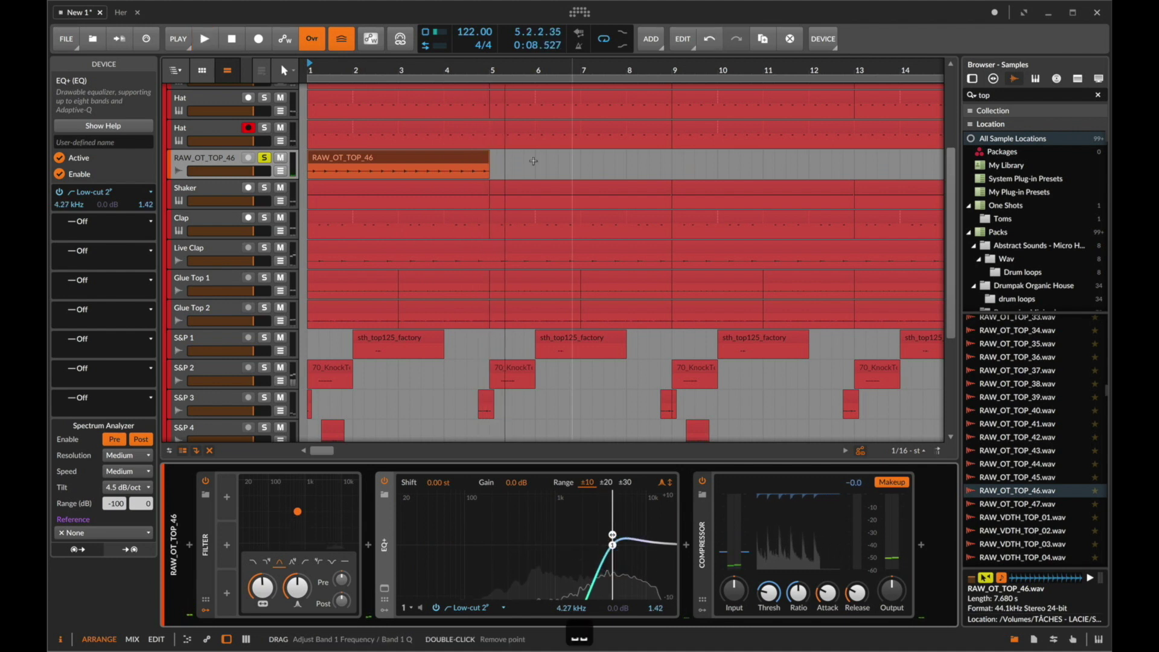
Extend the looping RAW_OT_TOP_46 clip to a length of 16 bars, ending at bar 17, while it plays.
{"action": "key", "text": "space"}
{"action": "left_click_drag", "start_coordinate": [488, 171], "coordinate": [999, 197]}
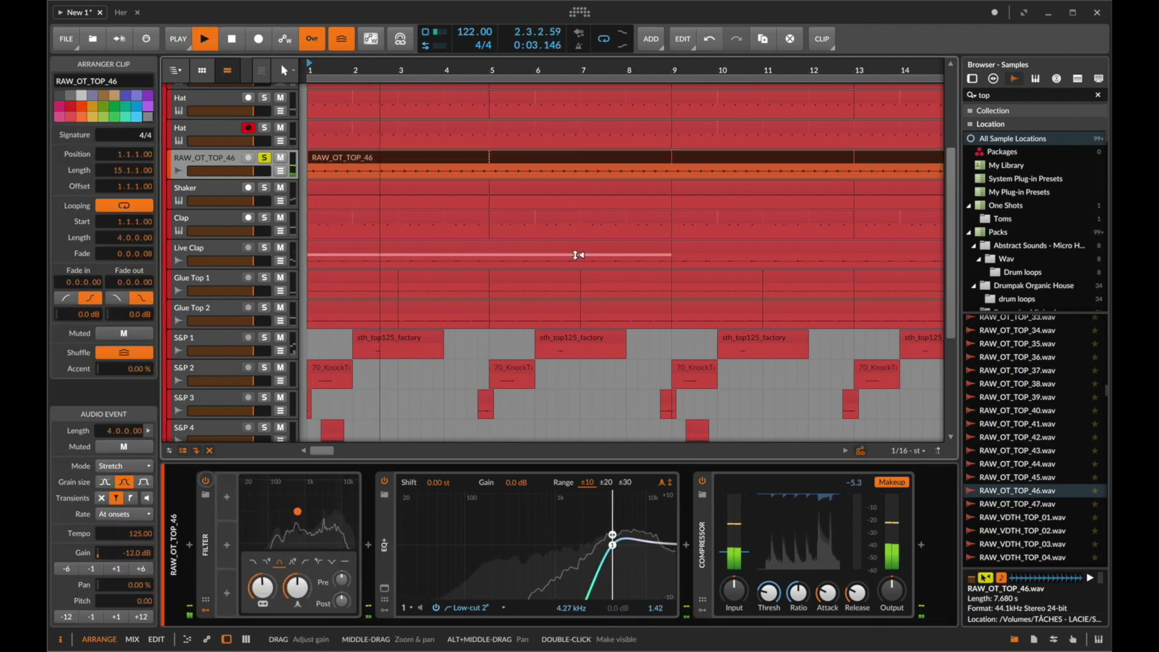
{"action": "scroll", "coordinate": [734, 134], "scroll_direction": "right", "scroll_amount": 5}
{"action": "left_click_drag", "start_coordinate": [747, 156], "coordinate": [756, 156]}
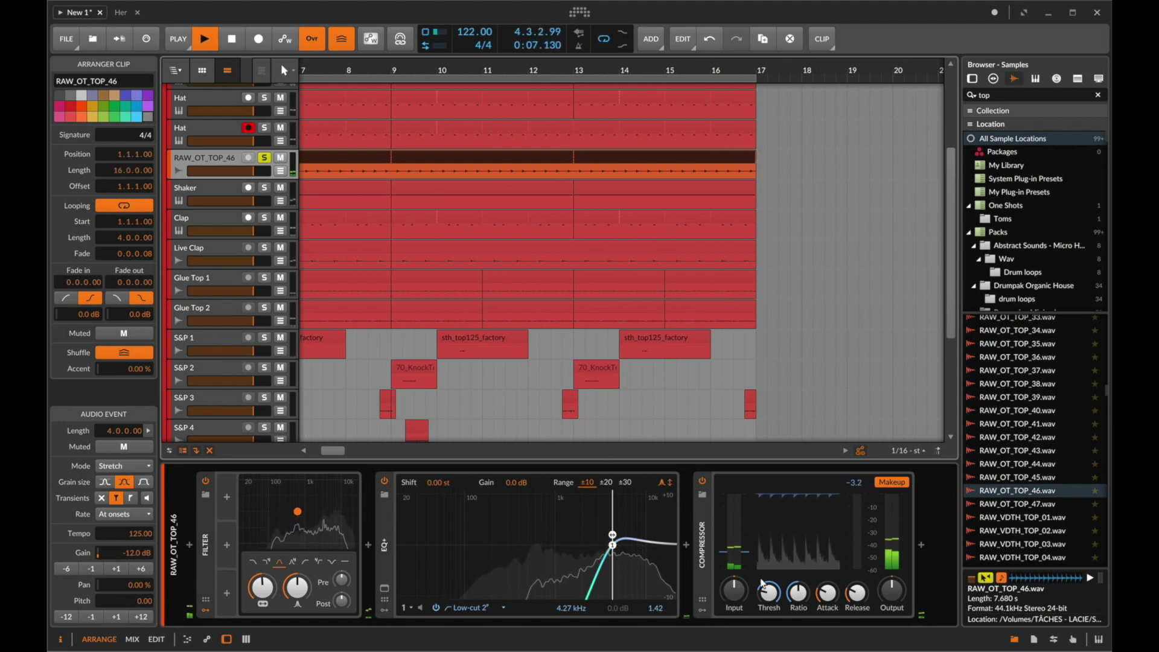
Adjust the Compressor on the RAW_OT_TOP_46 track, set its output gain to -10 dB, and unsolo the track.
{"action": "left_click_drag", "start_coordinate": [769, 592], "coordinate": [801, 592]}
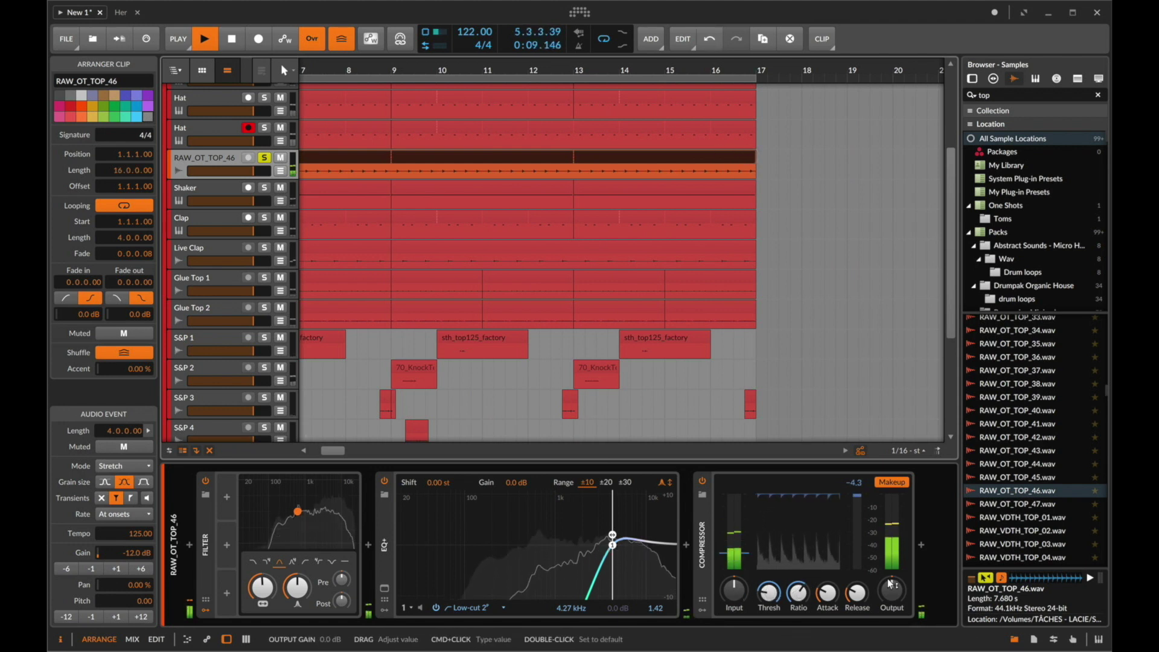
{"action": "left_click", "coordinate": [890, 583], "text": "super"}
{"action": "type", "text": "-10"}
{"action": "key", "text": "Return"}
{"action": "left_click", "coordinate": [264, 155]}
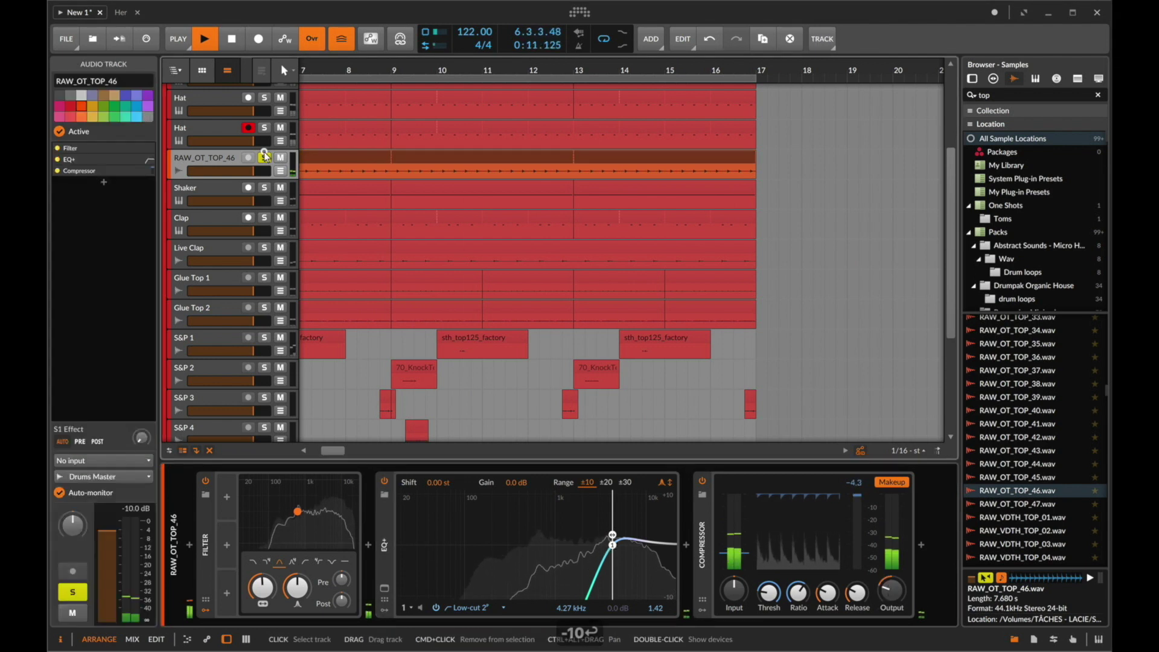
{"action": "left_click", "coordinate": [265, 158]}
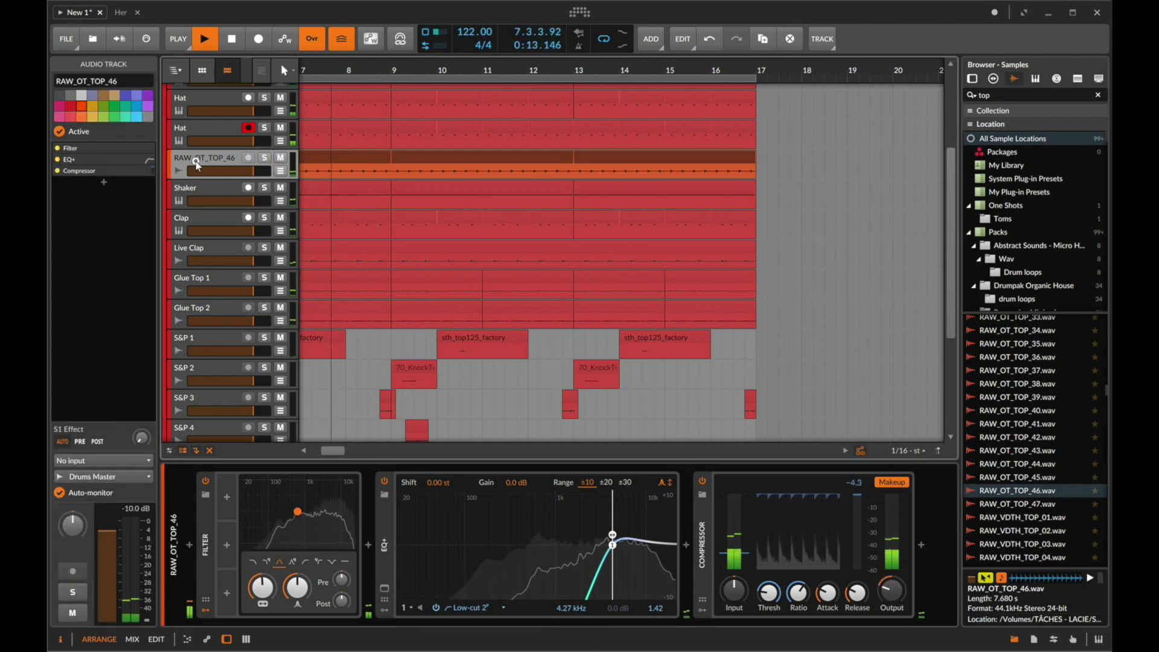
Raise the RAW_OT_TOP_46 clip's pitch to 7.00 semitones, and raise the Filter's frequency with a lower resonance.
{"action": "left_click", "coordinate": [335, 160]}
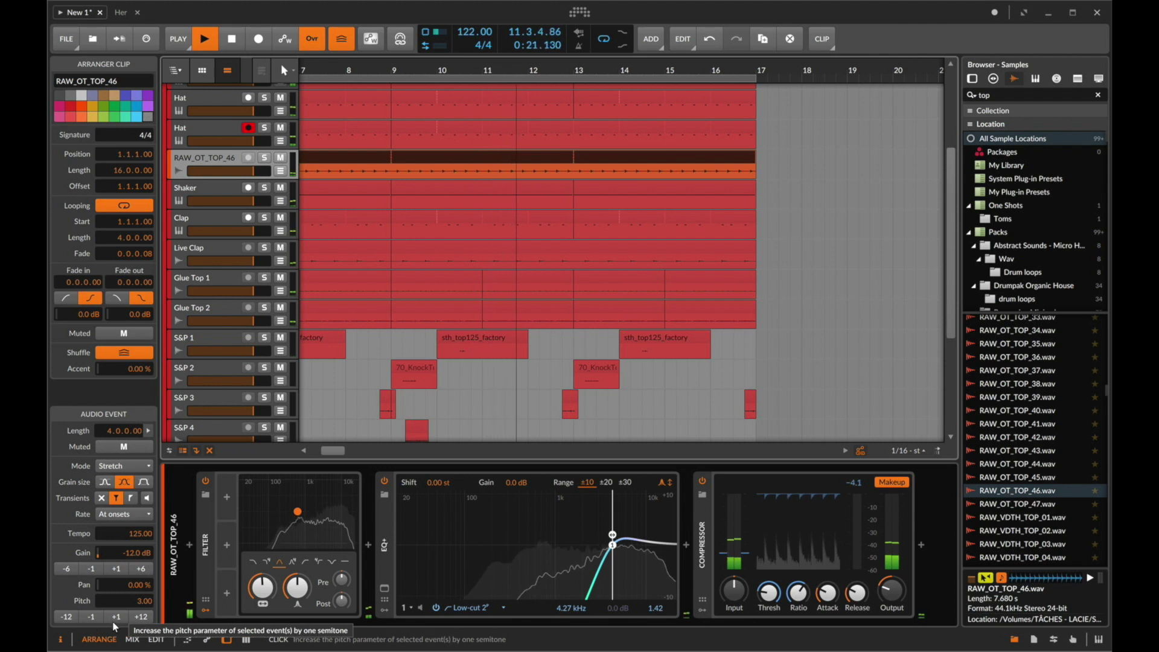
{"action": "left_click", "coordinate": [114, 620]}
{"action": "left_click", "coordinate": [114, 621]}
{"action": "left_click", "coordinate": [114, 621]}
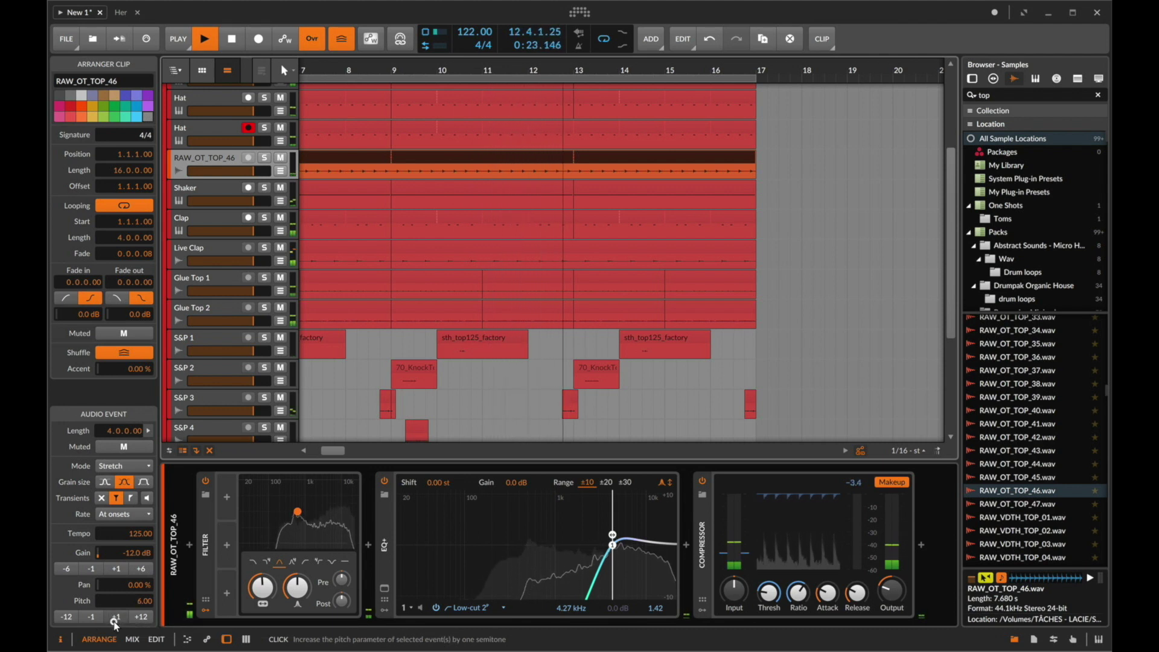
{"action": "left_click", "coordinate": [115, 620]}
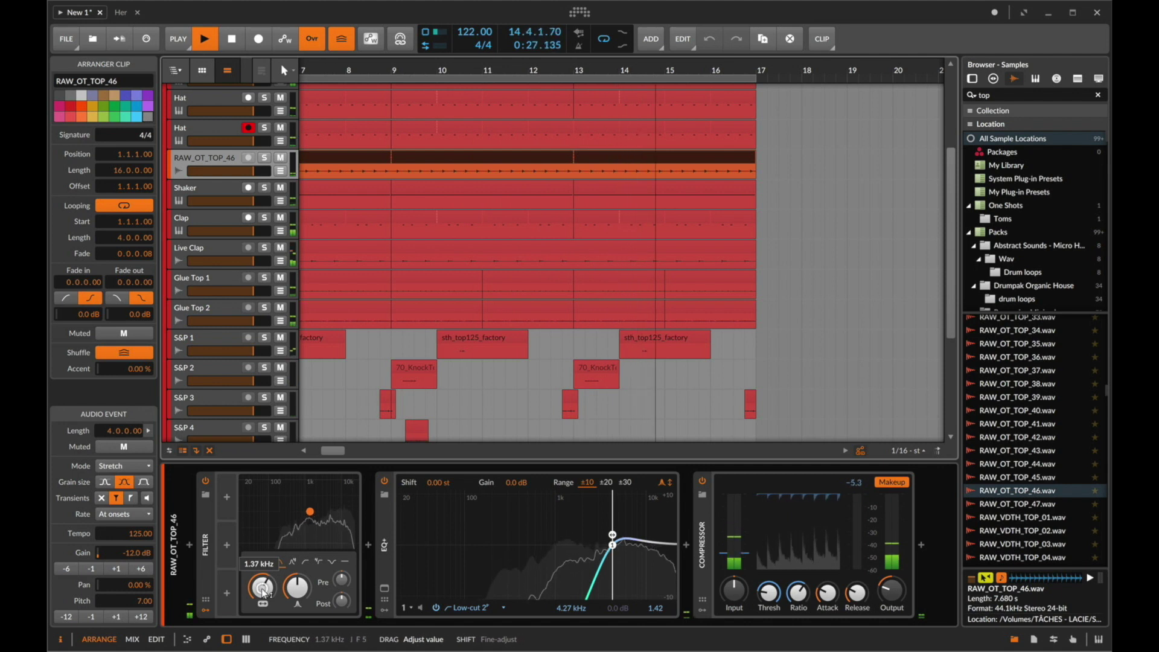
{"action": "mouse_move", "coordinate": [263, 594]}
{"action": "left_mouse_down"}
{"action": "mouse_move", "coordinate": [263, 572]}
{"action": "mouse_move", "coordinate": [263, 586]}
{"action": "left_mouse_up"}
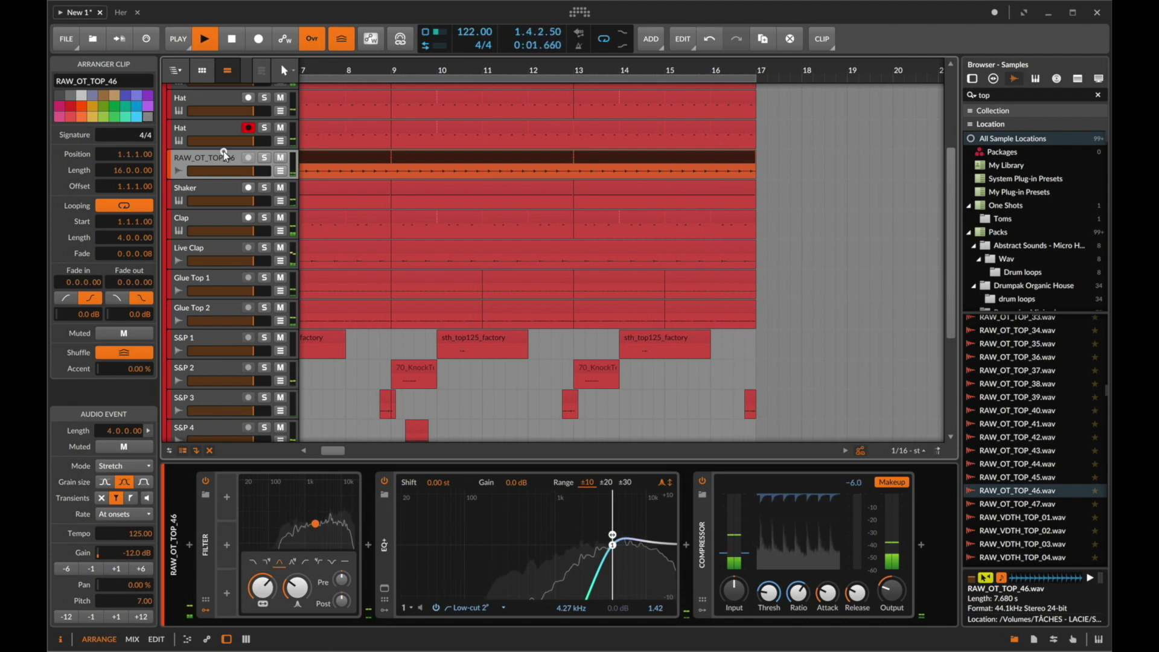
Rename the RAW_OT_TOP_46 track as Ringy Hat.
{"action": "double_click", "coordinate": [223, 151]}
{"action": "type", "text": "Ringyu"}
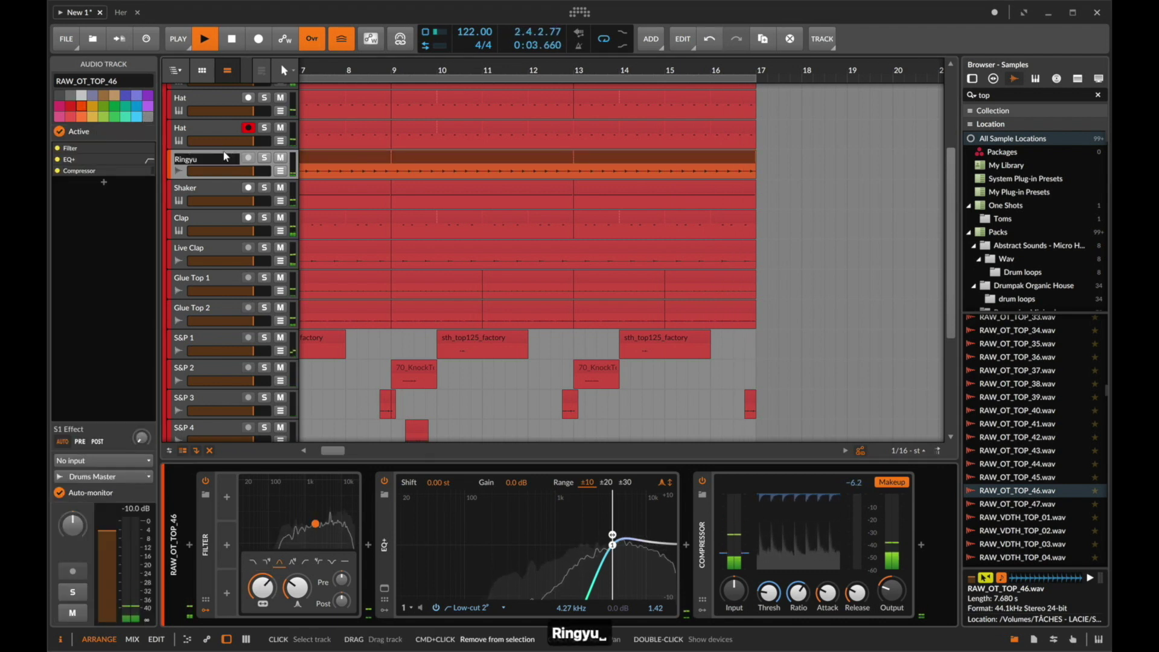
{"action": "type", "text": " Ha"}
{"action": "key", "text": "BackSpace"}
{"action": "key", "text": "BackSpace"}
{"action": "key", "text": "BackSpace"}
{"action": "key", "text": "BackSpace"}
{"action": "type", "text": "Hat"}
{"action": "key", "text": "Return"}
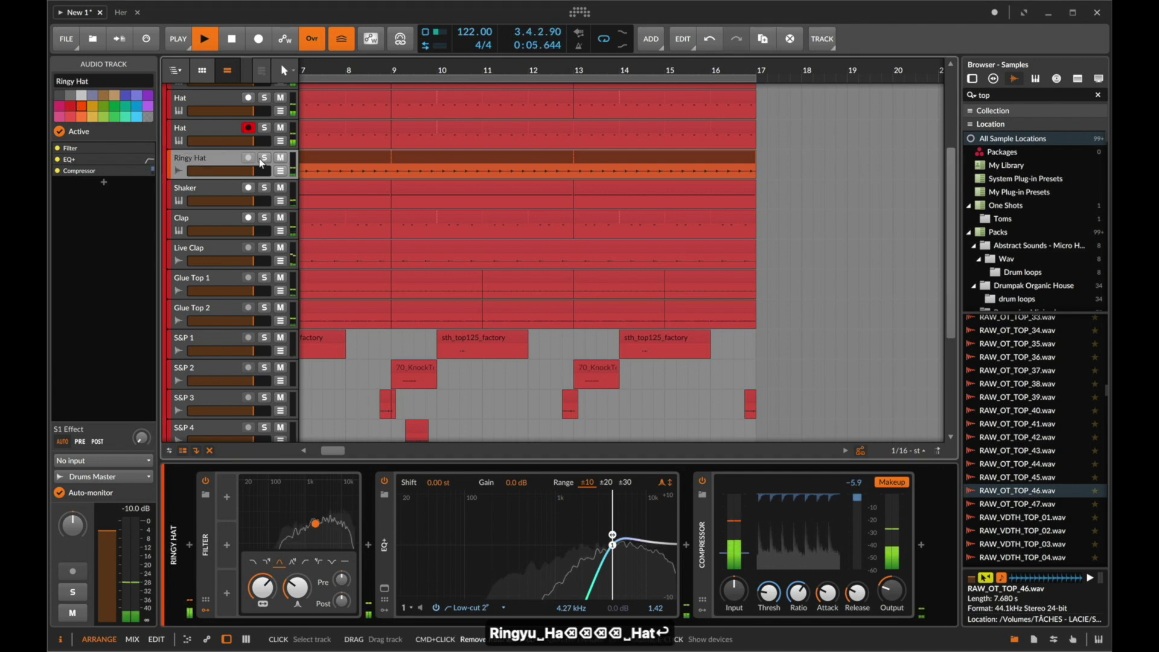
Set the output gain of the Ringy Hat track's Compressor to -15 dB.
{"action": "left_click", "coordinate": [883, 592], "text": "super"}
{"action": "type", "text": "-1"}
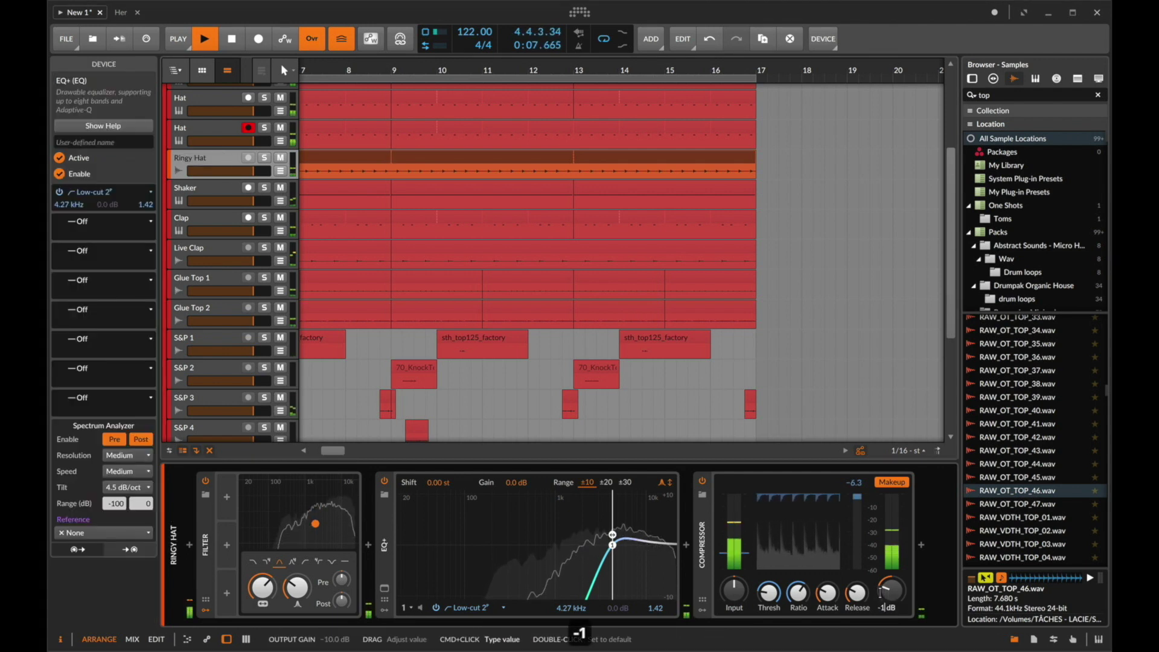
{"action": "key", "text": "BackSpace"}
{"action": "type", "text": "15"}
{"action": "key", "text": "Return"}
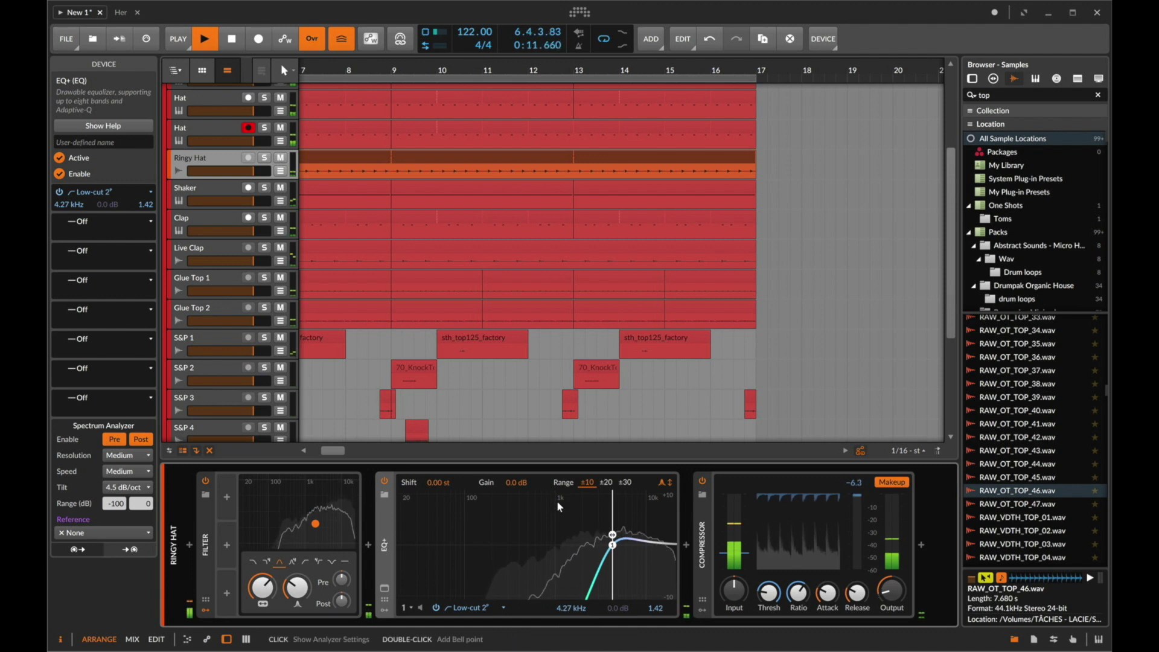
Reduce the EQ+ low-cut's Q to 1.25 and set the Compressor's output gain to -16 dB on the Ringy Hat track.
{"action": "left_click_drag", "start_coordinate": [613, 546], "coordinate": [614, 553]}
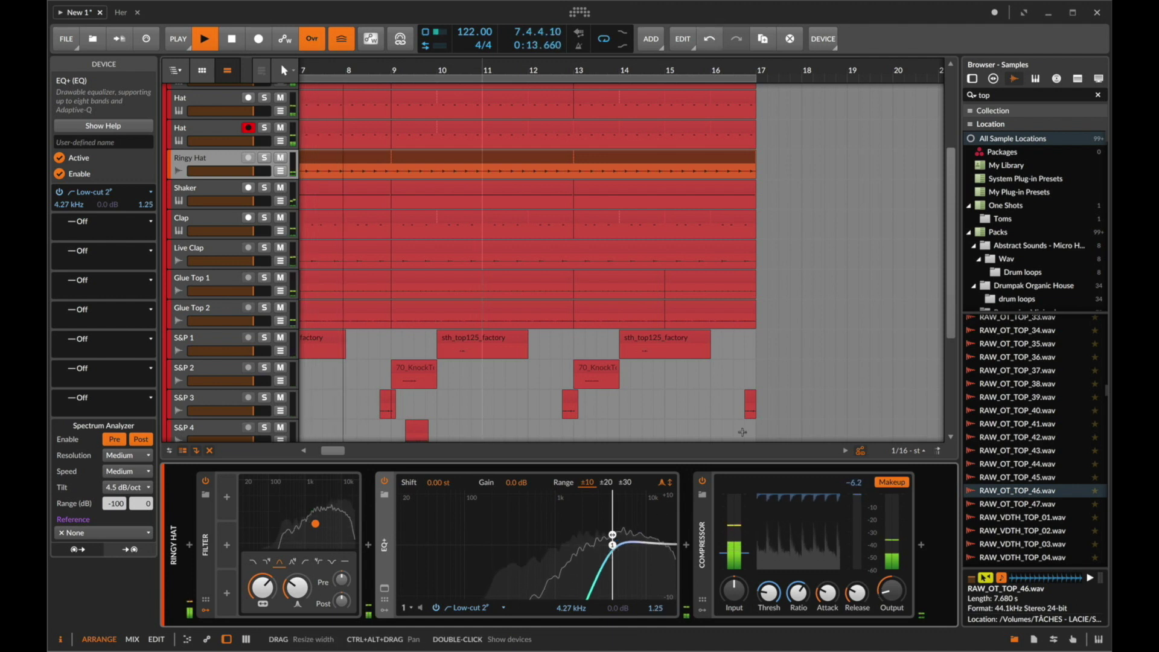
{"action": "left_click", "coordinate": [883, 585], "text": "super"}
{"action": "type", "text": "-16"}
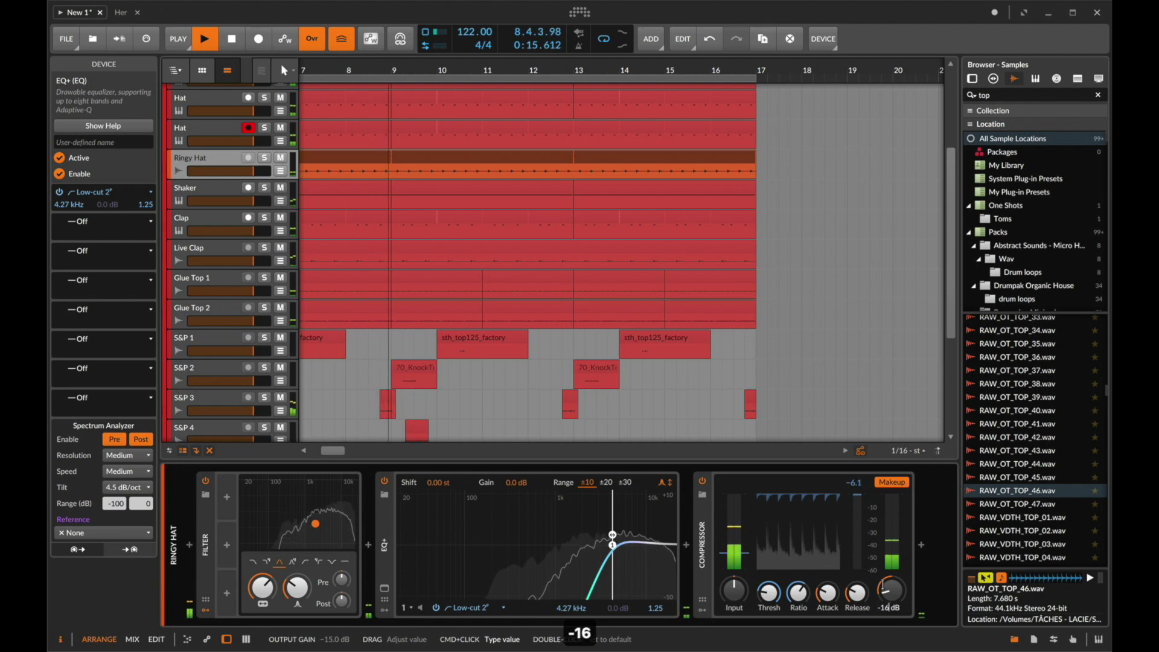
{"action": "key", "text": "Return"}
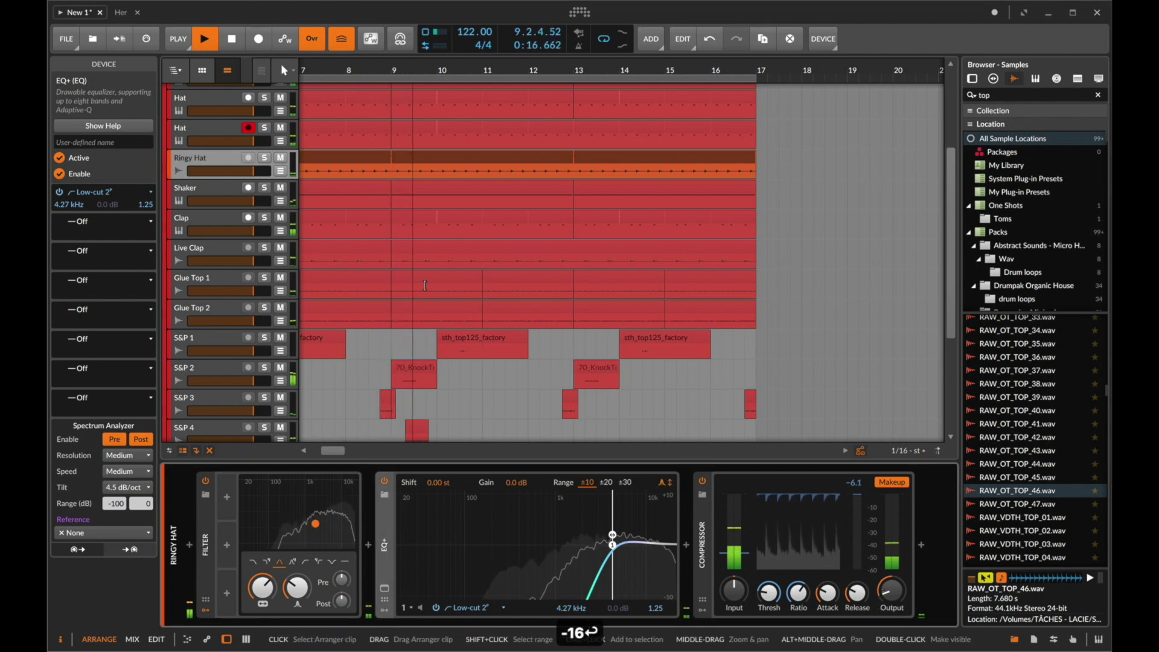
Compare the playing mix without and with the Ringy Hat by muting and unmuting its track.
{"action": "left_click", "coordinate": [281, 158]}
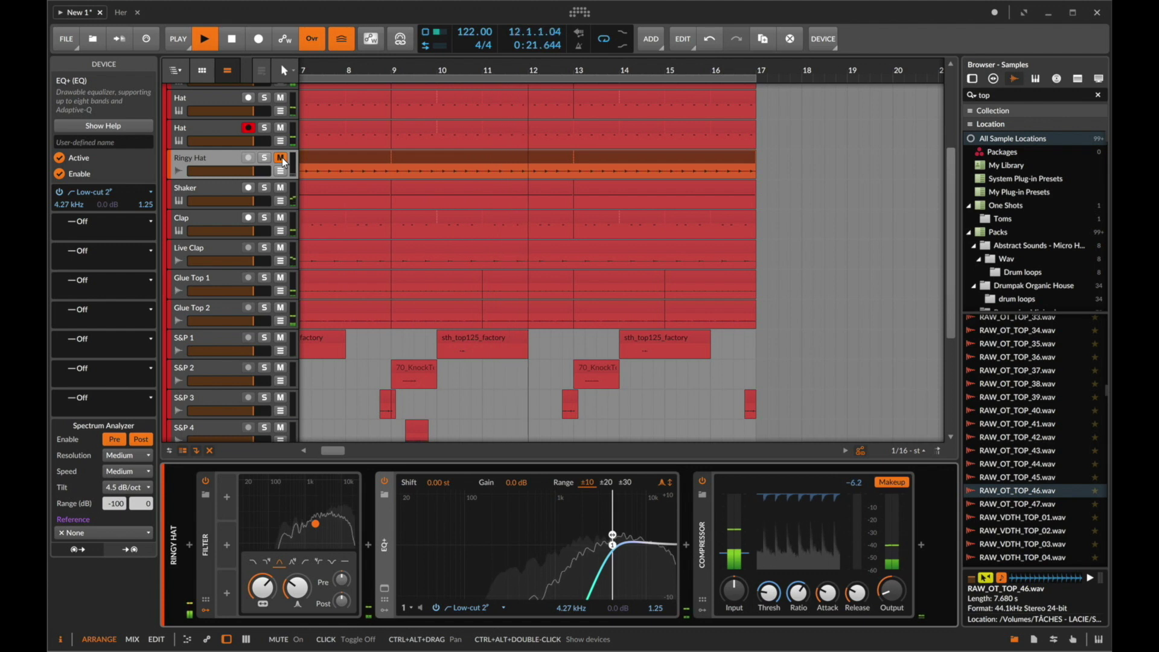
{"action": "left_click", "coordinate": [281, 158]}
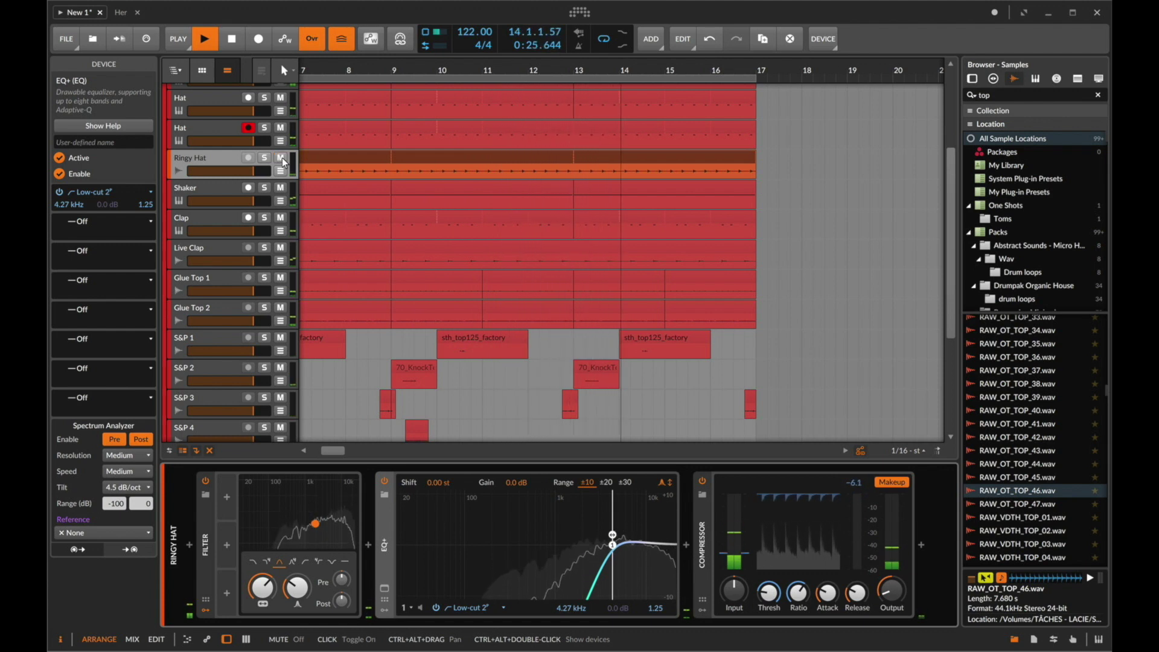
Recolour the Ringy Hat track the same red as the other drum tracks and stop playback.
{"action": "right_click", "coordinate": [223, 158]}
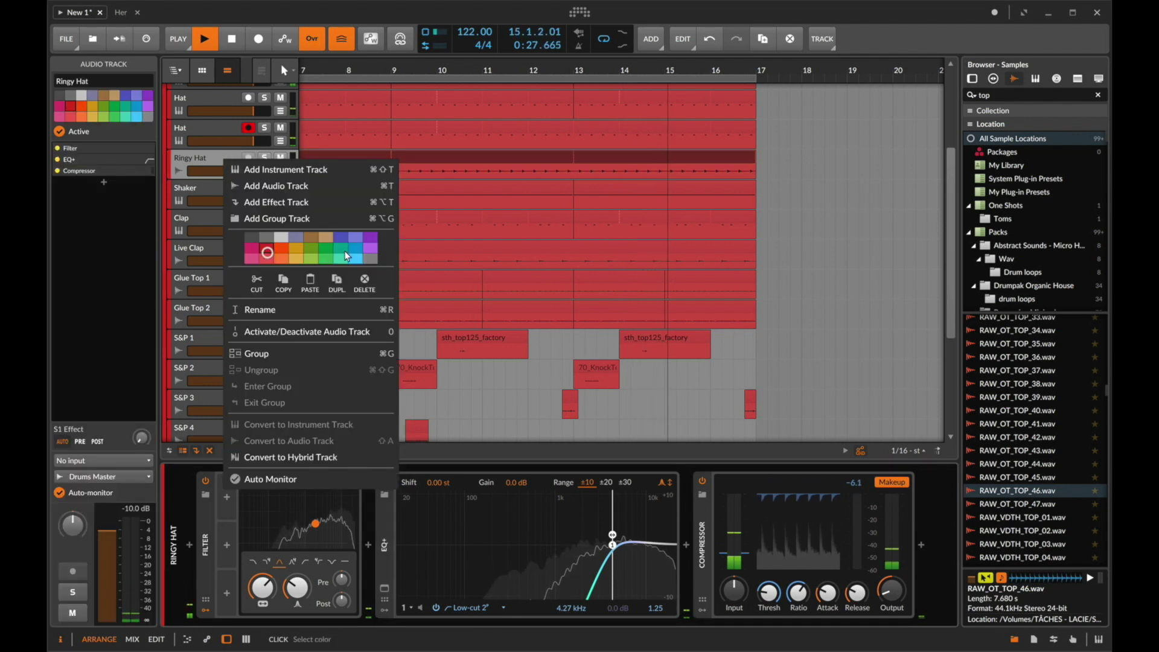
{"action": "left_click", "coordinate": [266, 252]}
{"action": "scroll", "coordinate": [538, 284], "scroll_direction": "down", "scroll_amount": 5}
{"action": "key", "text": "space"}
Audition RAW_VDTH_TOP_01.wav and add a new audio track below the RAW_OT_TOP_01 track.
{"action": "left_click", "coordinate": [1023, 520]}
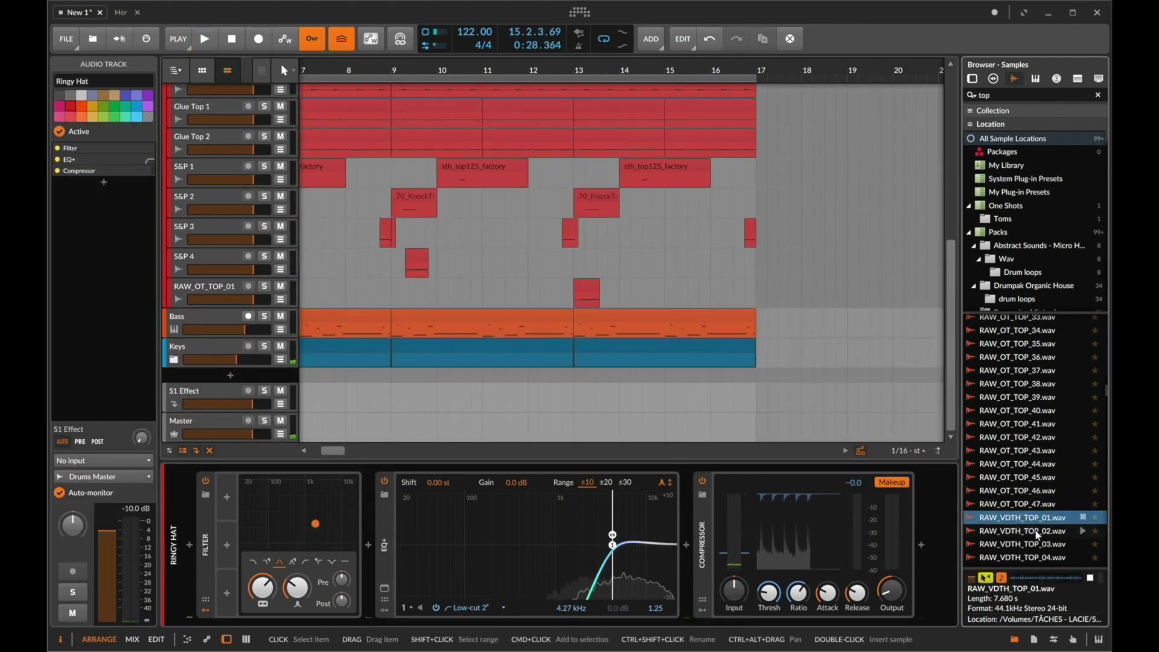
{"action": "scroll", "coordinate": [527, 322], "scroll_direction": "left", "scroll_amount": 3}
{"action": "left_click", "coordinate": [207, 290]}
{"action": "key", "text": "super+t"}
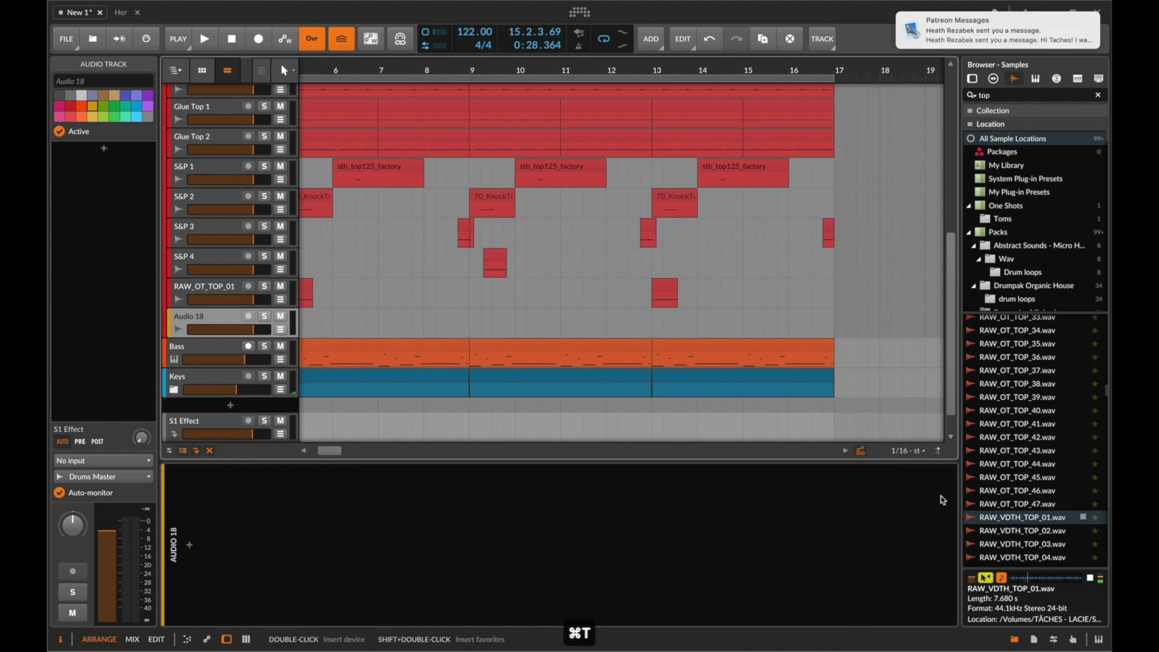
{"action": "scroll", "coordinate": [1034, 501], "scroll_direction": "down", "scroll_amount": 1}
{"action": "scroll", "coordinate": [713, 271], "scroll_direction": "left", "scroll_amount": 8}
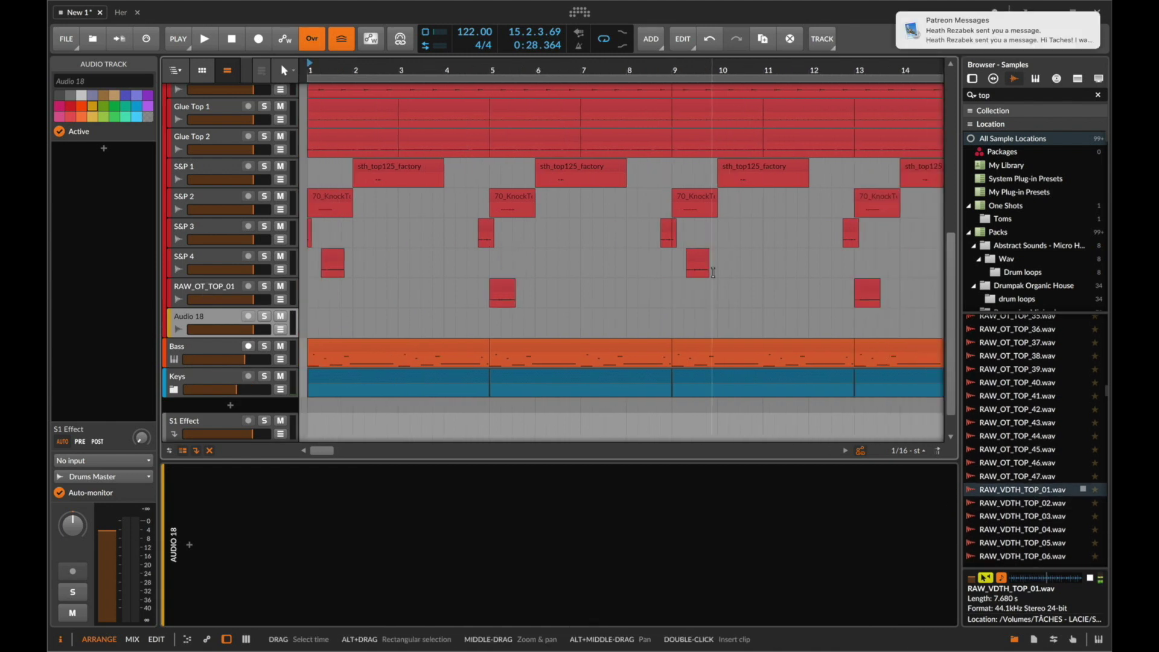
Audition more RAW_VDTH_TOP loops and place RAW_VDTH_TOP_04.wav at bar 1 on the new audio track.
{"action": "left_click", "coordinate": [1012, 533]}
{"action": "scroll", "coordinate": [1012, 540], "scroll_direction": "down", "scroll_amount": 3}
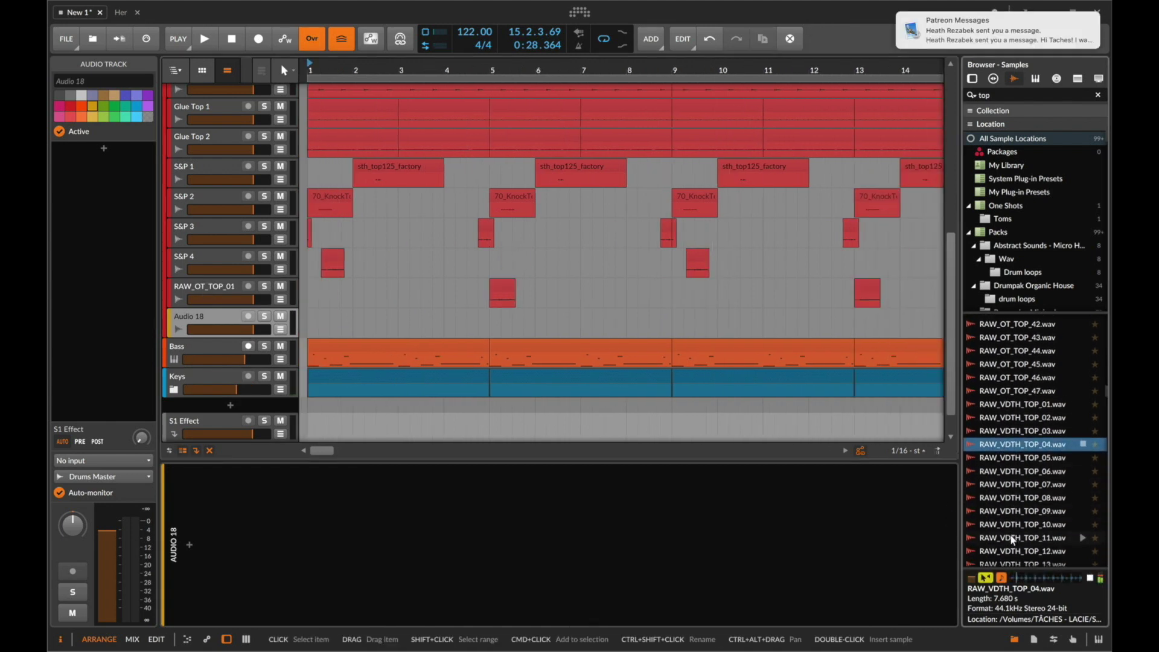
{"action": "left_click_drag", "start_coordinate": [1025, 446], "coordinate": [279, 330]}
Cut the unwanted sections out of the RAW_VDTH_TOP_04 clip in bars 1 to 4, leaving eight short hits.
{"action": "left_click", "coordinate": [338, 329]}
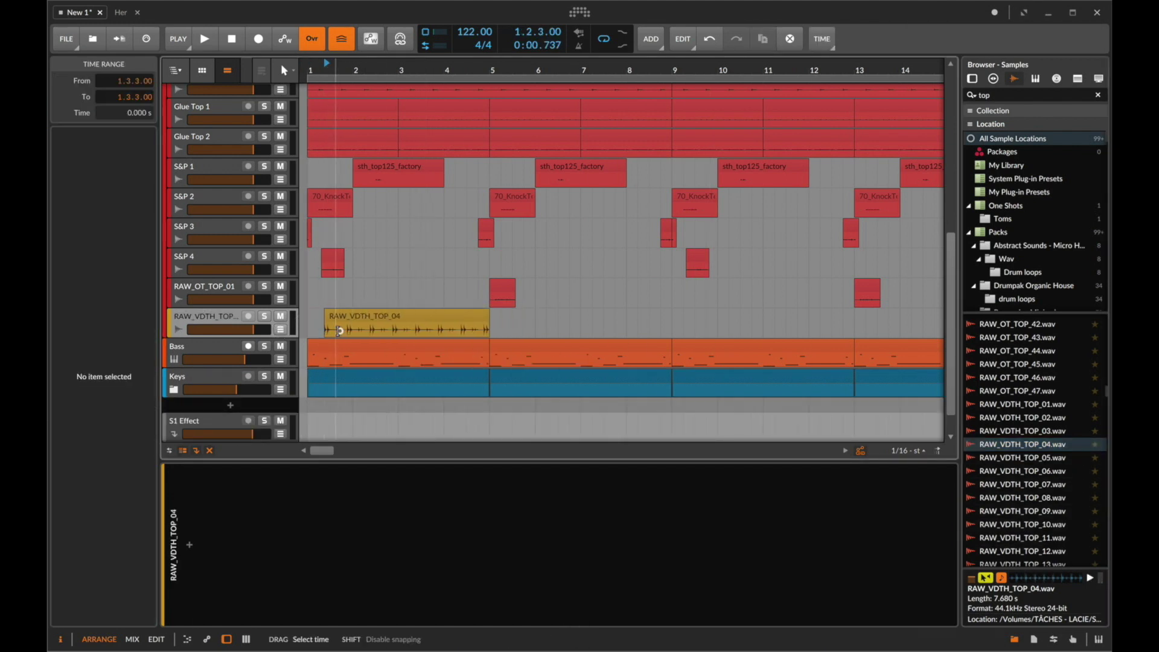
{"action": "key", "text": "Delete"}
{"action": "left_click_drag", "start_coordinate": [355, 333], "coordinate": [459, 333]}
{"action": "key", "text": "Delete"}
{"action": "key", "text": "Delete"}
{"action": "key", "text": "Delete"}
{"action": "key", "text": "Delete"}
{"action": "left_click", "coordinate": [470, 331]}
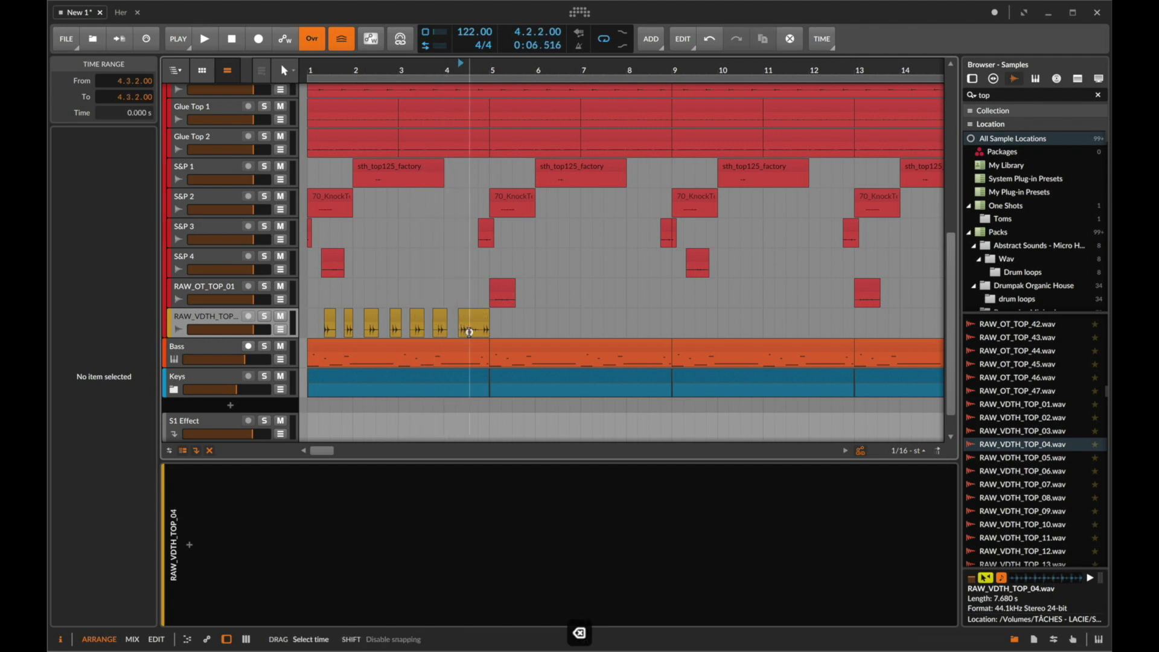
{"action": "key", "text": "Delete"}
Set the eight RAW_VDTH_TOP_04 clips' gain to -12 dB and duplicate the four-bar pattern three times, up to bar 17.
{"action": "left_click", "coordinate": [176, 316]}
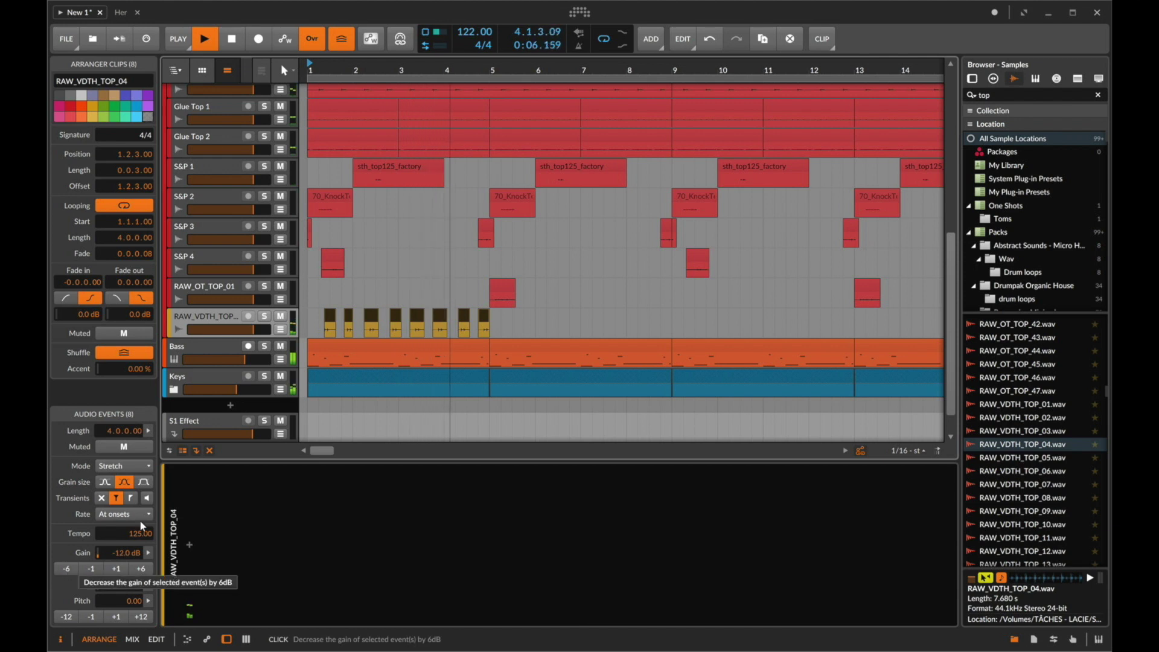
{"action": "key", "text": "2"}
{"action": "key", "text": "super+d"}
{"action": "key", "text": "super+d"}
{"action": "key", "text": "super+d"}
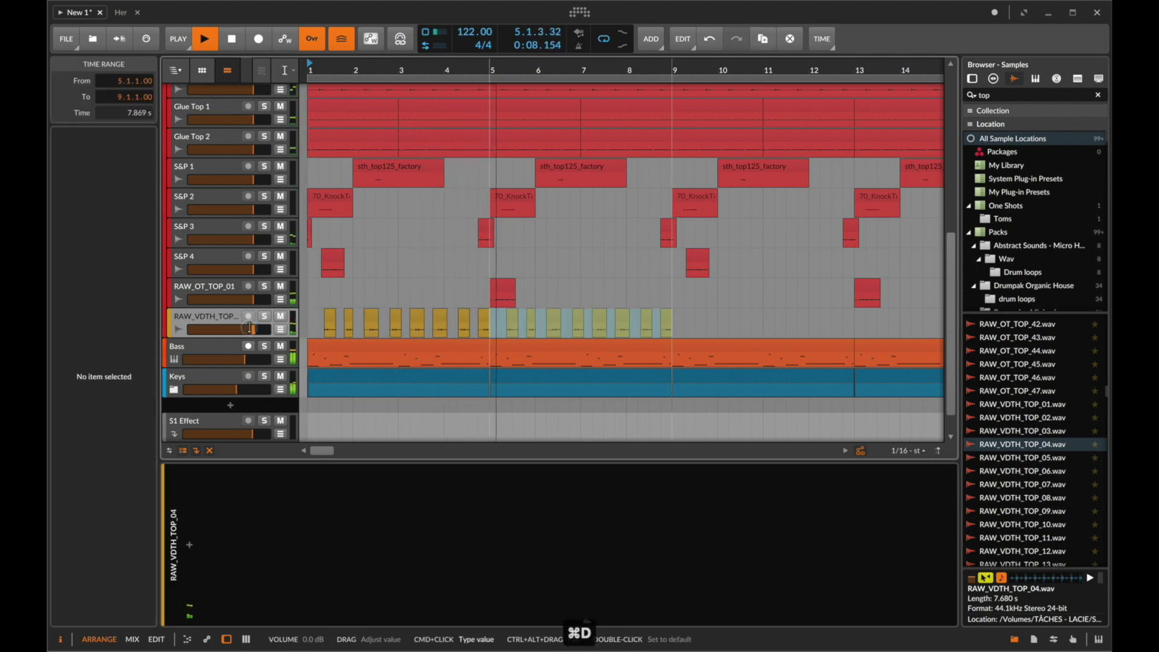
{"action": "key", "text": "1"}
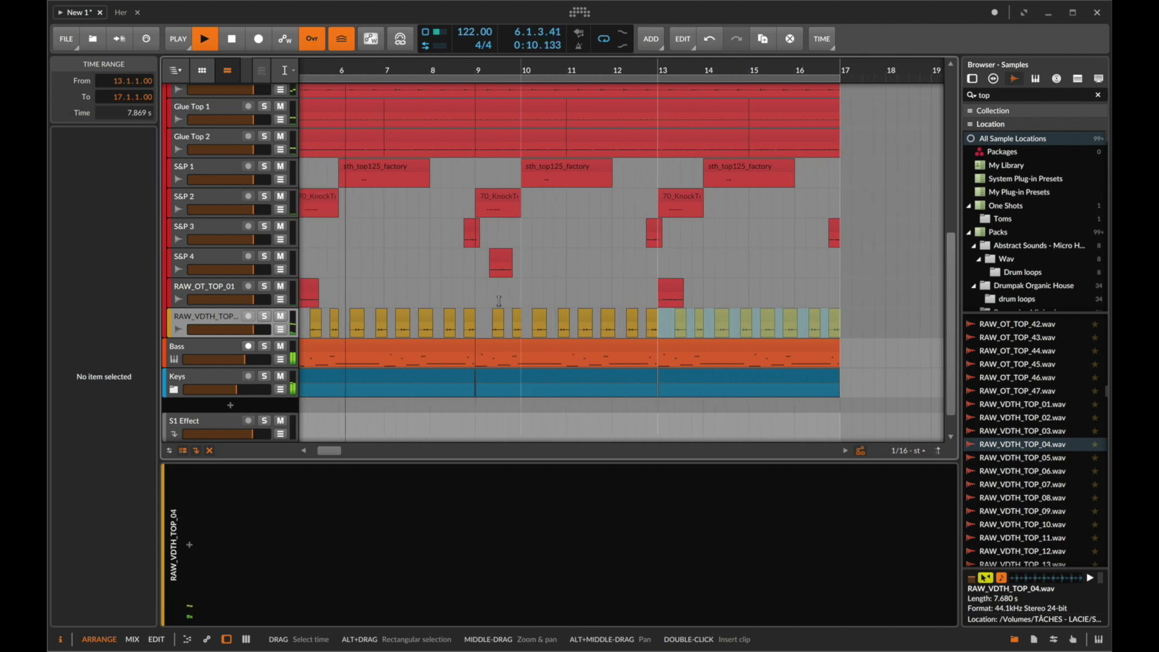
Mute the Bass track and recolour the RAW_VDTH_TOP_04 track red.
{"action": "left_click", "coordinate": [281, 346]}
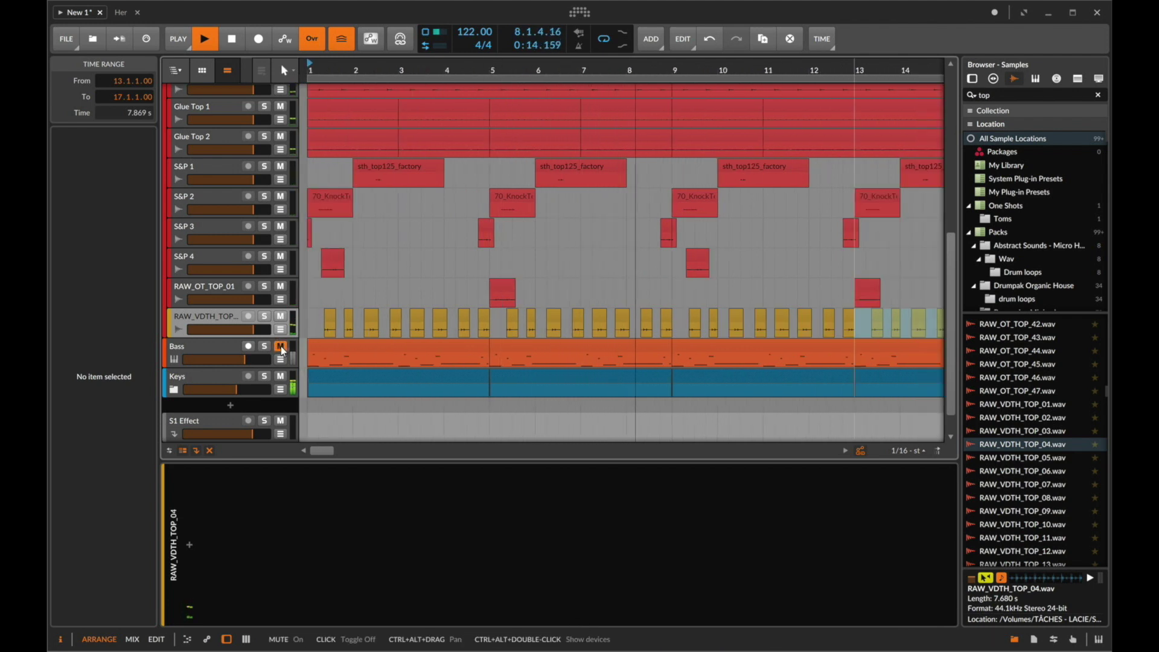
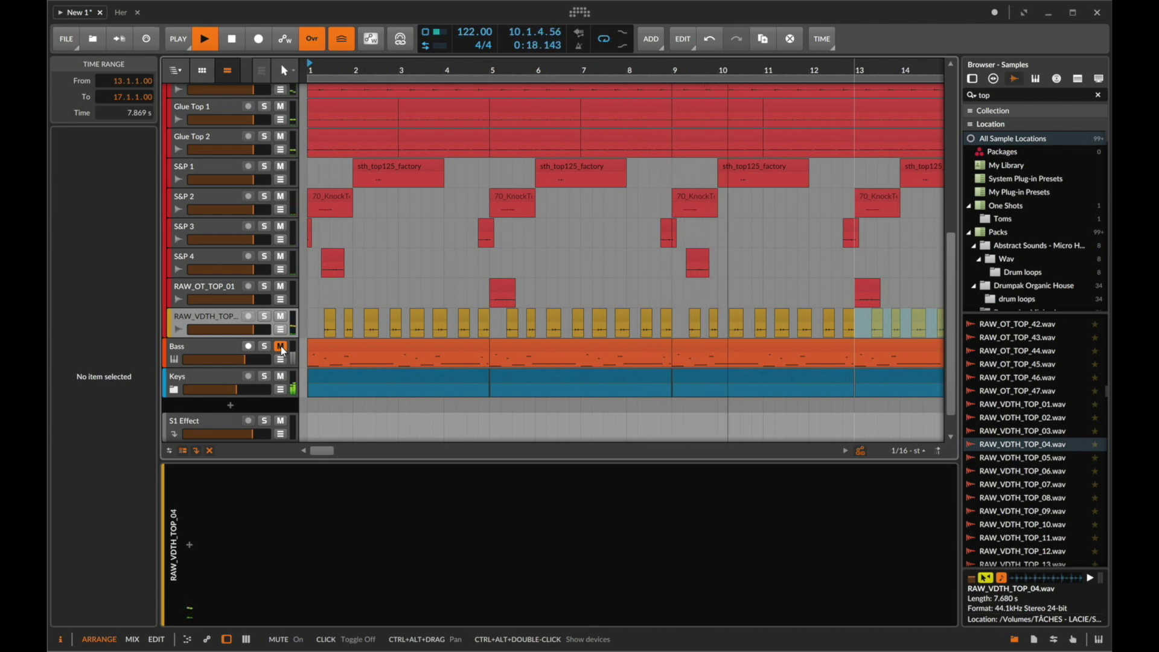
{"action": "left_click", "coordinate": [248, 330]}
{"action": "right_click", "coordinate": [218, 316]}
{"action": "left_click", "coordinate": [259, 398]}
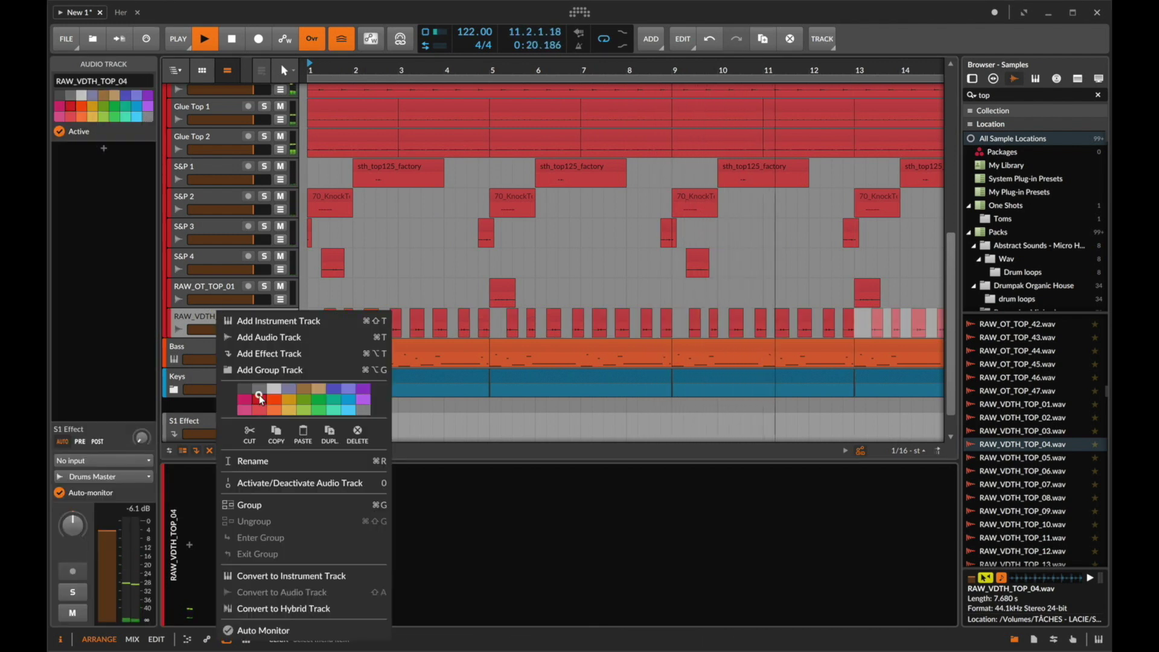
{"action": "left_click", "coordinate": [548, 336]}
Move the RAW_VDTH_TOP_04 track directly below 808 Conga and rename it 808 Conga Hi.
{"action": "left_click_drag", "start_coordinate": [233, 315], "coordinate": [233, 144]}
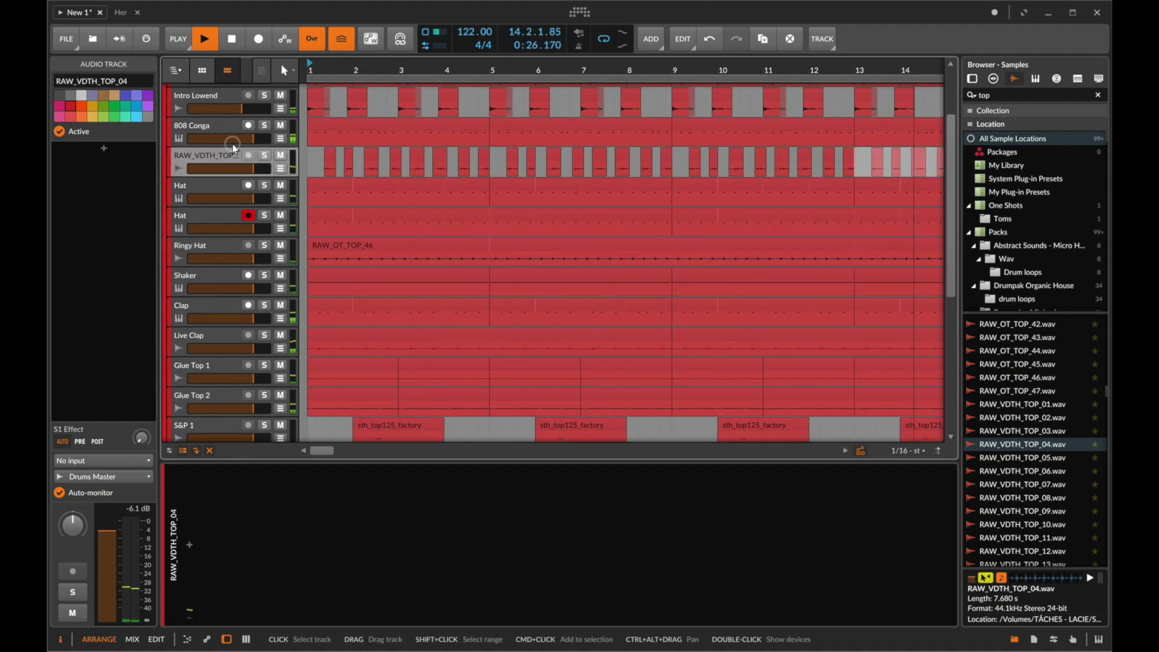
{"action": "left_click", "coordinate": [214, 162]}
{"action": "key", "text": "super+r"}
{"action": "type", "text": "808"}
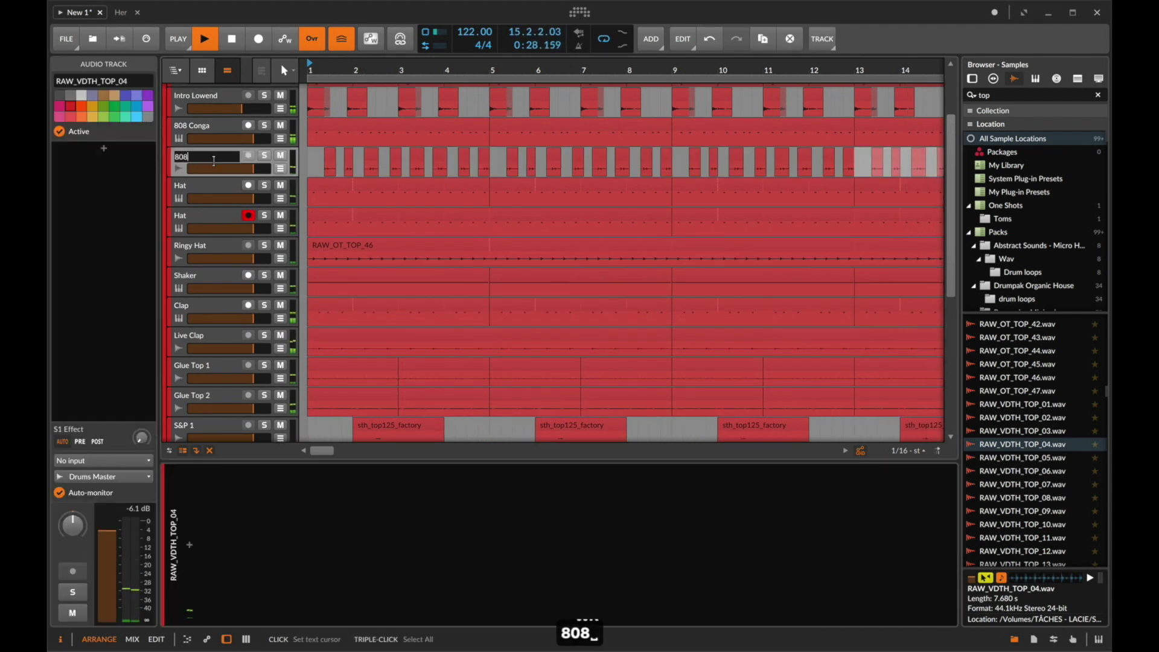
{"action": "type", "text": " Conga Hi"}
{"action": "key", "text": "Return"}
Rename the RAW_OT_TOP_01 track as S&P 5.
{"action": "scroll", "coordinate": [221, 242], "scroll_direction": "down", "scroll_amount": 5}
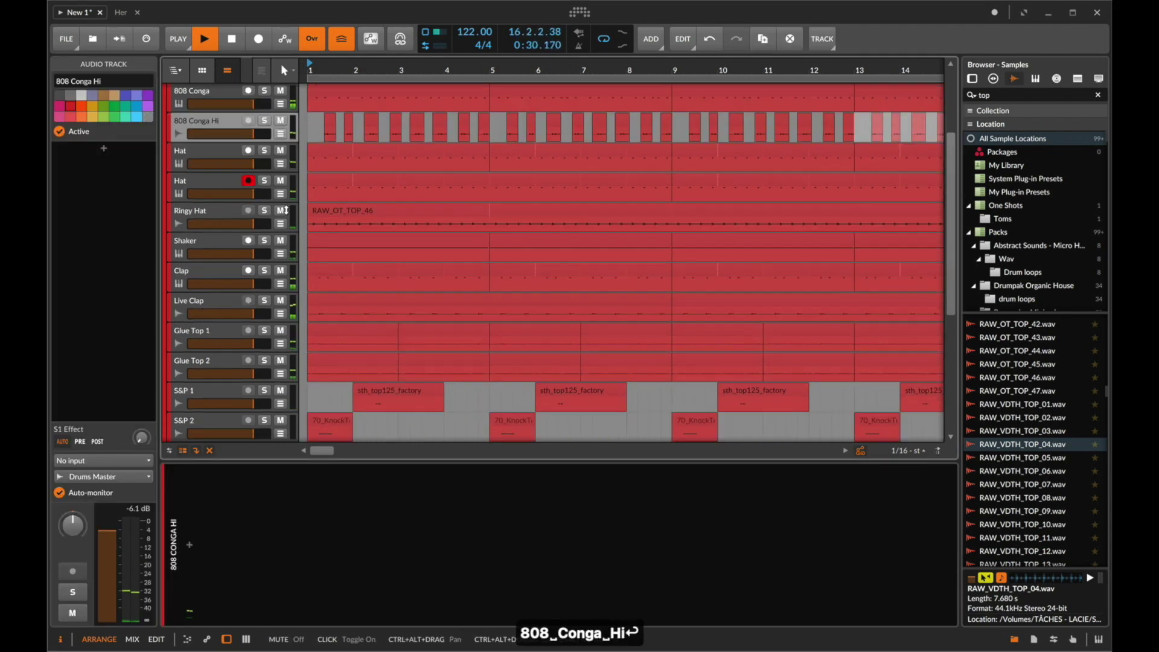
{"action": "left_click", "coordinate": [215, 281]}
{"action": "key", "text": "super+r"}
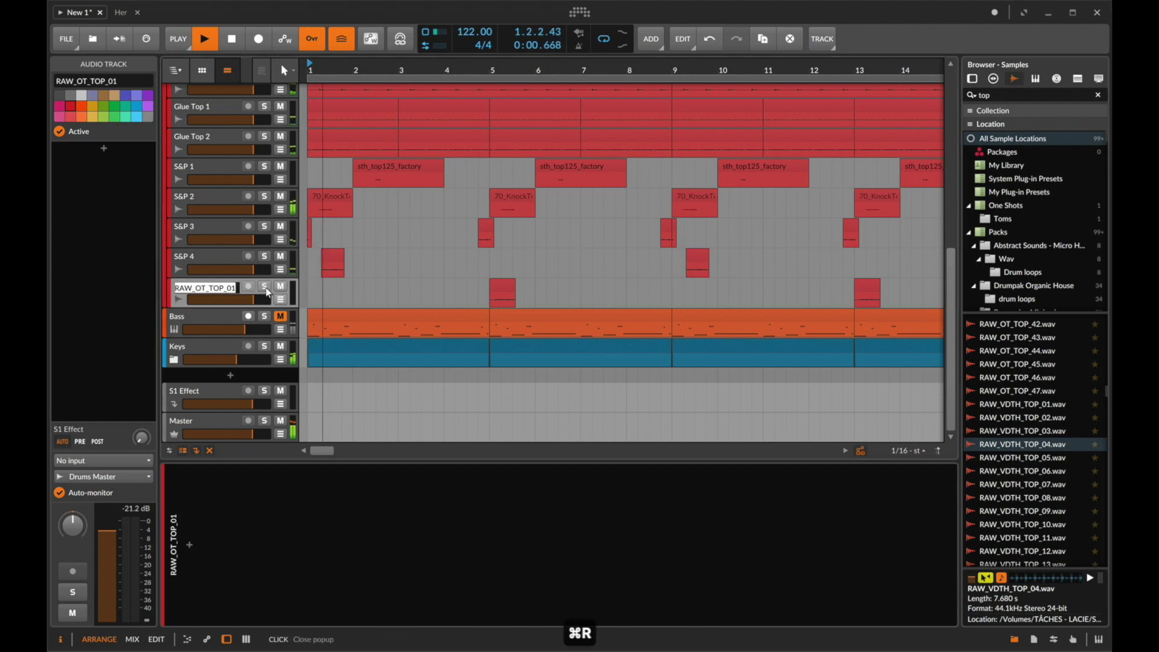
{"action": "type", "text": "S&P 6"}
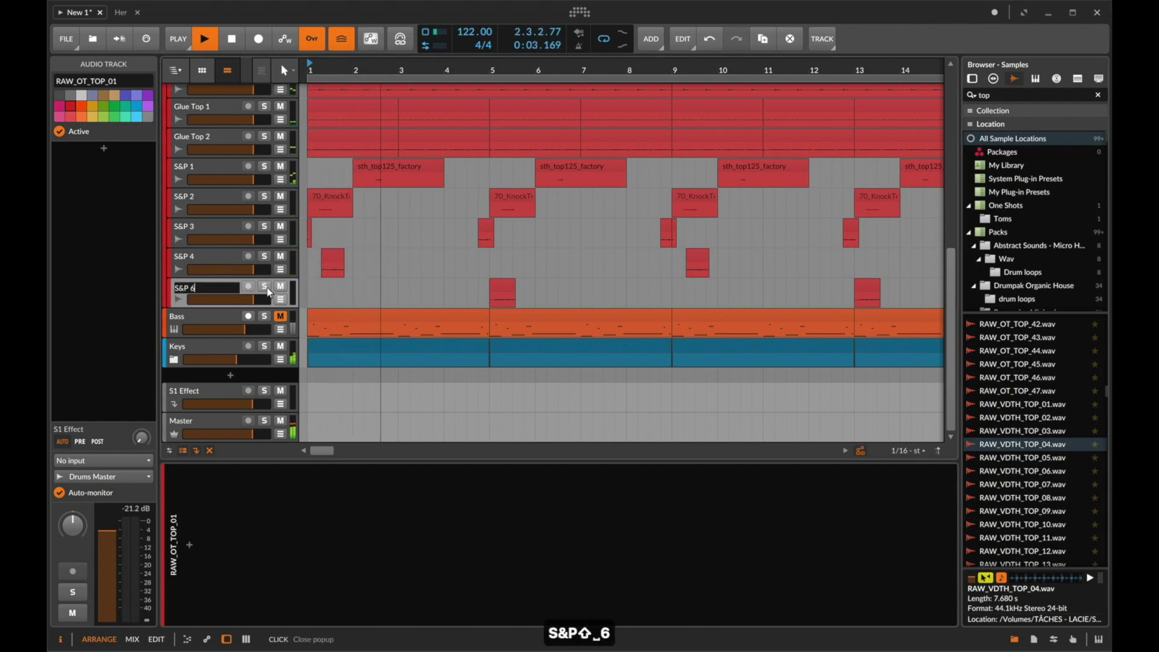
{"action": "key", "text": "BackSpace"}
{"action": "type", "text": "5"}
{"action": "key", "text": "Return"}
Add an audio track below S&P 5, stop playback and audition further top loops up to Rip_123_Top loop 4.wav.
{"action": "key", "text": "super+t"}
{"action": "key", "text": "space"}
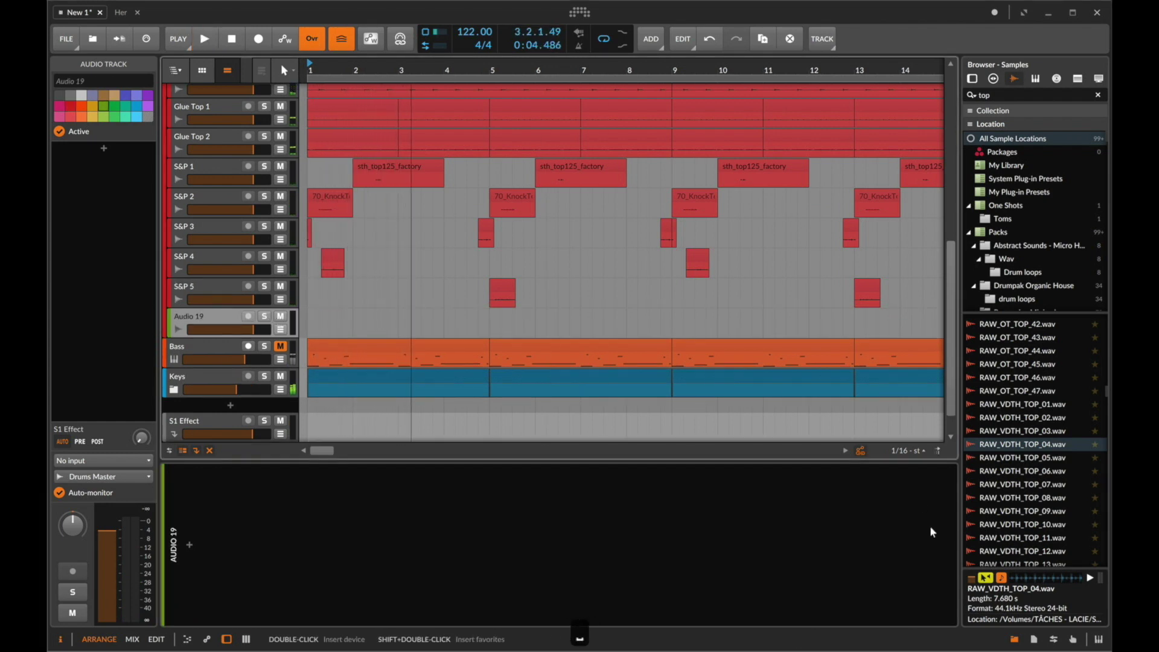
{"action": "scroll", "coordinate": [985, 507], "scroll_direction": "down", "scroll_amount": 4}
{"action": "scroll", "coordinate": [988, 509], "scroll_direction": "down", "scroll_amount": 3}
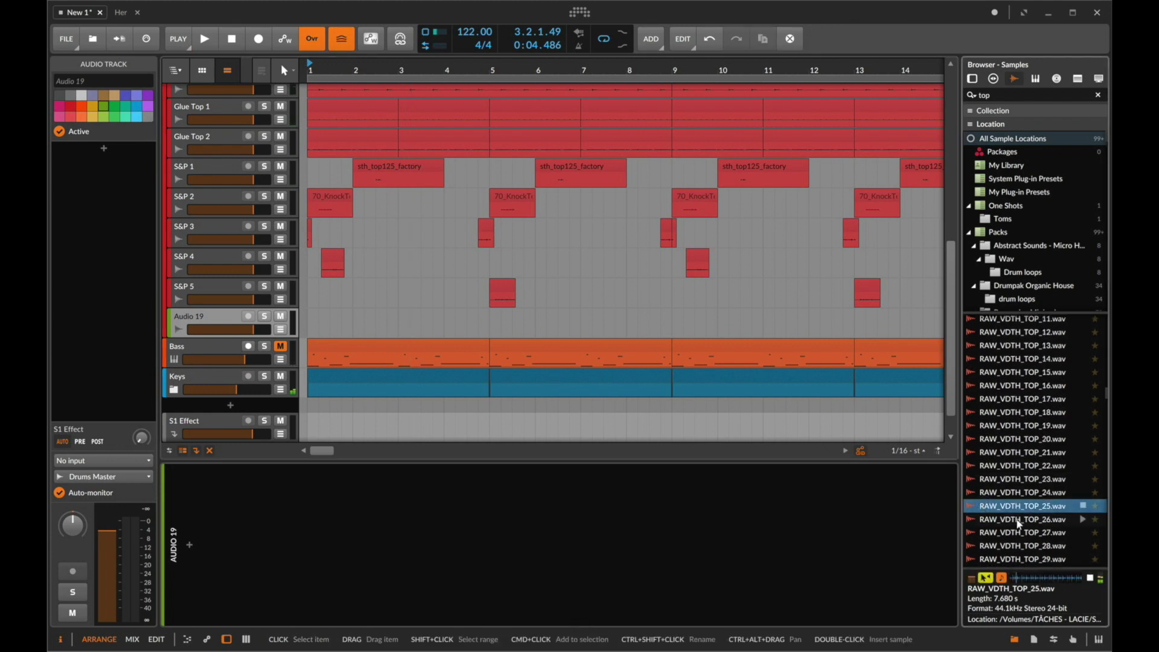
{"action": "scroll", "coordinate": [1020, 525], "scroll_direction": "down", "scroll_amount": 3}
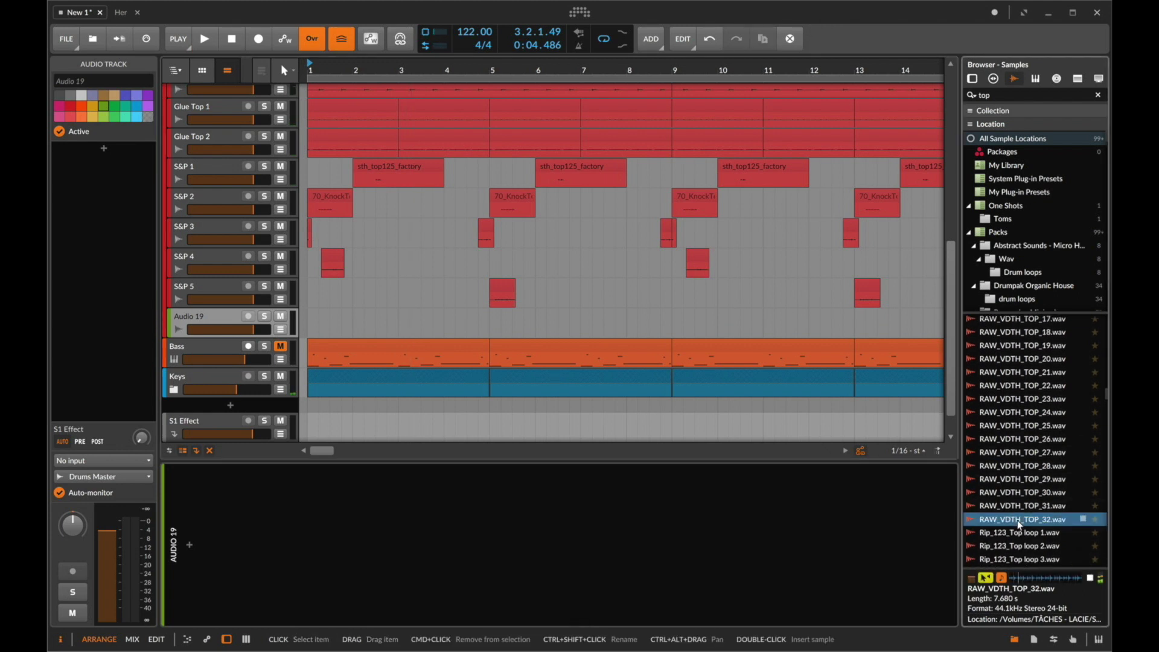
{"action": "left_click", "coordinate": [1020, 546]}
{"action": "scroll", "coordinate": [1021, 546], "scroll_direction": "down", "scroll_amount": 1}
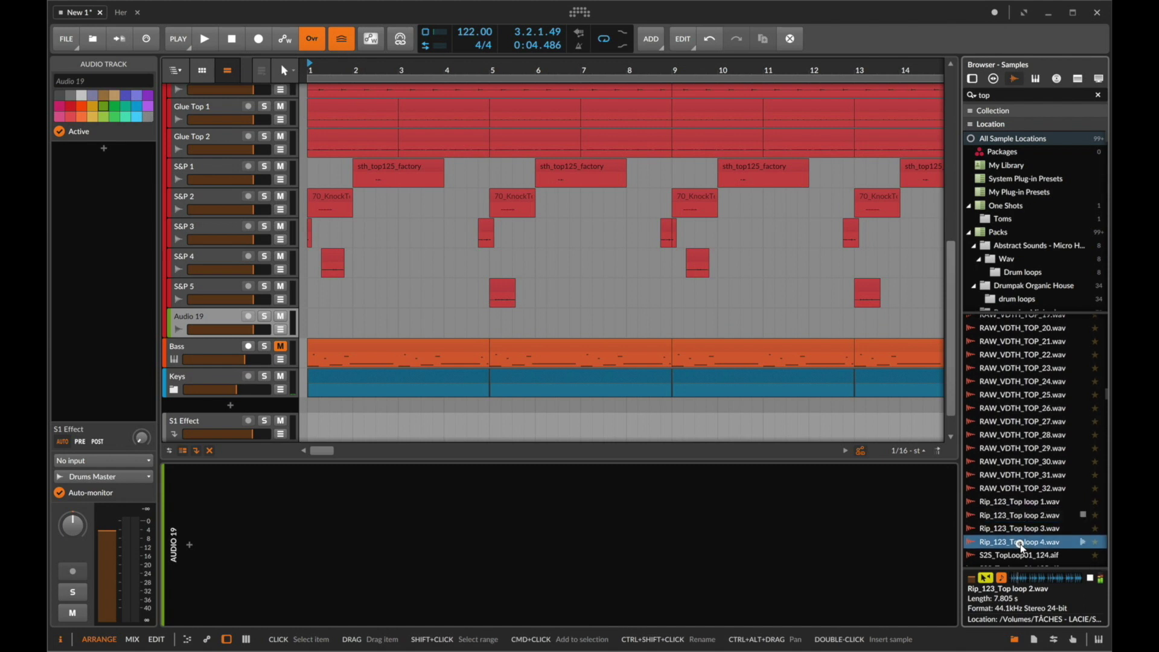
{"action": "left_click", "coordinate": [1021, 546]}
Search the sample library for "live drum" and audition the OLDL_112_Live_Drums loops.
{"action": "triple_click", "coordinate": [1001, 97]}
{"action": "type", "text": "live"}
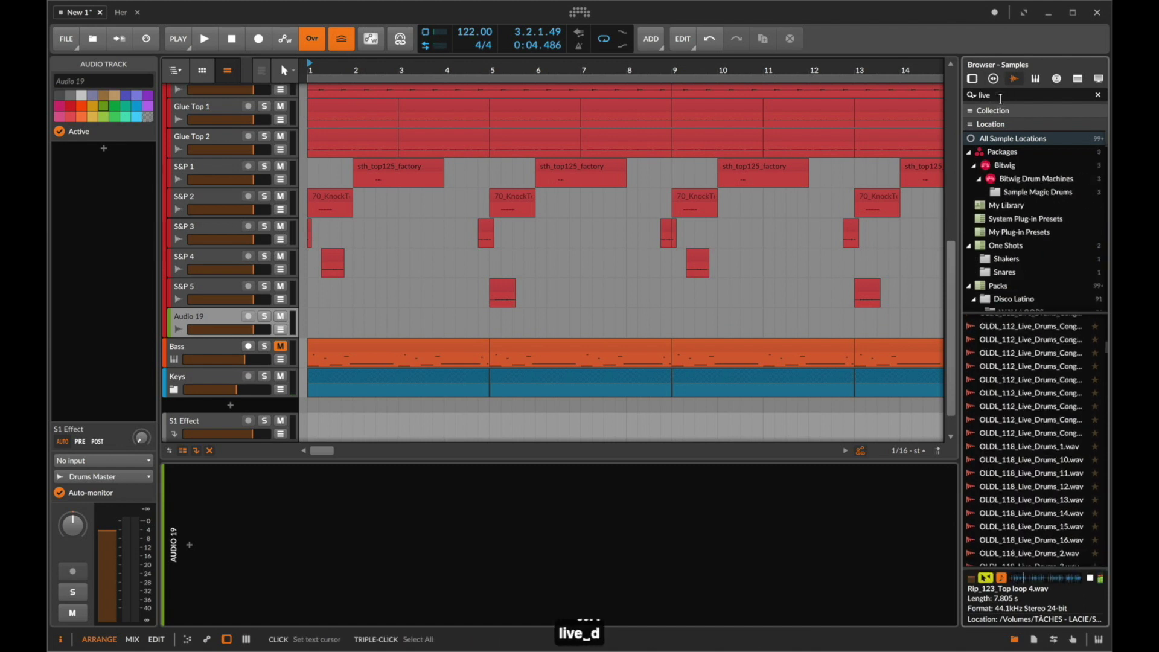
{"action": "type", "text": " drum"}
{"action": "left_click", "coordinate": [1083, 468]}
{"action": "scroll", "coordinate": [699, 294], "scroll_direction": "down", "scroll_amount": 1}
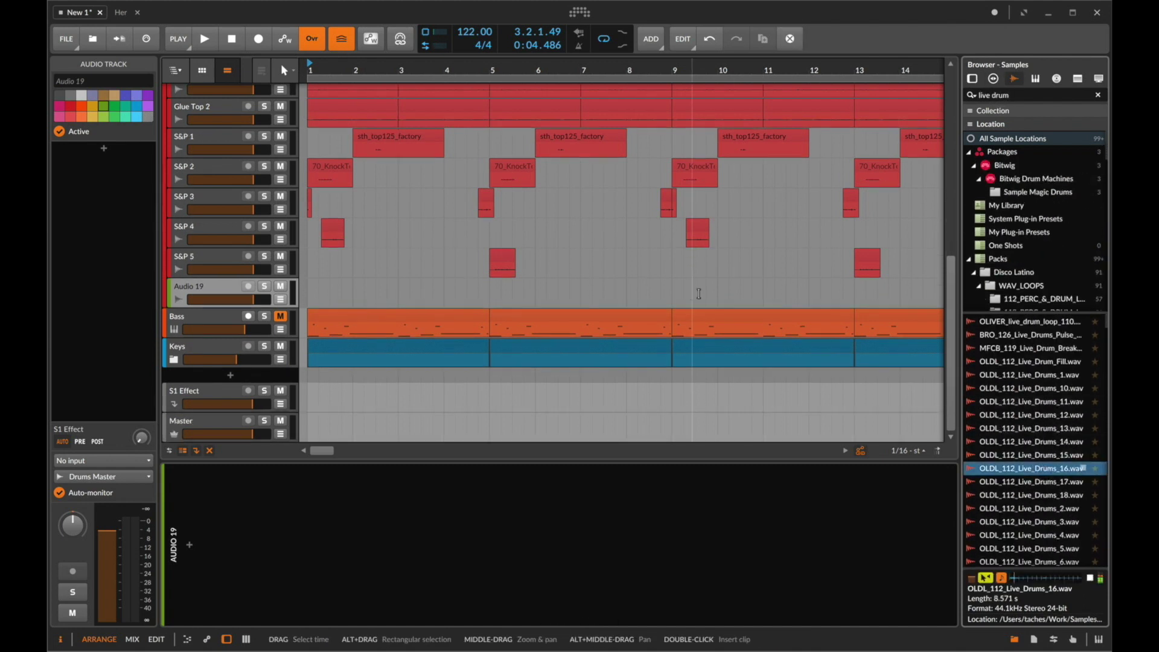
{"action": "key", "text": "Down"}
{"action": "key", "text": "Down"}
{"action": "key", "text": "Down"}
{"action": "key", "text": "Down"}
{"action": "key", "text": "Down"}
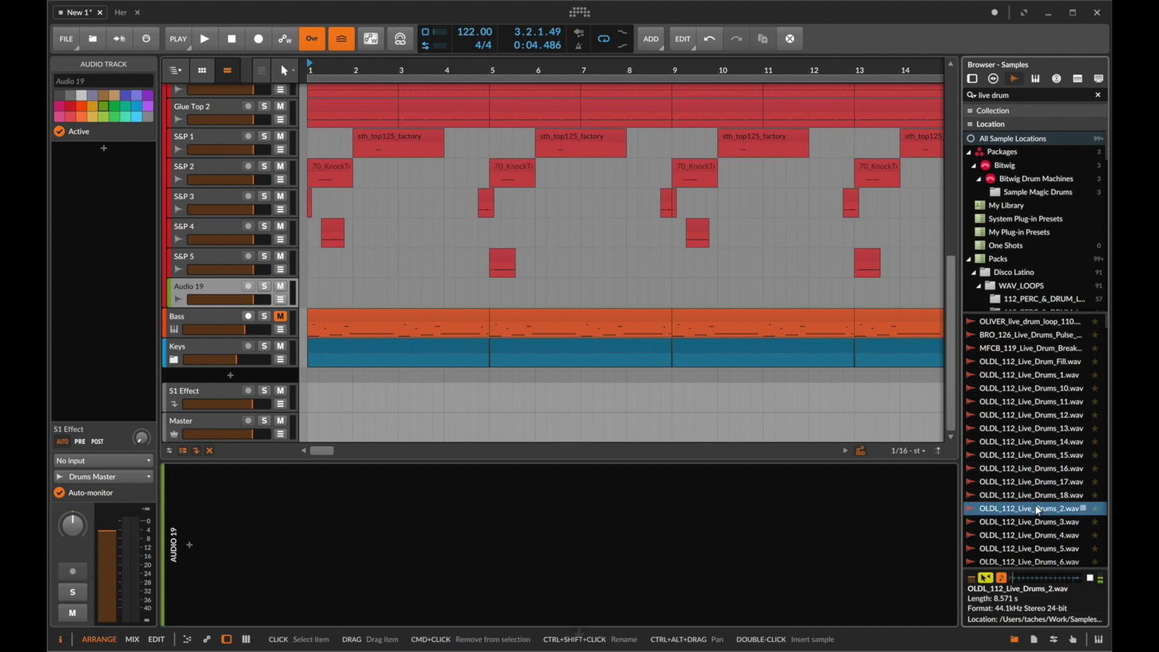
{"action": "key", "text": "Up"}
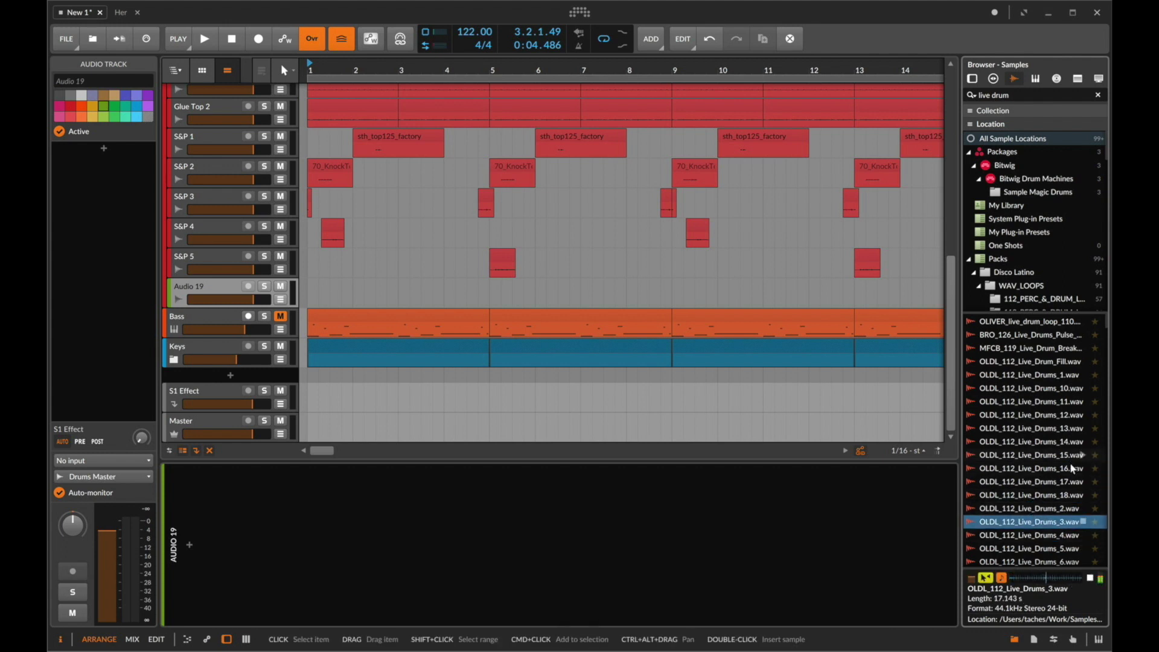
Place OLDL_112_Live_Drums_3.wav at bar 1 on the new audio track and start playback.
{"action": "left_click_drag", "start_coordinate": [668, 60], "coordinate": [665, 65]}
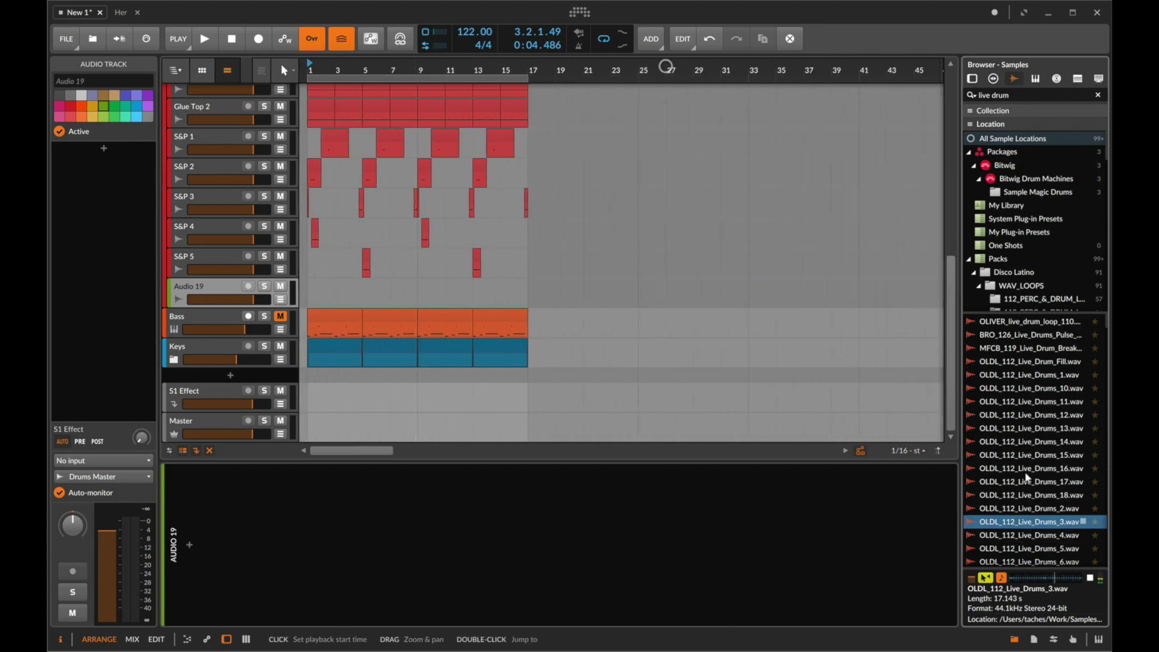
{"action": "left_click_drag", "start_coordinate": [1012, 523], "coordinate": [308, 291]}
{"action": "key", "text": "space"}
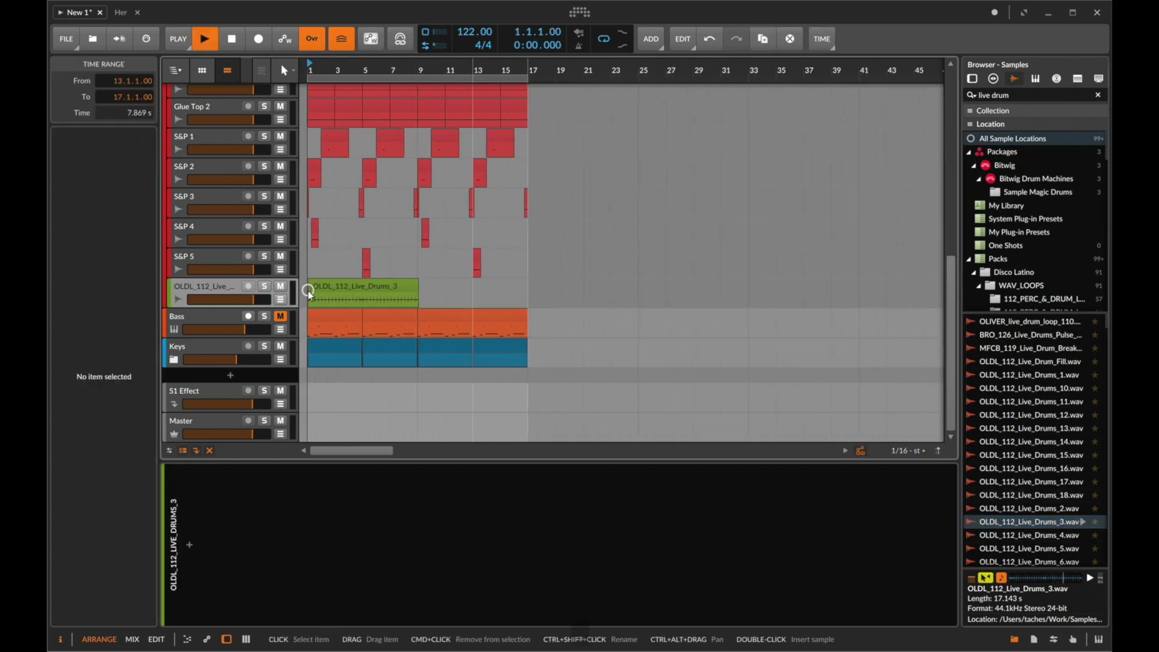
Split the OLDL_112_Live_Drums_3 clip at 4.4.1 and delete the part before the split.
{"action": "left_click_drag", "start_coordinate": [314, 62], "coordinate": [317, 59]}
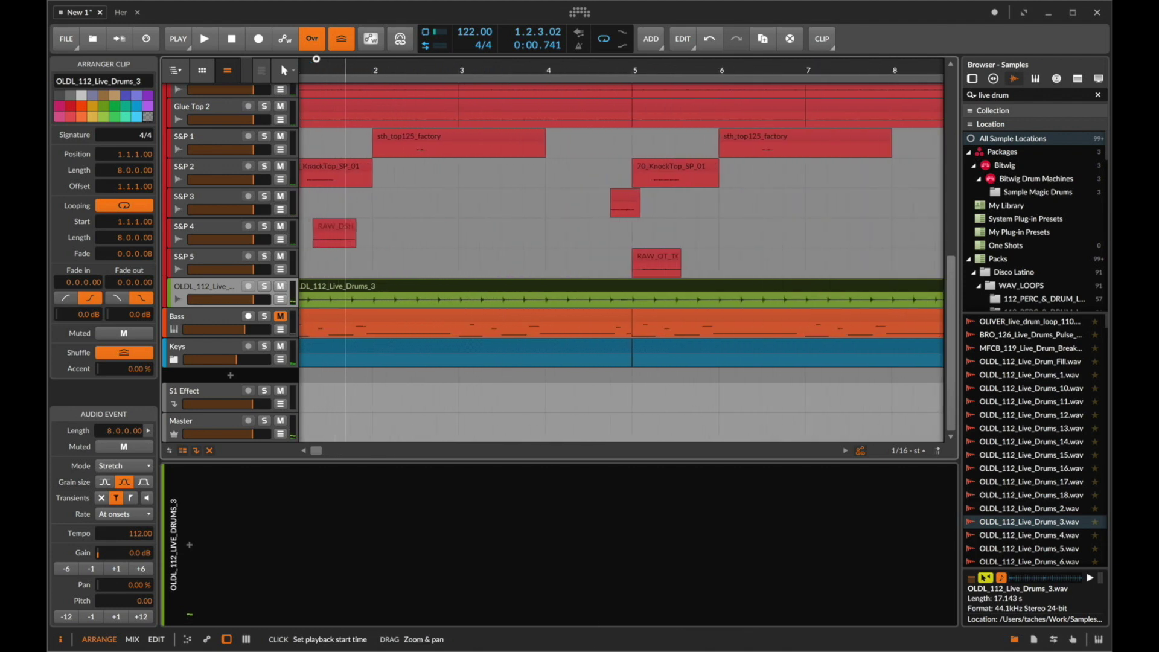
{"action": "scroll", "coordinate": [561, 288], "scroll_direction": "left", "scroll_amount": 1}
{"action": "left_click", "coordinate": [631, 299]}
{"action": "key", "text": "super+e"}
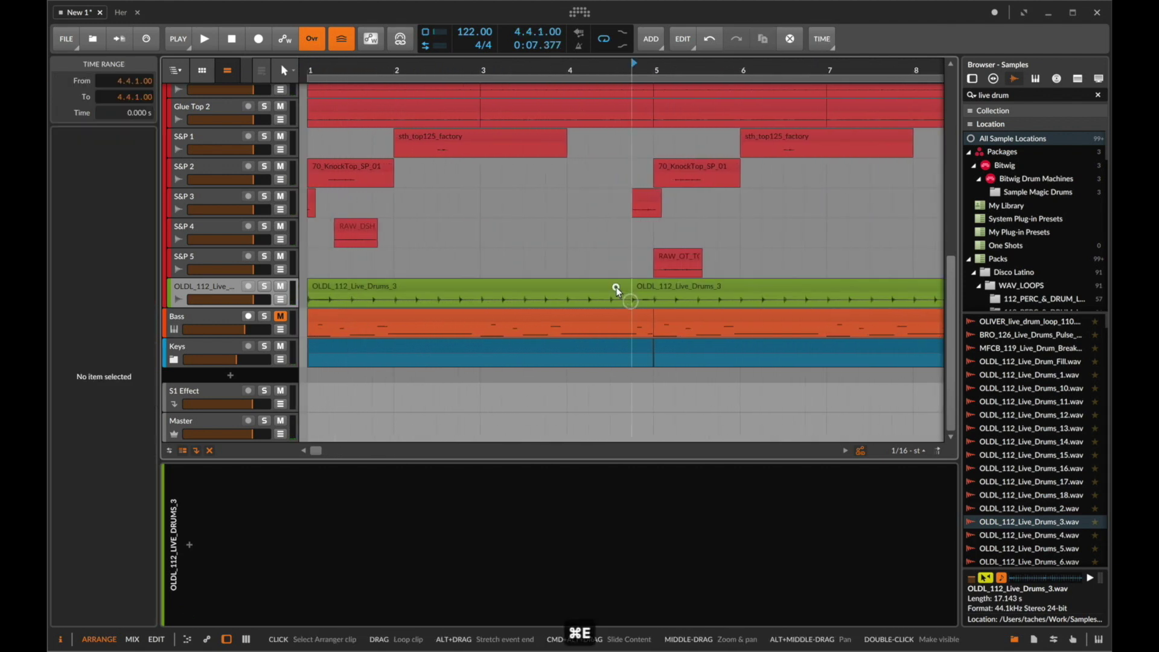
{"action": "left_click", "coordinate": [616, 287]}
{"action": "key", "text": "BackSpace"}
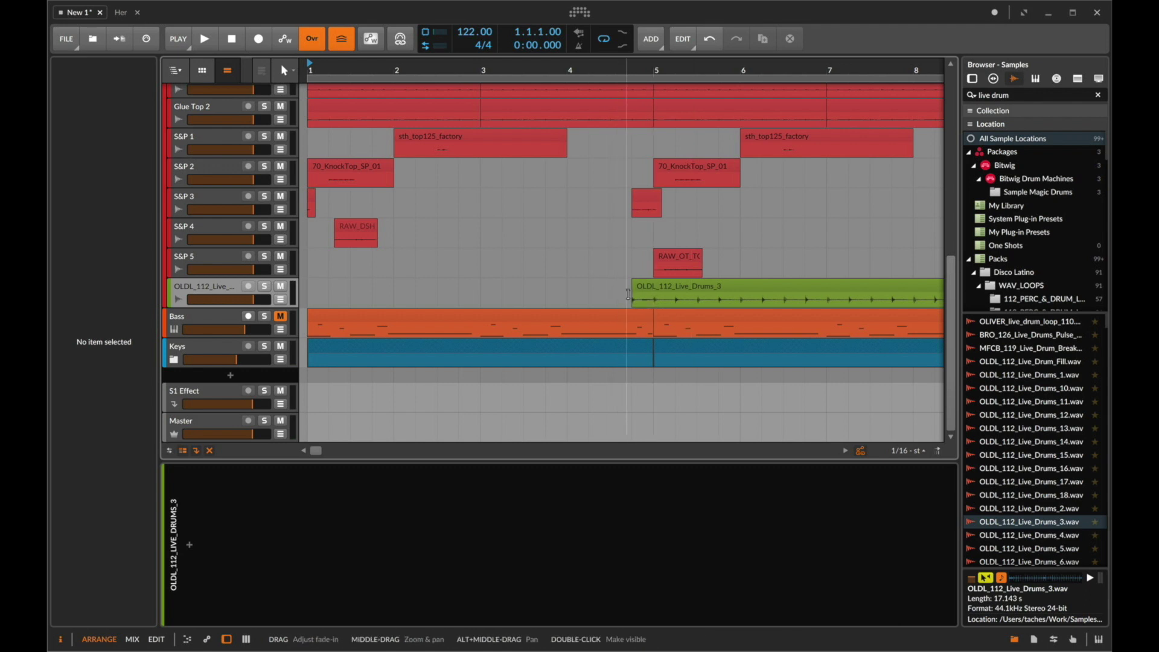
Solo the OLDL_112_Live_Drums_3 track and play the loop from around bar 5 to find usable hits.
{"action": "left_click", "coordinate": [644, 294]}
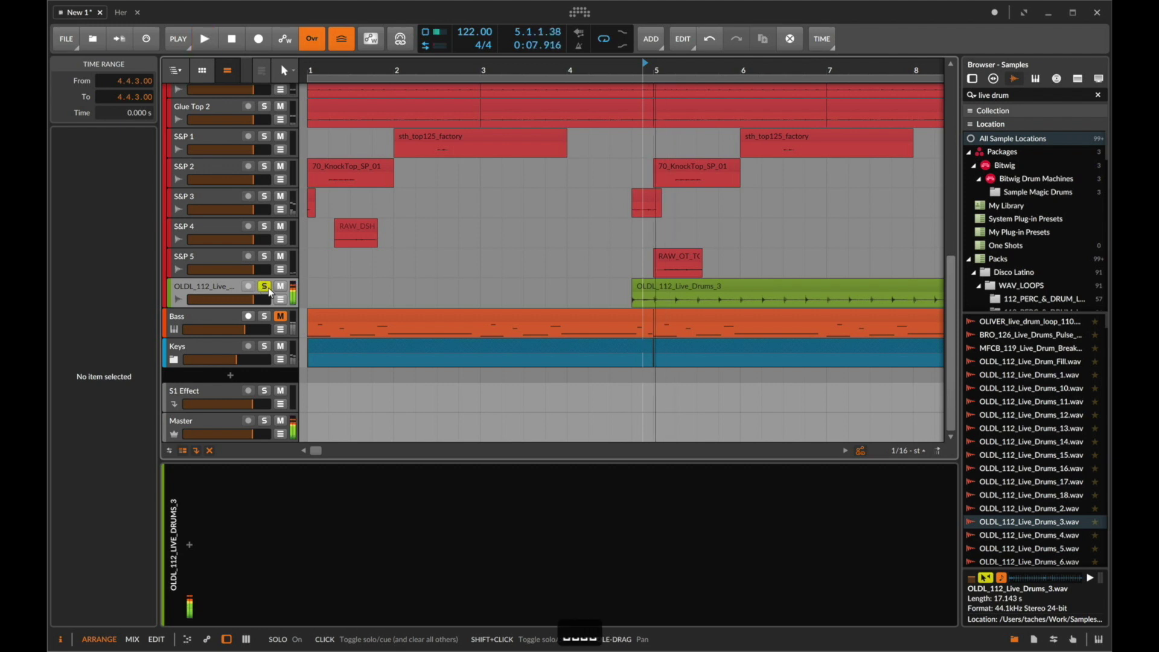
{"action": "left_click", "coordinate": [665, 301]}
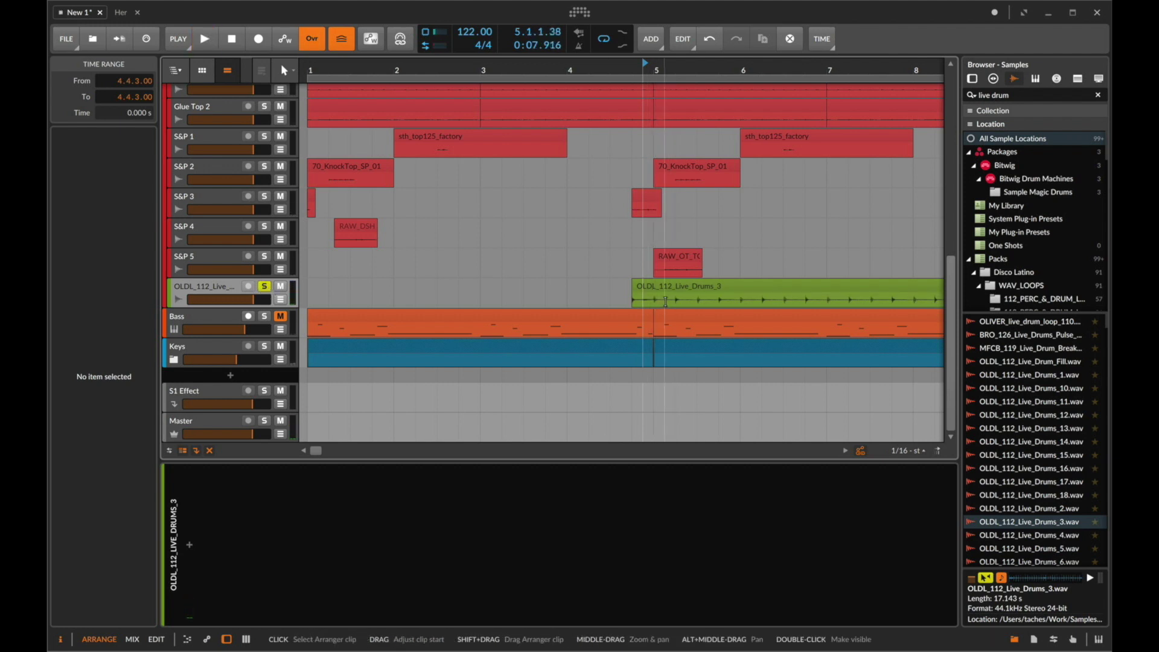
{"action": "key", "text": "space"}
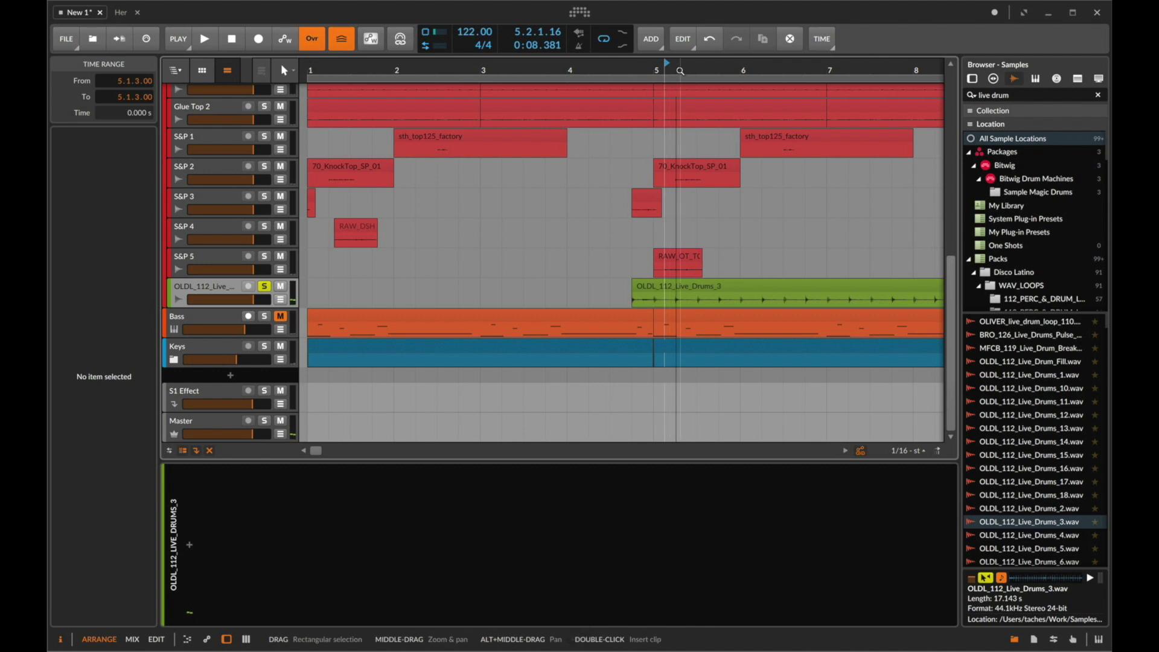
{"action": "left_click_drag", "start_coordinate": [679, 68], "coordinate": [631, 283]}
{"action": "left_click", "coordinate": [564, 301]}
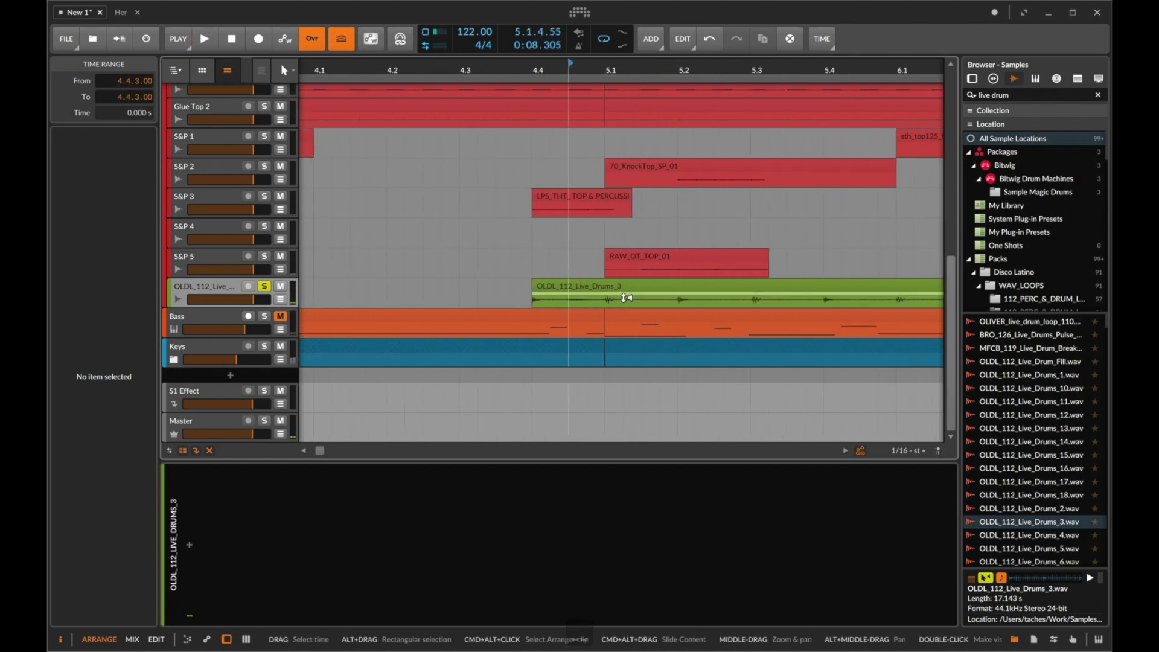
Replace the live drum range 5.1.1 to 5.1.3 with the slice from 5.2.3, and delete the piece between 5.1.3 and 5.2.3.
{"action": "left_click_drag", "start_coordinate": [612, 301], "coordinate": [631, 301]}
{"action": "key", "text": "BackSpace"}
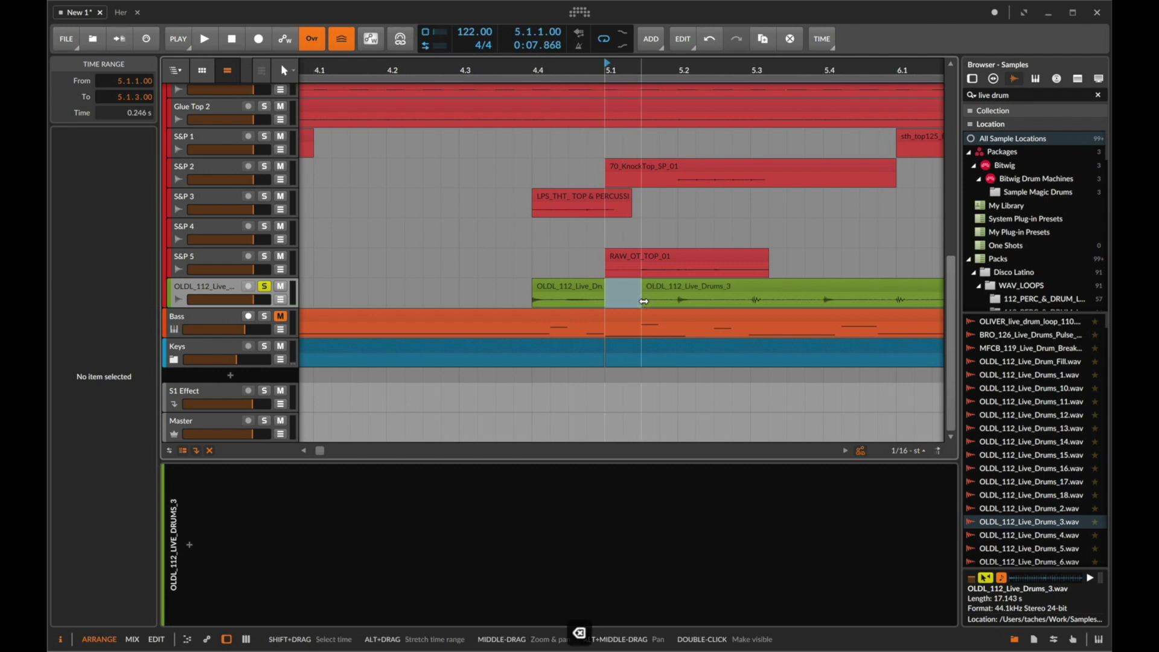
{"action": "left_click", "coordinate": [753, 300]}
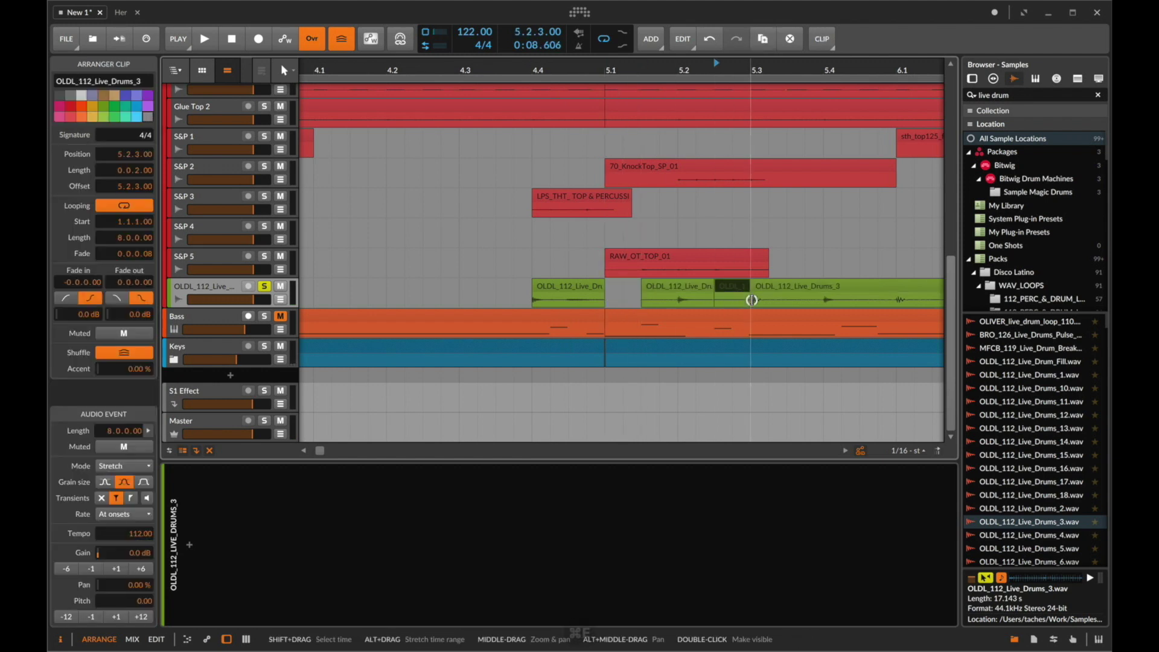
{"action": "left_click", "coordinate": [660, 287]}
{"action": "key", "text": "BackSpace"}
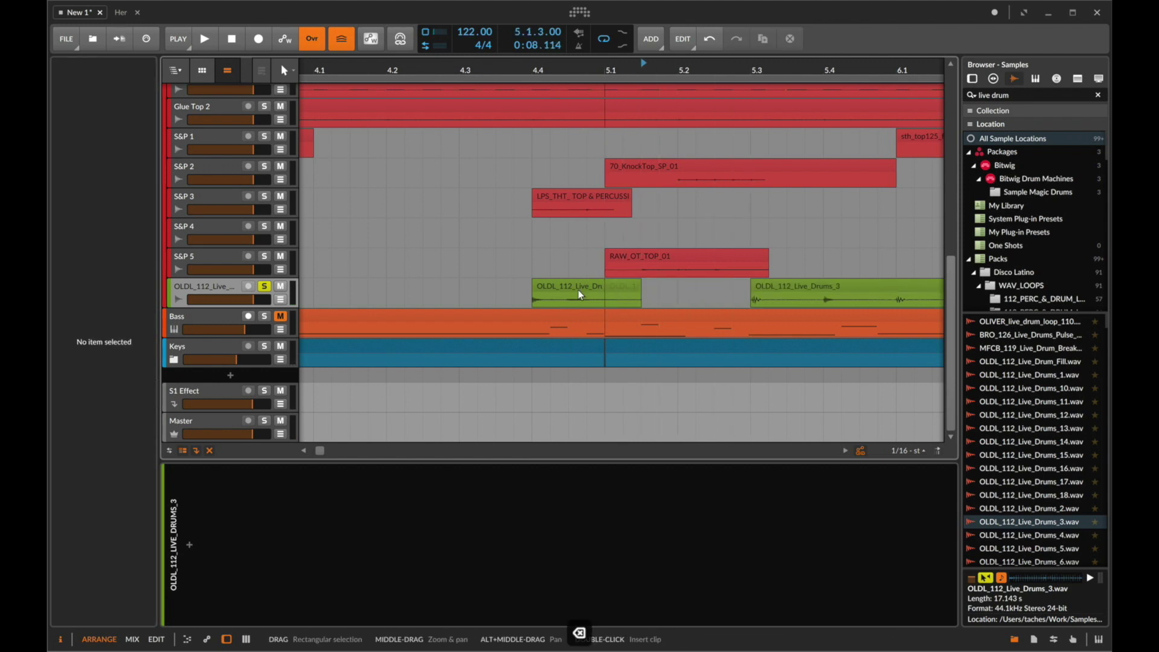
Split the first live drum clip at 4.4.3, delete the part before the split, and play back from 4.3.4.
{"action": "left_click", "coordinate": [562, 298]}
{"action": "key", "text": "super+e"}
{"action": "left_click", "coordinate": [555, 294]}
{"action": "key", "text": "BackSpace"}
{"action": "left_click", "coordinate": [515, 293]}
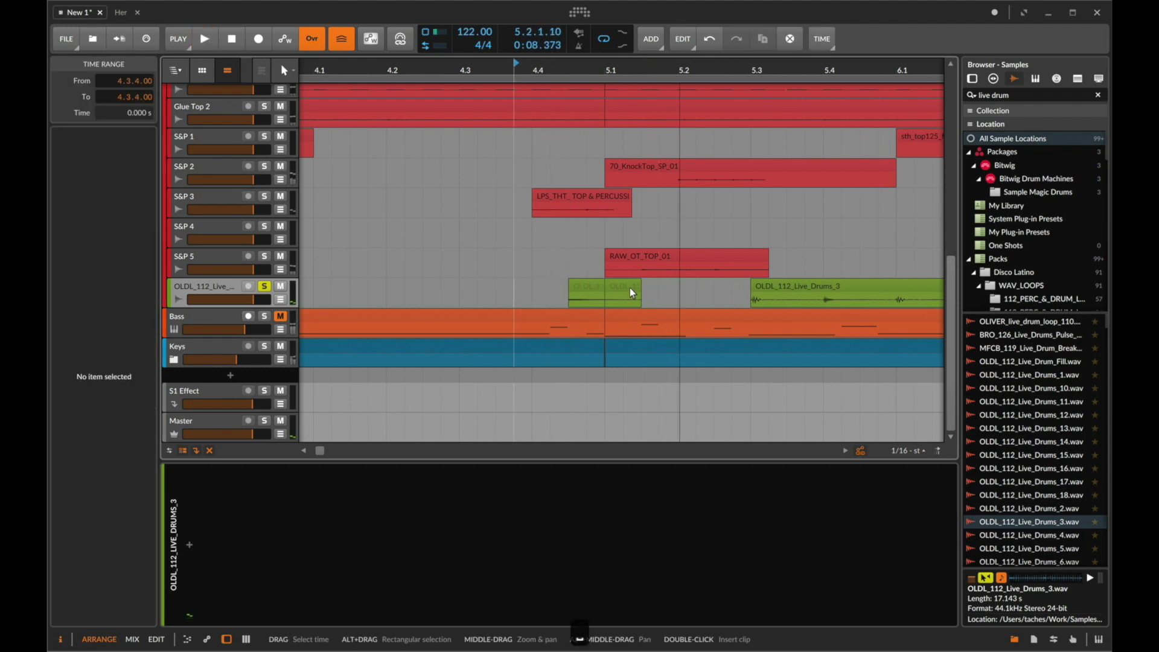
{"action": "key", "text": "space"}
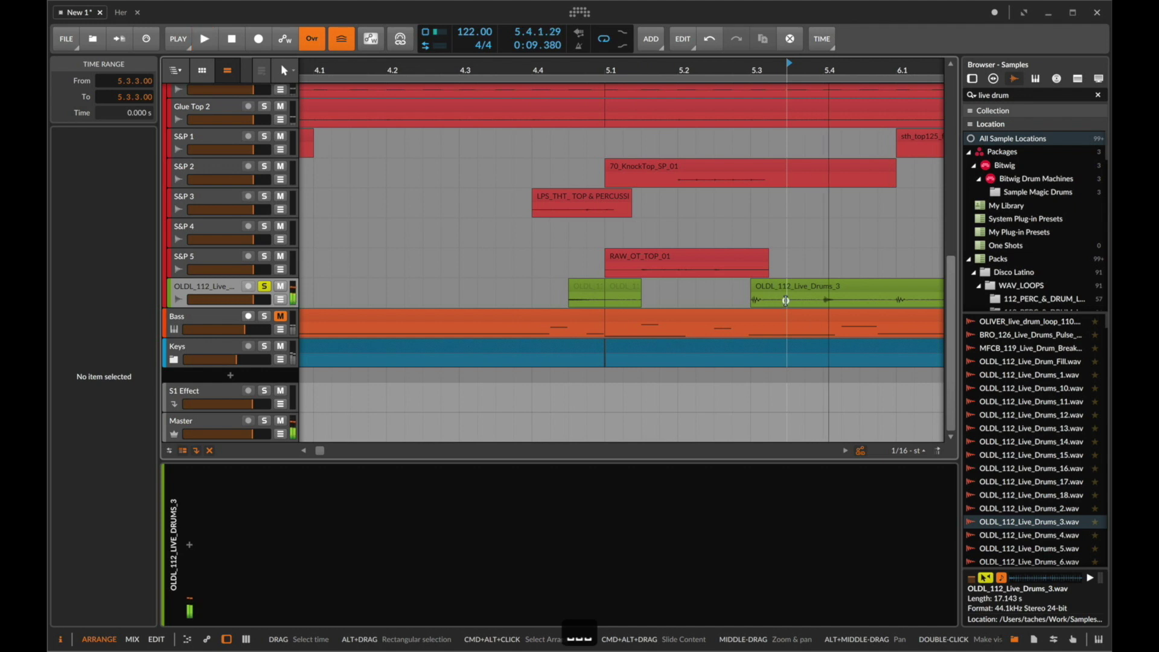
{"action": "key", "text": "space"}
Cut the slice from 5.3.3 to 5.4.1, move it over the slice at 5.1.1, and play back from 4.2.3.
{"action": "left_click_drag", "start_coordinate": [786, 300], "coordinate": [657, 288]}
{"action": "key", "text": "super+e"}
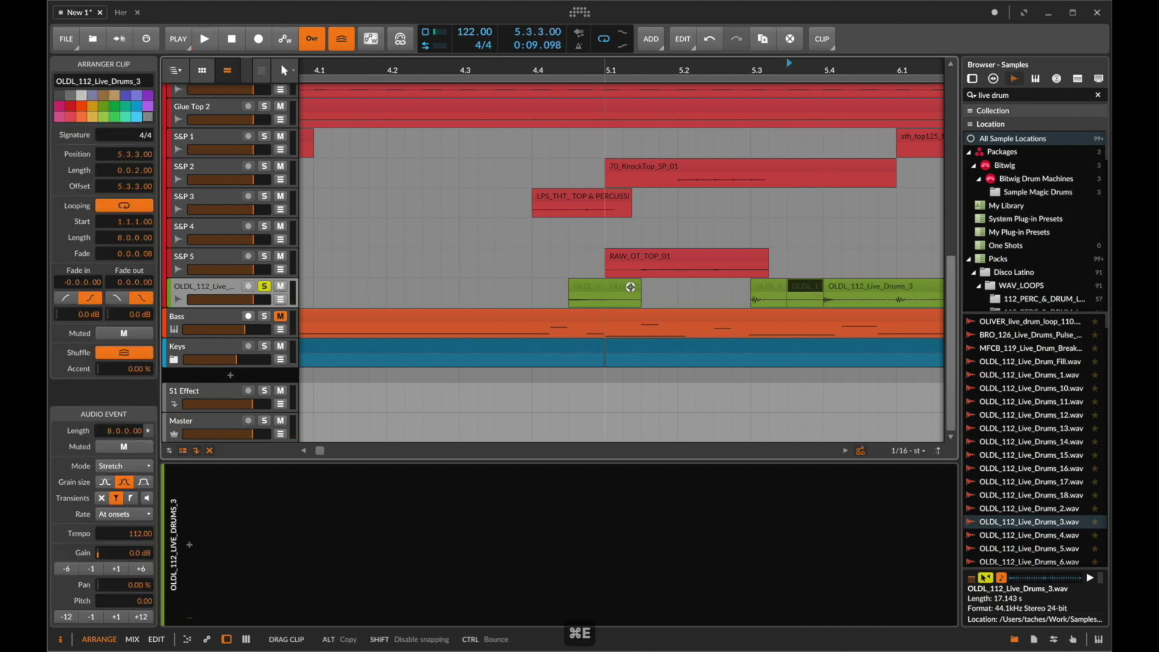
{"action": "key", "text": "Delete"}
{"action": "left_click", "coordinate": [591, 289]}
{"action": "key", "text": "space"}
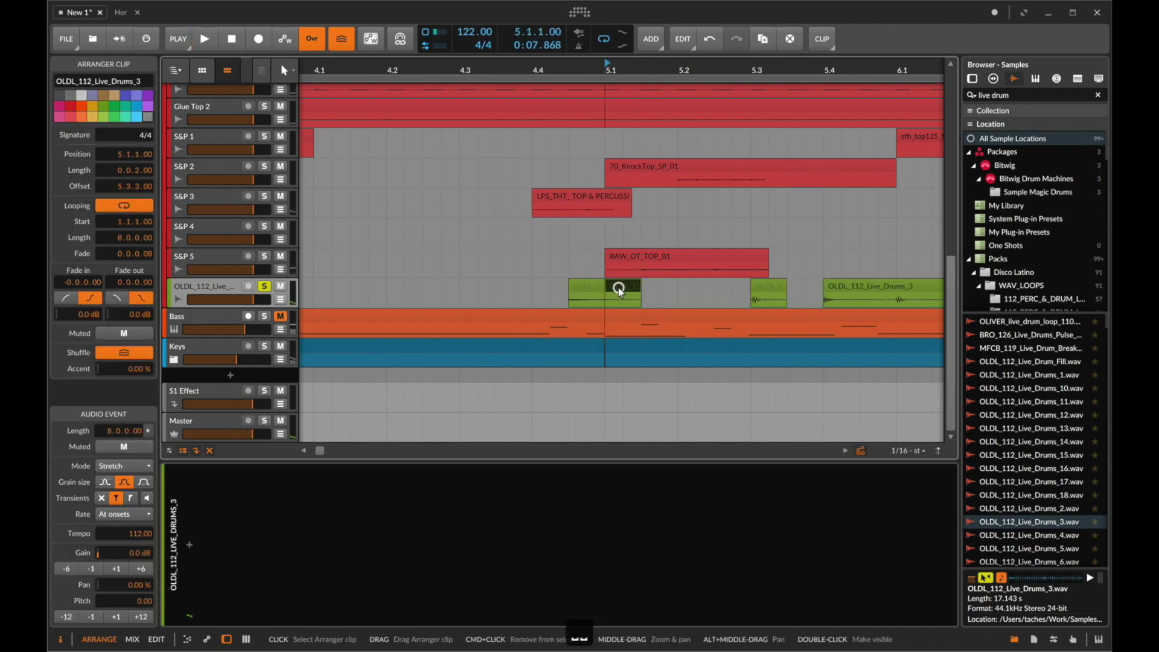
{"action": "left_click", "coordinate": [136, 567]}
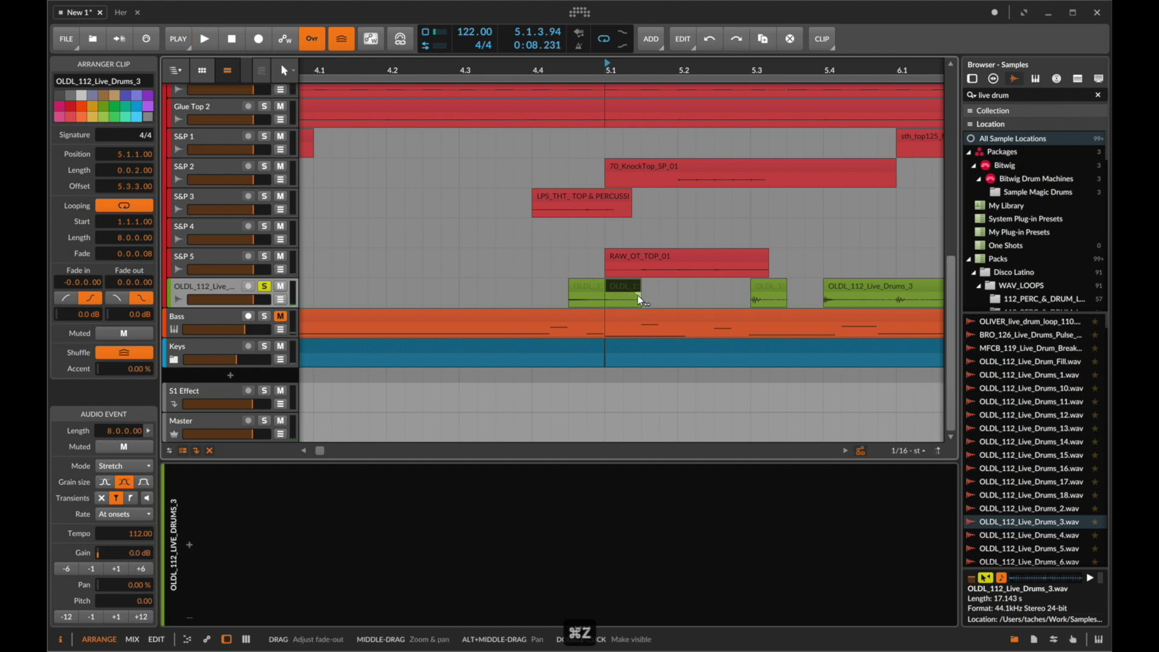
{"action": "left_click", "coordinate": [431, 298]}
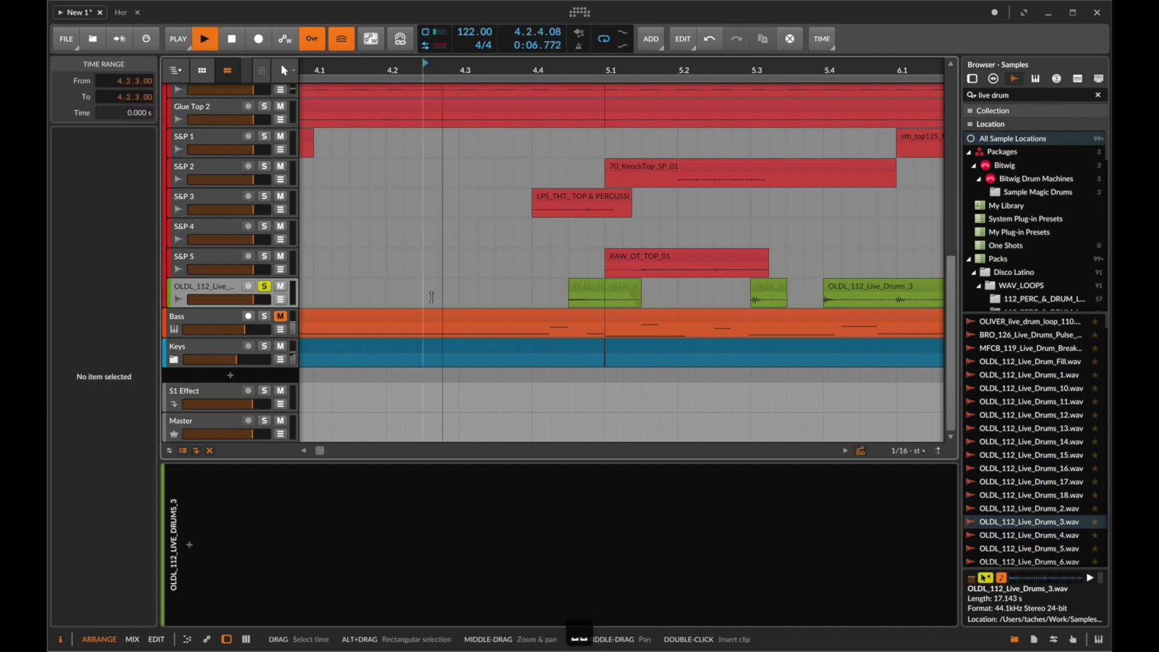
{"action": "key", "text": "space"}
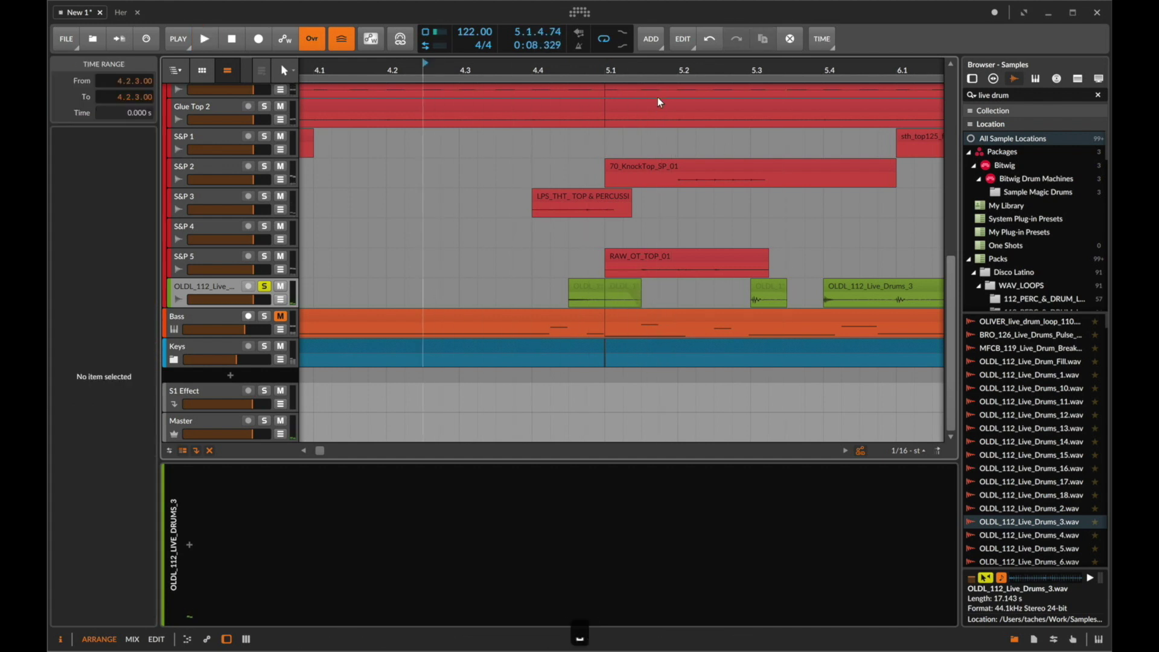
Delete the leftover live drum clips after 5.1.3, keeping only the short pair around bar 5.
{"action": "left_click_drag", "start_coordinate": [660, 72], "coordinate": [645, 72]}
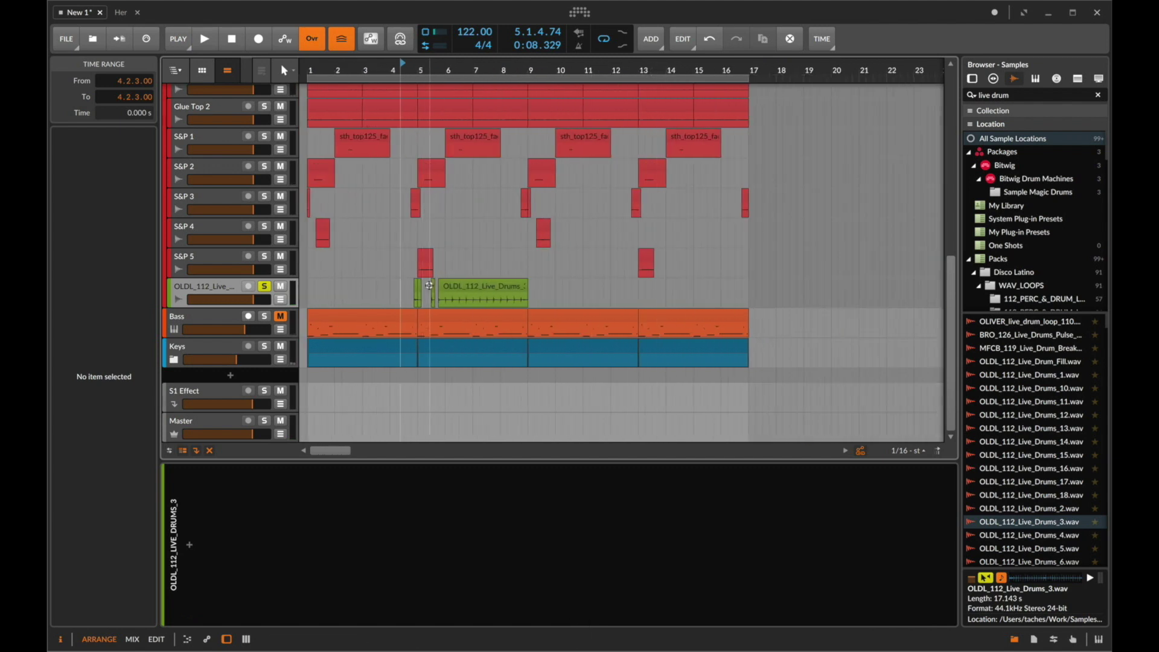
{"action": "left_click_drag", "start_coordinate": [428, 286], "coordinate": [592, 285]}
{"action": "key", "text": "Delete"}
Rename the OLDL_112_Live_Drums_3 track as S&P 6.
{"action": "left_click", "coordinate": [226, 284]}
{"action": "key", "text": "super+r"}
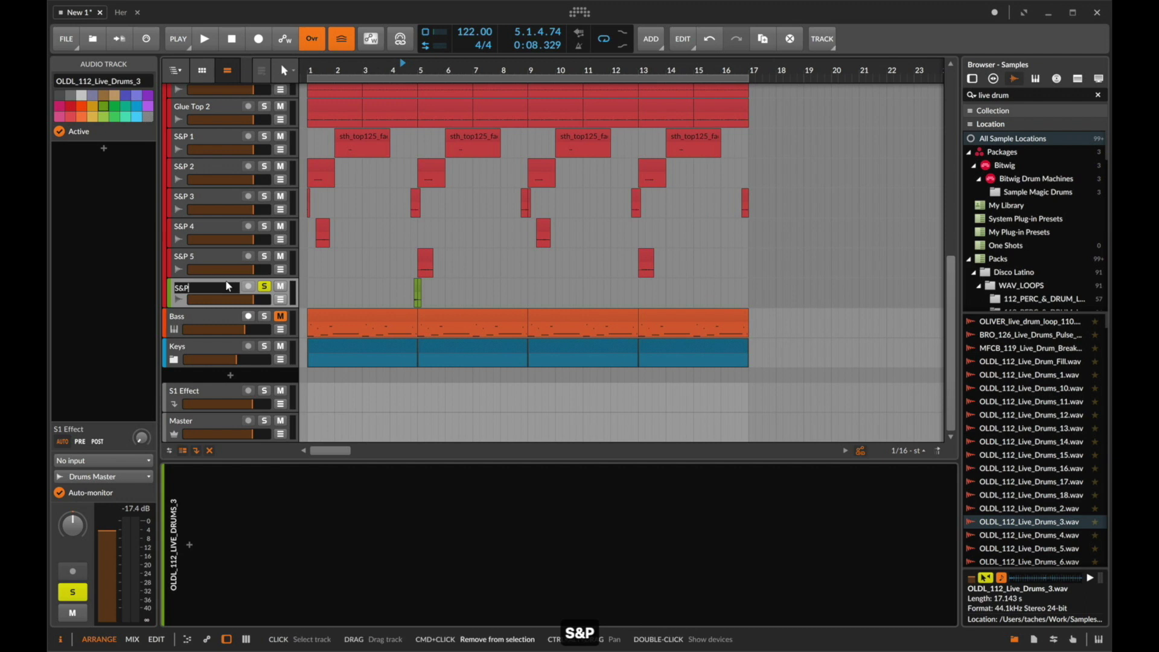
{"action": "type", "text": "S&P 6"}
{"action": "key", "text": "Return"}
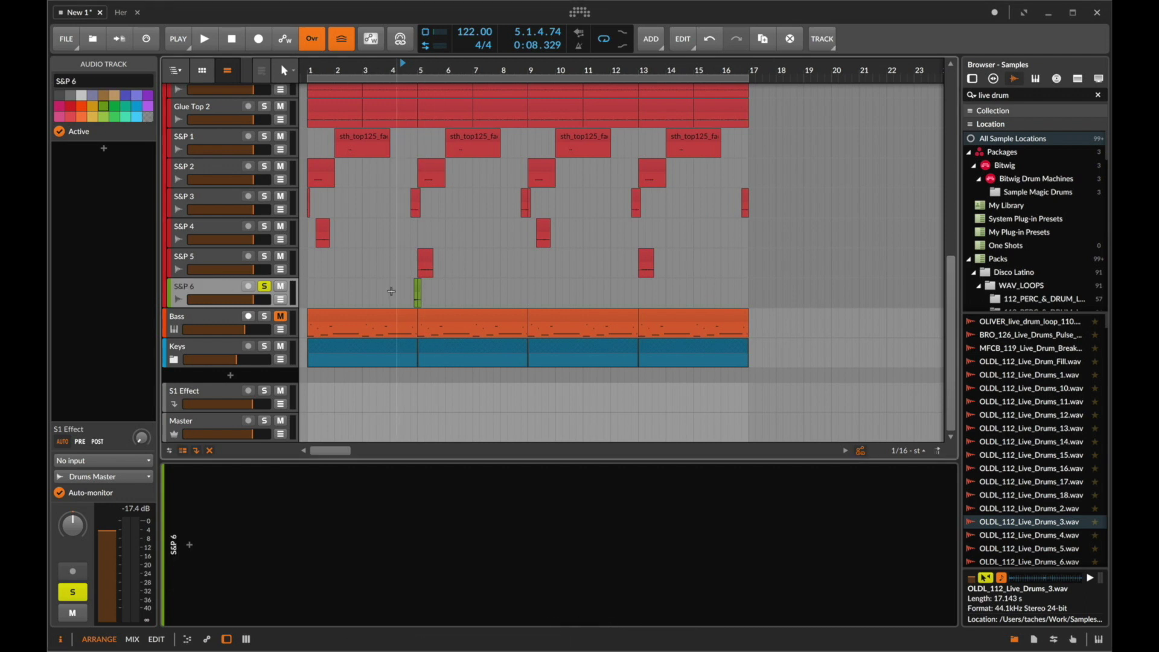
Unsolo the S&P 6 track, play the arrangement from 2.4.3, and rename the track as Open/Close Hat.
{"action": "left_click", "coordinate": [358, 297]}
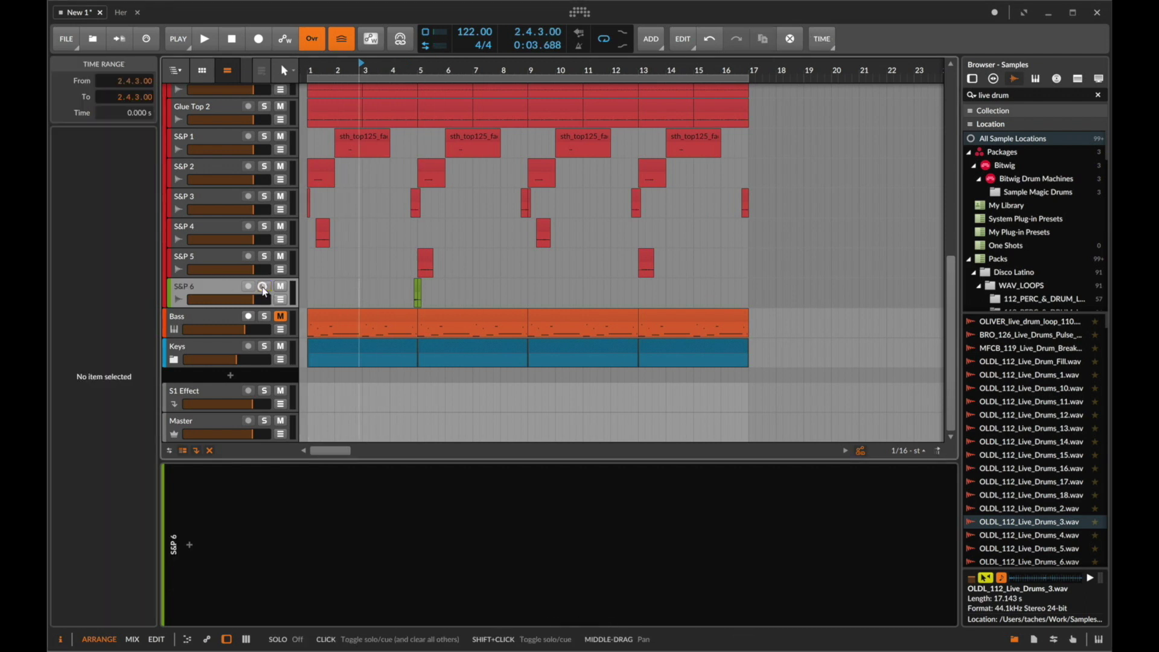
{"action": "key", "text": "space"}
{"action": "left_click", "coordinate": [223, 285]}
{"action": "key", "text": "super+r"}
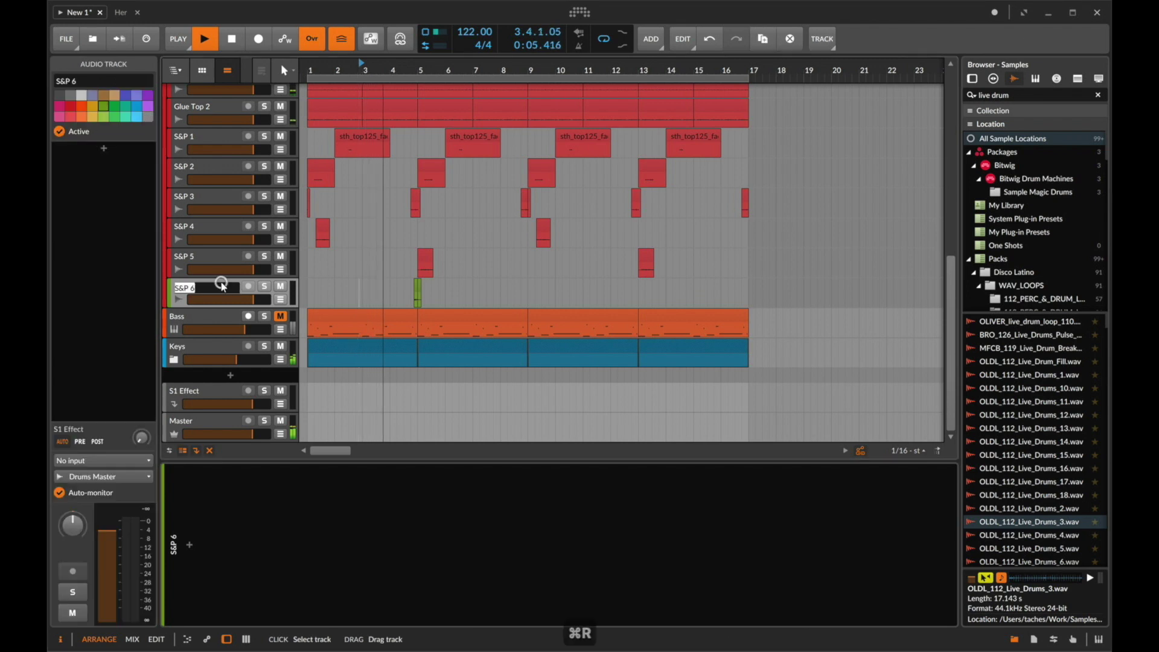
{"action": "type", "text": "Open hat"}
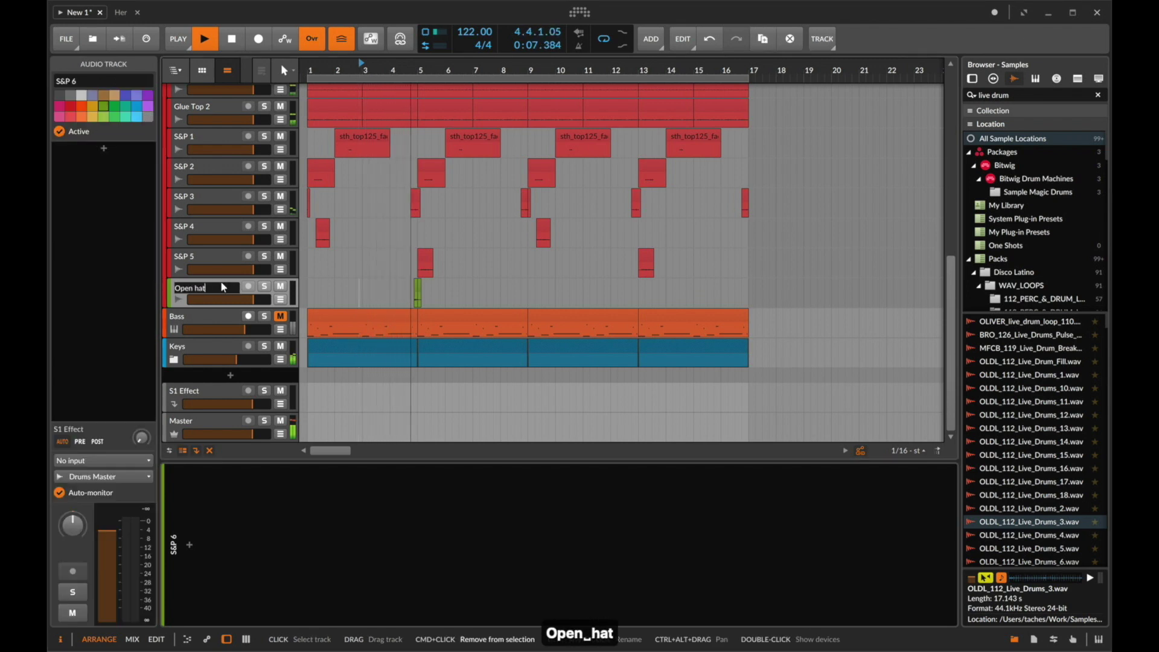
{"action": "key", "text": "BackSpace"}
{"action": "key", "text": "BackSpace"}
{"action": "key", "text": "BackSpace"}
{"action": "key", "text": "BackSpace"}
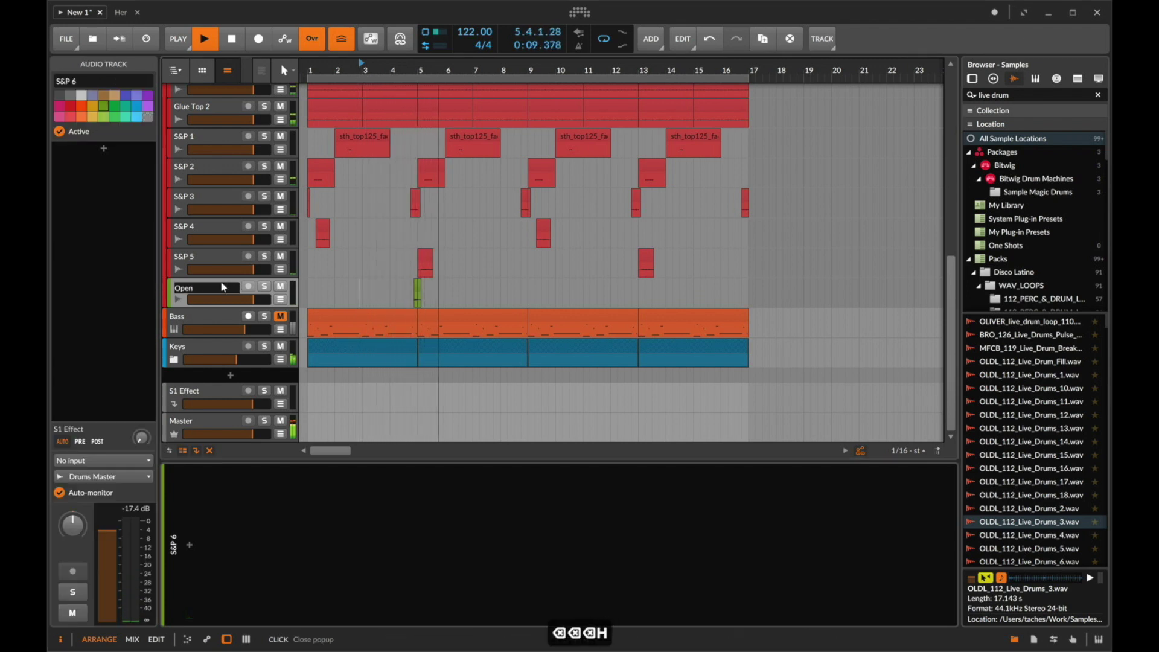
{"action": "type", "text": "Hat"}
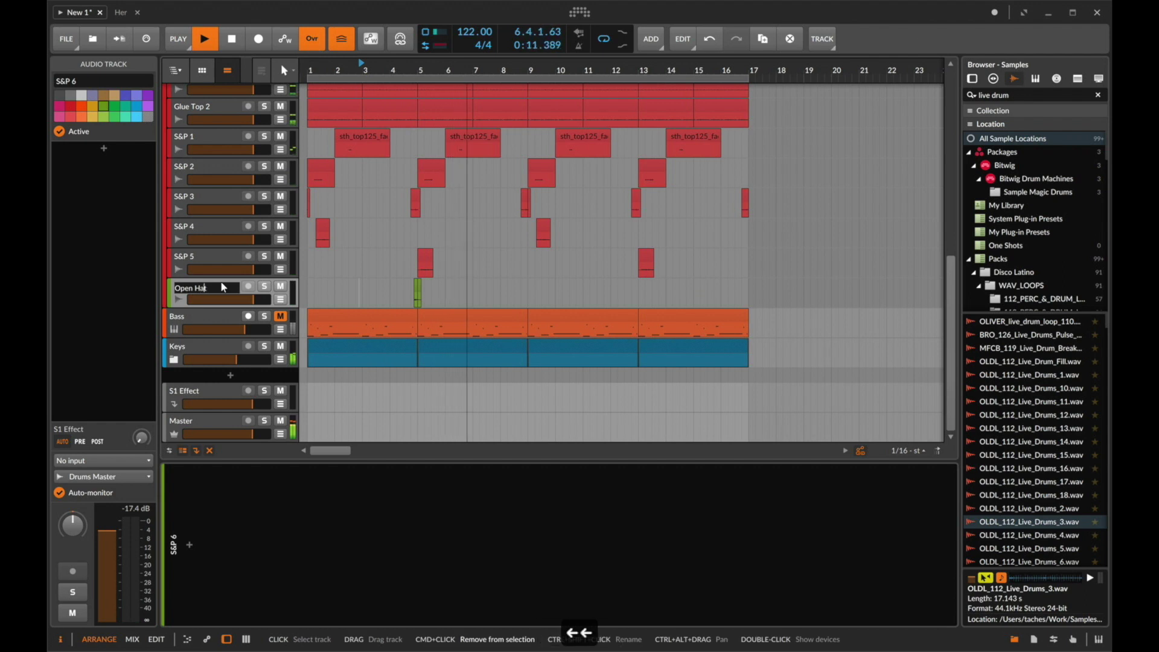
{"action": "key", "text": "Left"}
{"action": "key", "text": "Left"}
{"action": "key", "text": "Left"}
{"action": "key", "text": "Left"}
{"action": "type", "text": "/"}
{"action": "key", "text": "BackSpace"}
{"action": "key", "text": "Right"}
{"action": "type", "text": "/"}
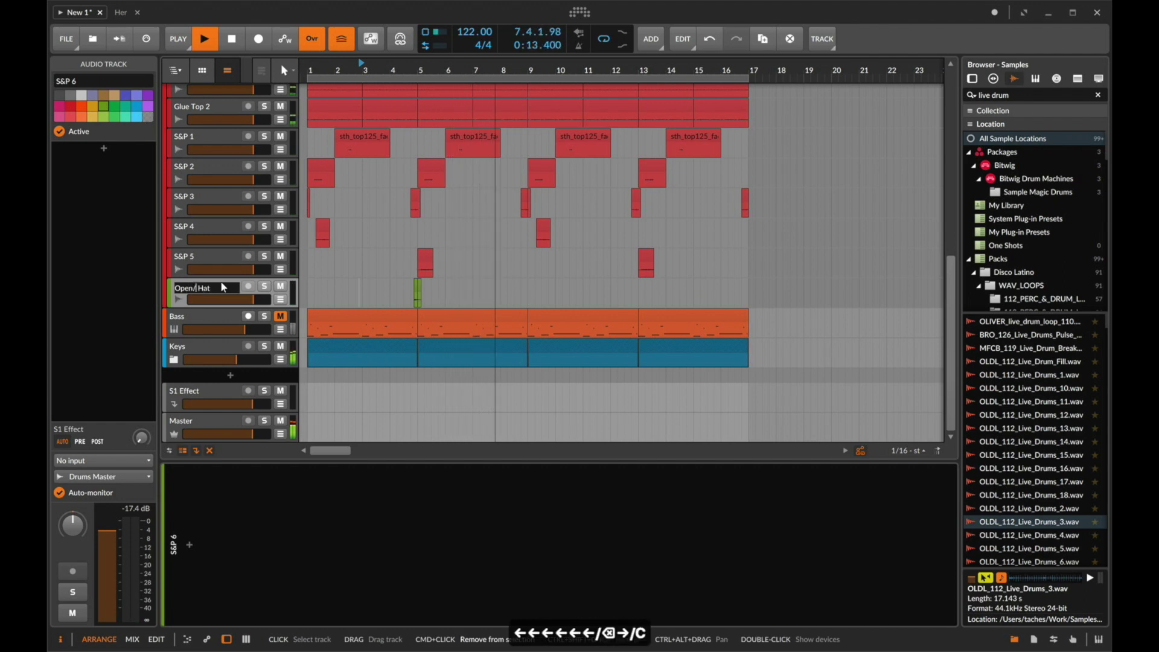
{"action": "type", "text": "Close"}
{"action": "key", "text": "Return"}
{"action": "key", "text": "space"}
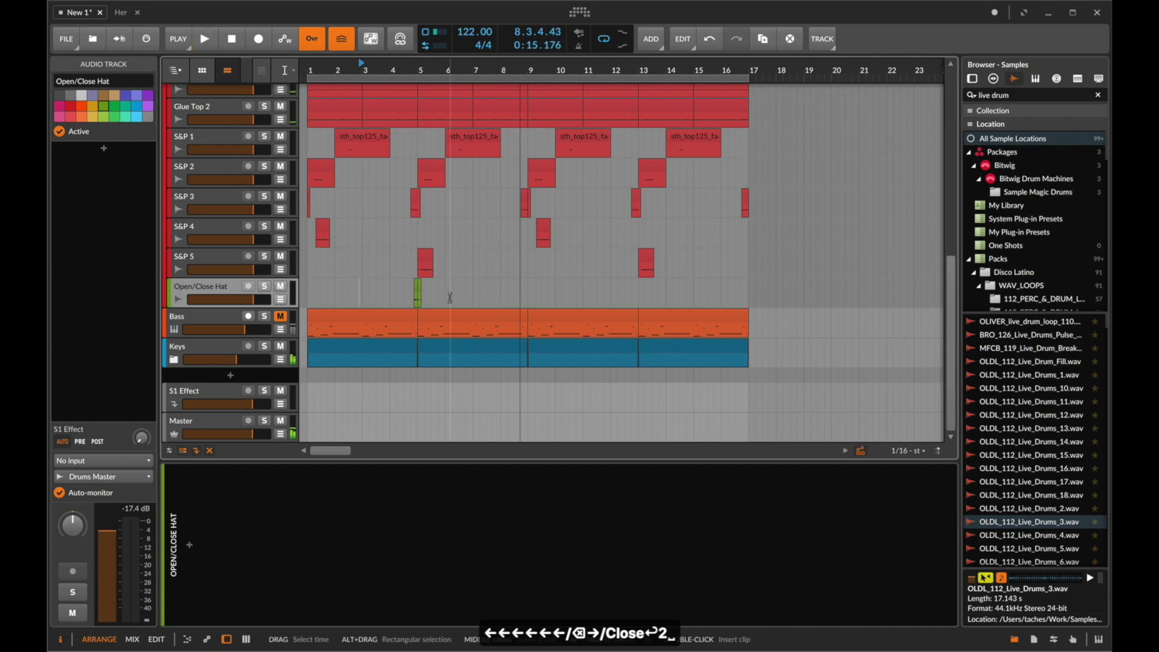
Copy the two-bar Open/Close Hat range starting at bar 4 on a 1/2 grid and paste it at bars 8, 12 and 16.
{"action": "key", "text": "super+2"}
{"action": "left_click_drag", "start_coordinate": [397, 294], "coordinate": [432, 294]}
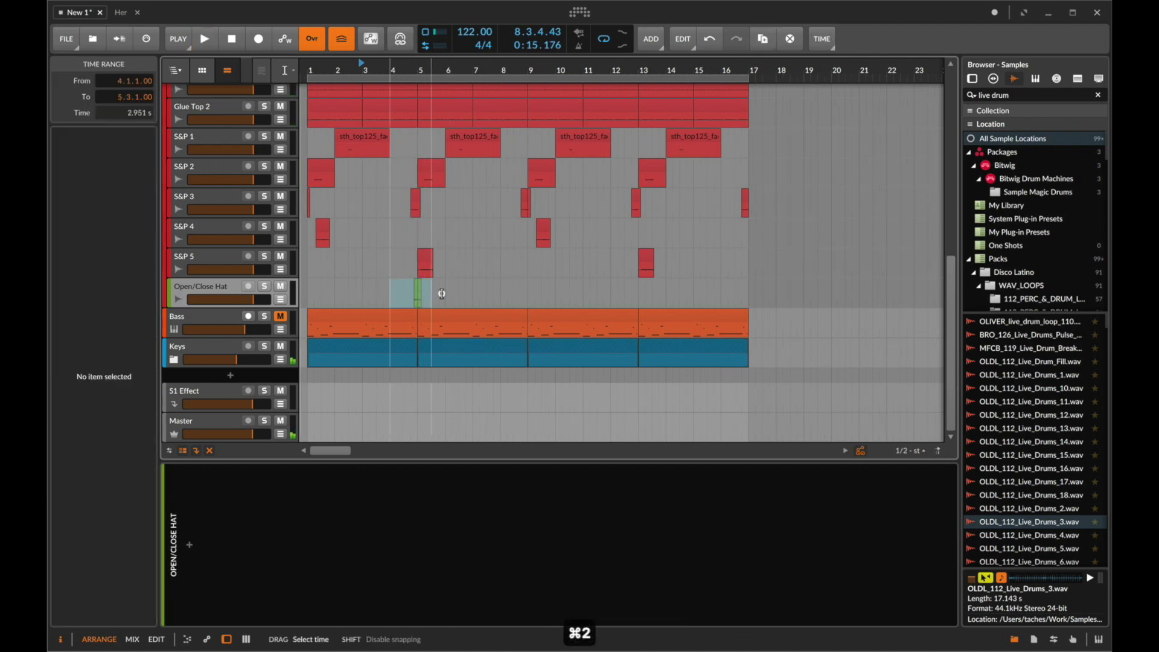
{"action": "key", "text": "super+c"}
{"action": "left_click", "coordinate": [503, 295]}
{"action": "key", "text": "super+v"}
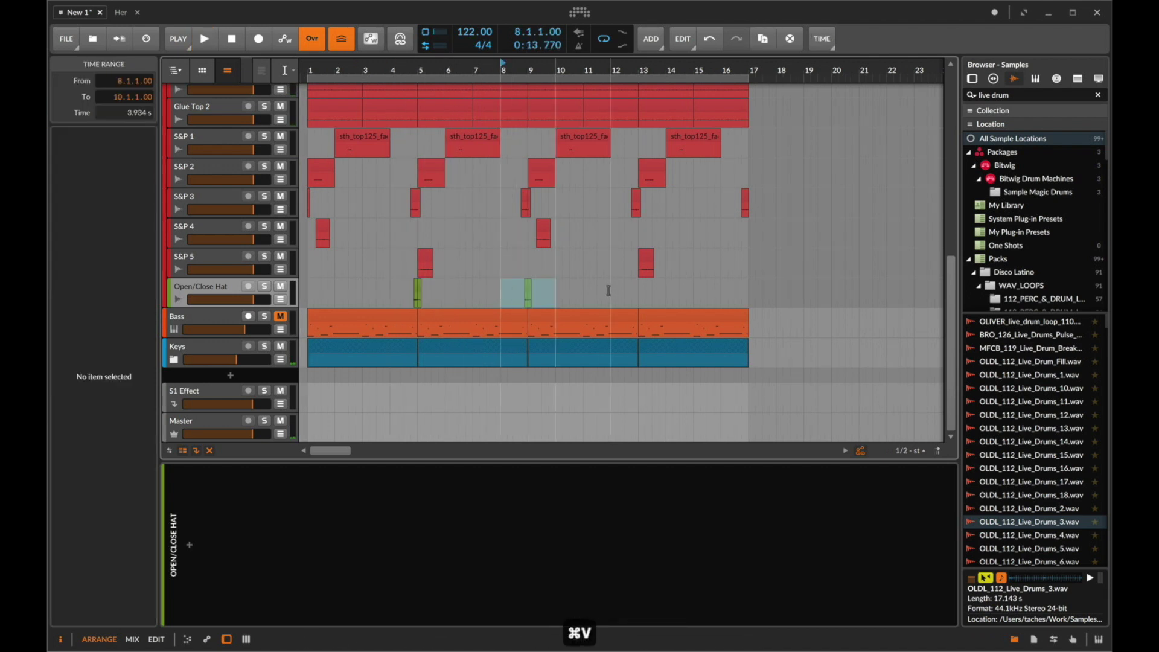
{"action": "left_click", "coordinate": [612, 291]}
{"action": "key", "text": "super+v"}
{"action": "left_click_drag", "start_coordinate": [725, 290], "coordinate": [789, 303]}
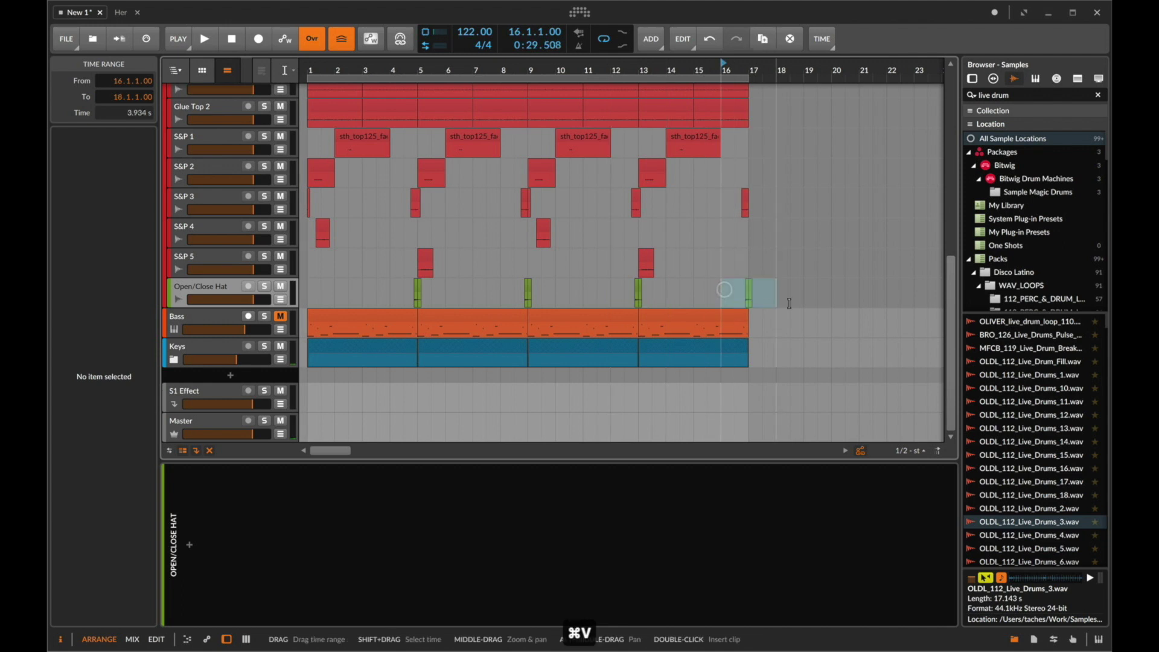
Play from 3.3.1, colour the Open/Close Hat track red, and move it above Glue Top 1 in the drum group.
{"action": "left_click", "coordinate": [373, 298]}
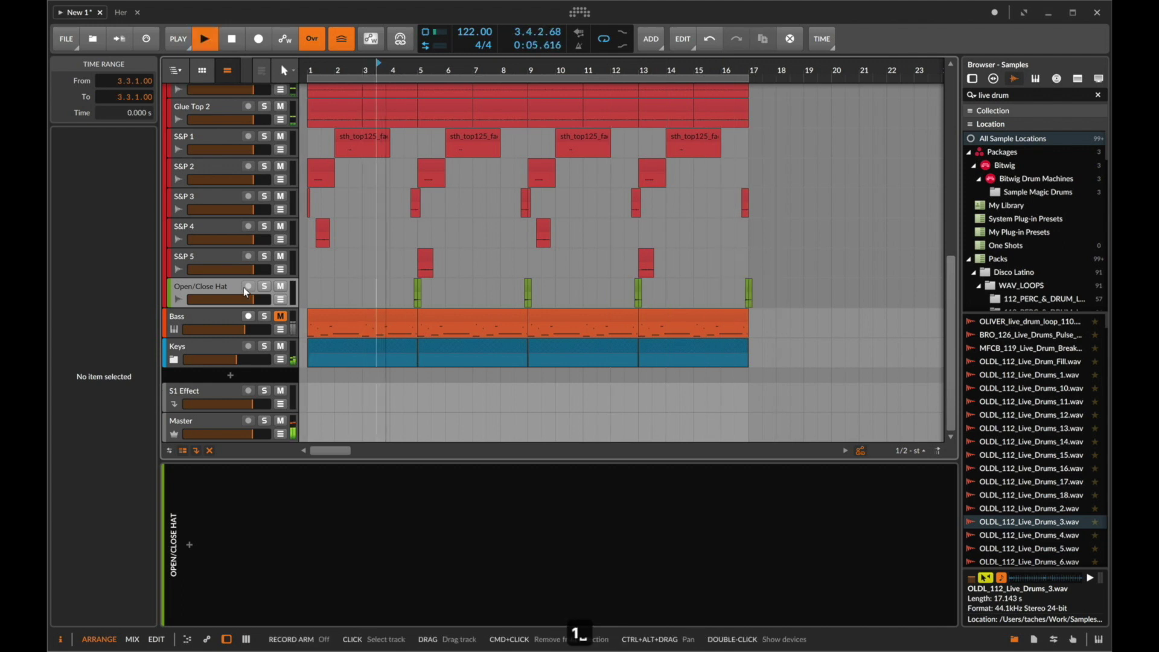
{"action": "right_click", "coordinate": [213, 296]}
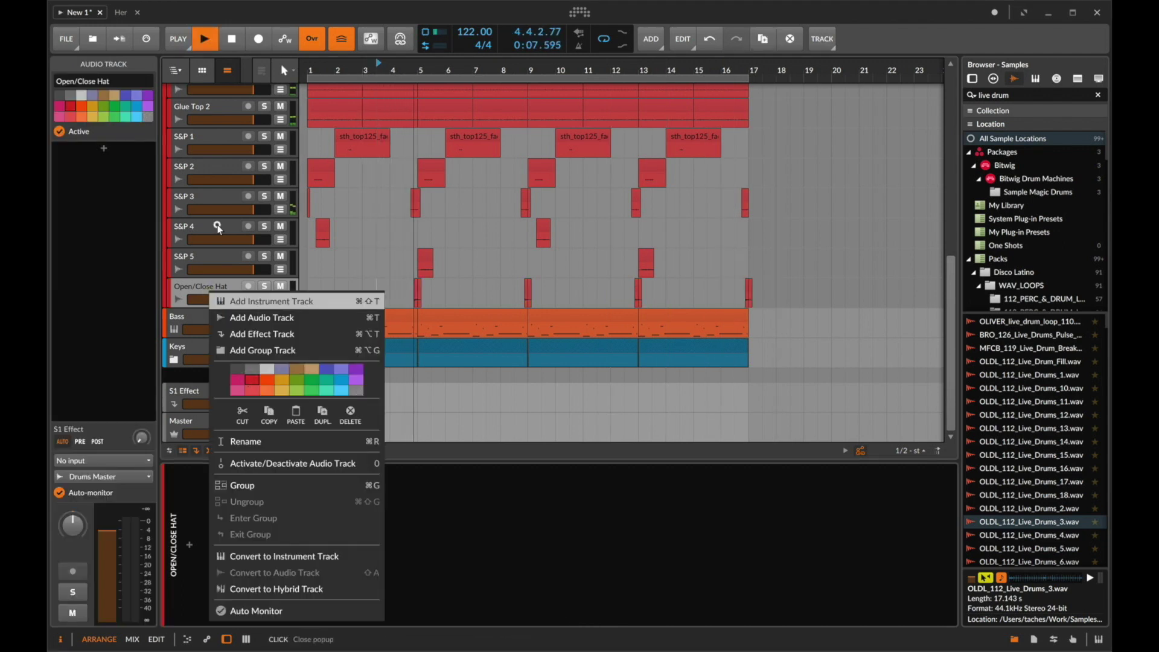
{"action": "left_click", "coordinate": [248, 379]}
{"action": "left_click_drag", "start_coordinate": [219, 86], "coordinate": [198, 114]}
{"action": "scroll", "coordinate": [561, 320], "scroll_direction": "down", "scroll_amount": 3}
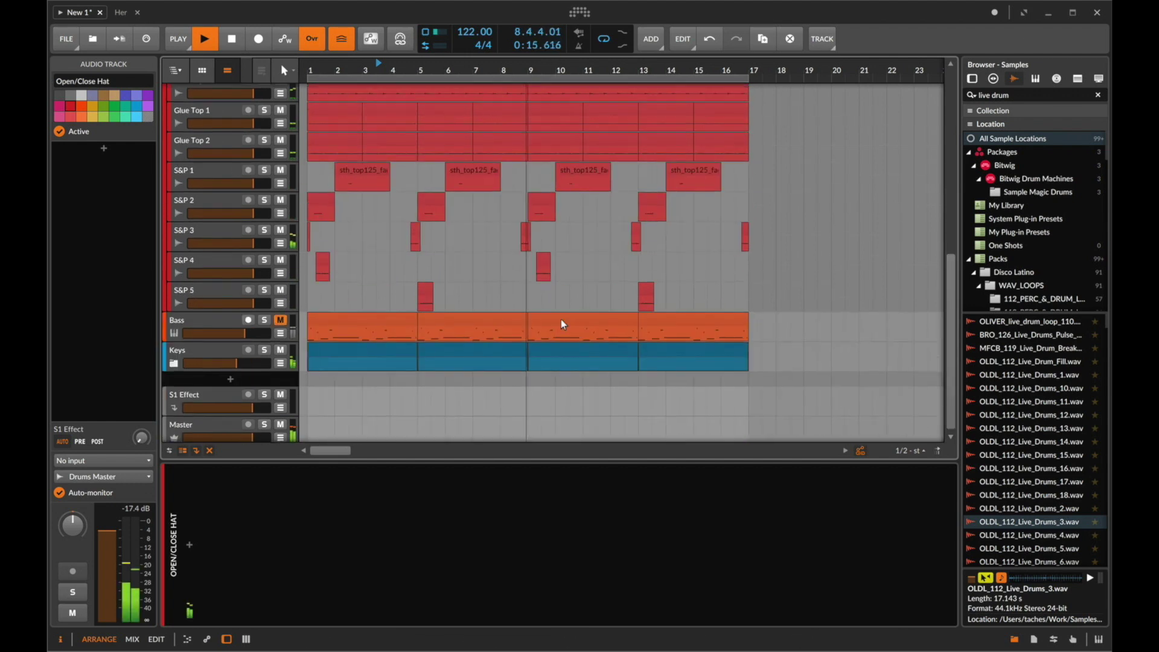
Add an audio track below S&P 5, audition OLDL_112_Live_Drums_Congas_20.wav, and place the loop at bar 1.
{"action": "left_click", "coordinate": [461, 305]}
{"action": "key", "text": "super+t"}
{"action": "scroll", "coordinate": [1033, 441], "scroll_direction": "down", "scroll_amount": 5}
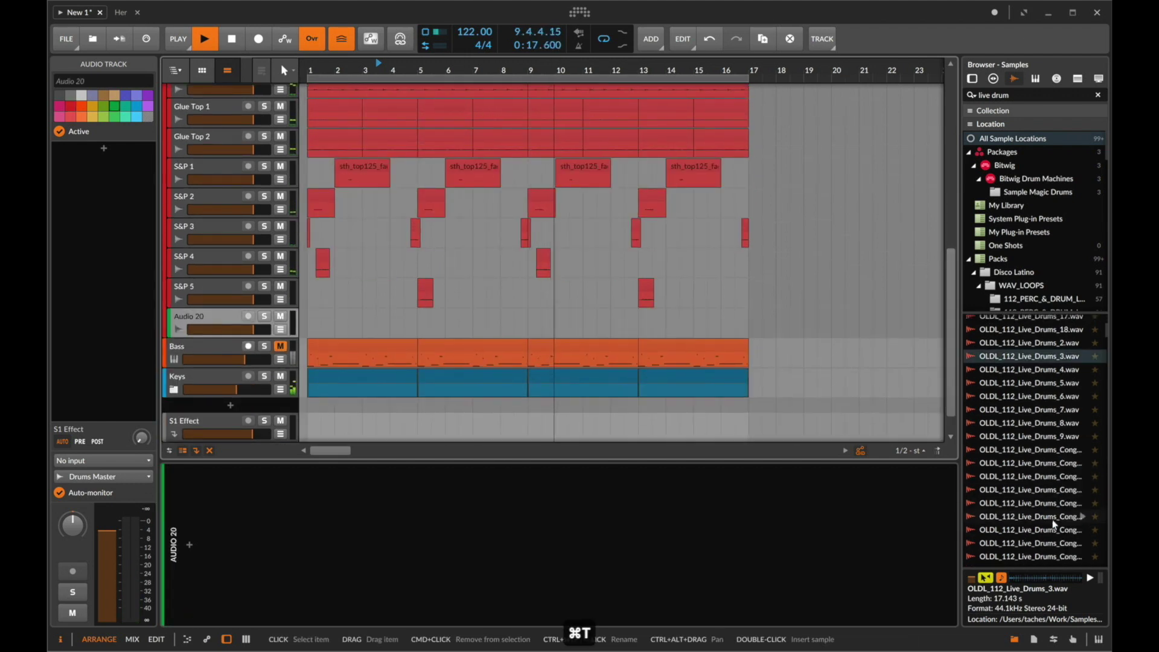
{"action": "left_click", "coordinate": [1054, 521]}
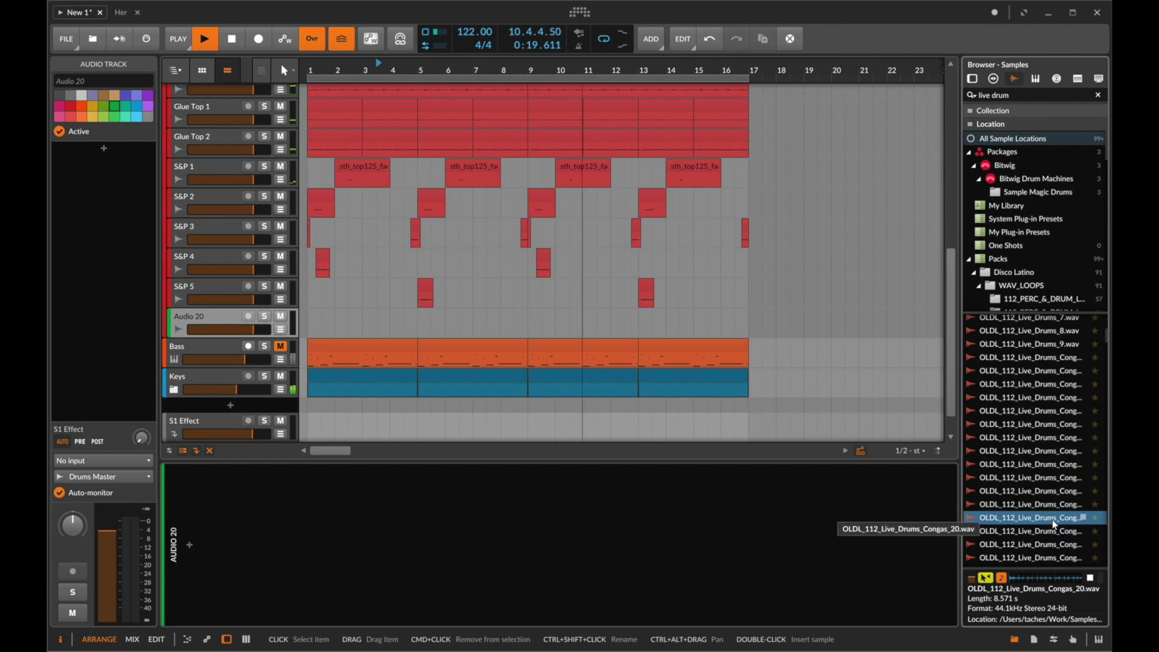
{"action": "left_click_drag", "start_coordinate": [1054, 521], "coordinate": [328, 312]}
{"action": "key", "text": "space"}
Play the arrangement with the new Congas_20 loop and open its clip in the detail editor.
{"action": "left_click", "coordinate": [328, 312]}
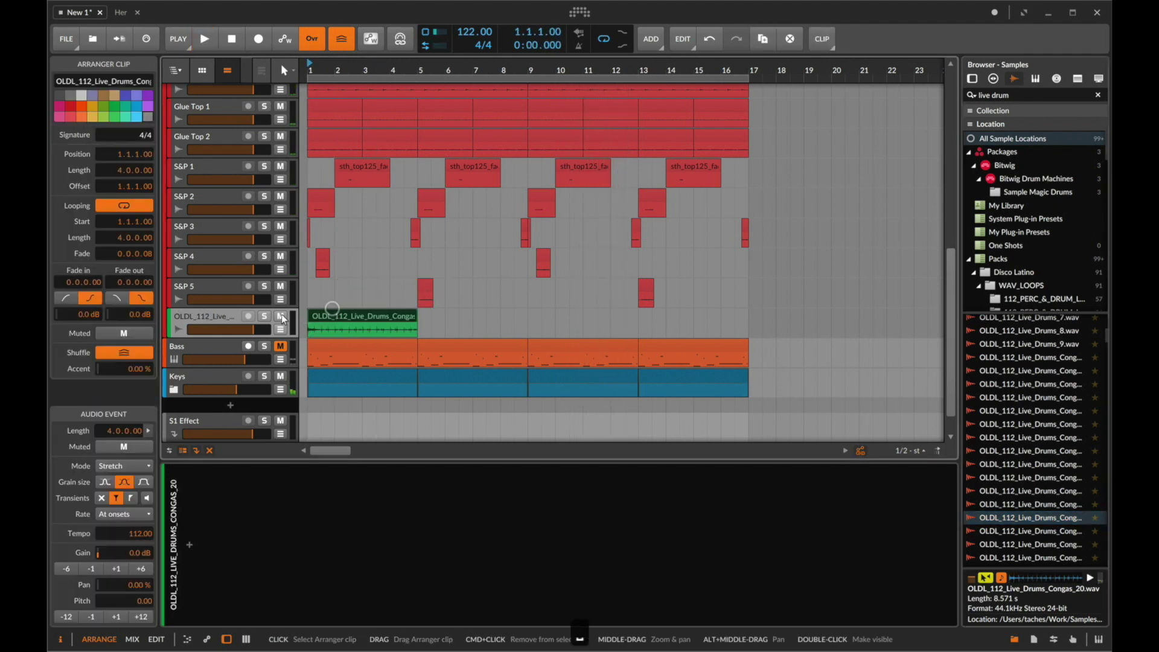
{"action": "key", "text": "space"}
{"action": "double_click", "coordinate": [342, 316]}
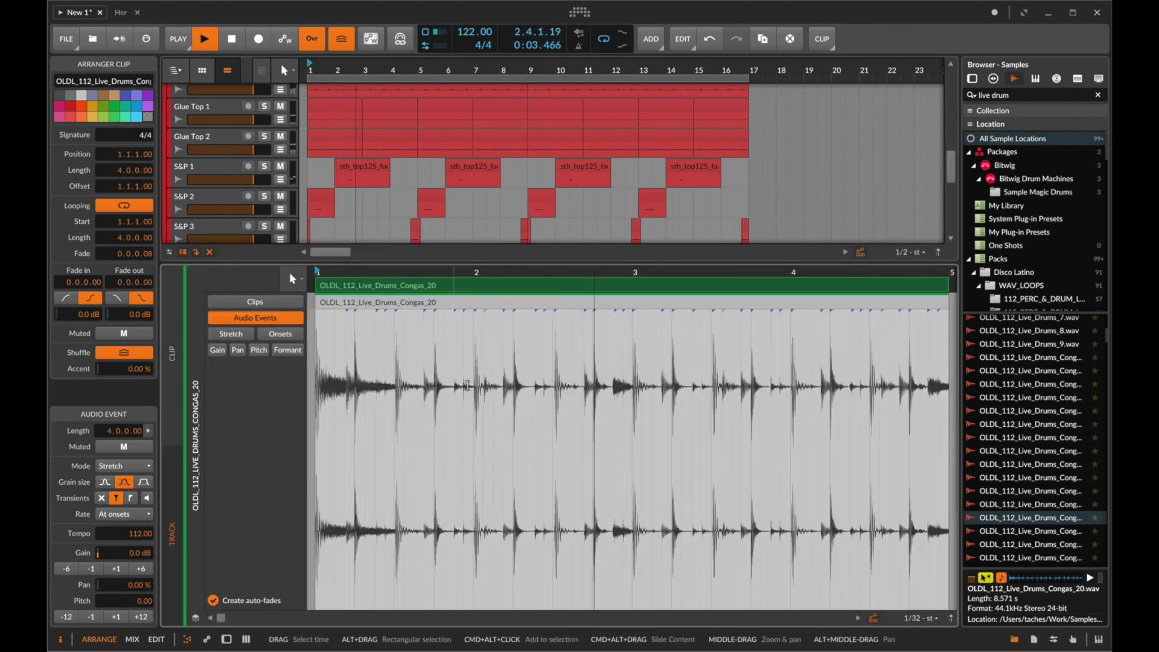
{"action": "key", "text": "space"}
{"action": "left_click", "coordinate": [474, 386]}
Set the conga clip's loop region to the one-bar range from bar 2 to bar 3.
{"action": "left_click_drag", "start_coordinate": [495, 387], "coordinate": [633, 387]}
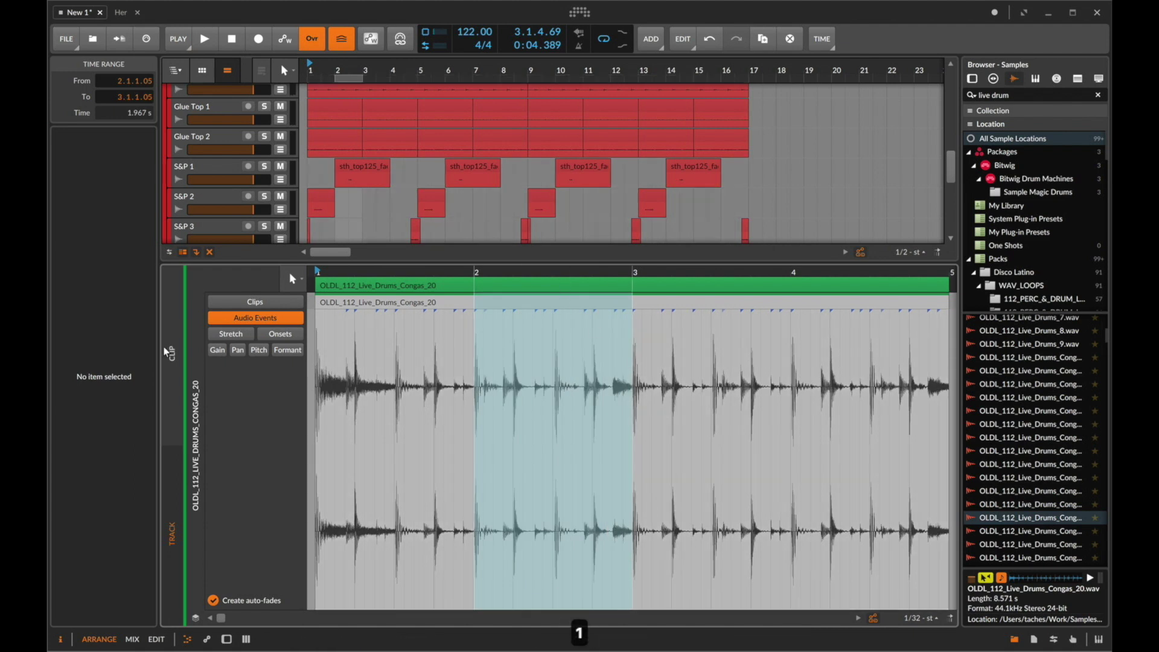
{"action": "key", "text": "1"}
{"action": "left_click_drag", "start_coordinate": [503, 284], "coordinate": [491, 269]}
{"action": "key", "text": "1"}
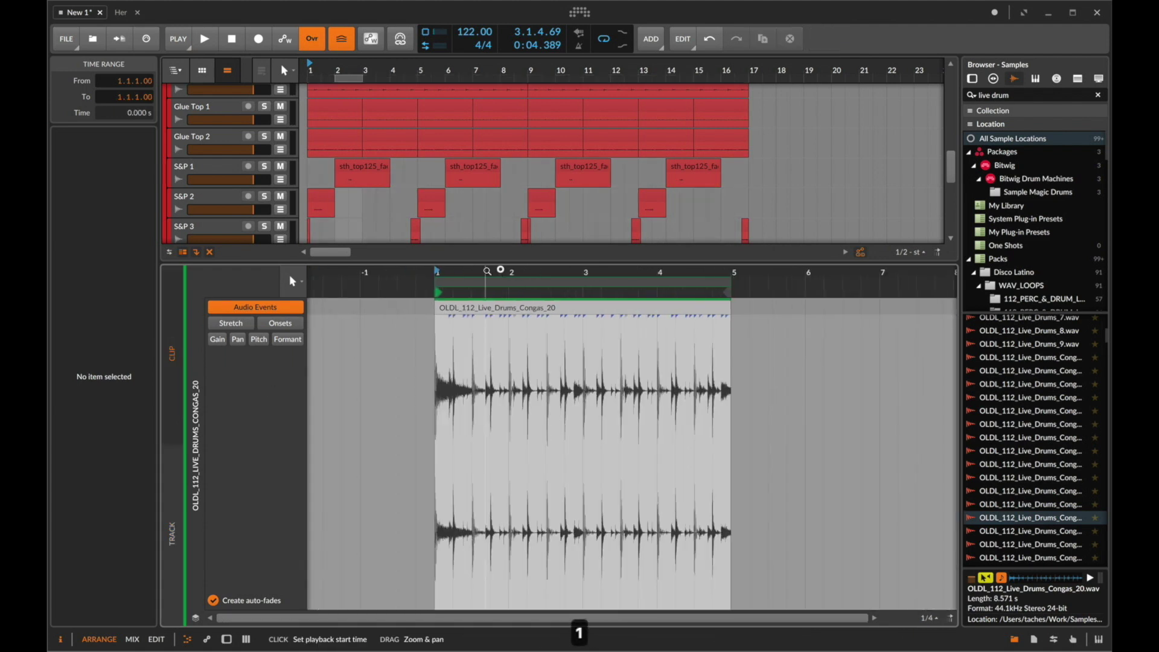
{"action": "key", "text": "space"}
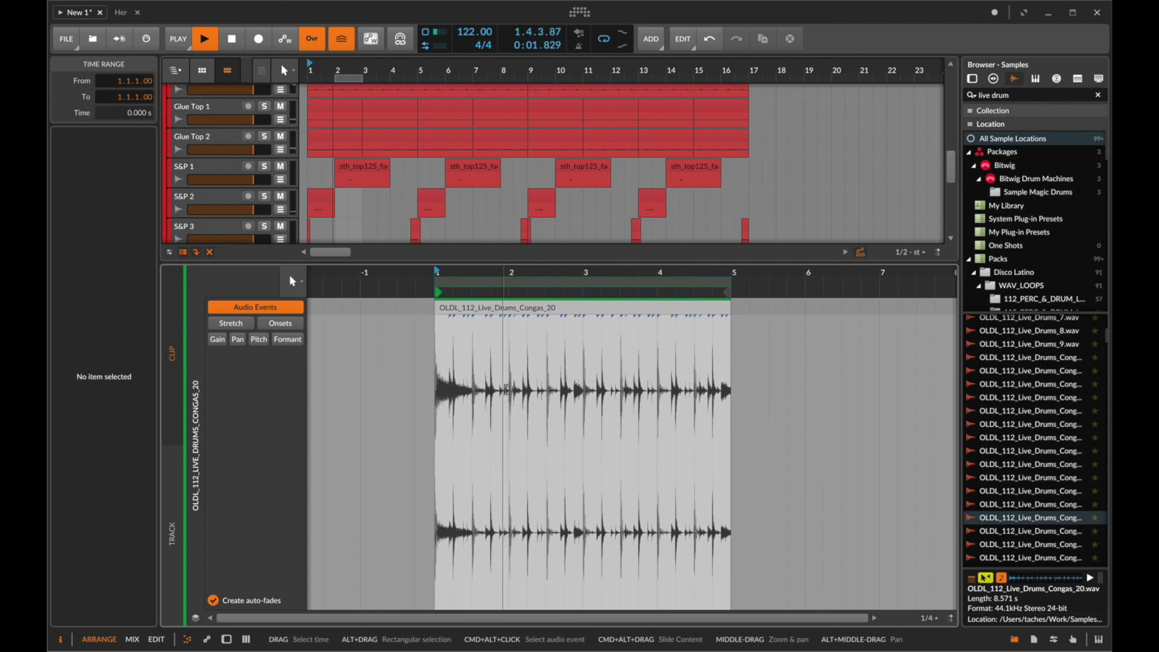
{"action": "left_click_drag", "start_coordinate": [509, 388], "coordinate": [587, 391]}
{"action": "key", "text": "super+l"}
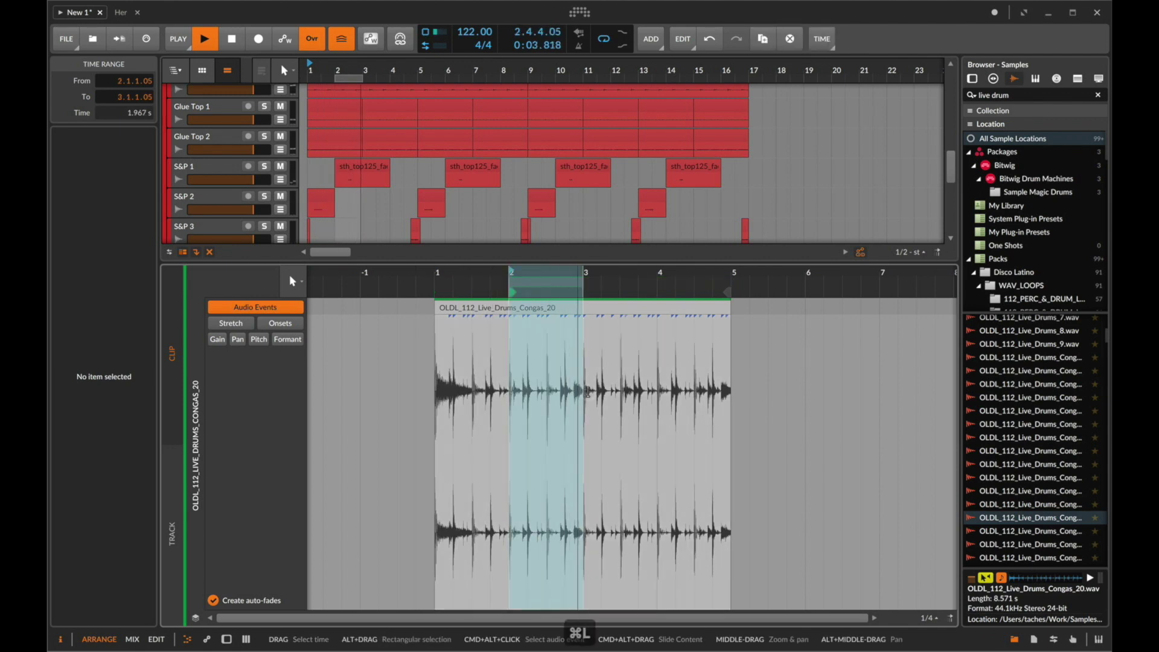
Shift the conga clip's loop region to start at bar 3, return to the device view, and solo its track.
{"action": "key", "text": "1"}
{"action": "left_click", "coordinate": [517, 282]}
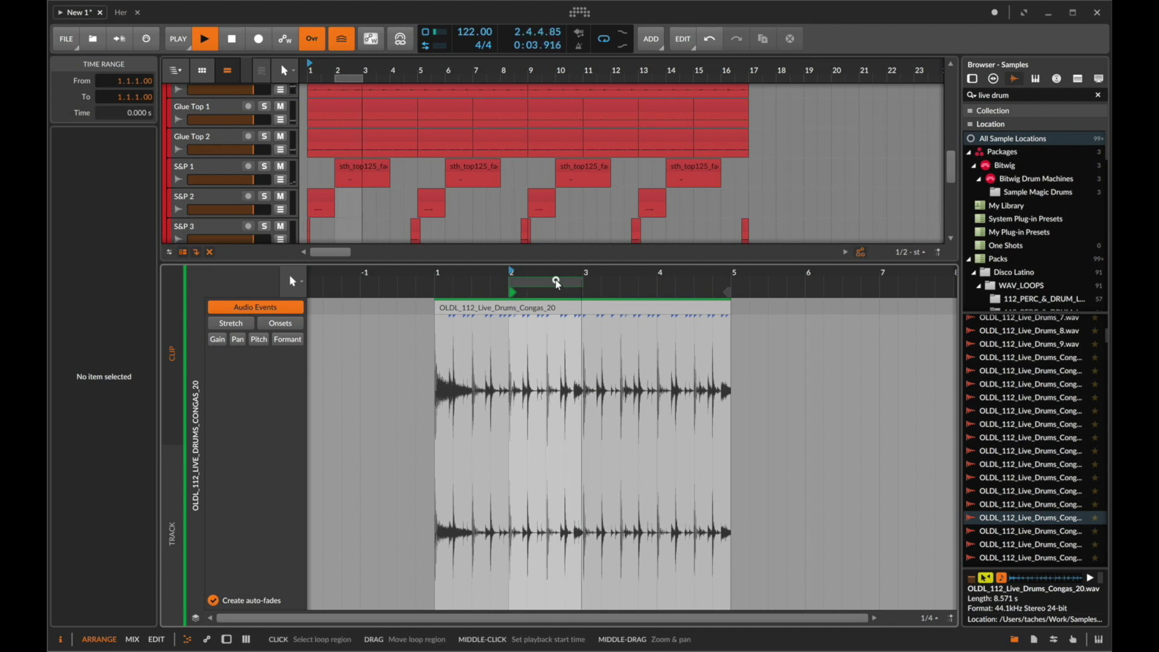
{"action": "left_click_drag", "start_coordinate": [554, 283], "coordinate": [625, 287]}
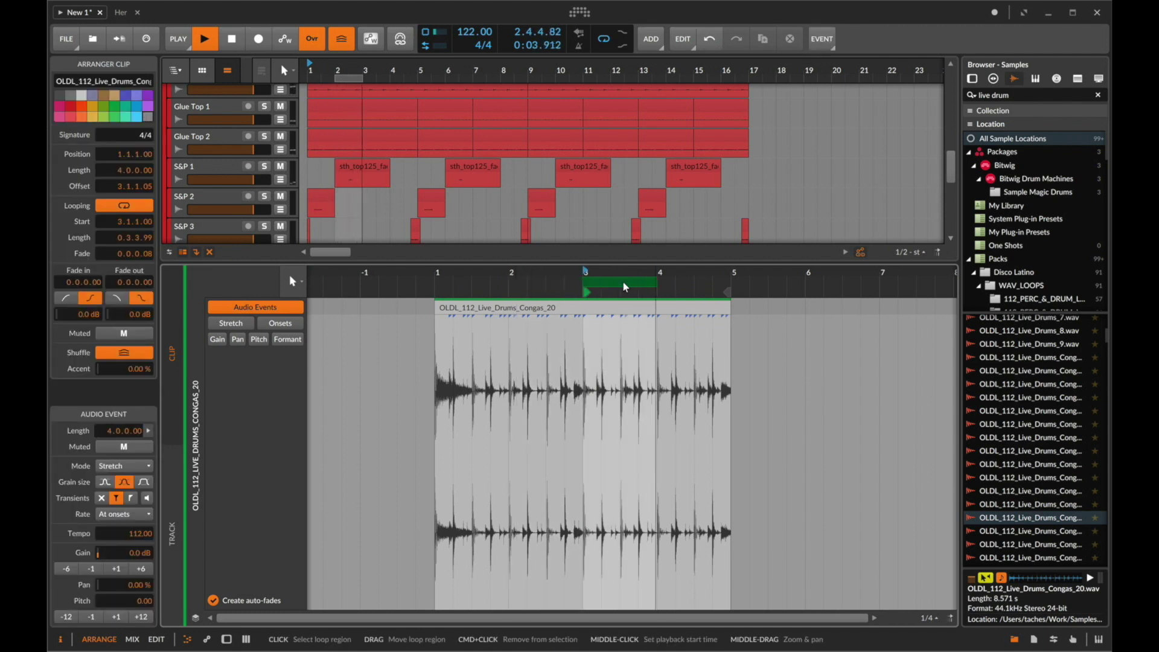
{"action": "left_click_drag", "start_coordinate": [608, 273], "coordinate": [608, 362]}
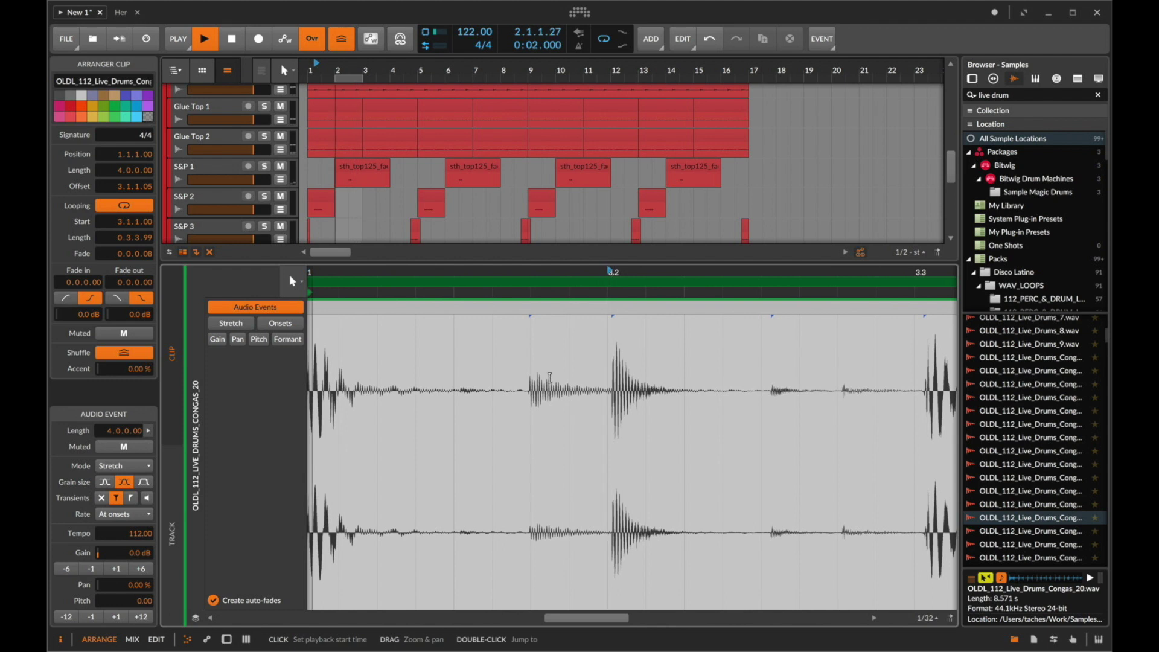
{"action": "scroll", "coordinate": [547, 383], "scroll_direction": "left", "scroll_amount": 2}
{"action": "key", "text": "d"}
{"action": "left_click", "coordinate": [352, 314]}
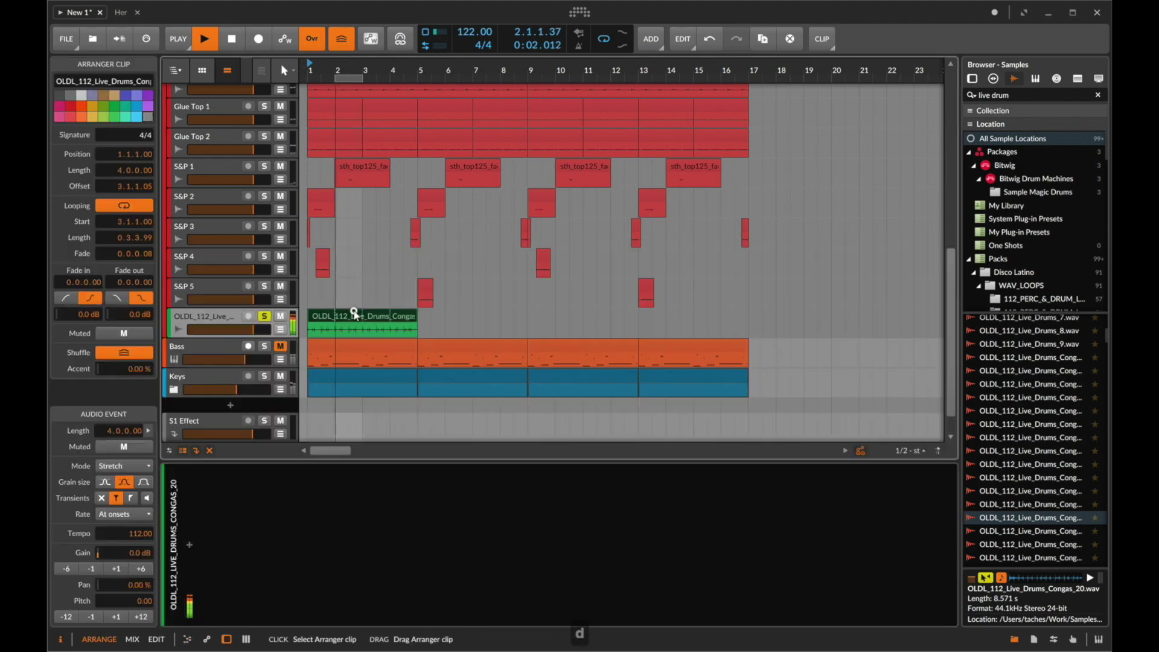
Add an EQ+ with a 244 Hz low-cut to the conga track, unsolo it, and set the clip gain to -6.0 dB.
{"action": "left_click", "coordinate": [189, 544]}
{"action": "type", "text": "eq"}
{"action": "key", "text": "Down"}
{"action": "key", "text": "Return"}
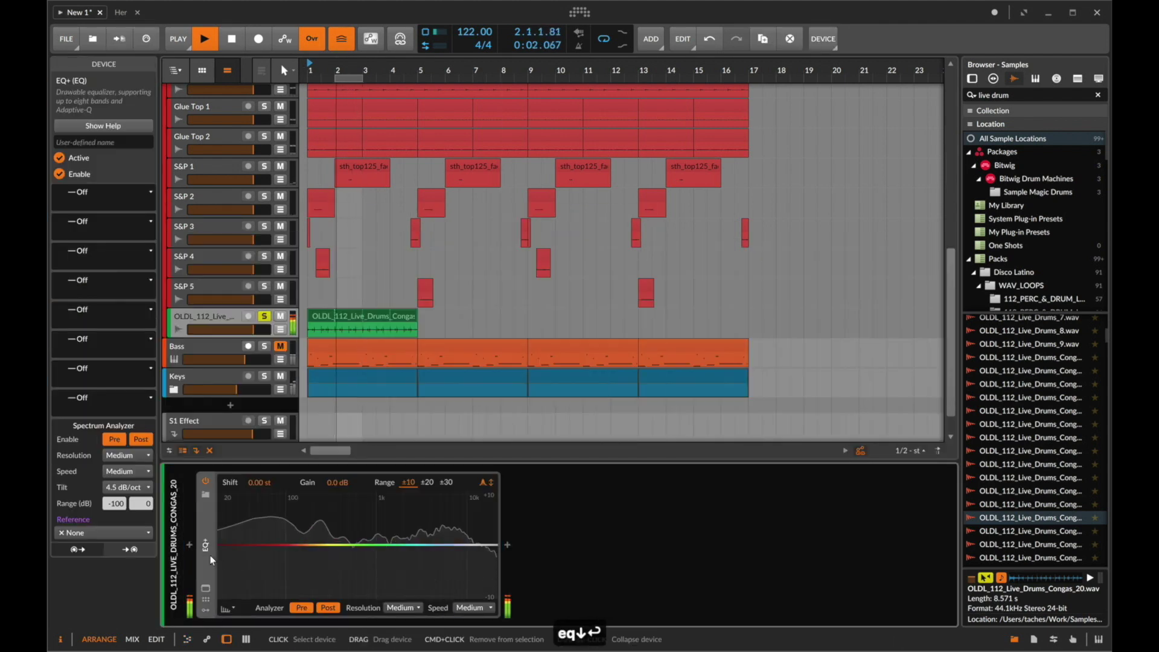
{"action": "left_click_drag", "start_coordinate": [190, 545], "coordinate": [321, 545]}
{"action": "left_click", "coordinate": [346, 320]}
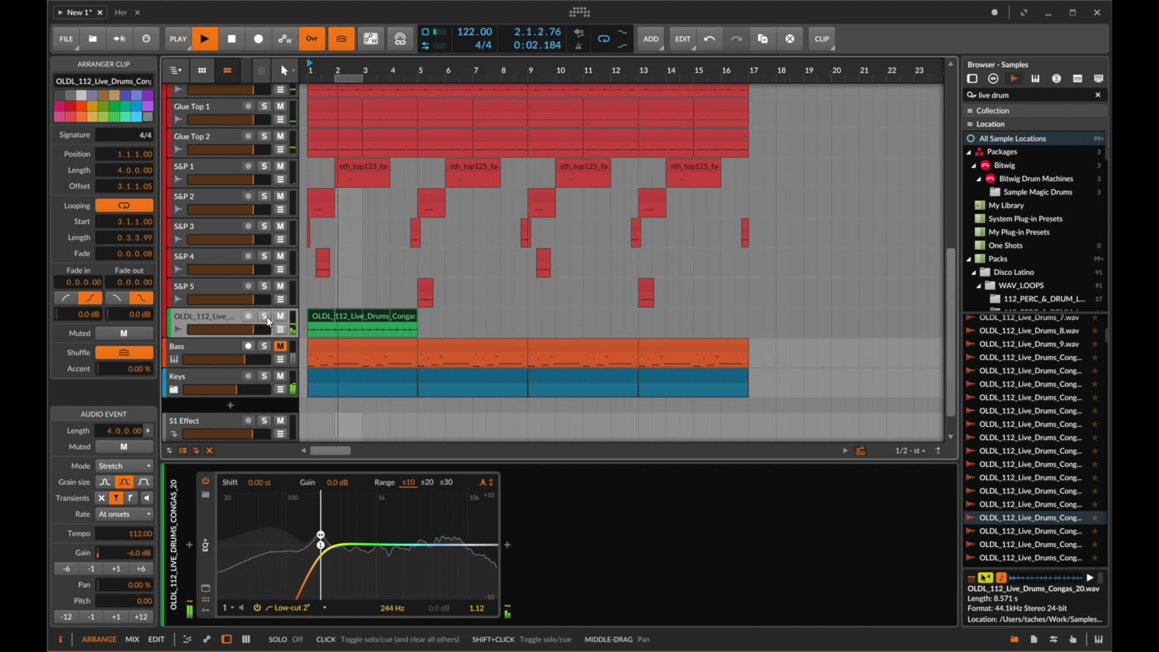
Solo the Drums group and compare the drums with the conga track muted and unmuted.
{"action": "scroll", "coordinate": [267, 317], "scroll_direction": "up", "scroll_amount": 10}
{"action": "left_click", "coordinate": [266, 89]}
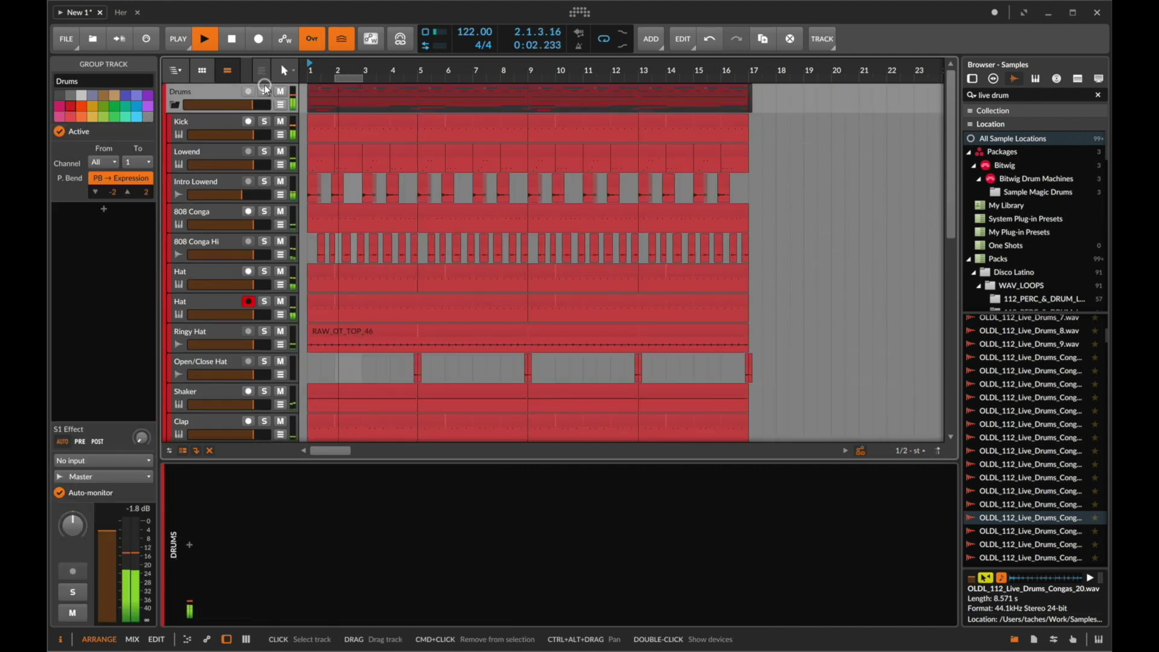
{"action": "scroll", "coordinate": [328, 234], "scroll_direction": "down", "scroll_amount": 9}
{"action": "scroll", "coordinate": [320, 281], "scroll_direction": "down", "scroll_amount": 5}
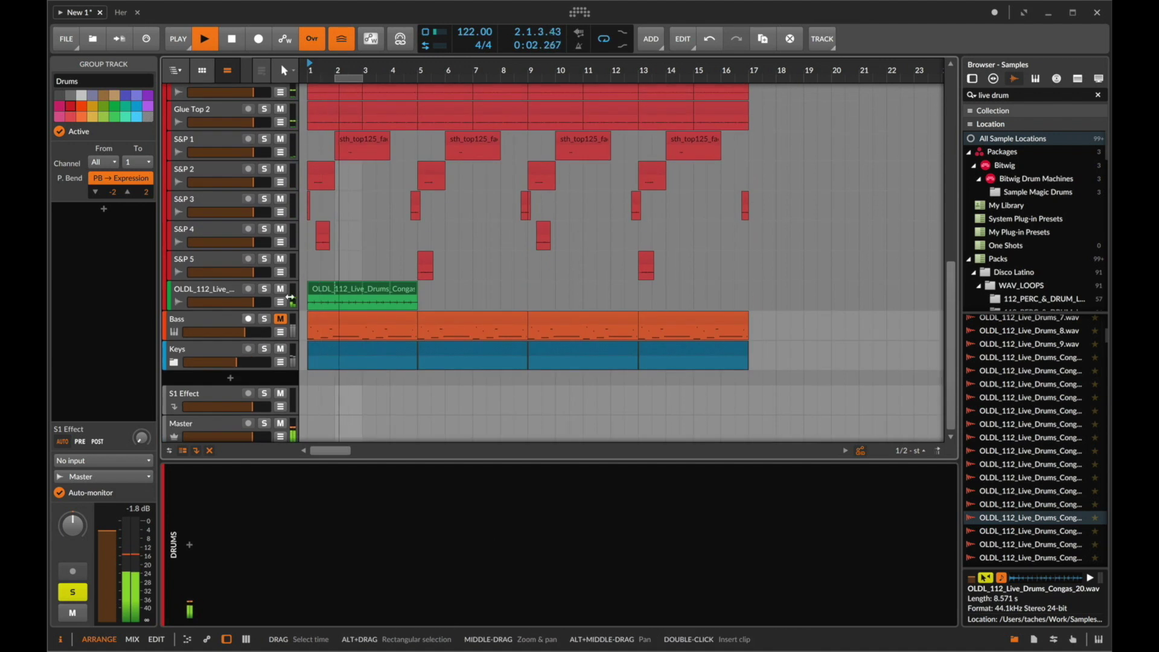
{"action": "left_click", "coordinate": [356, 288]}
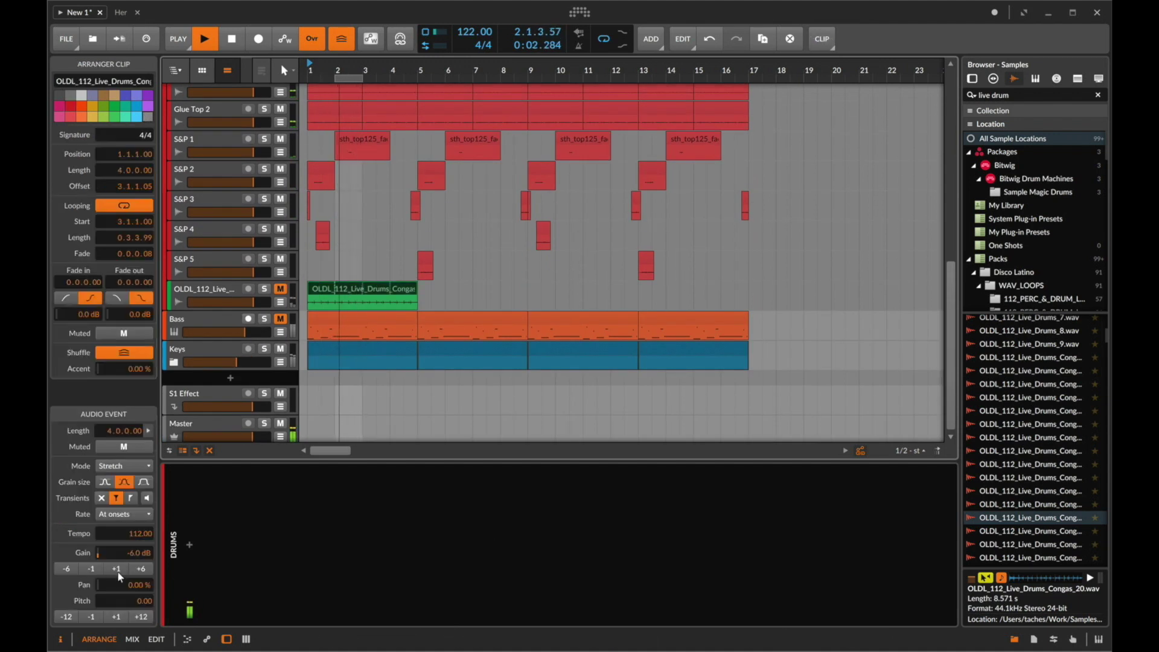
{"action": "left_click", "coordinate": [282, 296]}
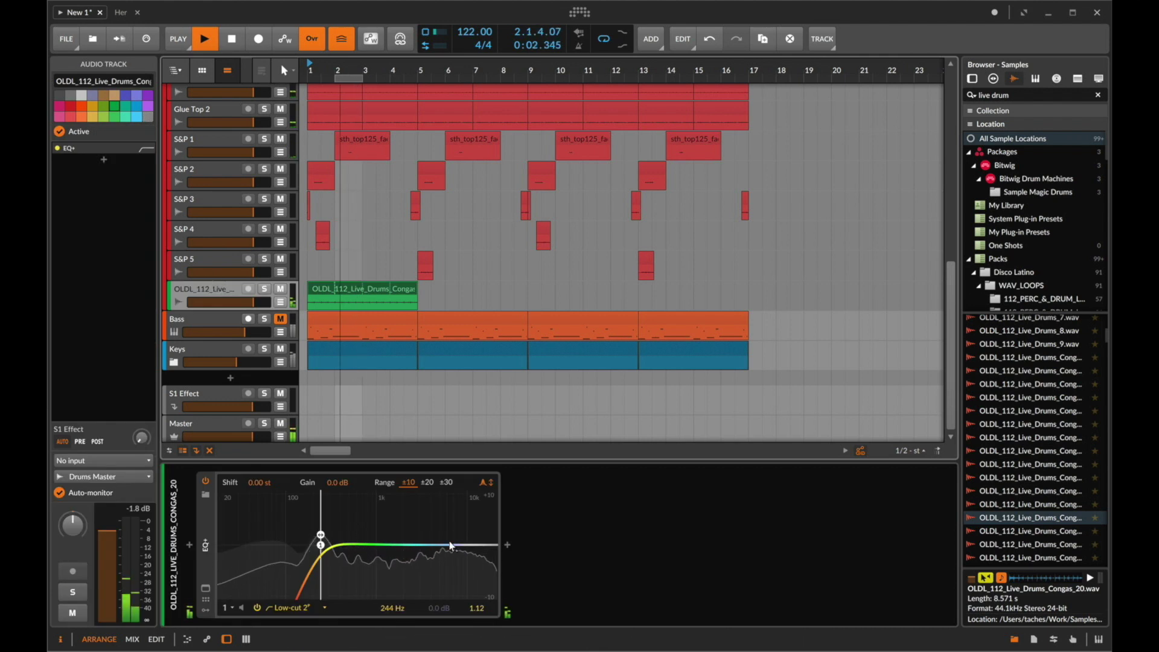
Add a +5.5 dB high-shelf at 2.44 kHz to the conga EQ+ and set the low-cut to 927 Hz, checking against the muted track.
{"action": "left_click_drag", "start_coordinate": [489, 553], "coordinate": [411, 516]}
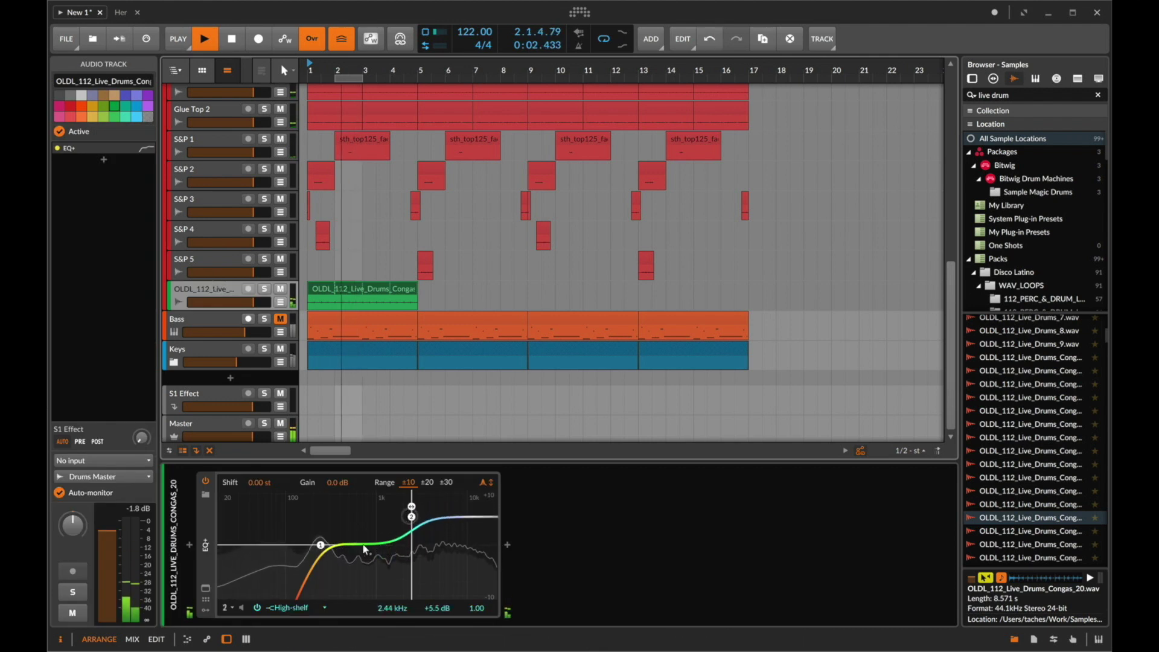
{"action": "left_click_drag", "start_coordinate": [326, 549], "coordinate": [376, 555]}
{"action": "left_click", "coordinate": [281, 289]}
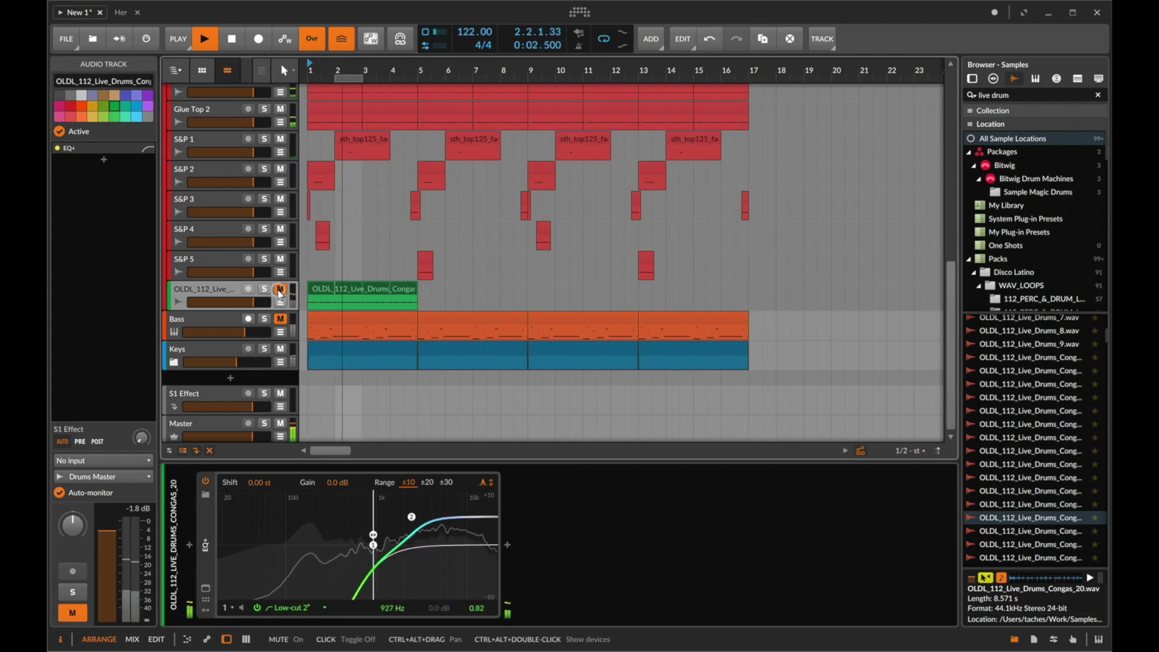
{"action": "left_click", "coordinate": [280, 290]}
Set the conga clip's gain to -9.0 dB.
{"action": "left_click", "coordinate": [363, 299]}
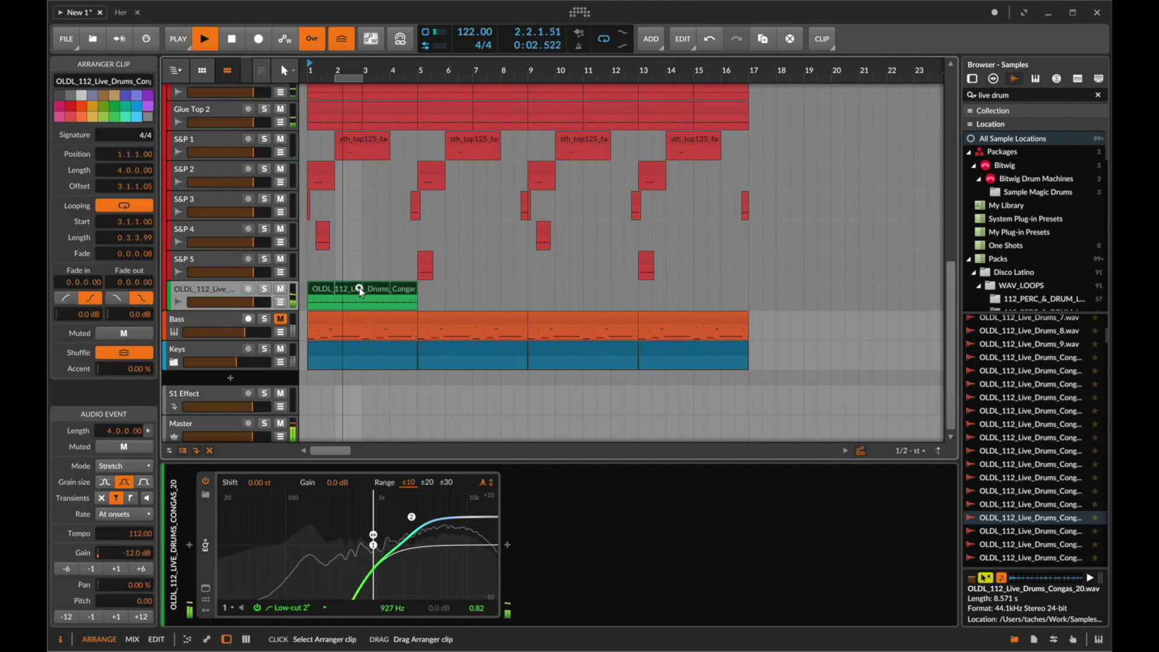
{"action": "left_click", "coordinate": [121, 570]}
{"action": "left_click", "coordinate": [121, 570]}
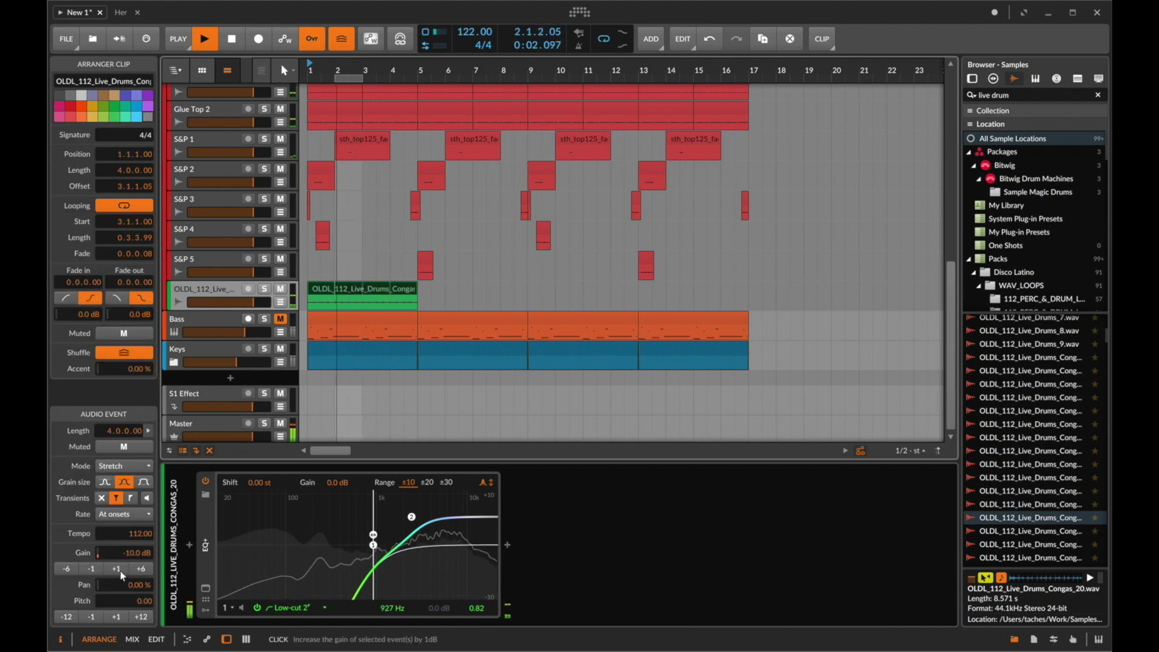
{"action": "left_click", "coordinate": [121, 570]}
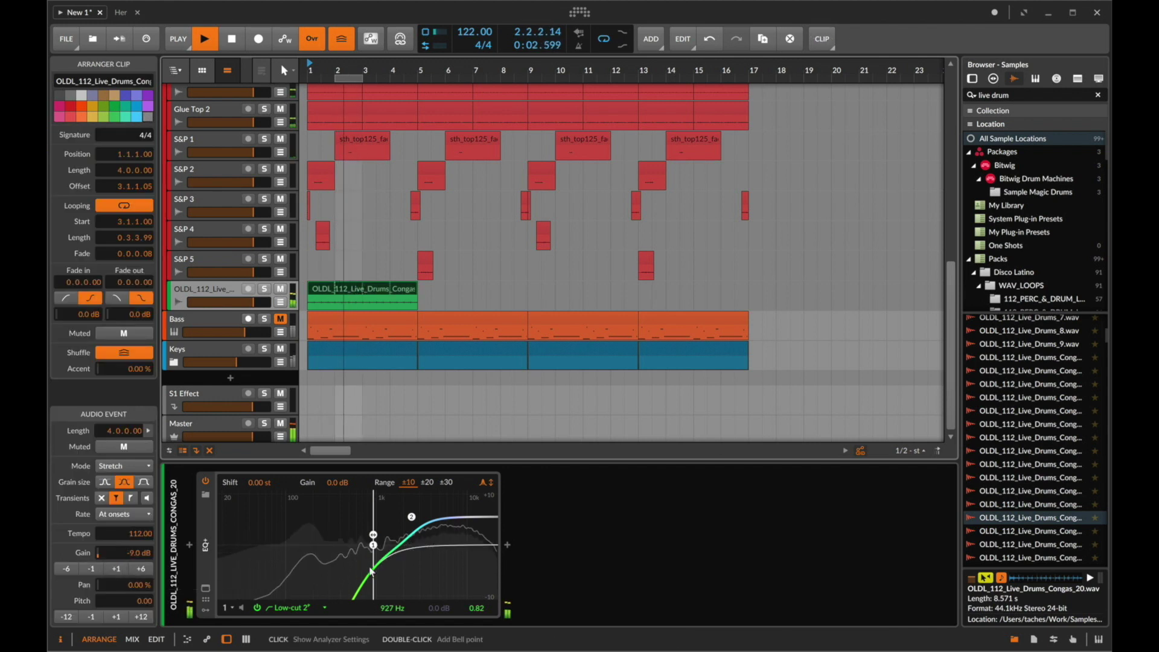
Add a 4.53 kHz high-cut to the conga EQ+, clear the solo, and mute the conga track.
{"action": "left_click_drag", "start_coordinate": [500, 574], "coordinate": [436, 545]}
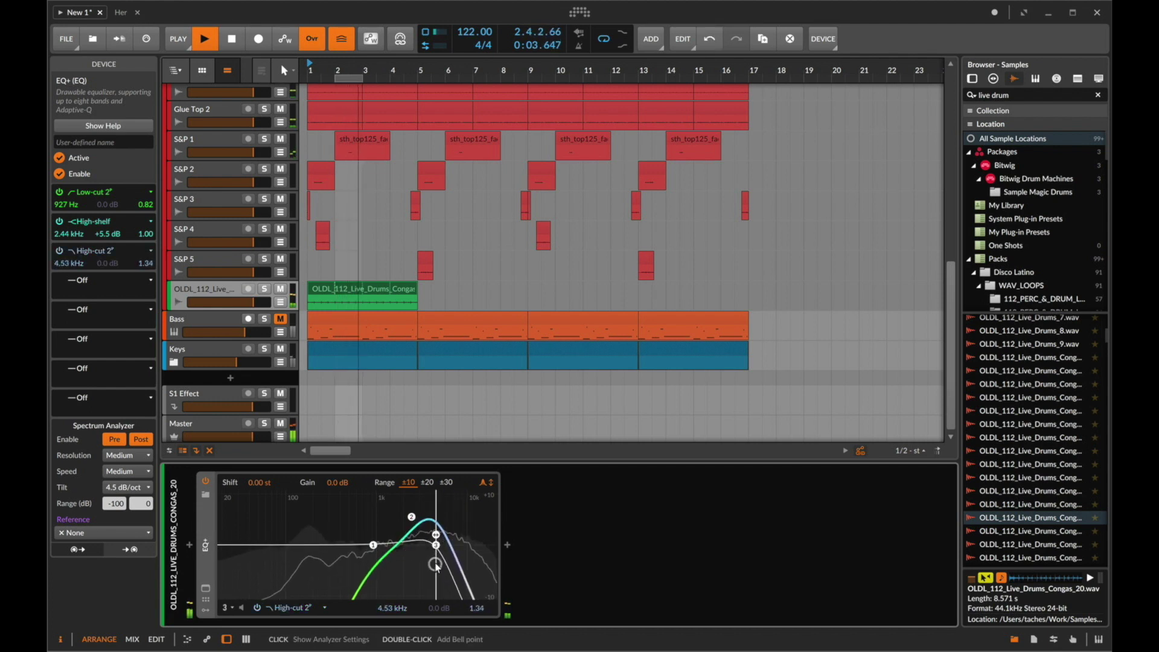
{"action": "left_click", "coordinate": [266, 291]}
{"action": "left_click", "coordinate": [265, 290]}
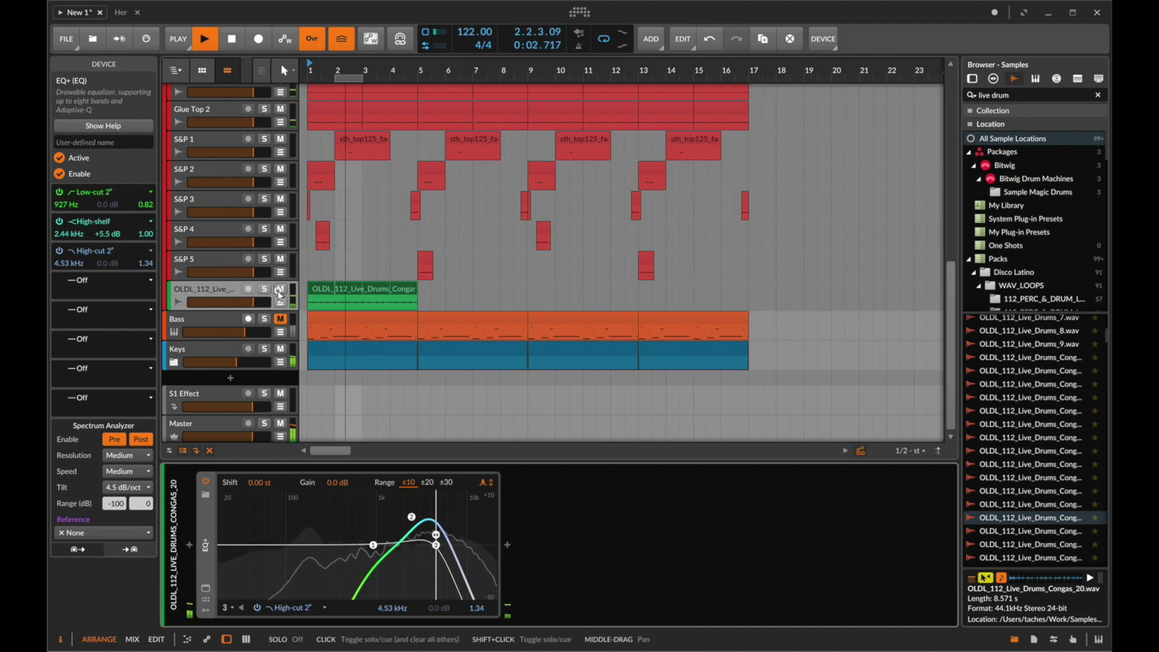
{"action": "left_click", "coordinate": [280, 290]}
Mute the Ringy Hat track and stop playback.
{"action": "scroll", "coordinate": [283, 283], "scroll_direction": "up", "scroll_amount": 4}
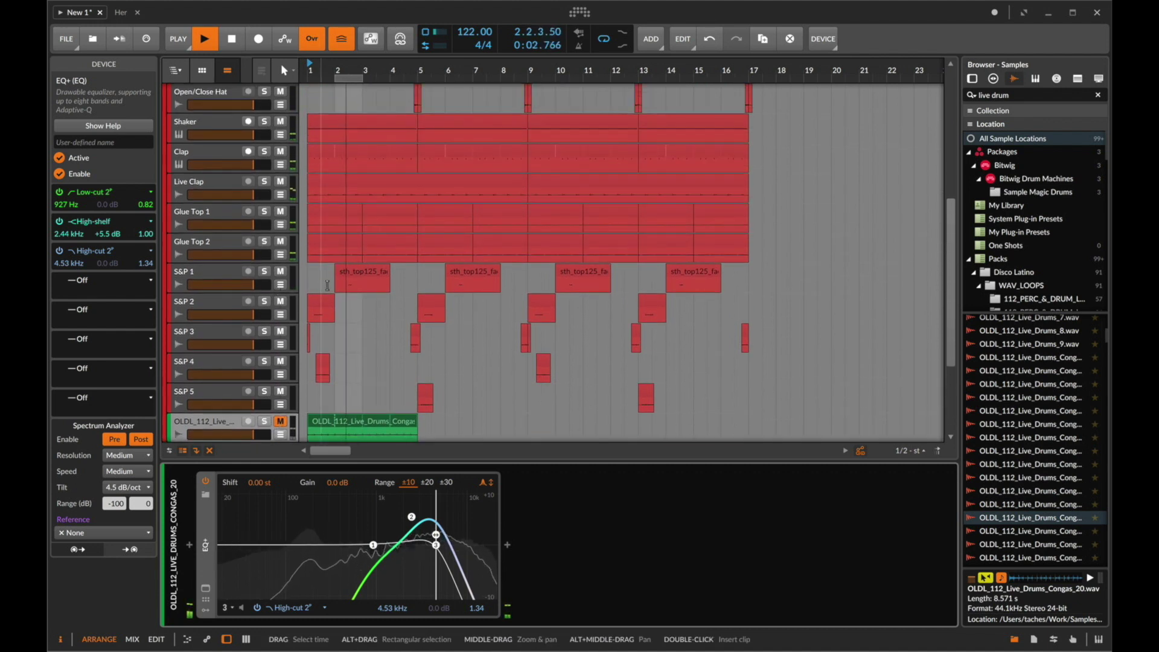
{"action": "scroll", "coordinate": [287, 223], "scroll_direction": "up", "scroll_amount": 5}
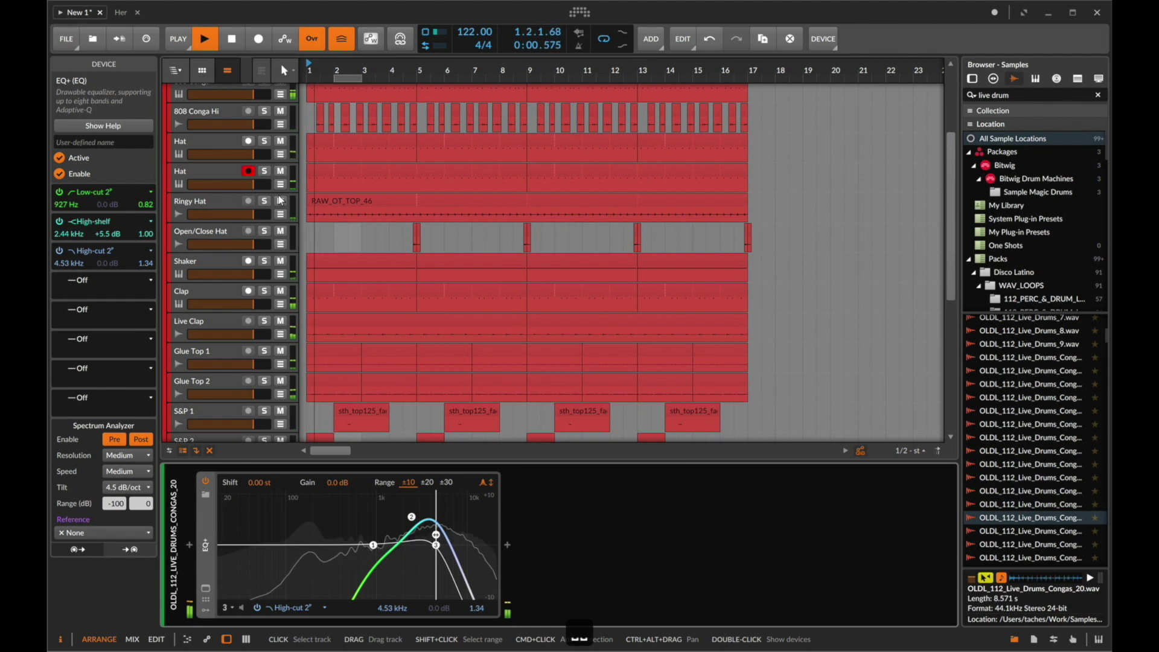
{"action": "scroll", "coordinate": [266, 226], "scroll_direction": "up", "scroll_amount": 1}
{"action": "left_click", "coordinate": [266, 227]}
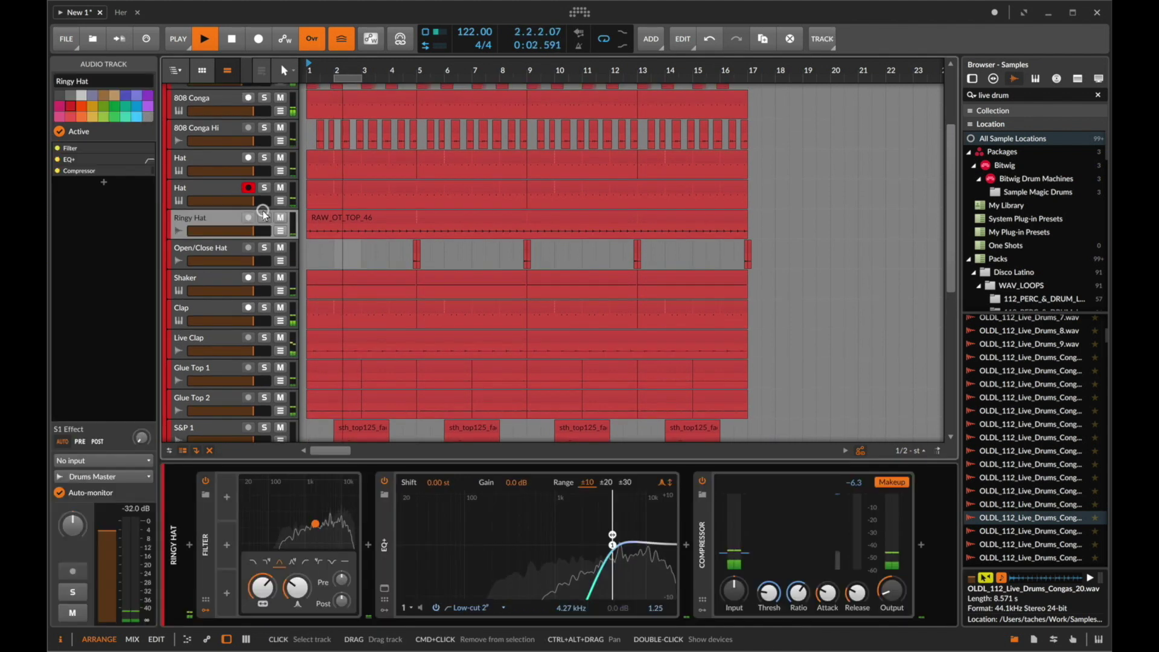
{"action": "left_click", "coordinate": [279, 219]}
{"action": "key", "text": "space"}
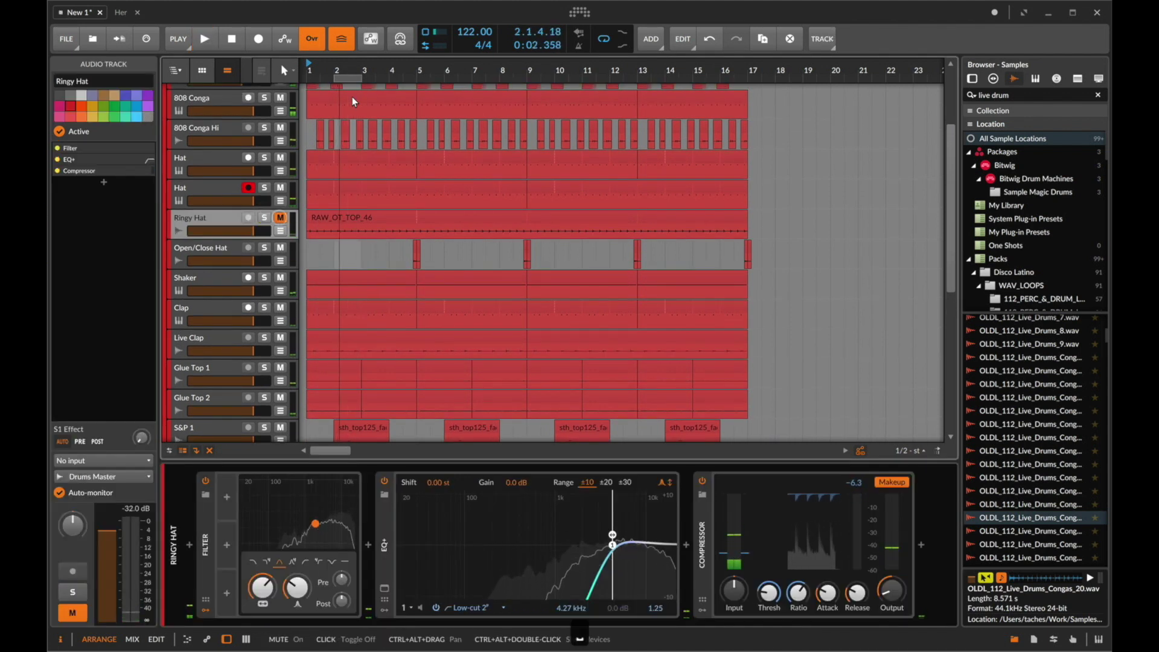
Set the arranger loop to the sixteen bars of 808 Conga clips and start playback from bar 1.
{"action": "left_click", "coordinate": [335, 100]}
{"action": "left_click", "coordinate": [692, 107]}
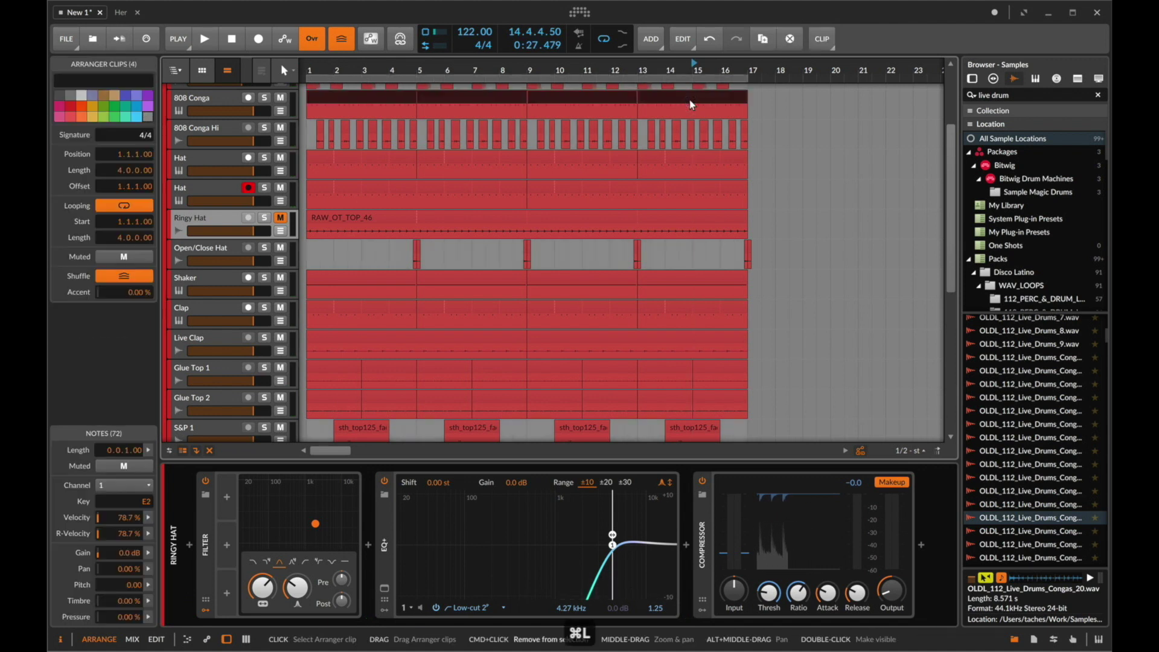
{"action": "scroll", "coordinate": [422, 306], "scroll_direction": "down", "scroll_amount": 8}
{"action": "left_click", "coordinate": [332, 230]}
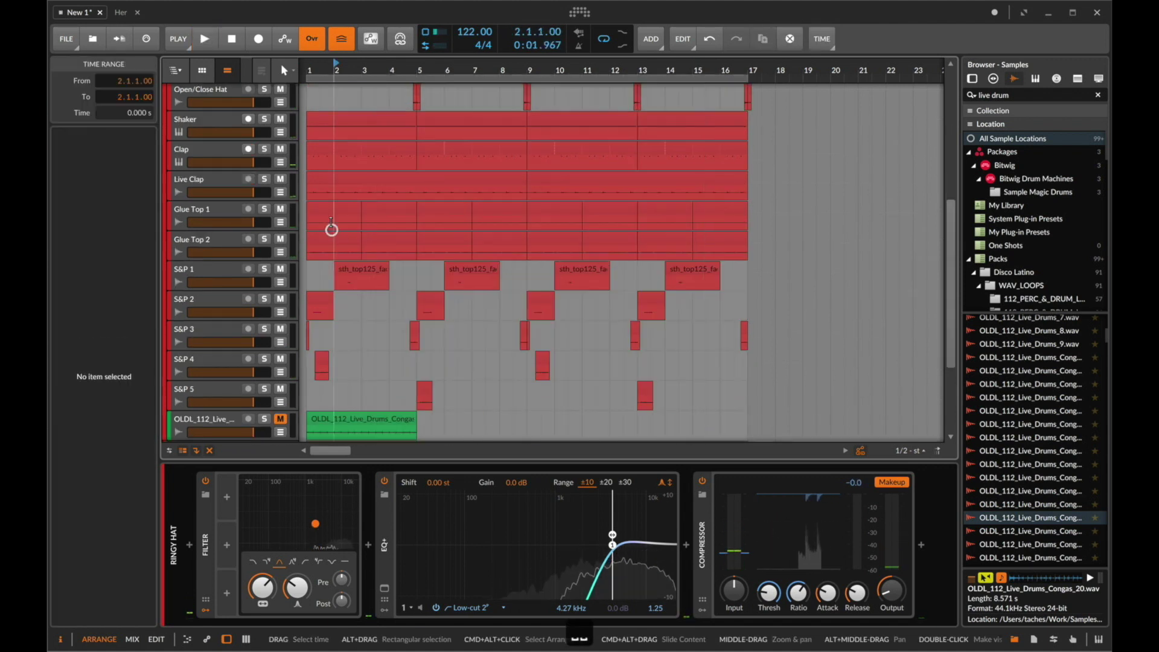
{"action": "left_click", "coordinate": [326, 207]}
{"action": "key", "text": "space"}
Open the conga clip in the detail editor again and stop playback.
{"action": "scroll", "coordinate": [353, 245], "scroll_direction": "down", "scroll_amount": 6}
{"action": "left_click", "coordinate": [357, 285]}
{"action": "double_click", "coordinate": [357, 285]}
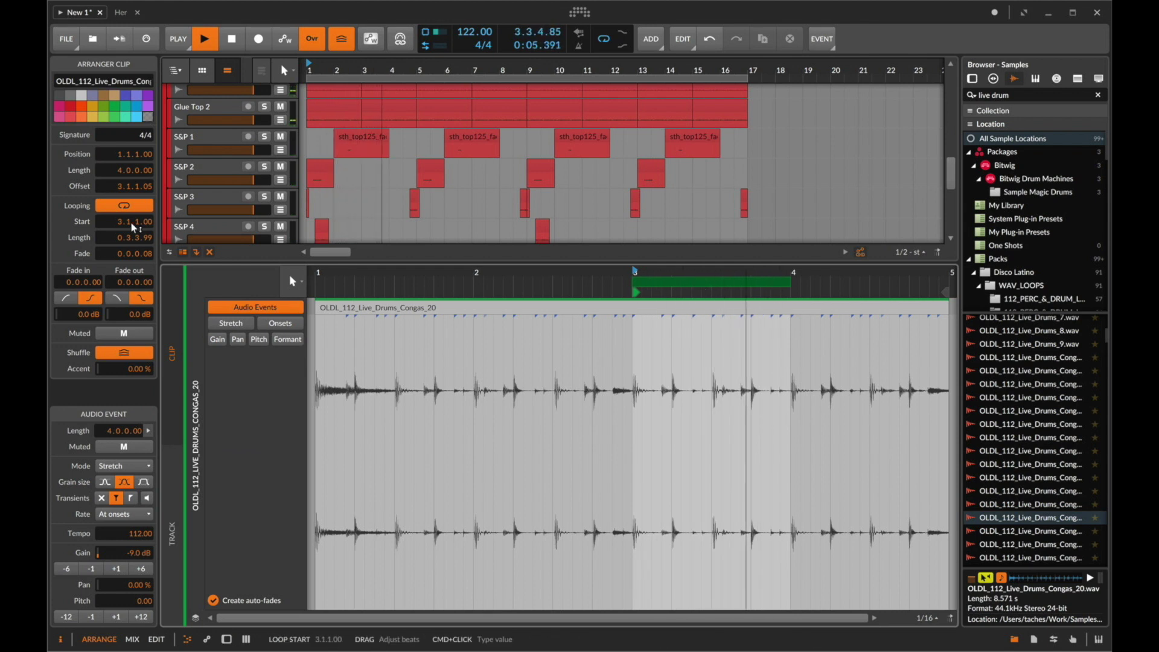
{"action": "key", "text": "space"}
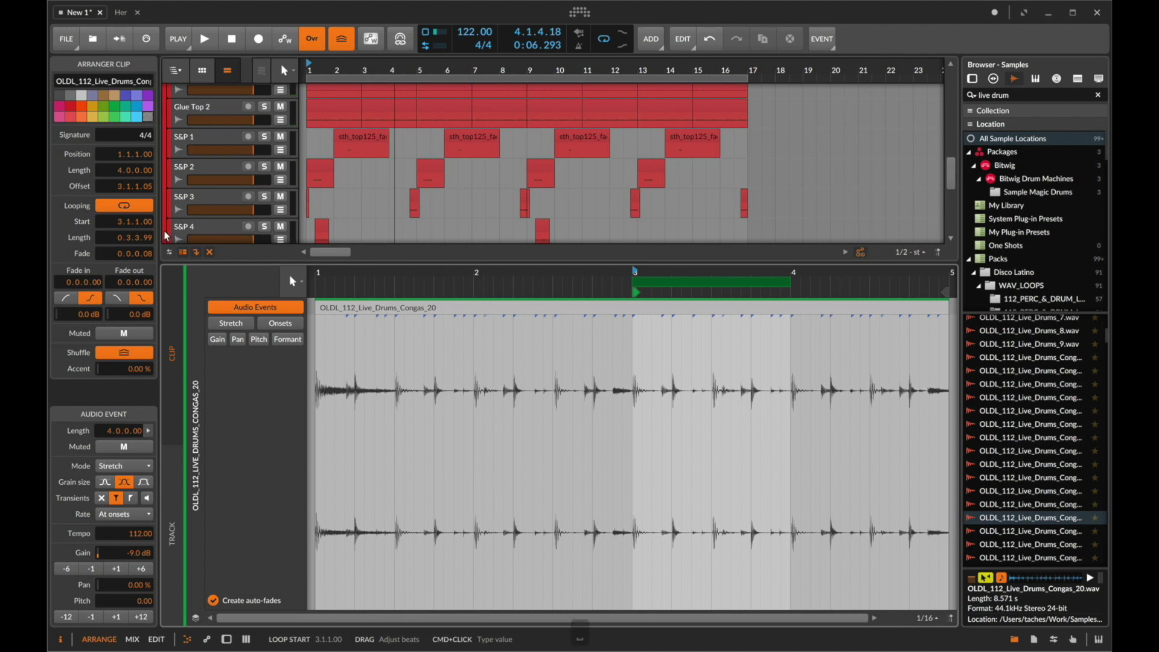
Set the conga clip's loop length to 4.0.0.0 and shorten the loop region to 1.0.0.0.
{"action": "double_click", "coordinate": [143, 247]}
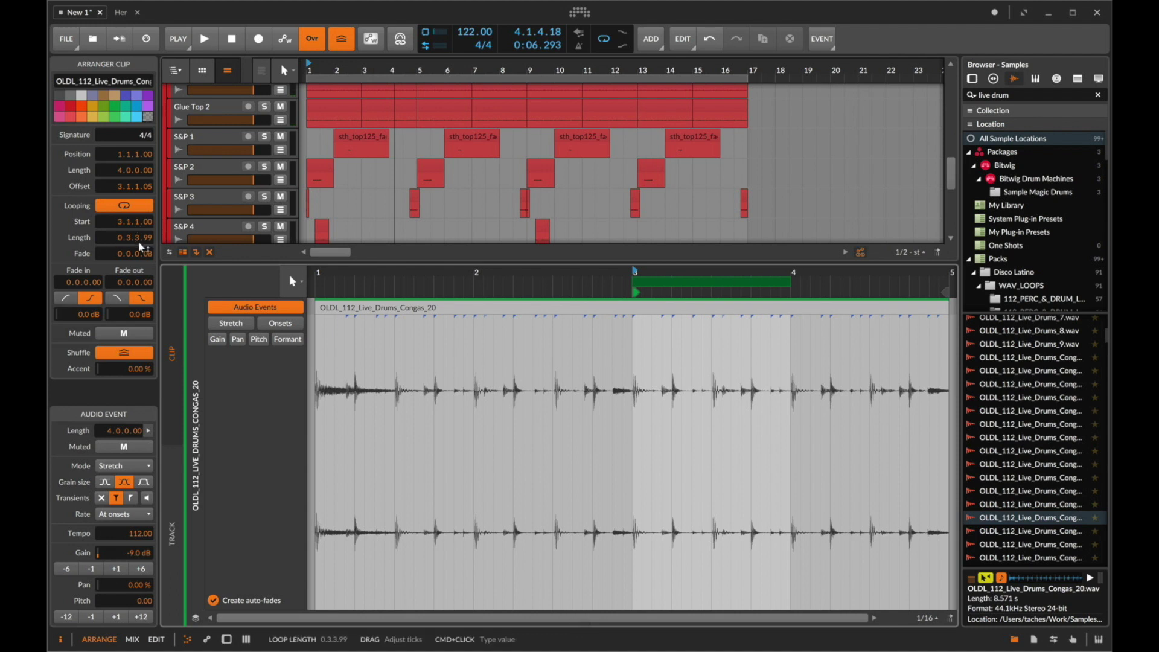
{"action": "type", "text": "4"}
{"action": "key", "text": "Return"}
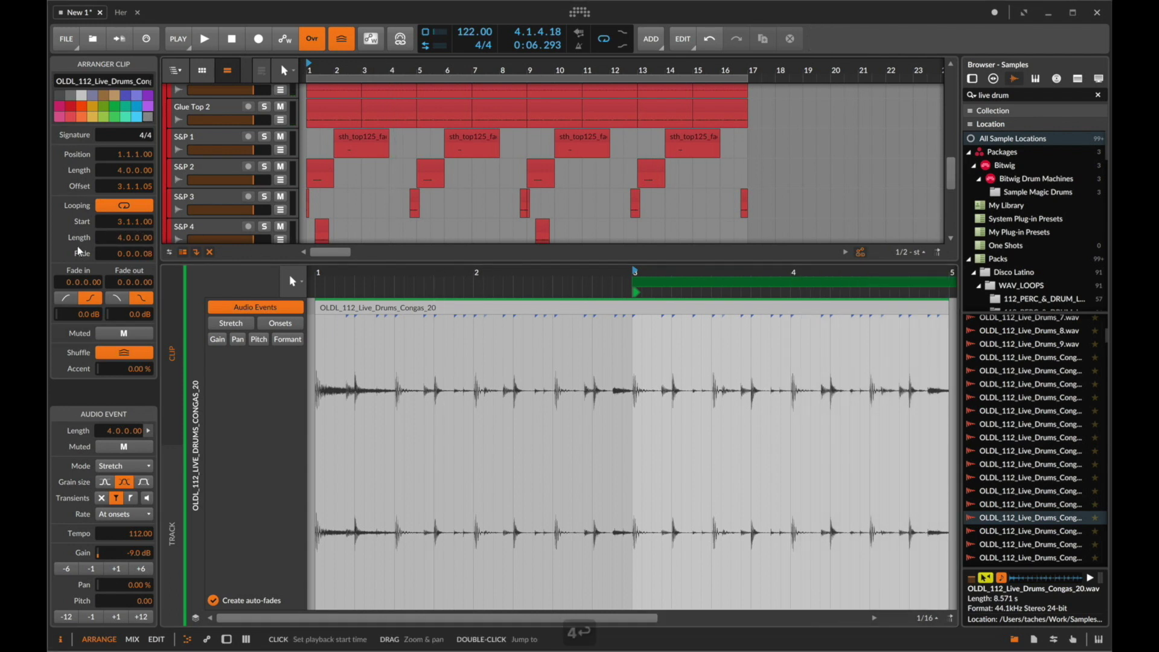
{"action": "key", "text": "super+2"}
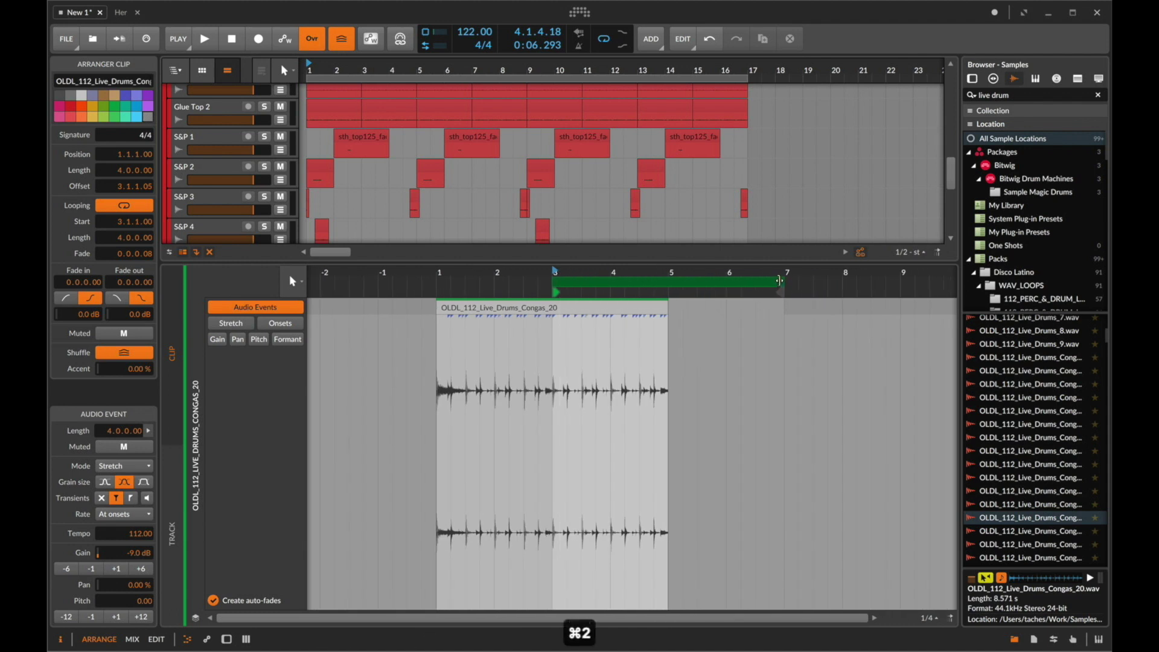
{"action": "left_click_drag", "start_coordinate": [780, 279], "coordinate": [604, 285]}
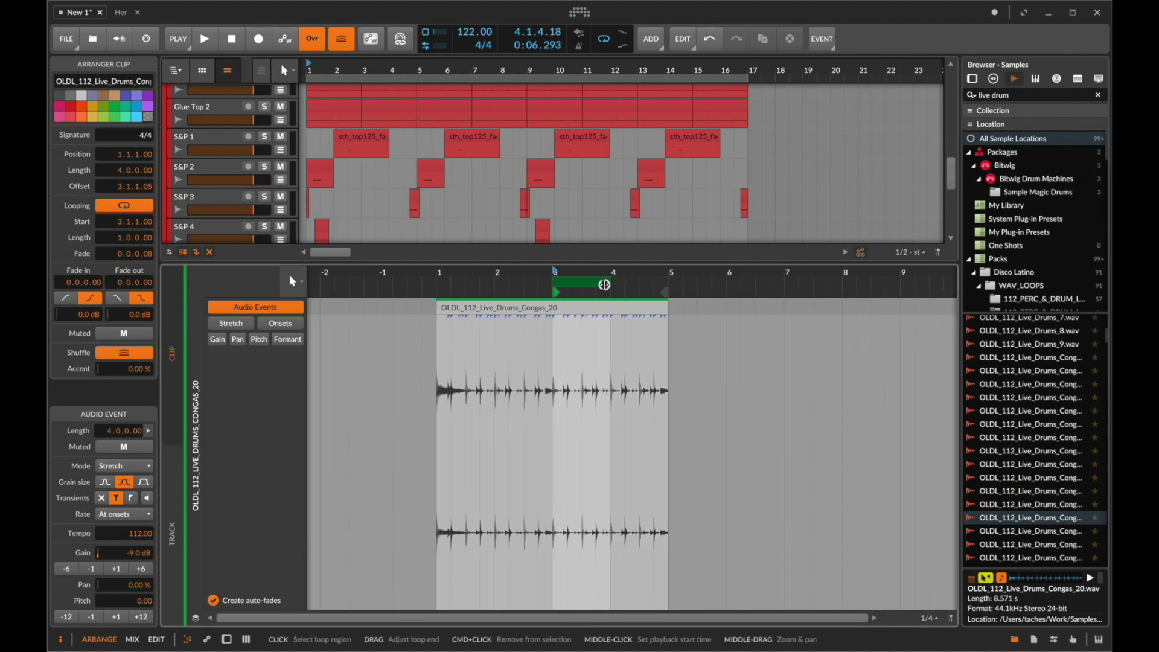
During playback, set the conga loop's EQ+ low cut to 778 Hz and its high shelf to 1.74 kHz at +3.5 dB.
{"action": "key", "text": "space"}
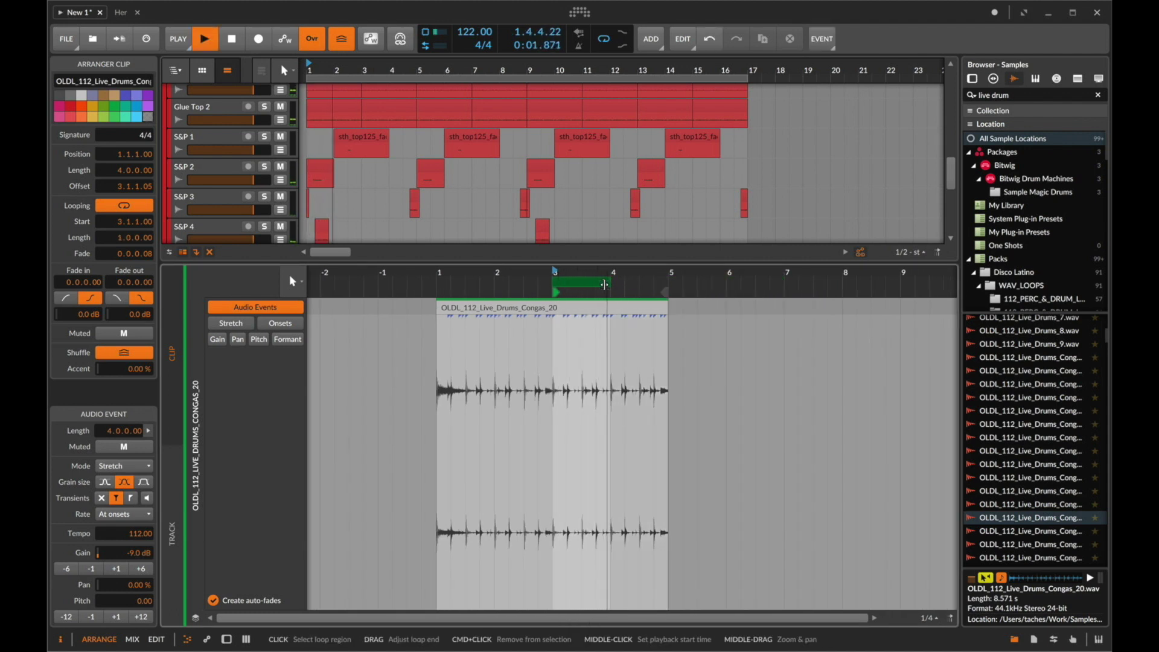
{"action": "key", "text": "d"}
{"action": "left_click", "coordinate": [198, 288]}
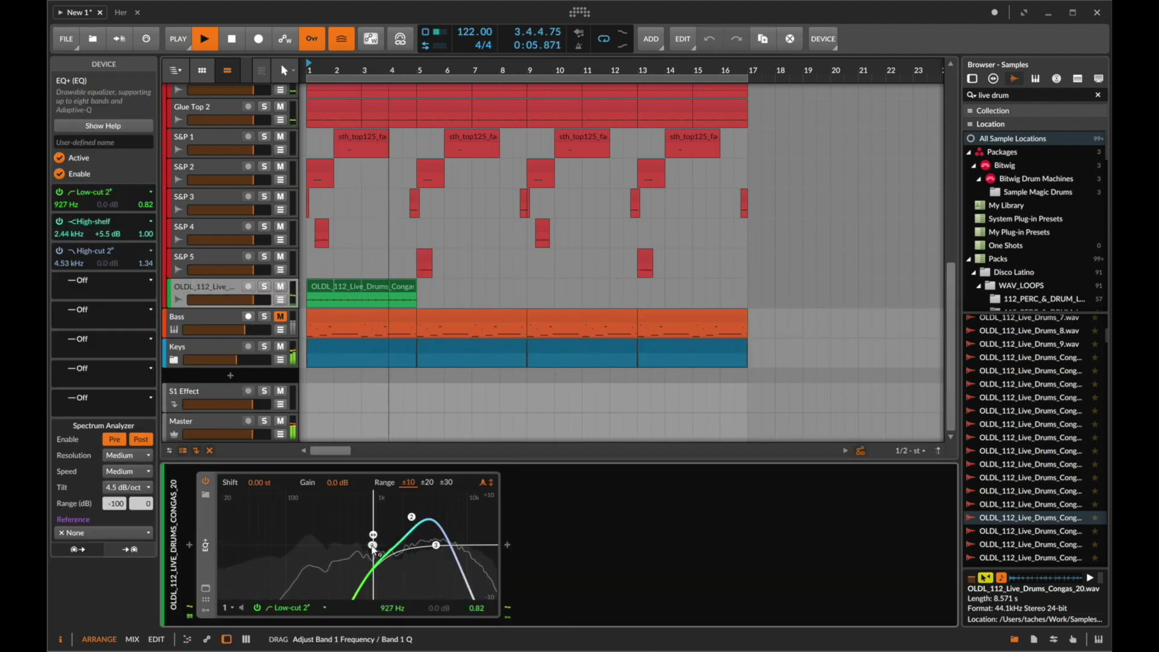
{"action": "left_click_drag", "start_coordinate": [373, 545], "coordinate": [412, 531]}
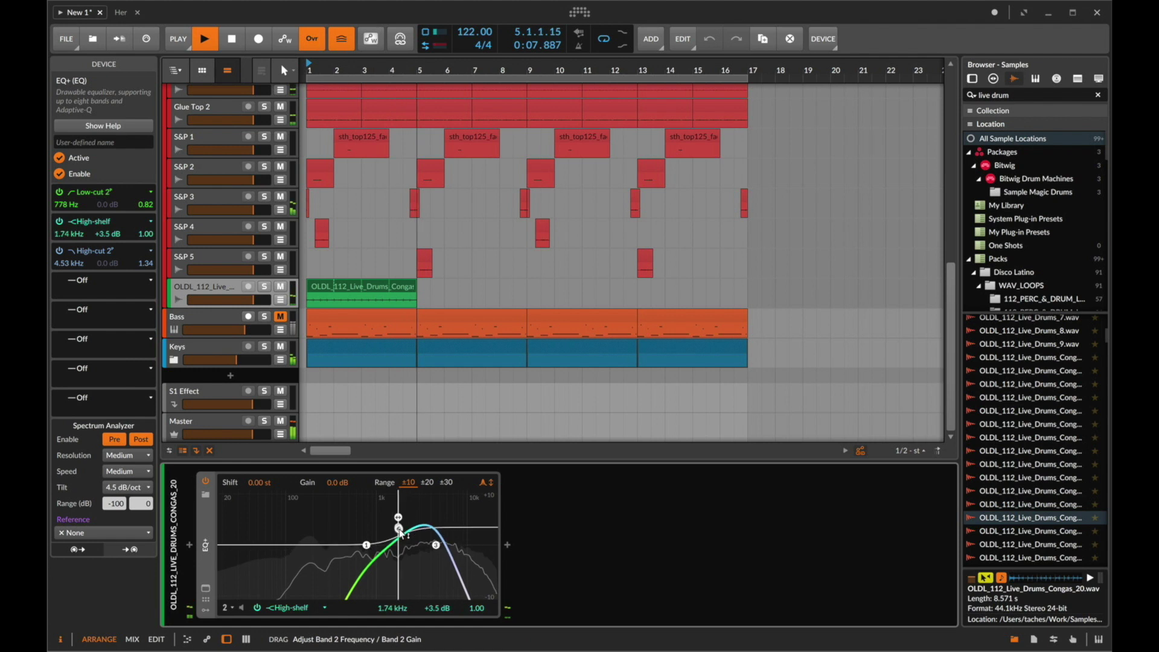
Duplicate the four-bar conga clip three times to fill all sixteen bars.
{"action": "left_click", "coordinate": [379, 287]}
{"action": "key", "text": "super+d"}
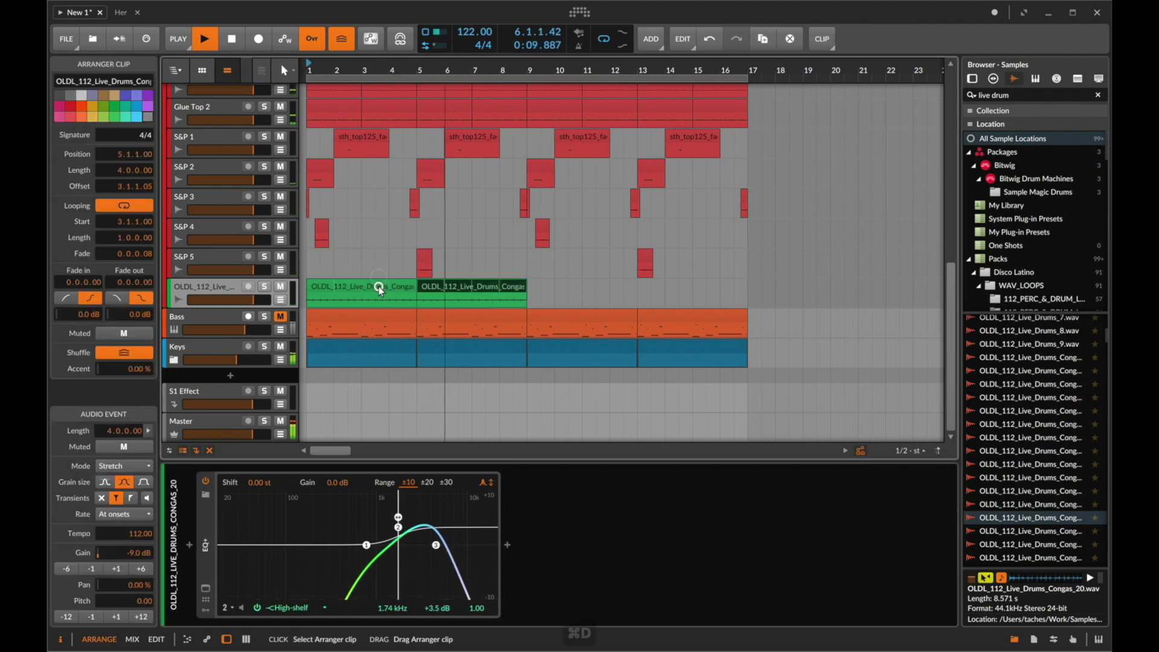
{"action": "key", "text": "super+d"}
{"action": "key", "text": "super+d"}
Rename the conga loop track as Disco Break and colour it red like the other drum tracks.
{"action": "left_click", "coordinate": [221, 285]}
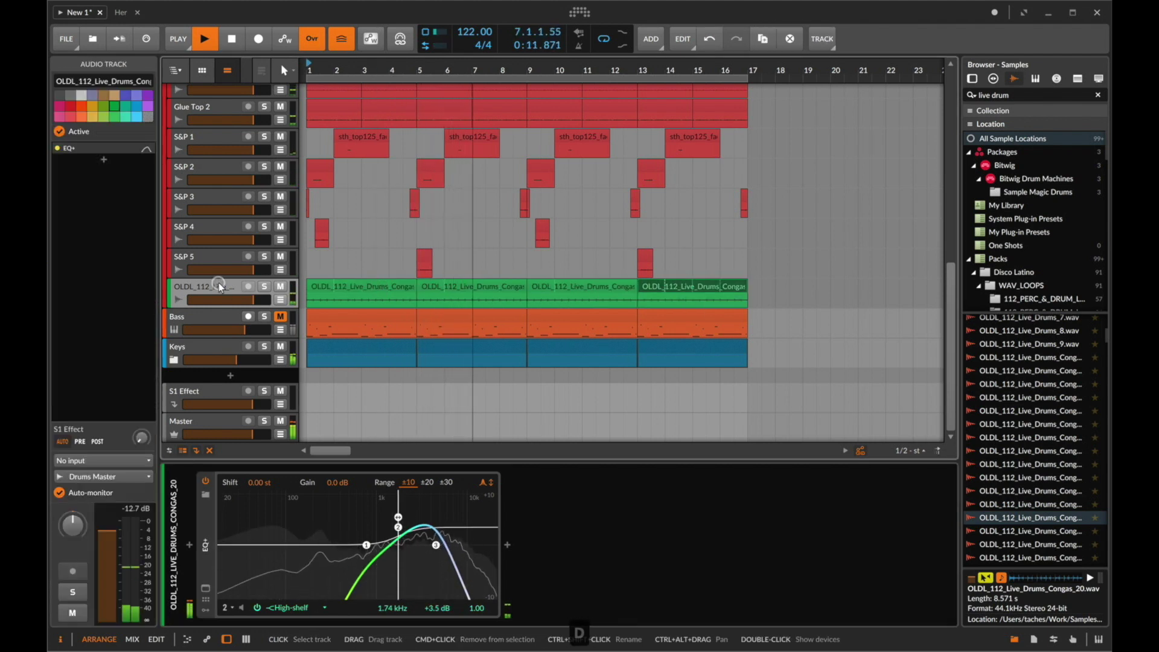
{"action": "key", "text": "super+r"}
{"action": "type", "text": "Disco Bre"}
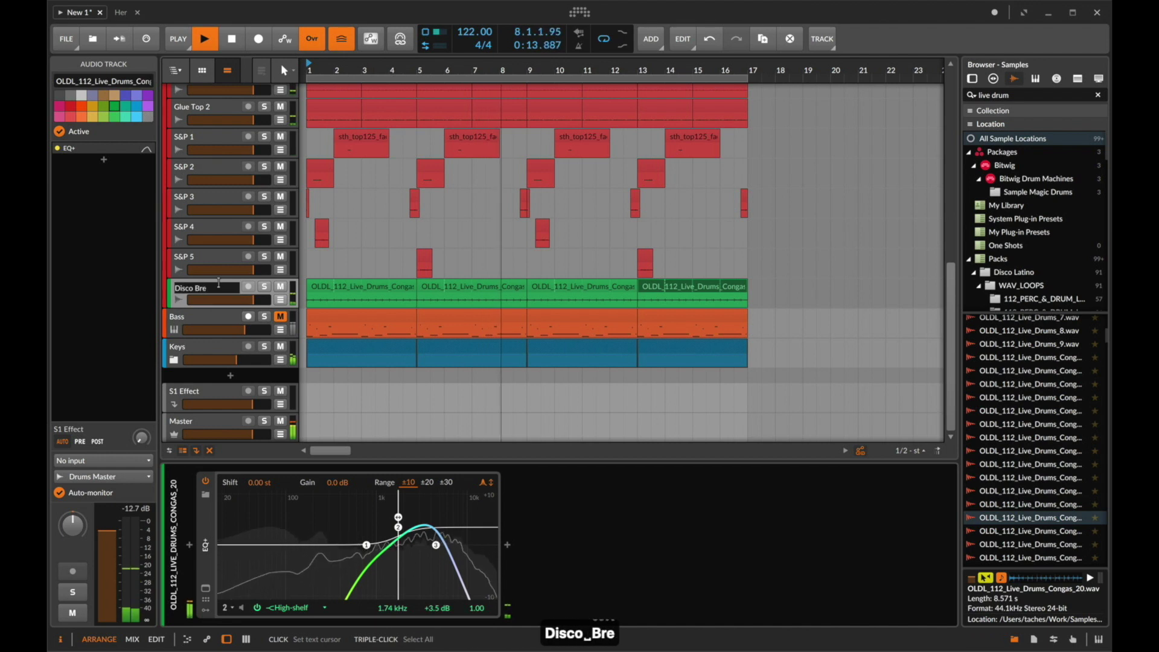
{"action": "type", "text": "ak"}
{"action": "key", "text": "Return"}
{"action": "right_click", "coordinate": [218, 283]}
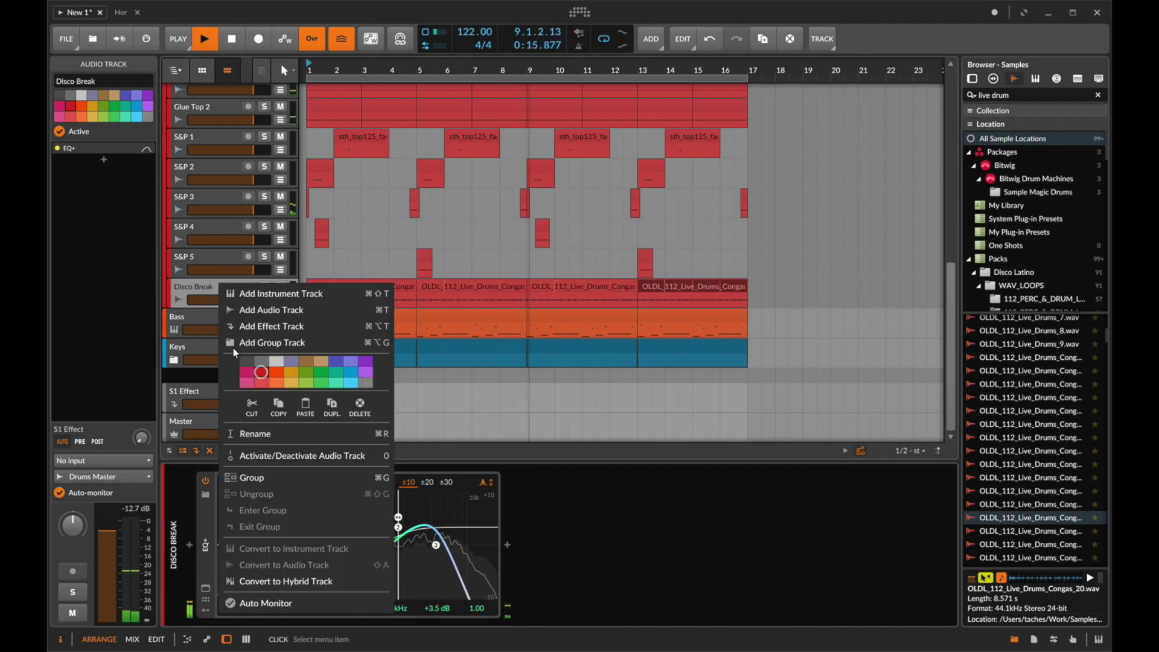
{"action": "left_click", "coordinate": [202, 295]}
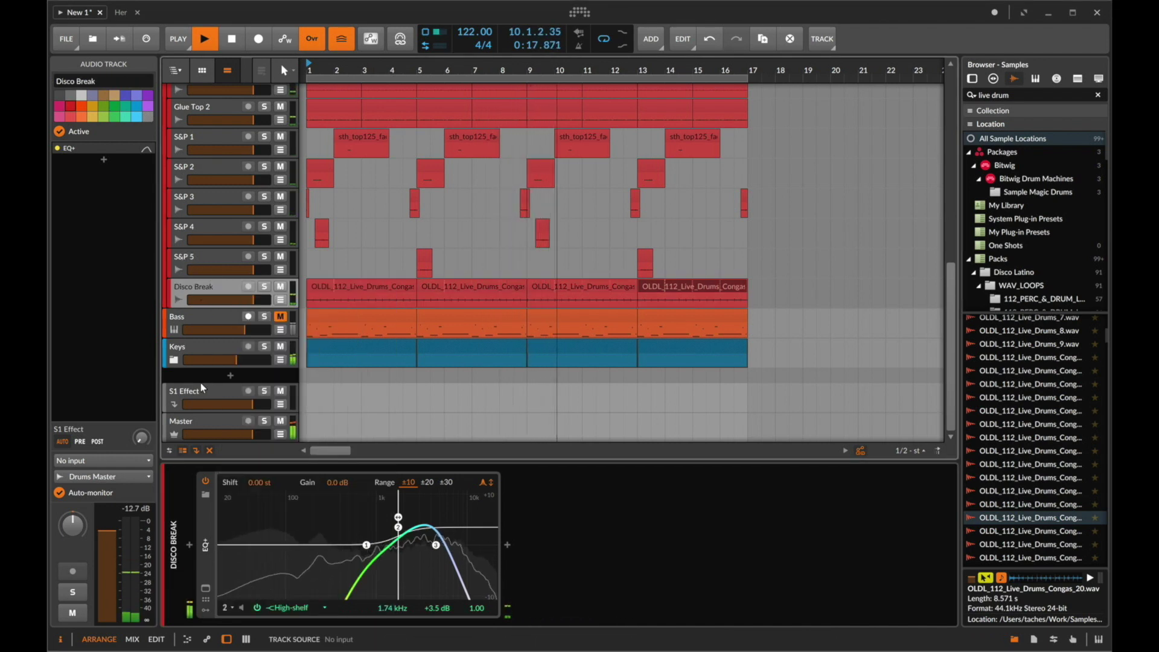
Lower the gain of all four Disco Break clips together to about -14 dB.
{"action": "left_click", "coordinate": [348, 288]}
{"action": "left_click", "coordinate": [700, 284], "text": "shift"}
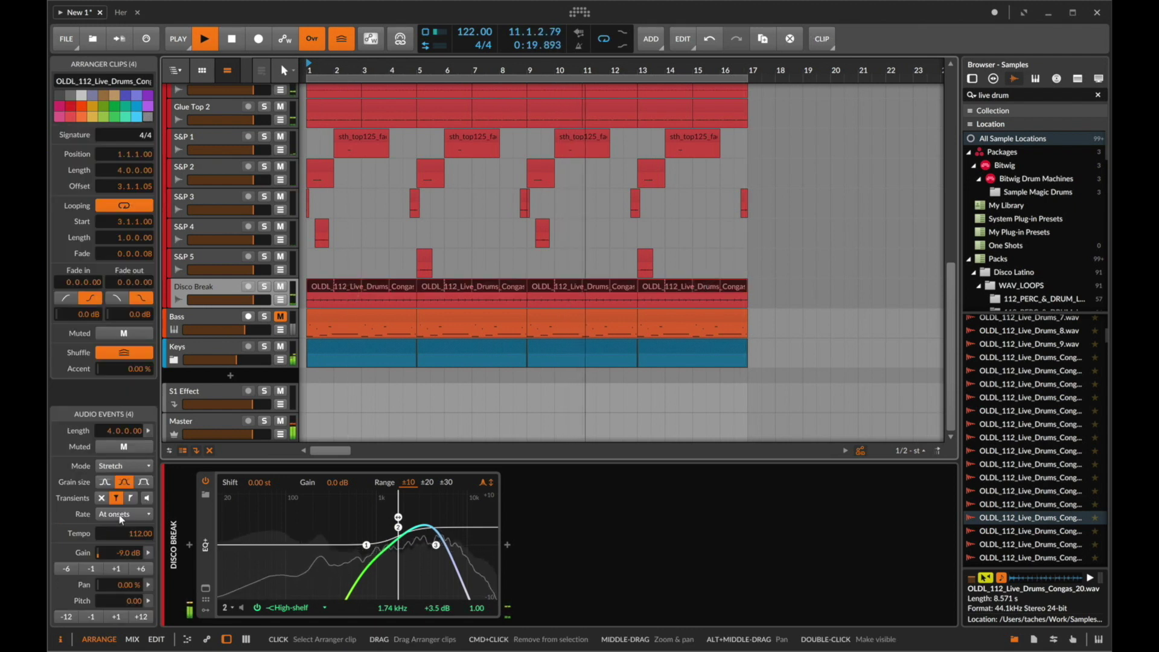
{"action": "left_click", "coordinate": [115, 570]}
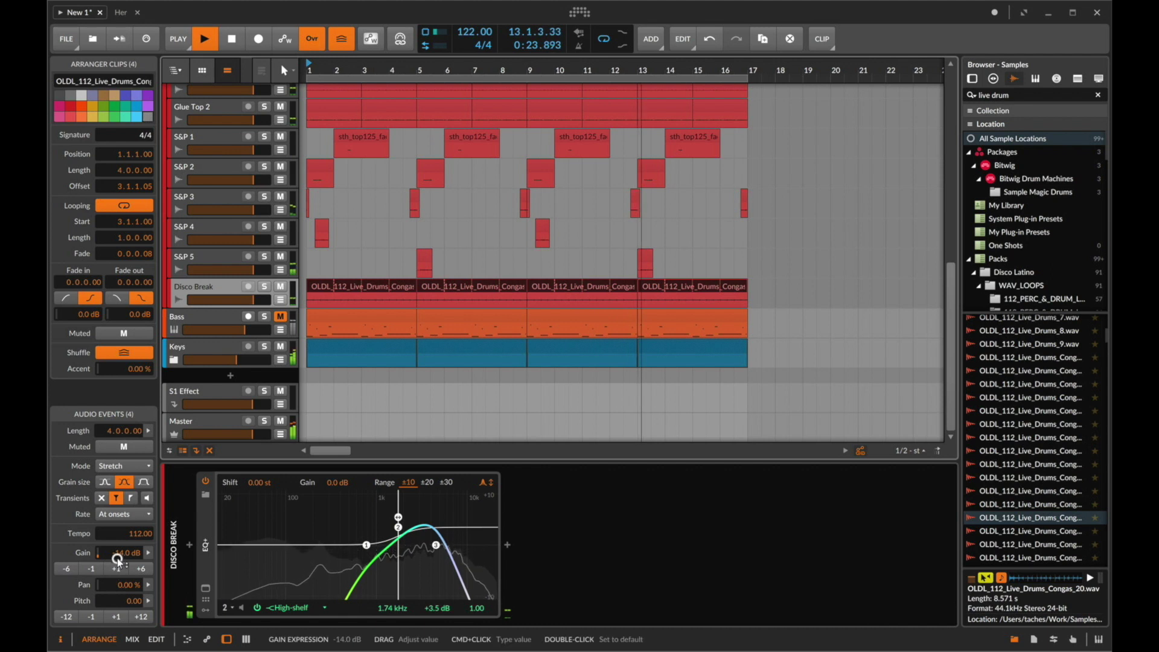
{"action": "left_click", "coordinate": [118, 569]}
Stop playback and move the Disco Break track between Glue Top 2 and S&P 1.
{"action": "key", "text": "space"}
{"action": "left_click", "coordinate": [213, 284]}
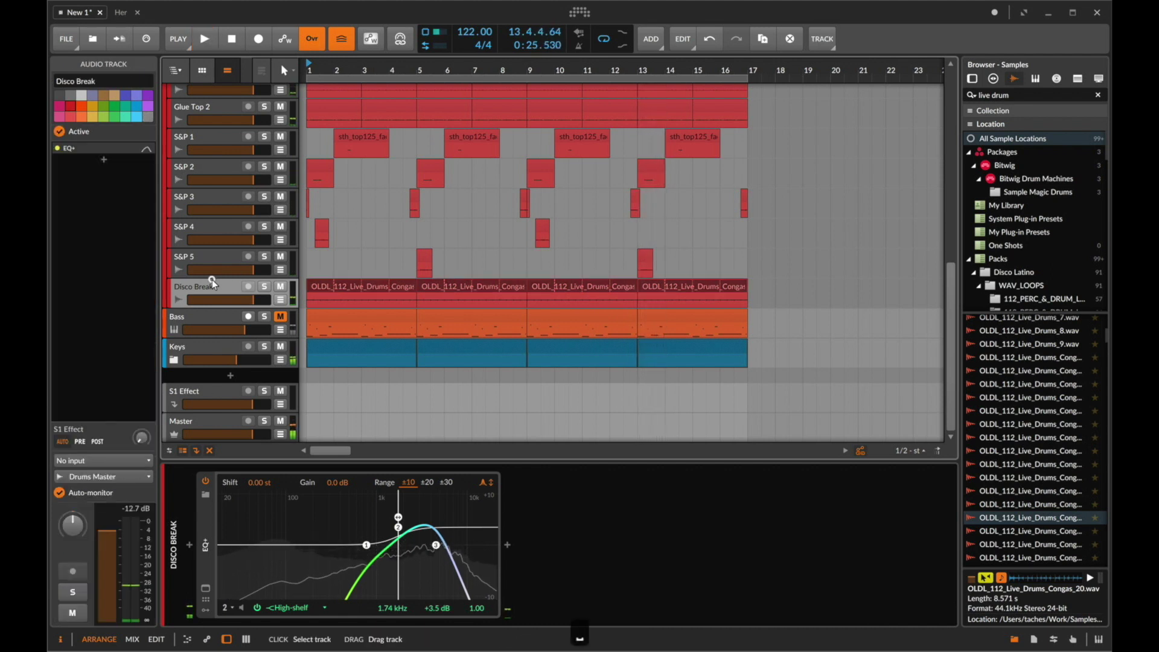
{"action": "left_click_drag", "start_coordinate": [198, 288], "coordinate": [210, 128]}
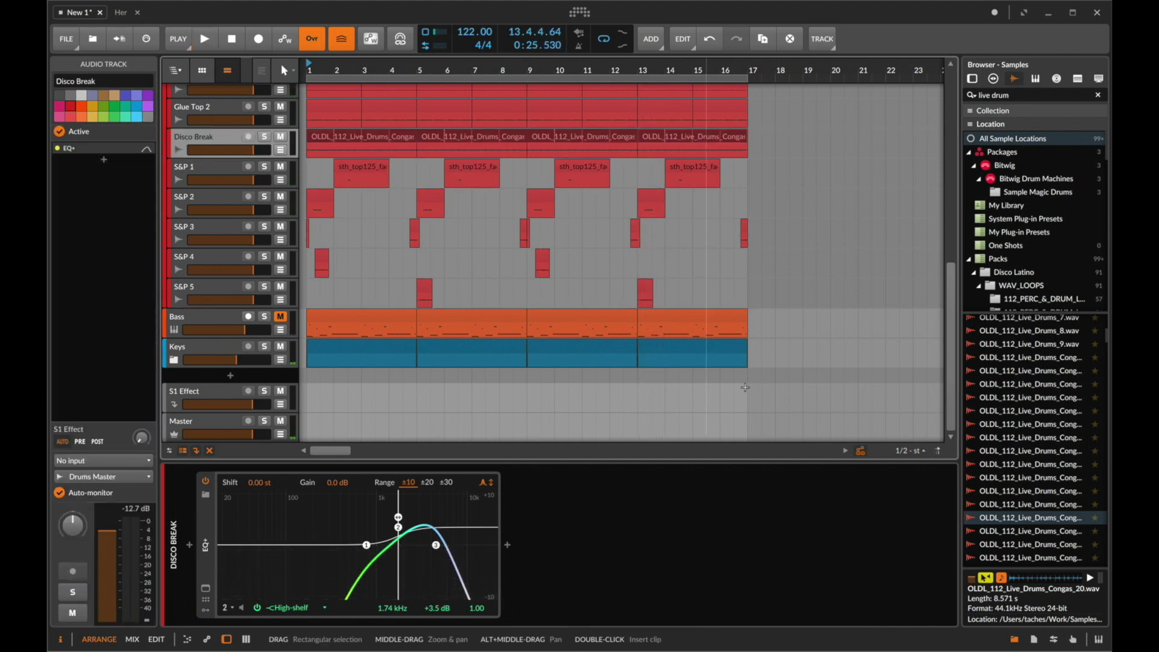
Audition further live drum samples, clear the sample search, and briefly play the arrangement.
{"action": "scroll", "coordinate": [1027, 477], "scroll_direction": "down", "scroll_amount": 2}
{"action": "scroll", "coordinate": [1029, 479], "scroll_direction": "down", "scroll_amount": 4}
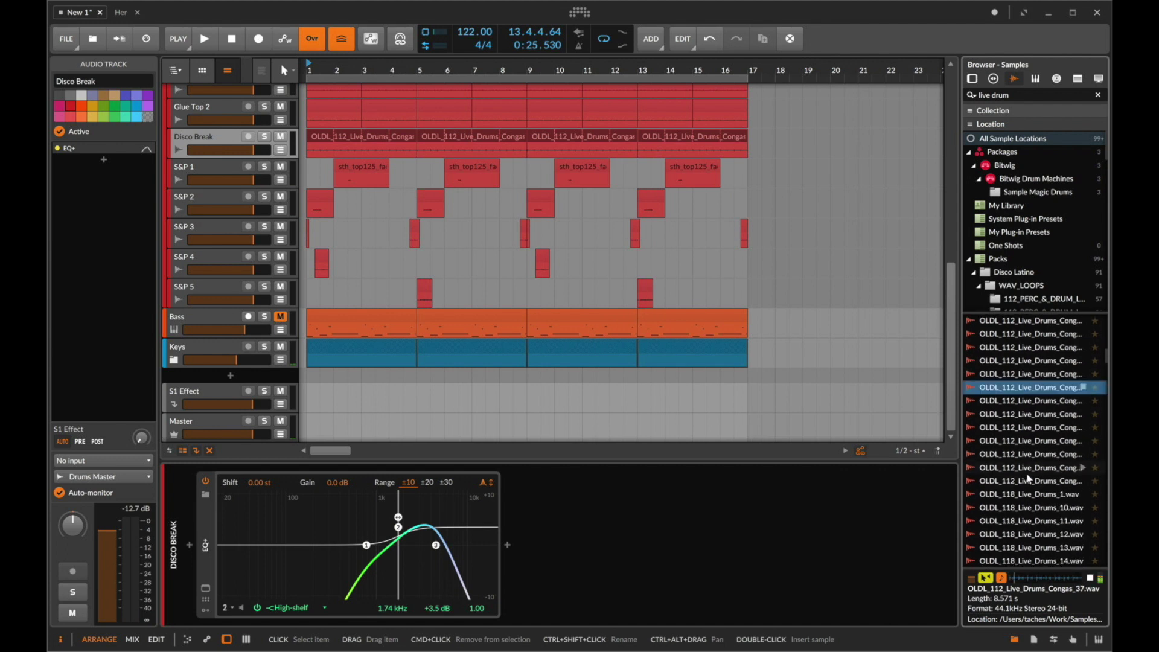
{"action": "scroll", "coordinate": [1029, 479], "scroll_direction": "down", "scroll_amount": 4}
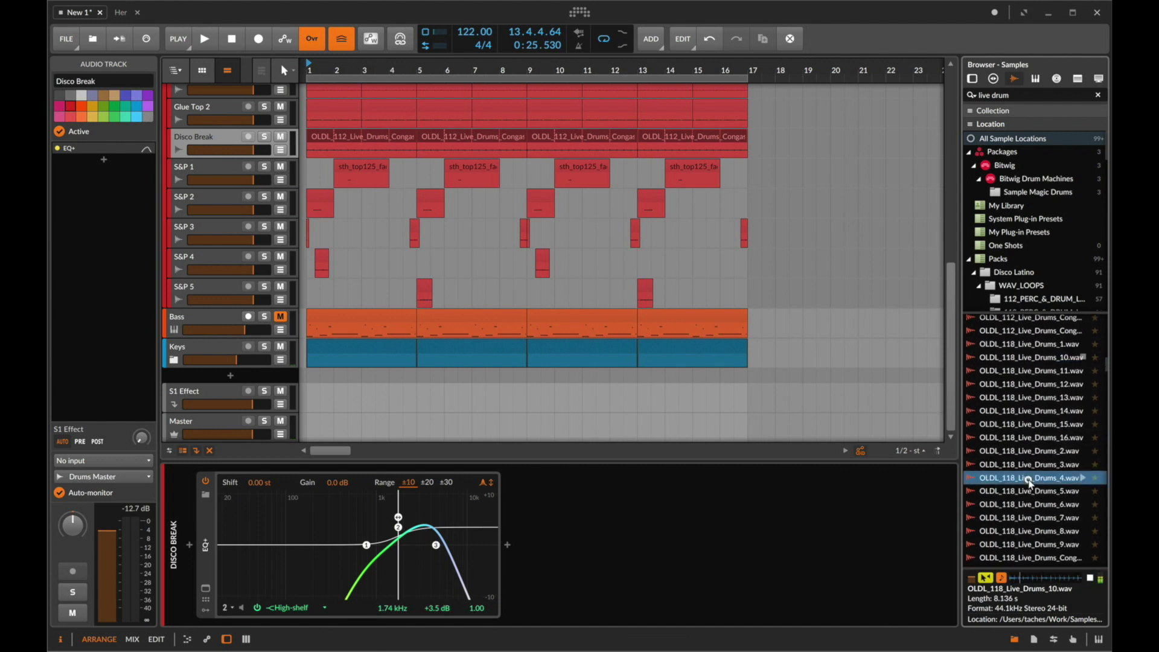
{"action": "left_click", "coordinate": [1034, 91]}
{"action": "left_click", "coordinate": [1055, 508]}
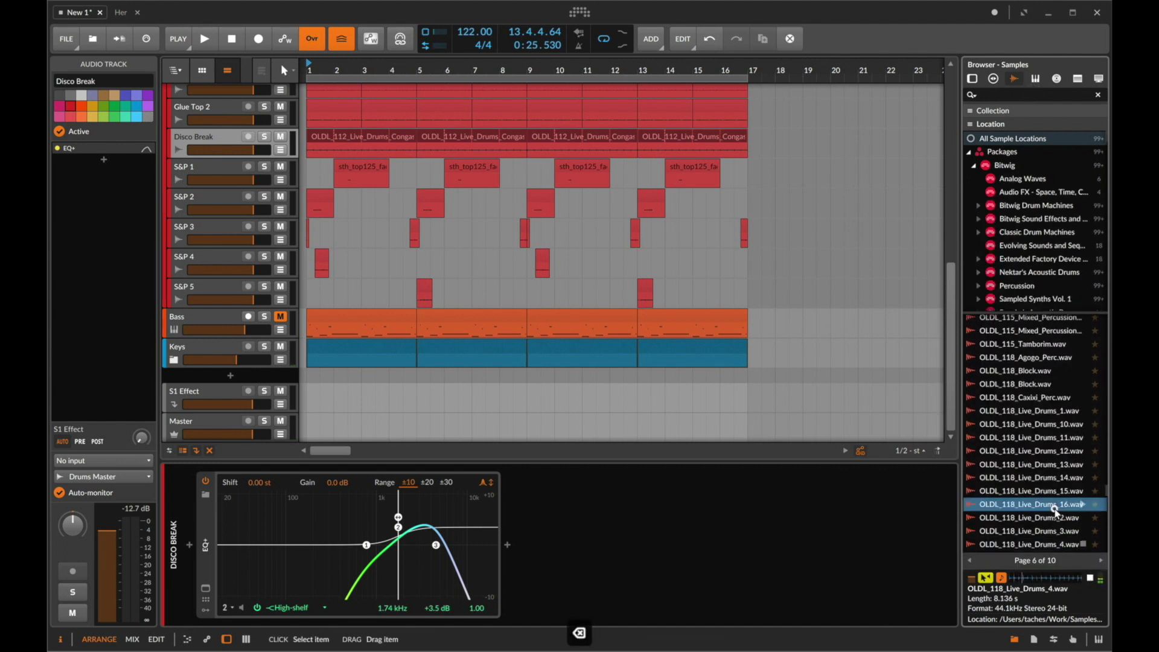
{"action": "left_click", "coordinate": [802, 564]}
{"action": "key", "text": "space"}
{"action": "key", "text": "space"}
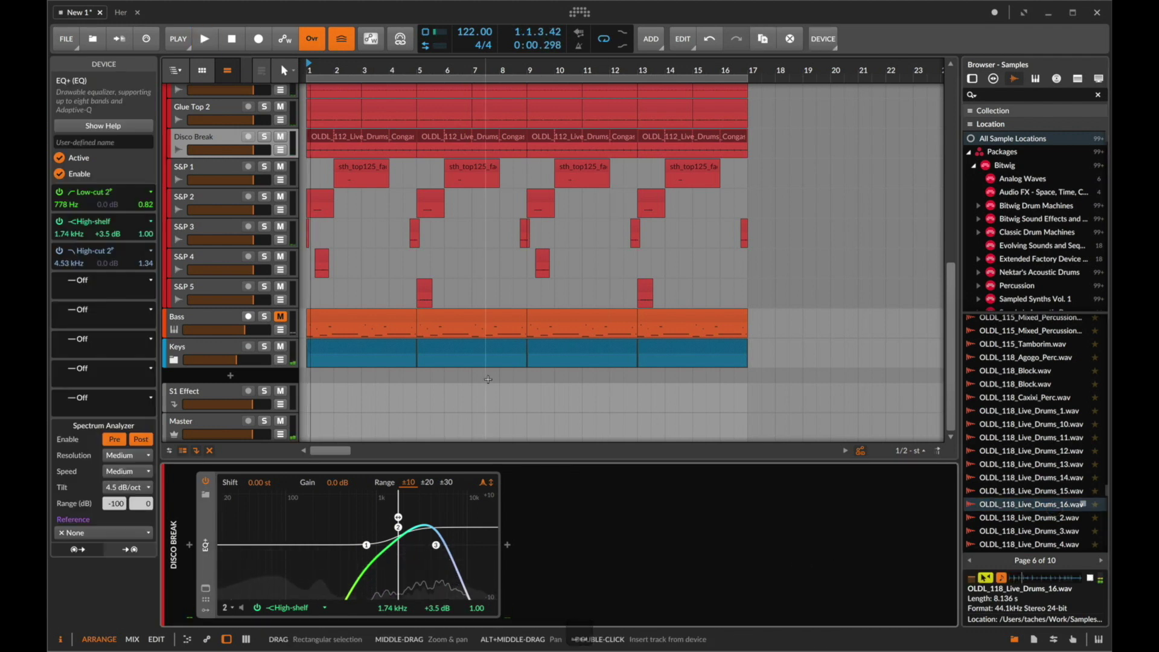
Add an instrument track below S&P 5 and load Superior Drummer 3 on it.
{"action": "scroll", "coordinate": [488, 380], "scroll_direction": "up", "scroll_amount": 5}
{"action": "scroll", "coordinate": [362, 242], "scroll_direction": "up", "scroll_amount": 5}
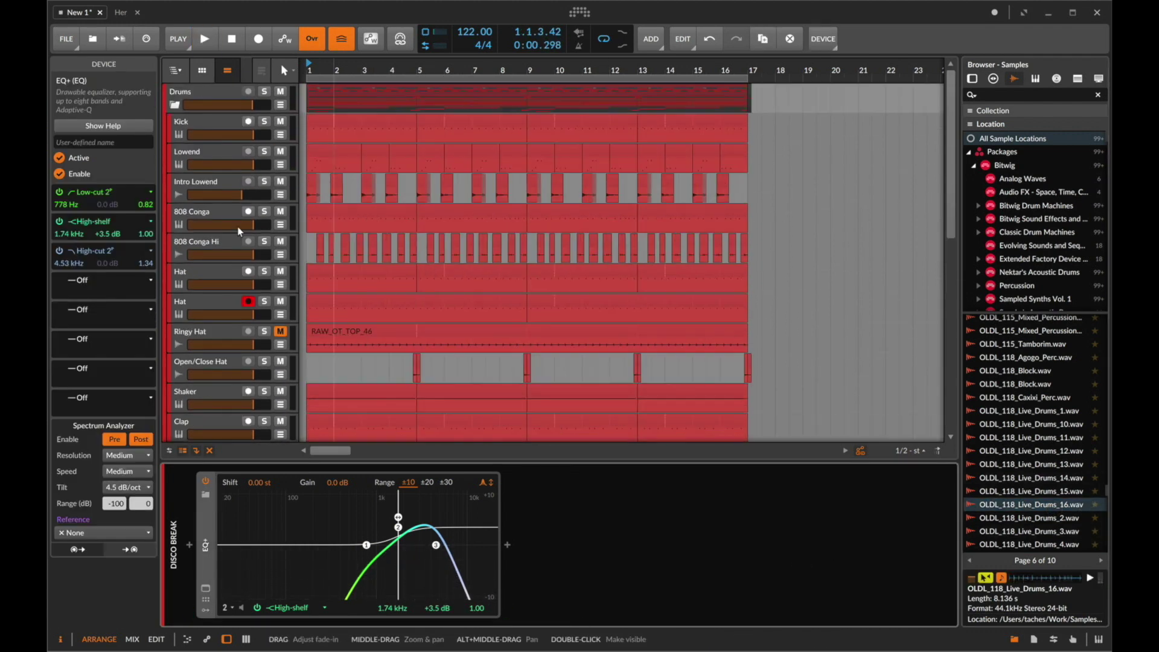
{"action": "left_click", "coordinate": [206, 332]}
{"action": "scroll", "coordinate": [193, 121], "scroll_direction": "down", "scroll_amount": 12}
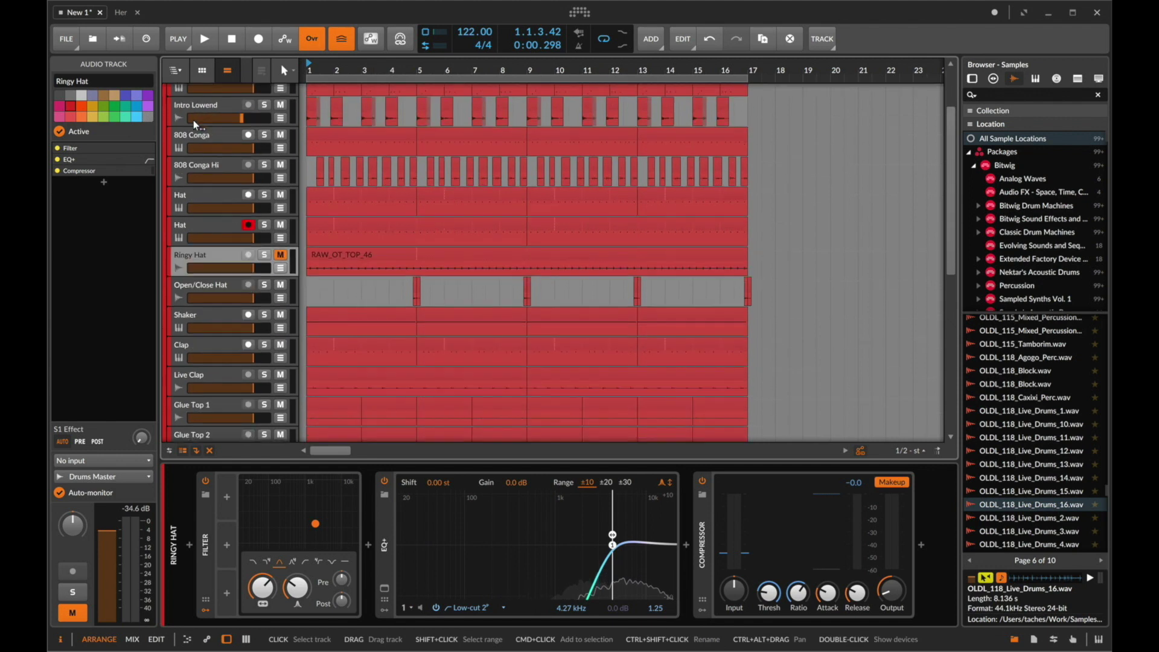
{"action": "key", "text": "super+t"}
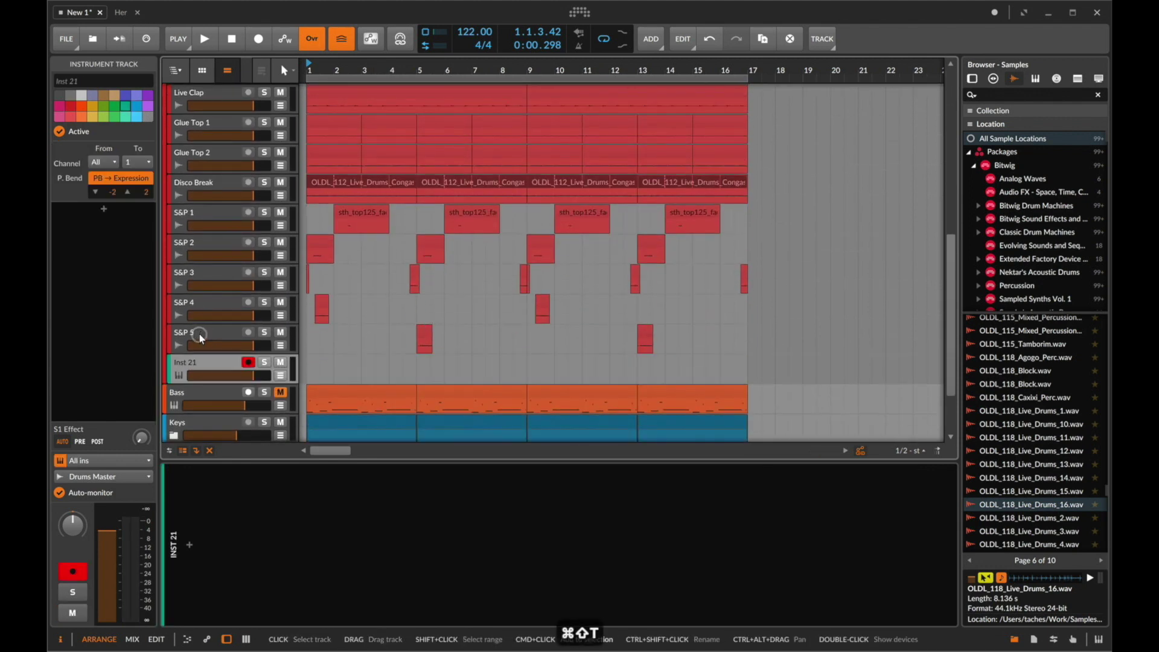
{"action": "left_click", "coordinate": [189, 550]}
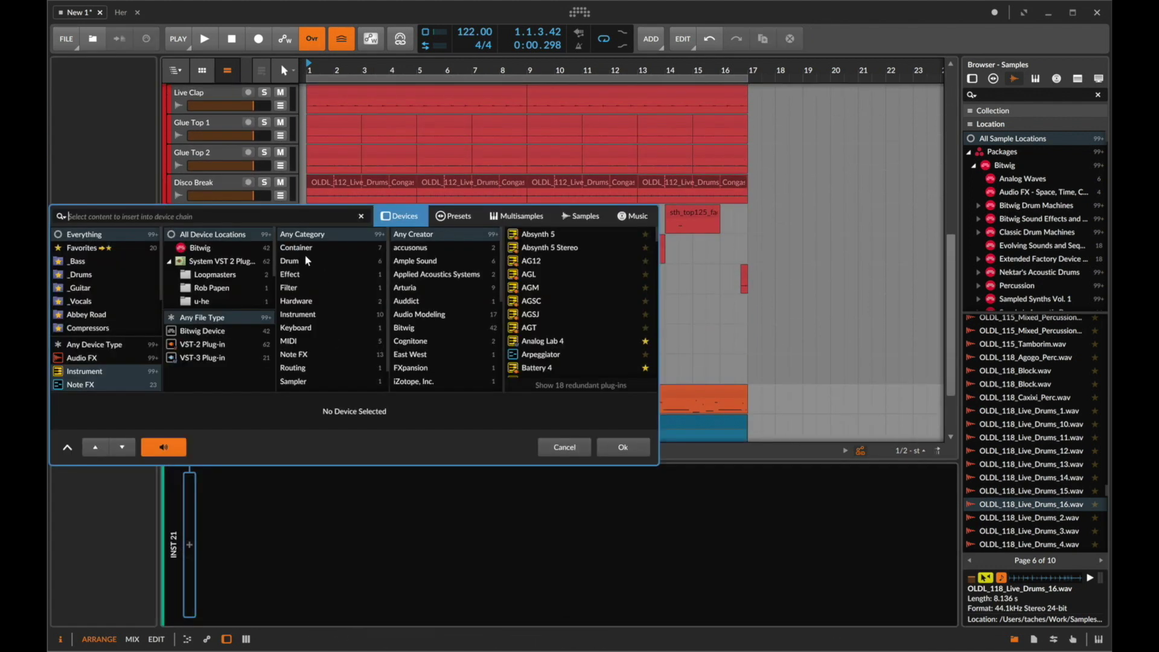
{"action": "type", "text": "super"}
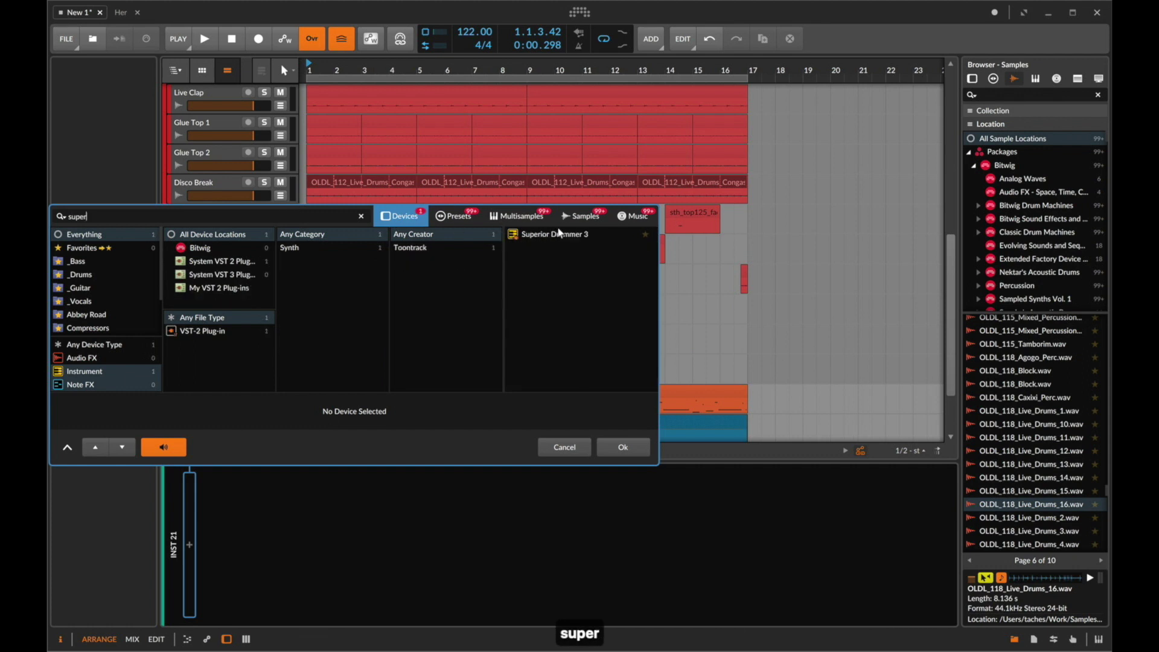
{"action": "double_click", "coordinate": [558, 233]}
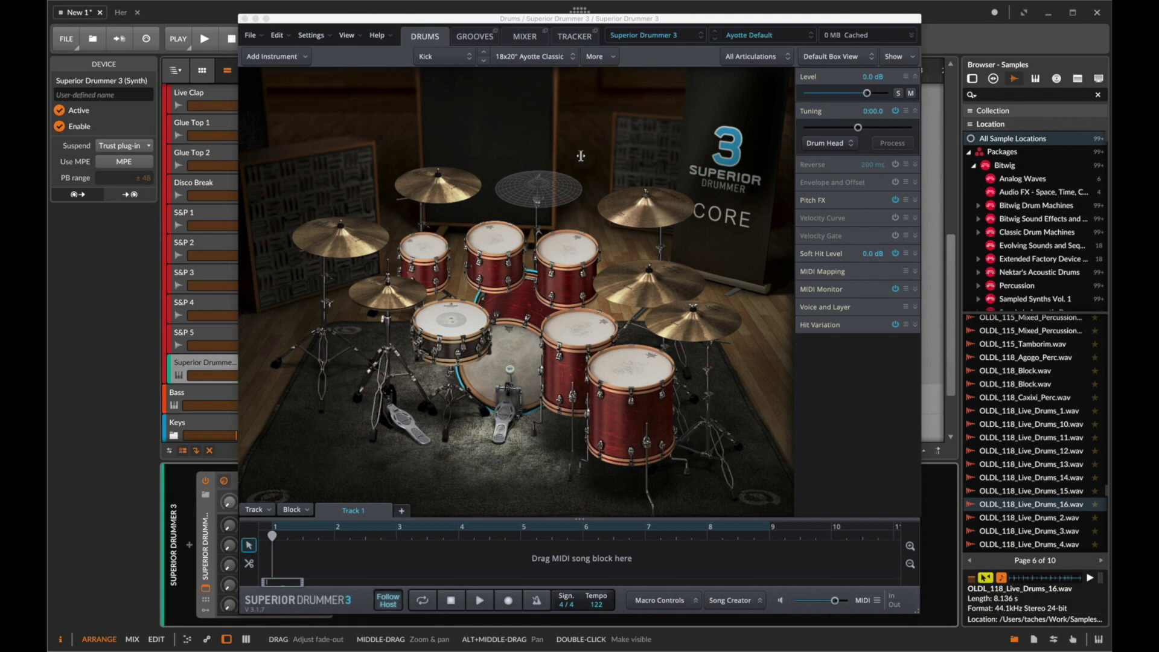
Audition the default kit's snare and switch the drum library to Latin Cuban Percussion EZX.
{"action": "left_click", "coordinate": [452, 332]}
{"action": "left_click", "coordinate": [655, 36]}
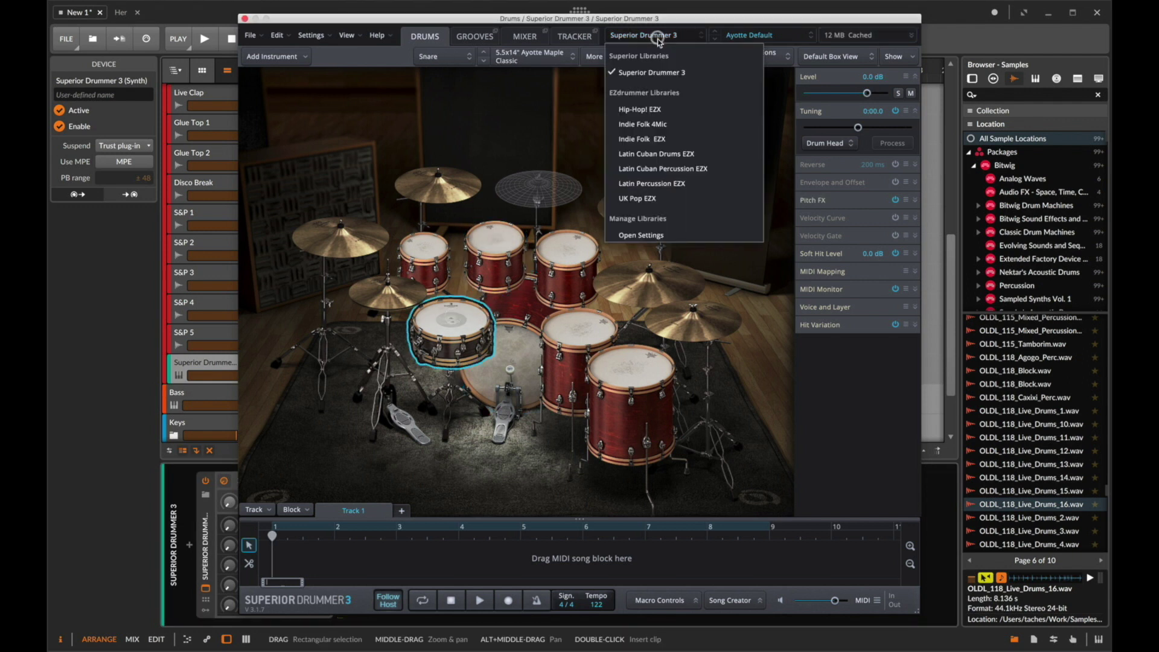
{"action": "left_click", "coordinate": [668, 171]}
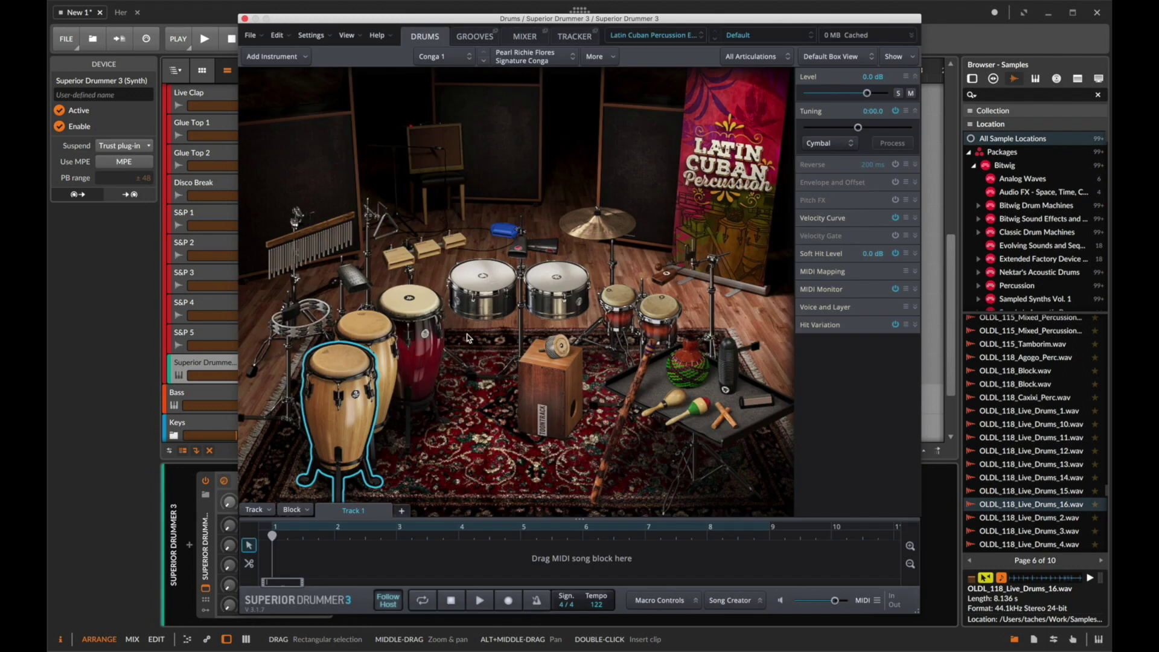
Audition the three congas of the Latin Cuban Percussion kit.
{"action": "left_click", "coordinate": [332, 364]}
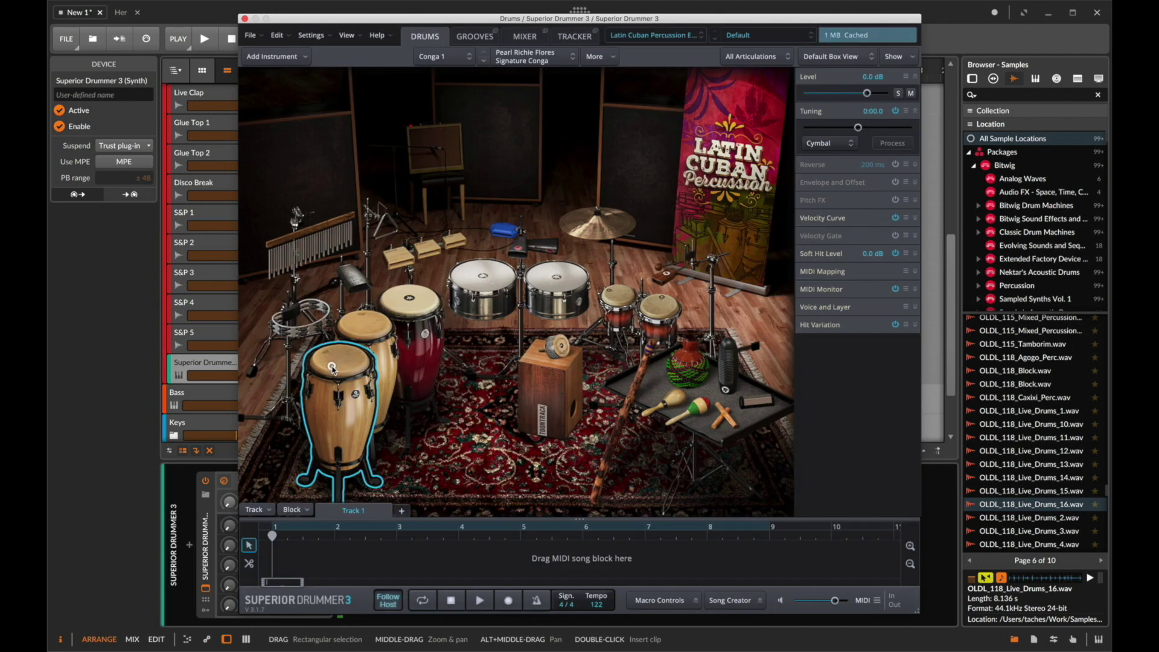
{"action": "left_click", "coordinate": [358, 332]}
{"action": "left_click", "coordinate": [348, 372]}
{"action": "left_click", "coordinate": [366, 332]}
{"action": "left_click", "coordinate": [409, 302]}
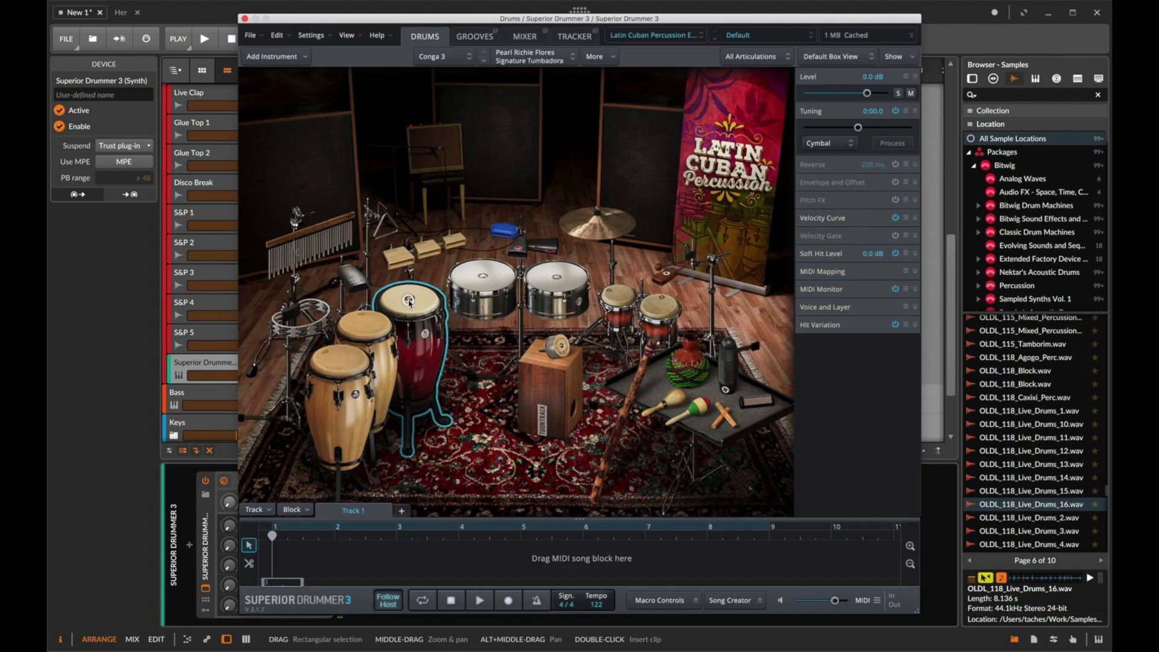
{"action": "left_click", "coordinate": [380, 326]}
Show the drum plug-in's grooves, move its window clear of the track list, and select the Superior Drummer 3 track.
{"action": "left_click", "coordinate": [473, 36]}
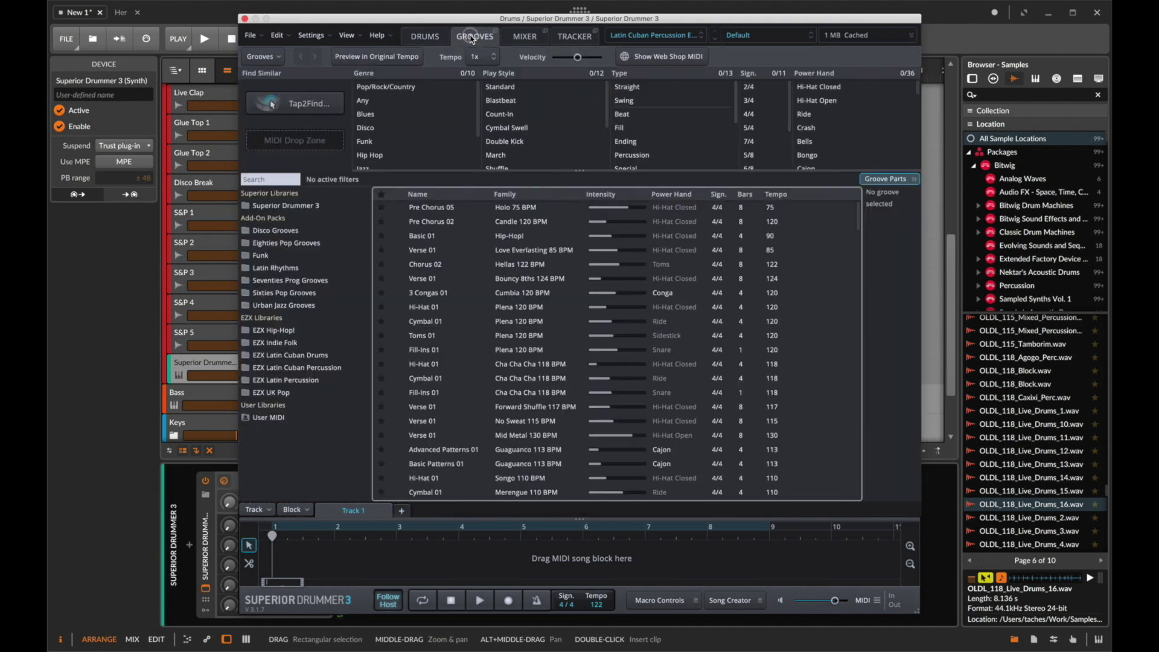
{"action": "left_click_drag", "start_coordinate": [361, 25], "coordinate": [537, 7]}
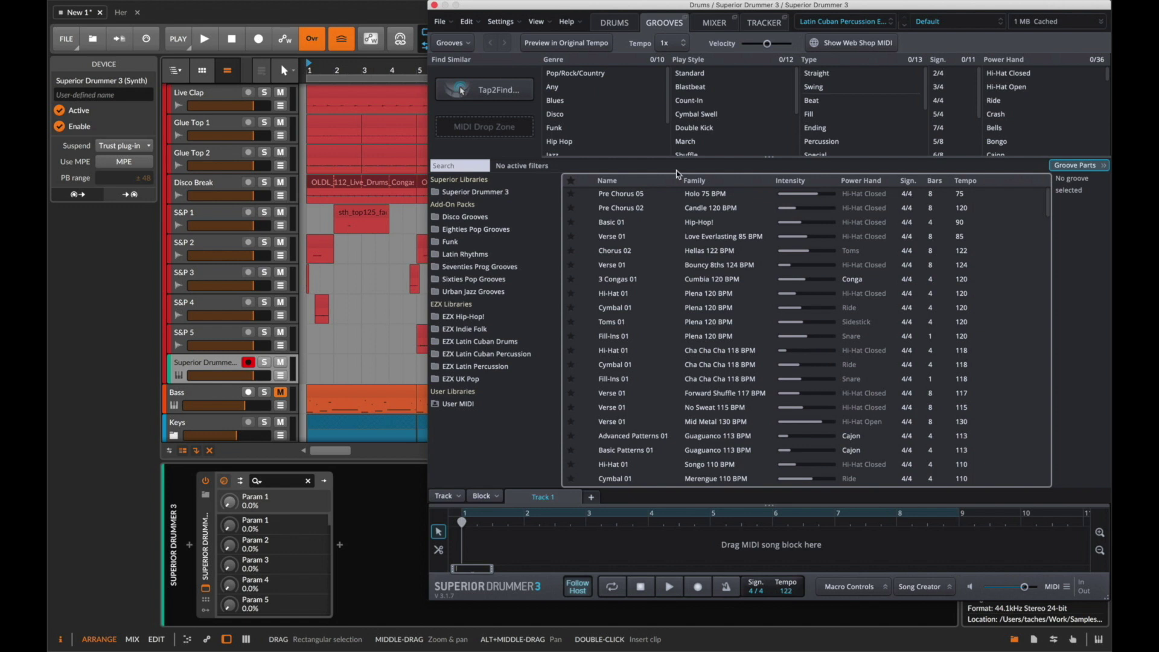
{"action": "scroll", "coordinate": [228, 373], "scroll_direction": "down", "scroll_amount": 3}
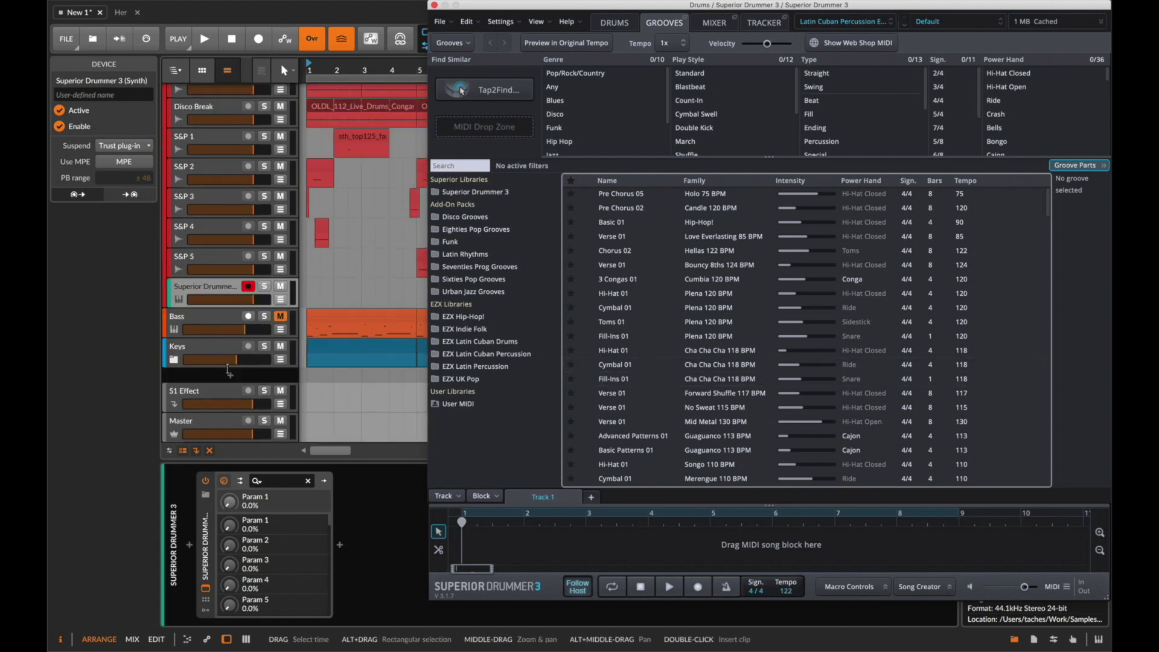
{"action": "scroll", "coordinate": [293, 184], "scroll_direction": "up", "scroll_amount": 10}
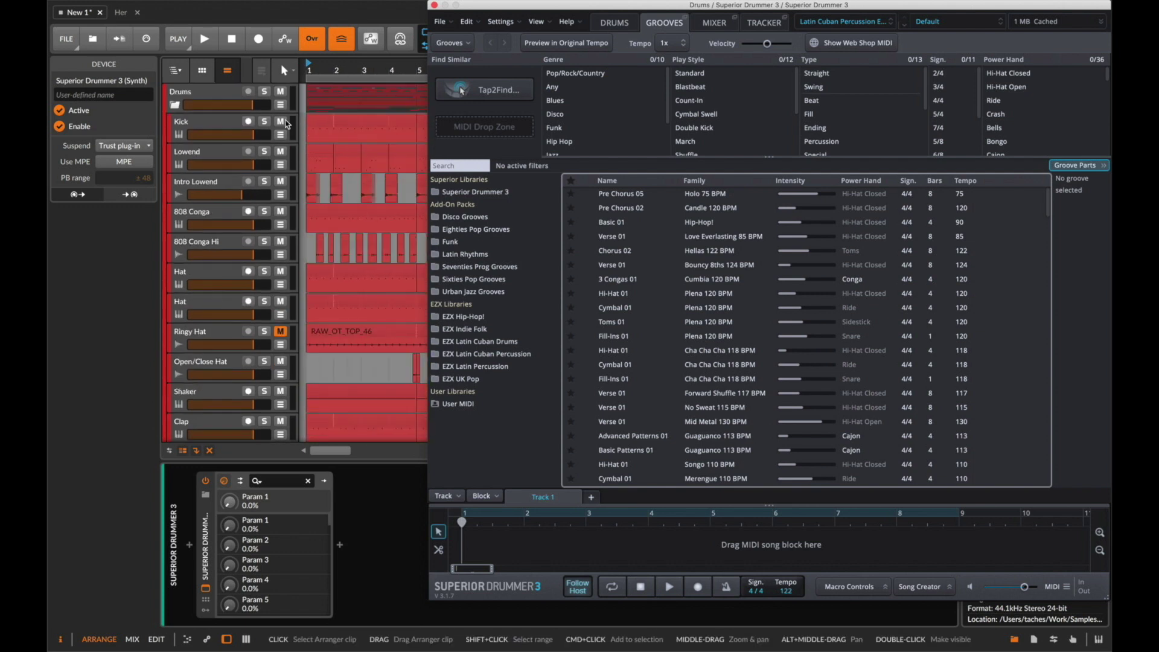
{"action": "scroll", "coordinate": [243, 314], "scroll_direction": "down", "scroll_amount": 15}
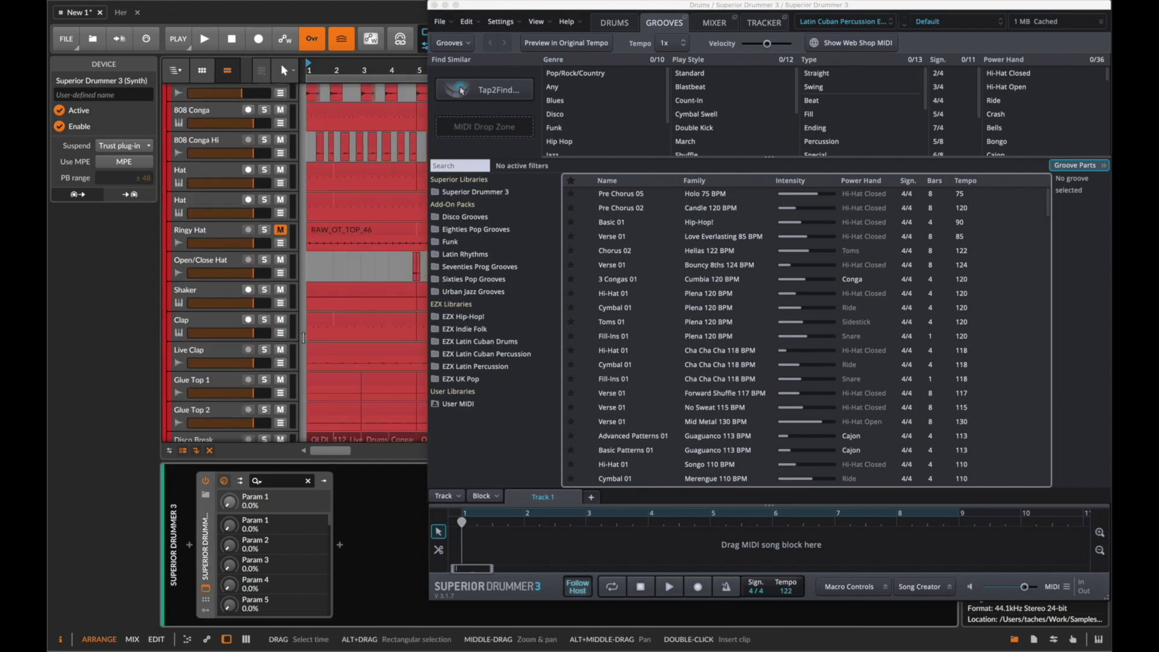
{"action": "left_click", "coordinate": [223, 354]}
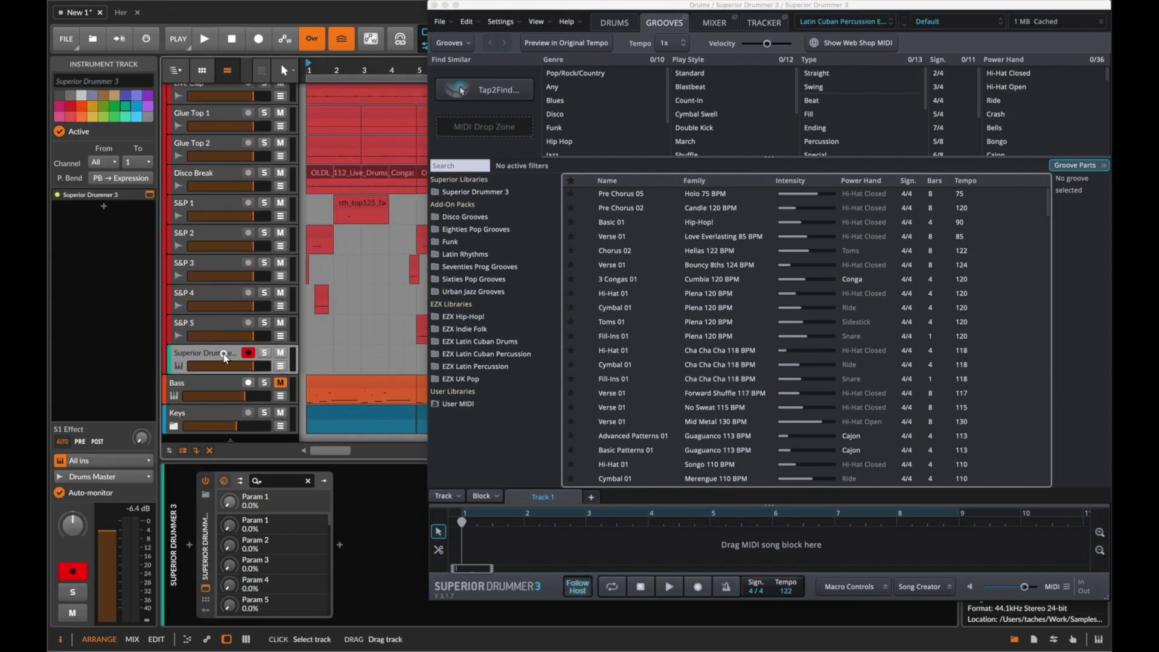
Filter the grooves to the EZX Latin Cuban Percussion folder and look through its conga patterns.
{"action": "left_click", "coordinate": [469, 218]}
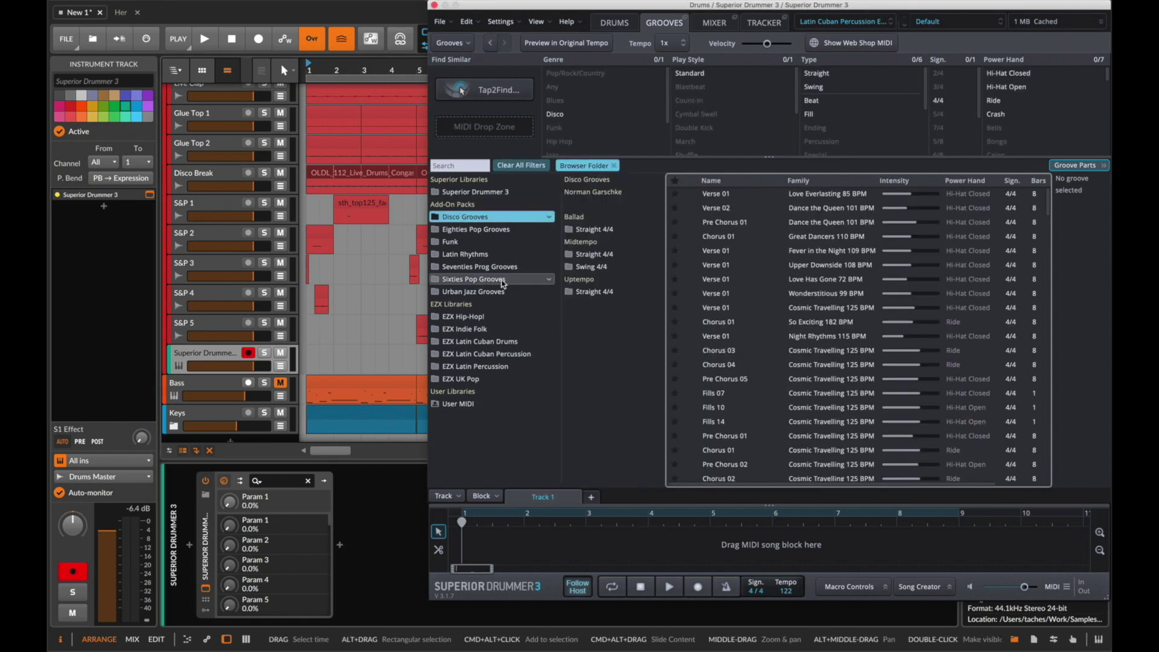
{"action": "left_click", "coordinate": [483, 355]}
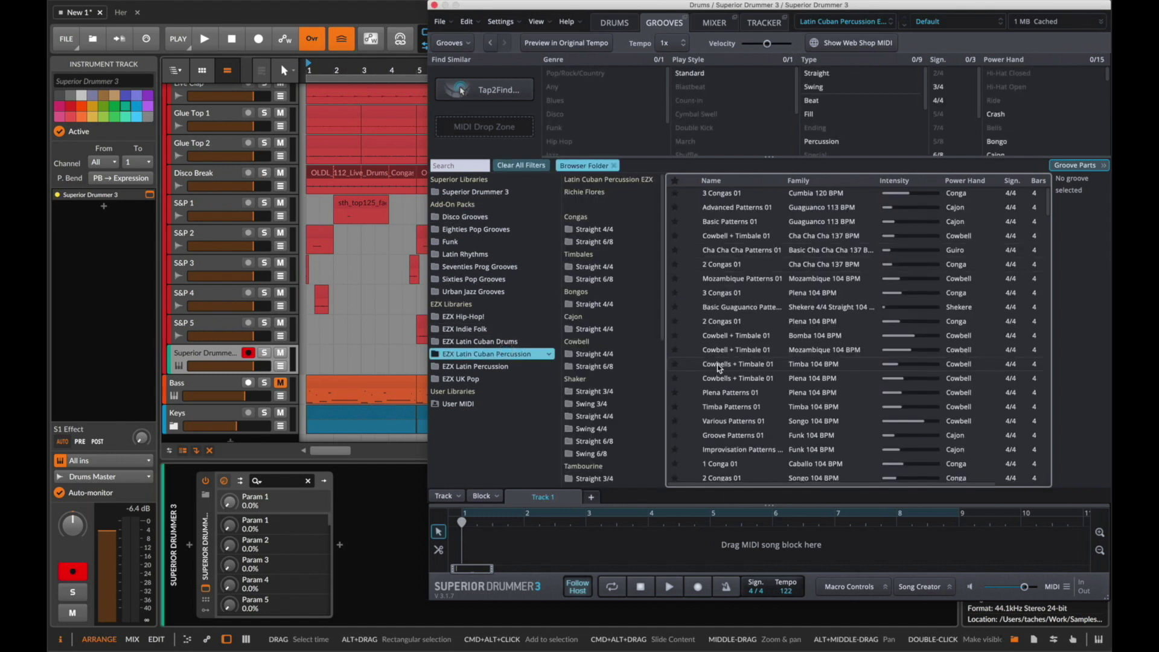
{"action": "scroll", "coordinate": [719, 368], "scroll_direction": "down", "scroll_amount": 3}
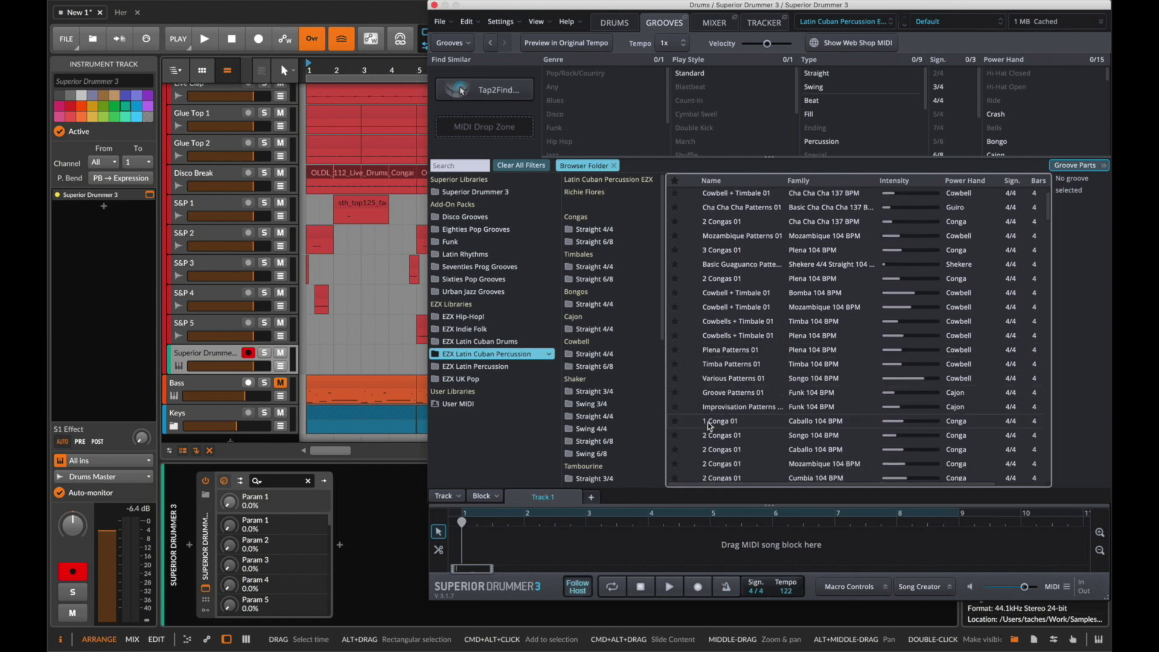
Audition the 1 Conga 01, 2 Congas 01 and 3 Congas 01 grooves of the Caballo 104 BPM family.
{"action": "left_click", "coordinate": [692, 423]}
{"action": "scroll", "coordinate": [779, 414], "scroll_direction": "down", "scroll_amount": 3}
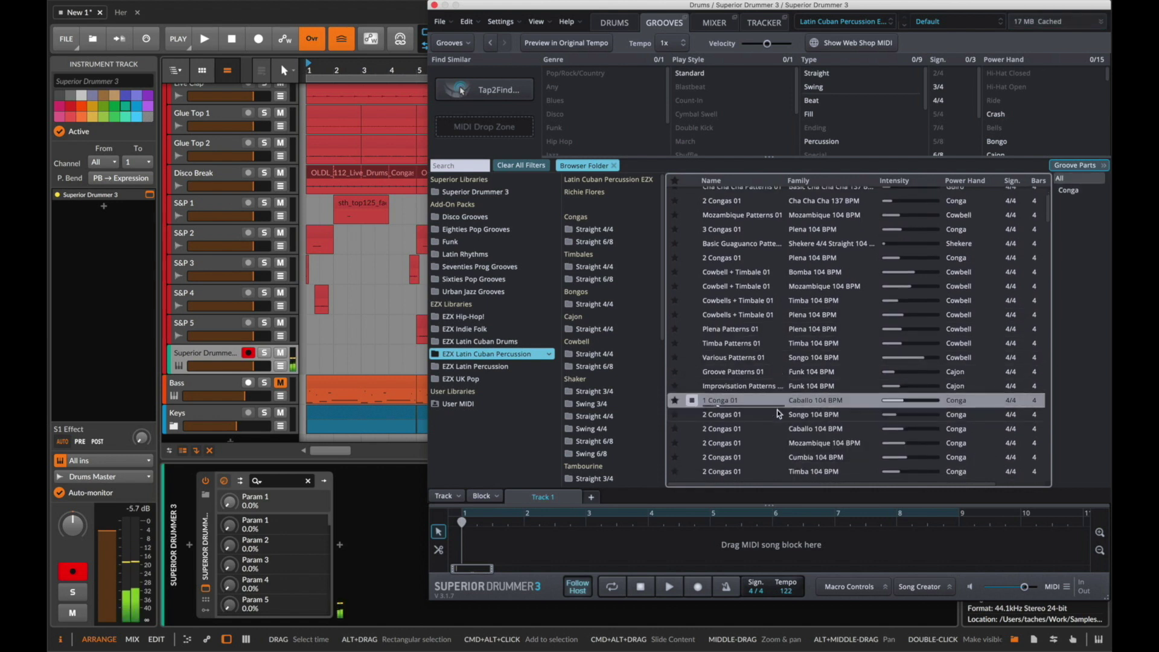
{"action": "scroll", "coordinate": [778, 414], "scroll_direction": "down", "scroll_amount": 3}
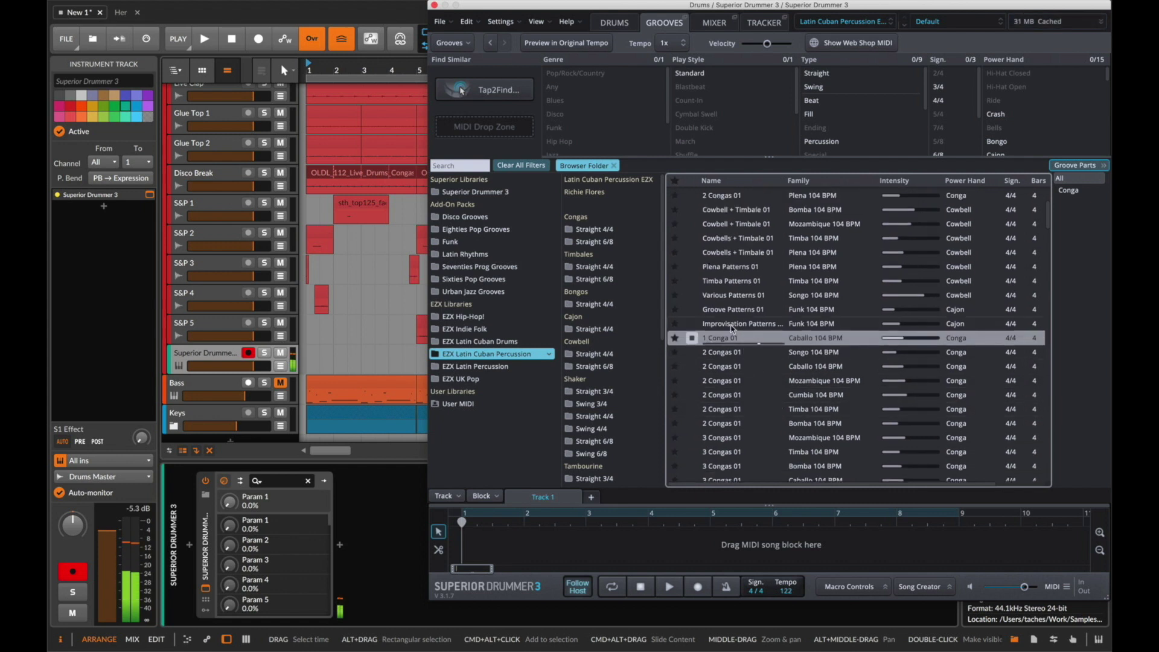
{"action": "left_click", "coordinate": [693, 368]}
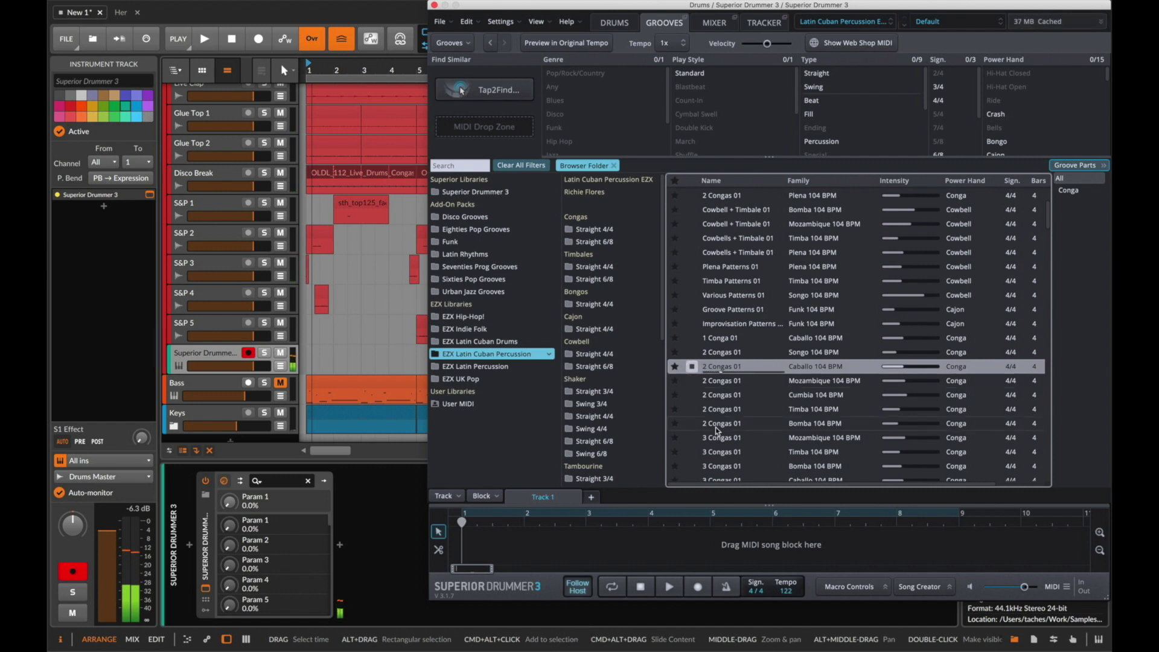
{"action": "scroll", "coordinate": [709, 450], "scroll_direction": "down", "scroll_amount": 1}
{"action": "scroll", "coordinate": [710, 450], "scroll_direction": "down", "scroll_amount": 1}
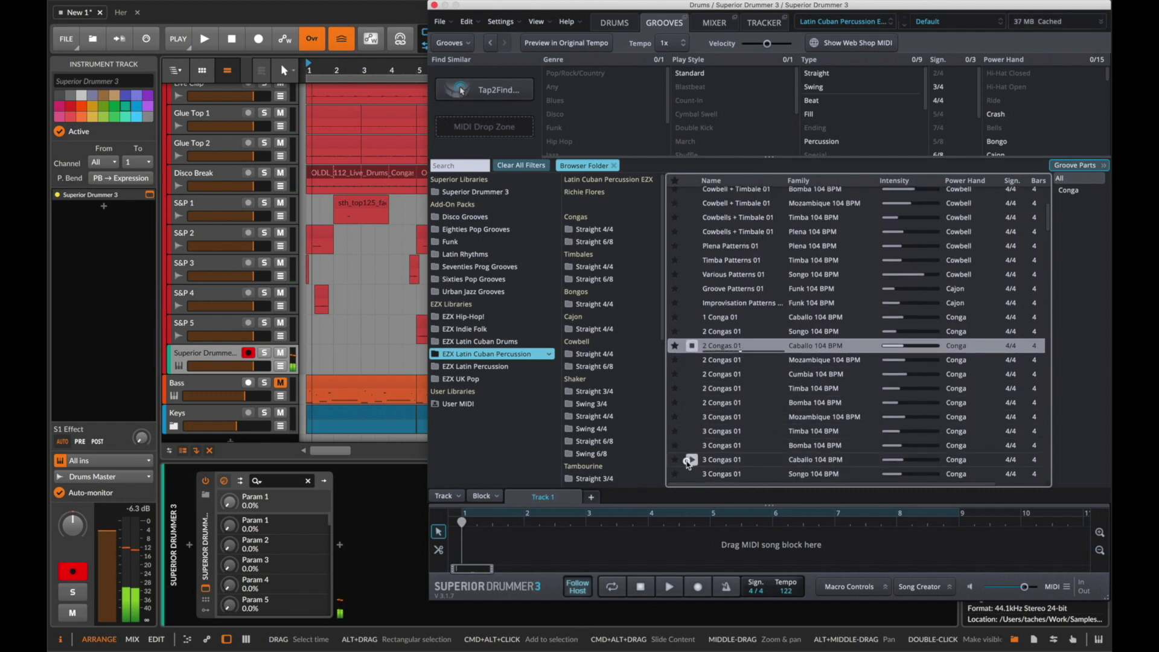
{"action": "left_click", "coordinate": [689, 461]}
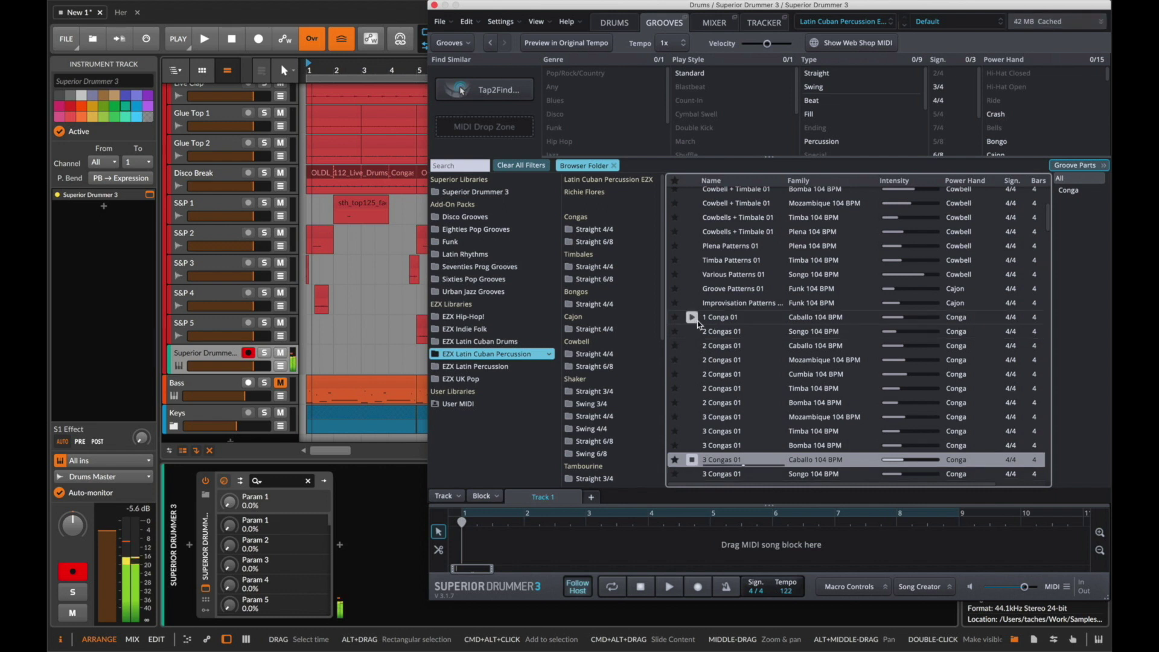
Place the Caballo 1 Conga 01 groove at bar 1 of the drum plug-in's song track and loop its four bars with the arrangement playing.
{"action": "left_click_drag", "start_coordinate": [695, 323], "coordinate": [467, 536]}
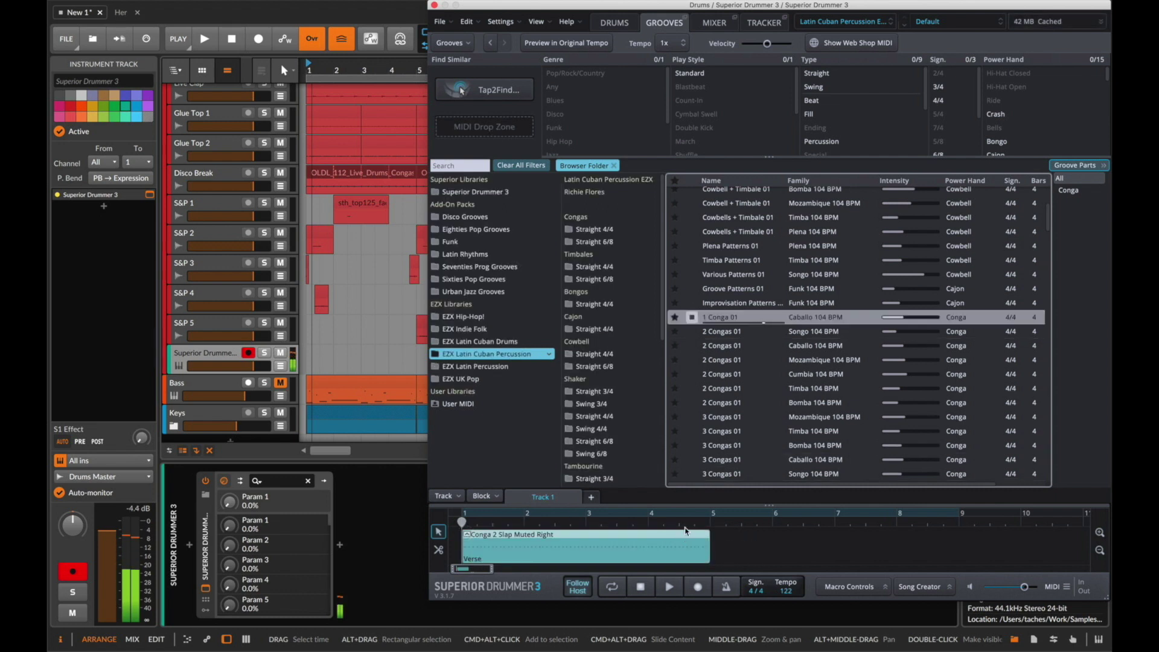
{"action": "left_click_drag", "start_coordinate": [958, 514], "coordinate": [476, 523]}
{"action": "key", "text": "space"}
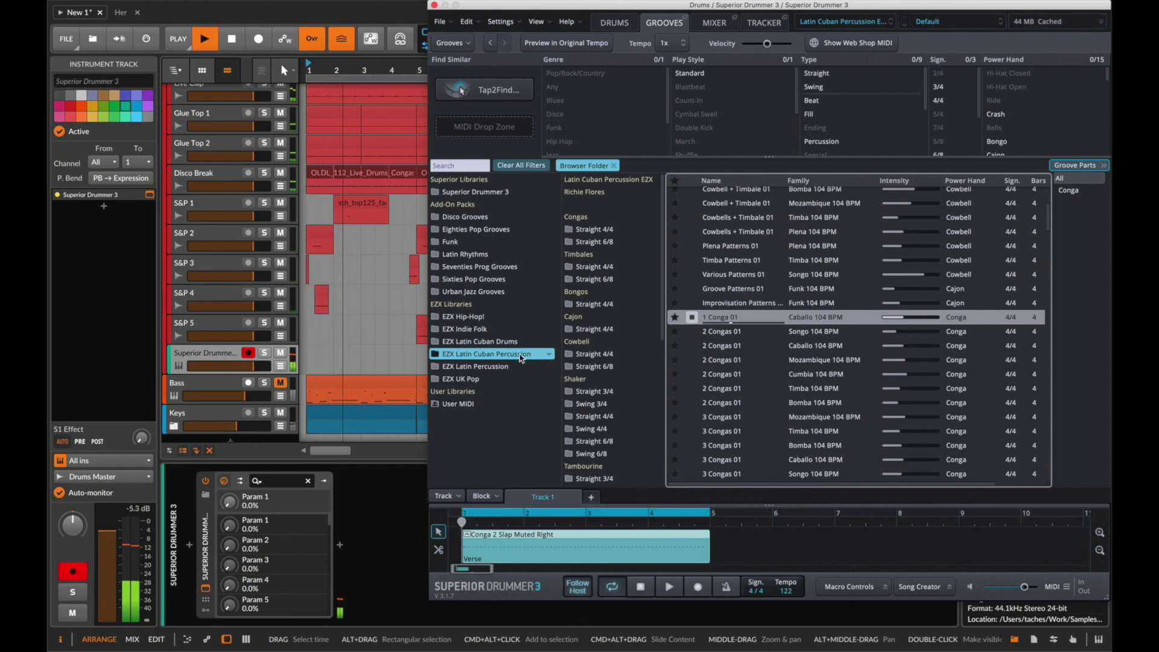
Close the drum plug-in and lower the Superior Drummer 3 track's volume while it is muted, then play the arrangement with it unmuted.
{"action": "left_click", "coordinate": [433, 5]}
{"action": "key", "text": "space"}
{"action": "left_click", "coordinate": [279, 355]}
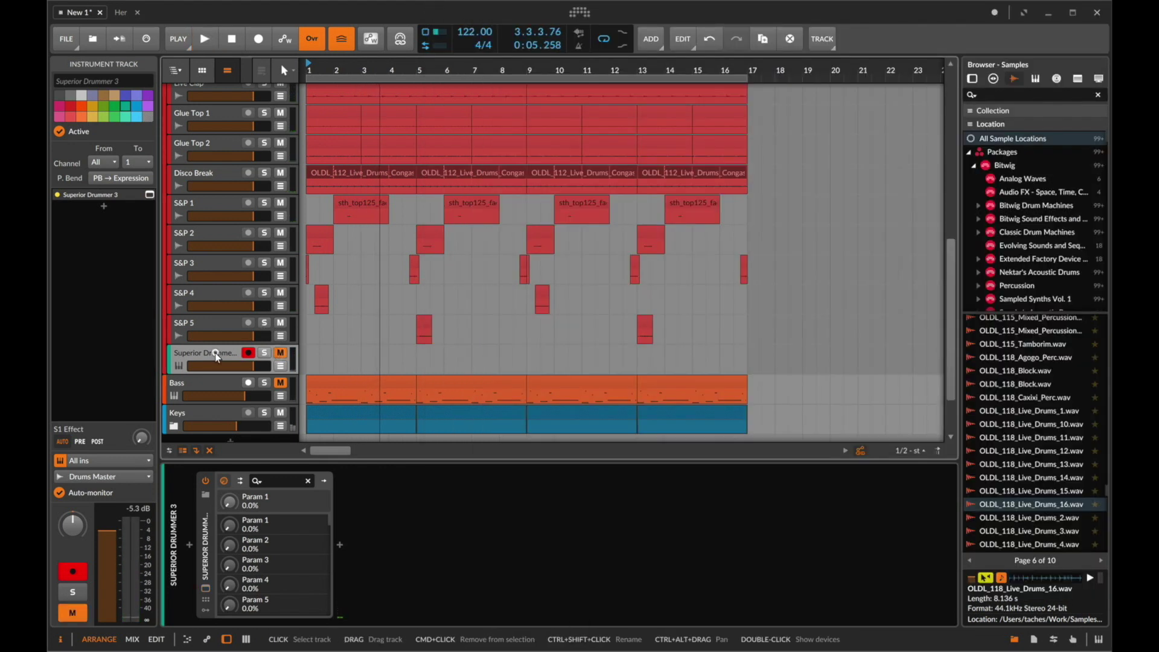
{"action": "type", "text": "15"}
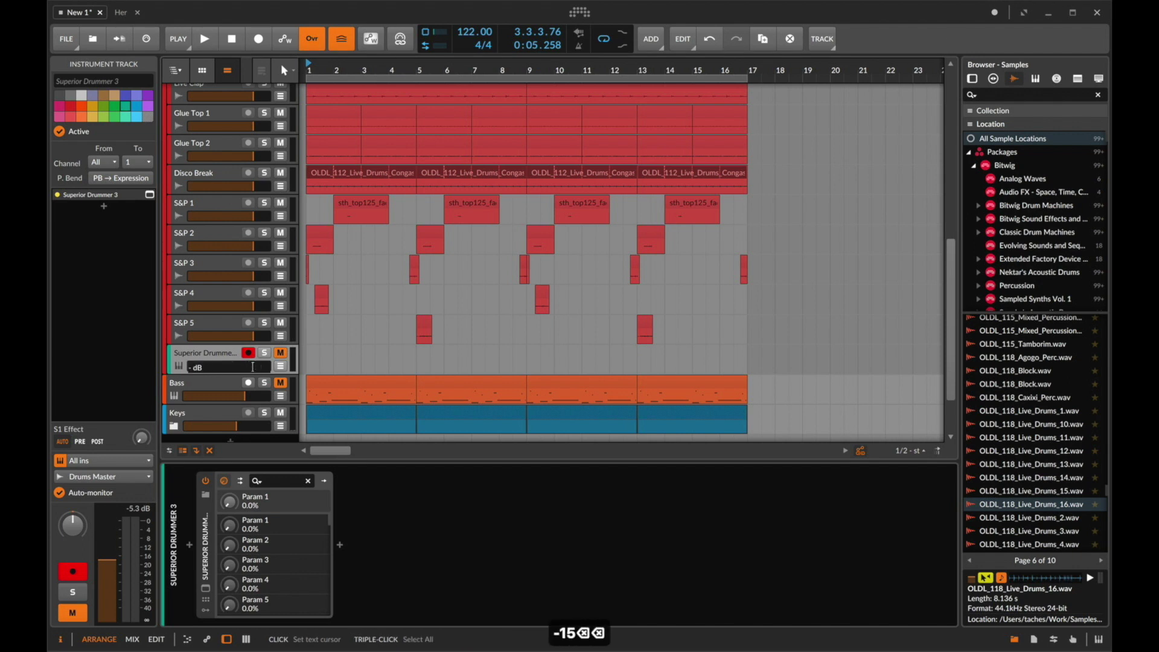
{"action": "left_click", "coordinate": [282, 355]}
{"action": "key", "text": "space"}
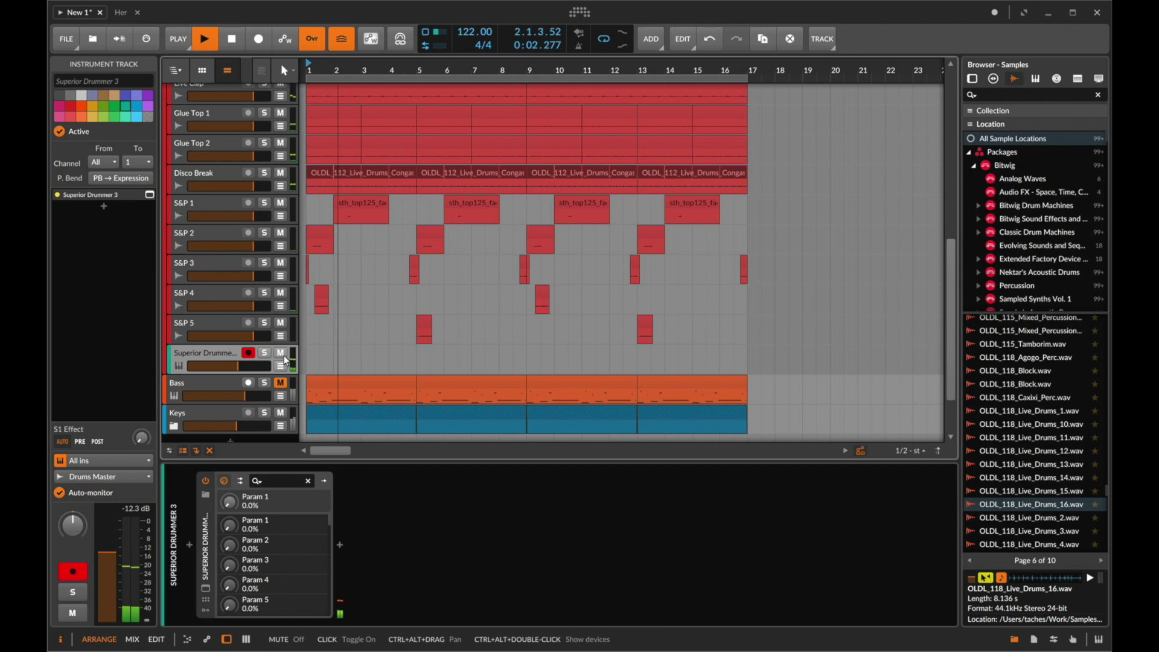
Compare the playing drum arrangement with the Superior Drummer 3 track muted and unmuted.
{"action": "left_click", "coordinate": [284, 358]}
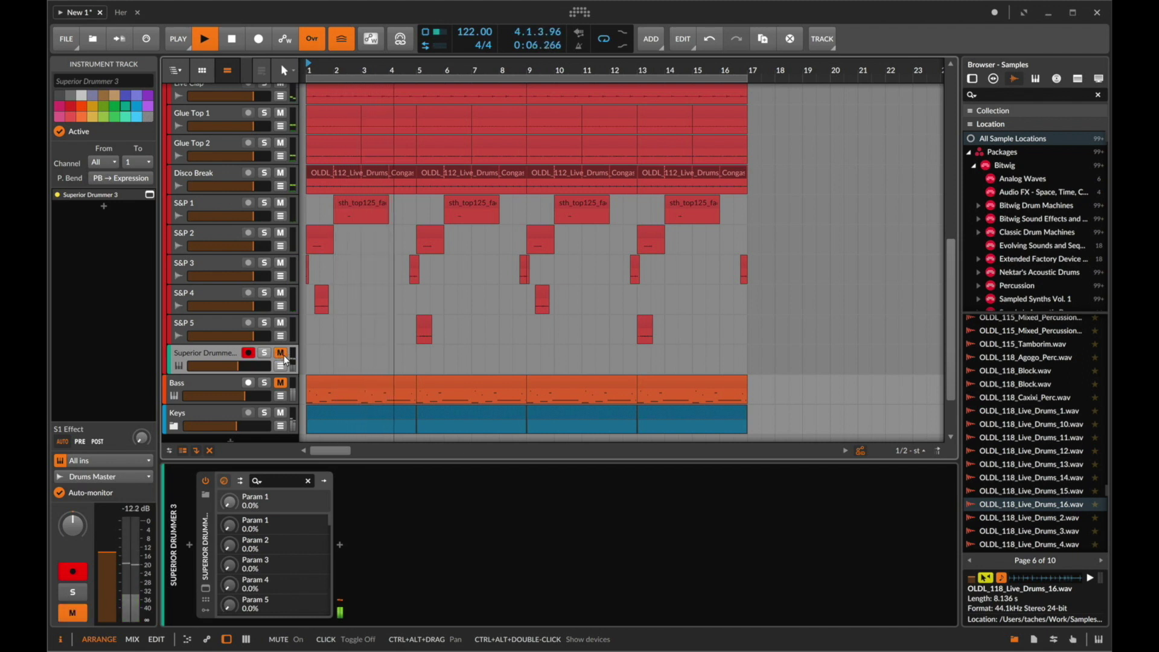
{"action": "scroll", "coordinate": [284, 359], "scroll_direction": "up", "scroll_amount": 6}
{"action": "key", "text": "super+m"}
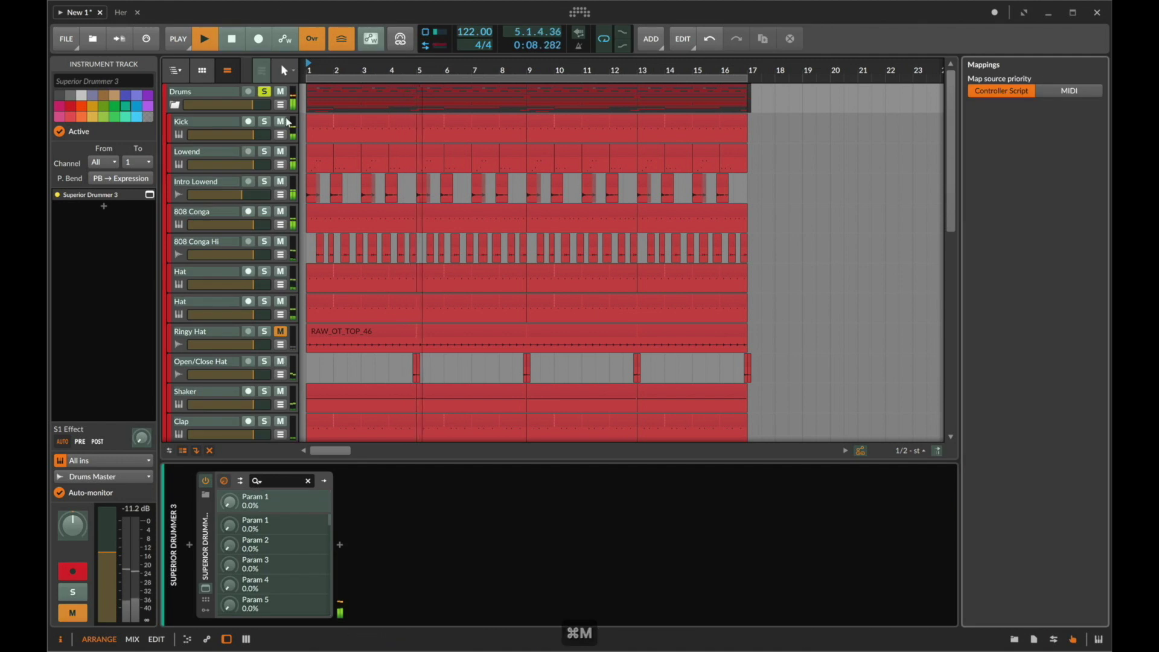
{"action": "key", "text": "super+m"}
{"action": "scroll", "coordinate": [417, 241], "scroll_direction": "down", "scroll_amount": 10}
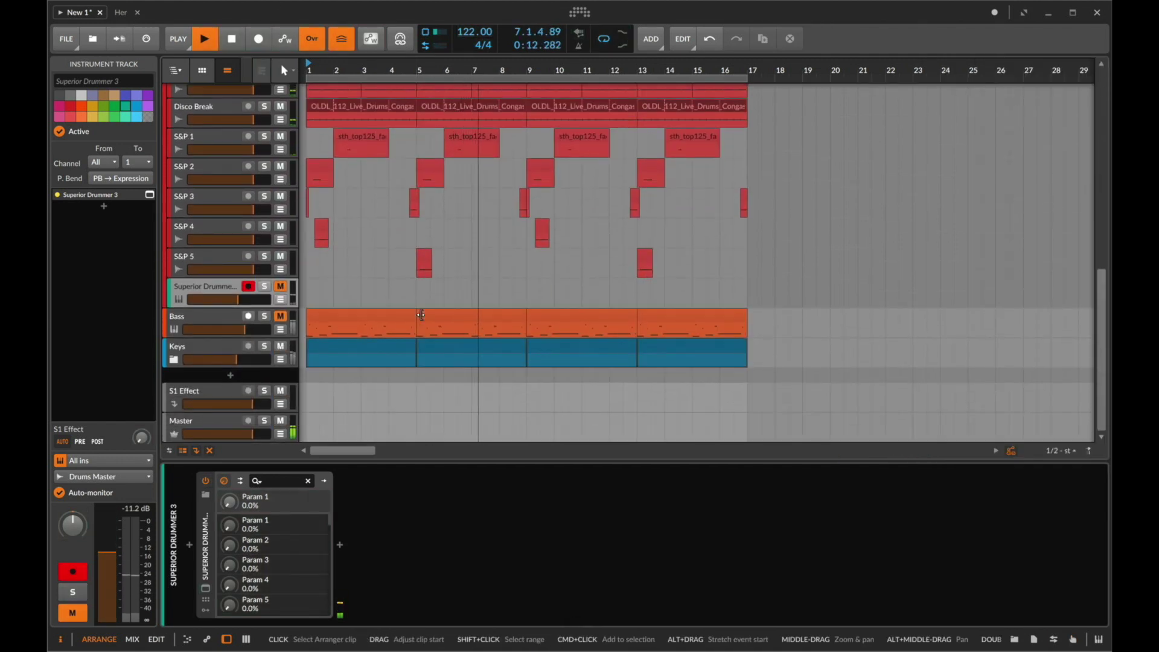
{"action": "left_click", "coordinate": [283, 289]}
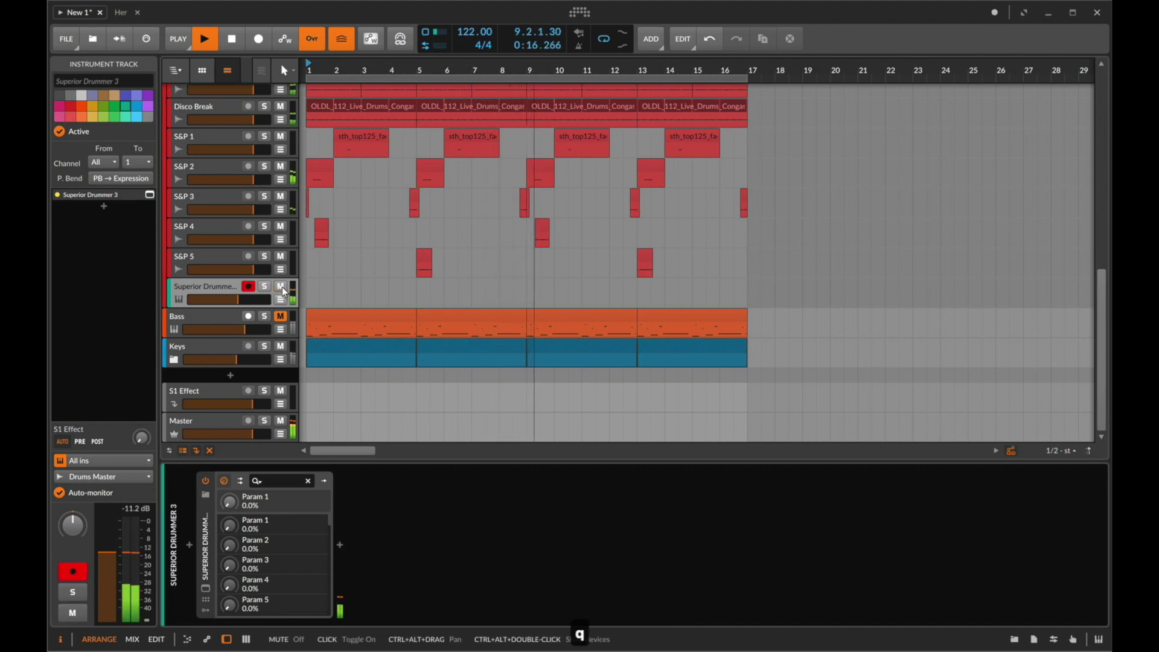
Unmute the bass track and check the congas against temporarily soloed bass and keys before stopping playback.
{"action": "left_click", "coordinate": [279, 317]}
{"action": "left_click", "coordinate": [265, 321]}
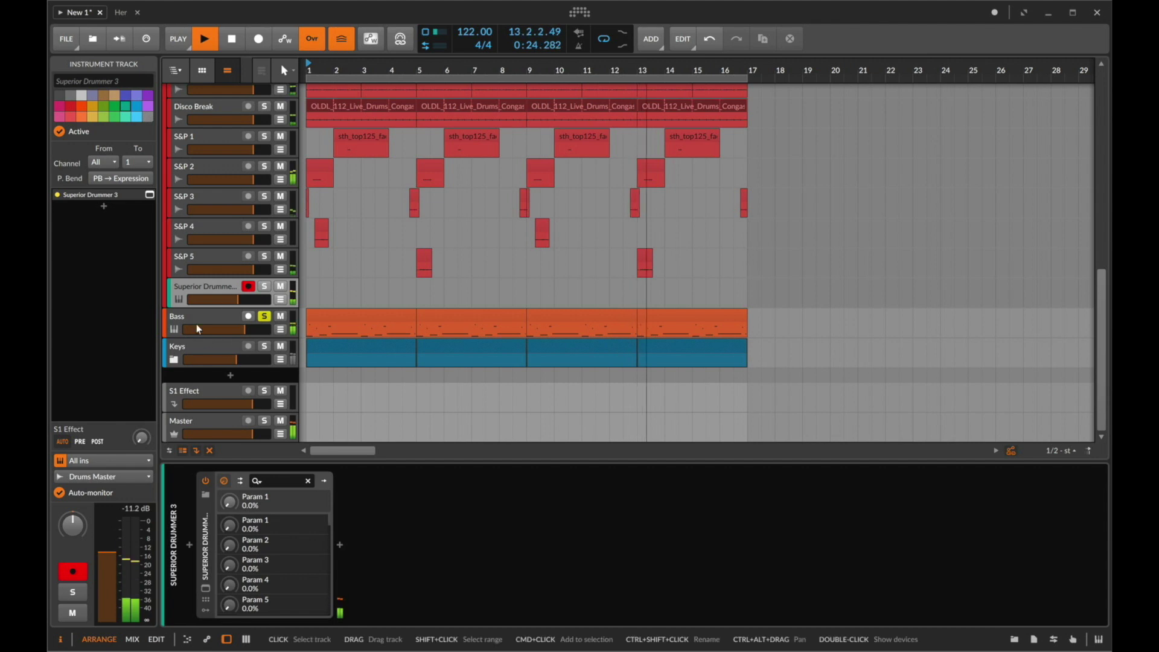
{"action": "left_click", "coordinate": [266, 346], "text": "shift"}
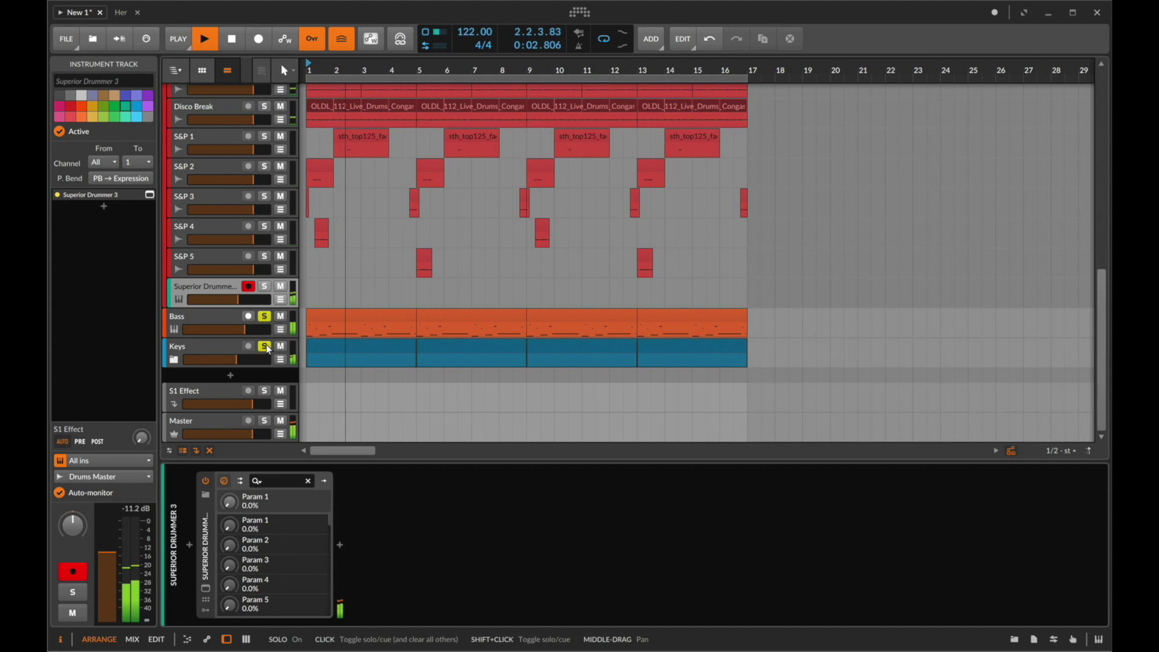
{"action": "left_click", "coordinate": [266, 347]}
{"action": "key", "text": "space"}
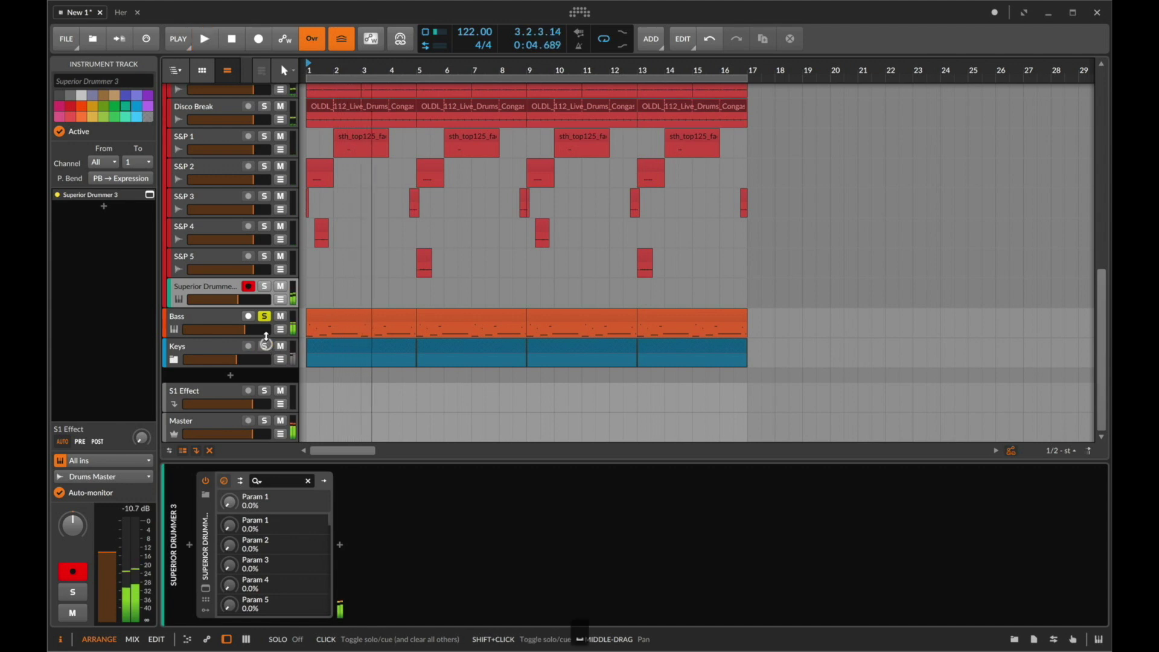
{"action": "left_click", "coordinate": [261, 318]}
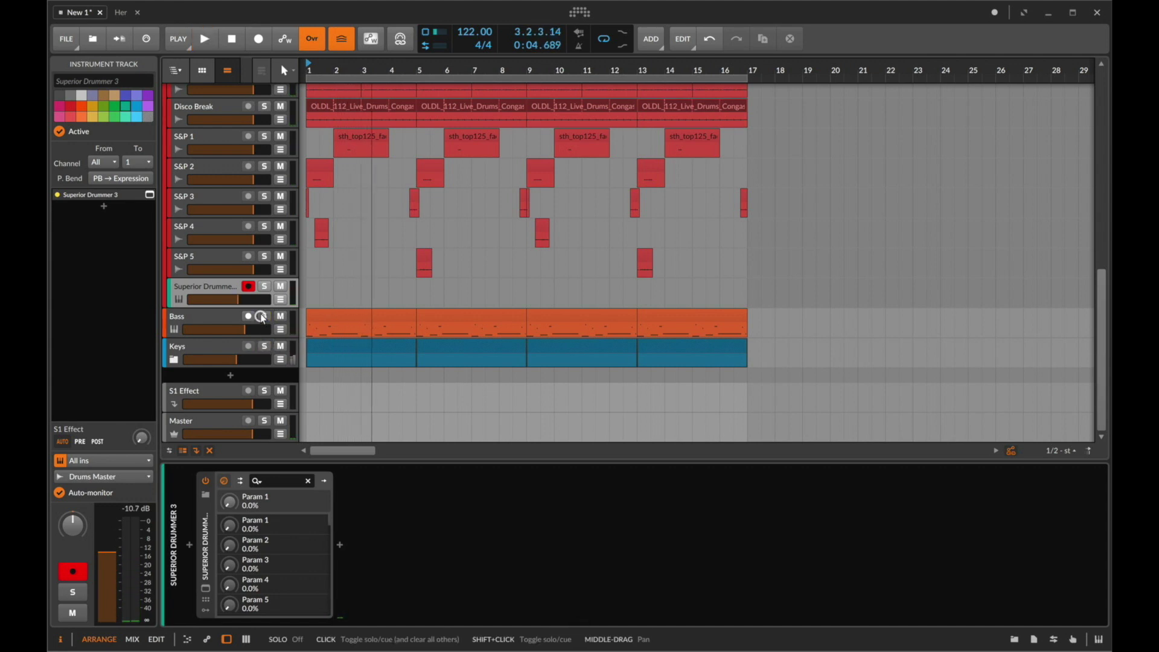
Rename the Superior Drummer 3 track as Congas and duplicate it.
{"action": "double_click", "coordinate": [197, 288]}
{"action": "type", "text": "Congas"}
{"action": "key", "text": "Return"}
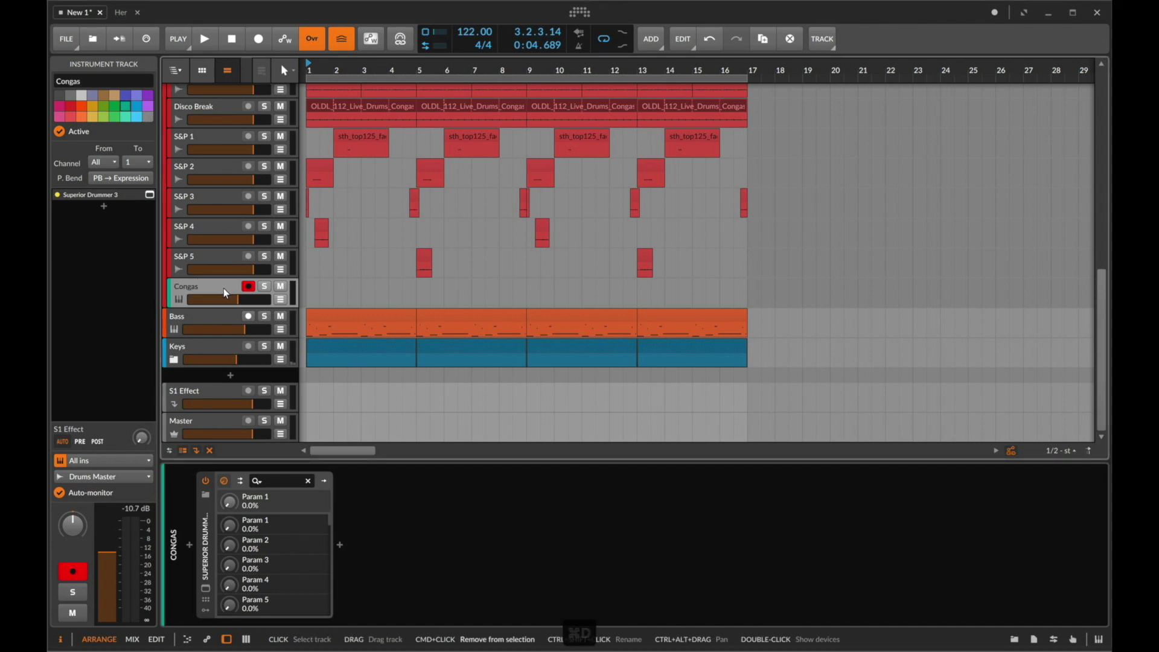
{"action": "key", "text": "super+d"}
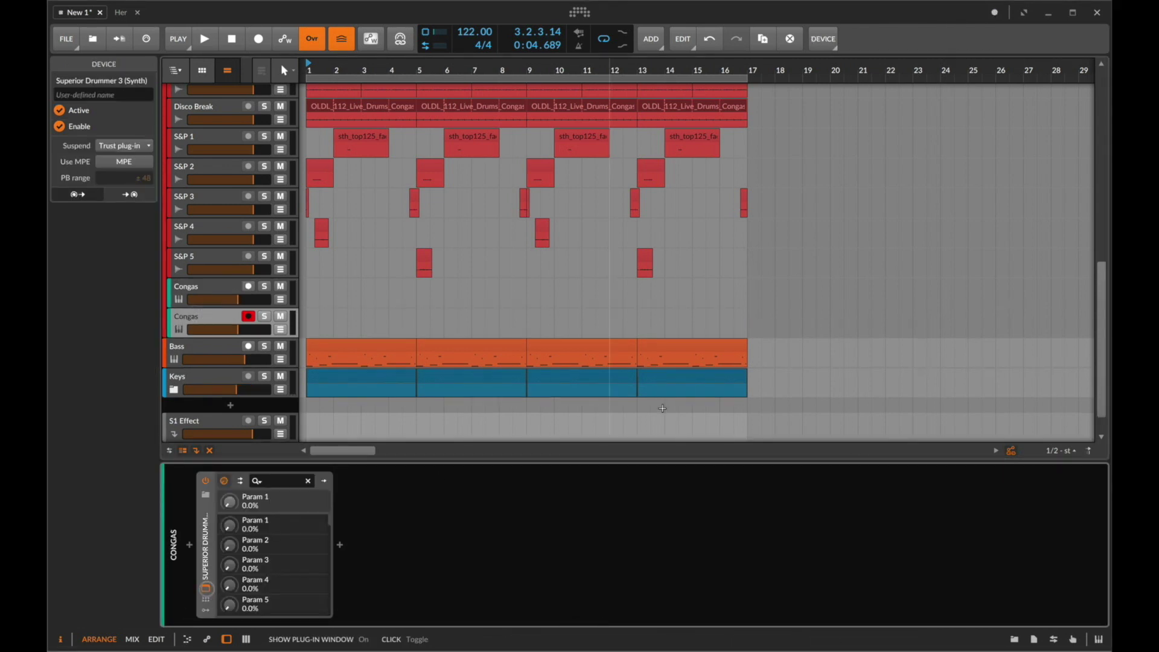
Open the drum plug-in of the duplicated Congas track and delete the conga block from its song track.
{"action": "left_click", "coordinate": [206, 589]}
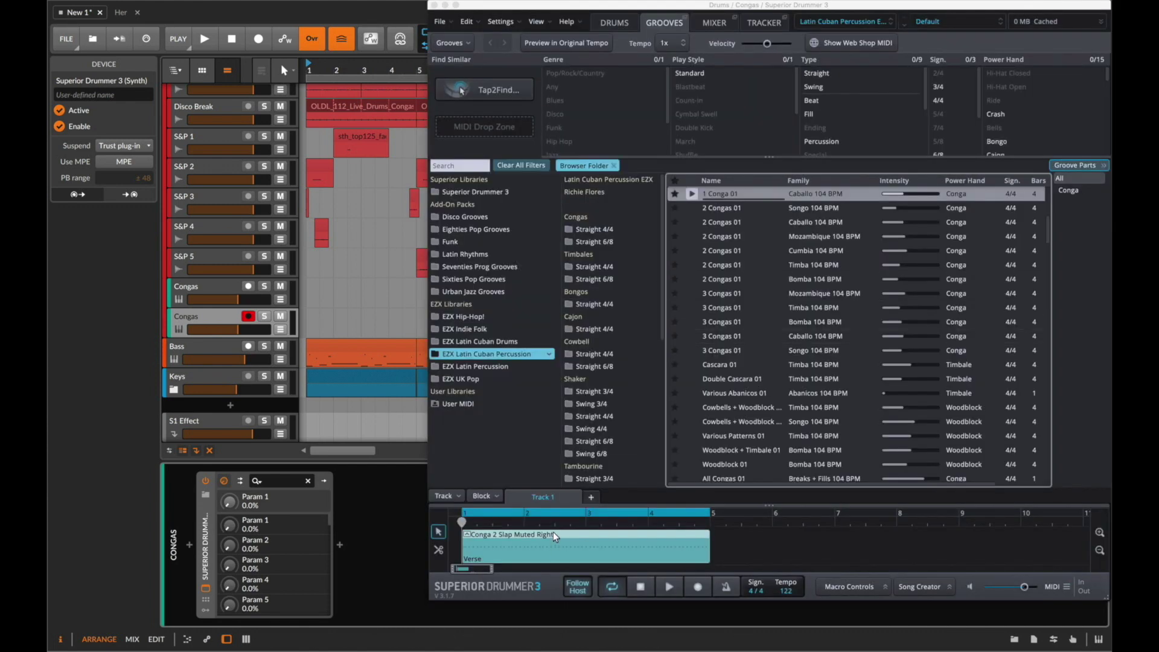
{"action": "left_click", "coordinate": [553, 543]}
{"action": "key", "text": "BackSpace"}
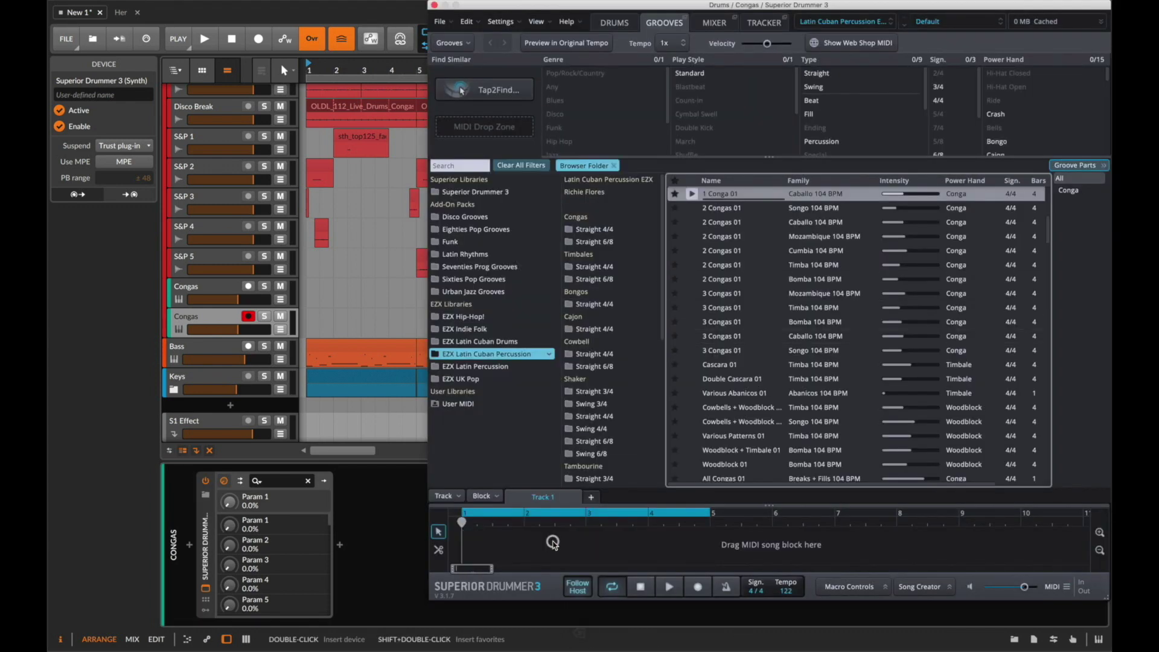
Look through the Bachata and Salsa patterns in the Straight 4/4 bongo grooves of the Latin Cuban Percussion library.
{"action": "left_click", "coordinate": [595, 304]}
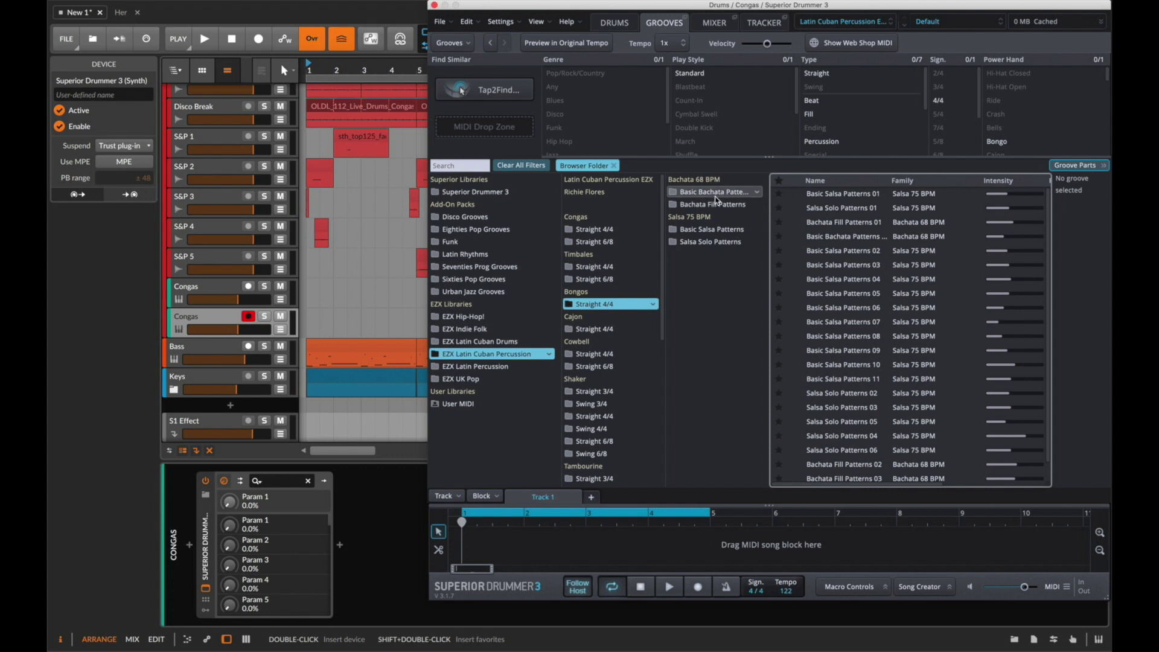
{"action": "left_click", "coordinate": [737, 231]}
{"action": "left_click", "coordinate": [725, 242]}
{"action": "left_click", "coordinate": [715, 205]}
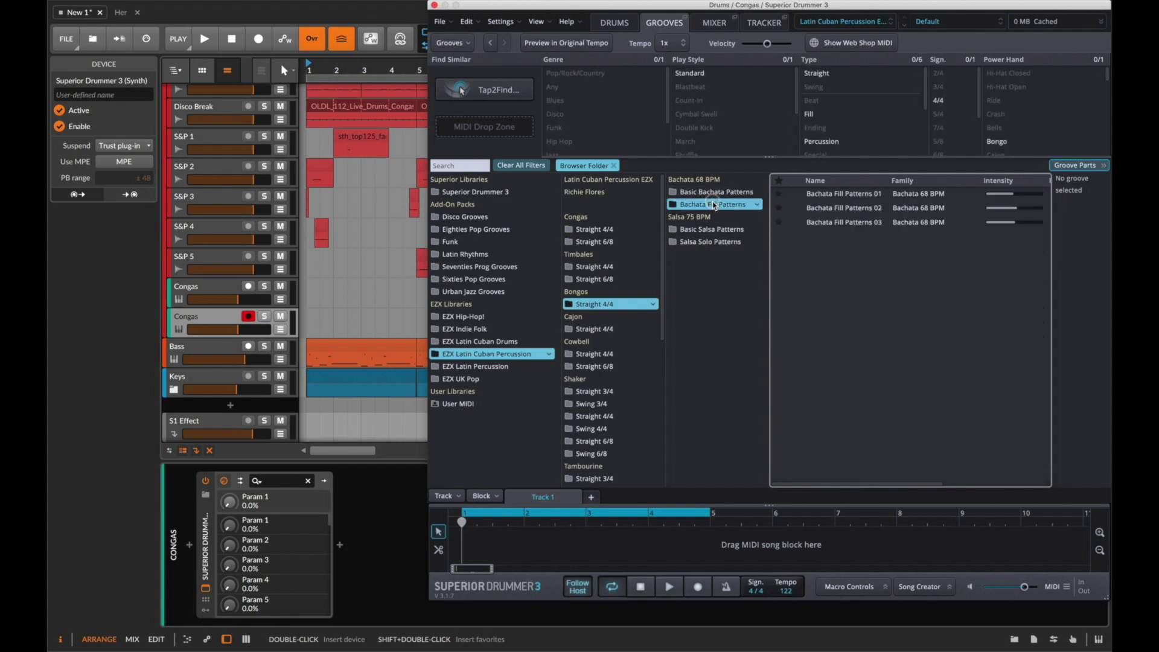
{"action": "left_click", "coordinate": [714, 195]}
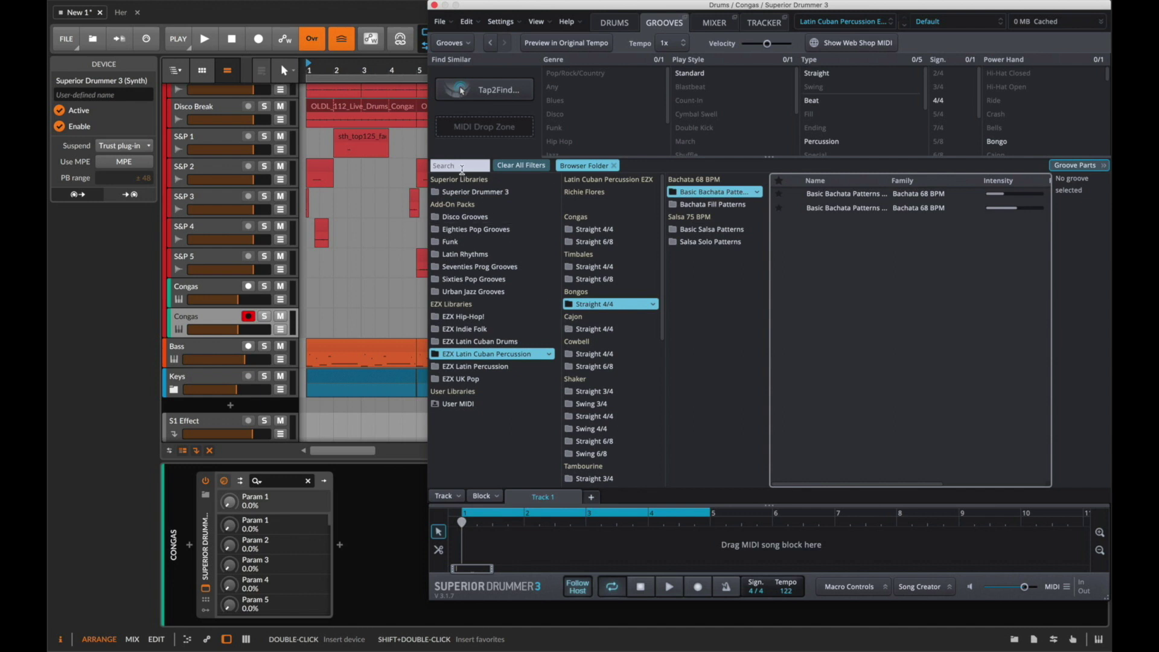
Remove the browser folder filter, search the grooves for martillo, and filter them to the Martillo Grooves family.
{"action": "left_click", "coordinate": [462, 166]}
{"action": "type", "text": "martillo"}
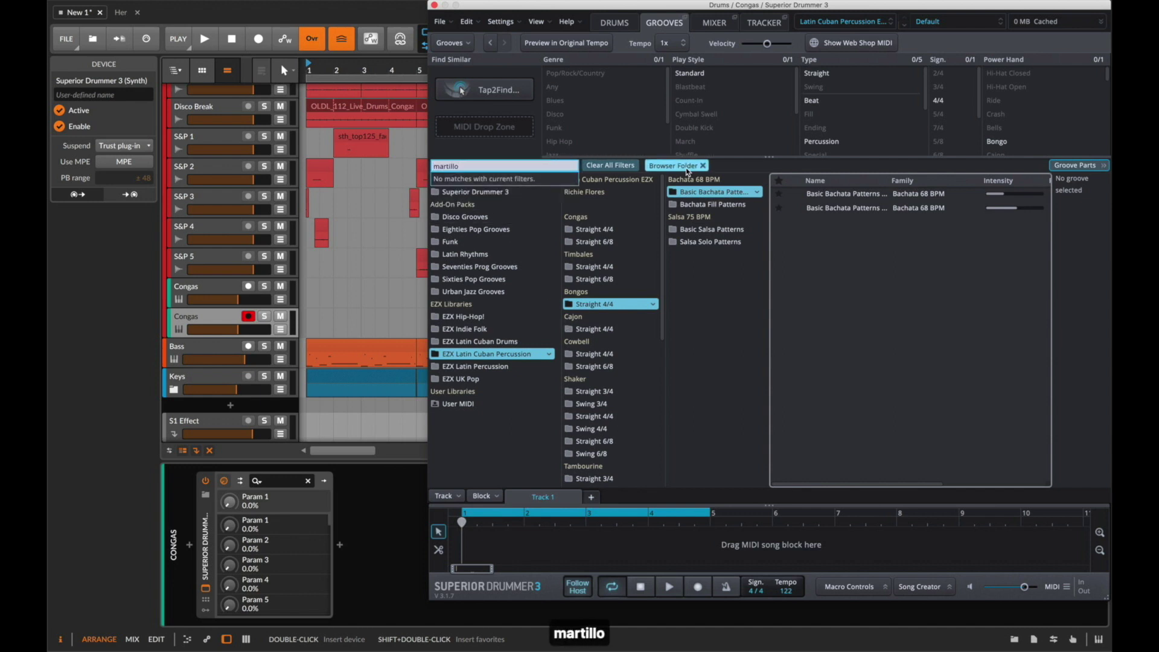
{"action": "left_click", "coordinate": [703, 165]}
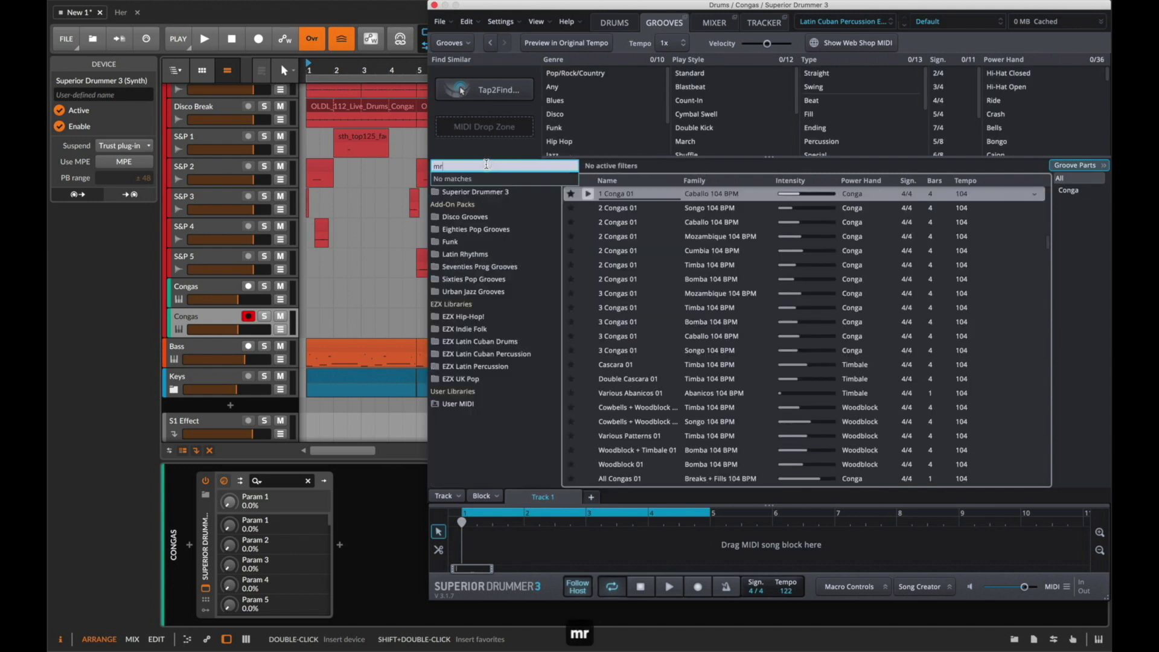
{"action": "type", "text": "martil"}
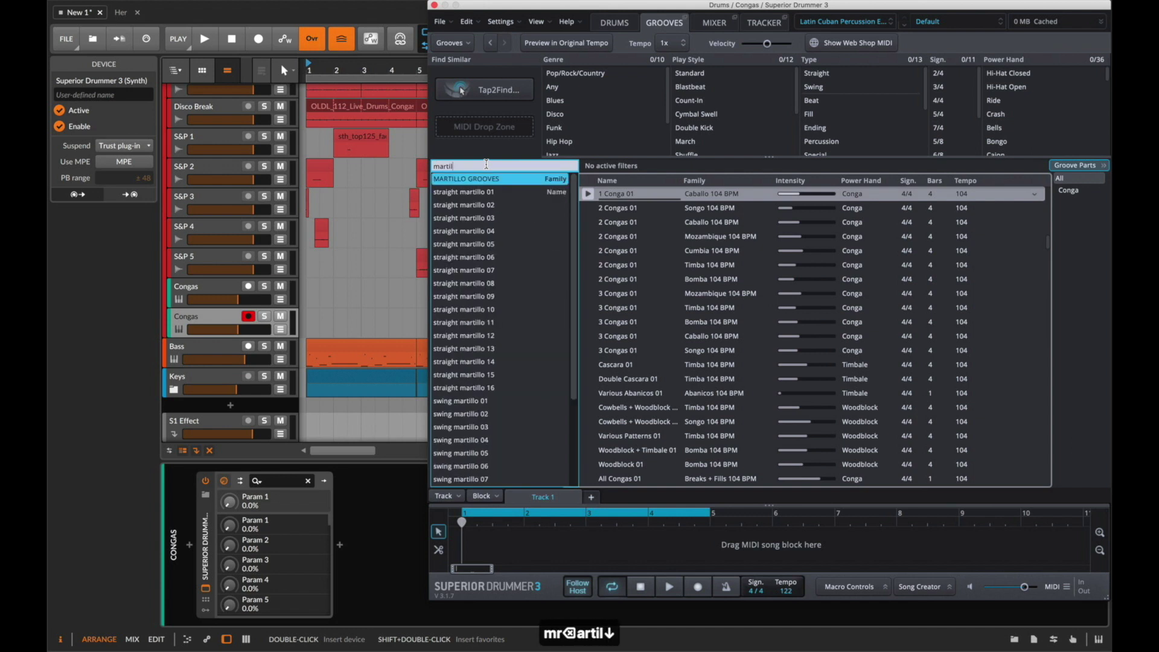
{"action": "left_click", "coordinate": [469, 179]}
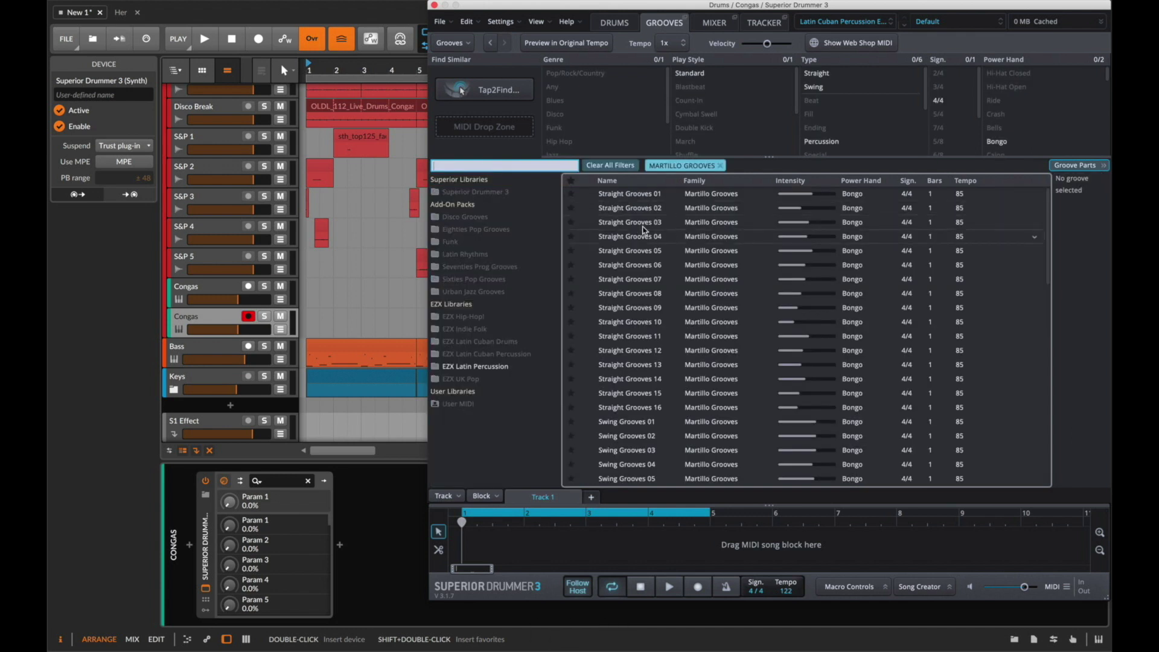
Audition Straight Grooves 01 to 04 of the Martillo Grooves family.
{"action": "left_click", "coordinate": [585, 195]}
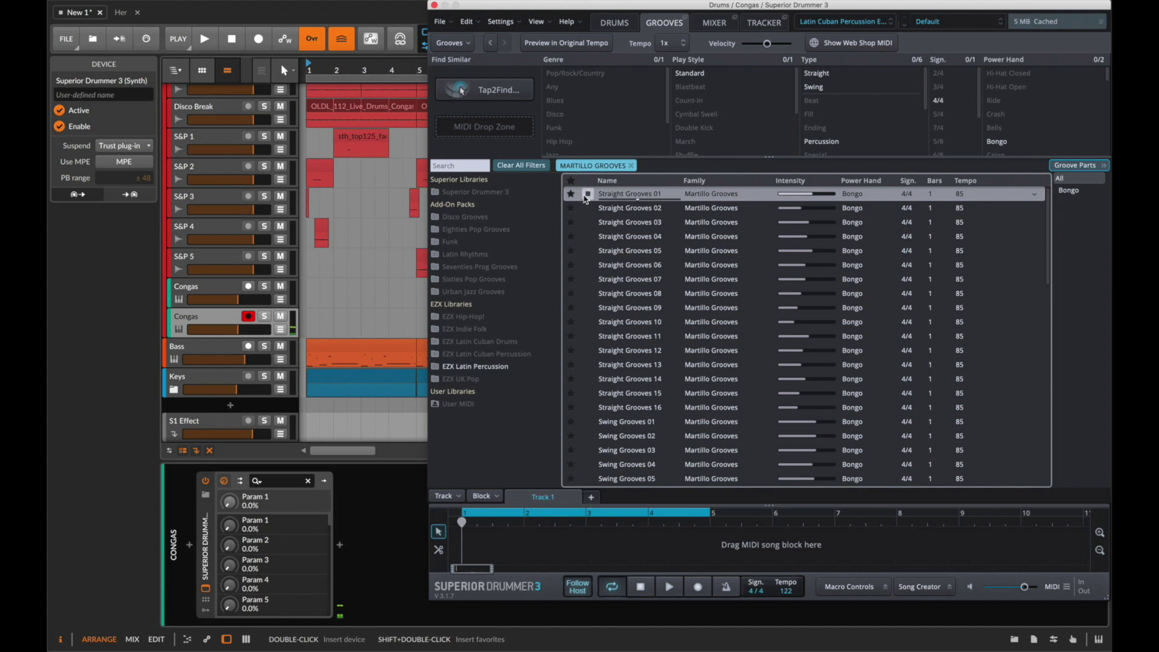
{"action": "left_click", "coordinate": [588, 209]}
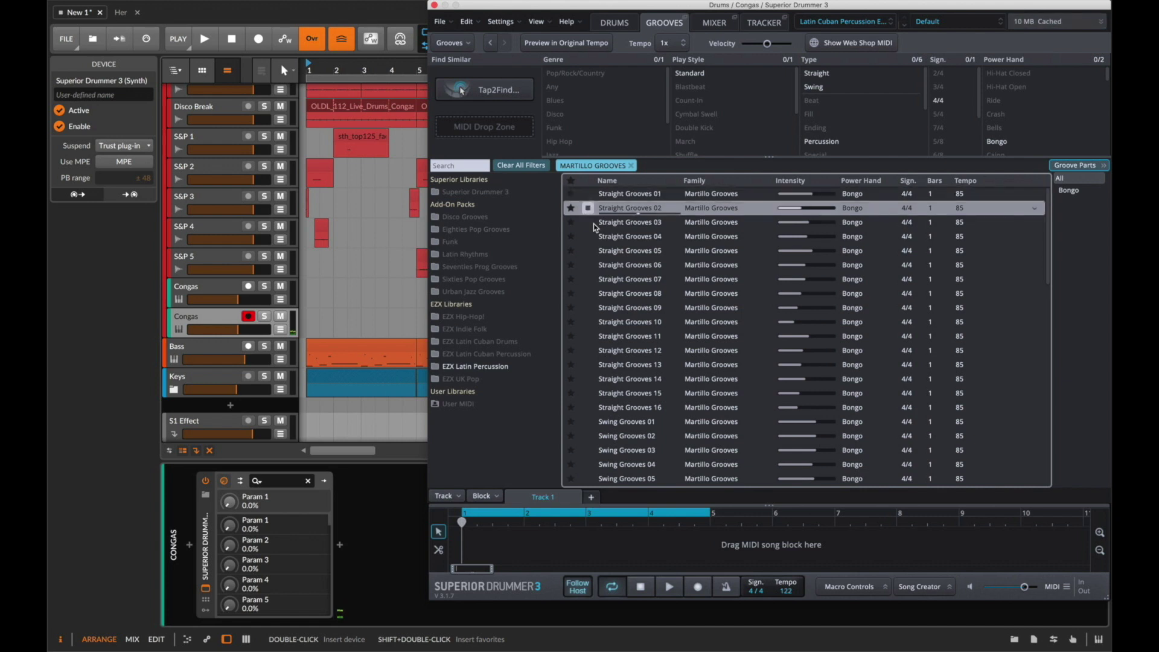
{"action": "left_click", "coordinate": [591, 225]}
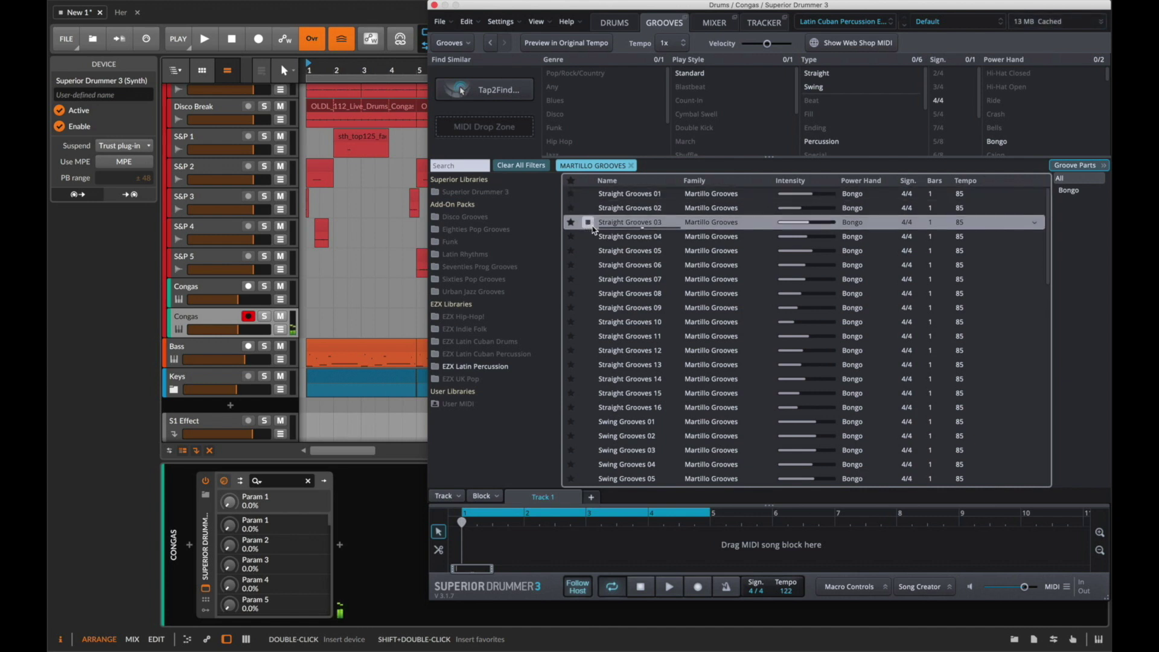
{"action": "left_click", "coordinate": [587, 239]}
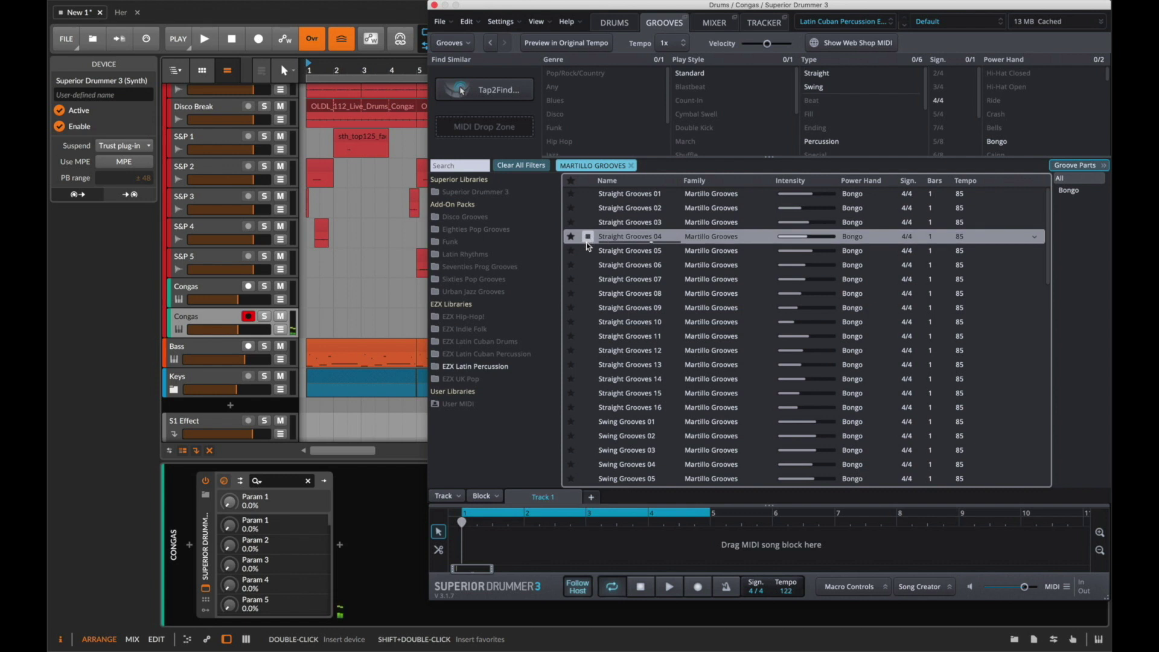
Fill the first four bars of the song track with Straight Grooves 04 and play the arrangement with the duplicated Congas track muted.
{"action": "left_click_drag", "start_coordinate": [543, 433], "coordinate": [680, 550]}
{"action": "key", "text": "space"}
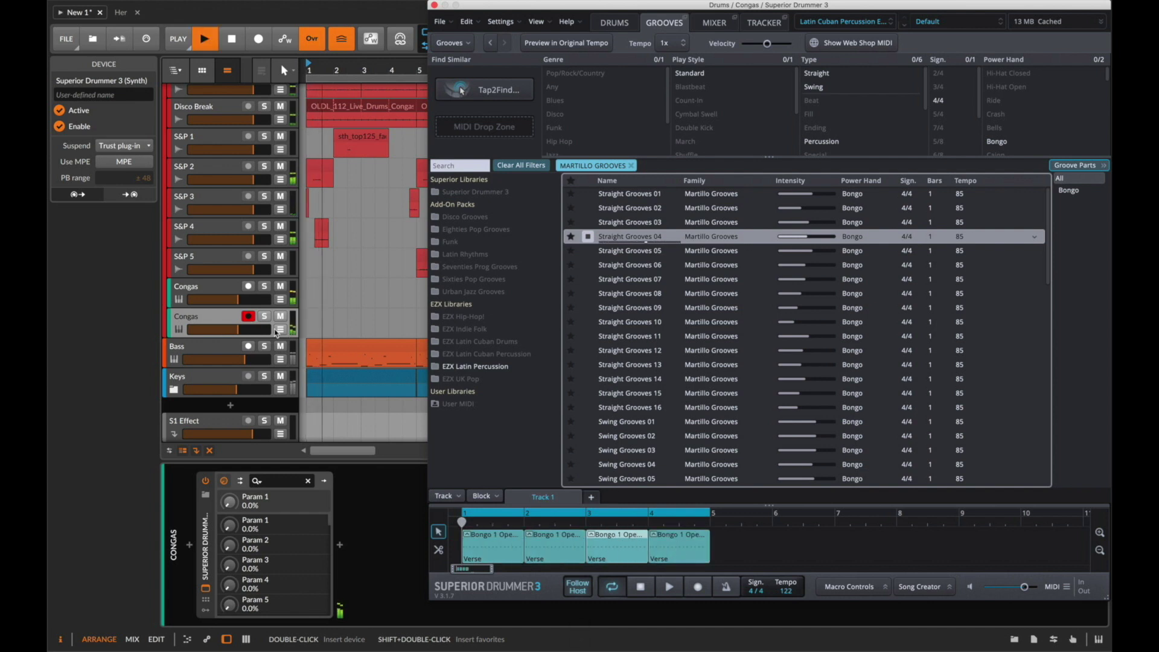
{"action": "left_click", "coordinate": [280, 319]}
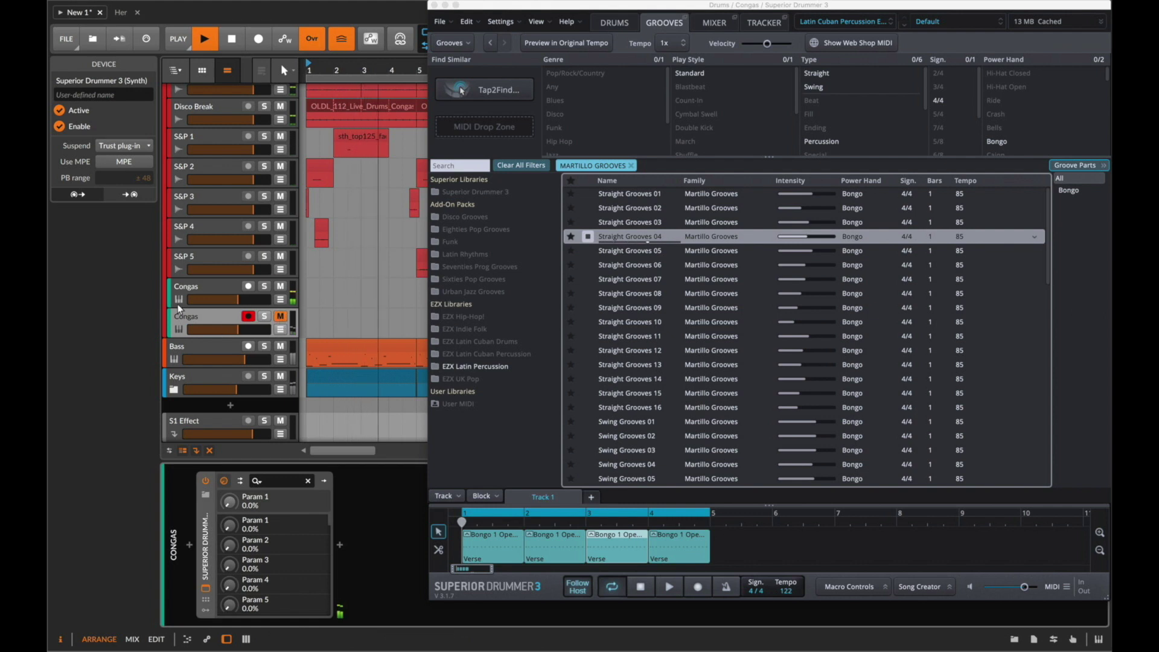
Rename the duplicated Congas track as Bongo and unmute it so it plays alongside the Congas track.
{"action": "left_click", "coordinate": [208, 320]}
{"action": "key", "text": "super+r"}
{"action": "type", "text": "Bongo"}
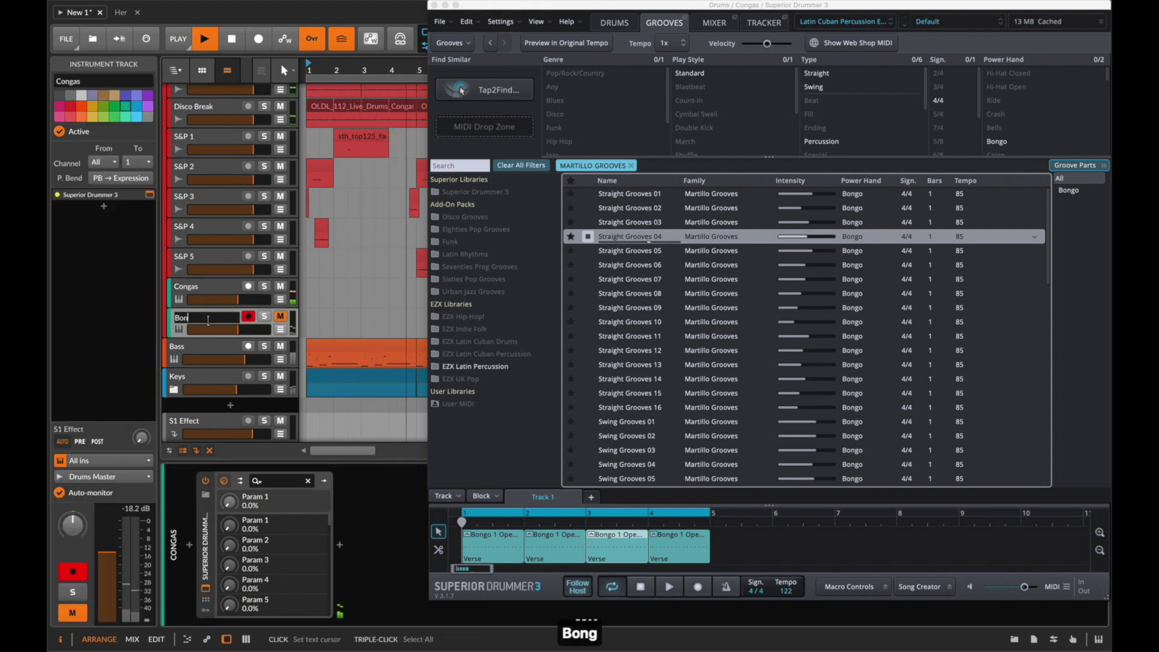
{"action": "key", "text": "Return"}
{"action": "left_click", "coordinate": [192, 284]}
{"action": "left_click_drag", "start_coordinate": [73, 516], "coordinate": [72, 521]}
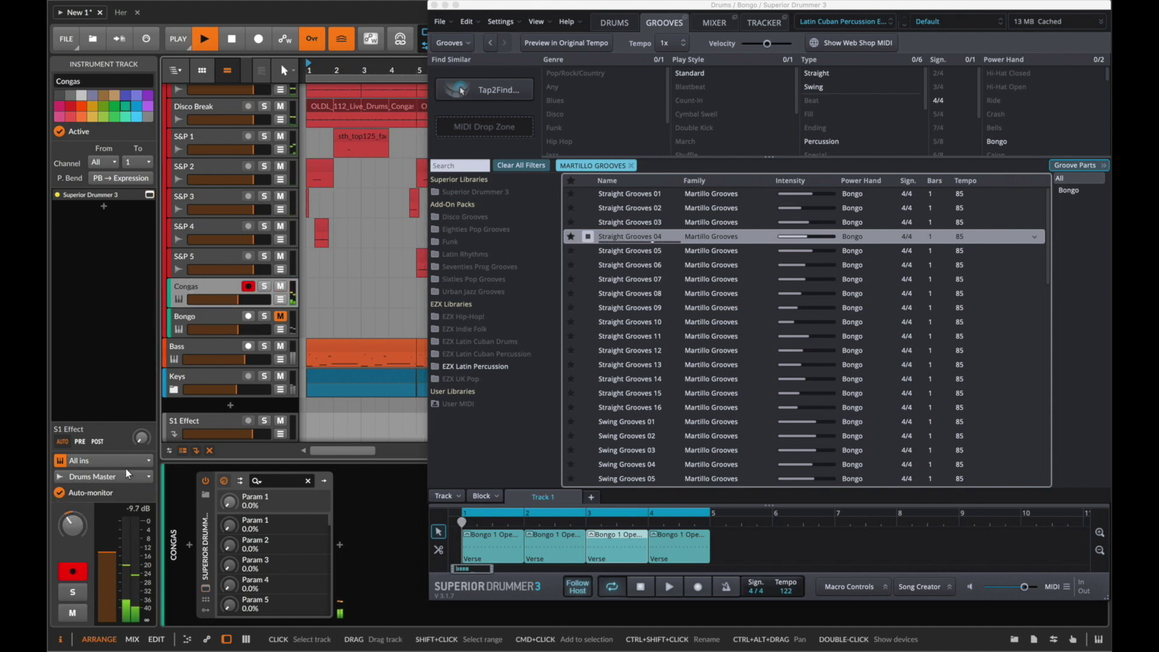
{"action": "left_click", "coordinate": [218, 320]}
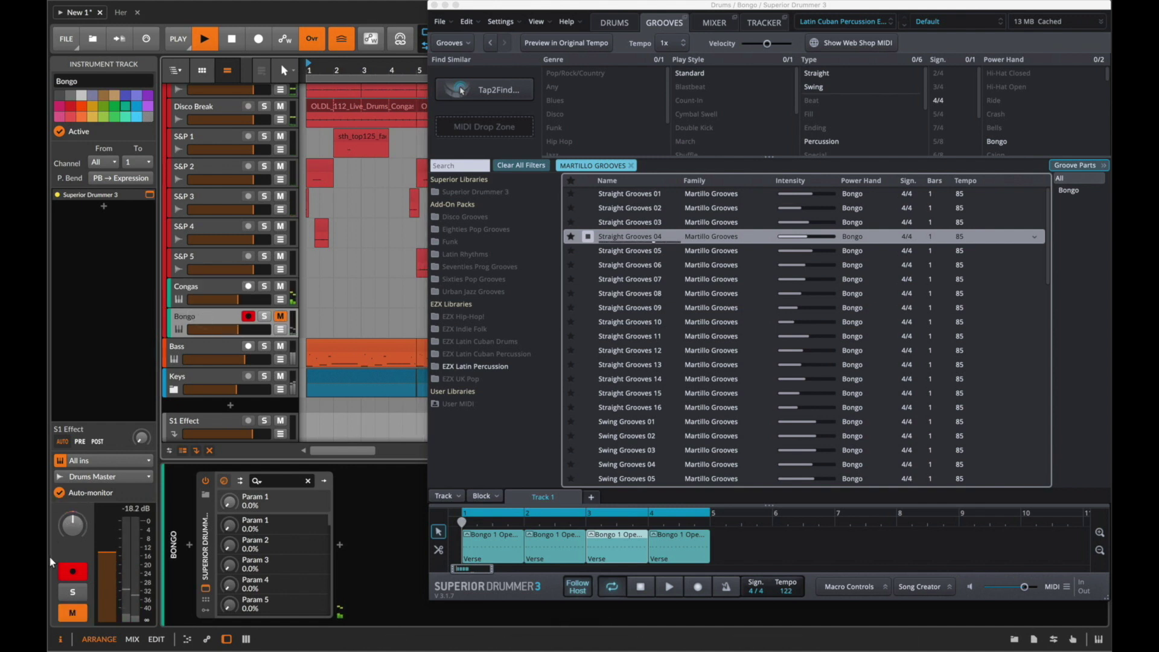
{"action": "left_click", "coordinate": [280, 317]}
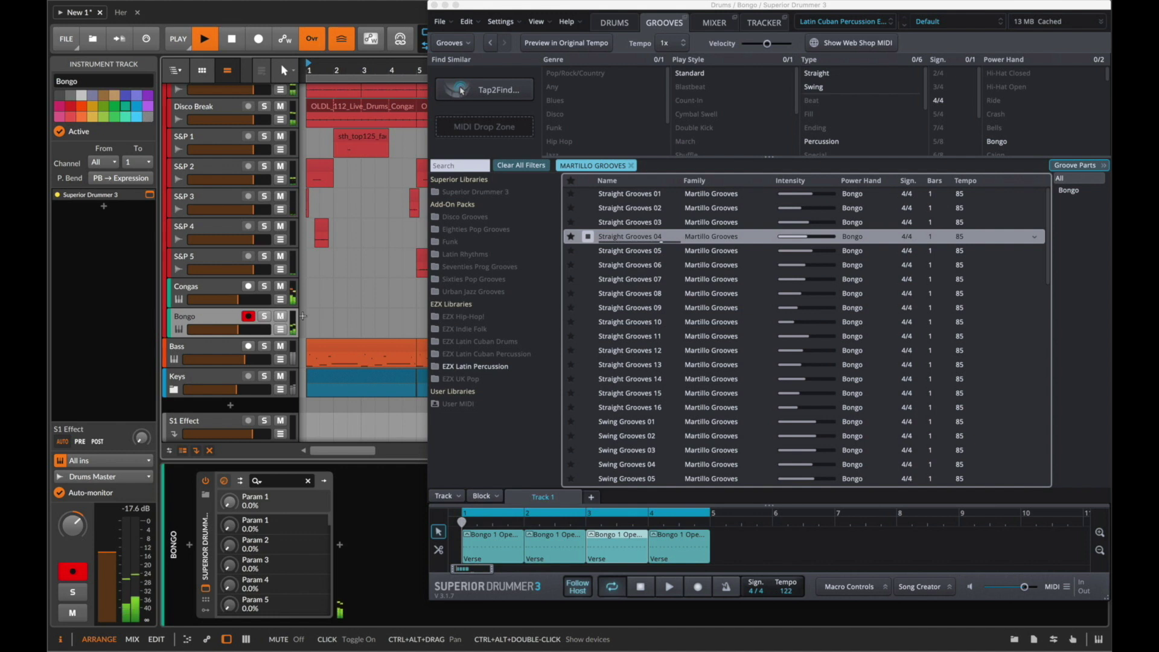
Duplicate the Bongo track and open the copy's Superior Drummer 3 window.
{"action": "left_click", "coordinate": [202, 318]}
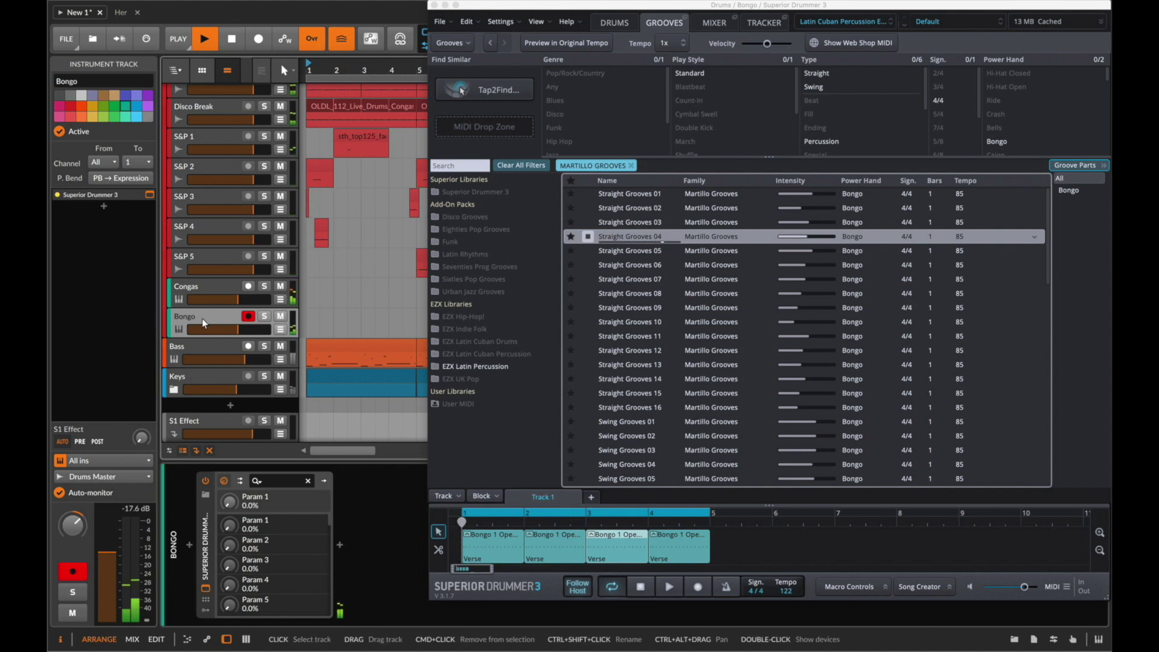
{"action": "key", "text": "super+d"}
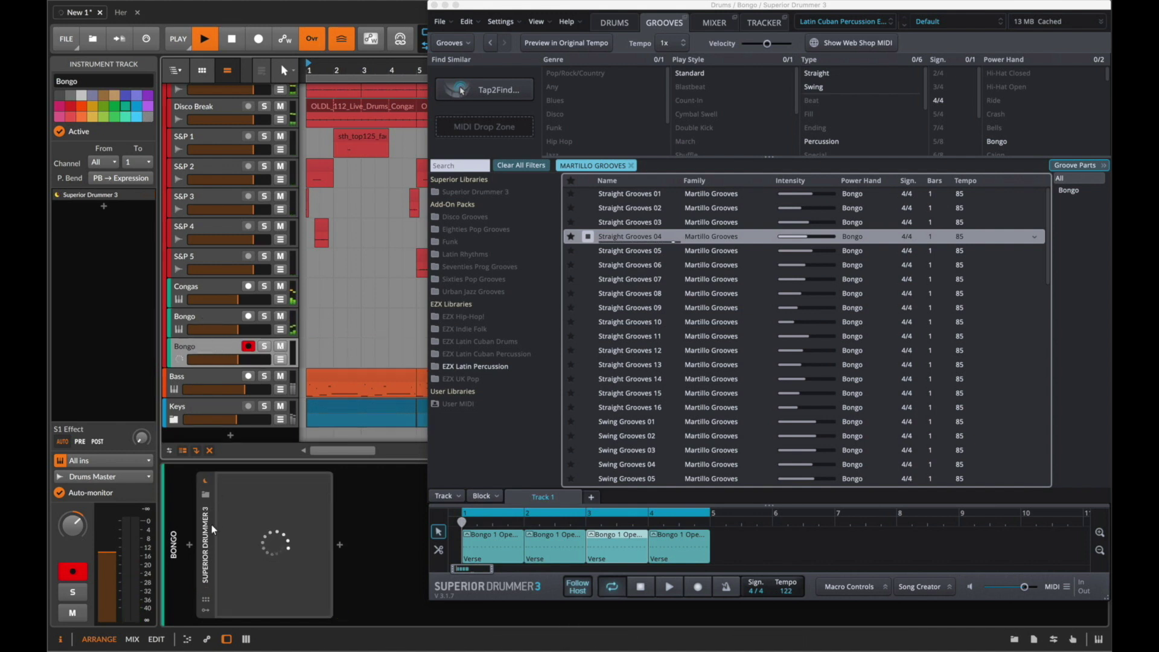
{"action": "left_click", "coordinate": [205, 591]}
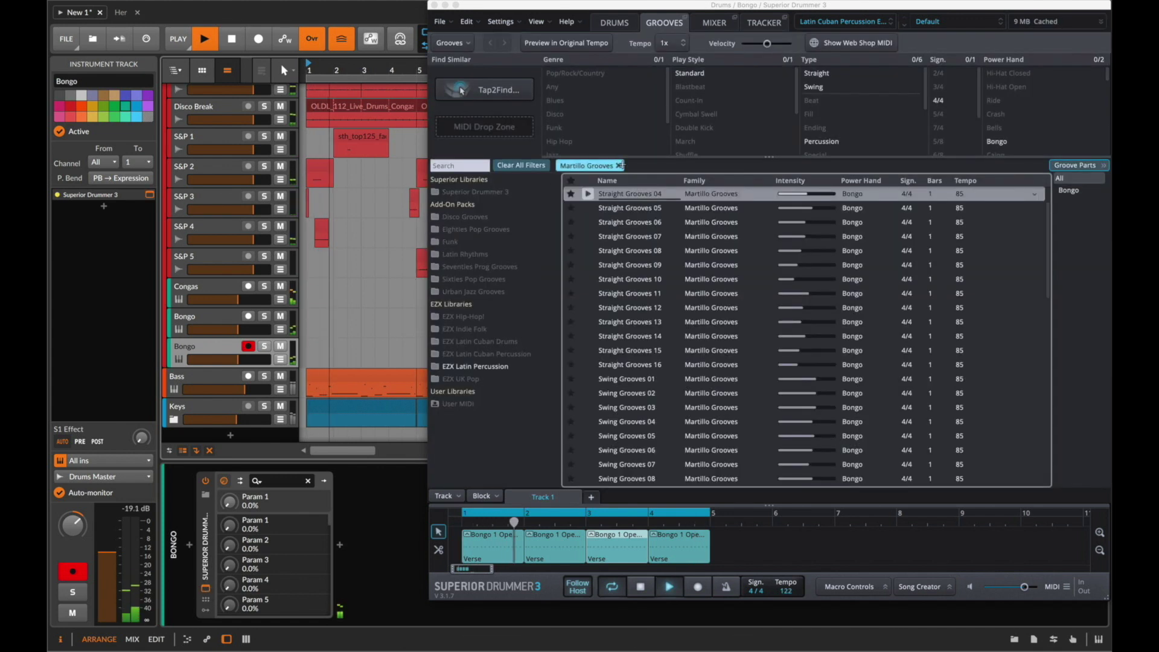
Clear the Martillo Grooves filter and audition 8th Acc 1 2 3 4 from the Shaker Straight 4/4 grooves of EZX Latin Cuban Percussion.
{"action": "left_click", "coordinate": [618, 165]}
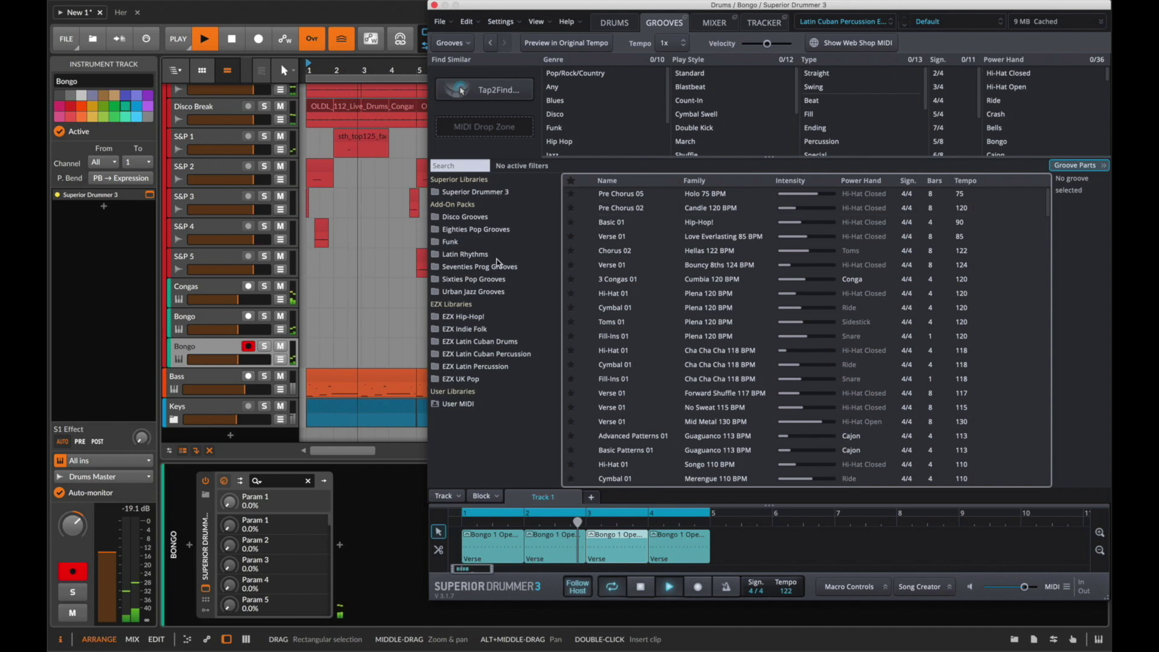
{"action": "left_click", "coordinate": [489, 353]}
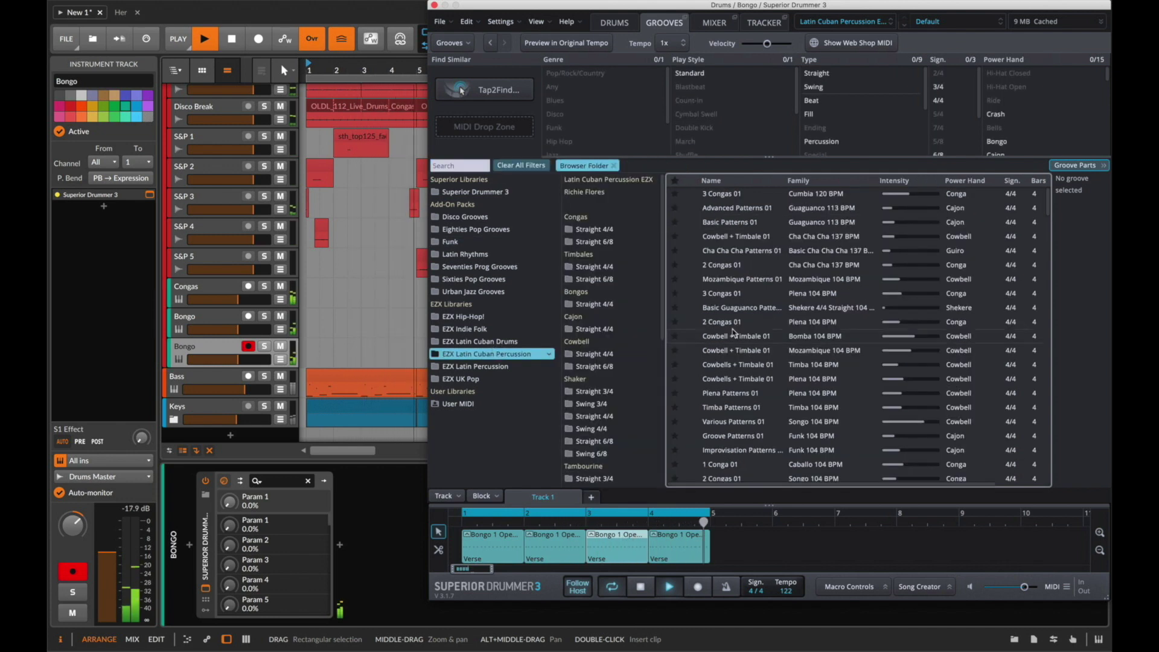
{"action": "left_click", "coordinate": [642, 354]}
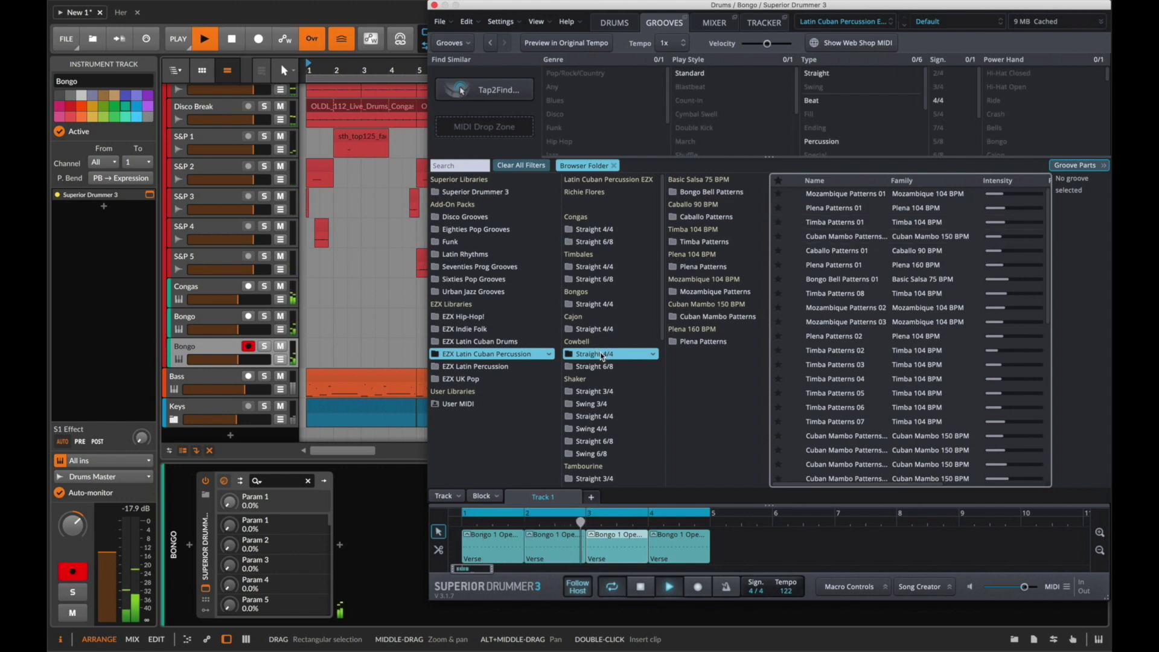
{"action": "left_click", "coordinate": [606, 393]}
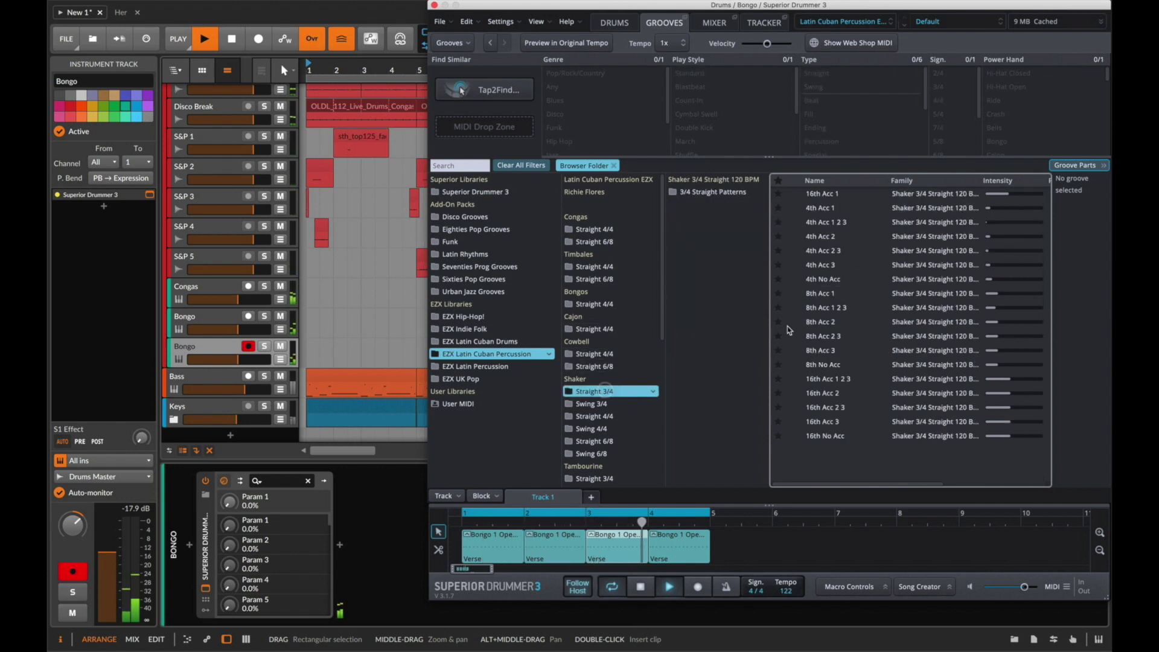
{"action": "left_click", "coordinate": [592, 416]}
{"action": "left_click", "coordinate": [791, 294]}
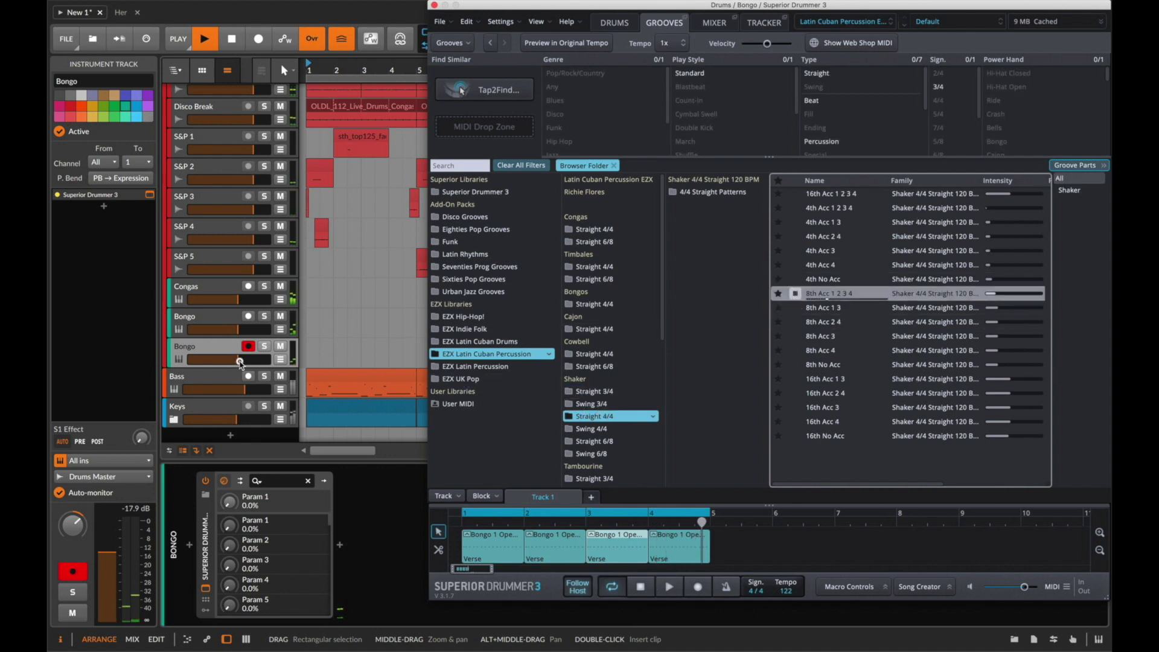
Reset the duplicated Bongo track's volume to 0 dB and replace its bongo blocks on the song track with the 8th Acc 1 2 3 4 groove.
{"action": "double_click", "coordinate": [238, 360]}
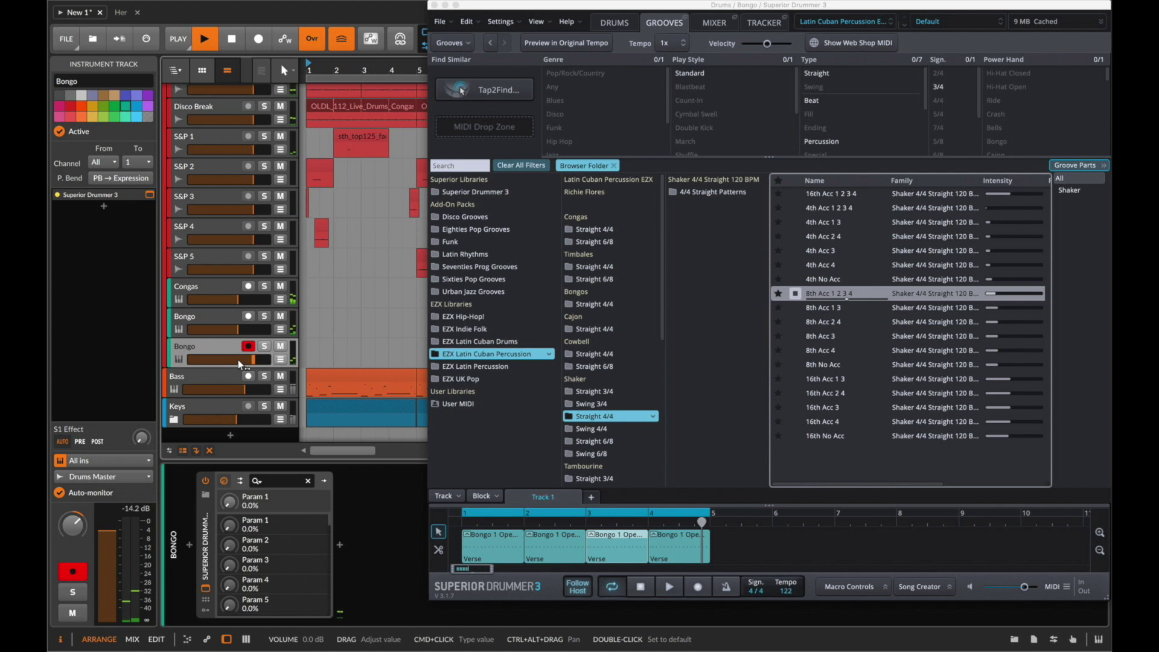
{"action": "left_click", "coordinate": [832, 295]}
{"action": "left_click_drag", "start_coordinate": [832, 296], "coordinate": [464, 542]}
Try -4 dB on the shaker copy of the Bongo track, settle its volume at -2 dB, and close its Superior Drummer 3 window.
{"action": "left_click", "coordinate": [249, 360], "text": "super"}
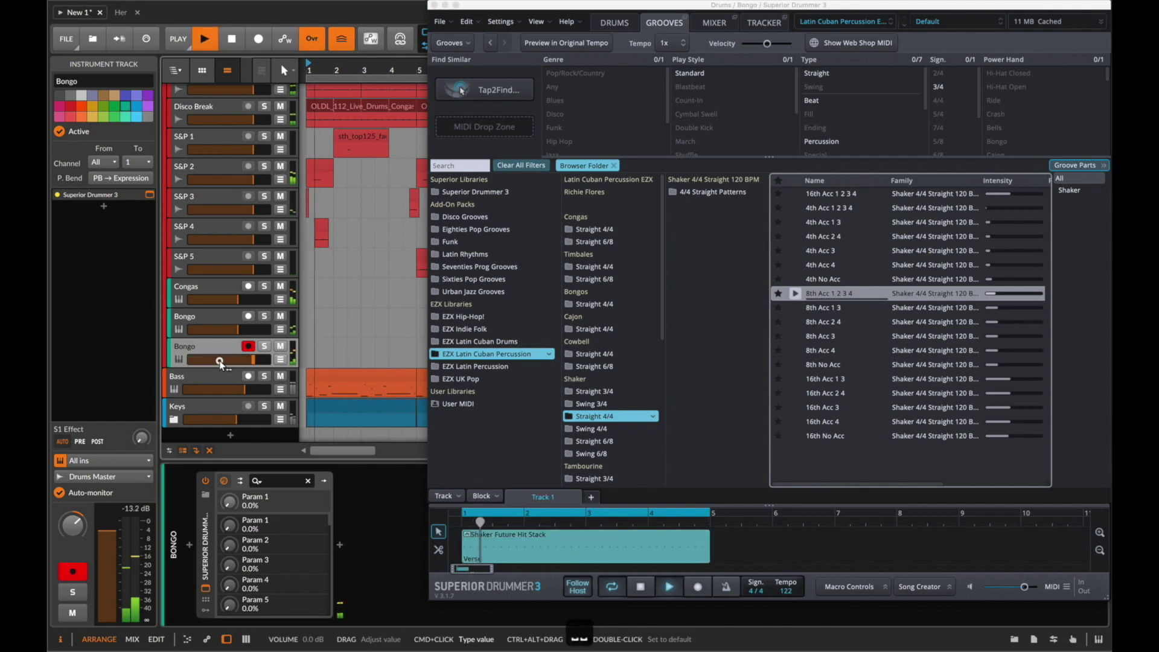
{"action": "type", "text": "-4"}
{"action": "key", "text": "Return"}
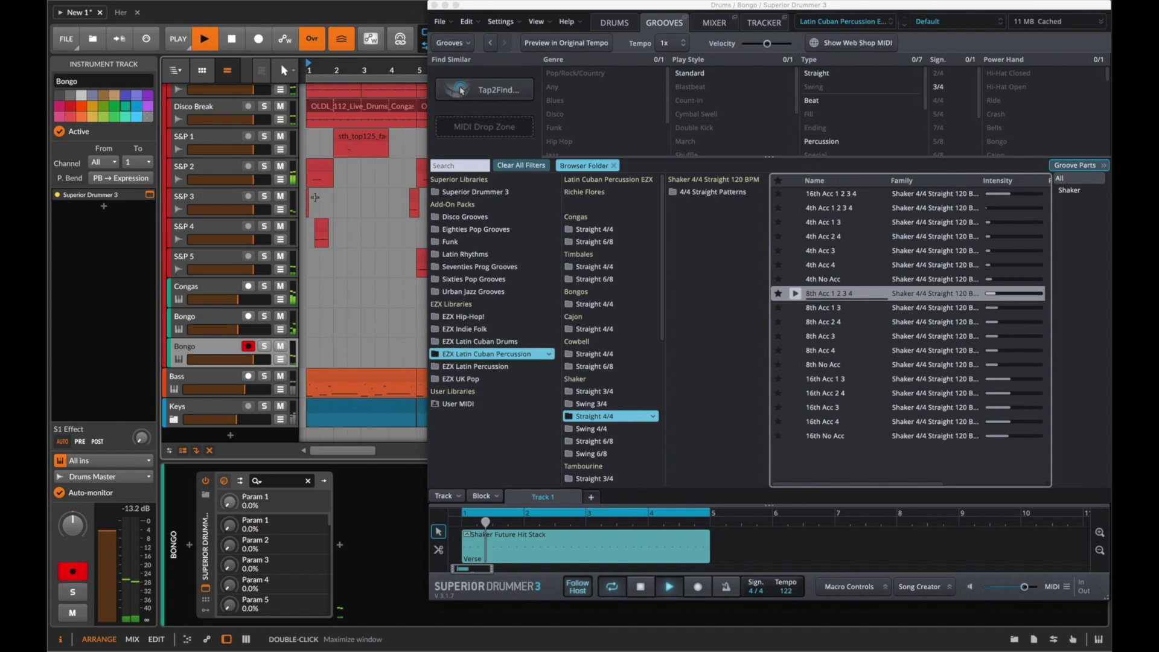
{"action": "type", "text": "-2 dB"}
{"action": "key", "text": "Return"}
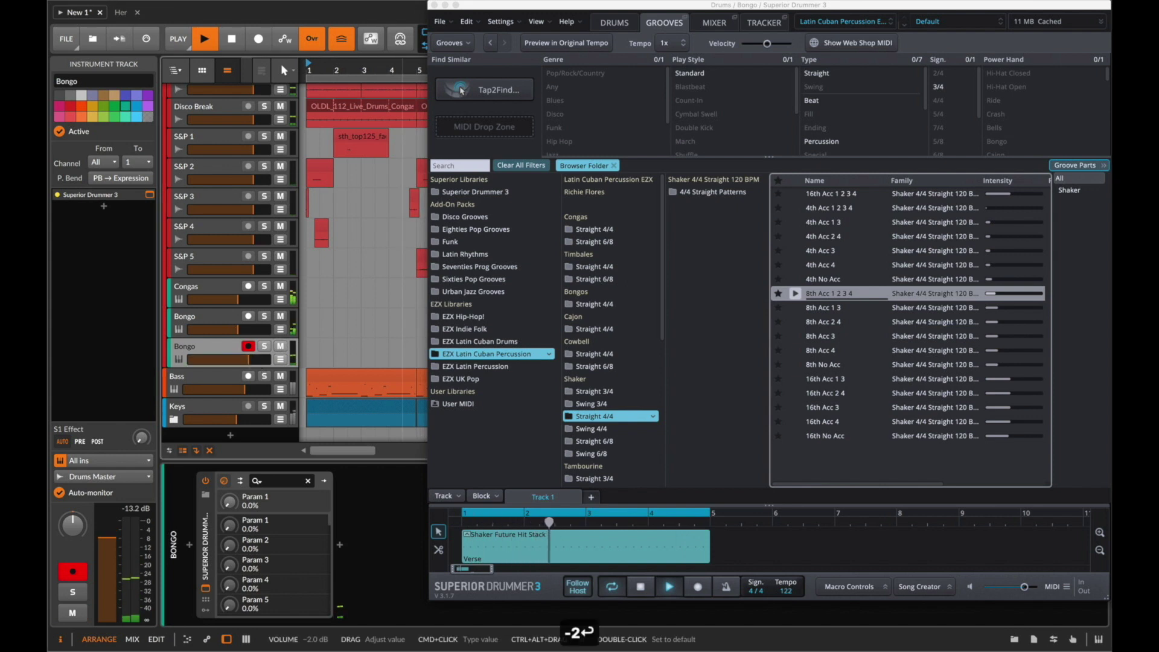
{"action": "left_click", "coordinate": [435, 5]}
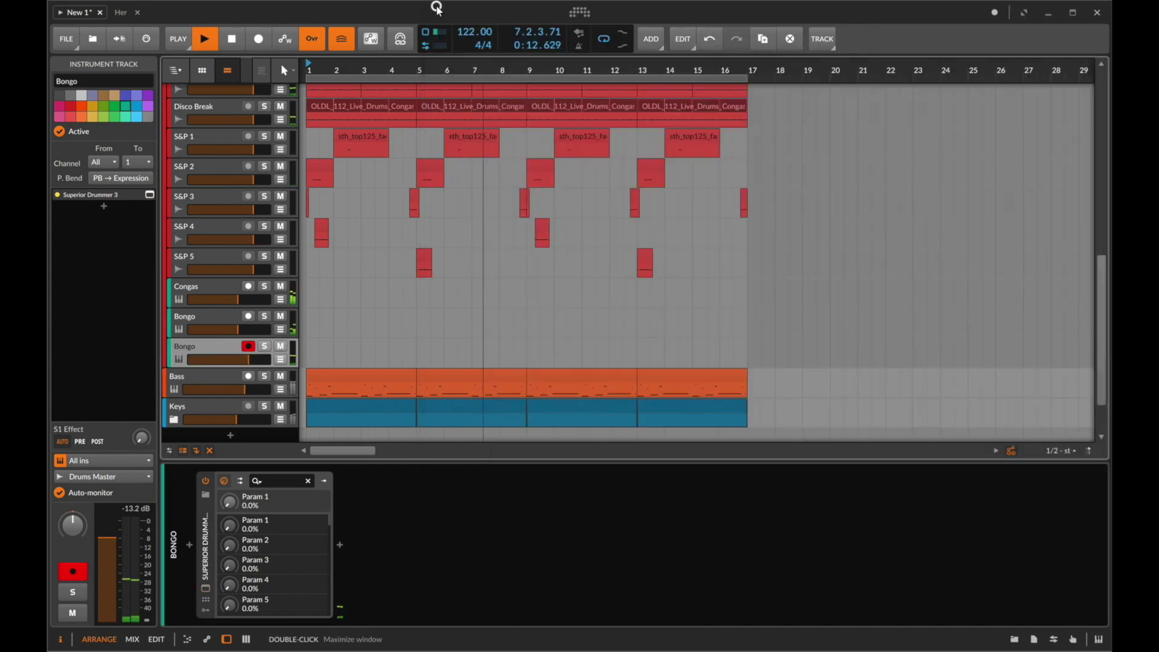
Rename the duplicated Bongo track as Shaker 2.
{"action": "scroll", "coordinate": [393, 220], "scroll_direction": "down", "scroll_amount": 2}
{"action": "key", "text": "super+r"}
{"action": "type", "text": "Shaker 2"}
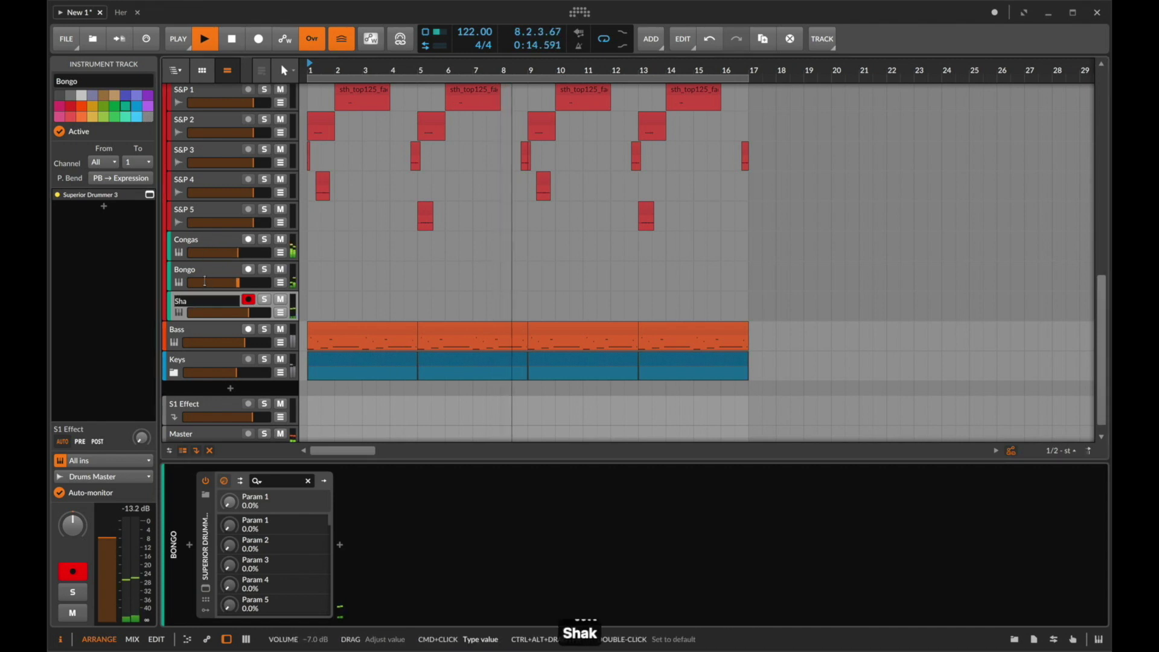
{"action": "key", "text": "Return"}
Move the Shaker 2 track directly below the Shaker track and colour it red like the other drum tracks.
{"action": "left_click_drag", "start_coordinate": [199, 302], "coordinate": [205, 160]}
{"action": "right_click", "coordinate": [223, 173]}
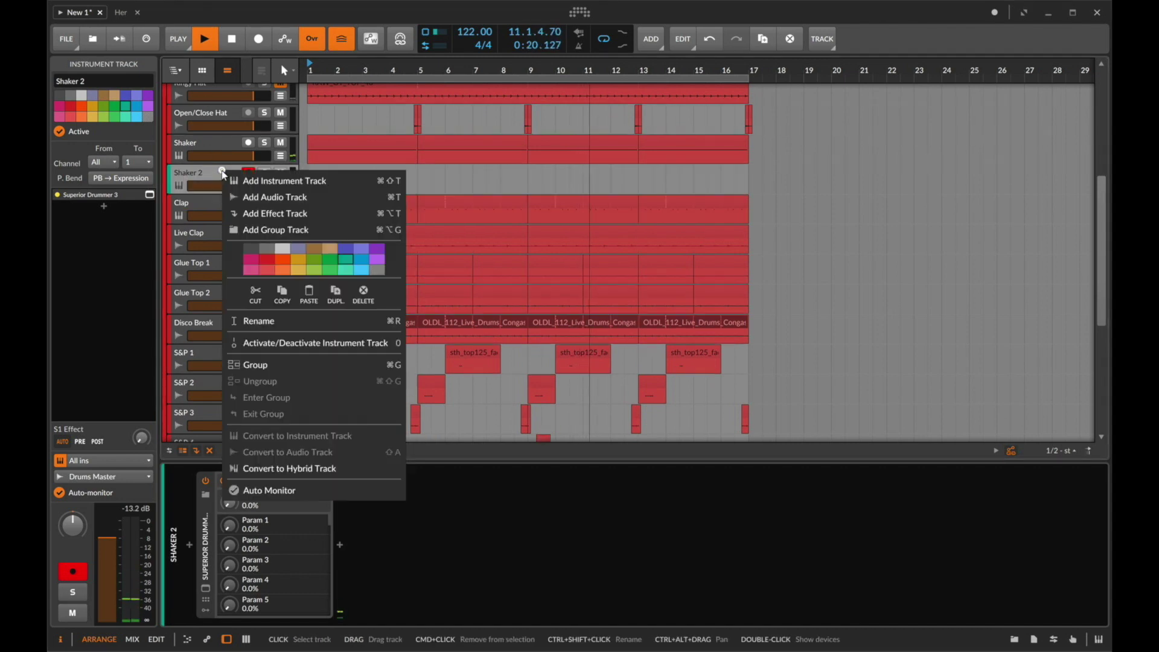
{"action": "left_click", "coordinate": [266, 260]}
Solo the Keys group track and raise its volume while the arrangement plays.
{"action": "scroll", "coordinate": [423, 290], "scroll_direction": "down", "scroll_amount": 6}
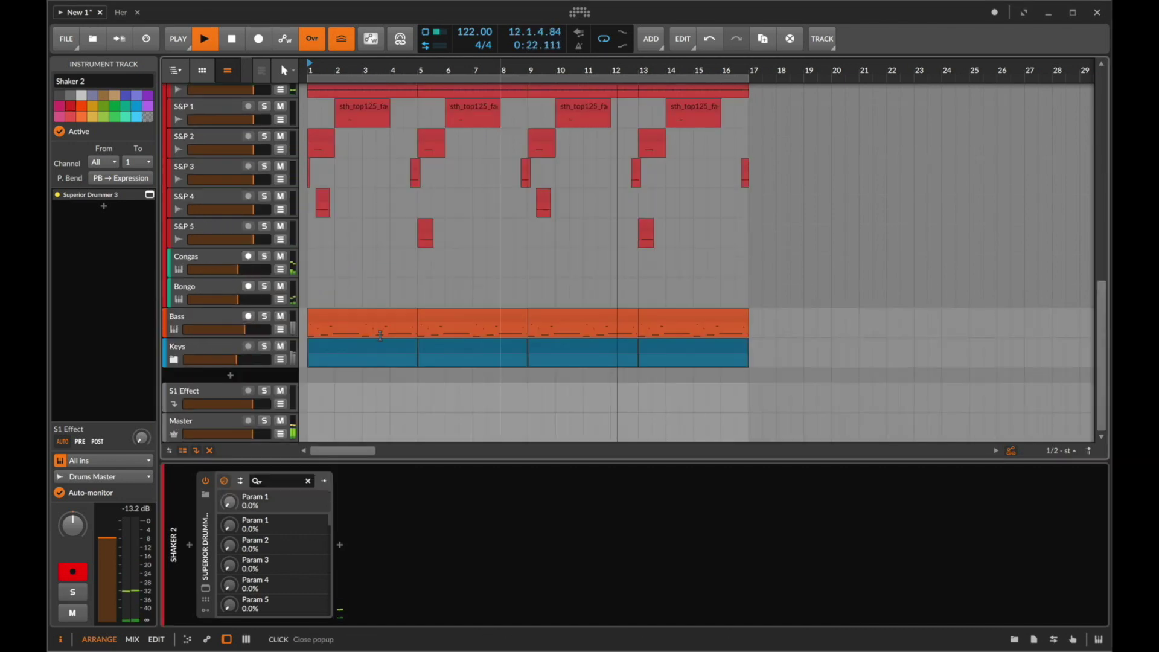
{"action": "left_click", "coordinate": [268, 349]}
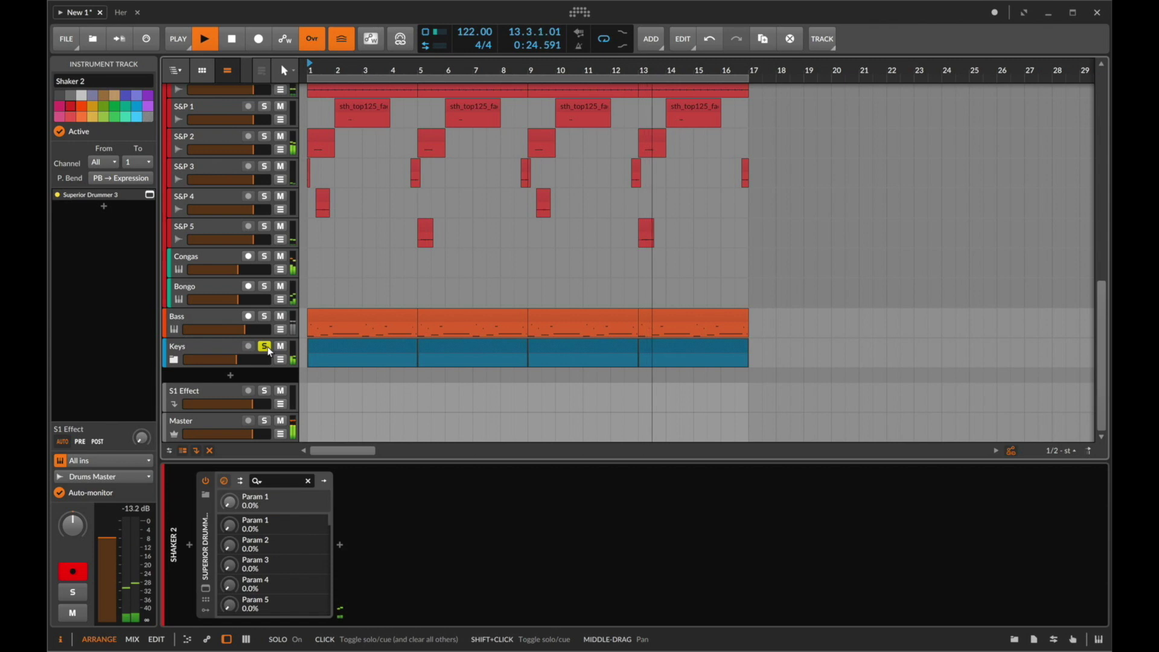
{"action": "left_click_drag", "start_coordinate": [237, 361], "coordinate": [243, 362]}
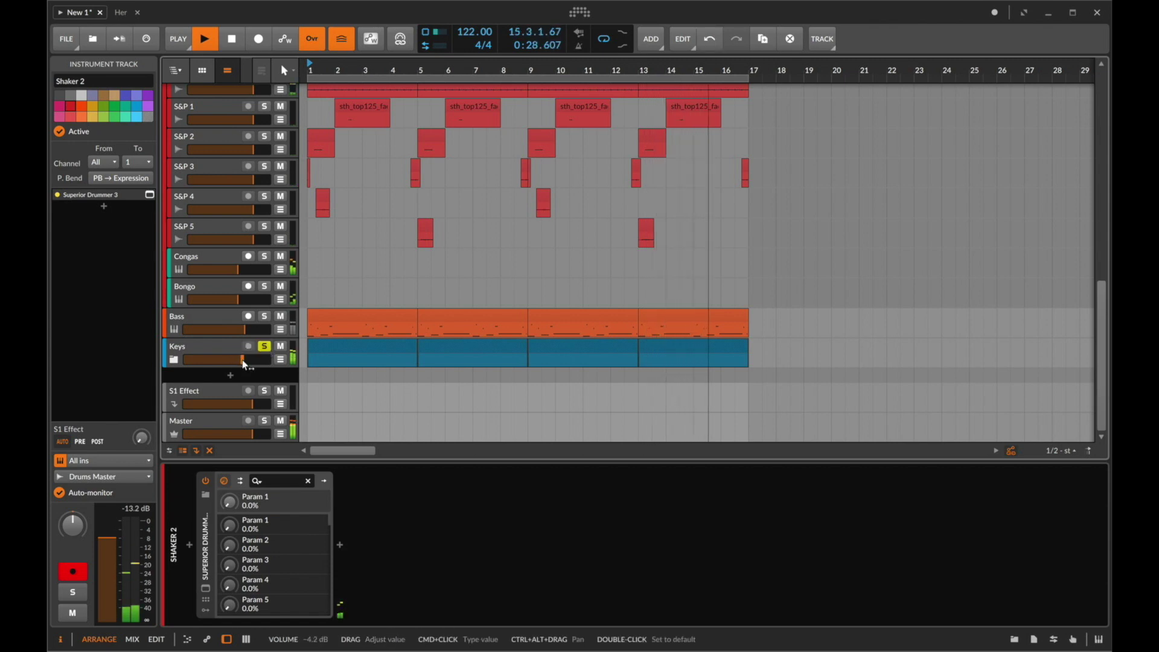
Switch off the Filter device on the Keys group track, listen to the result, and stop playback.
{"action": "left_click", "coordinate": [212, 348]}
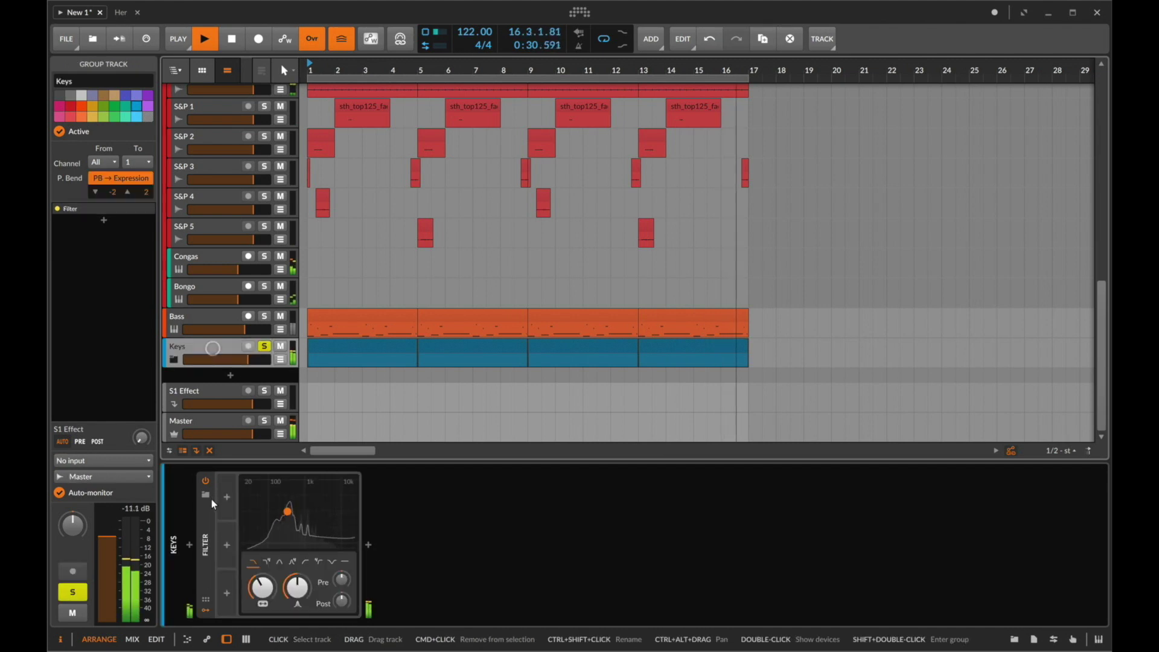
{"action": "left_click", "coordinate": [206, 481]}
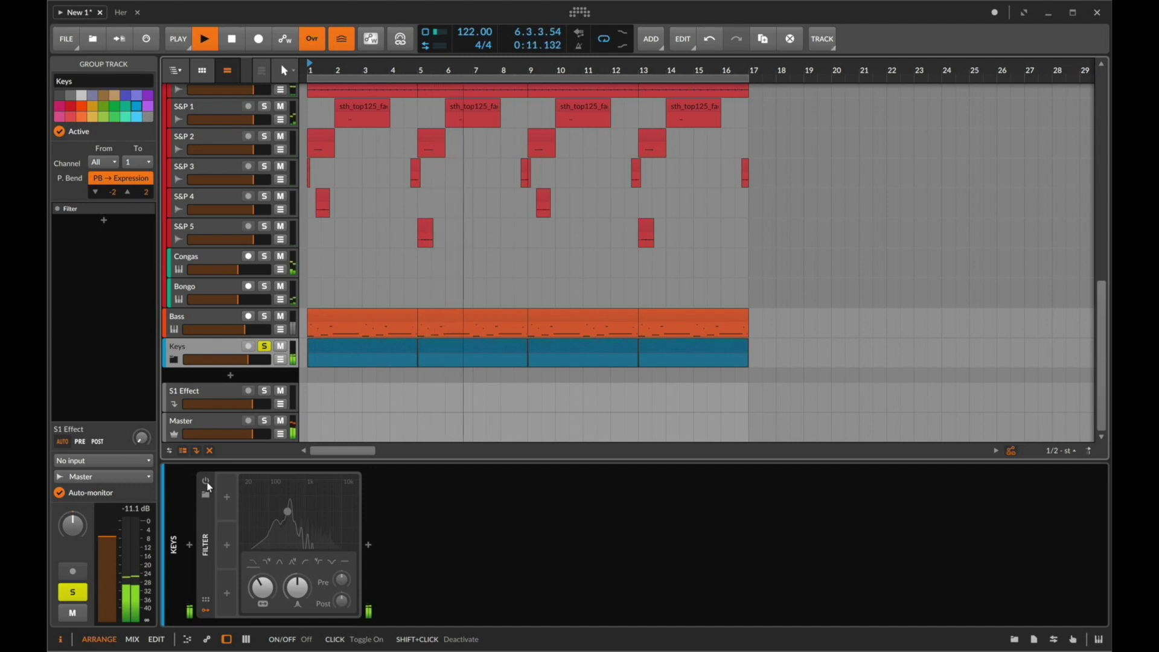
{"action": "key", "text": "space"}
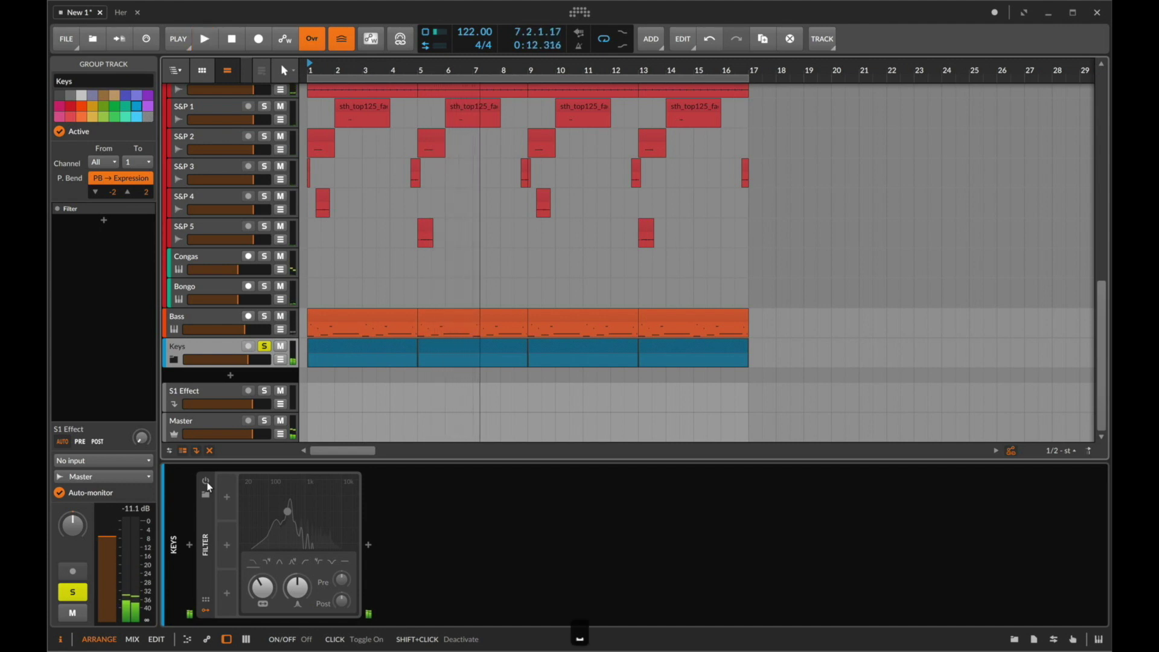